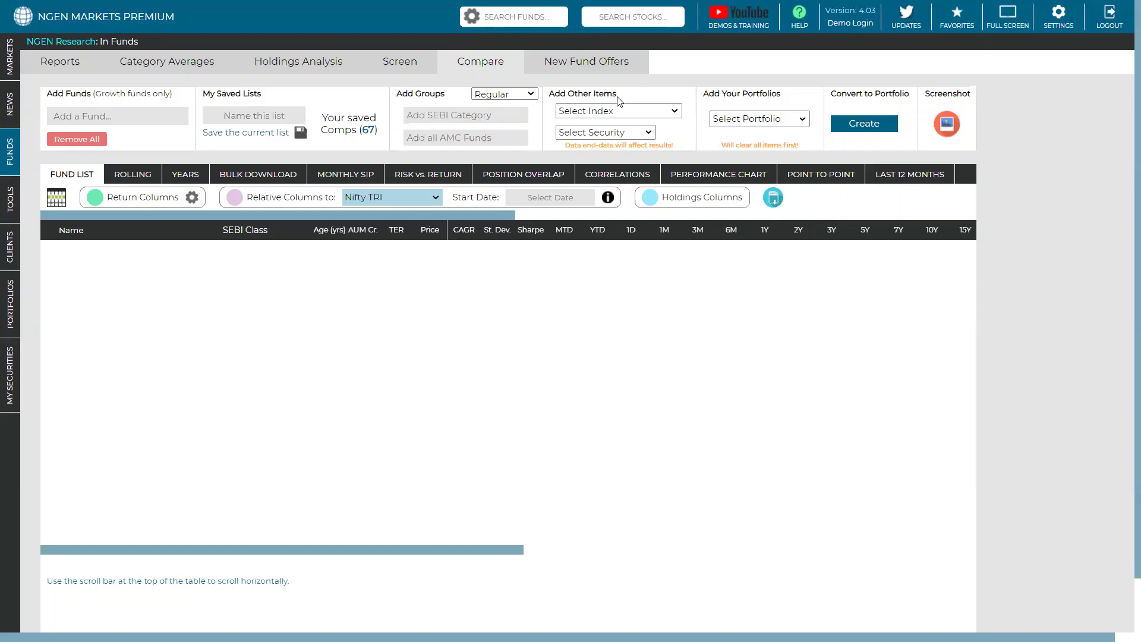
Step: Search the funds for "axis mid" and open the analytics of AXIS Midcap Fund (G)
left_click(502, 19)
type("ax")
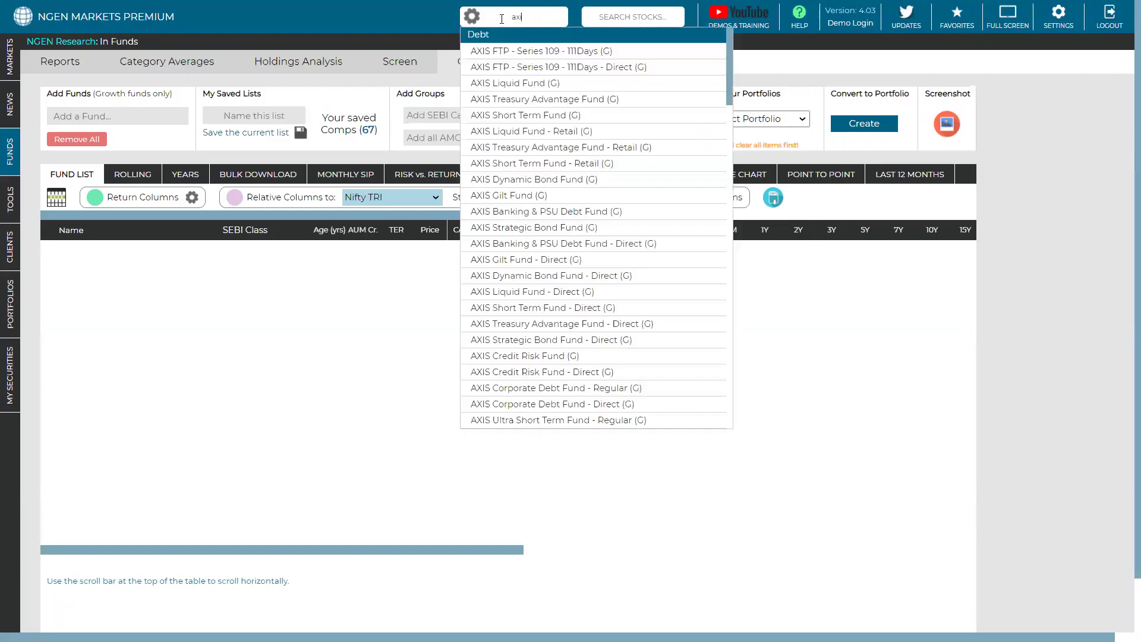
type("is mid")
key("Down")
key("Down")
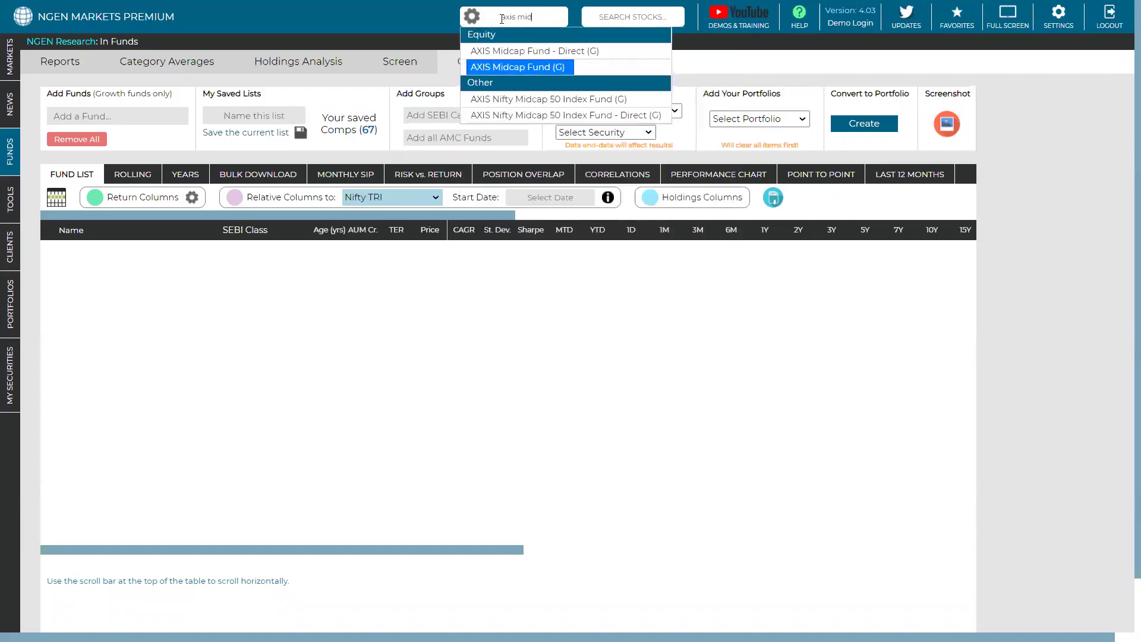
key("Return")
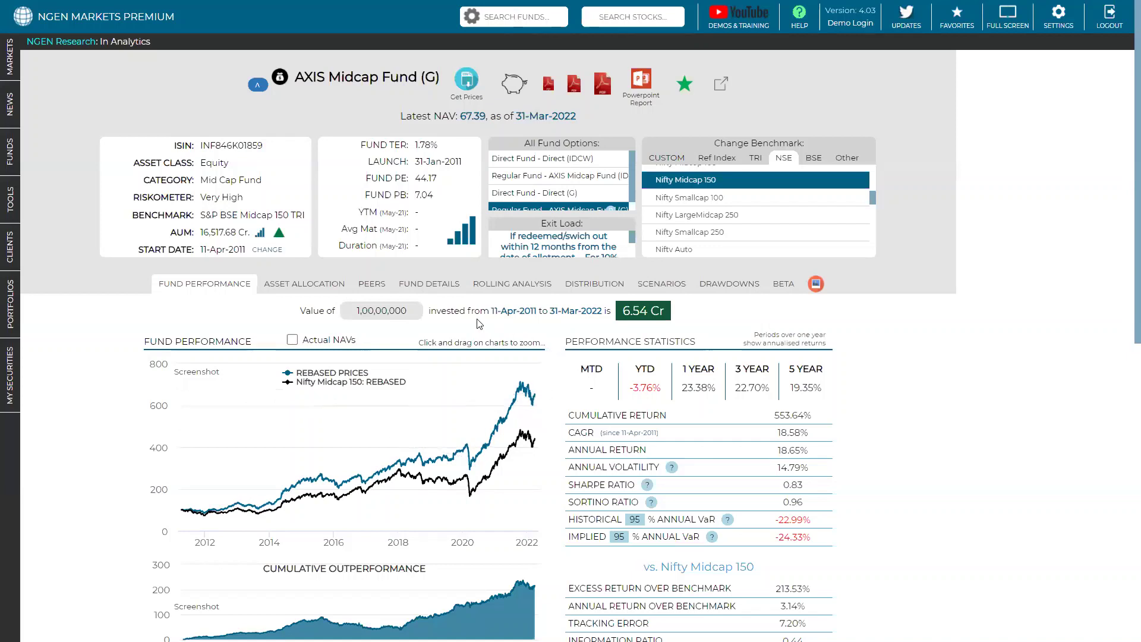
Step: Display the rolling analysis of AXIS Midcap Fund (G)
key("ctrl+plus")
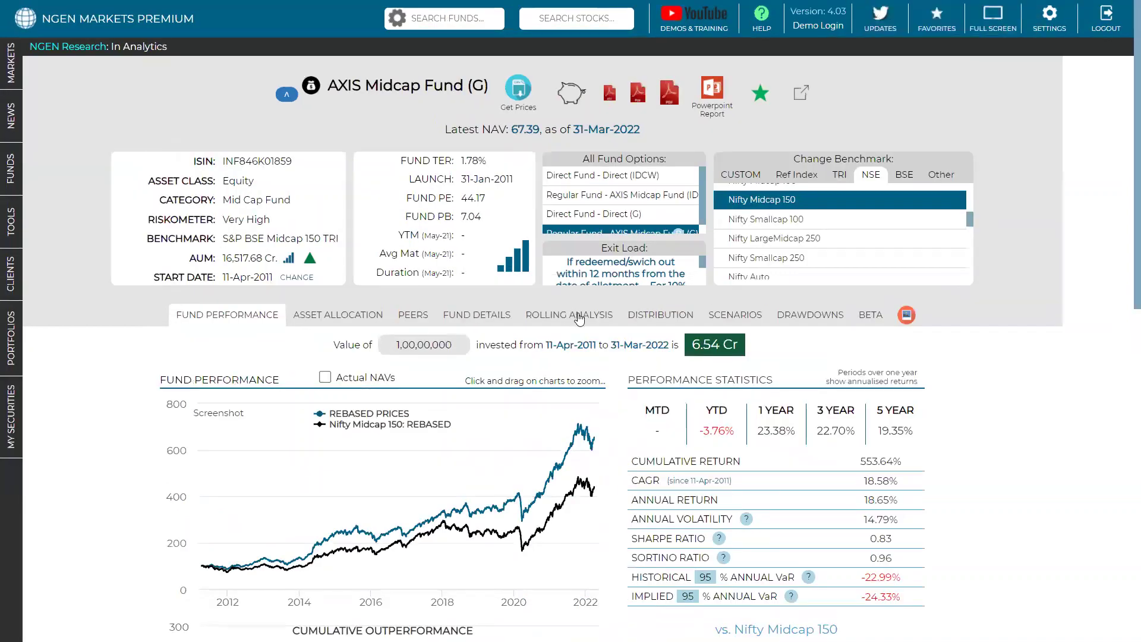
left_click(579, 319)
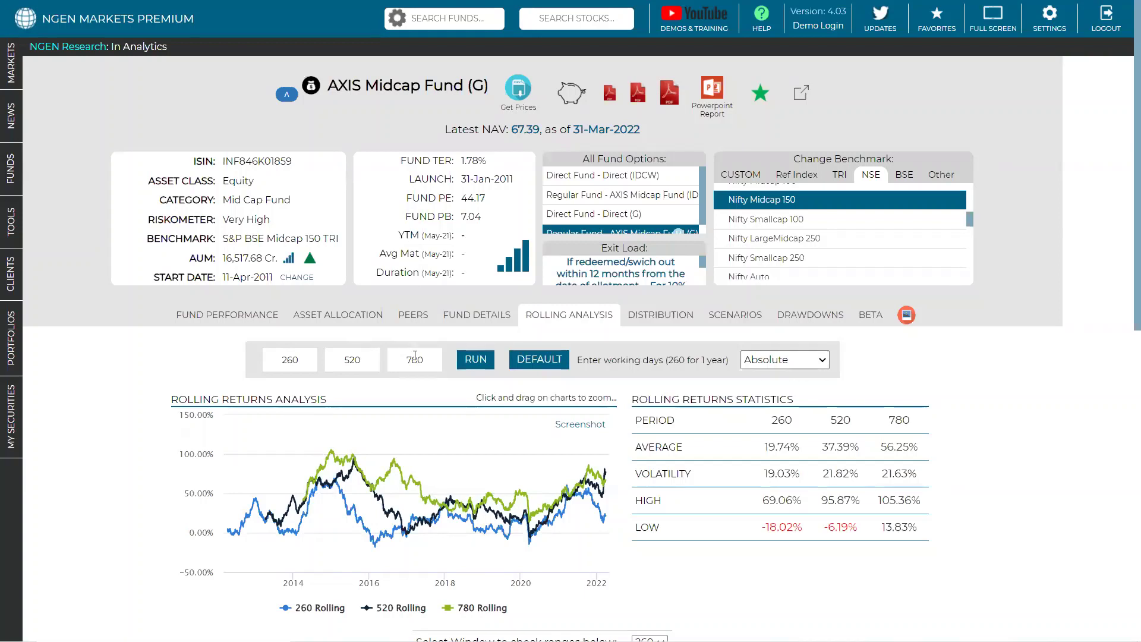
scroll(414, 355, "down", 1)
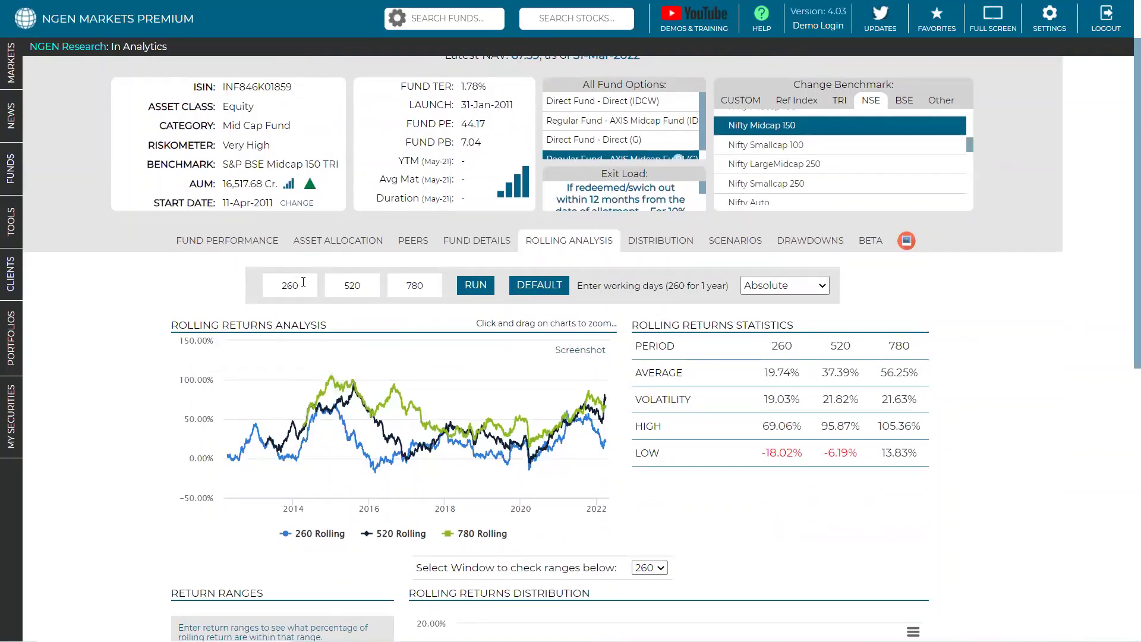
Step: Set the first rolling window to 100 working days and rerun the rolling returns analysis
left_click_drag(304, 286, 265, 286)
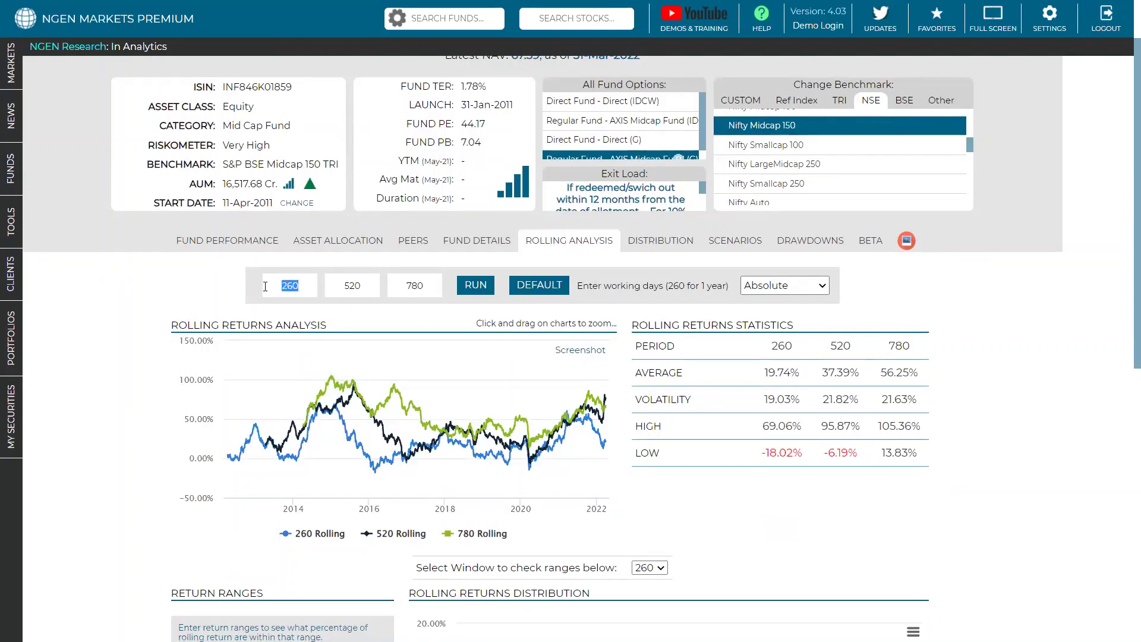
key("BackSpace")
type("100")
left_click(481, 285)
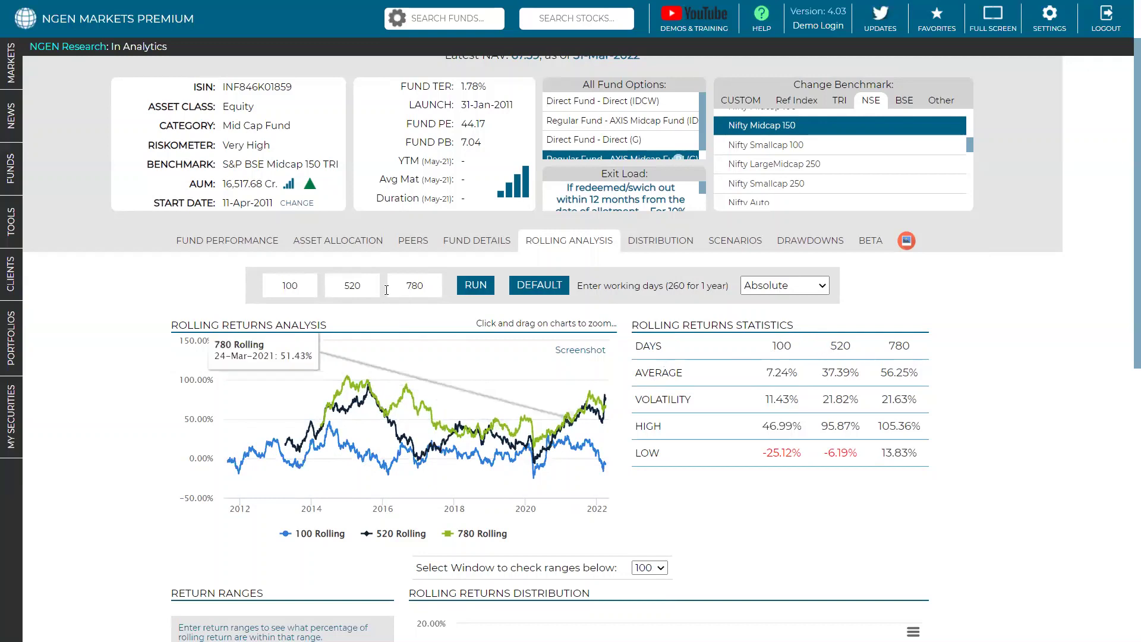
Step: Download the fund's prices and returns as CSV and open the file in a maximised Excel window
double_click(277, 285)
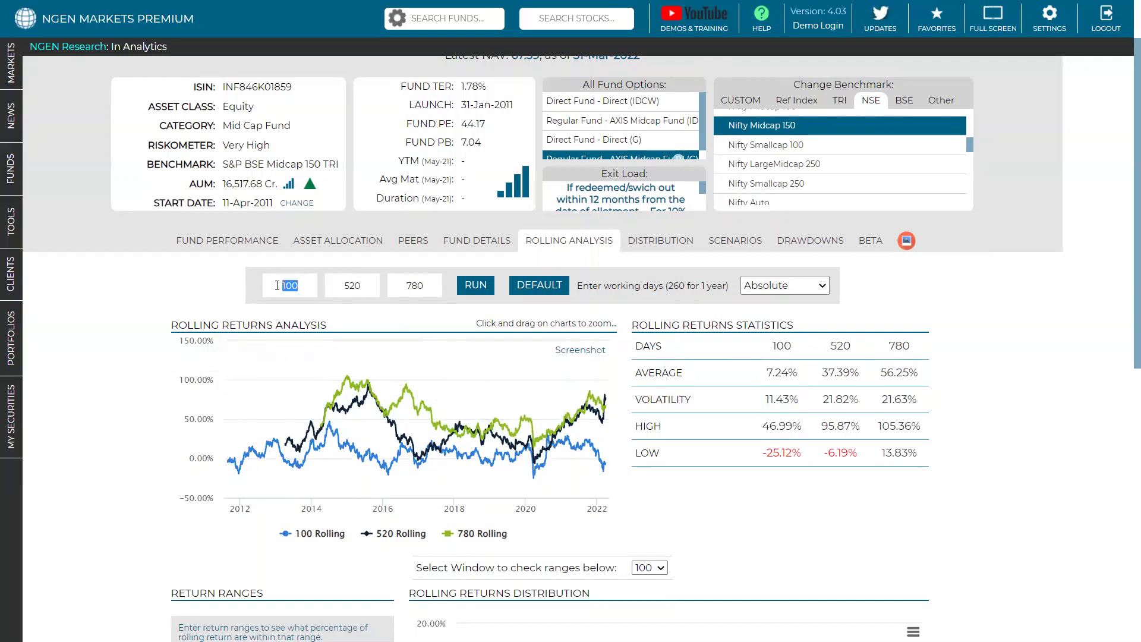
scroll(988, 337, "up", 2)
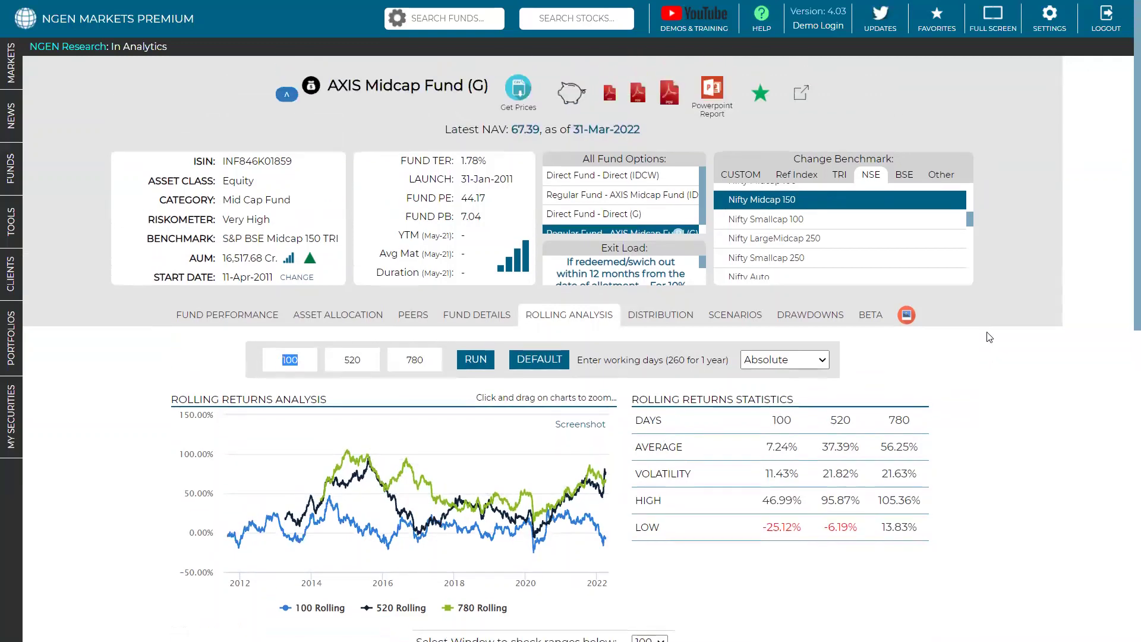
left_click(986, 361)
left_click(521, 97)
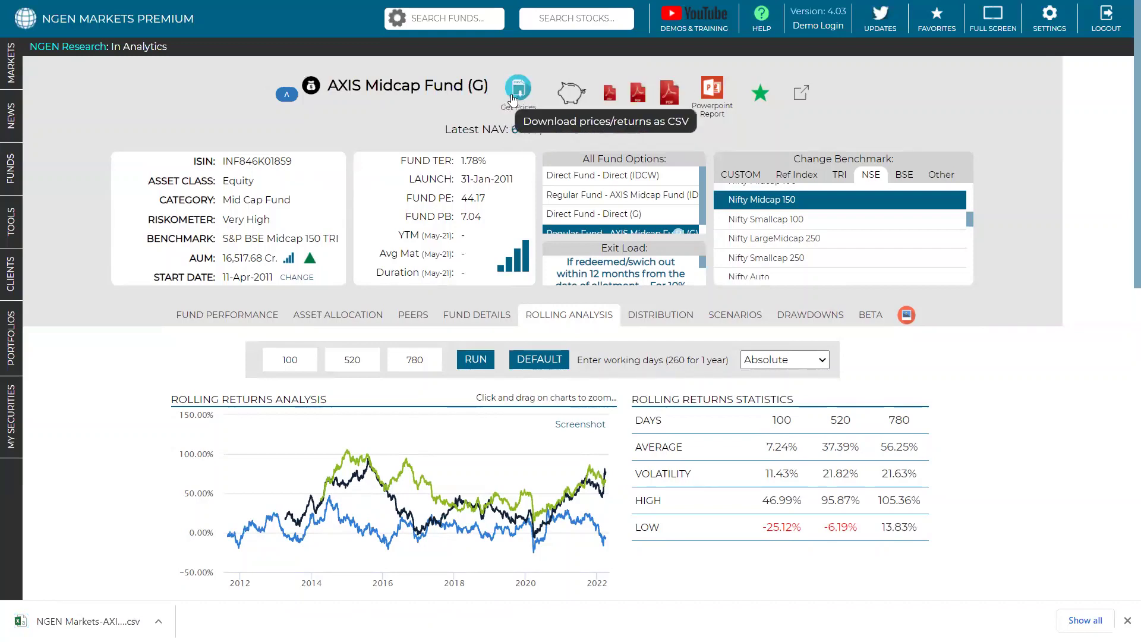
left_click(89, 621)
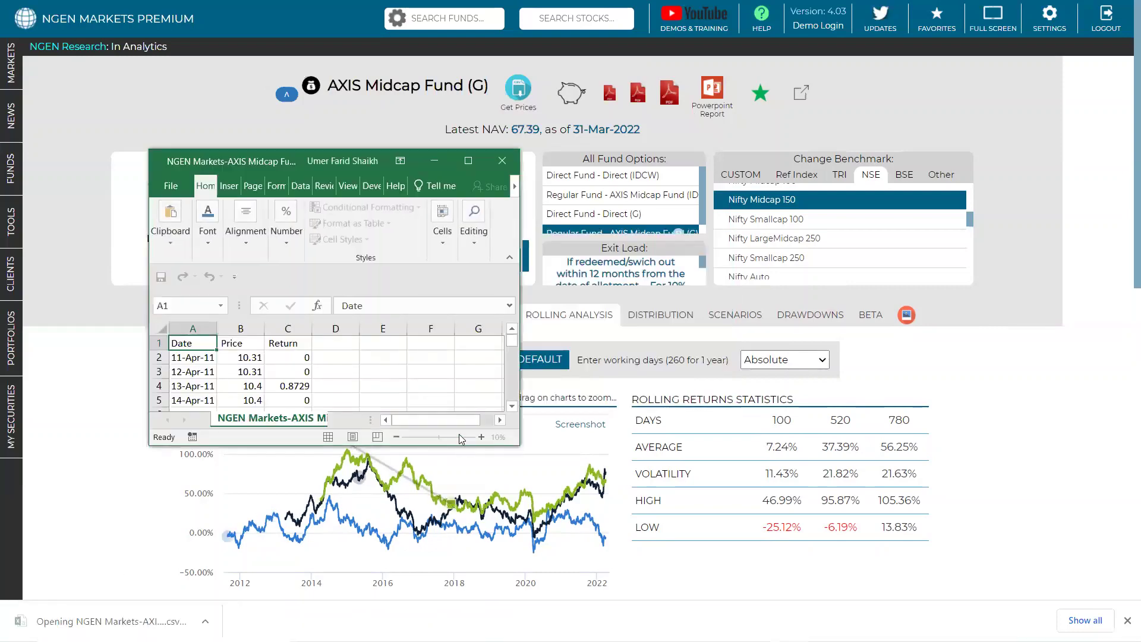
left_click(466, 160)
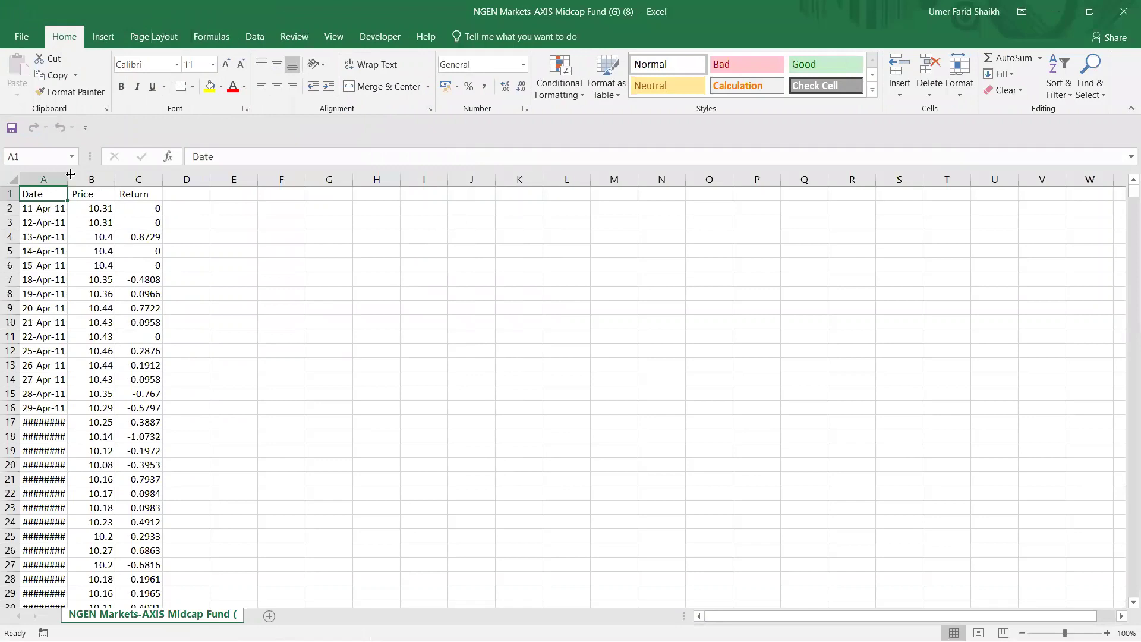
Step: Widen the Date, Price and Return columns so that all their values are readable
left_click_drag(68, 180, 337, 179)
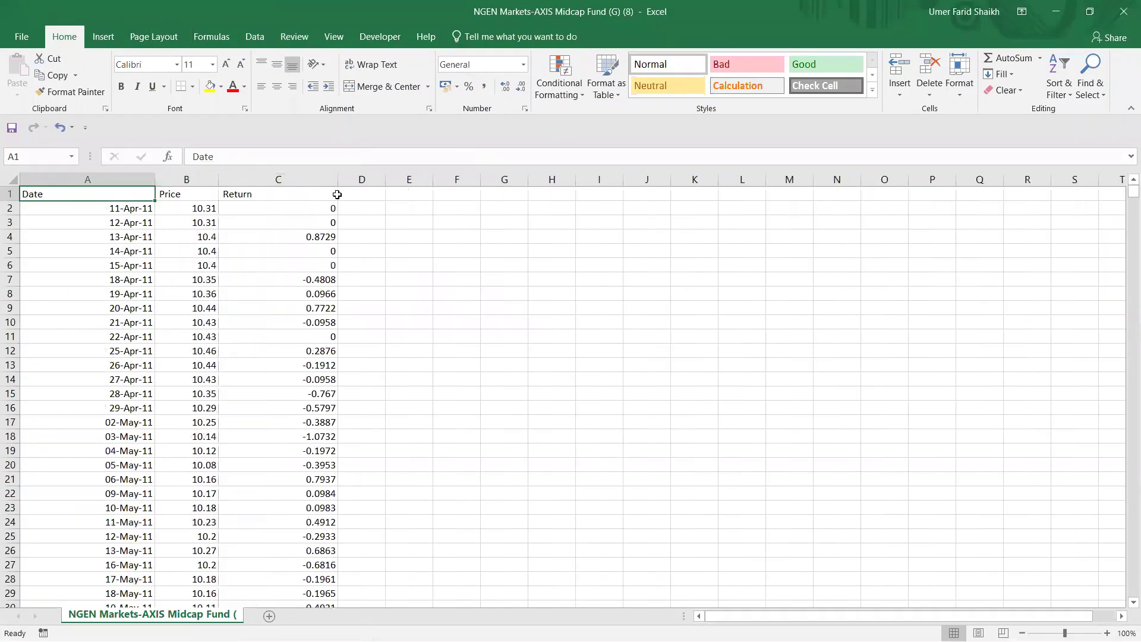
left_click(227, 178)
left_click_drag(218, 179, 230, 179)
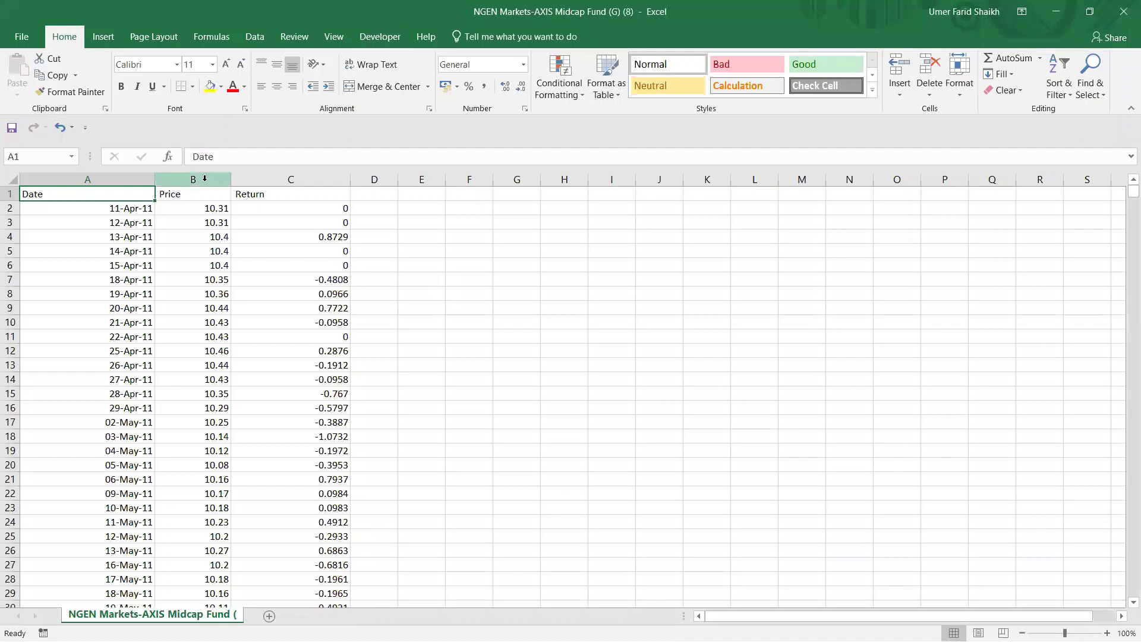
left_click(141, 213)
left_click(197, 218)
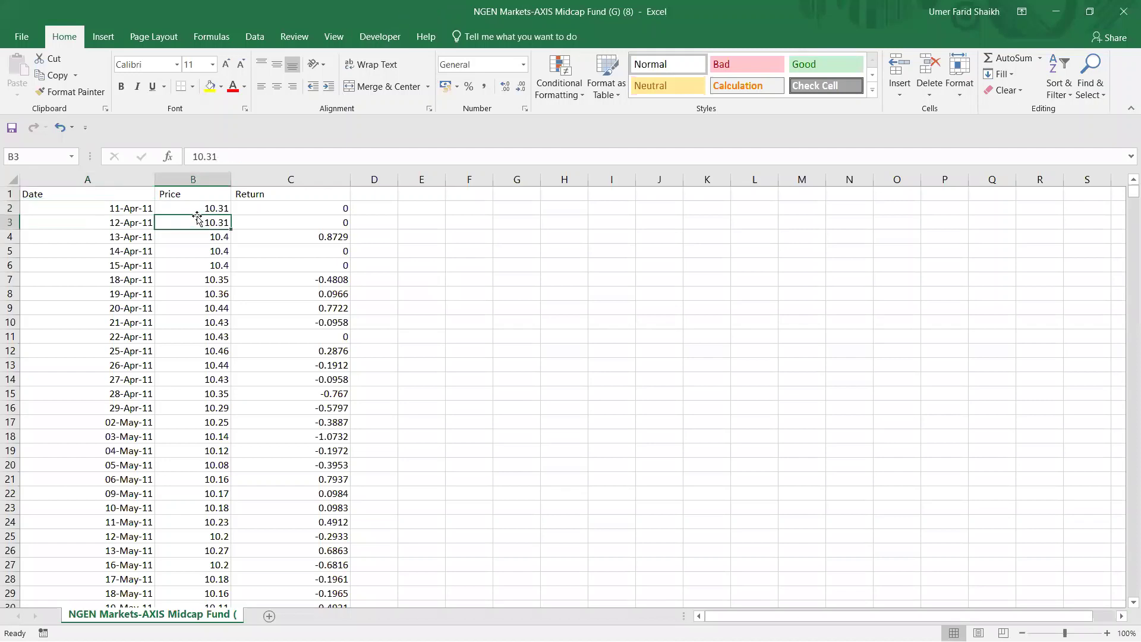
left_click(284, 215)
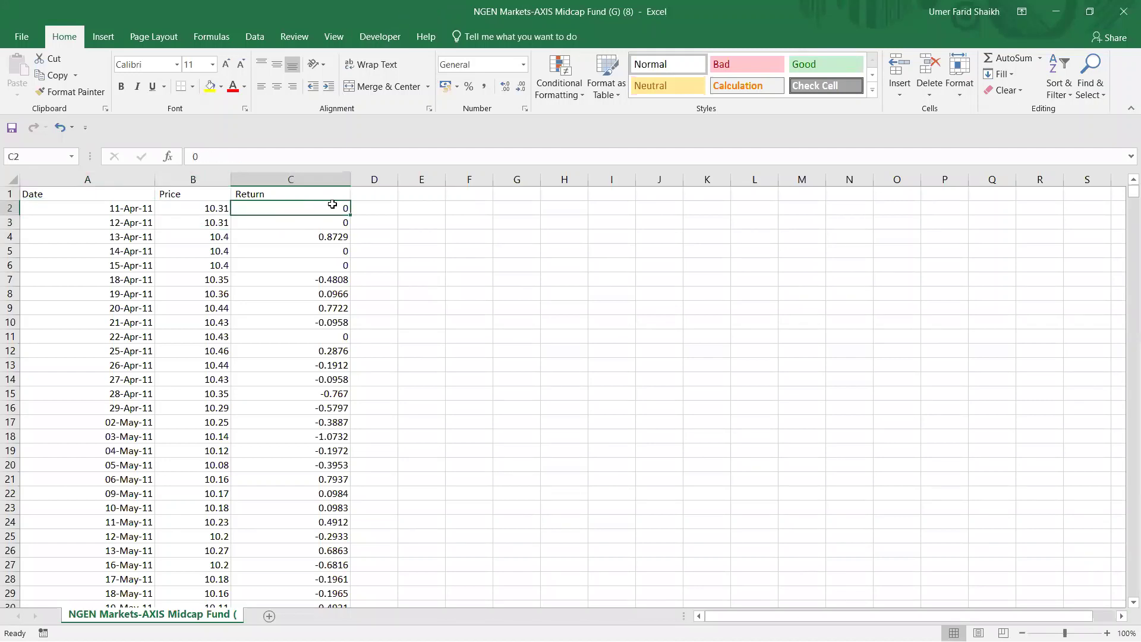
Step: Enter the header "Returns" in D1 and the starting value 0 in D2
left_click(382, 197)
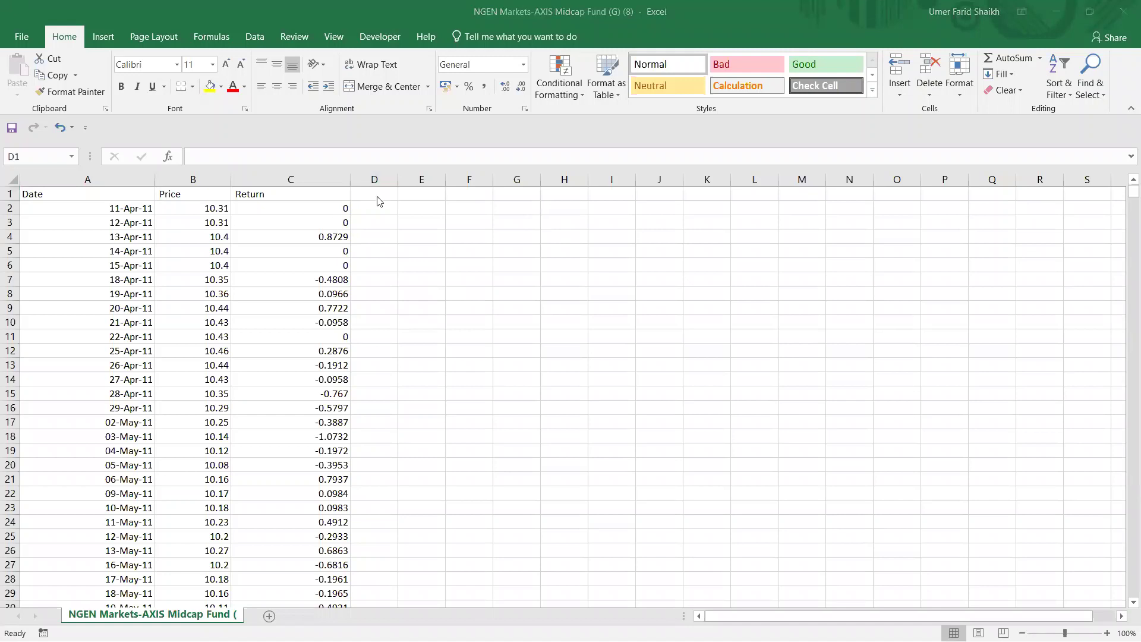
type("Return")
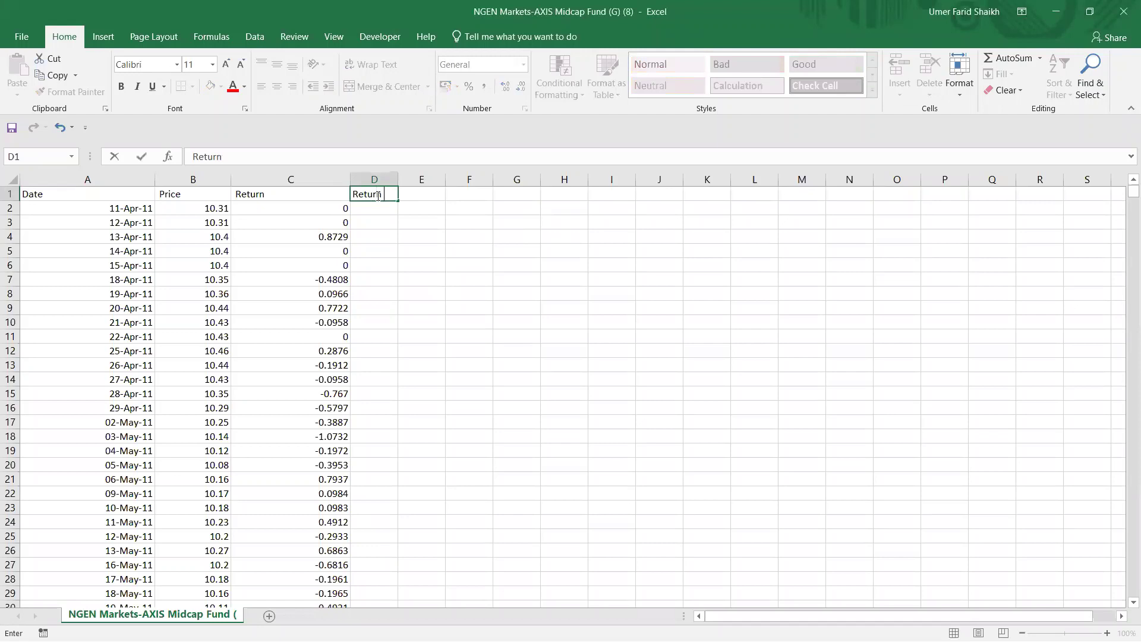
type("s")
key("Return")
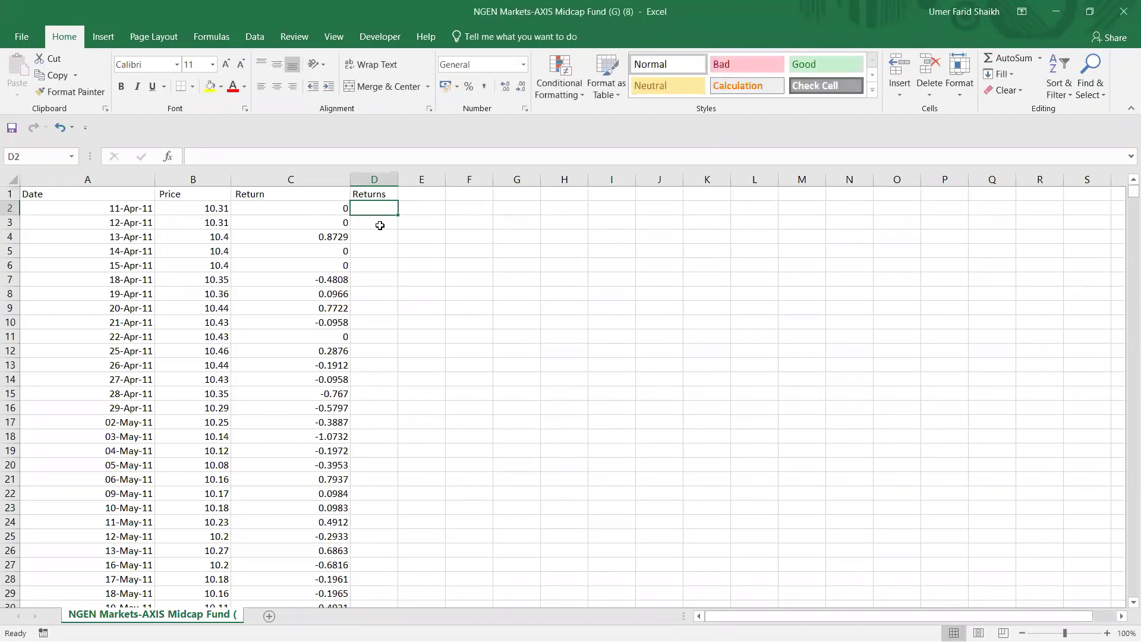
type("0")
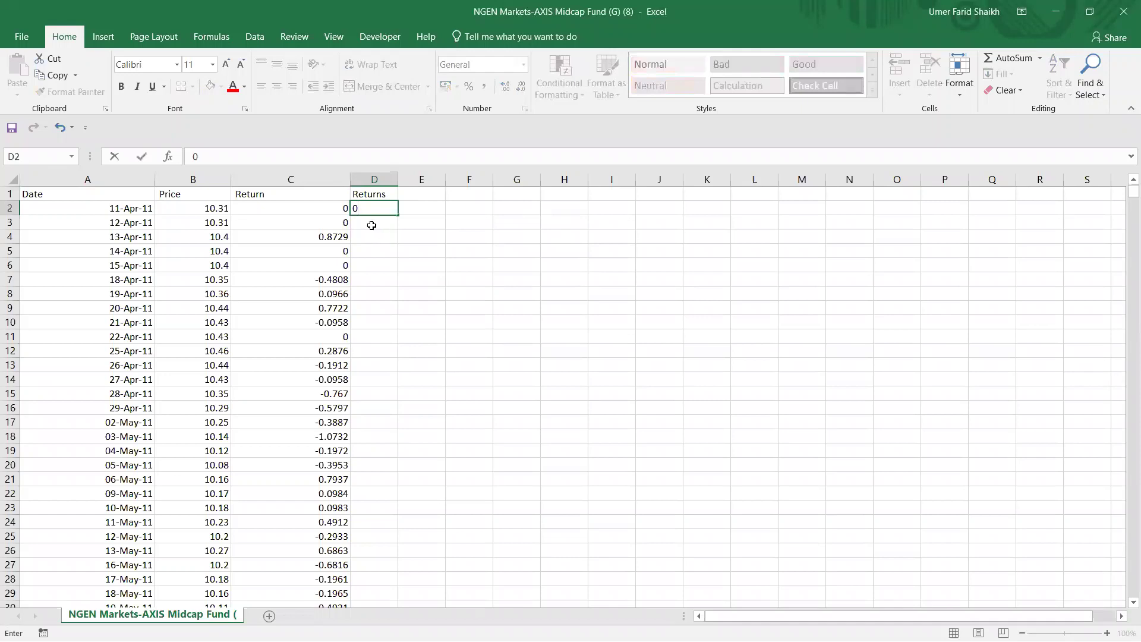
key("Return")
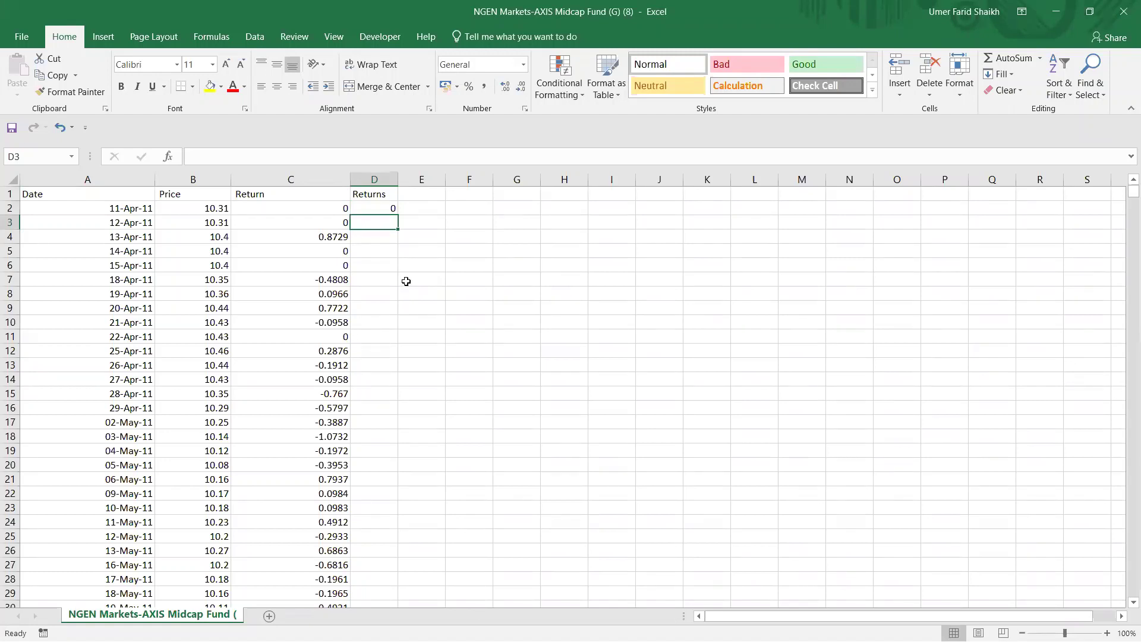
Step: Calculate the daily return in D3 with =B3/B2-1 and fill the formula down to the last price row
type("=")
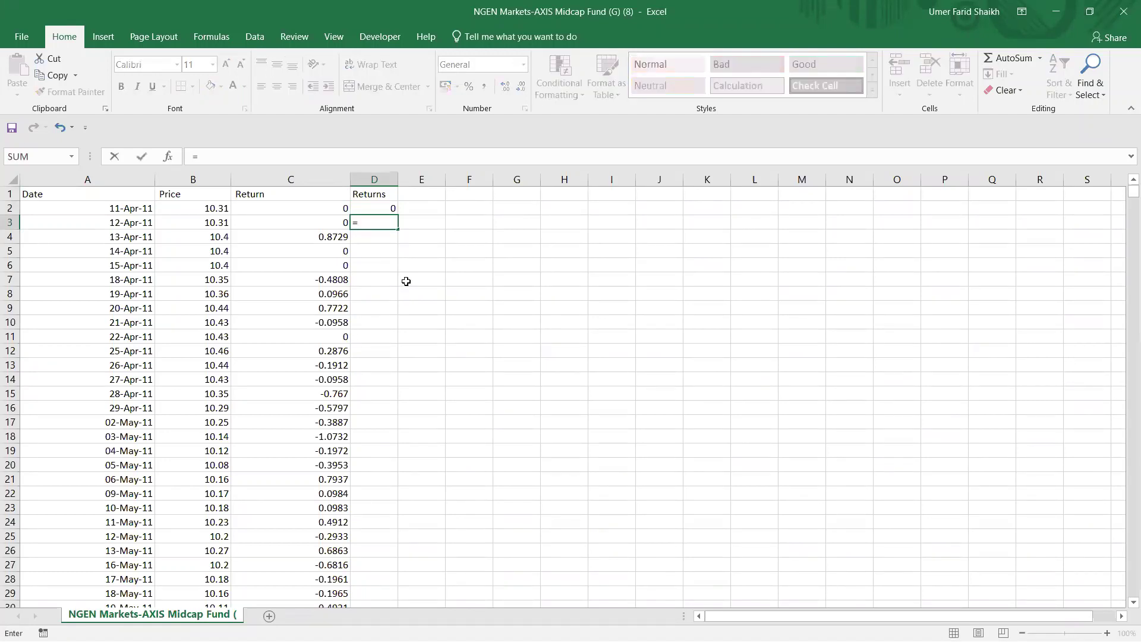
left_click(194, 225)
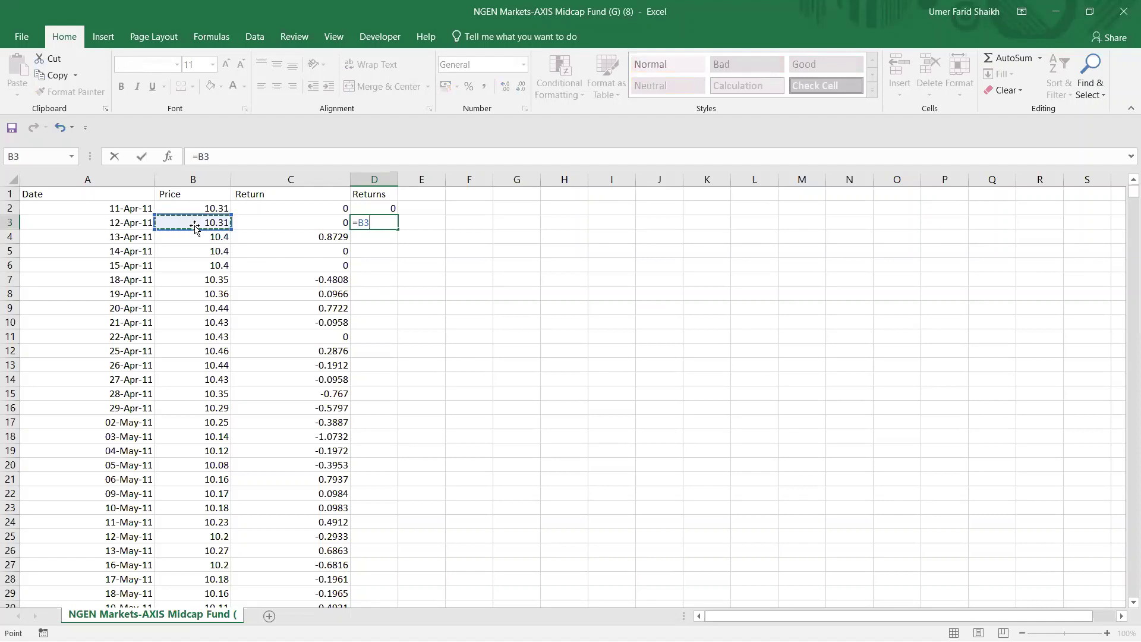
type("?")
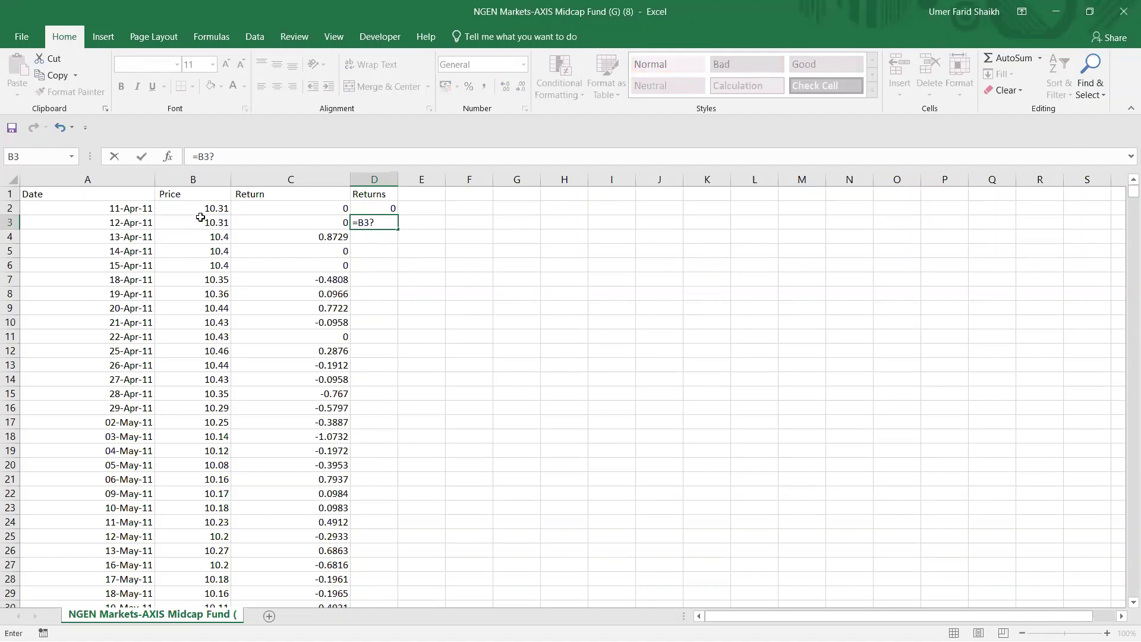
key("BackSpace")
type("/")
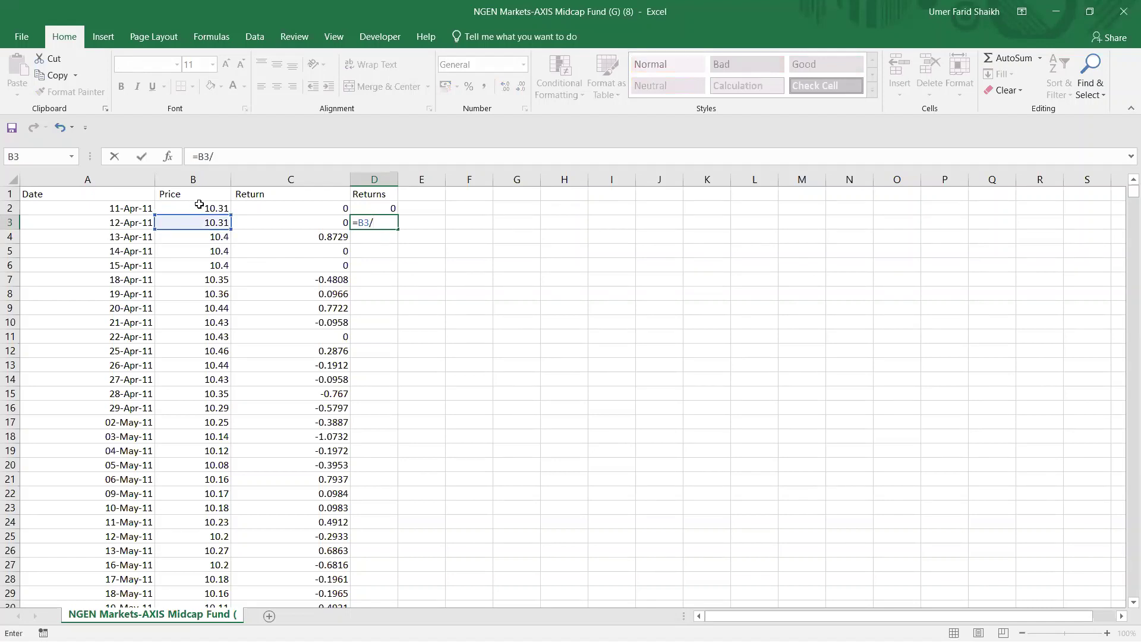
left_click(199, 205)
type("-")
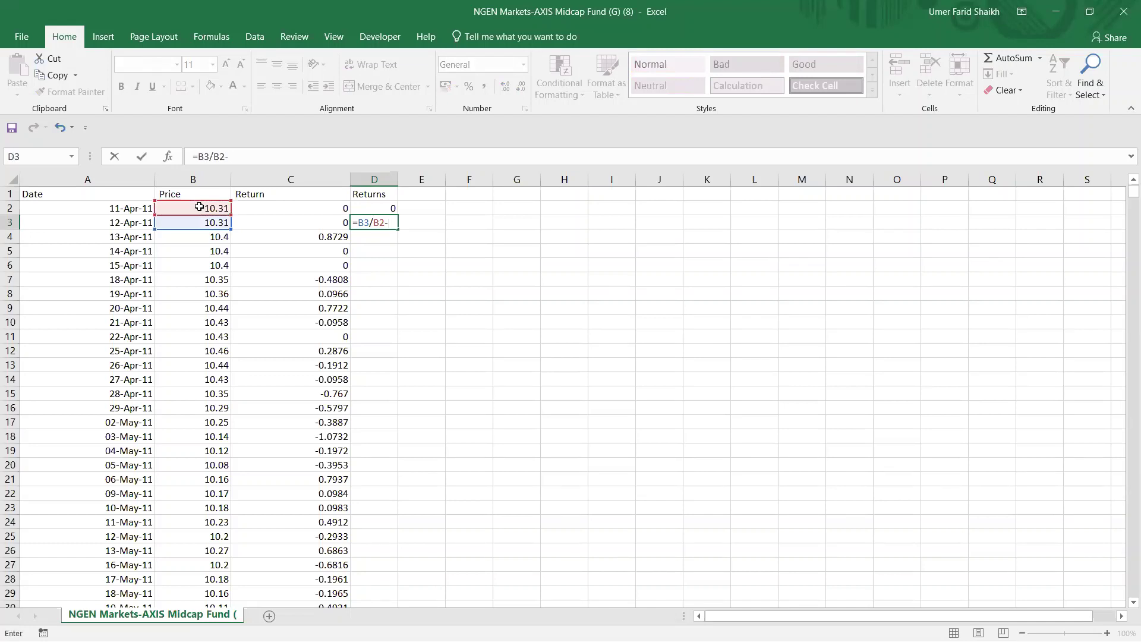
type("1")
key("Return")
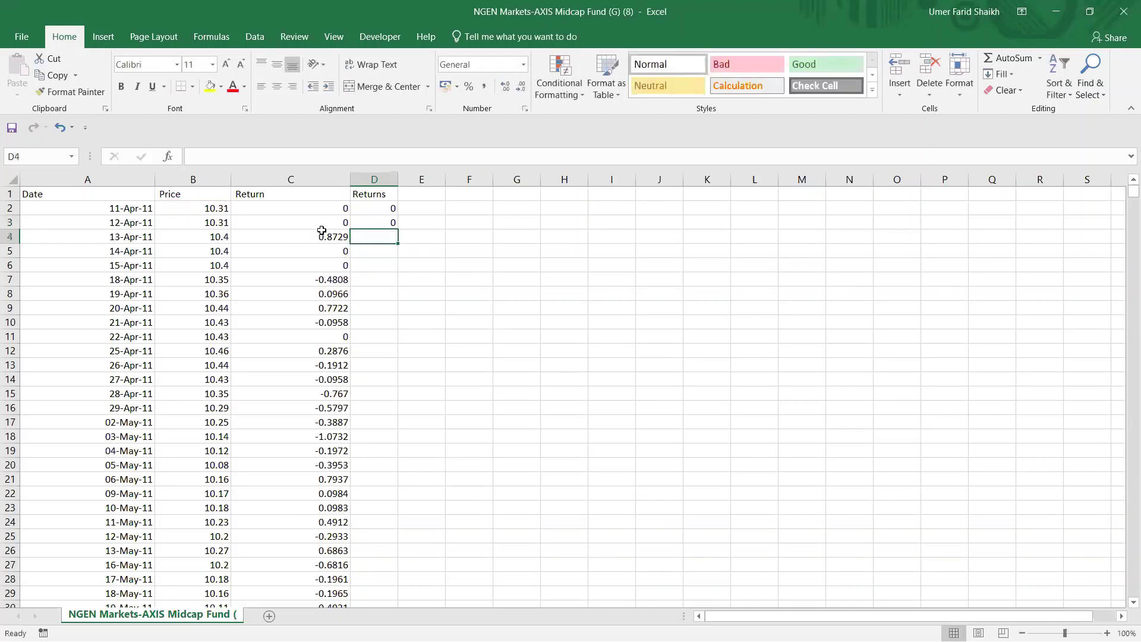
left_click(377, 222)
double_click(397, 230)
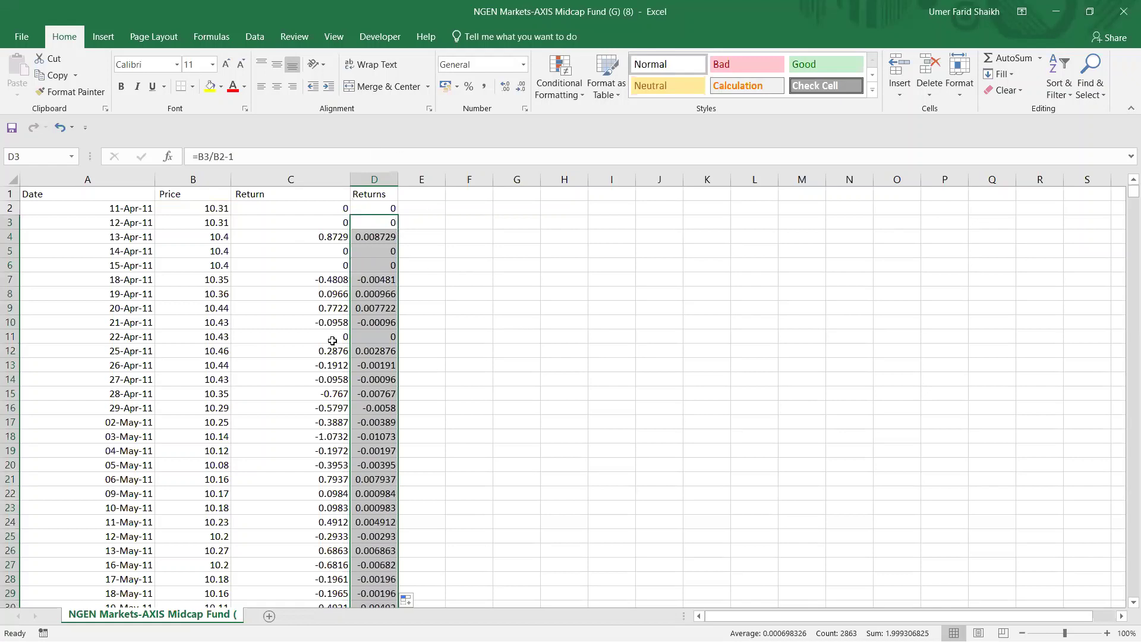
Step: Format column D as percentages with four decimal places
left_click(374, 179)
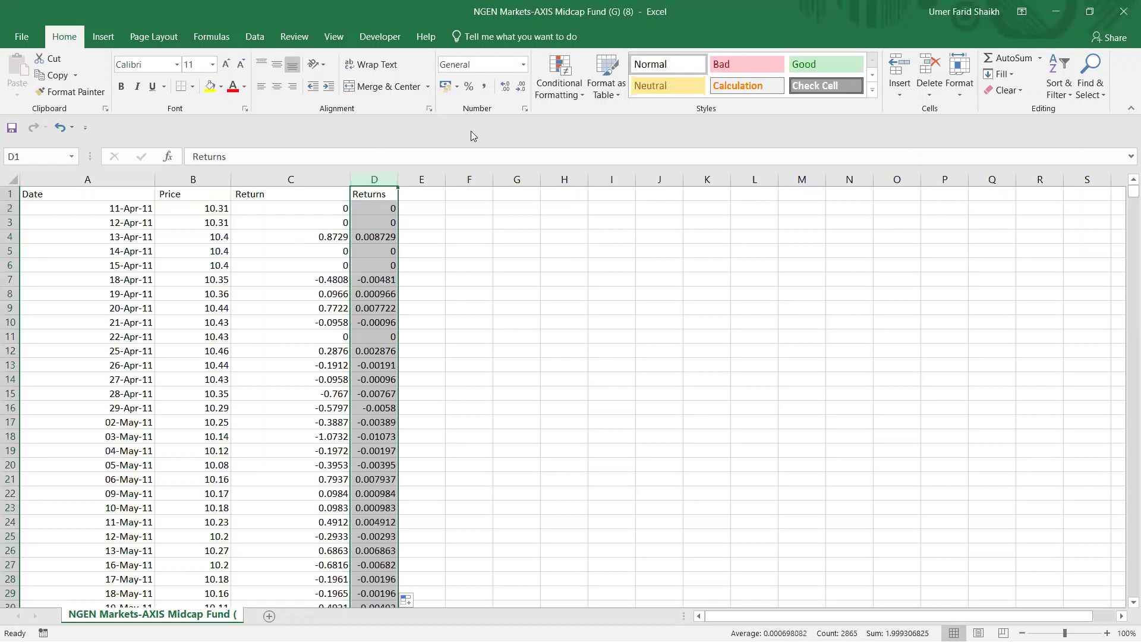
left_click(468, 87)
left_click(503, 87)
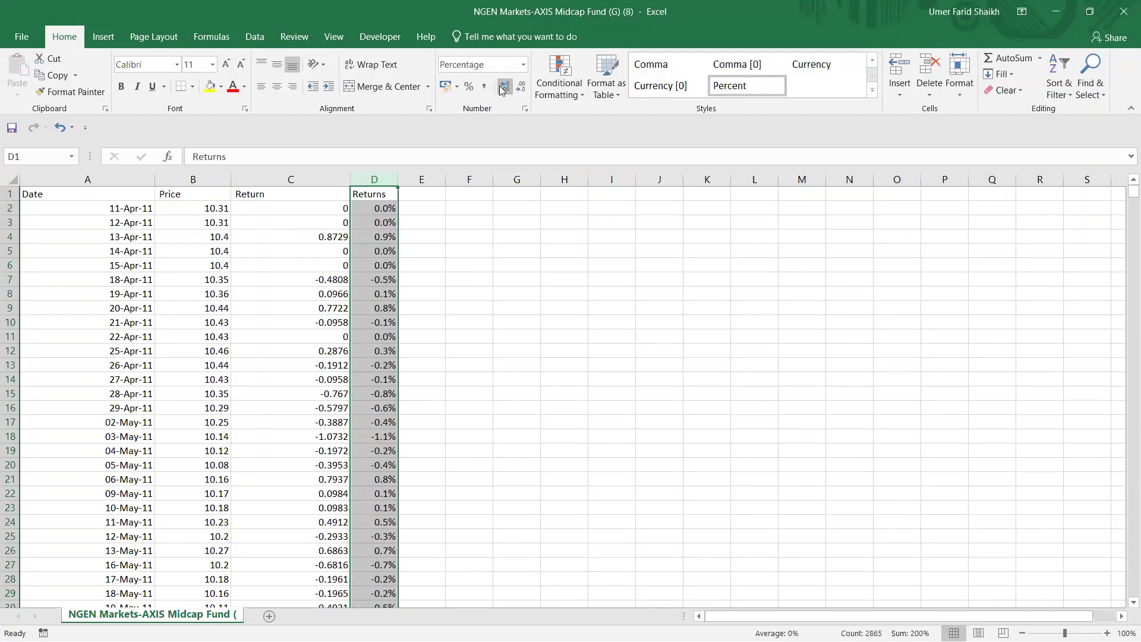
left_click(503, 87)
left_click(502, 88)
left_click(503, 88)
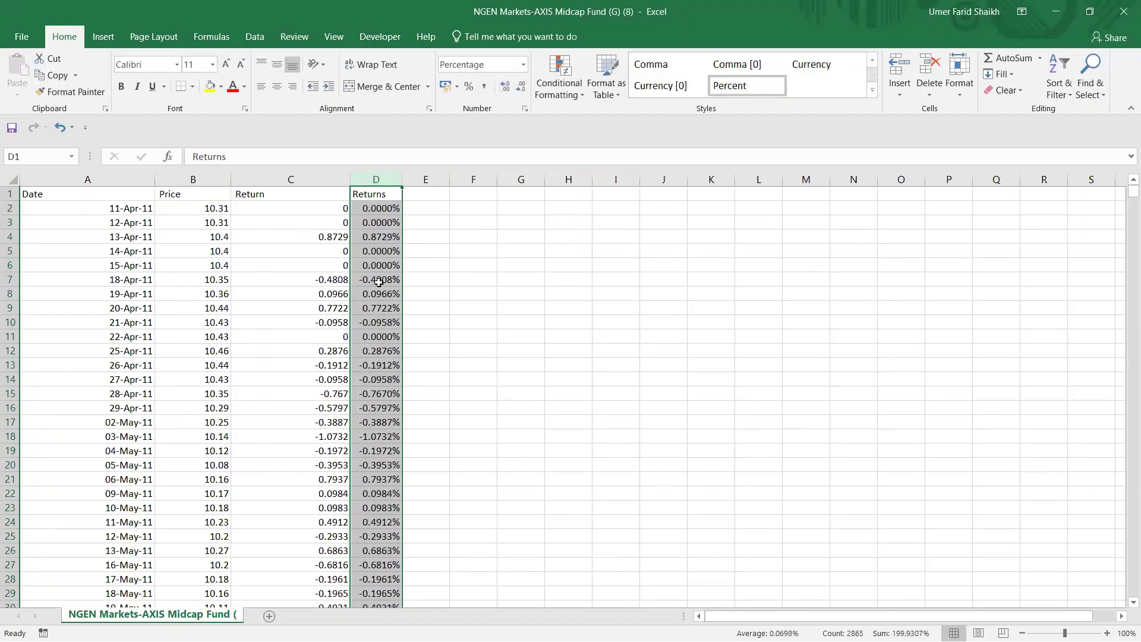
Step: Compare the calculated returns in column D with the downloaded returns in column C for several dates
left_click(419, 254)
left_click(379, 239)
left_click(335, 242)
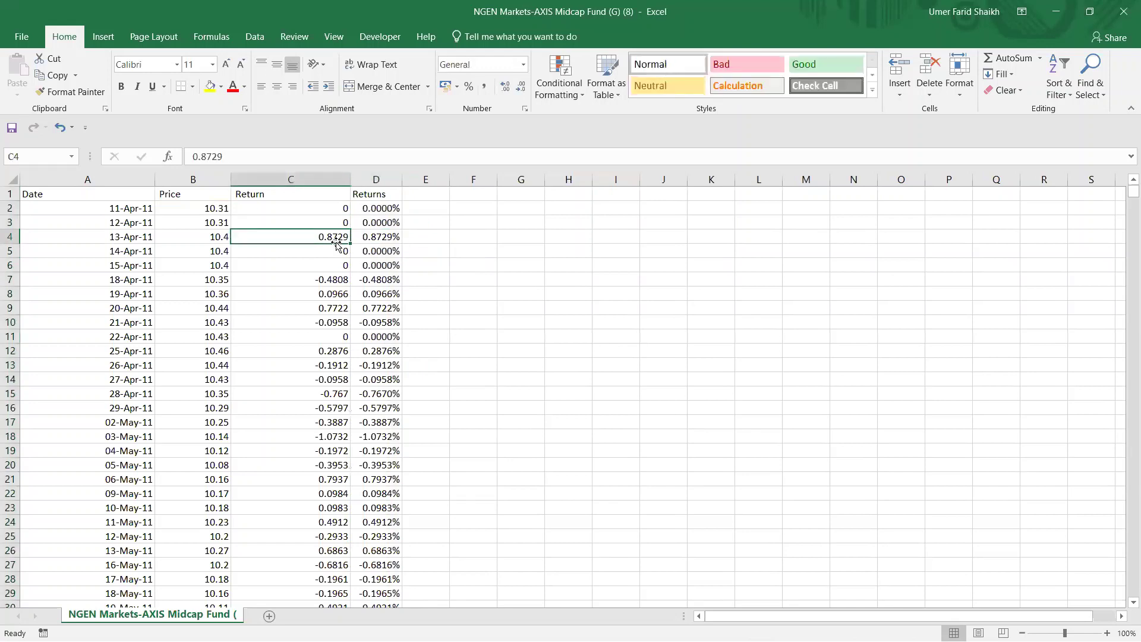
left_click(376, 282)
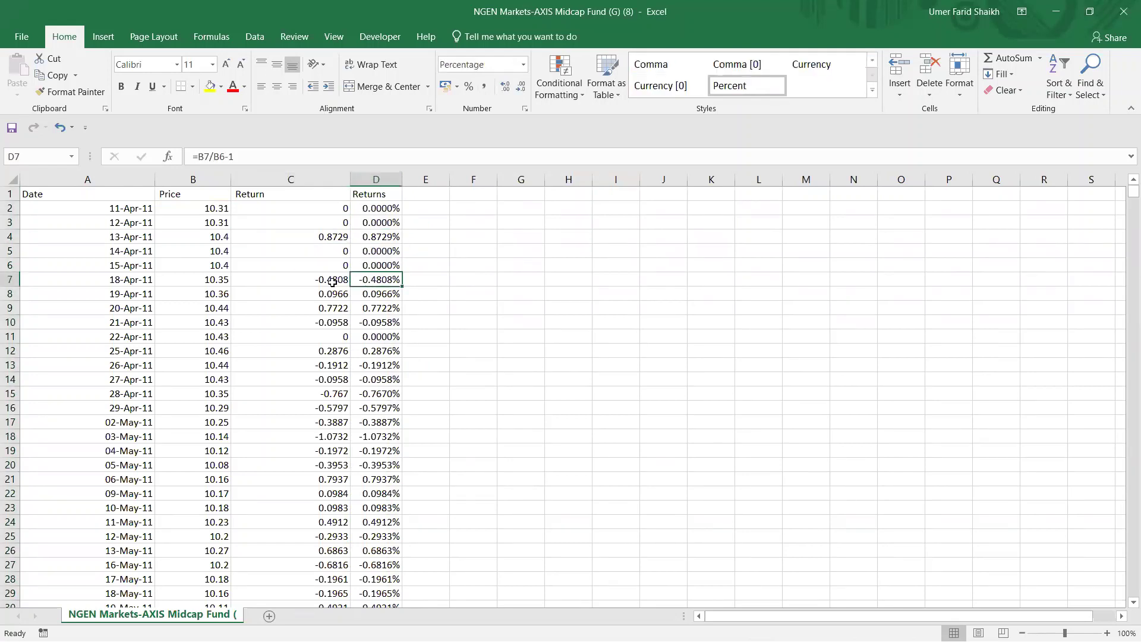
left_click(336, 283)
left_click(387, 294)
left_click(338, 301)
left_click(360, 310)
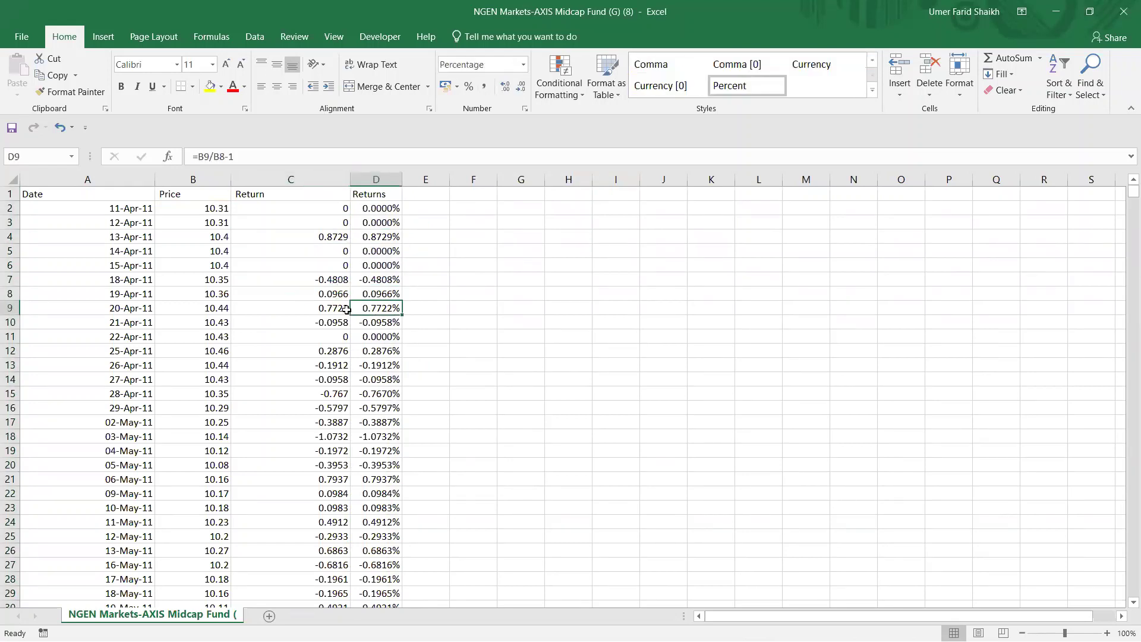
Step: Check the calculated returns against the downloaded ones for the dates from 20-Apr-11 to 25-Apr-11
left_click(339, 309)
left_click(339, 322)
left_click(380, 324)
left_click(379, 339)
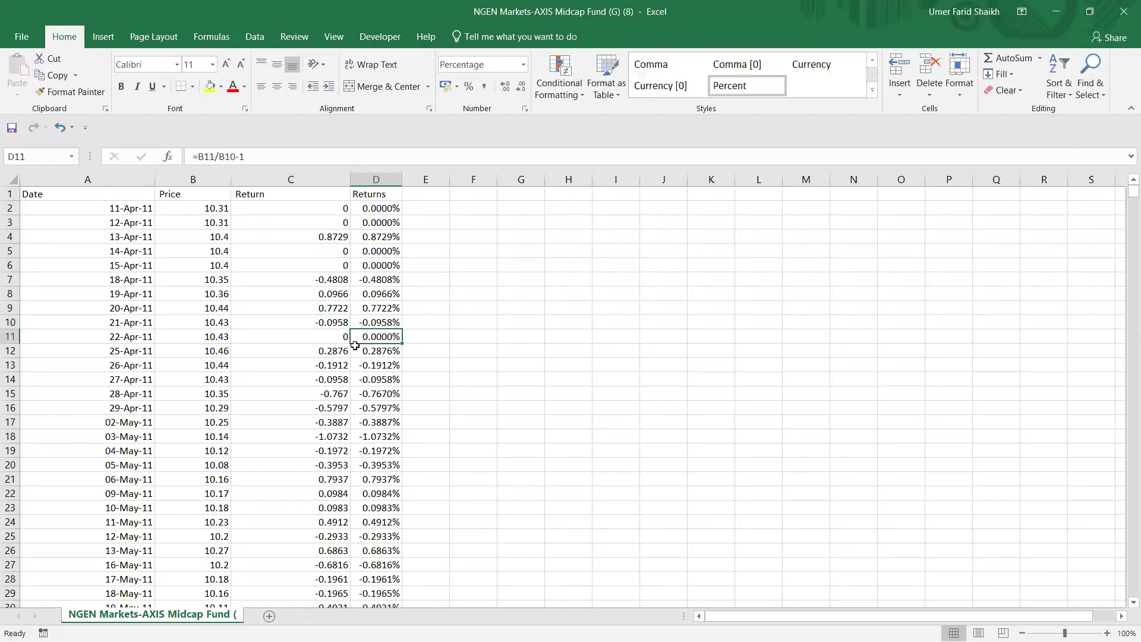
left_click(336, 351)
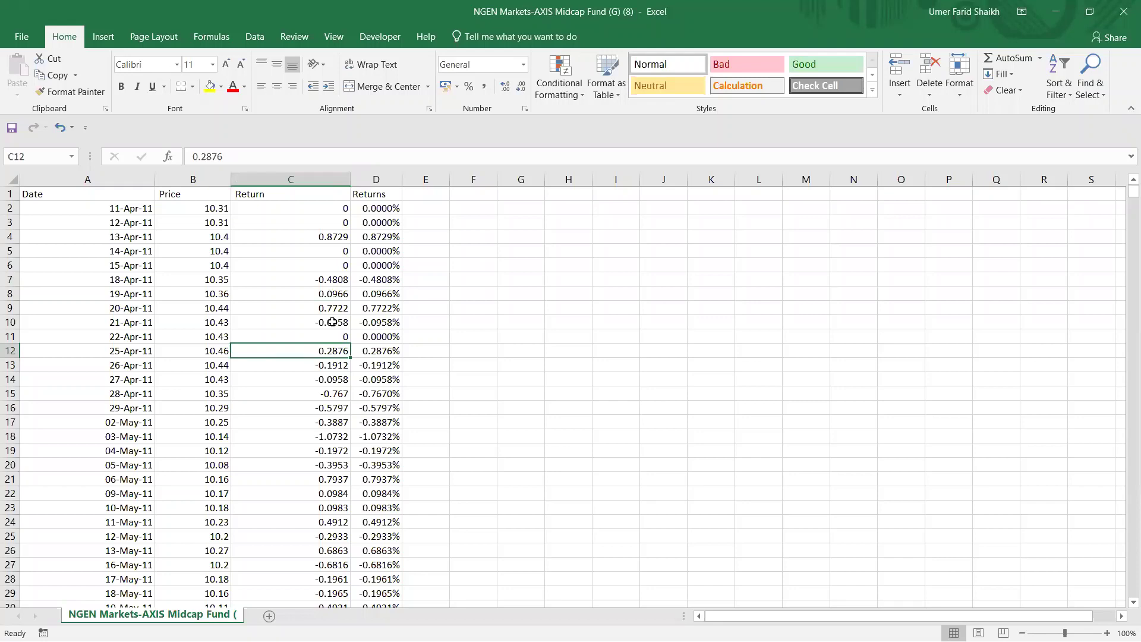
Step: Enter the header "Rolling 20" in E1 for the 20-day rolling returns
left_click(429, 196)
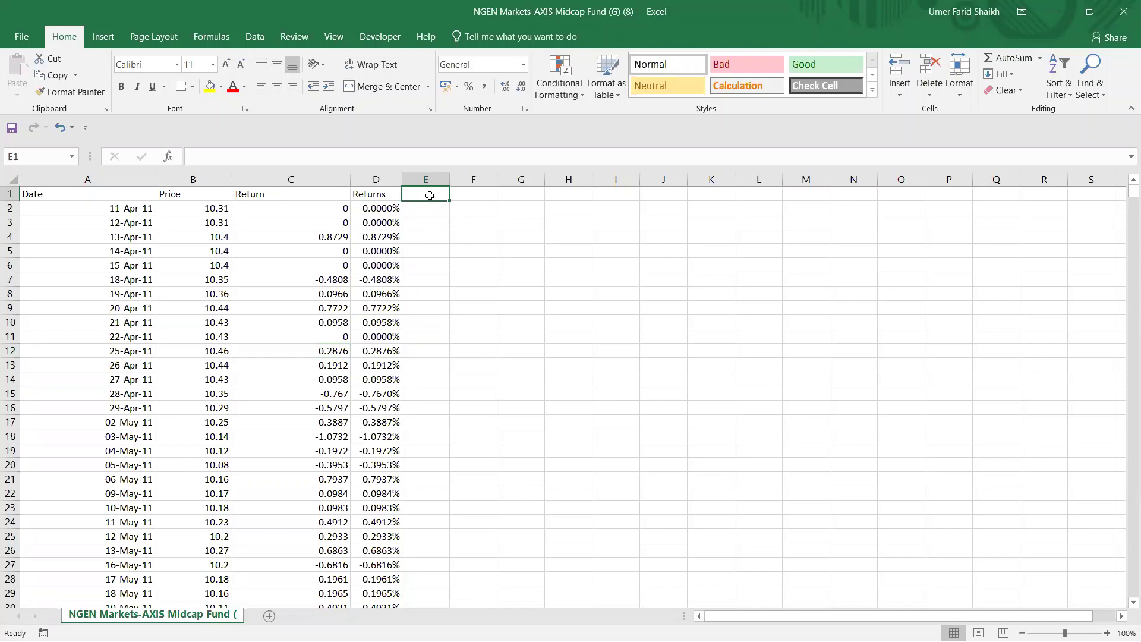
type("Roll")
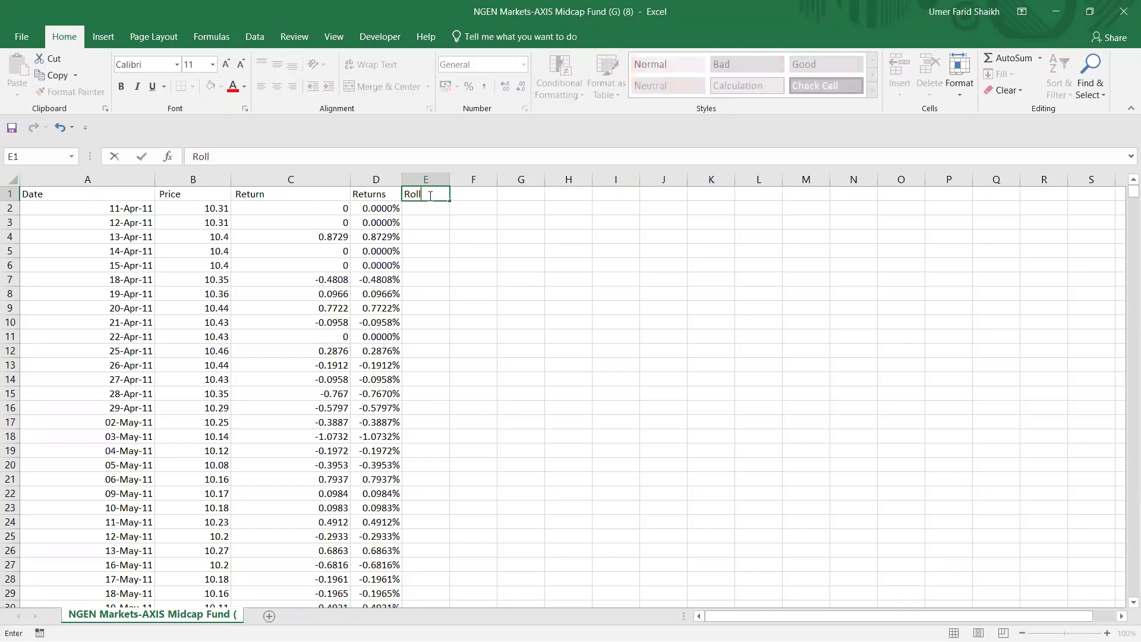
type("ing 20")
left_click(429, 209)
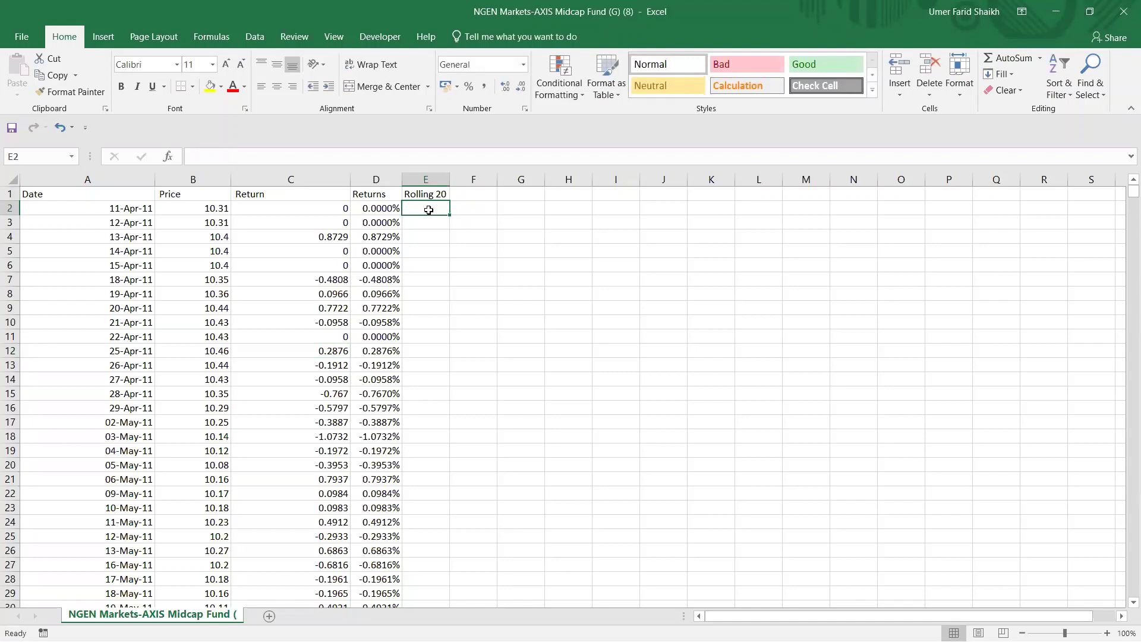
Step: Shade the whole Rolling 20 column with a light gold fill and narrow the Date column
left_click(426, 194)
left_click(426, 179)
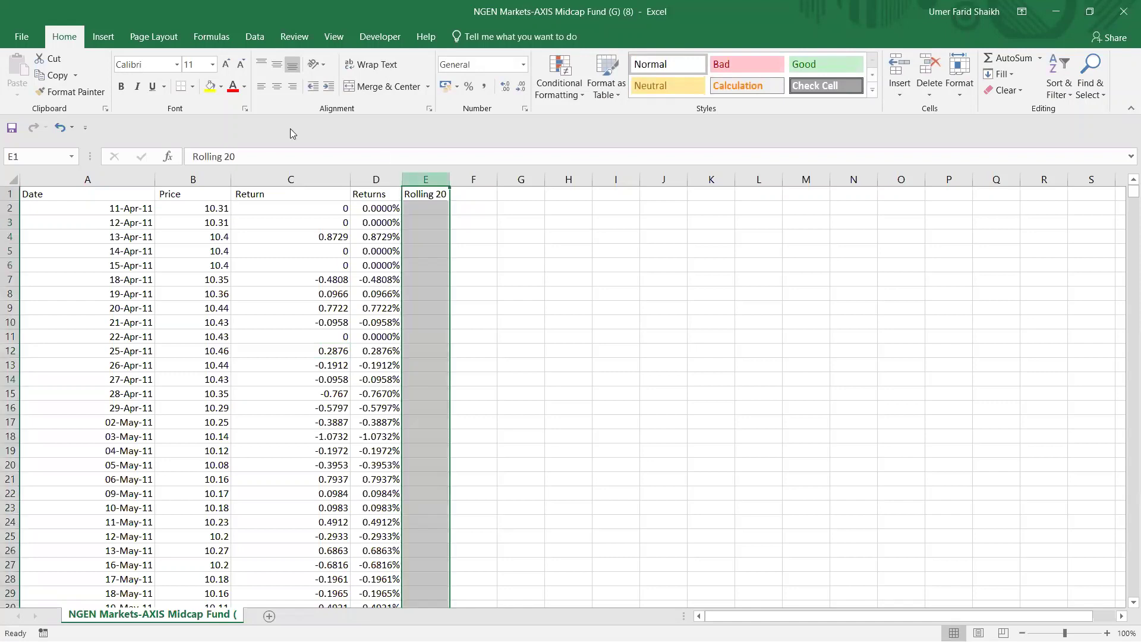
left_click(221, 87)
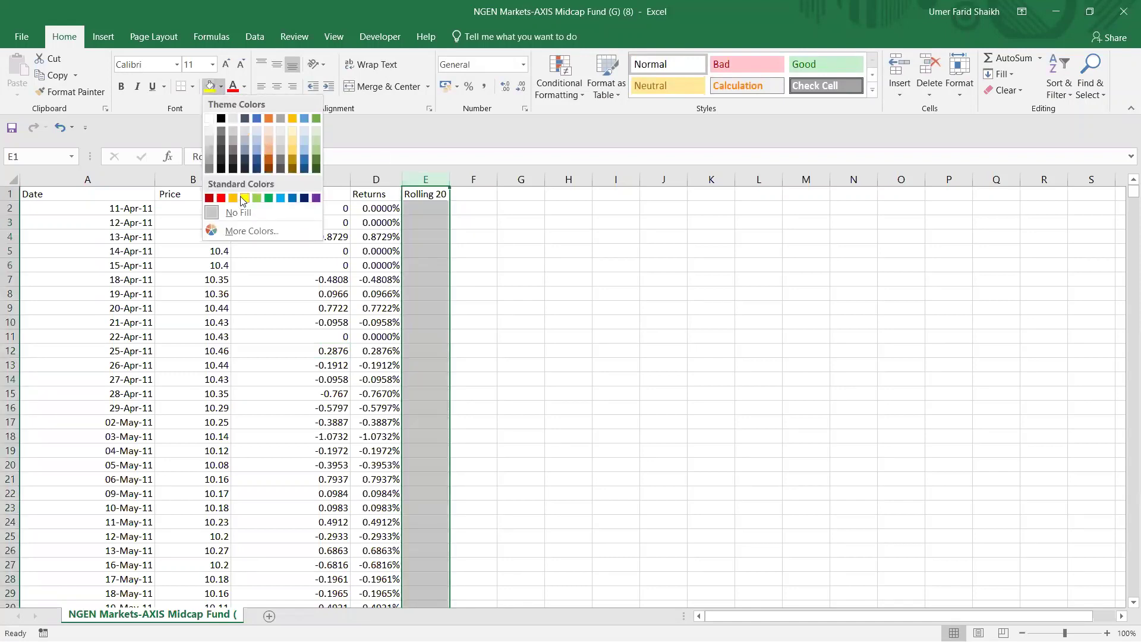
left_click(295, 140)
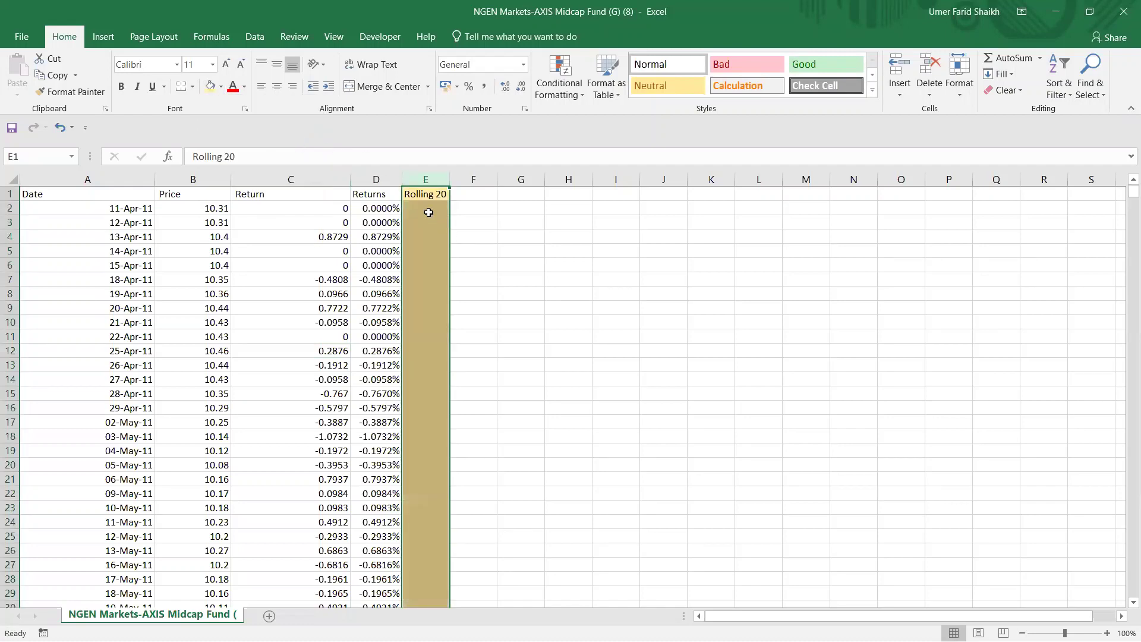
left_click(455, 225)
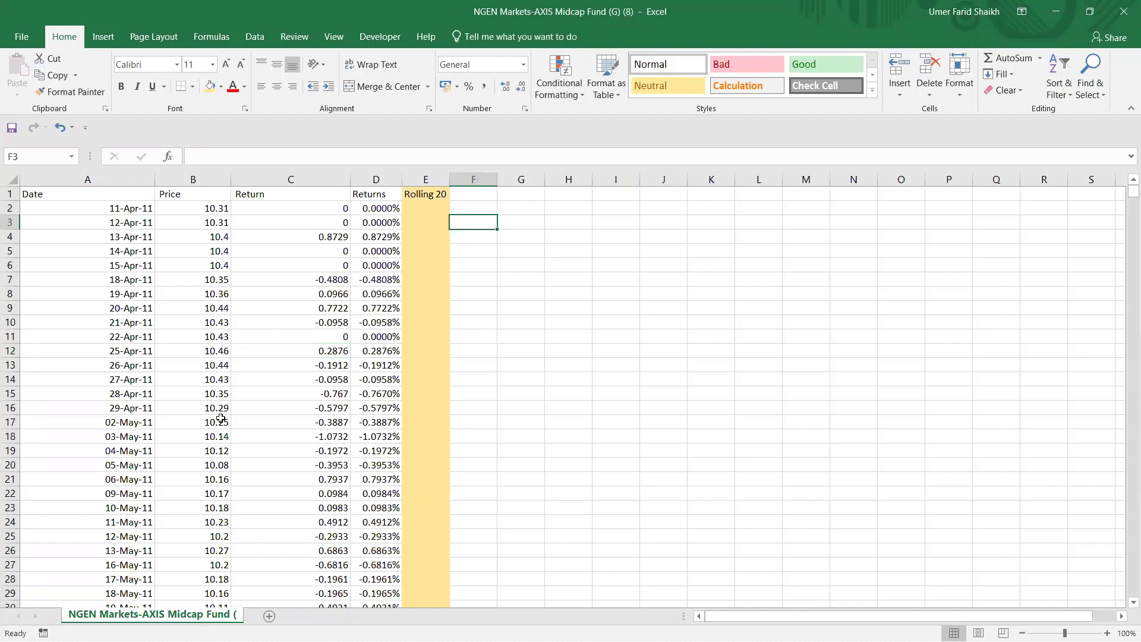
left_click_drag(154, 182, 109, 183)
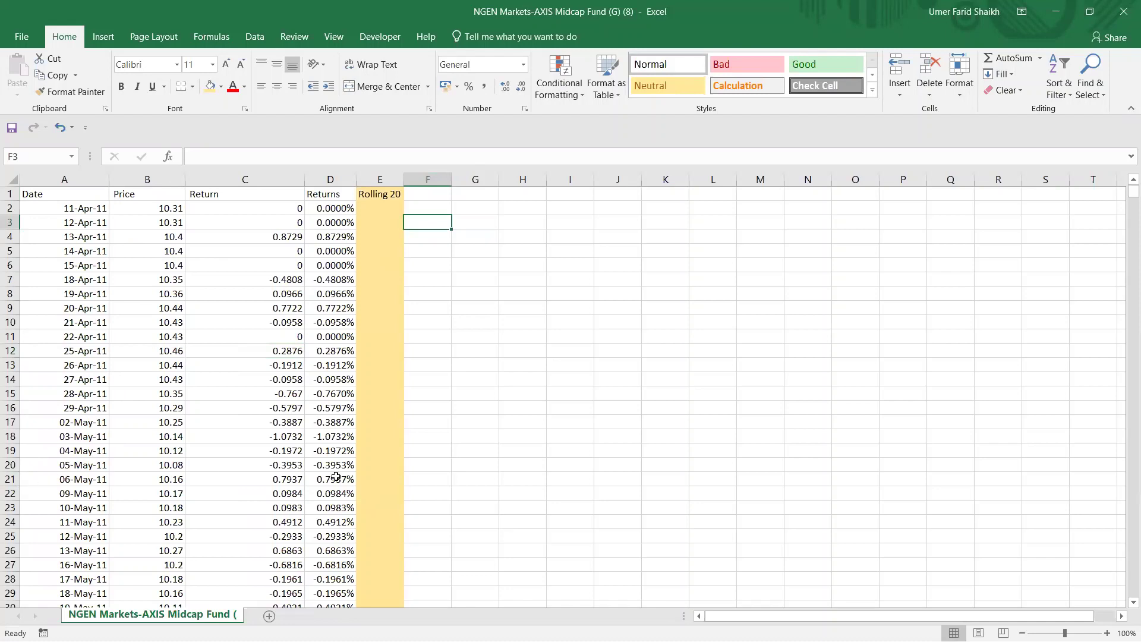
Step: Calculate the first 20-day rolling return in E22 with =SUM(D3:D22) and check the number of cells in the summed range
left_click(366, 492)
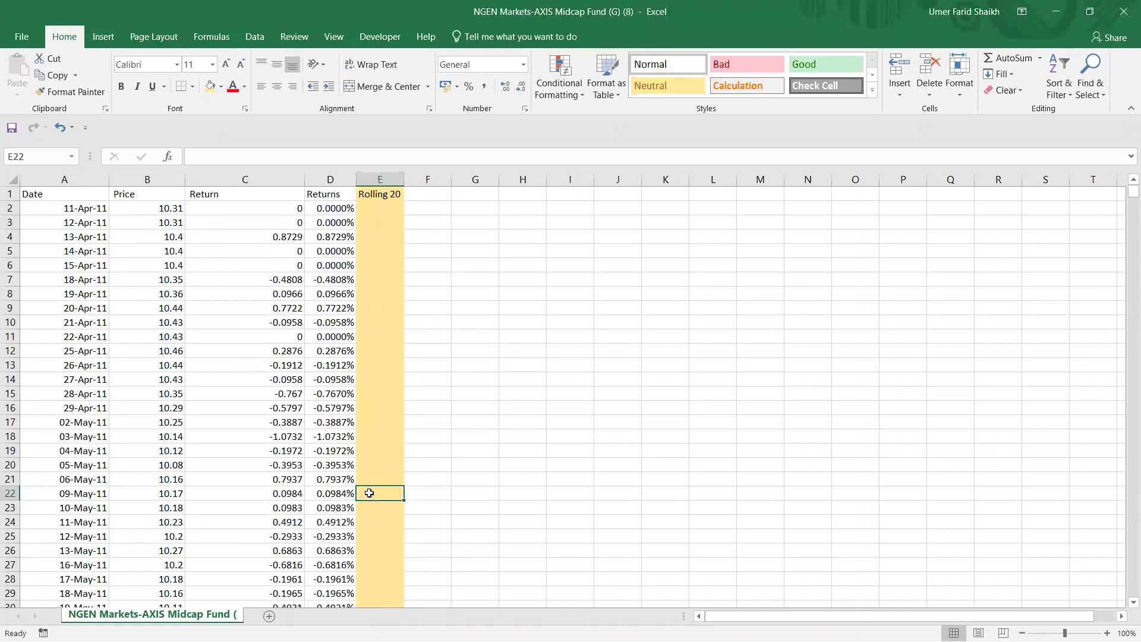
type("=")
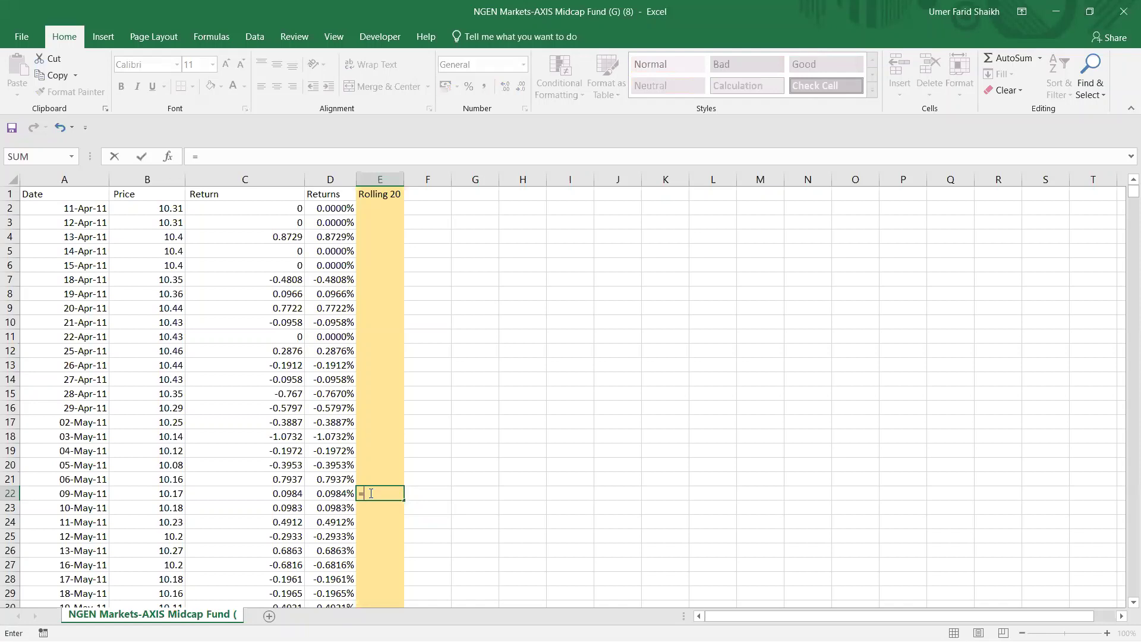
type("sum")
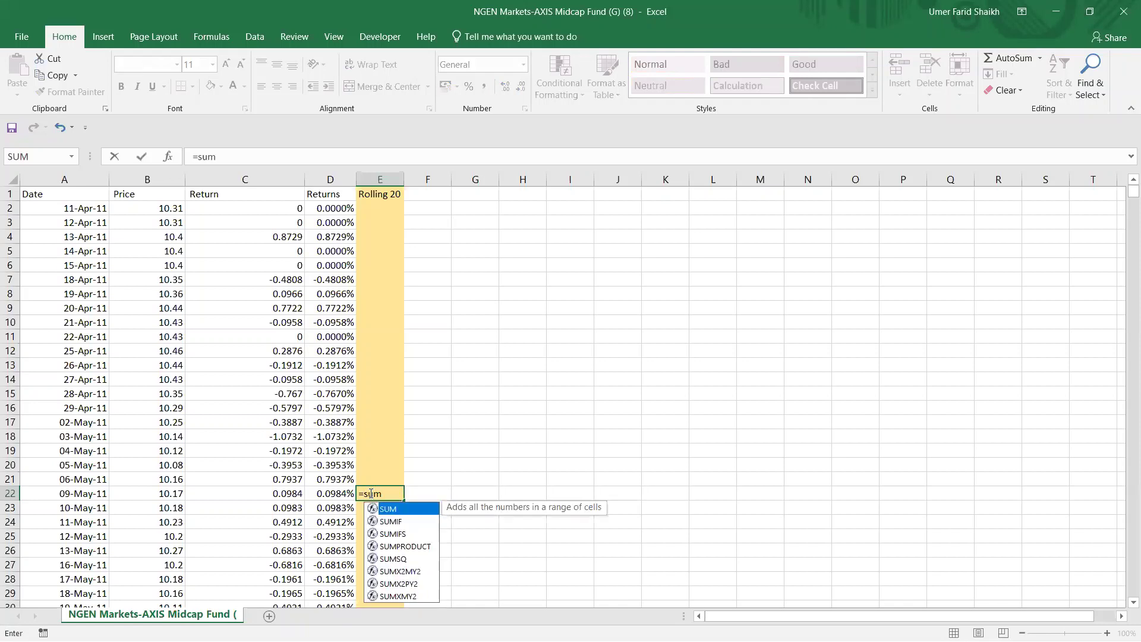
key("Tab")
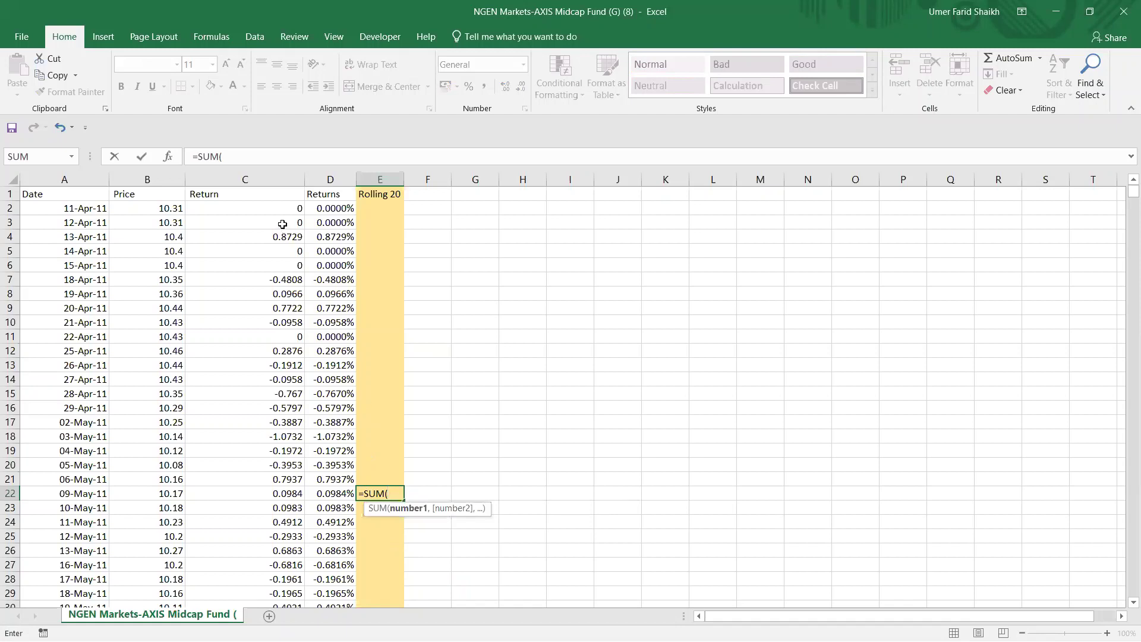
left_click_drag(339, 224, 331, 487)
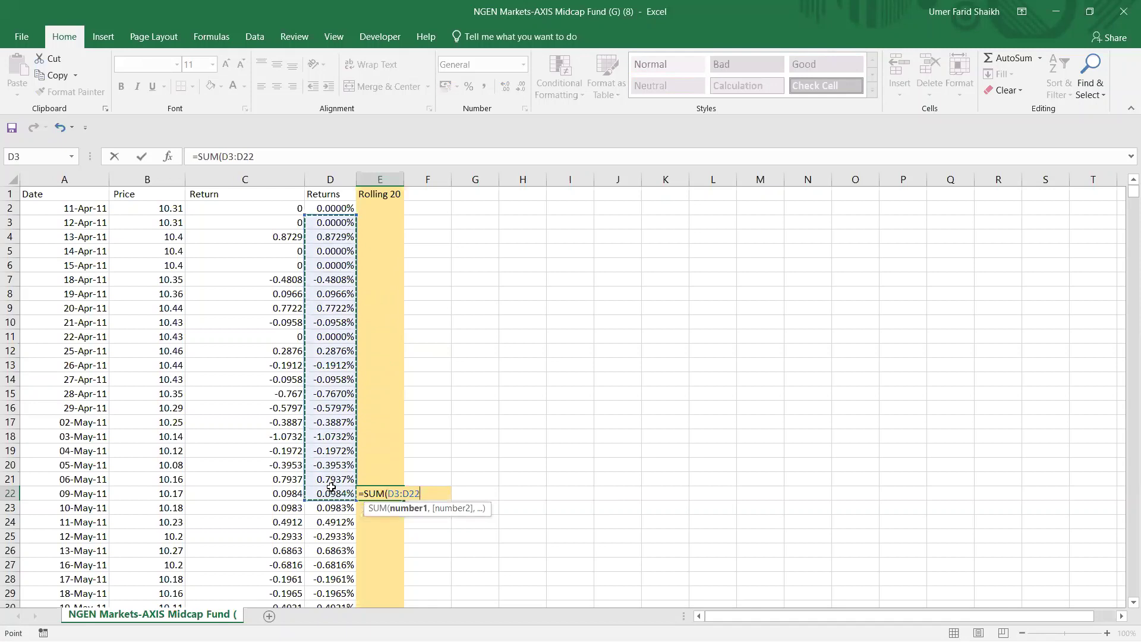
key("Return")
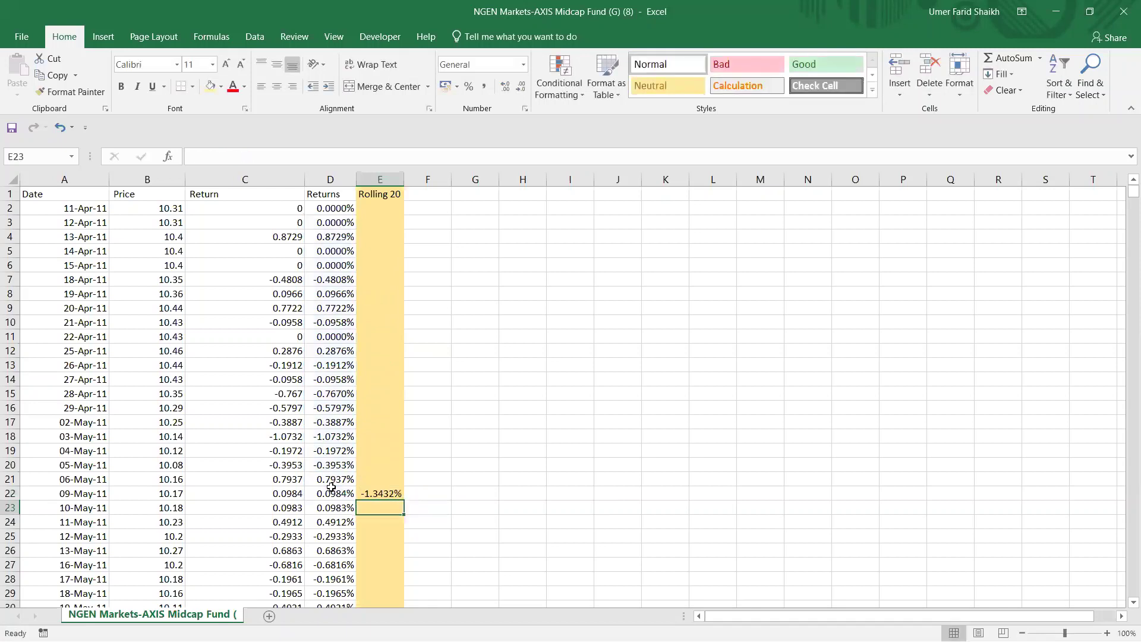
left_click(376, 495)
left_click_drag(324, 225, 320, 488)
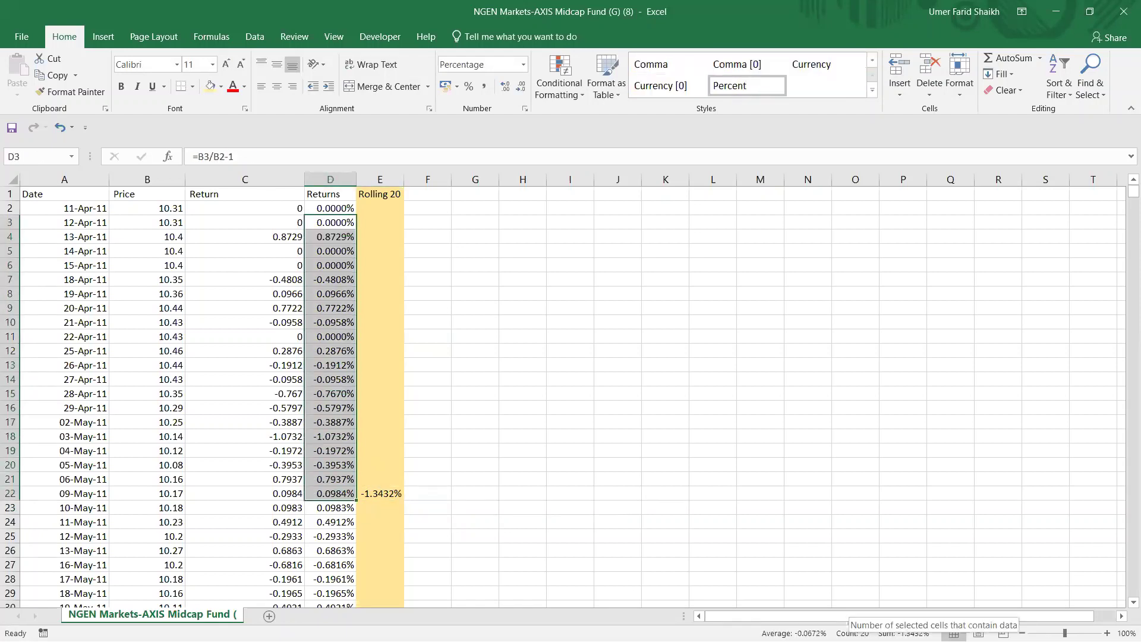
Step: Fill the rolling 20-day formula from E22 down to the last price row
left_click(393, 495)
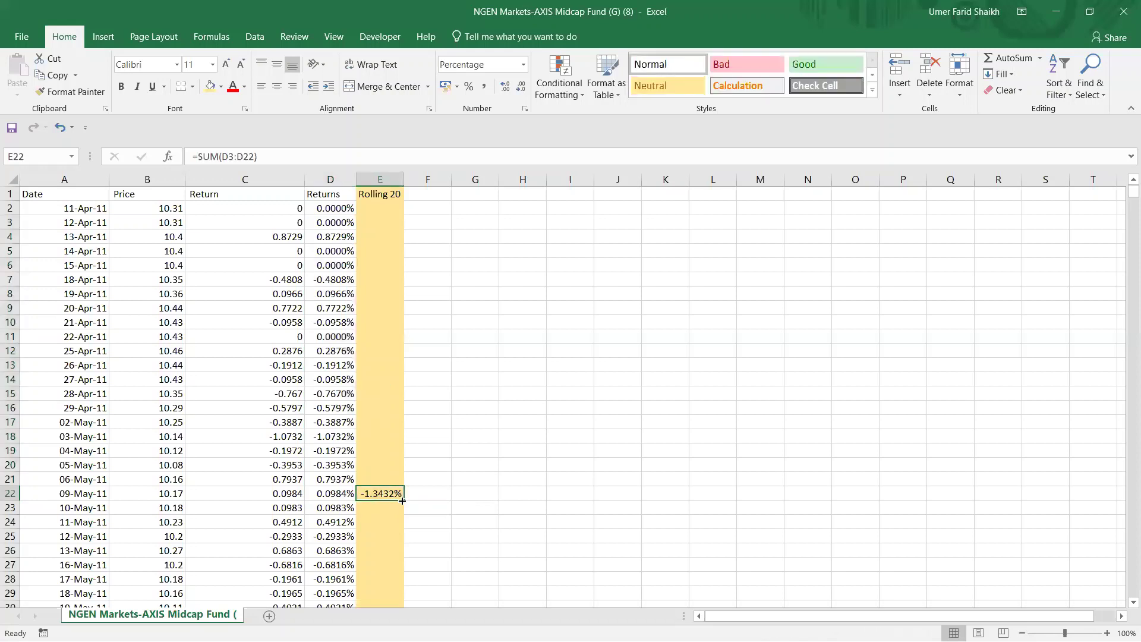
double_click(403, 501)
scroll(402, 502, "down", 3)
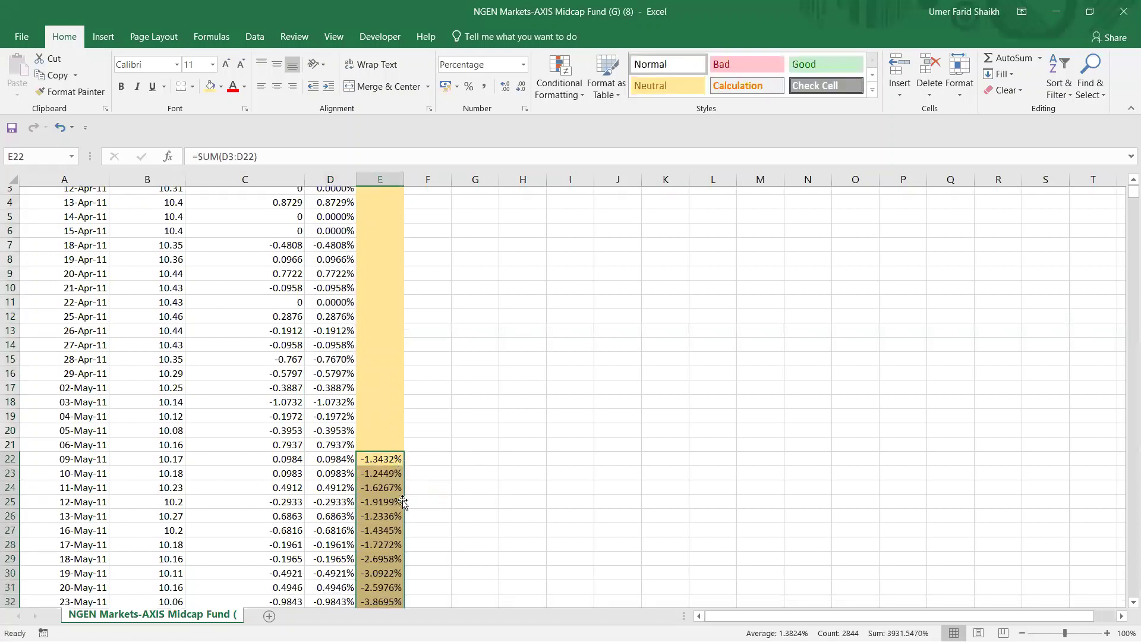
scroll(402, 502, "down", 4)
scroll(403, 502, "up", 5)
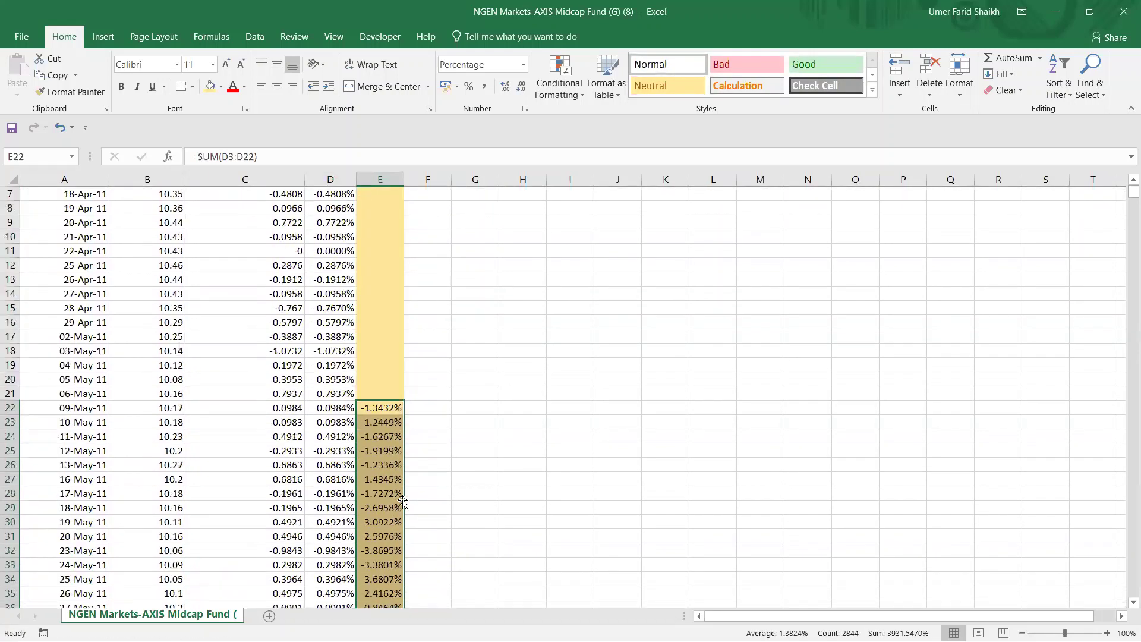
scroll(403, 502, "up", 2)
Step: Examine the formulas from E22 down to E39 one by one to see how the 20-day sum range shifts with each row
left_click(395, 493)
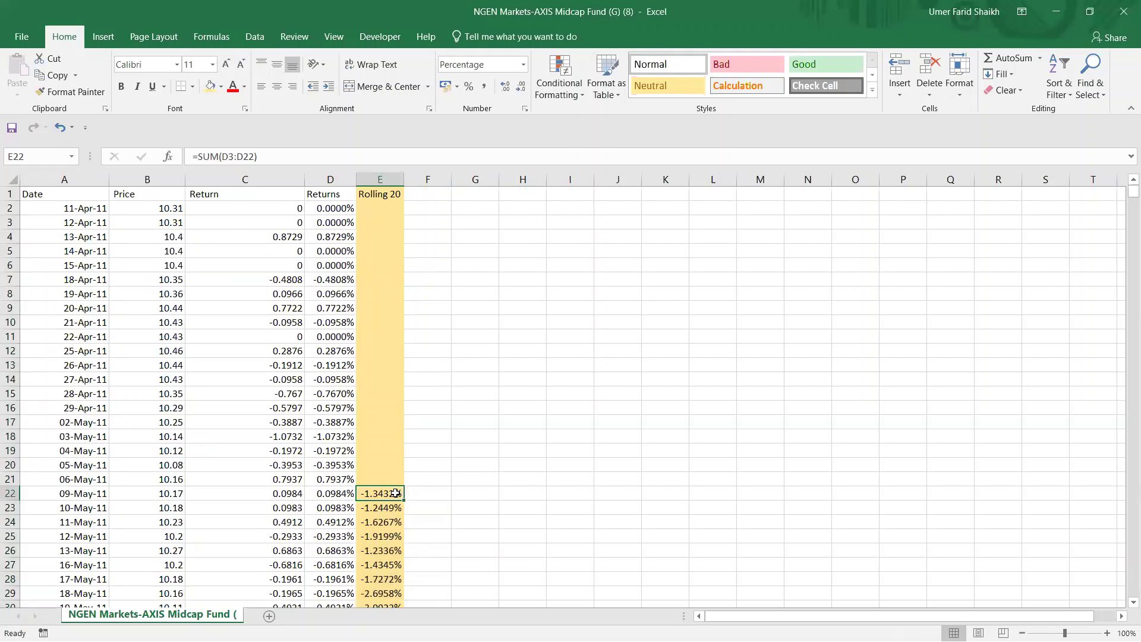
double_click(395, 493)
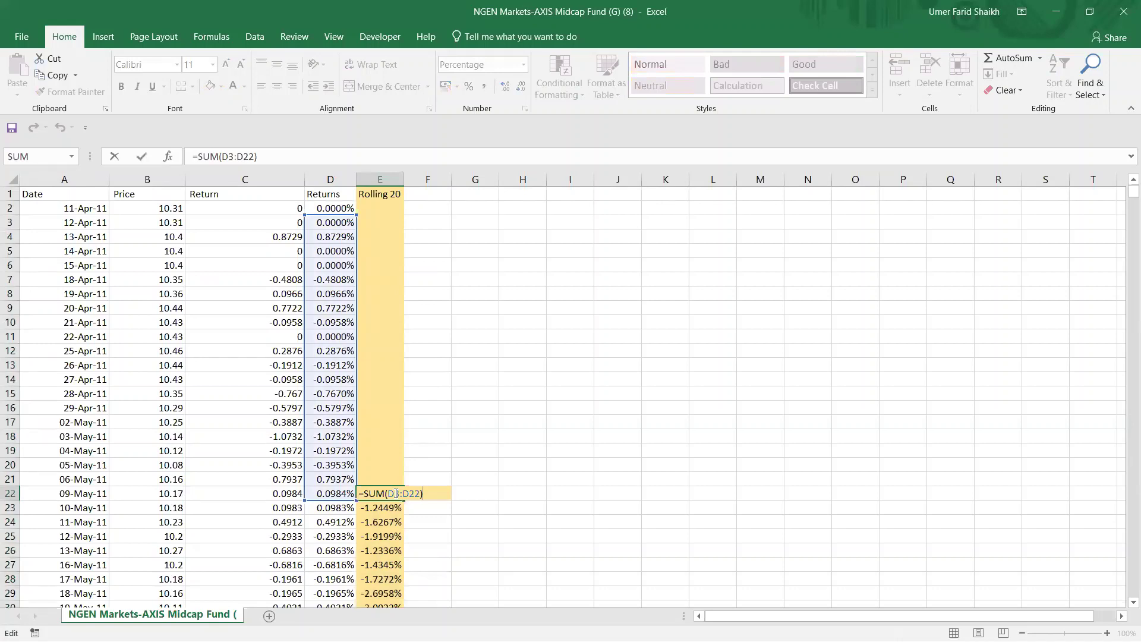
key("Return")
key("F2")
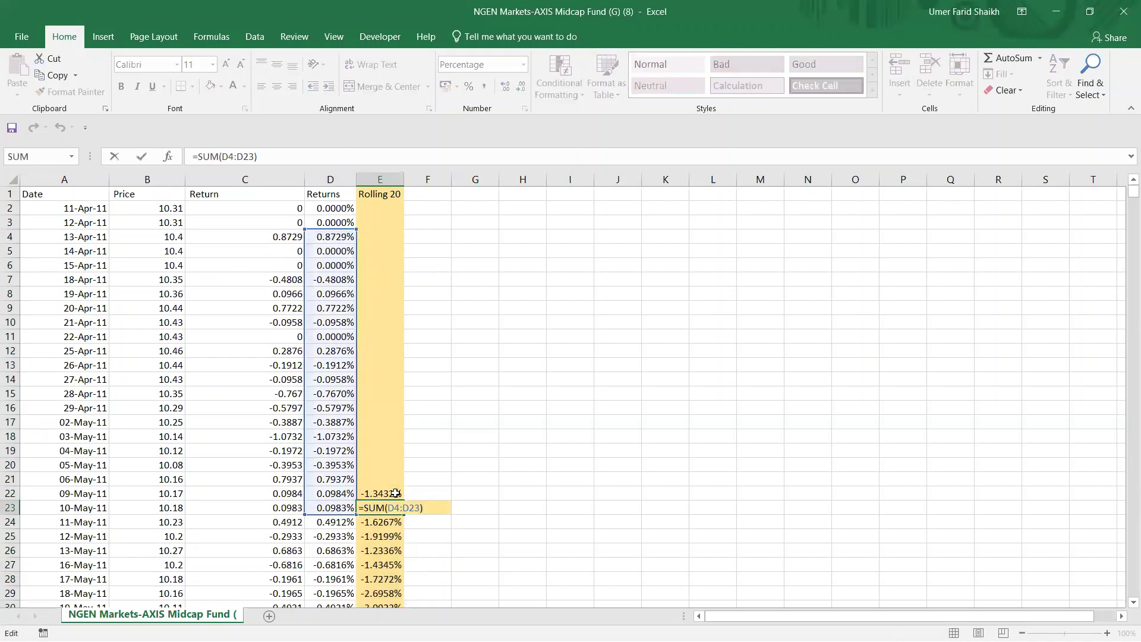
key("Return")
key("F2")
key("Return")
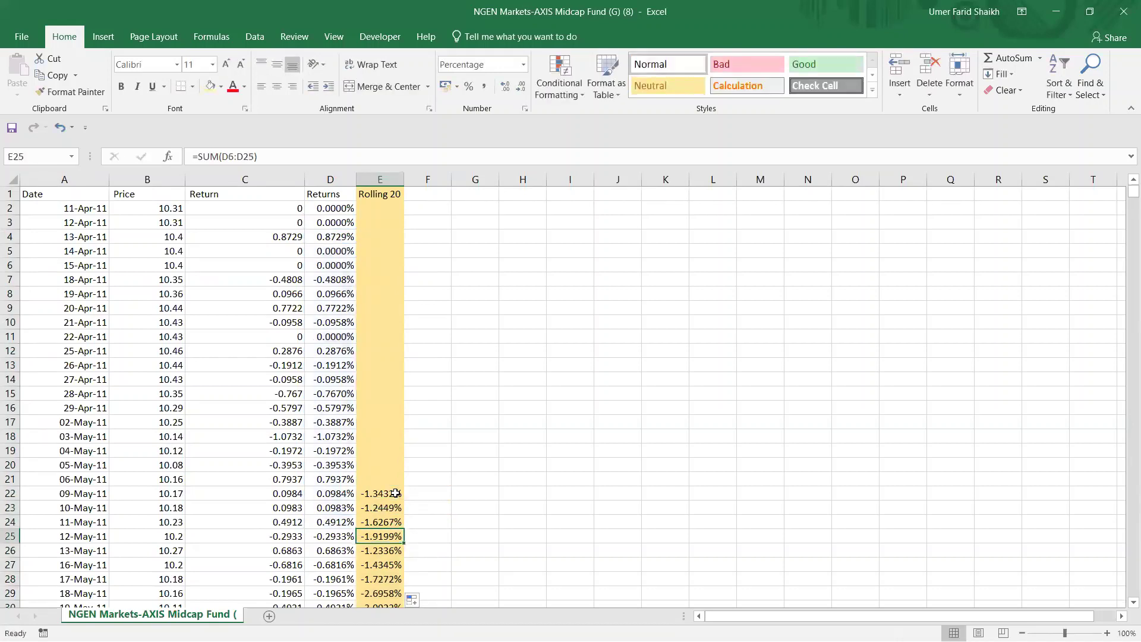
key("F2")
key("Return")
key("F2")
key("Return")
key("F2")
key("Return")
key("F2")
key("Return")
key("F2")
key("Return")
key("F2")
key("Return")
key("F2")
key("Return")
key("F2")
key("Return")
key("F2")
key("Return")
key("F2")
key("Return")
key("F2")
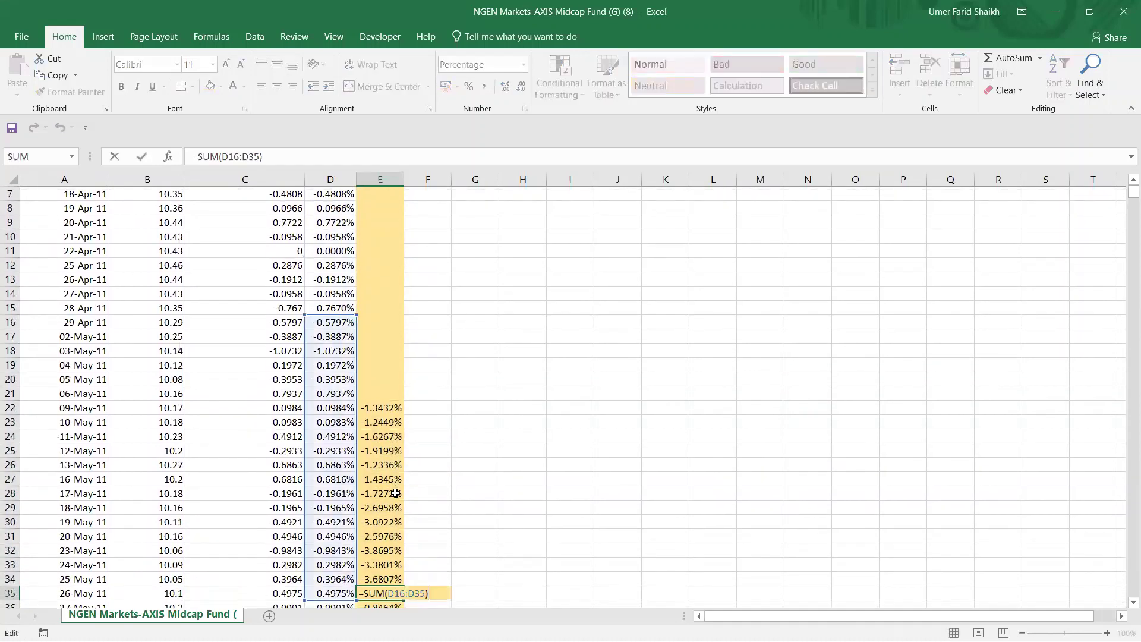
key("Return")
key("F2")
key("Return")
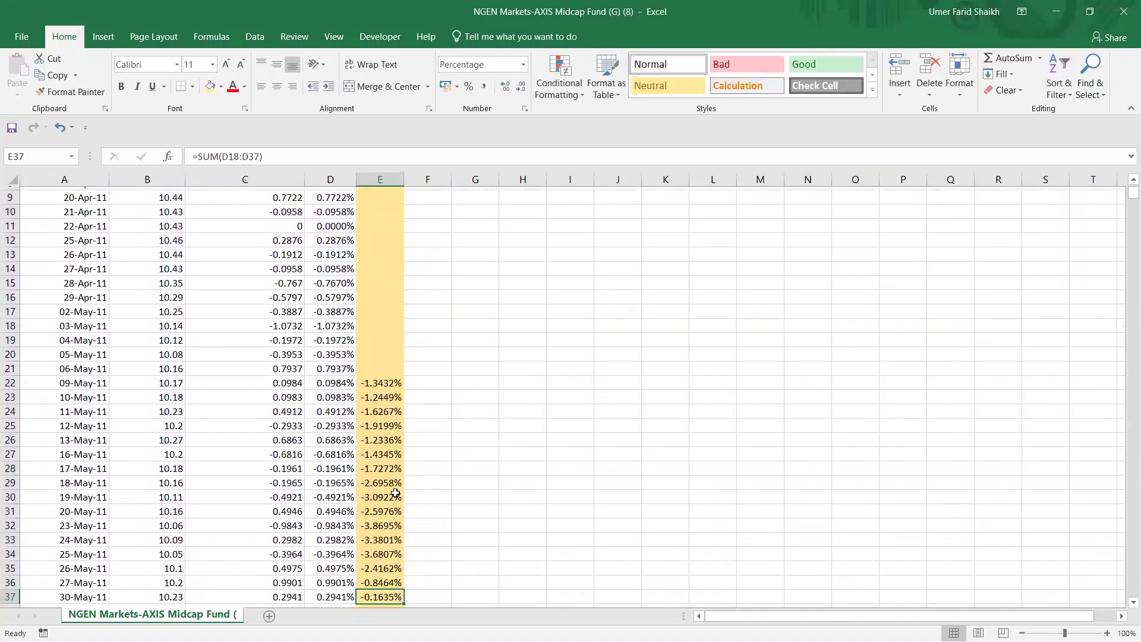
key("F2")
key("Return")
key("F2")
key("Return")
key("F2")
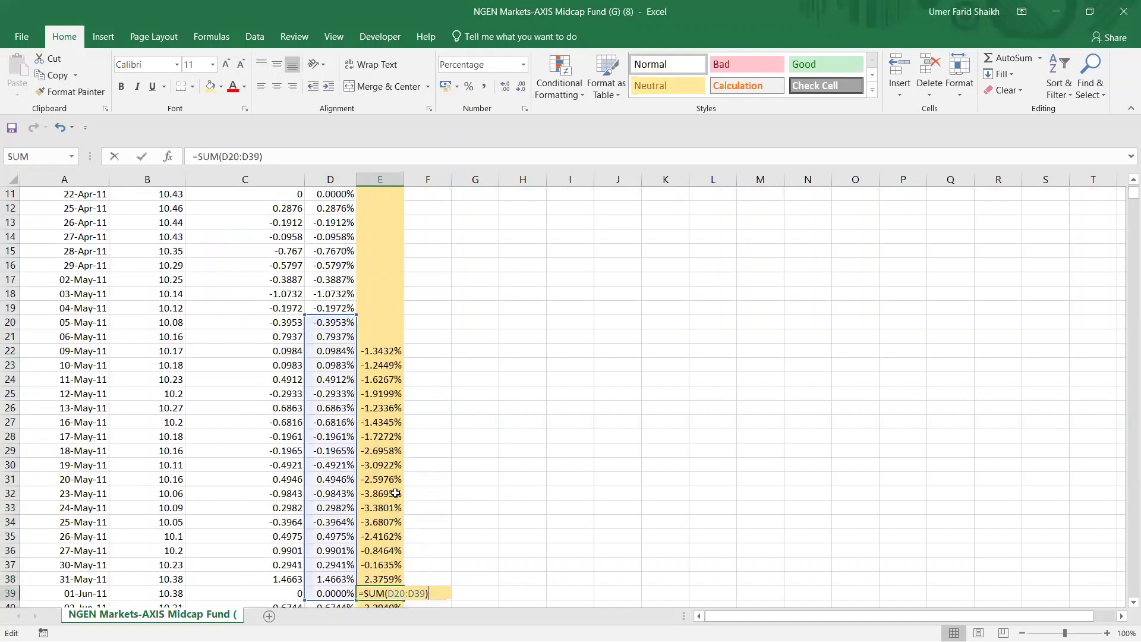
key("ctrl+Return")
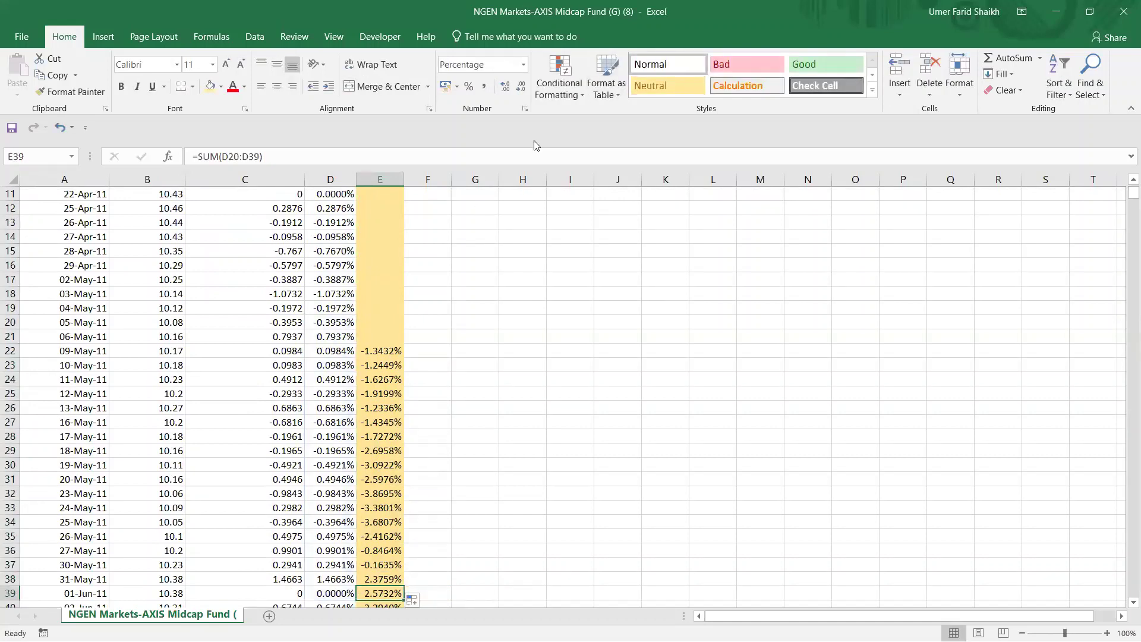
Step: Enter the header "rolling 100" in F1 for the 100-day rolling returns
scroll(439, 378, "up", 4)
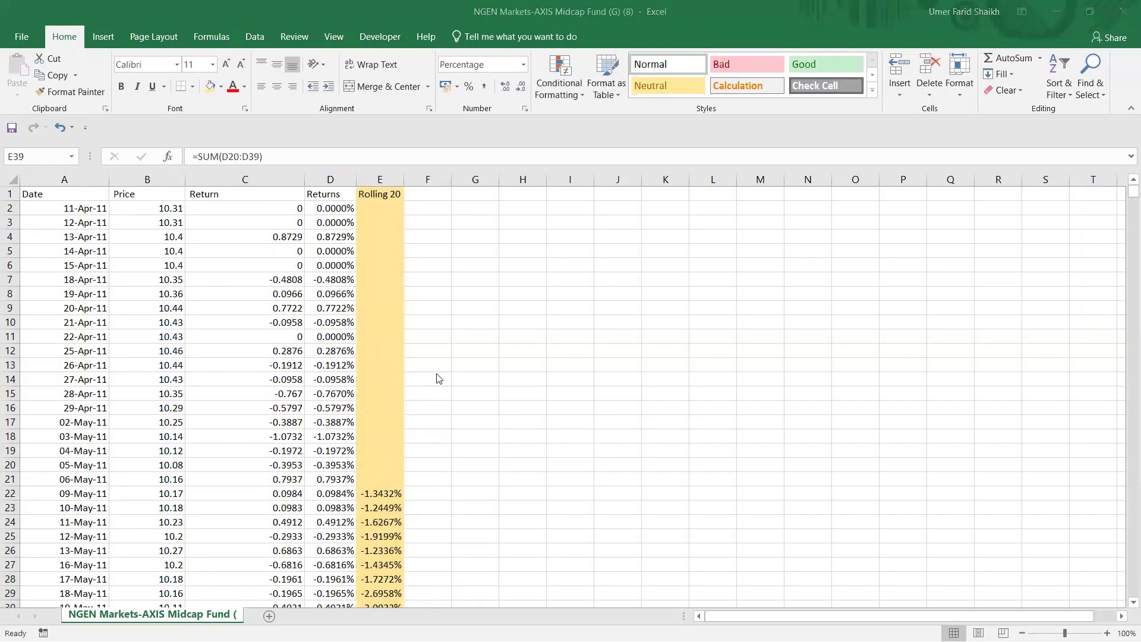
left_click(430, 194)
type("r")
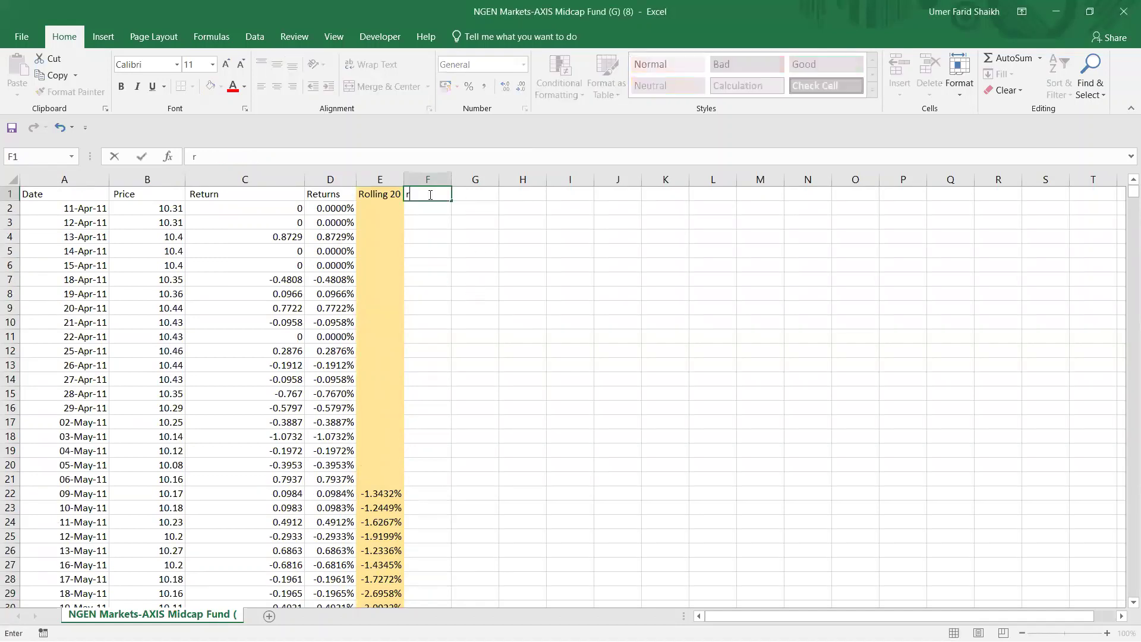
type("olling 100")
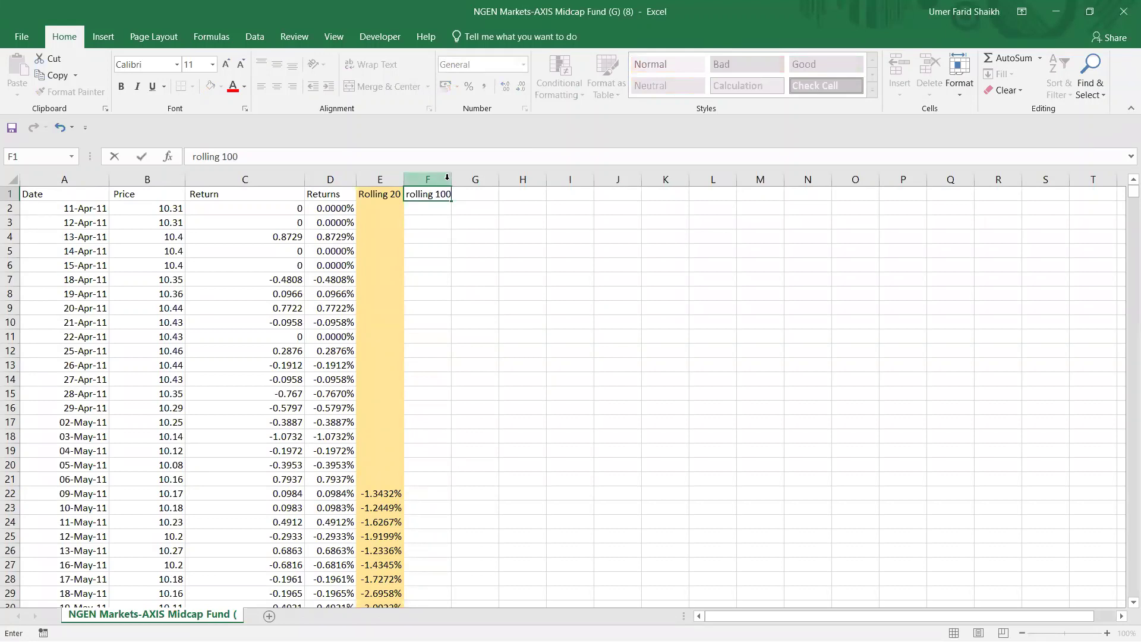
left_click(479, 303)
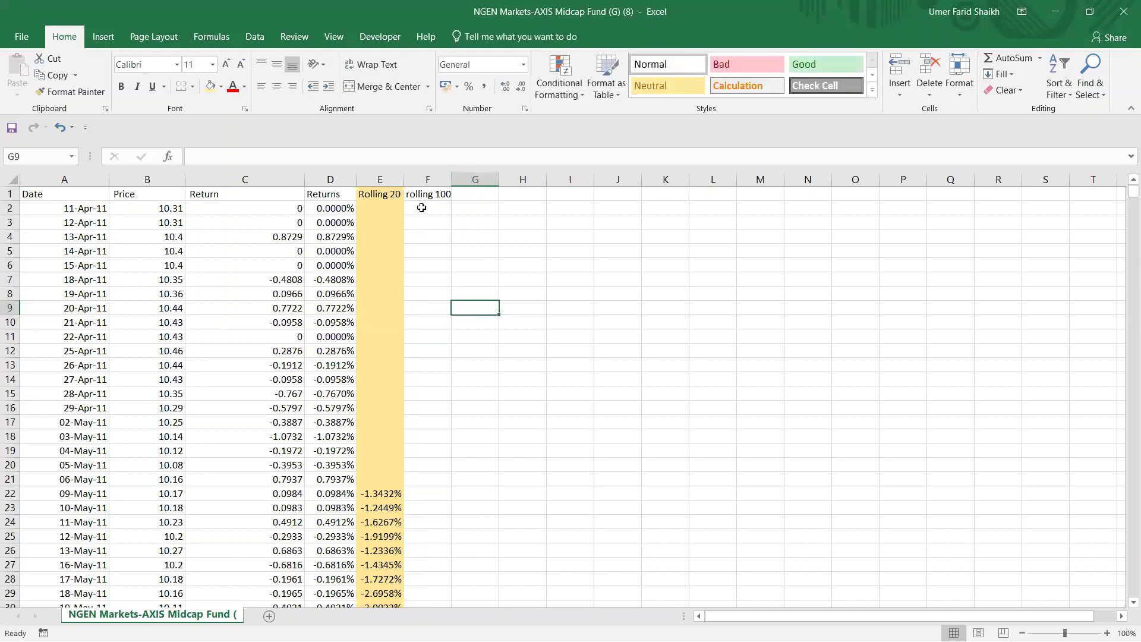
Step: Mark row 102 as the row for the first 100-day value and autofit the width of column E
scroll(414, 294, "down", 17)
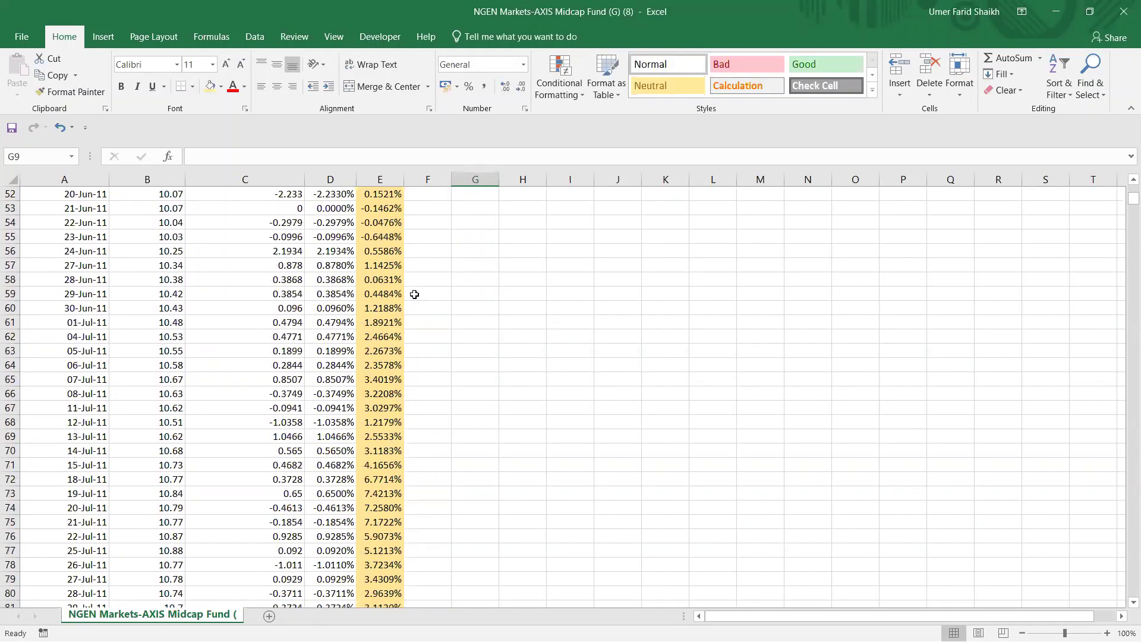
scroll(414, 295, "down", 13)
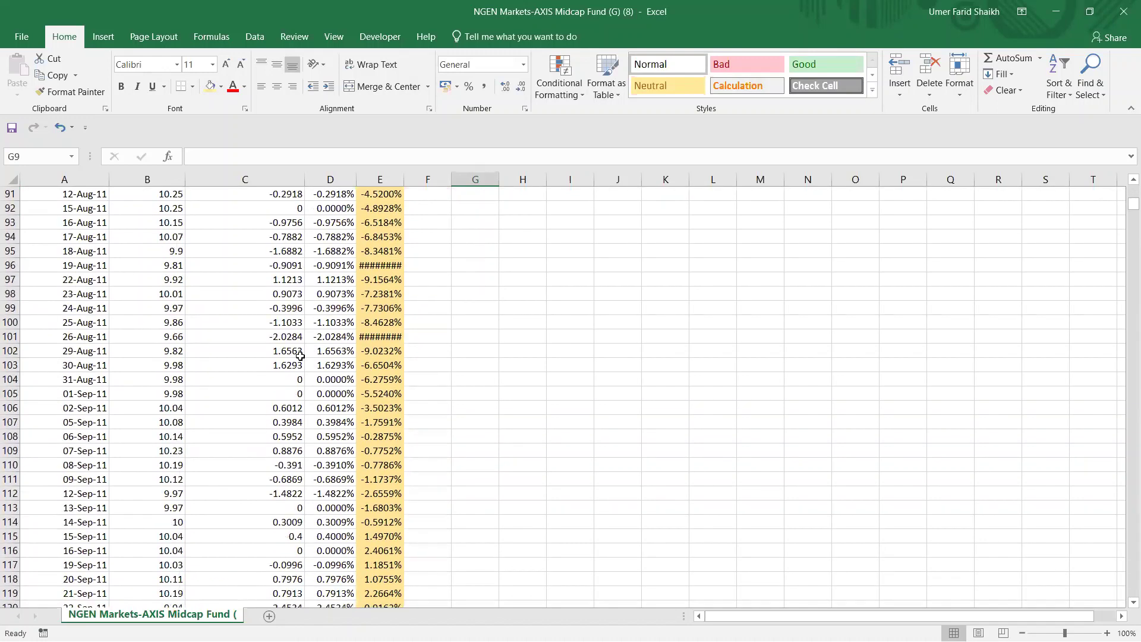
left_click(10, 350)
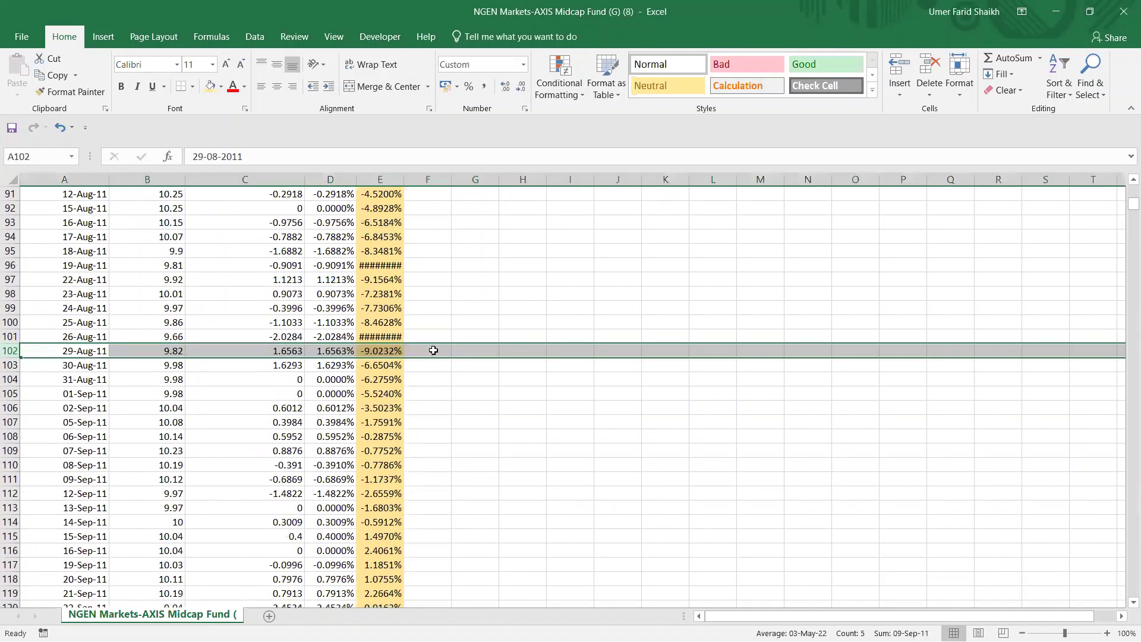
double_click(404, 180)
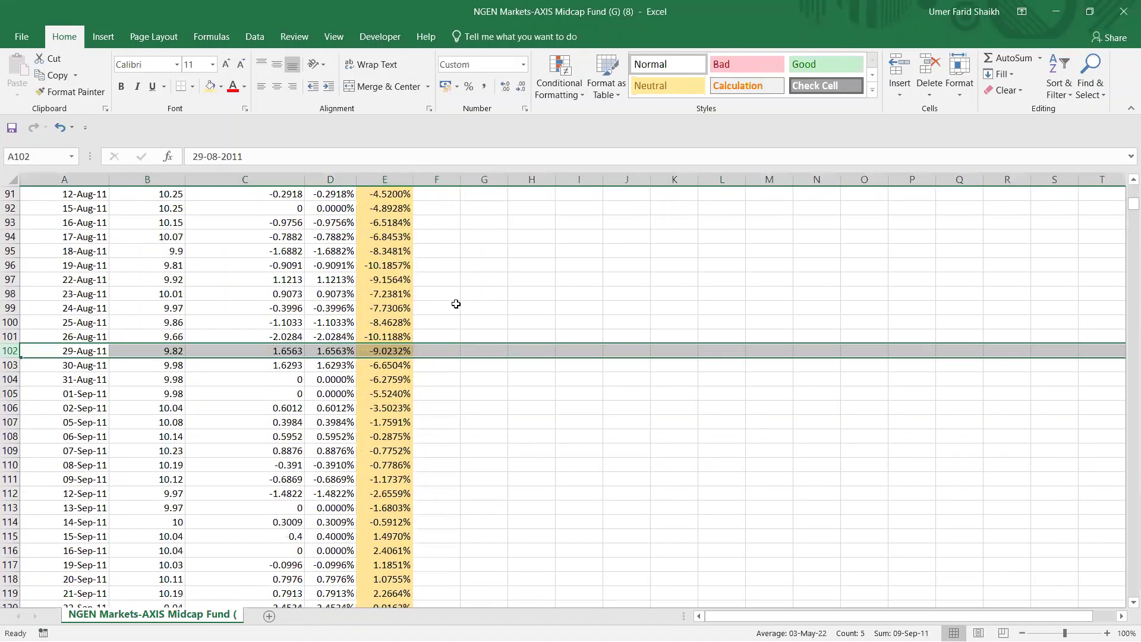
Step: Begin a SUM formula in F102 for the first 100-day rolling return
left_click(424, 351)
type("=")
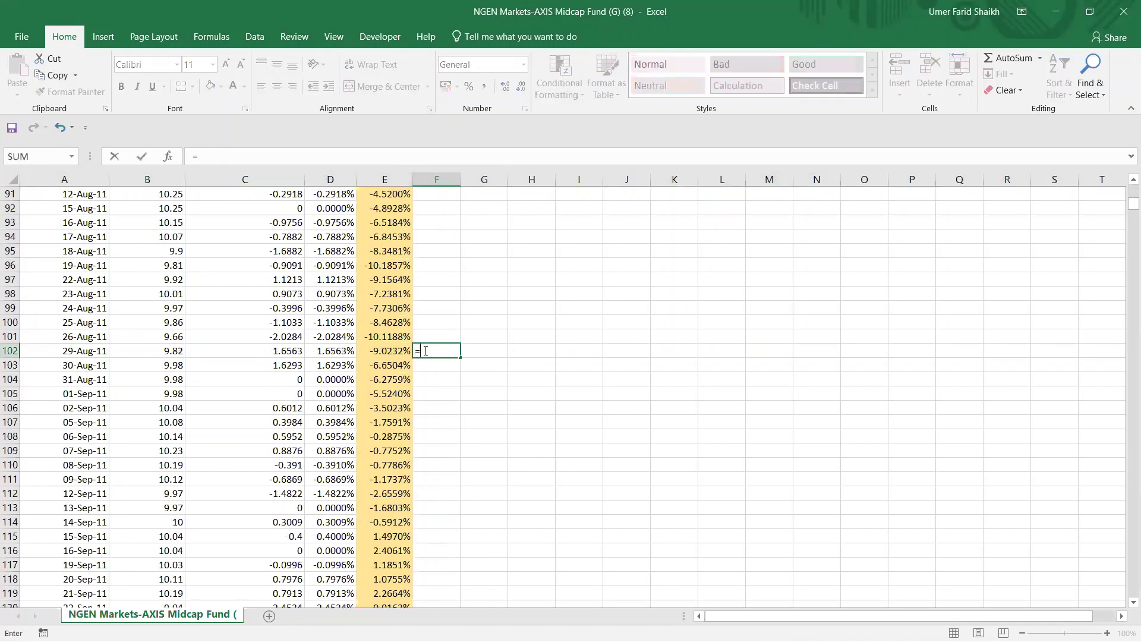
type("sum")
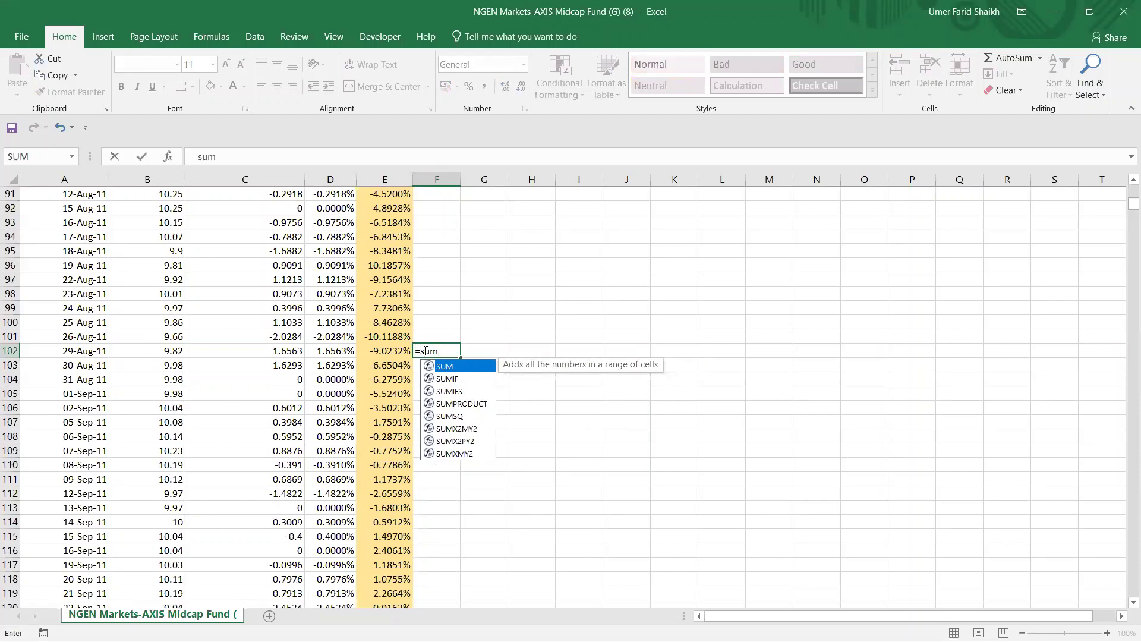
key("Tab")
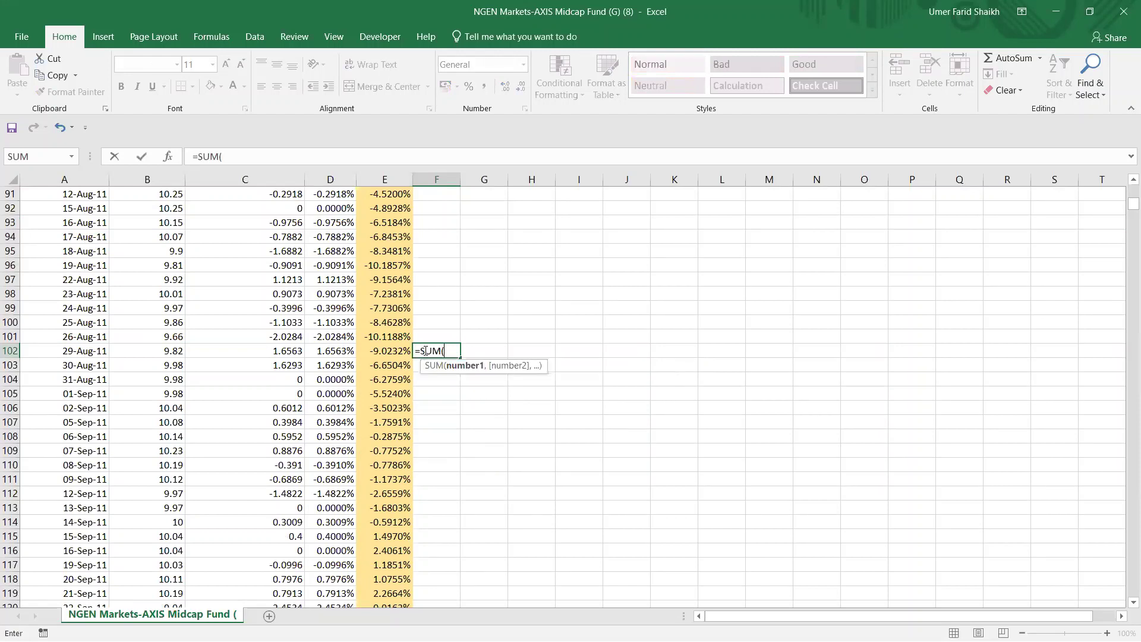
left_click(331, 353)
scroll(333, 350, "up", 1)
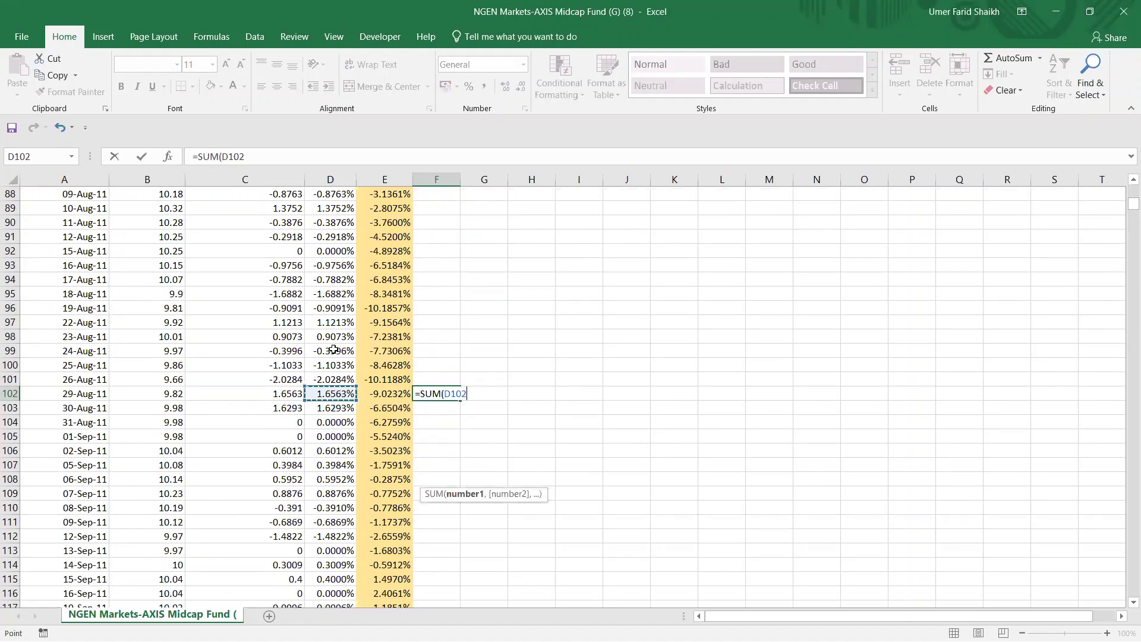
key("BackSpace")
key("BackSpace")
key("BackSpace")
key("BackSpace")
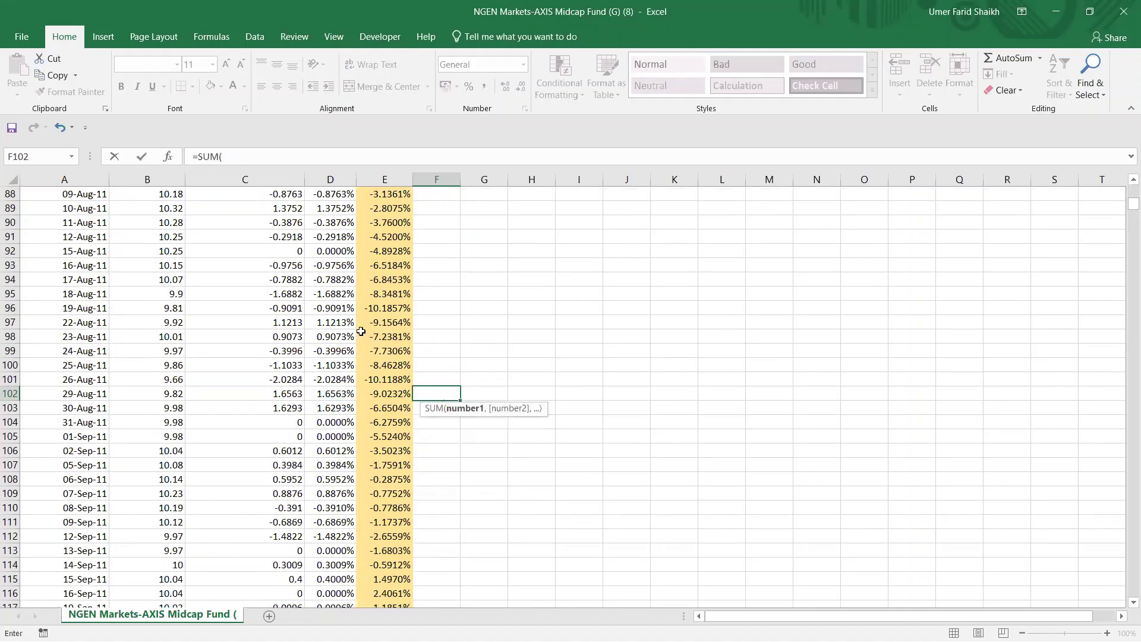
Step: Complete the F102 formula as =SUM(D3:D102)
scroll(361, 331, "up", 20)
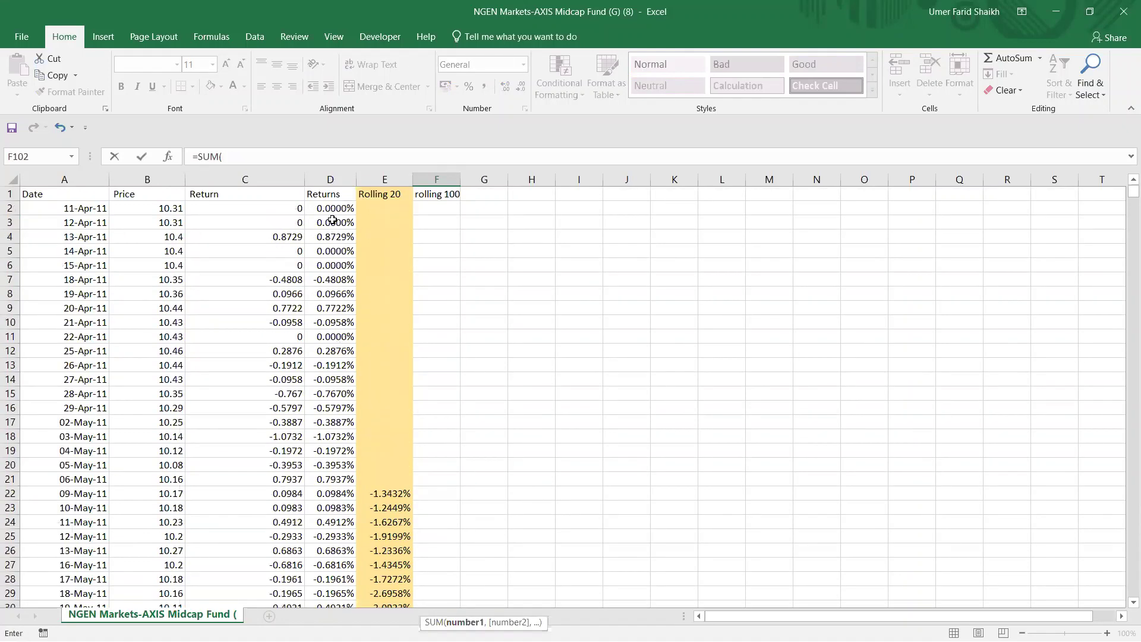
left_click_drag(331, 222, 331, 598)
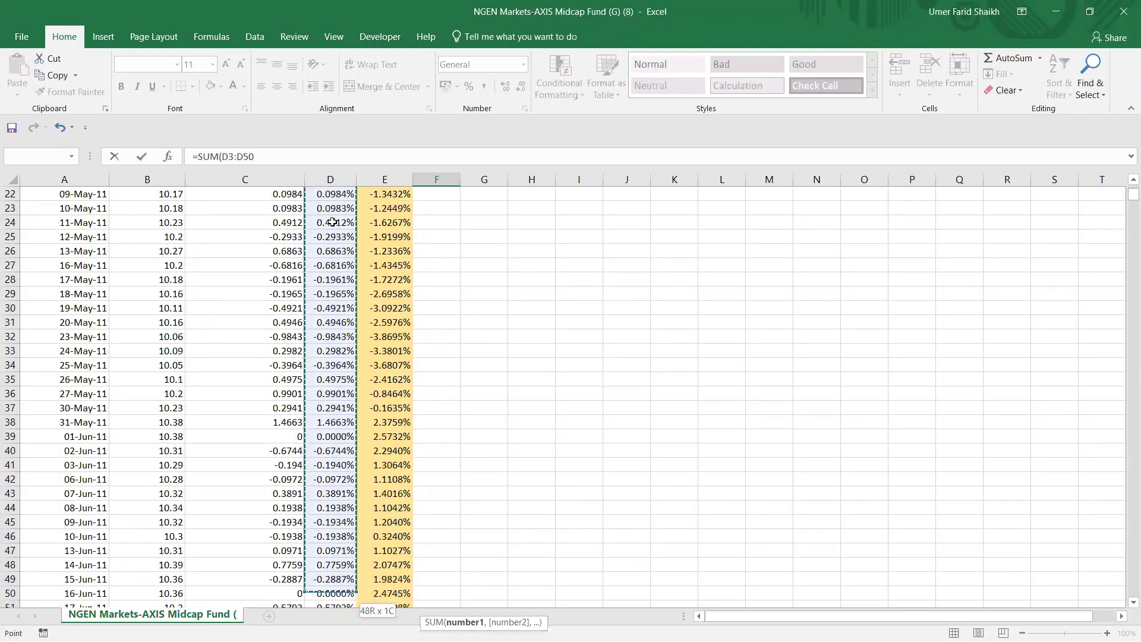
left_click_drag(332, 221, 332, 222)
key("Return")
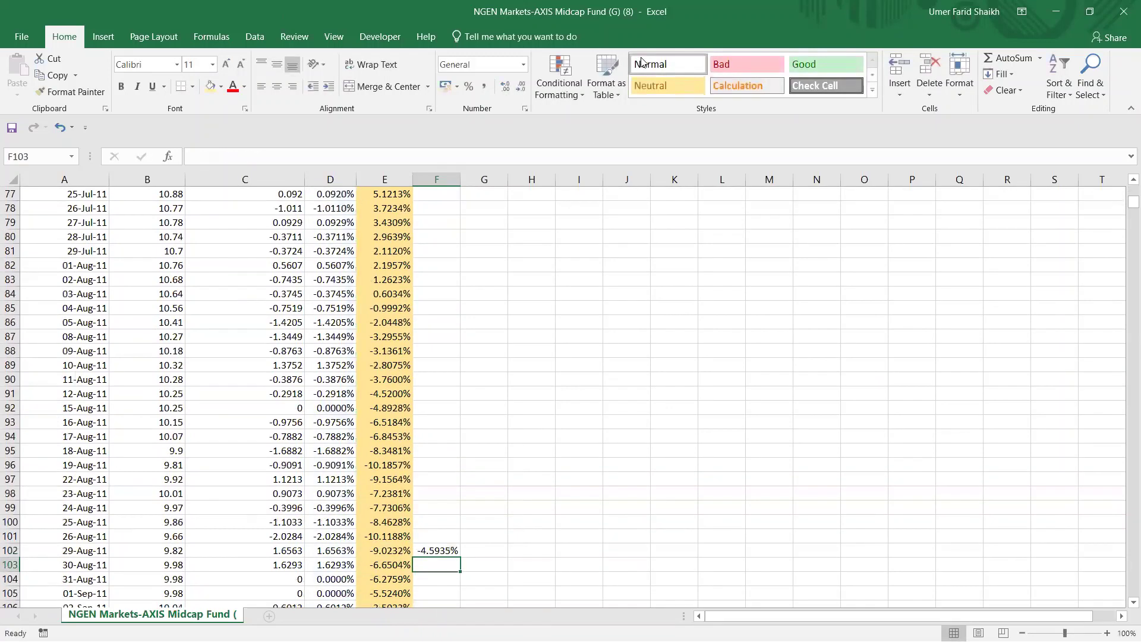
Step: Fill the rolling 100-day formula from F102 down to the last price row
left_click(423, 552)
double_click(460, 557)
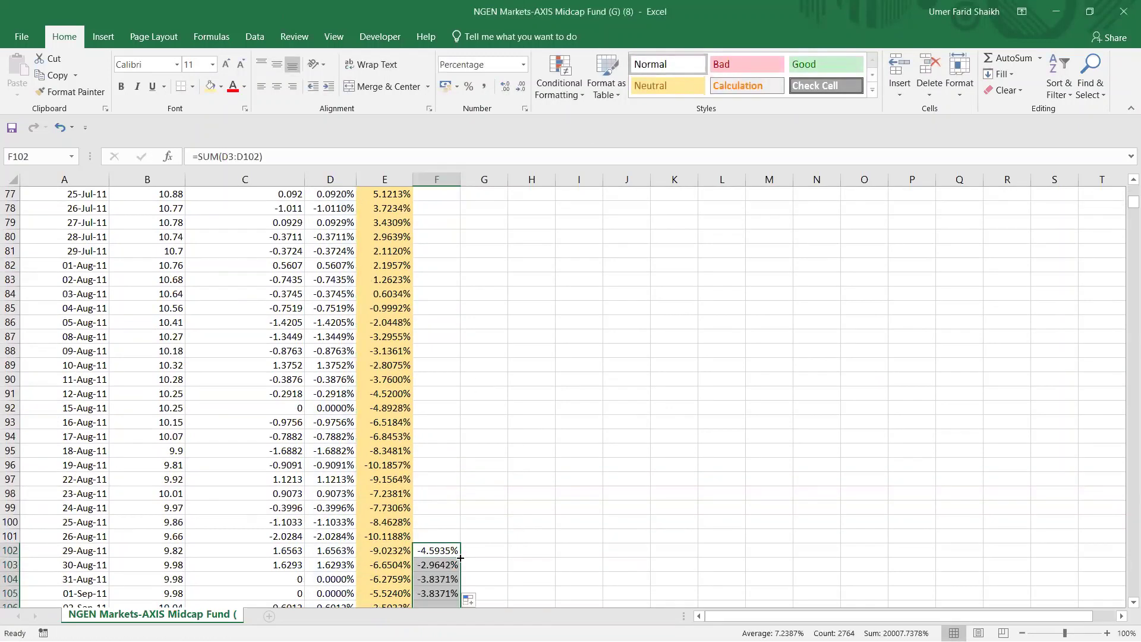
scroll(450, 233, "down", 7)
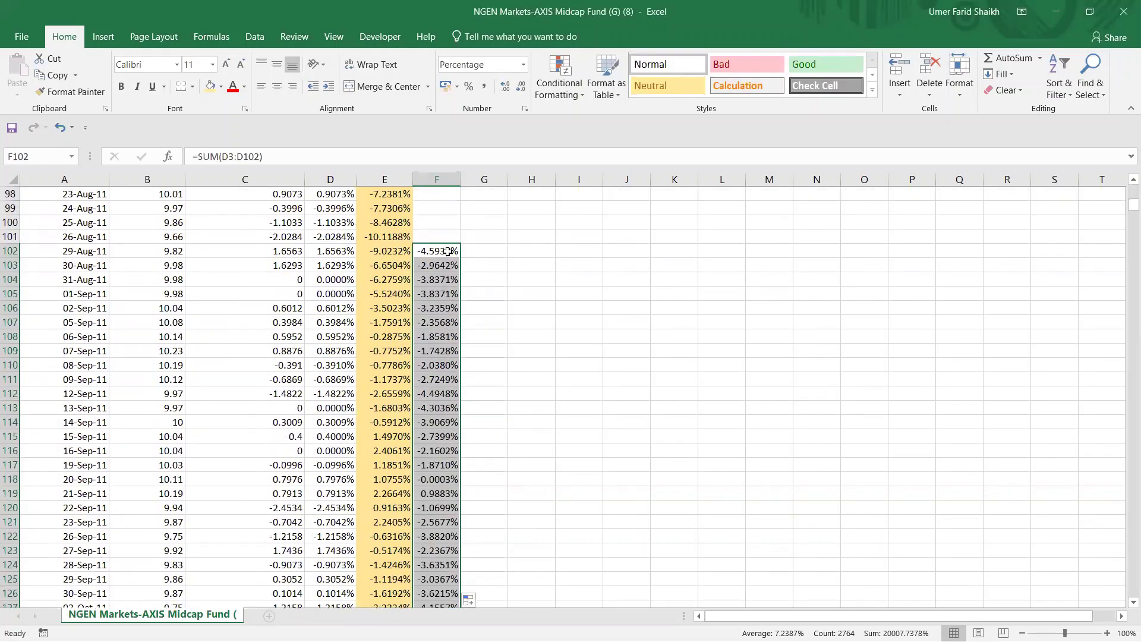
scroll(437, 362, "up", 10)
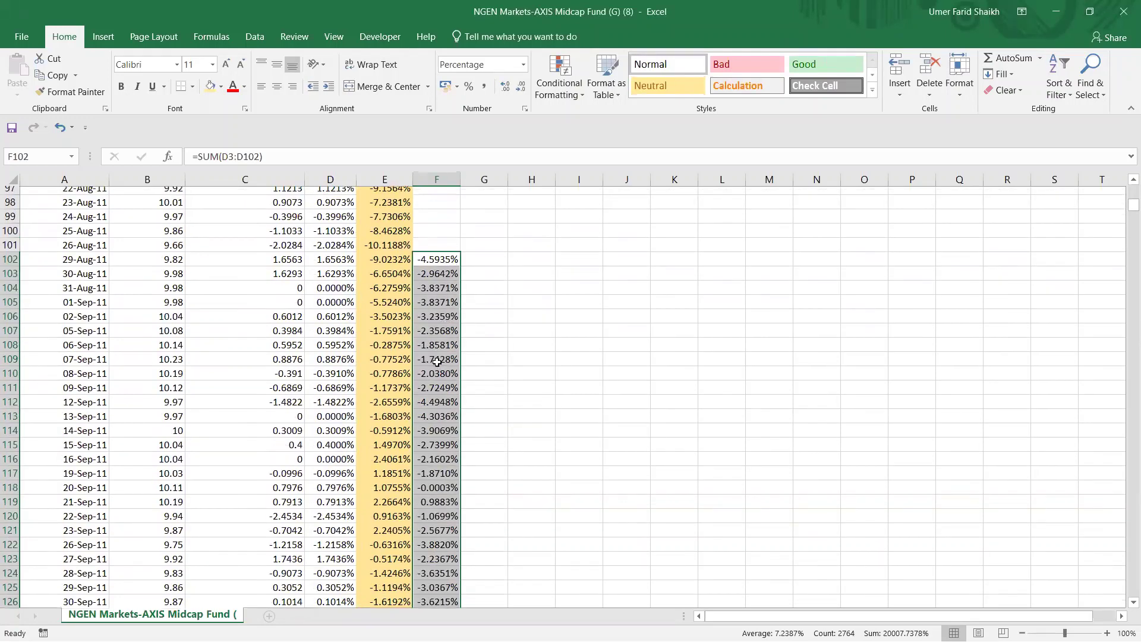
Step: Shade the rolling 100 column light orange and slightly widen columns E and F
scroll(437, 362, "up", 20)
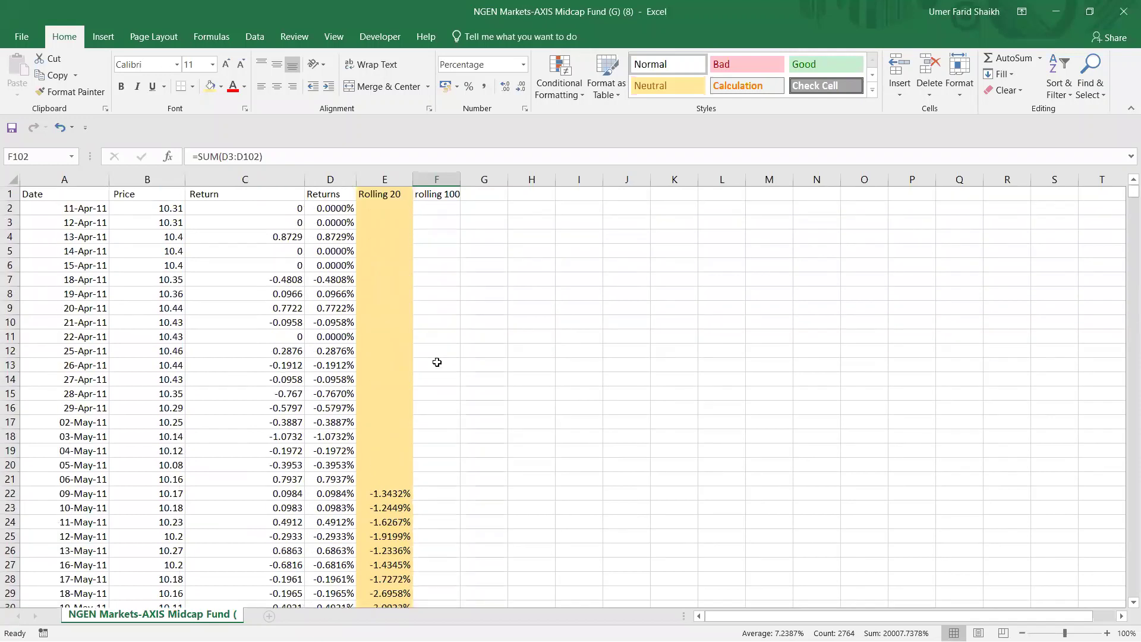
left_click(446, 175)
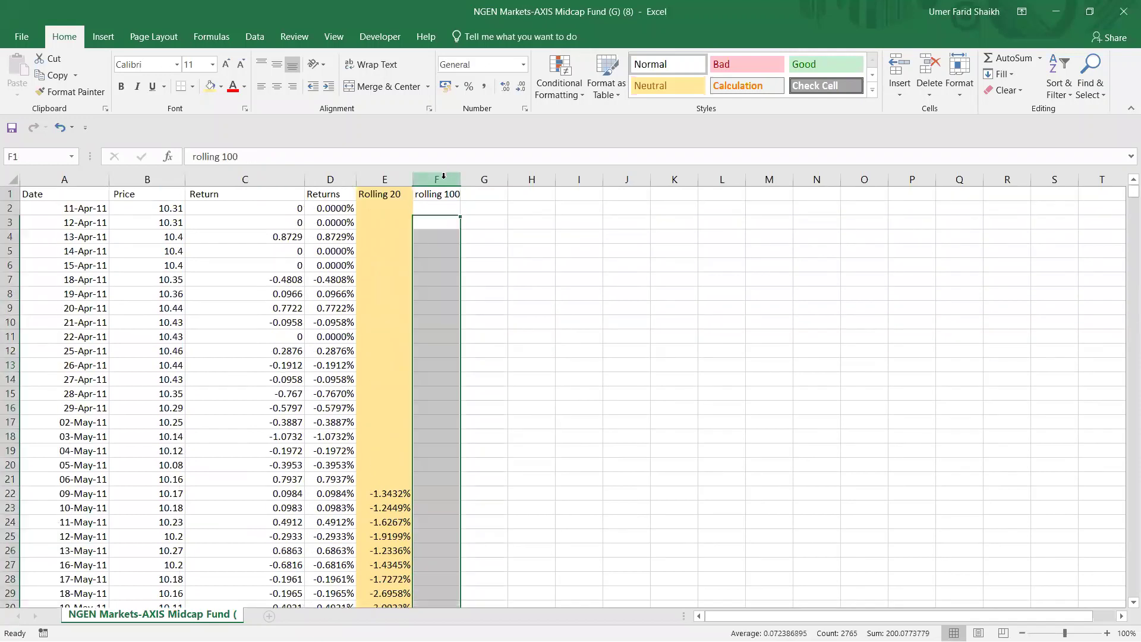
left_click(221, 88)
left_click(266, 143)
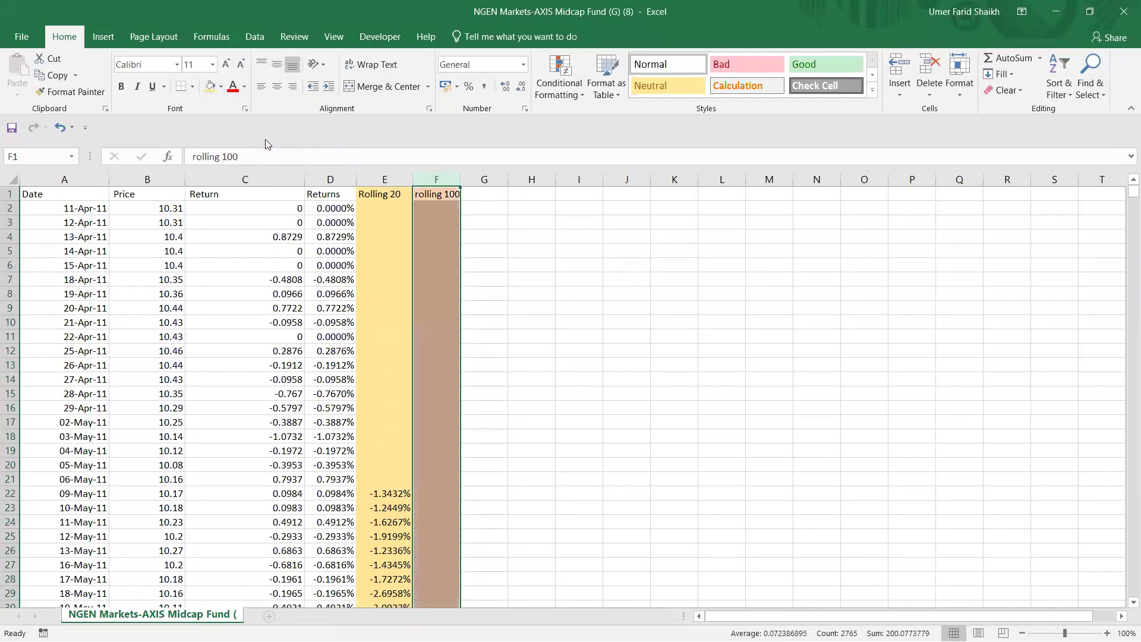
left_click_drag(461, 179, 412, 180)
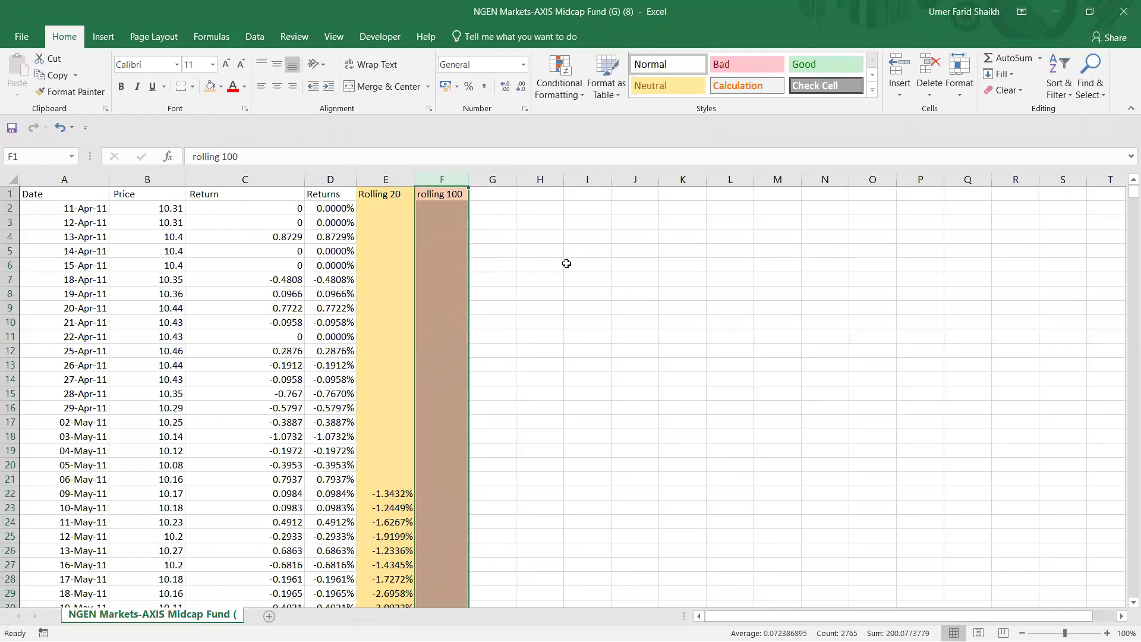
left_click(532, 249)
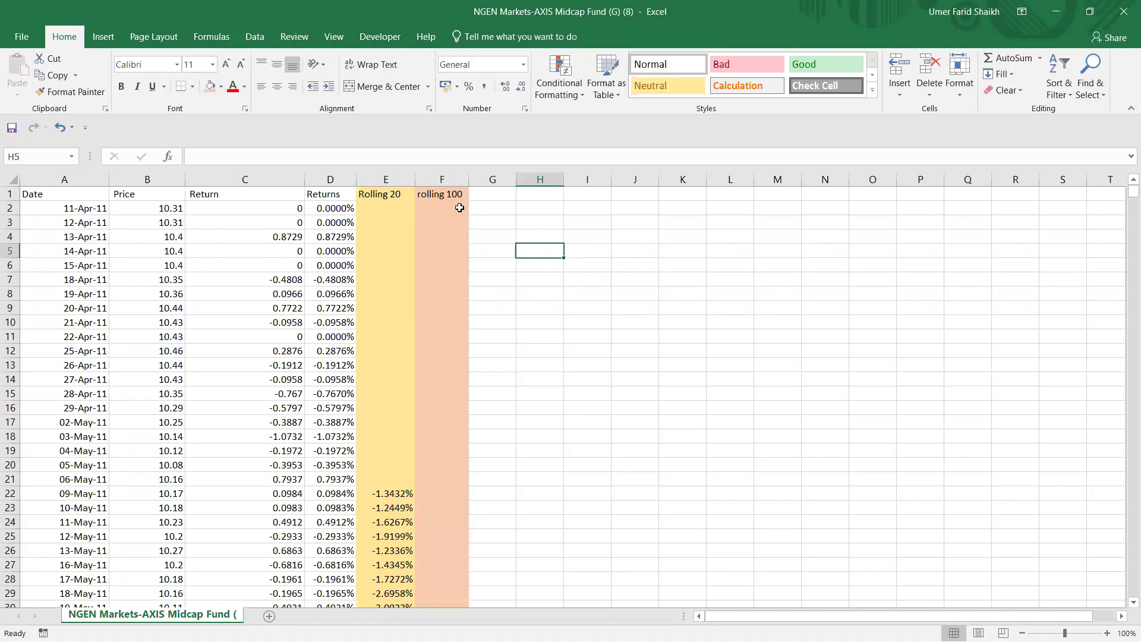
Step: Insert the recommended line chart for the whole Rolling 20 column
left_click(389, 181)
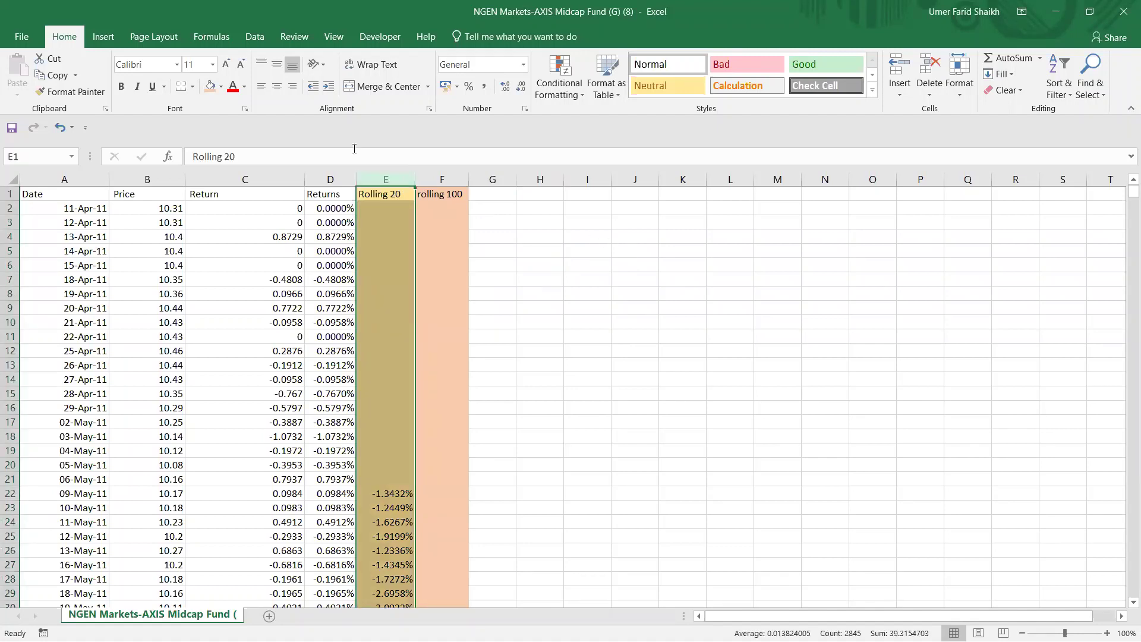
left_click(113, 37)
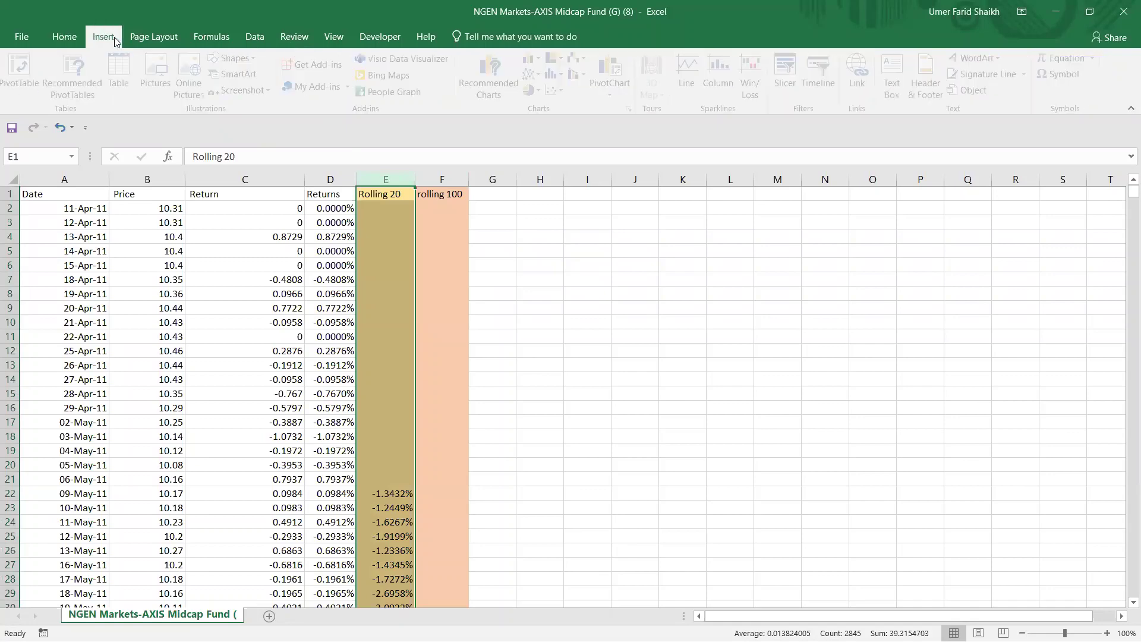
left_click(486, 79)
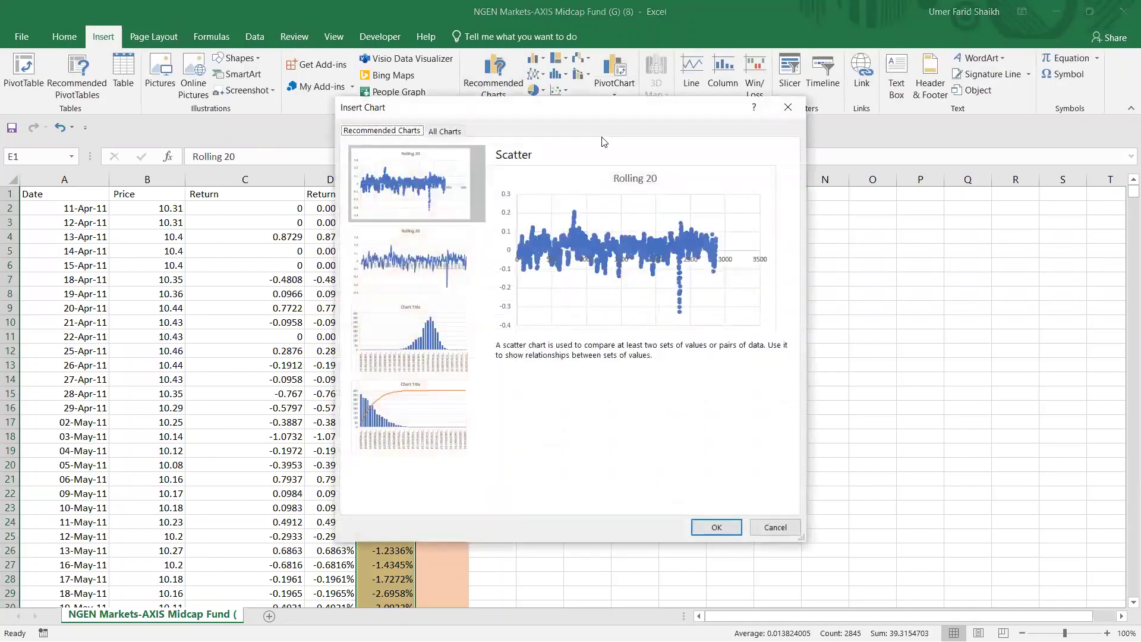
left_click(416, 260)
left_click(717, 526)
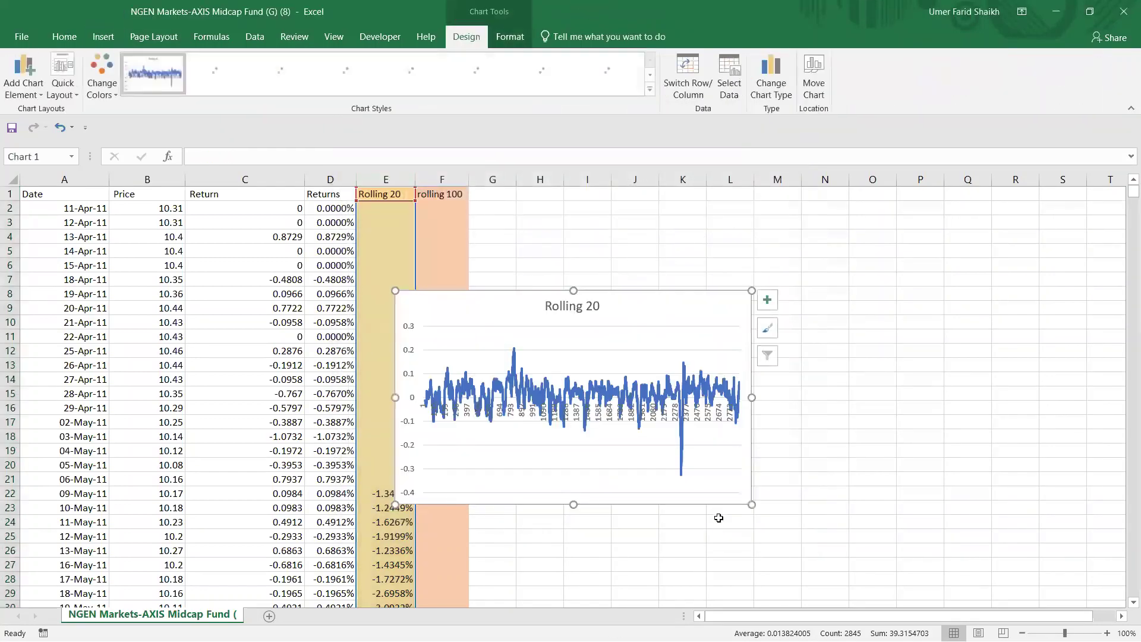
Step: Move the Rolling 20 chart to the empty area beside the data and resize it into a wide, low strip starting at column I
left_click_drag(669, 297, 893, 199)
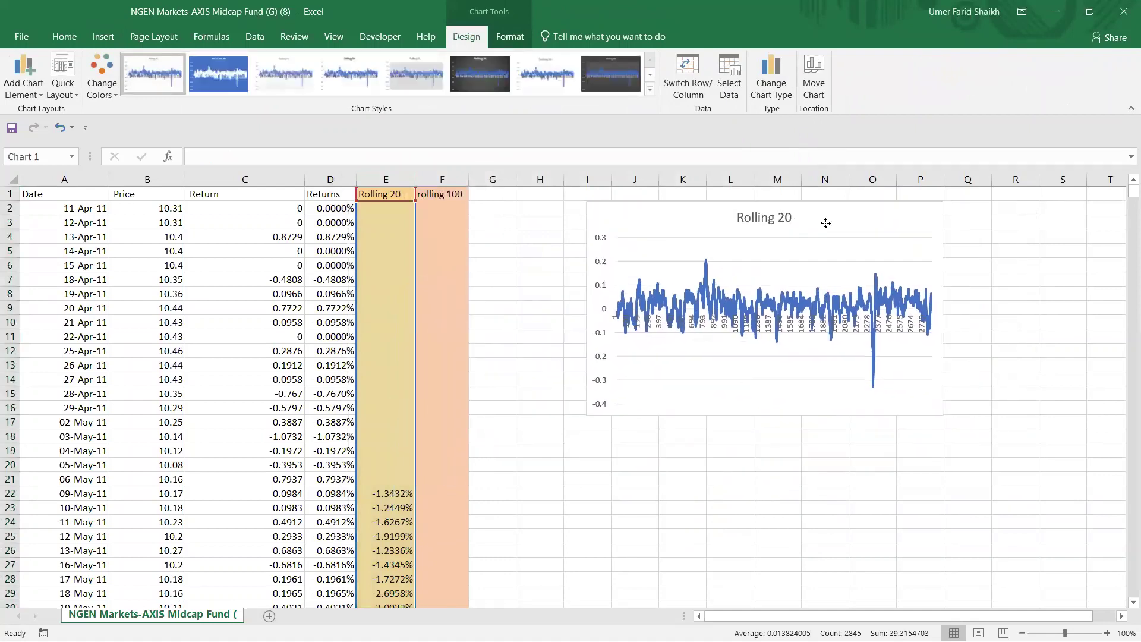
left_click_drag(945, 310, 1132, 309)
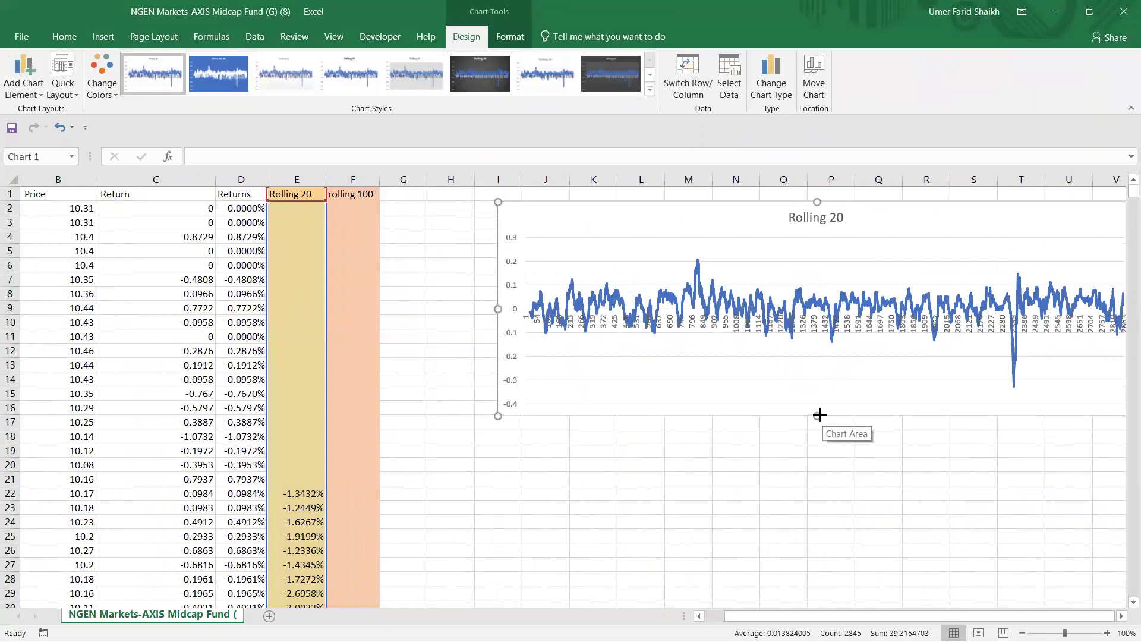
left_click_drag(820, 414, 820, 347)
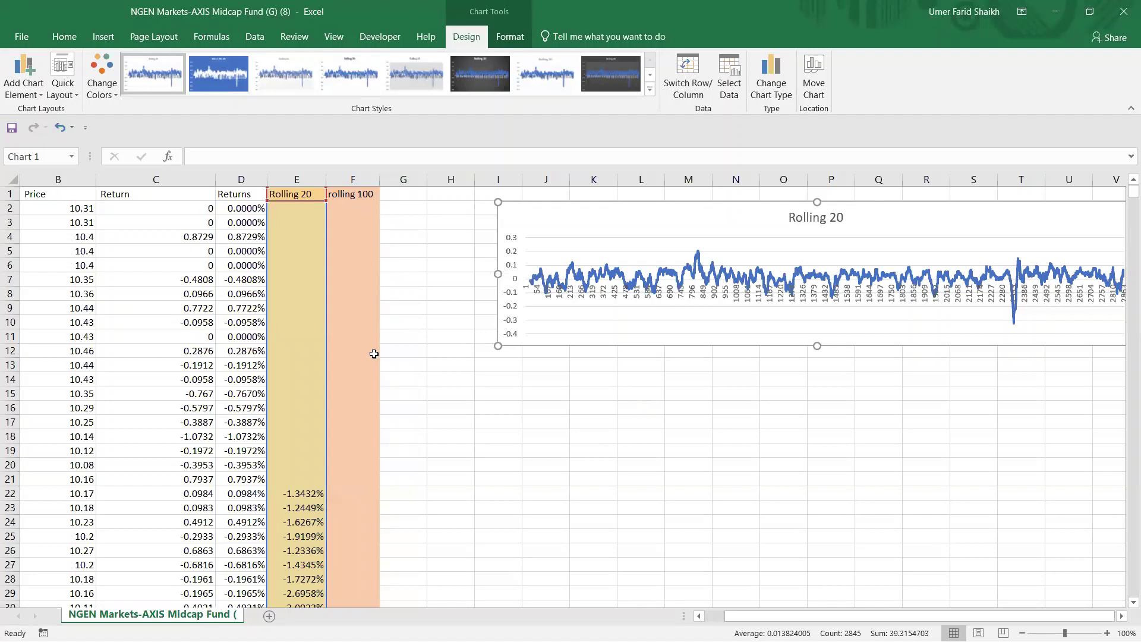
scroll(331, 403, "down", 5)
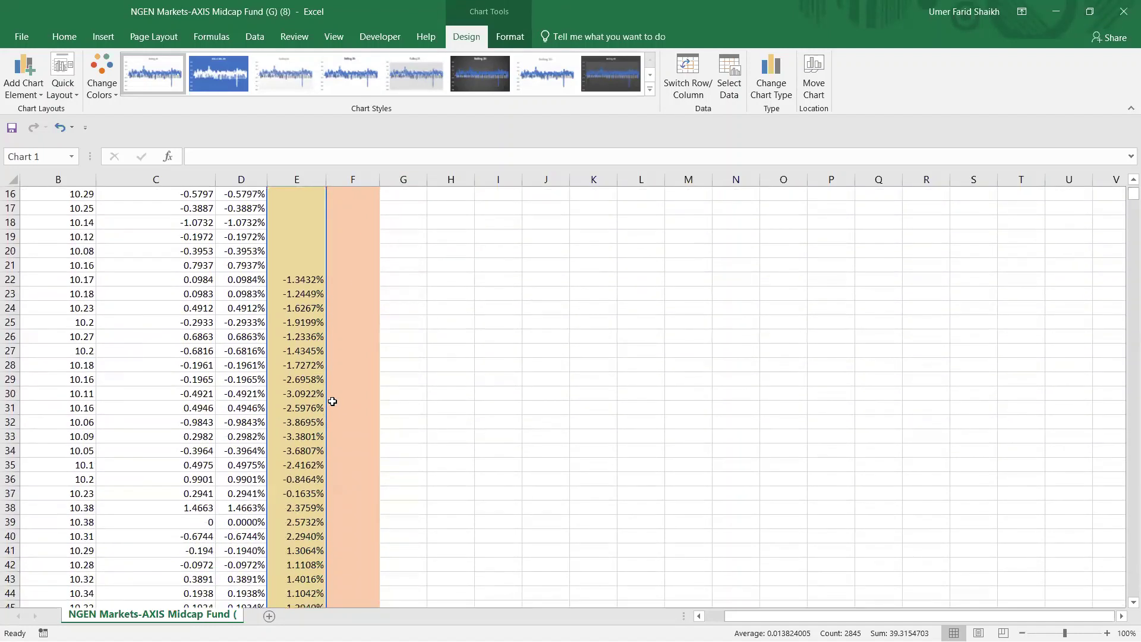
scroll(332, 401, "up", 5)
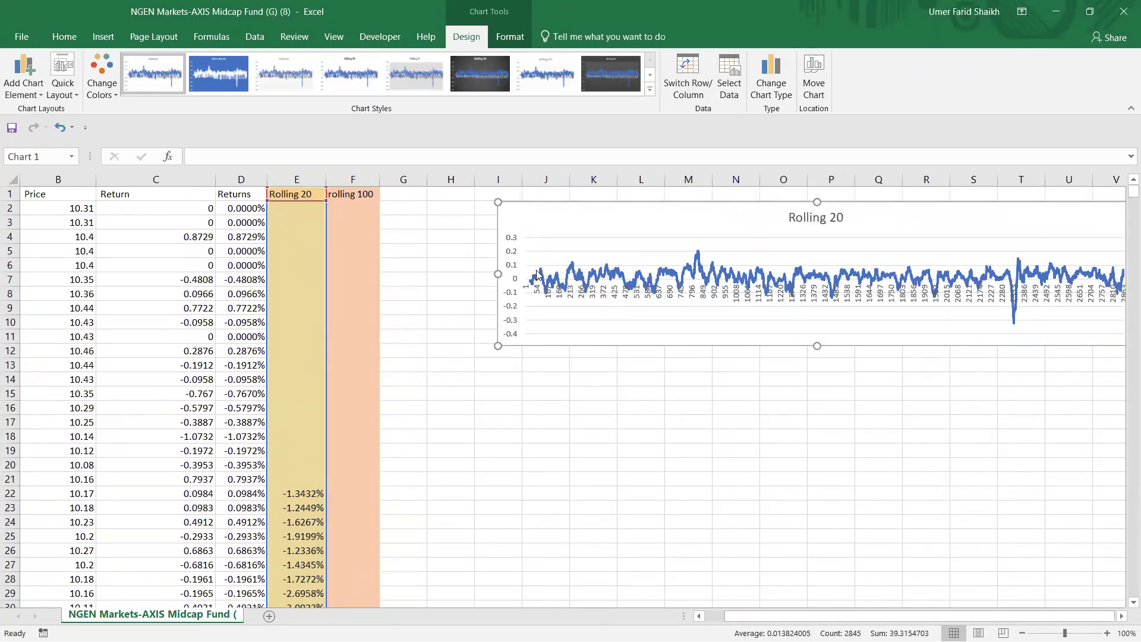
mouse_move(537, 275)
key("Escape")
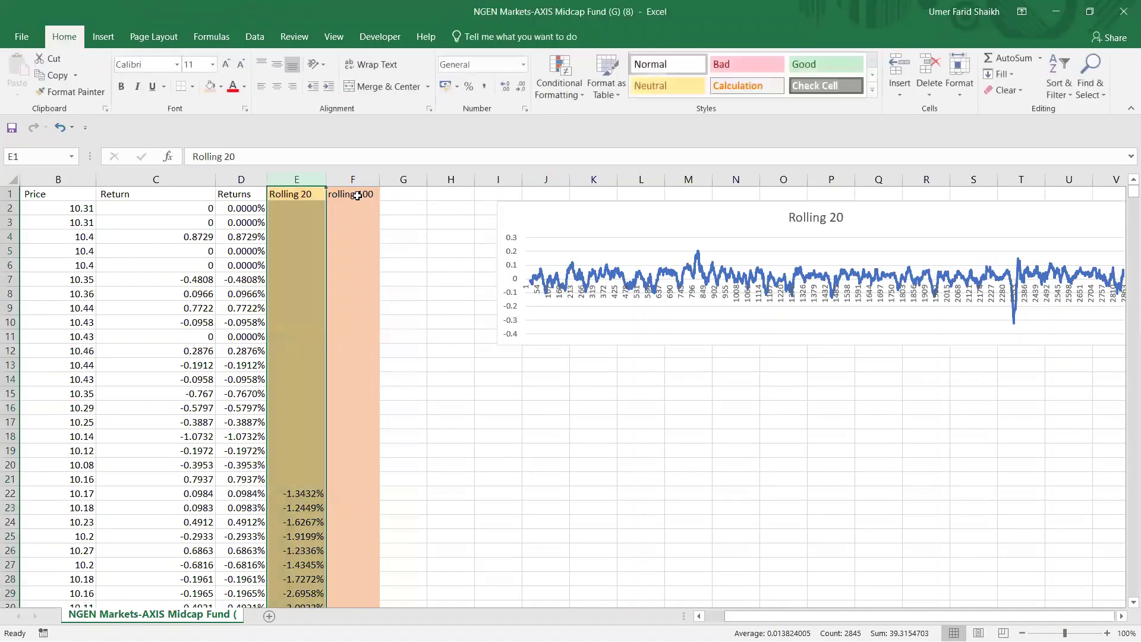
Step: Apply the third preset chart style, with the grey gradient plot area, to the Rolling 20 chart
left_click(657, 259)
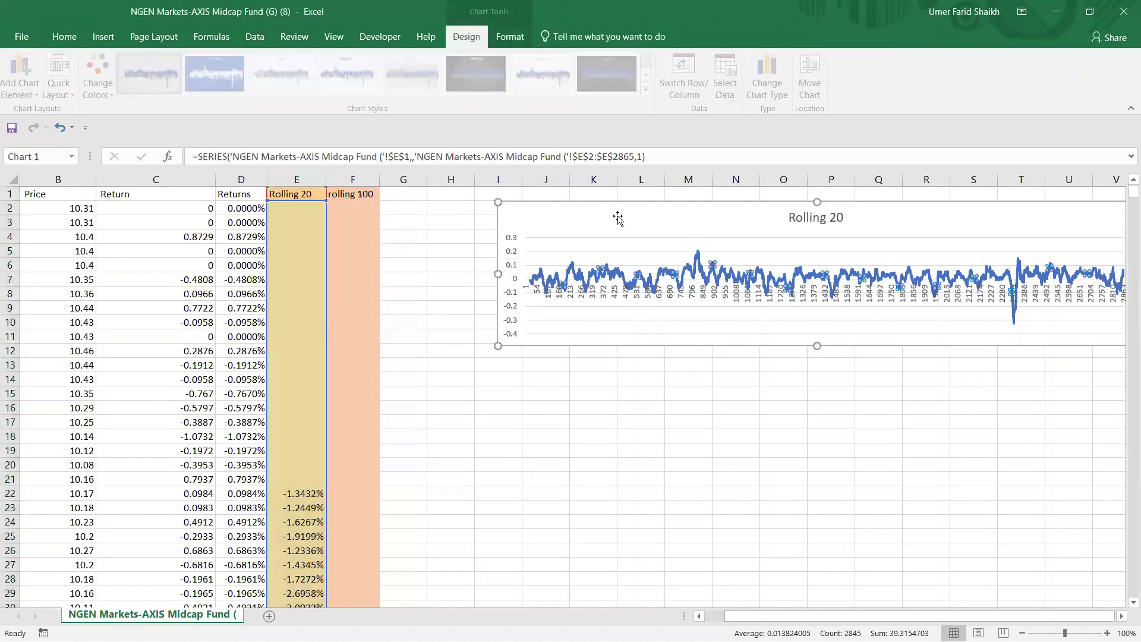
left_click(282, 82)
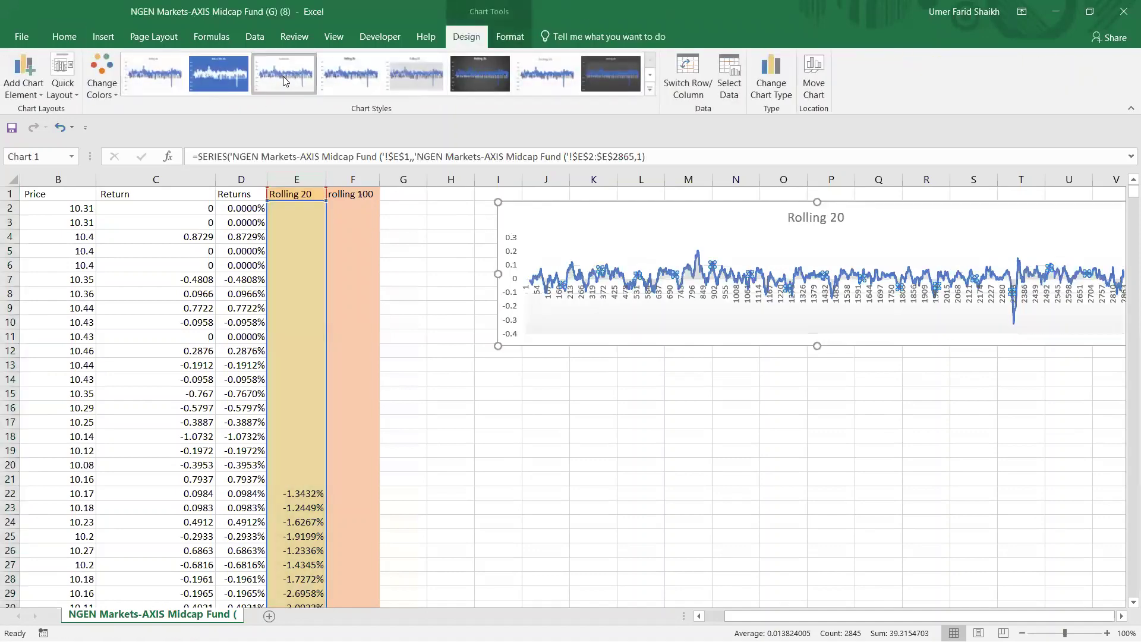
left_click(611, 380)
Step: Insert the recommended line chart for the rolling 100 data in column F
left_click(358, 196)
key("ctrl+shift+Down")
key("ctrl+shift+Down")
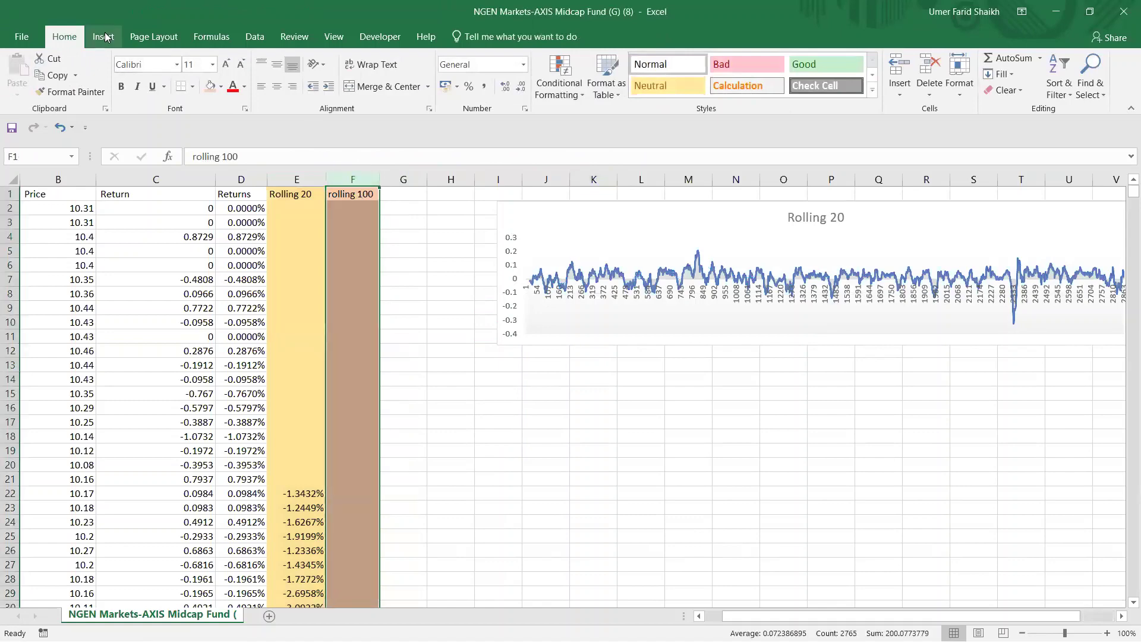
left_click(104, 36)
left_click(480, 83)
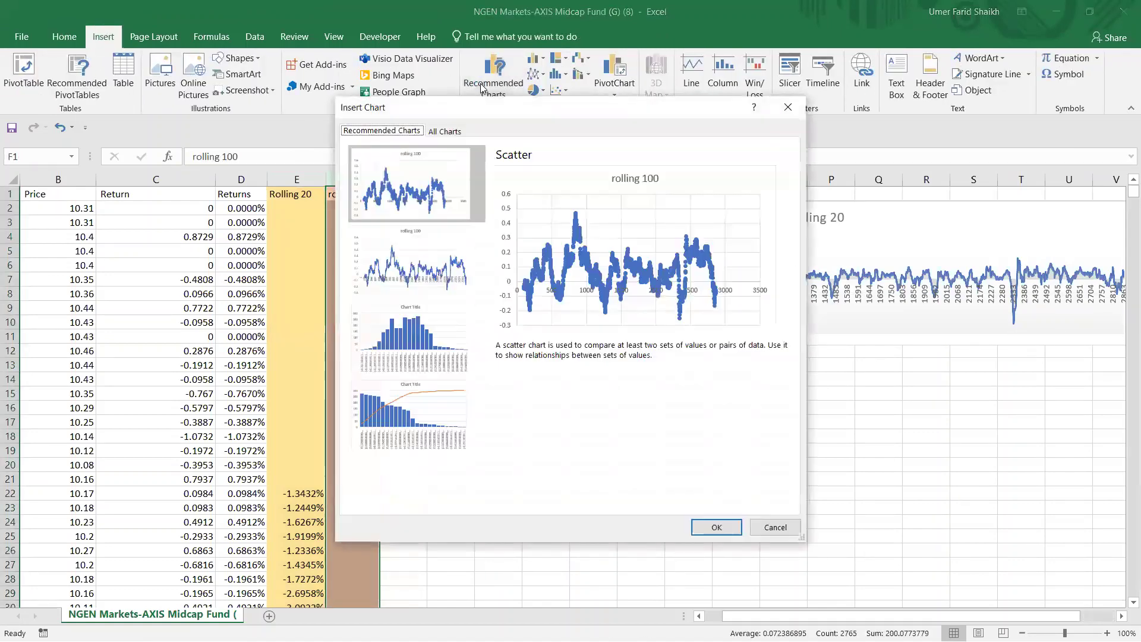
left_click(446, 273)
left_click(716, 527)
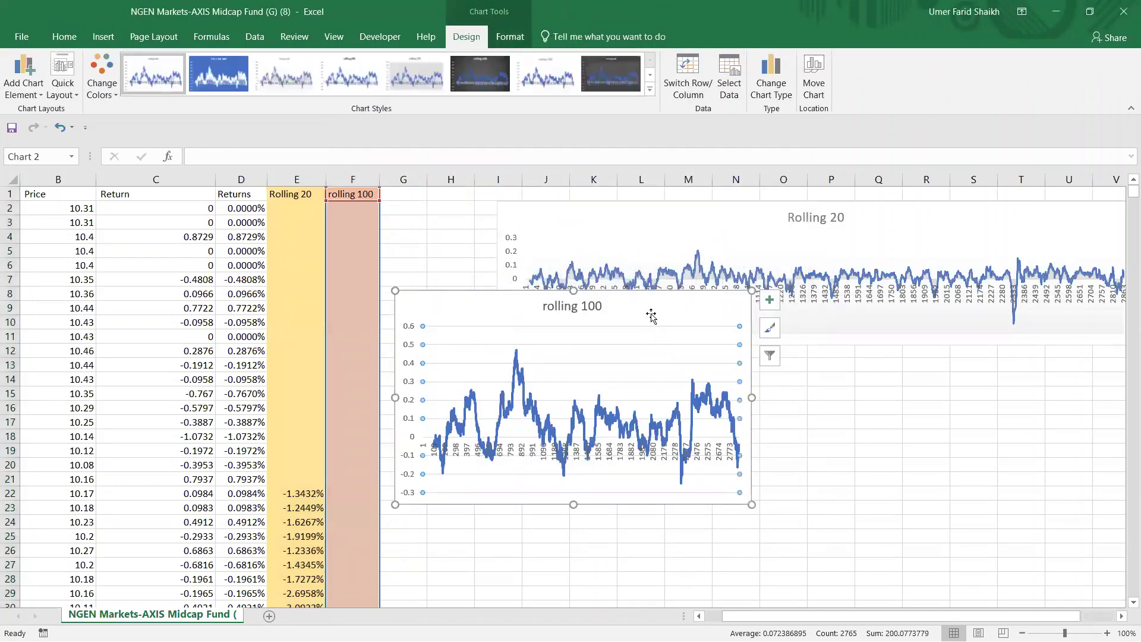
Step: Arrange the rolling 100 chart as a wide, low strip below the Rolling 20 chart and apply the third preset chart style
left_click_drag(651, 313, 746, 379)
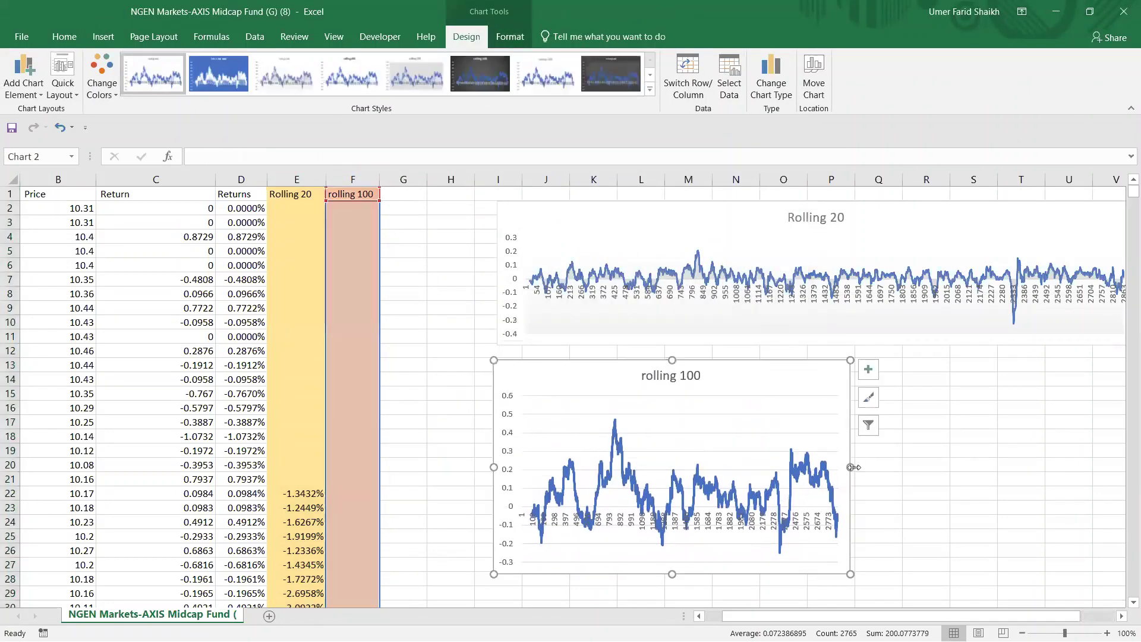
left_click_drag(850, 467, 1061, 497)
left_click_drag(739, 574, 752, 486)
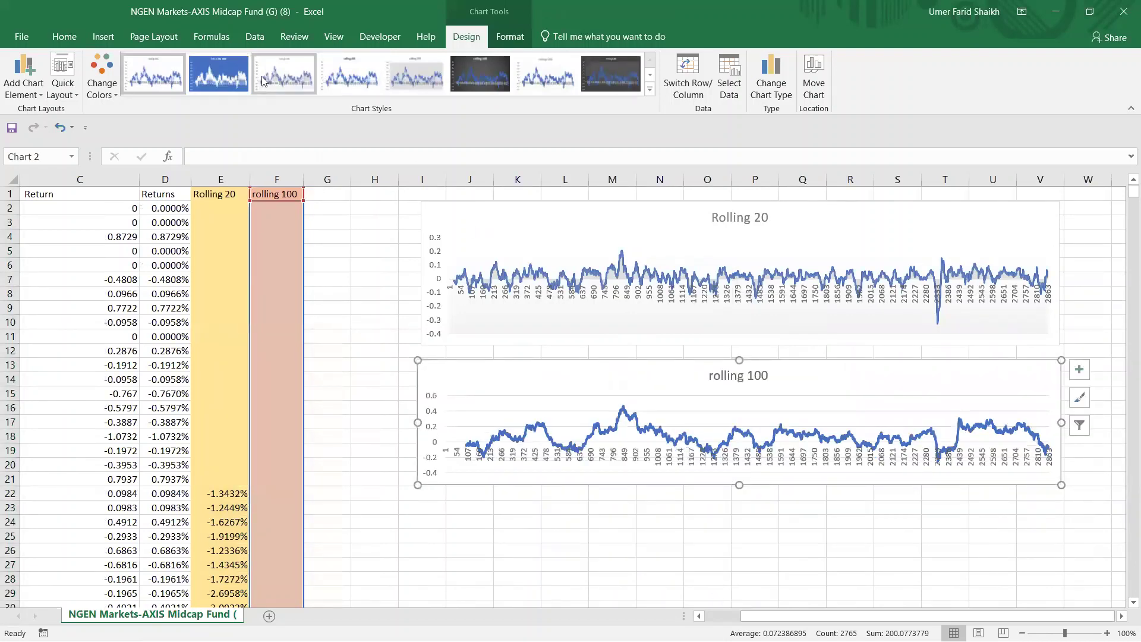
left_click(284, 73)
Step: Move both charts further right so that they are stacked and left-aligned, starting at column L
left_click_drag(625, 371, 702, 373)
left_click_drag(592, 225, 694, 229)
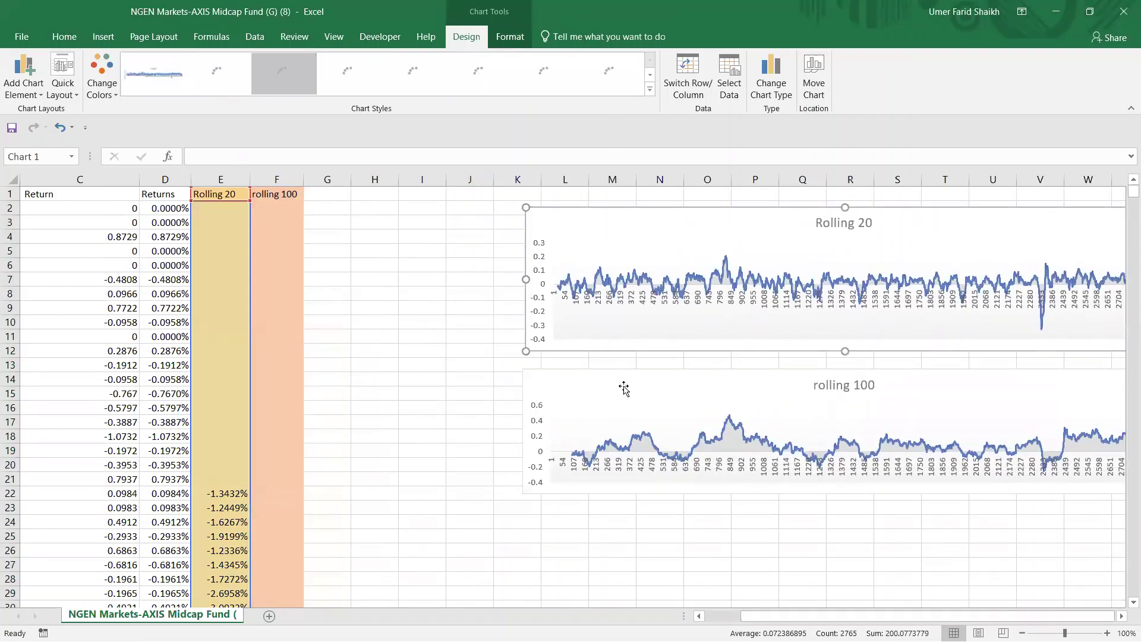
mouse_move(624, 387)
left_mouse_down()
mouse_move(654, 383)
mouse_move(644, 383)
left_mouse_up()
mouse_move(639, 212)
left_mouse_down()
mouse_move(667, 214)
mouse_move(657, 214)
left_mouse_up()
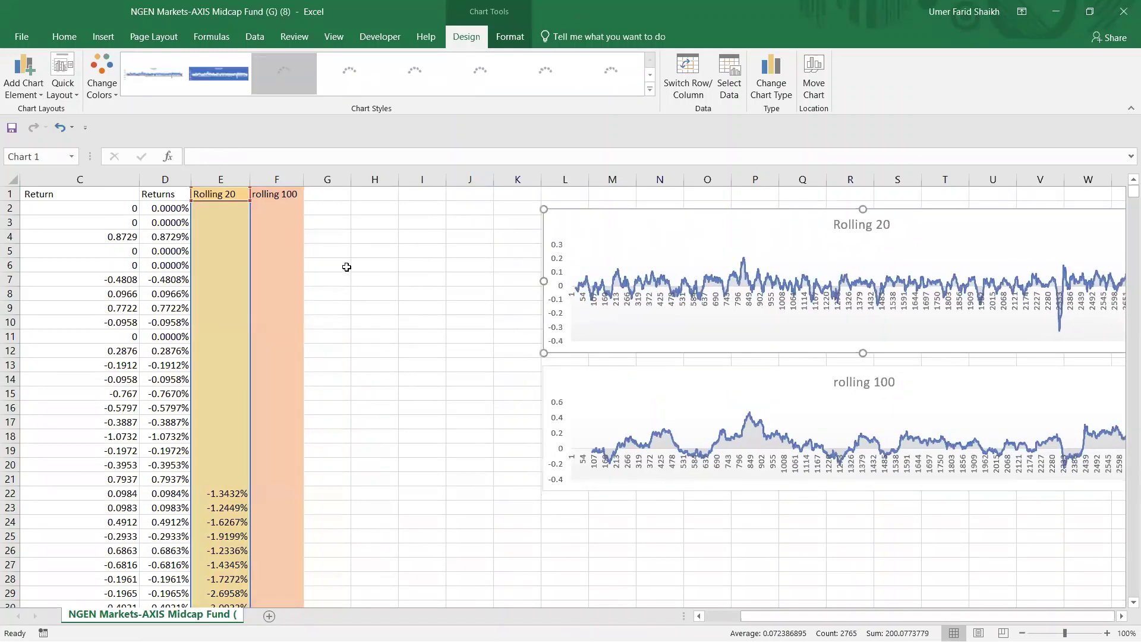
Step: Enter the row labels Avg, vol, High and Low in cells H5 to H8
left_click(362, 256)
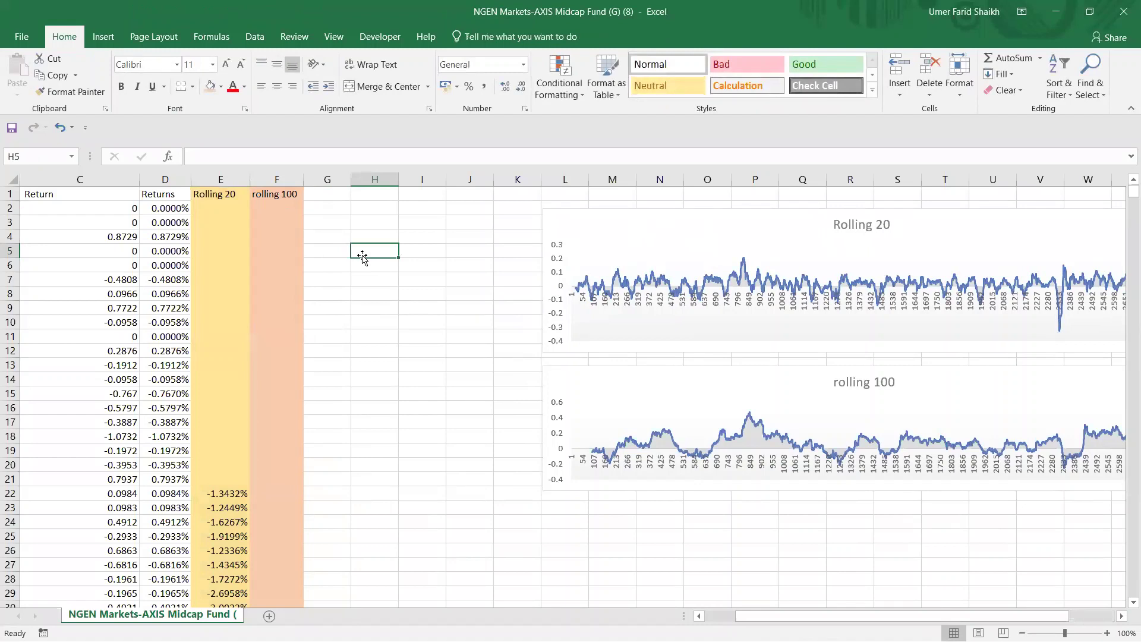
type("A")
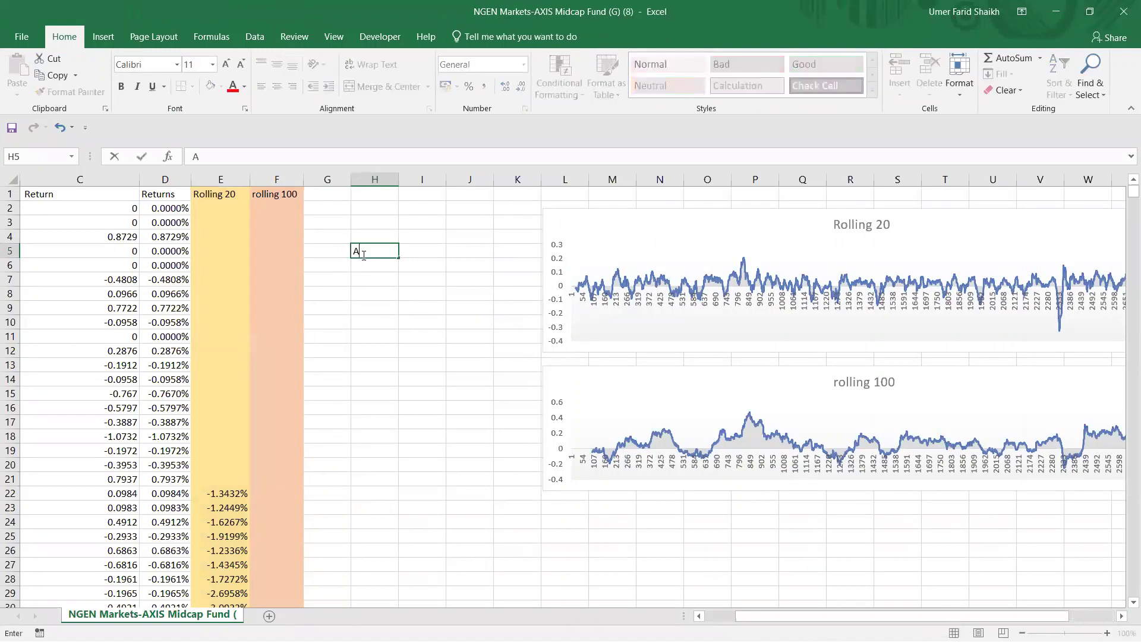
type("vg")
key("Return")
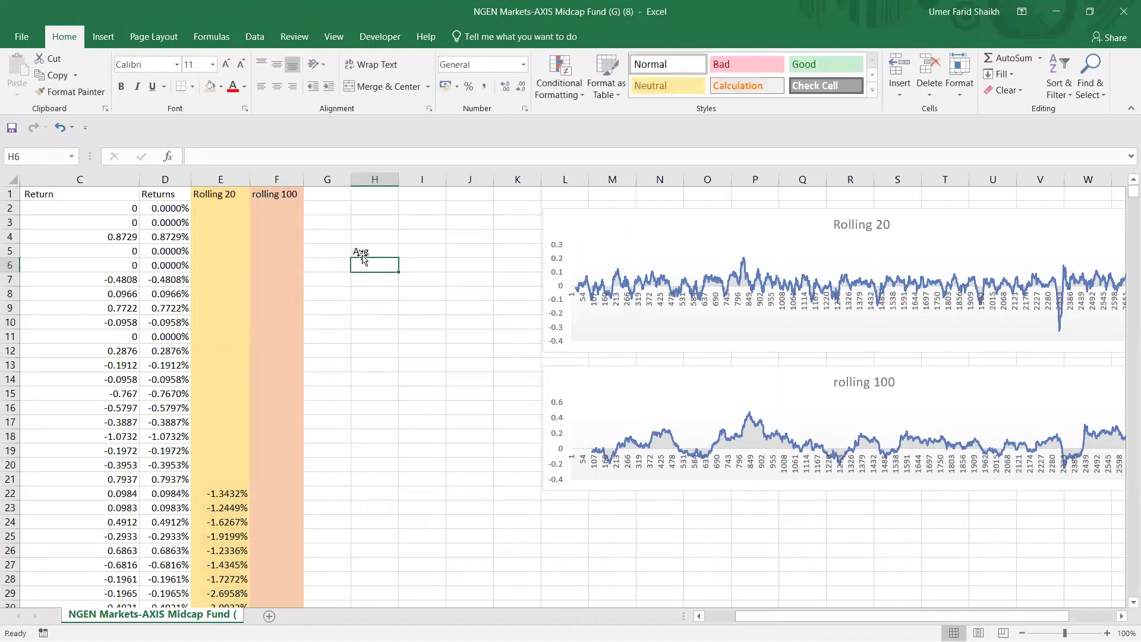
type("vo")
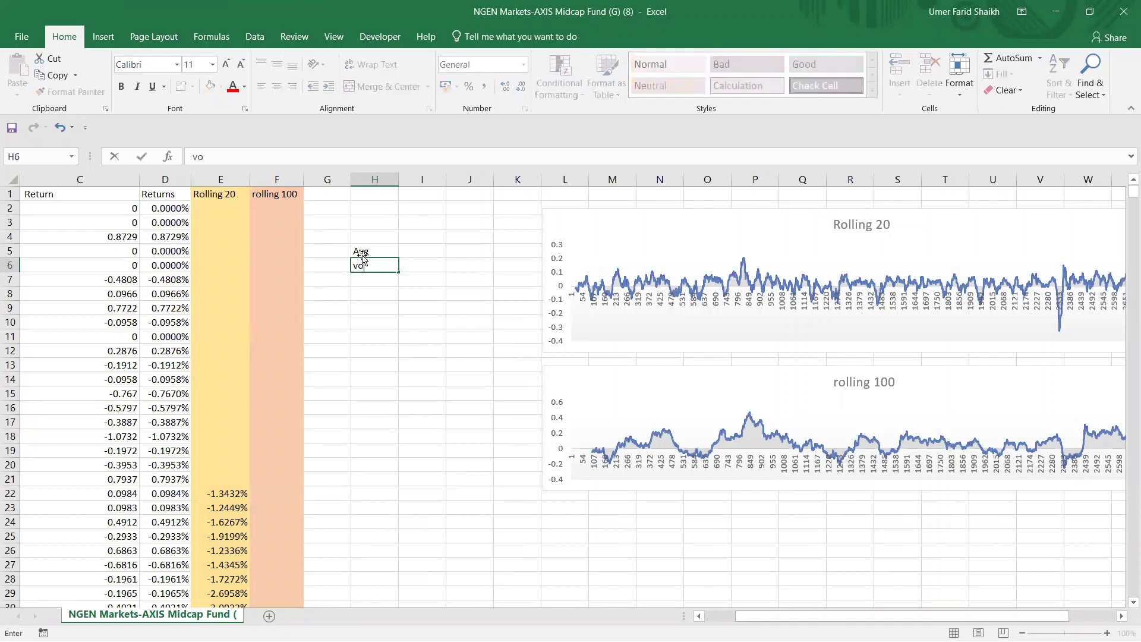
type("l")
key("Return")
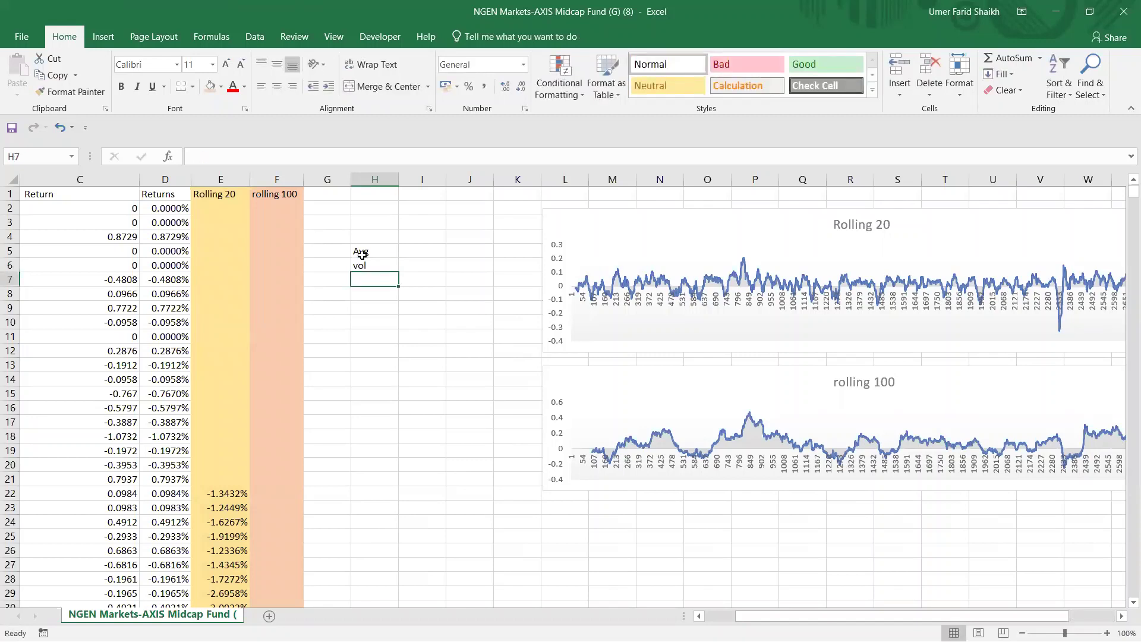
type("High")
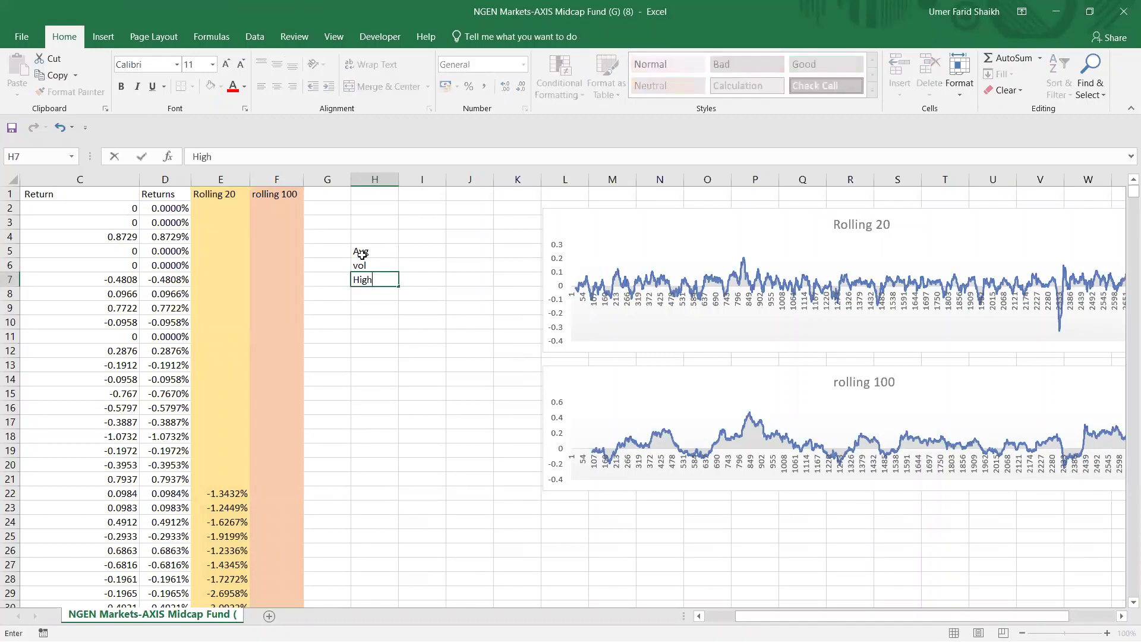
key("Return")
type("Low")
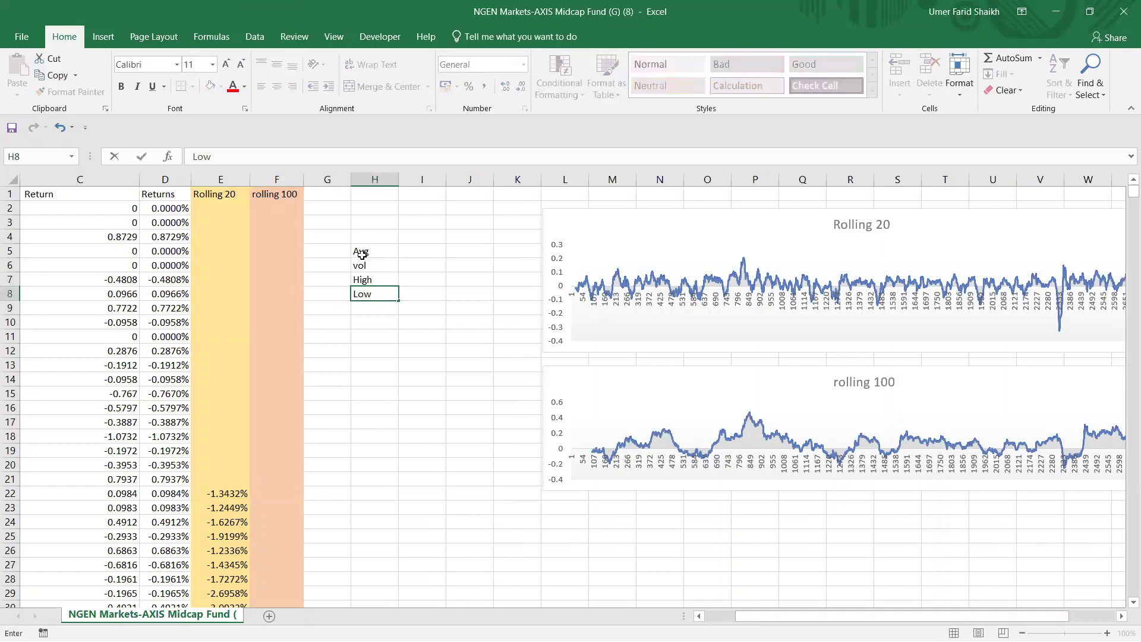
left_click(371, 334)
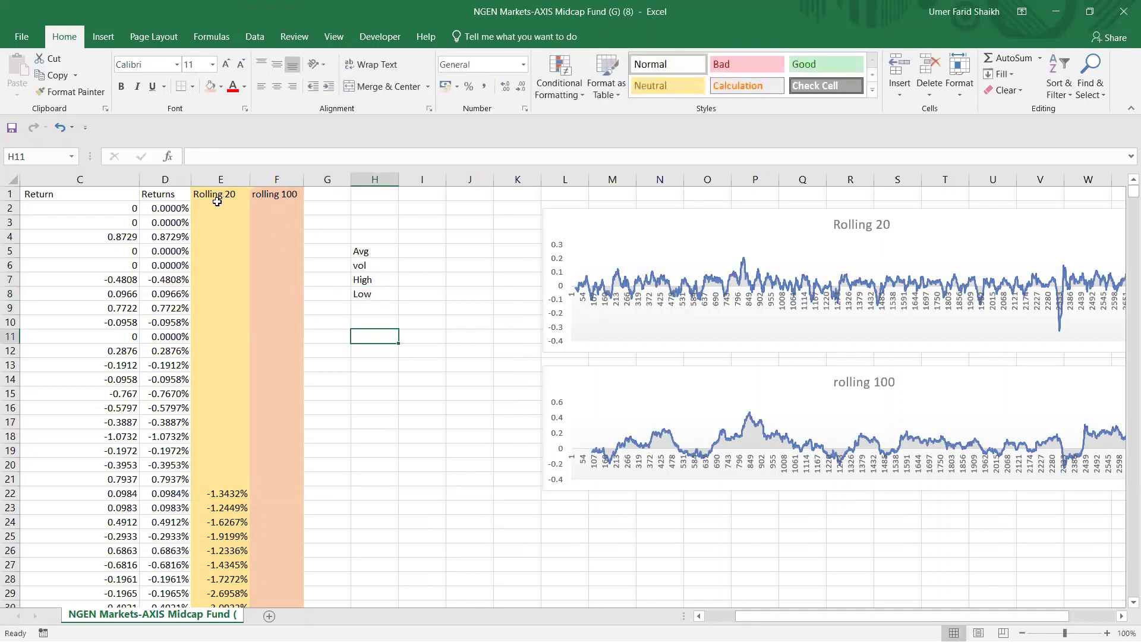
Step: Enter the column headings "roll 20" in I4 and "roll 100" in J4 and make both bold
left_click(421, 238)
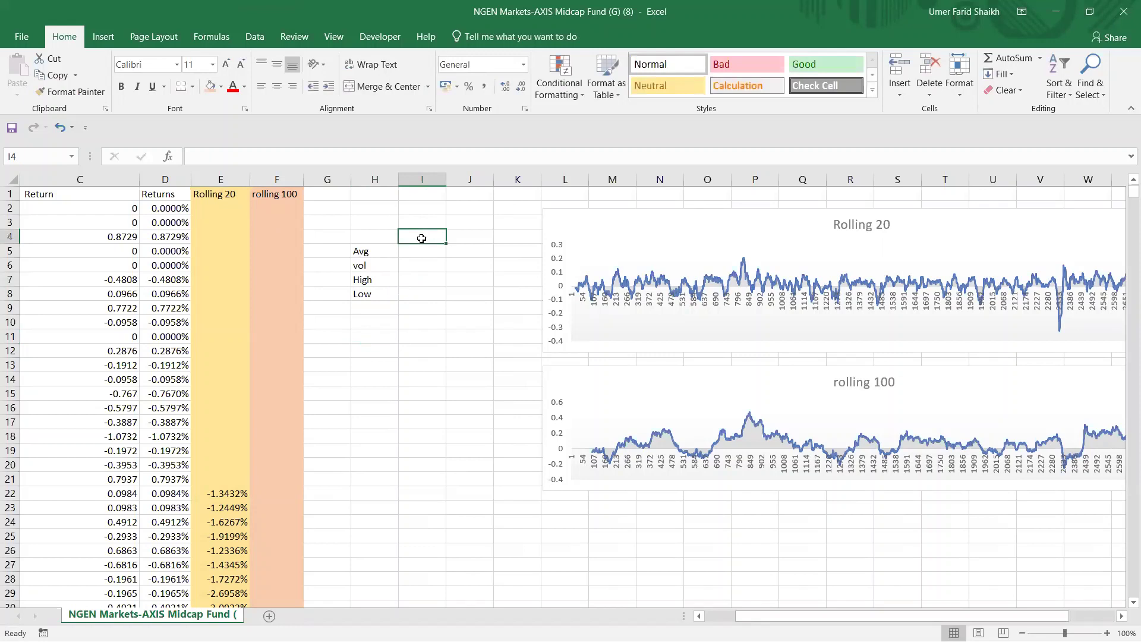
type("roll 20")
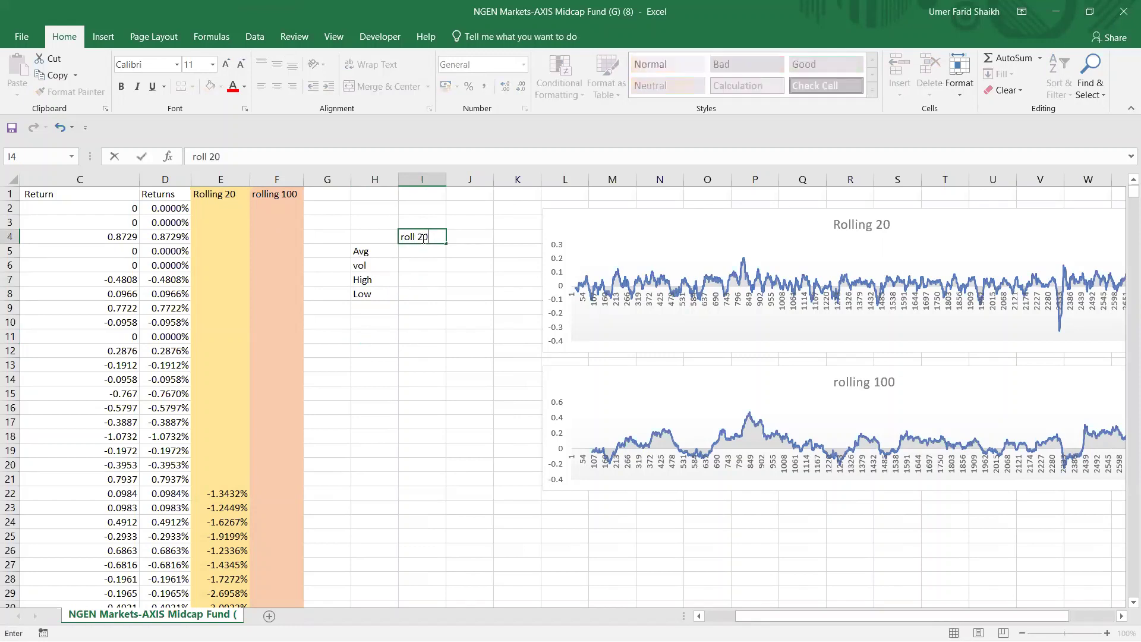
key("Tab")
type("r")
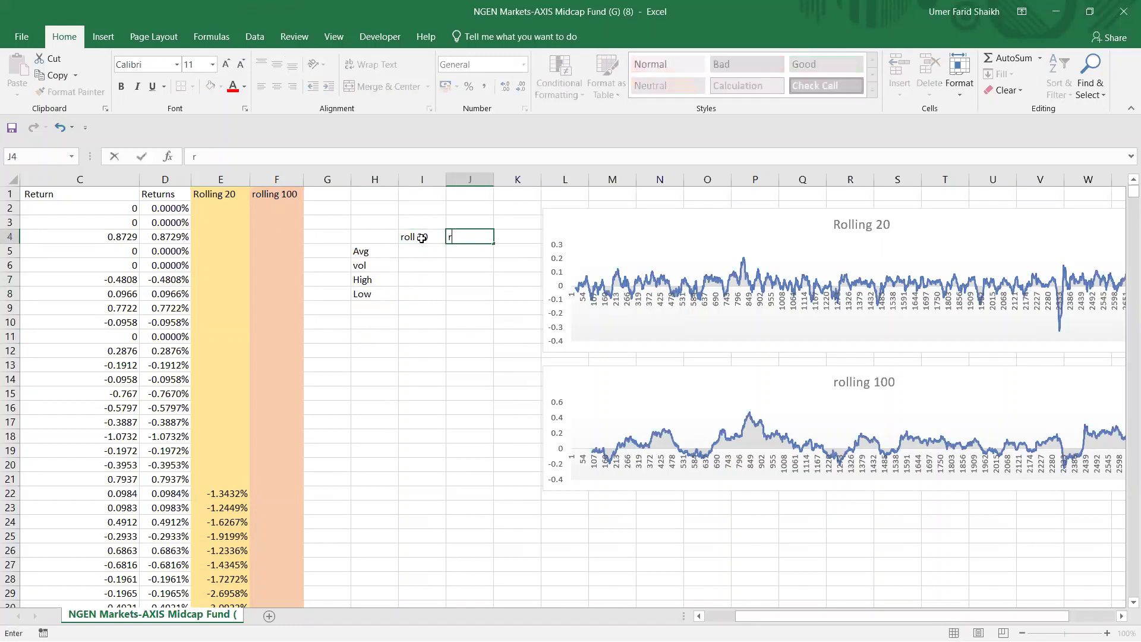
type("oll 100")
left_click_drag(408, 237, 476, 237)
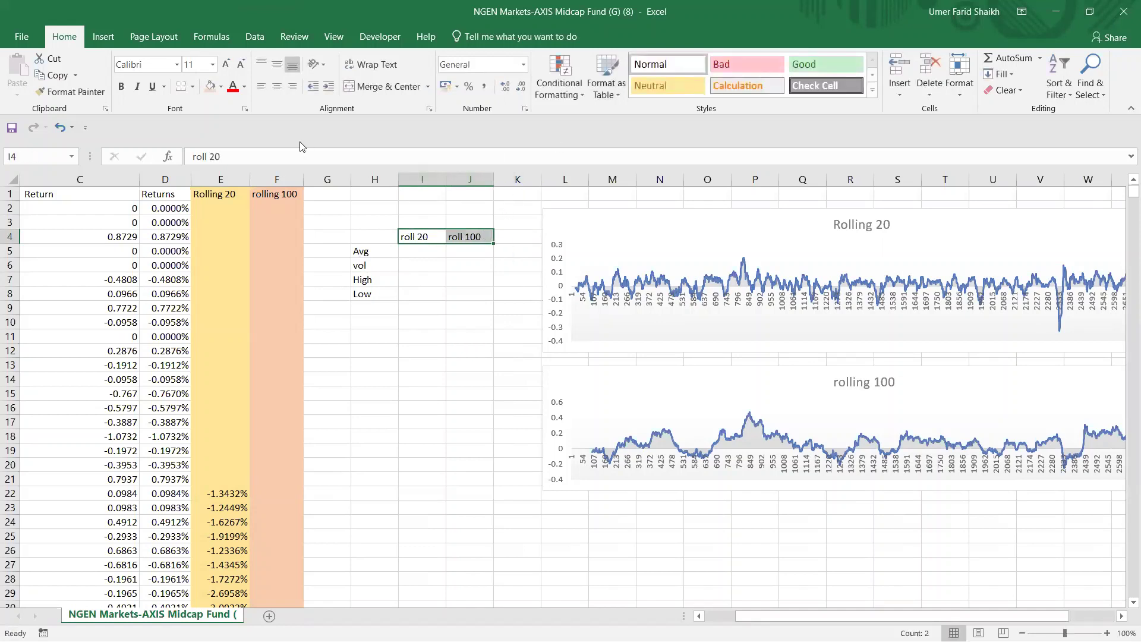
key("ctrl+b")
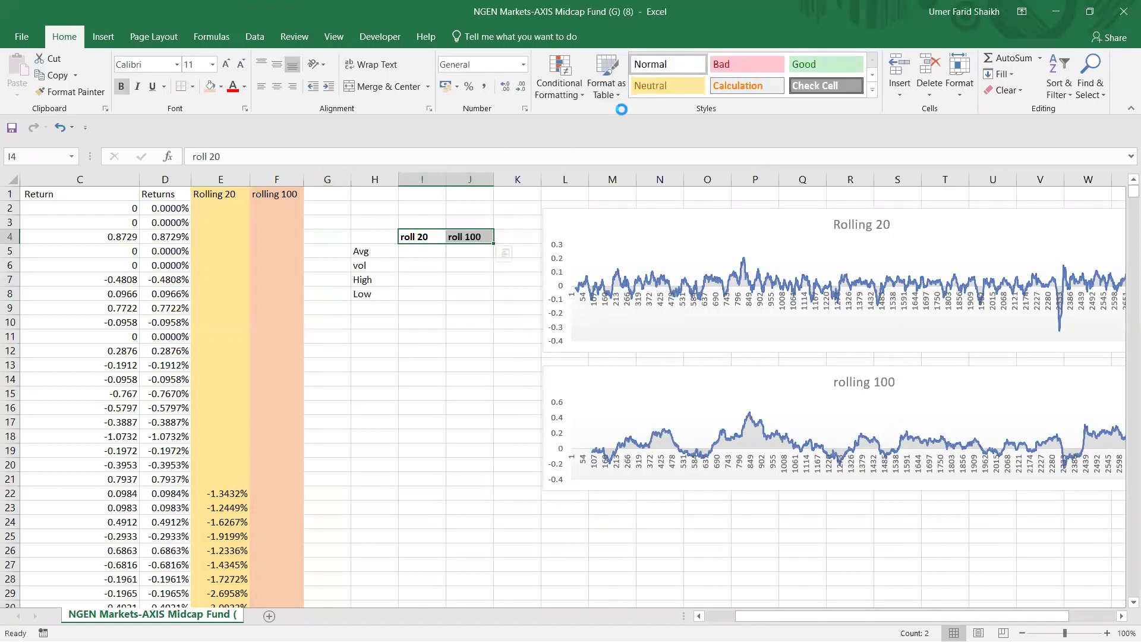
Step: Calculate the average of the whole Rolling 20 column in I5 with the AVERAGE function over column E
left_click(420, 251)
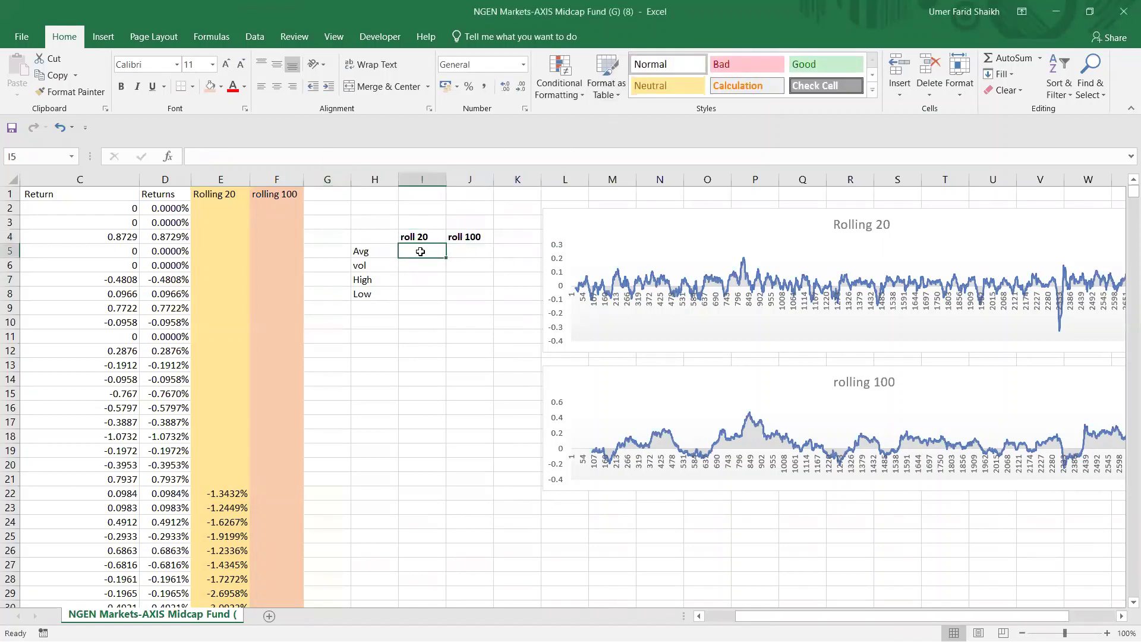
type("=")
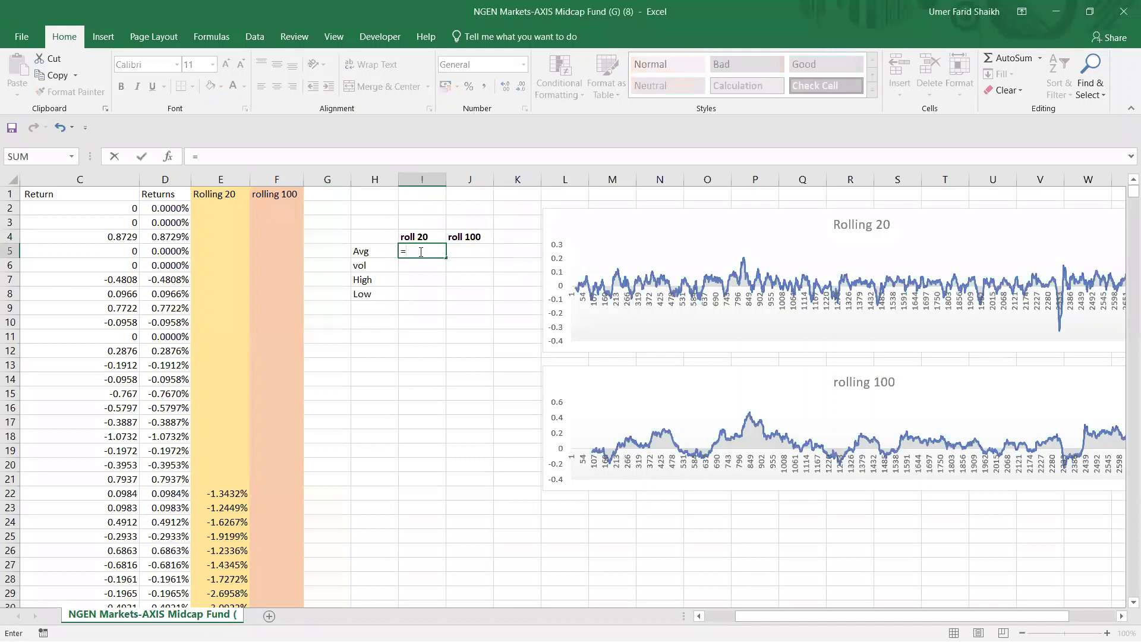
type("av")
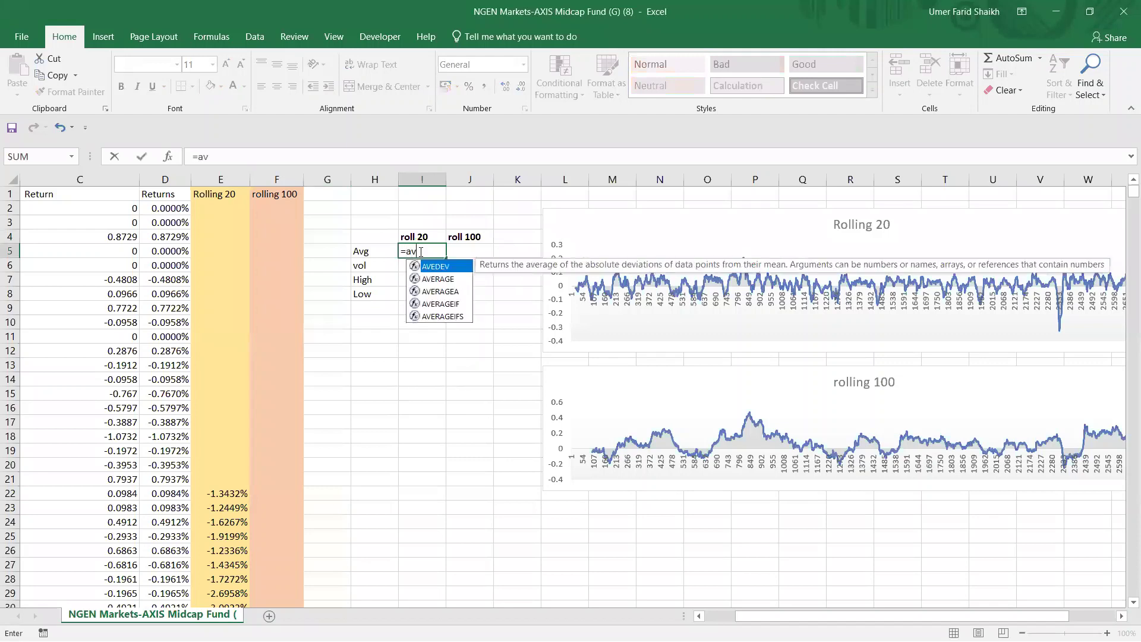
type("e")
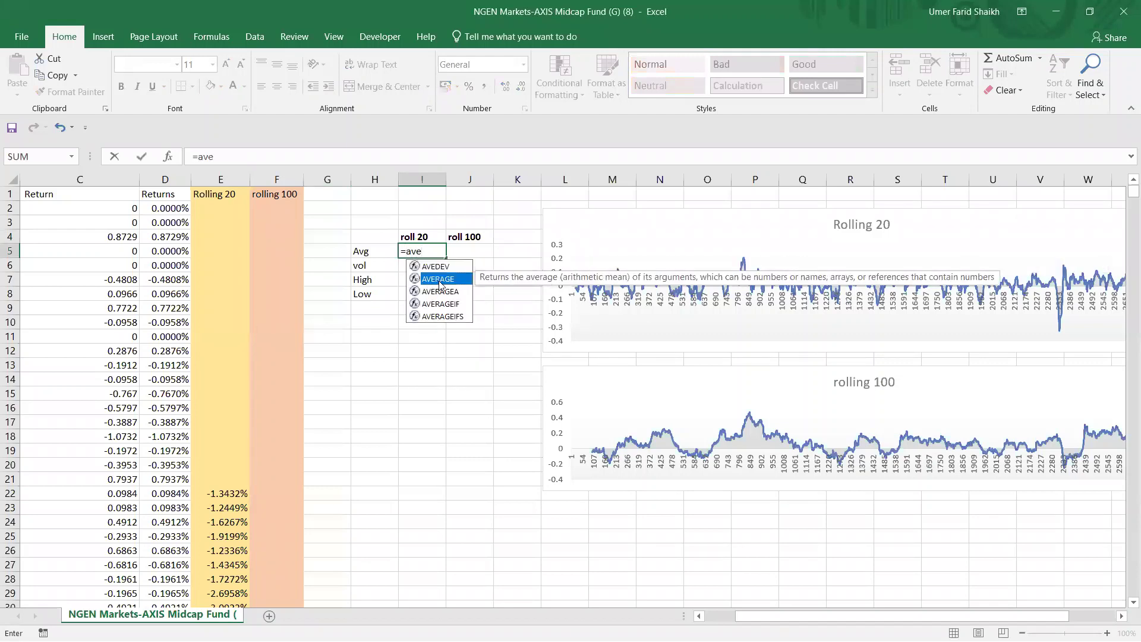
double_click(438, 279)
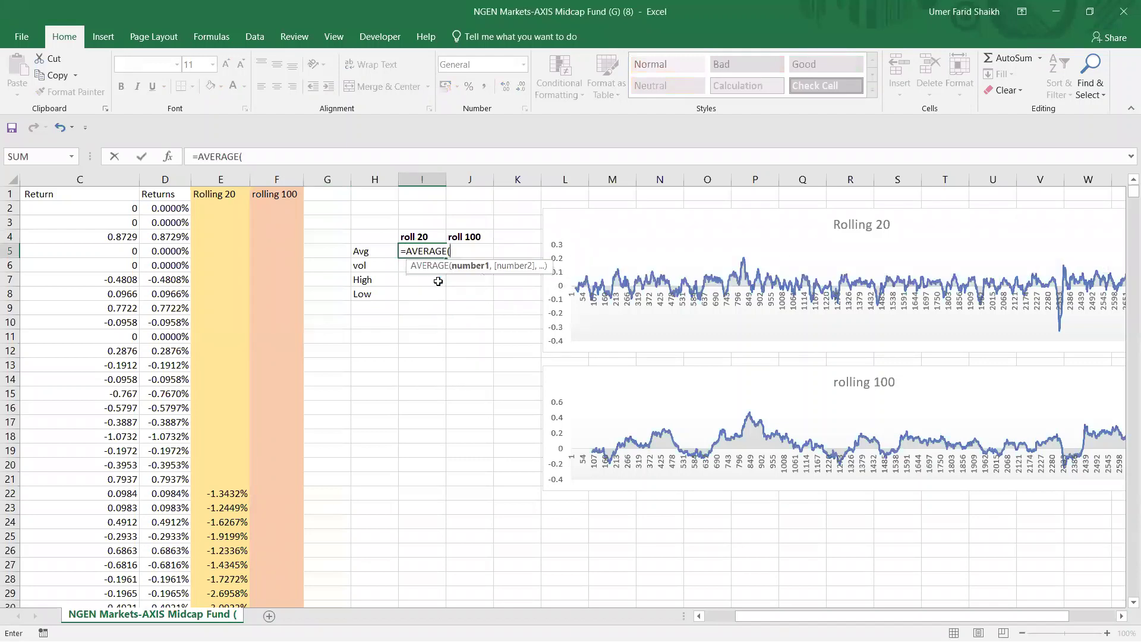
left_click(220, 179)
key("Return")
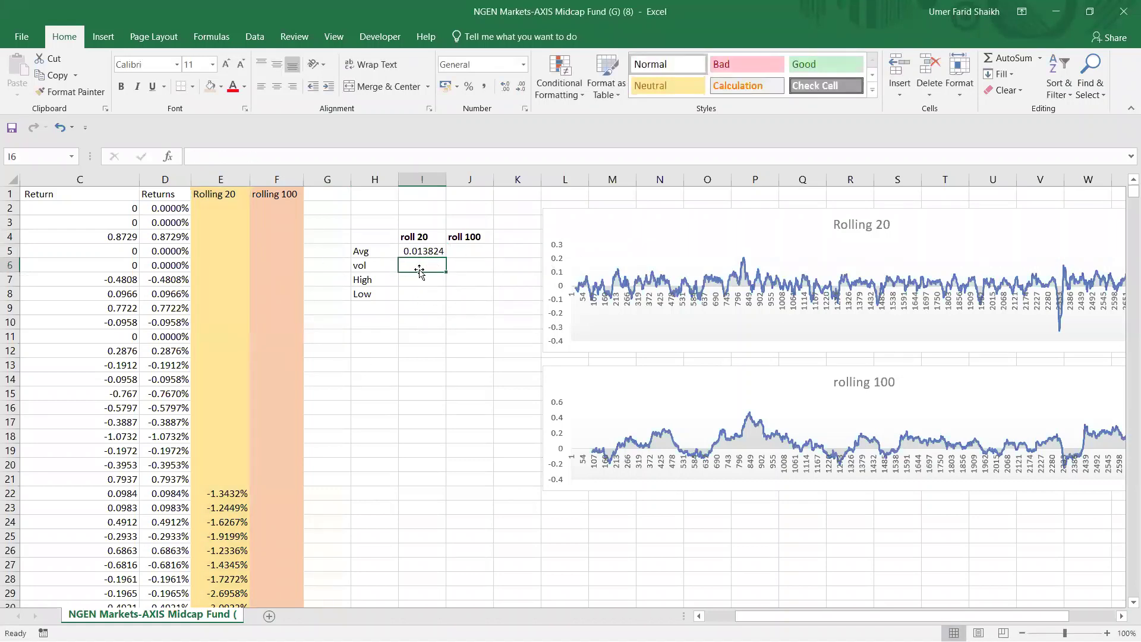
Step: Calculate the volatility of the Rolling 20 returns in I6 with the STDEV function over column E
type("s")
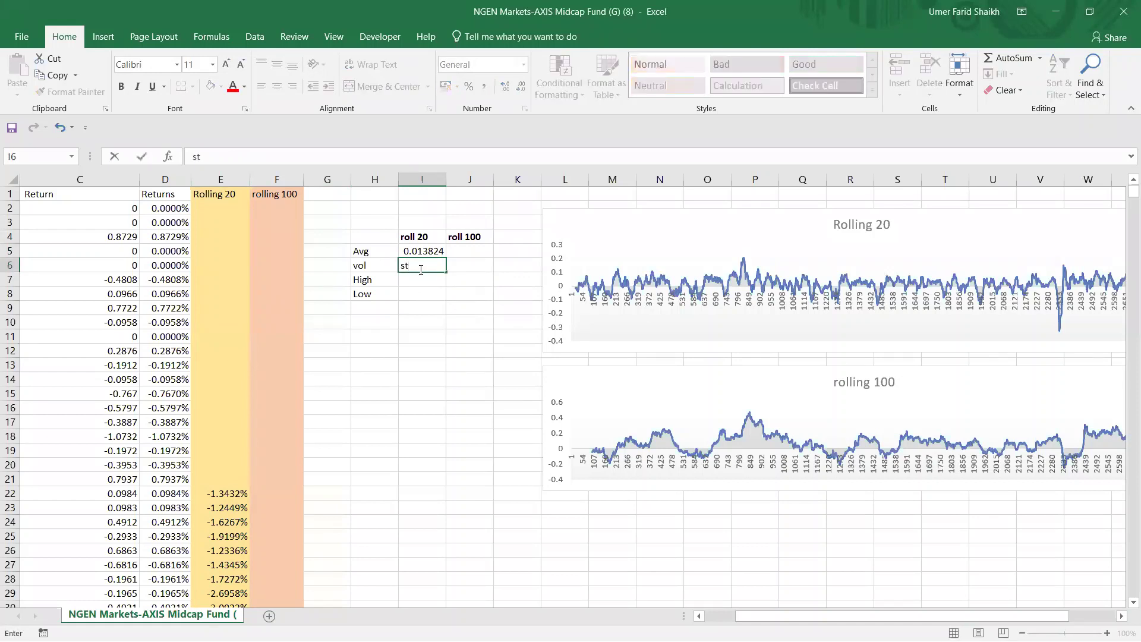
key("BackSpace")
type("=")
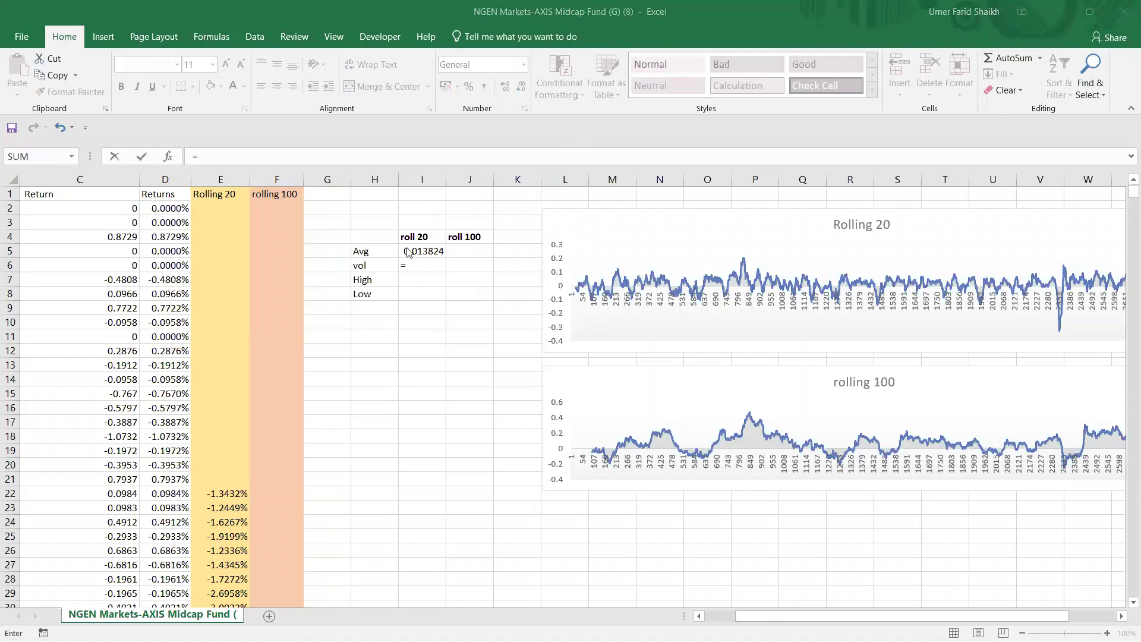
left_click(416, 267)
type("st")
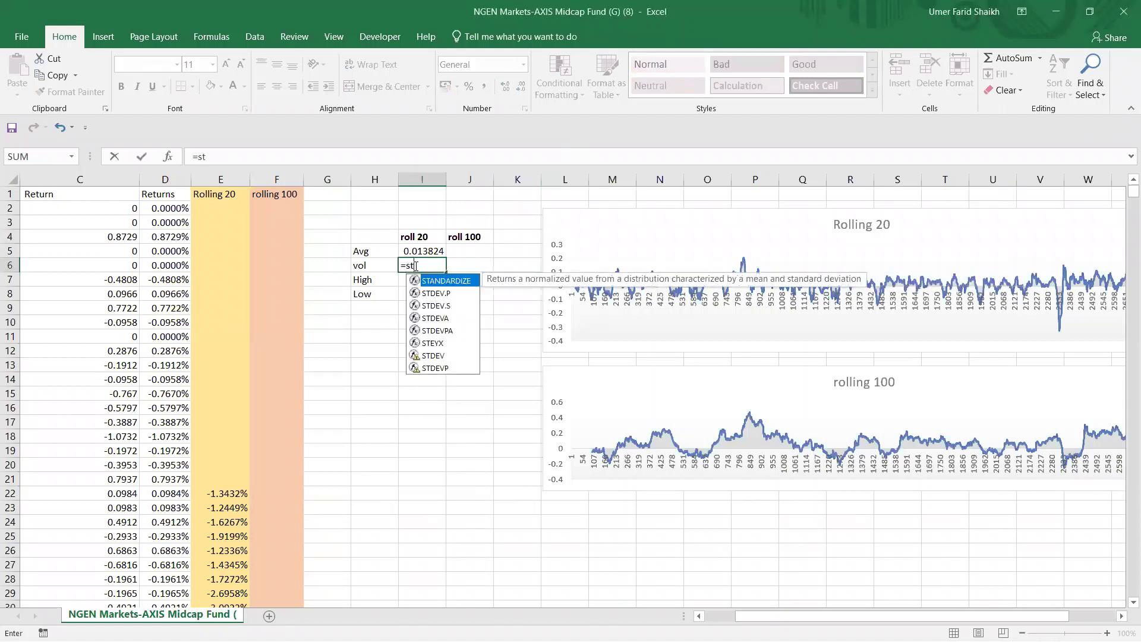
left_click(417, 355)
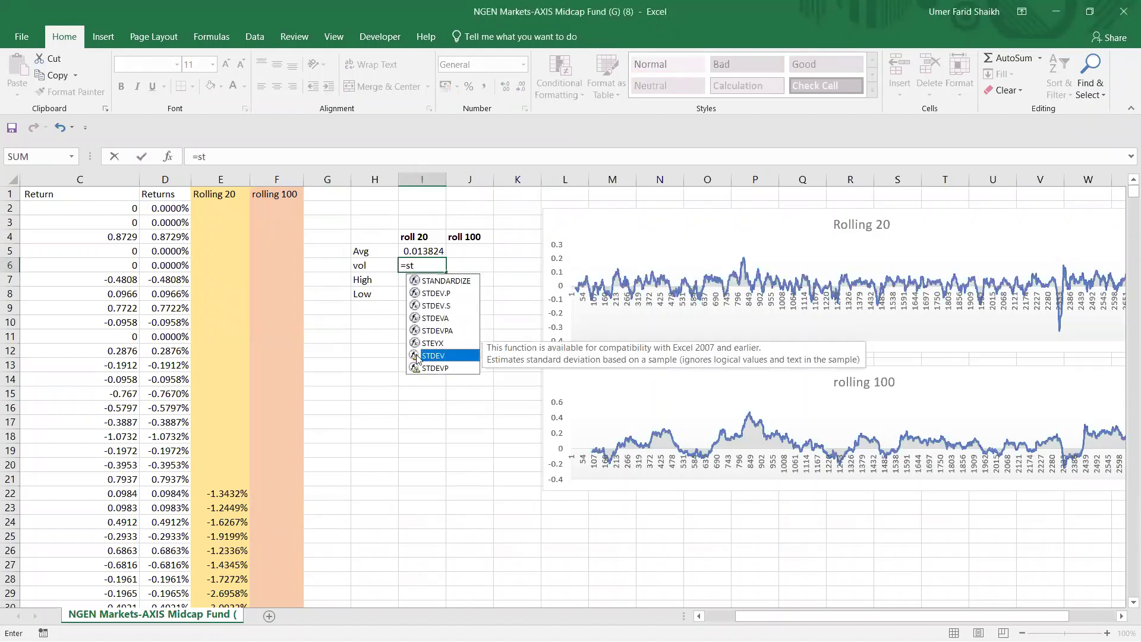
double_click(417, 356)
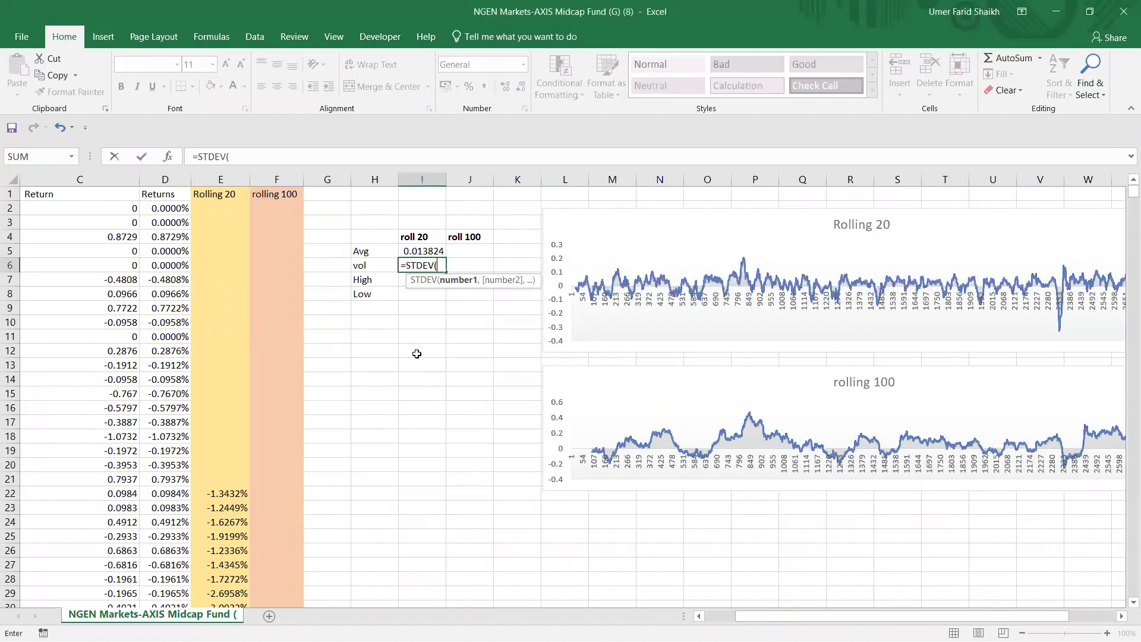
left_click(222, 180)
key("Return")
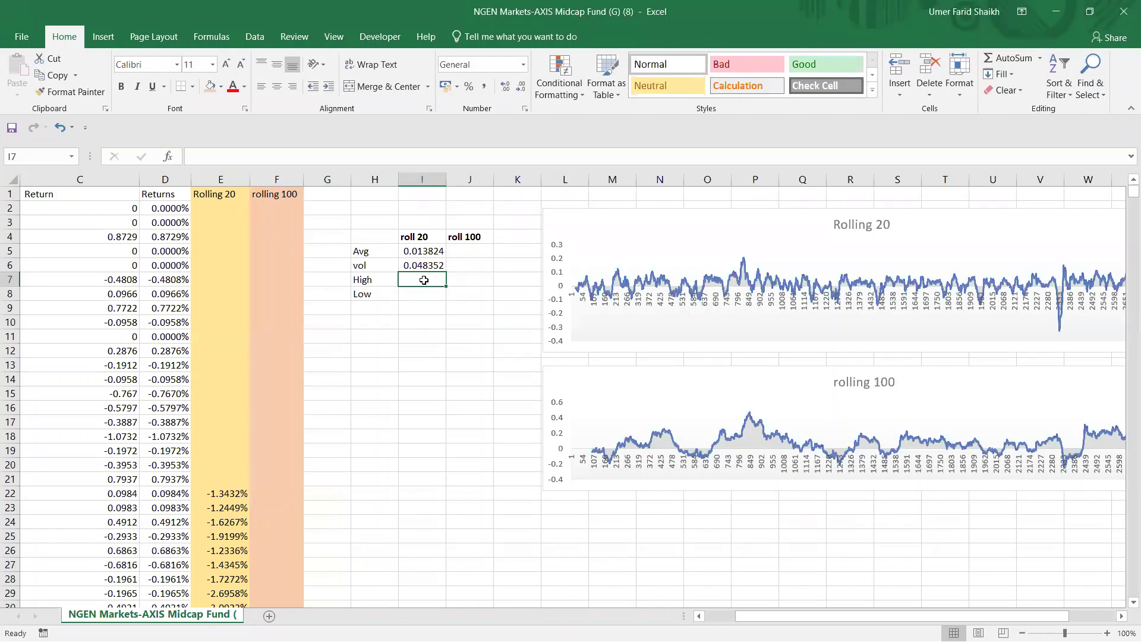
Step: Calculate the highest Rolling 20 return in I7 with the MAX function over column E
type("=max")
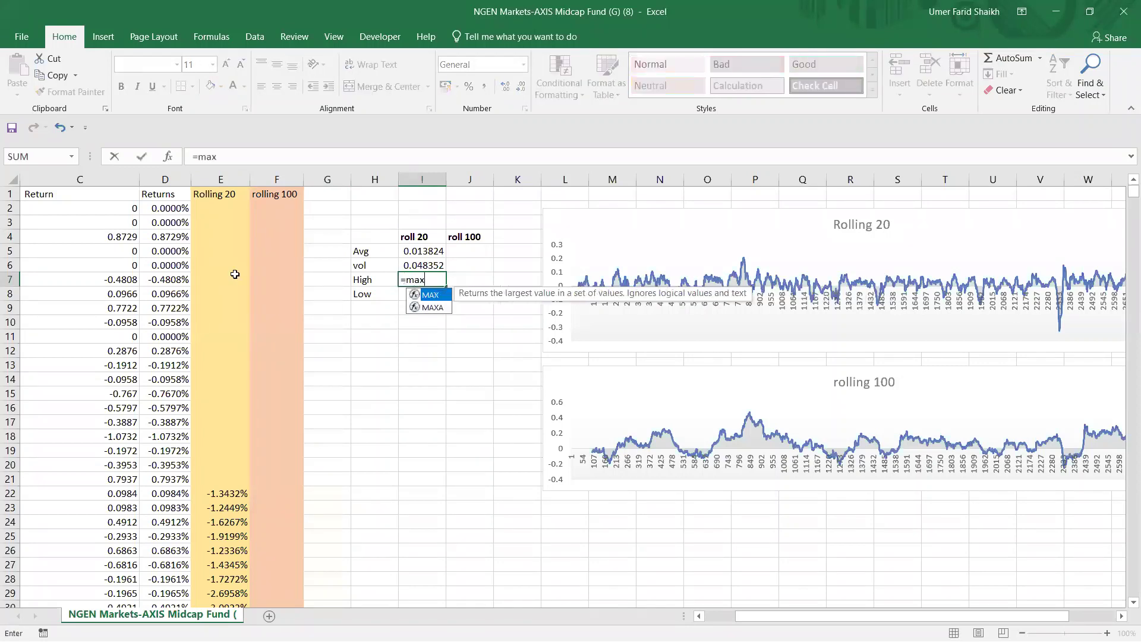
key("Tab")
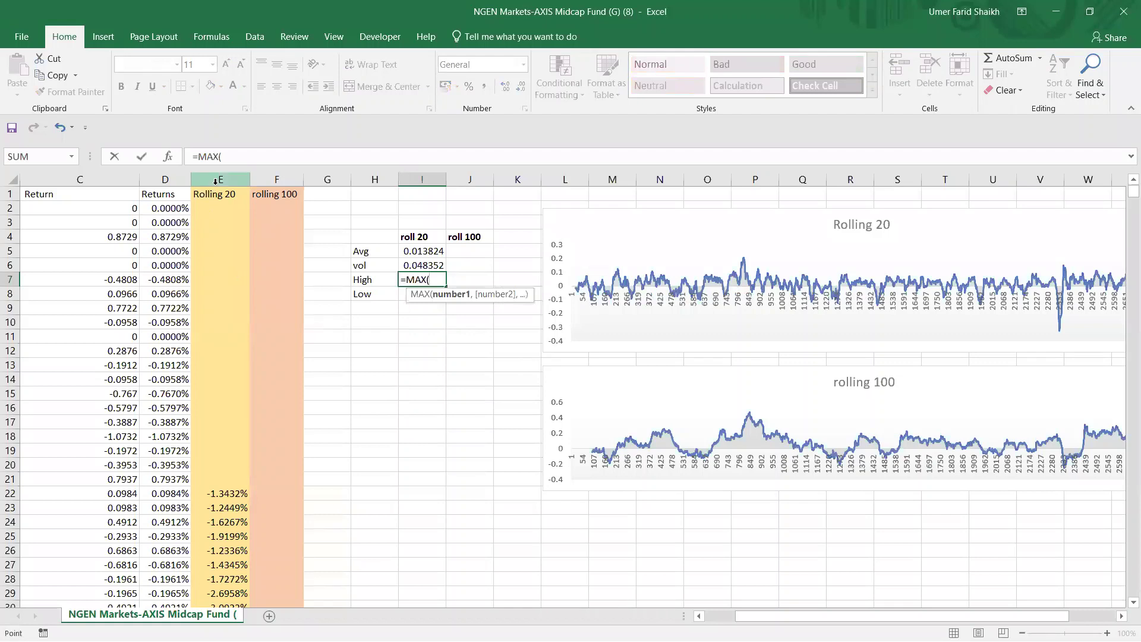
left_click(215, 181)
key("Return")
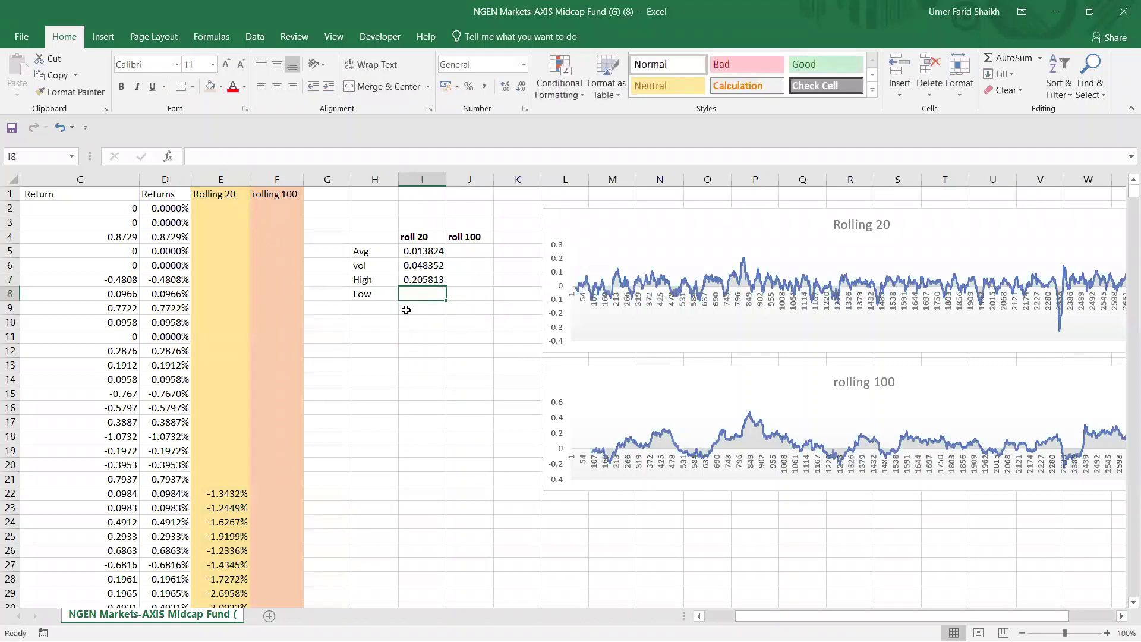
Step: Calculate the lowest Rolling 20 return in I8 with the MIN function over column E
type("=")
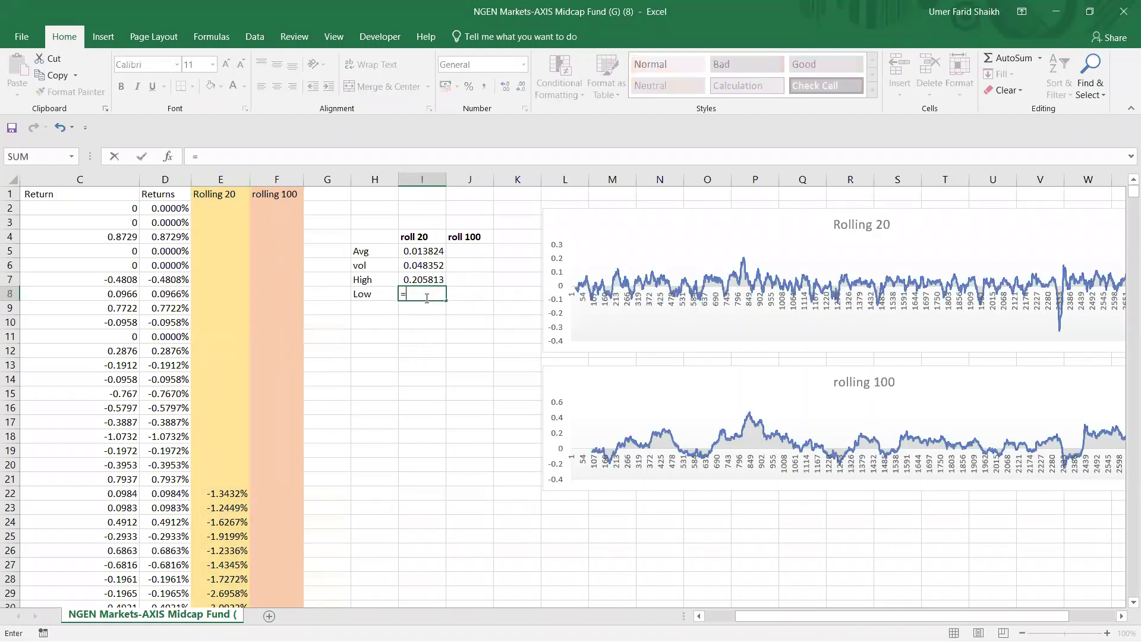
type("min")
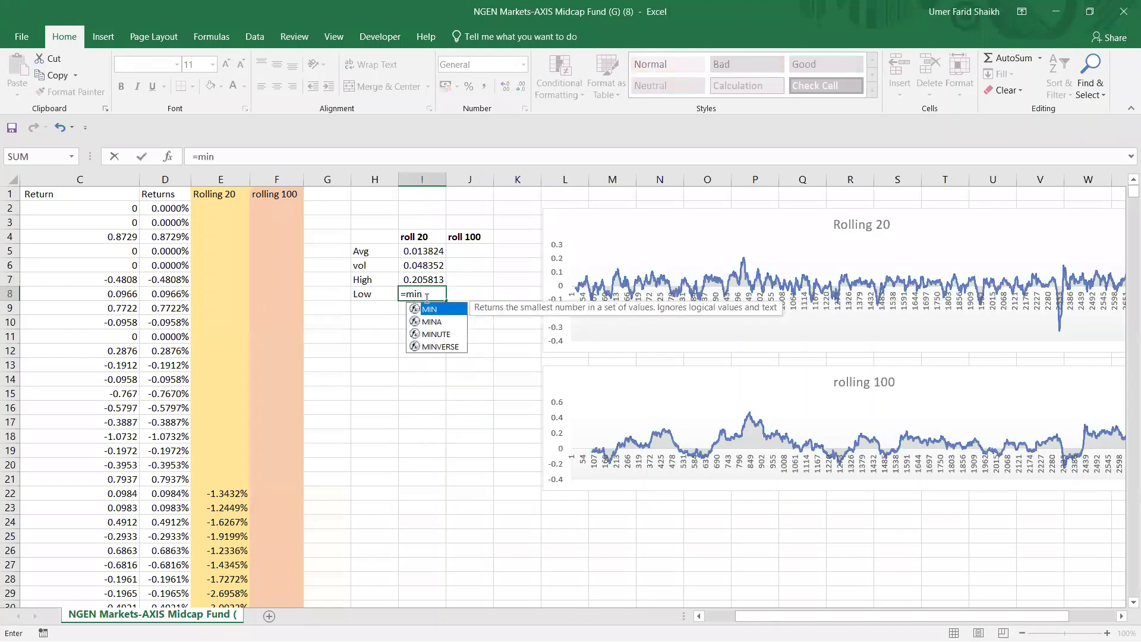
key("Tab")
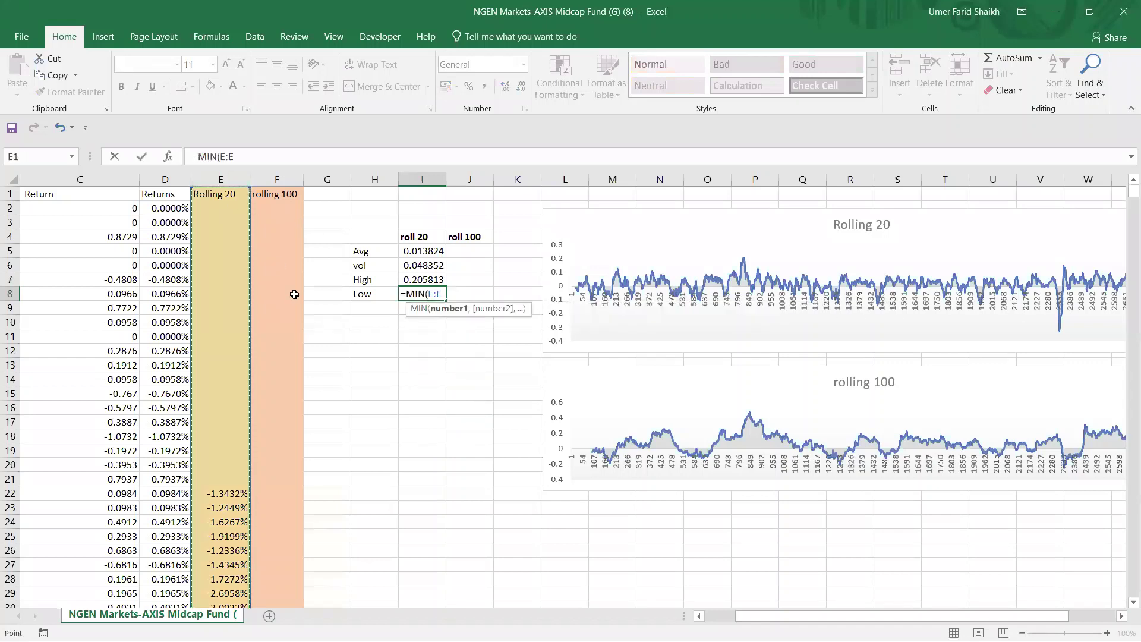
key("Return")
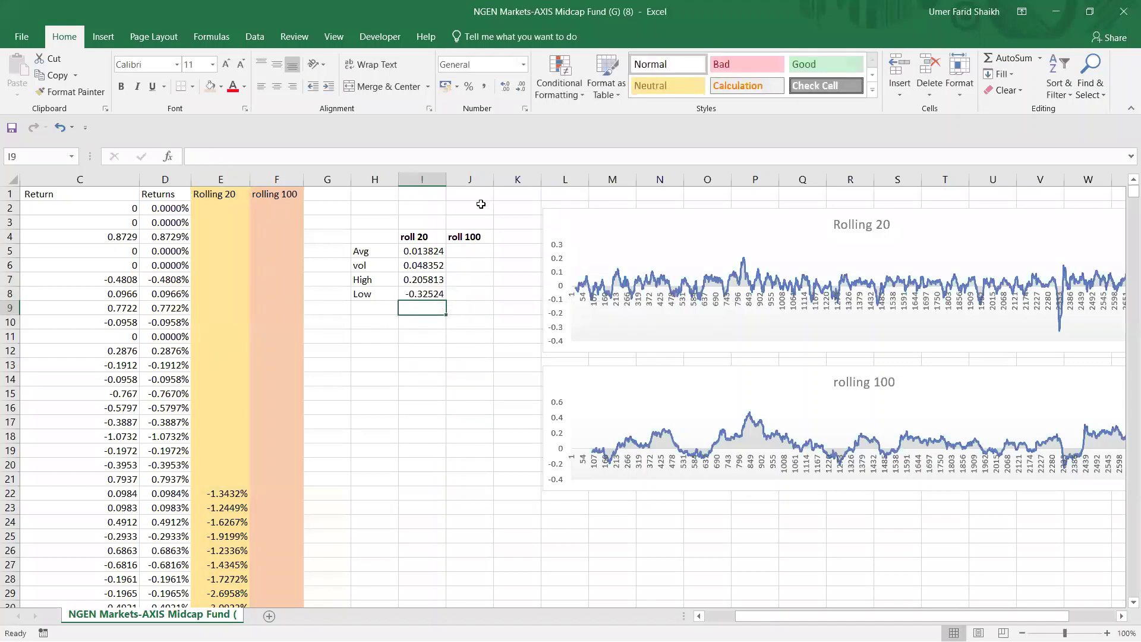
Step: Format the Rolling 20 statistics in I5:I8 as percentages with two decimal places
left_click(423, 250)
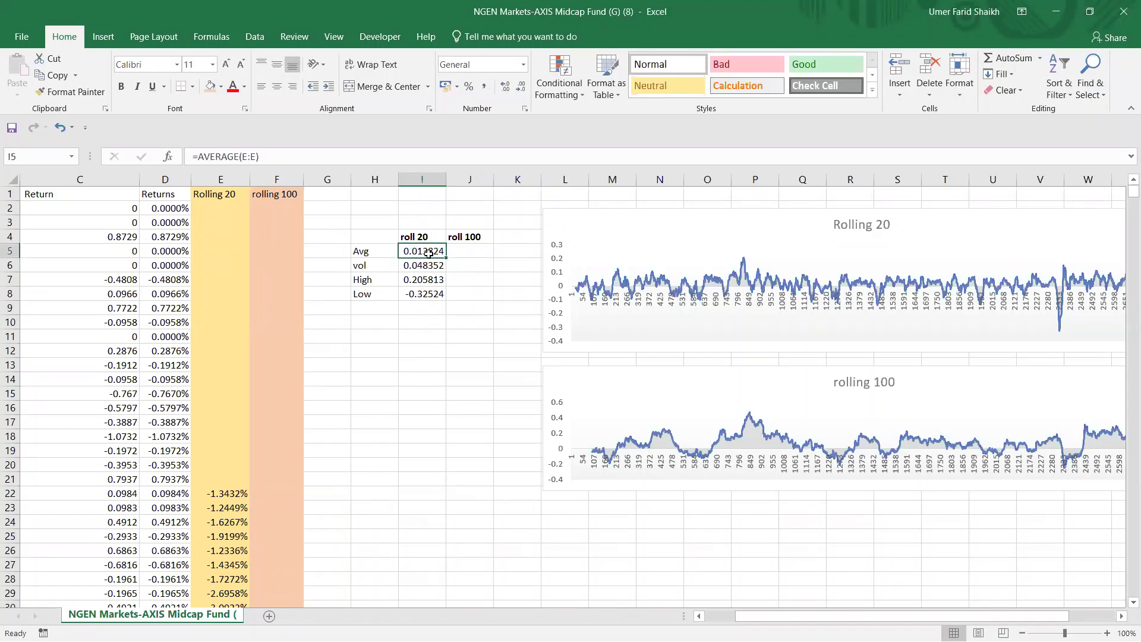
left_click_drag(428, 254, 426, 294)
left_click(468, 86)
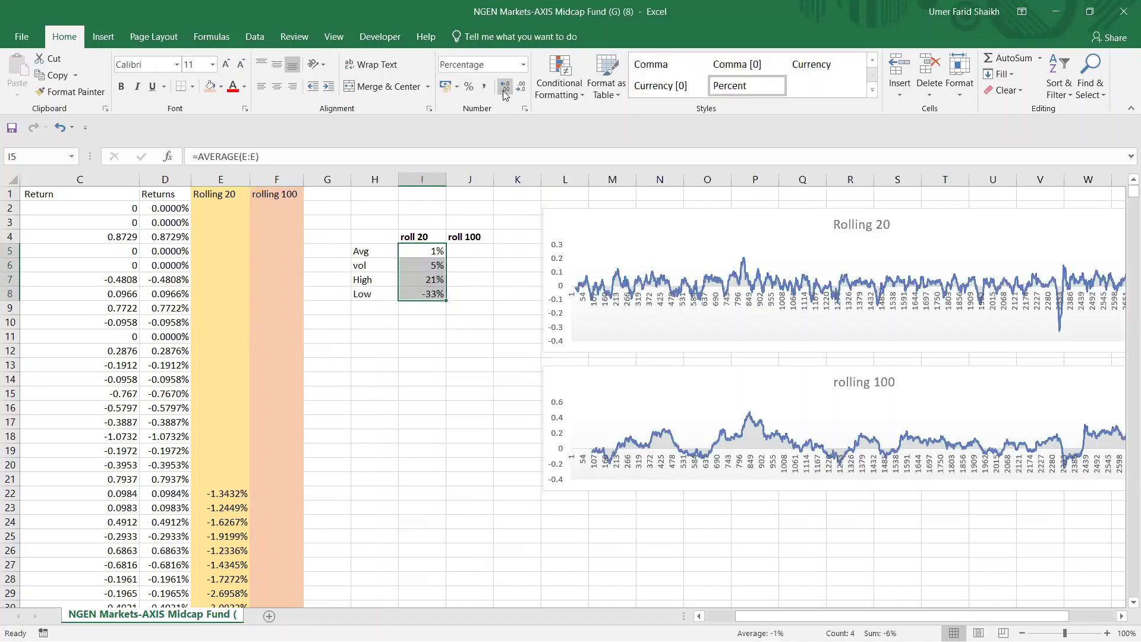
left_click(506, 92)
left_click(506, 91)
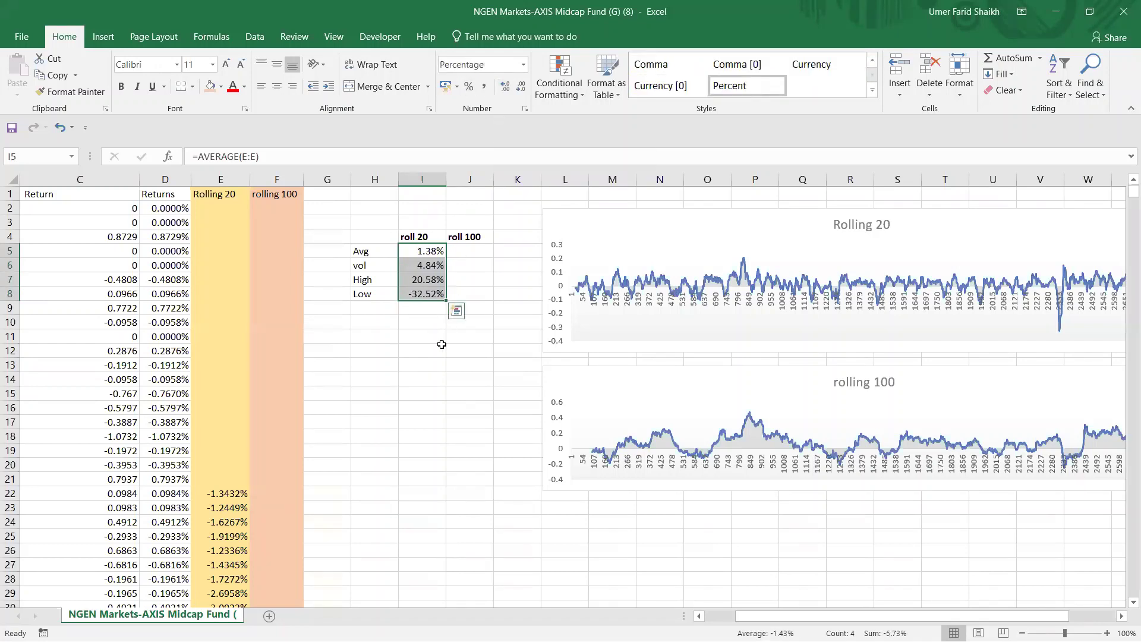
Step: Colour the Low value of the Rolling 20 statistics in I8 red
left_click(417, 269)
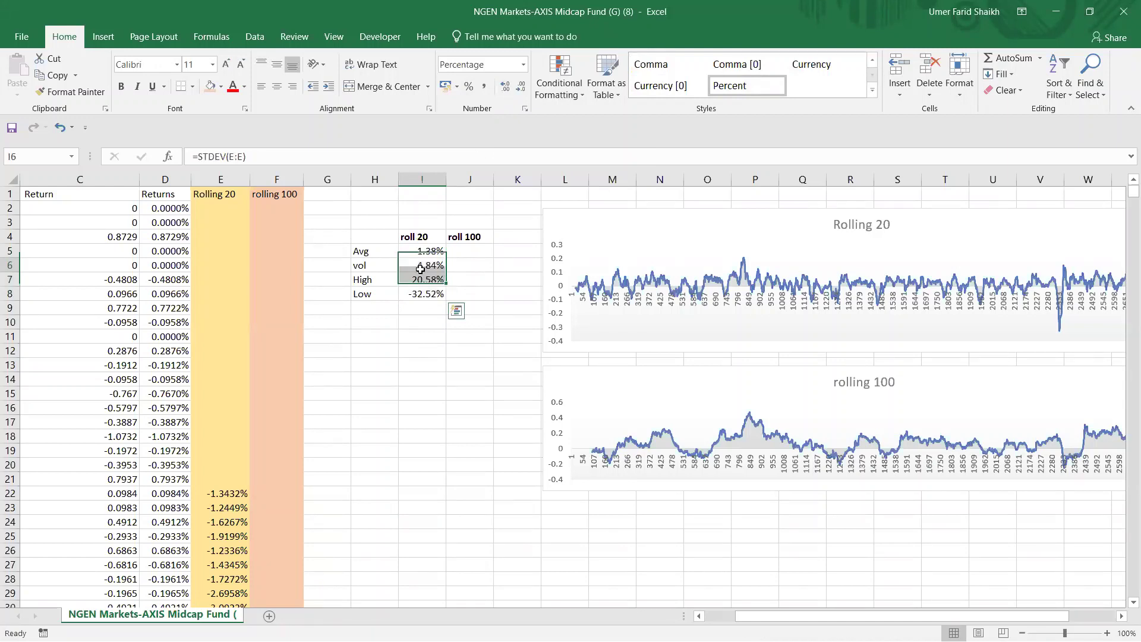
left_click(419, 280)
left_click(420, 291)
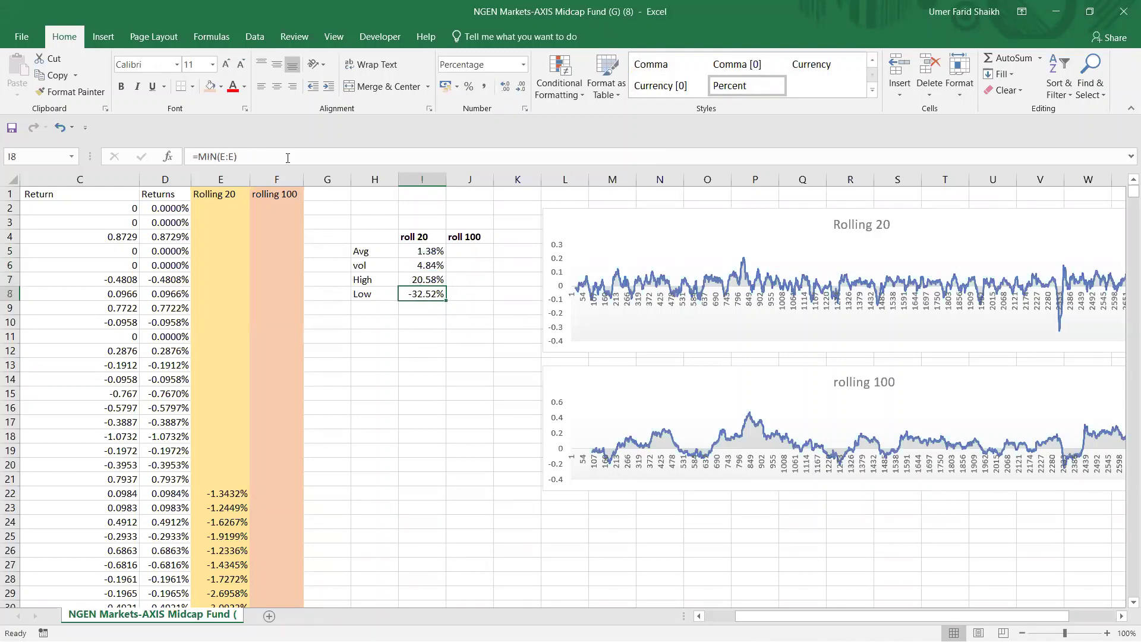
left_click(232, 86)
left_click(413, 335)
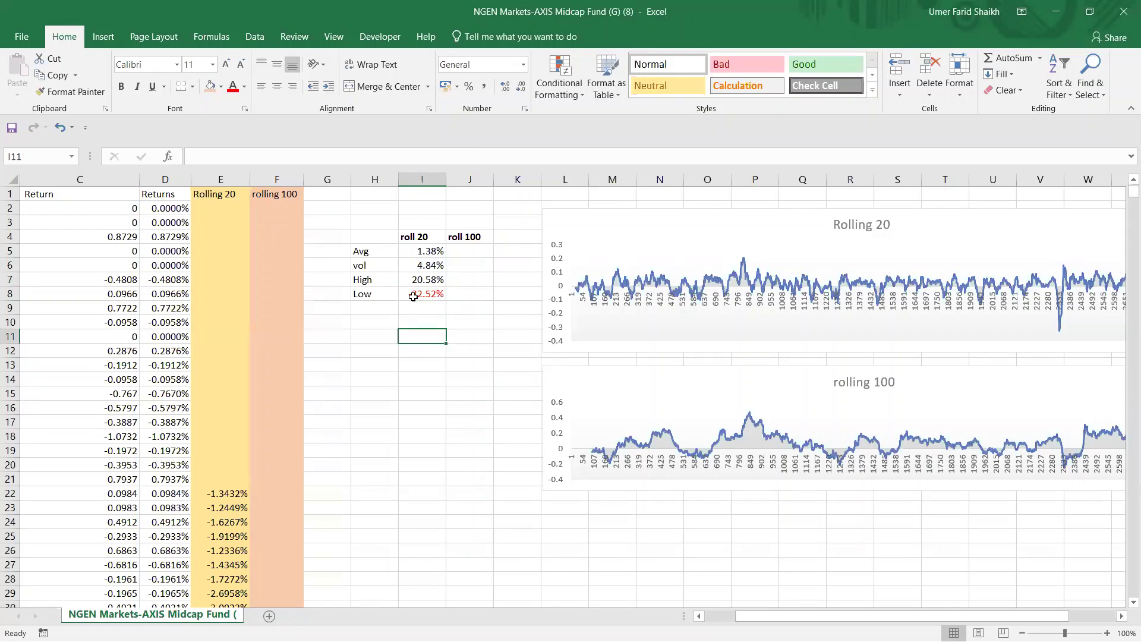
Step: Copy the formulas in I5:I8 into the roll 100 column at J5:J8 and check the column reference of the average formula
left_click_drag(431, 251, 436, 292)
key("ctrl+c")
left_click(466, 250)
key("ctrl+v")
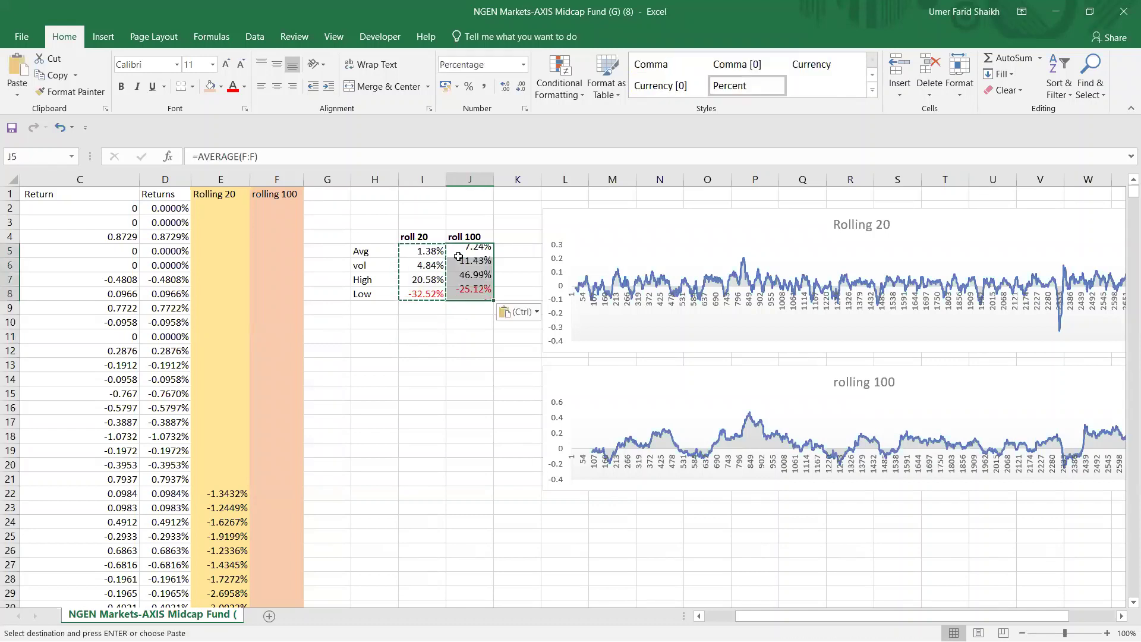
left_click(472, 387)
left_click(415, 364)
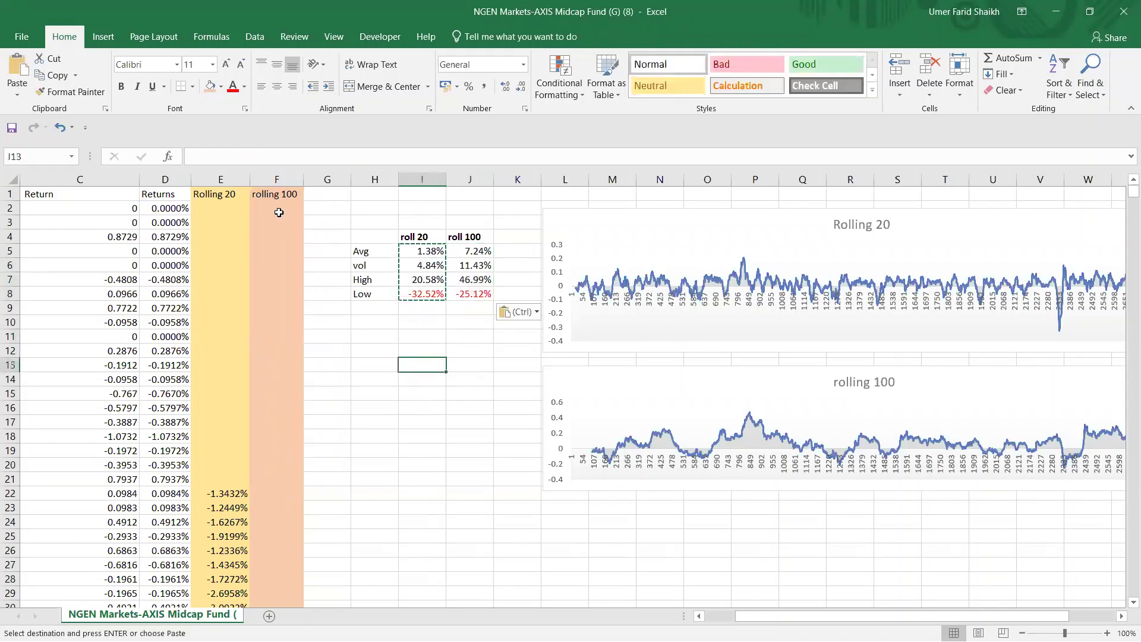
left_click(280, 208)
left_click(456, 251)
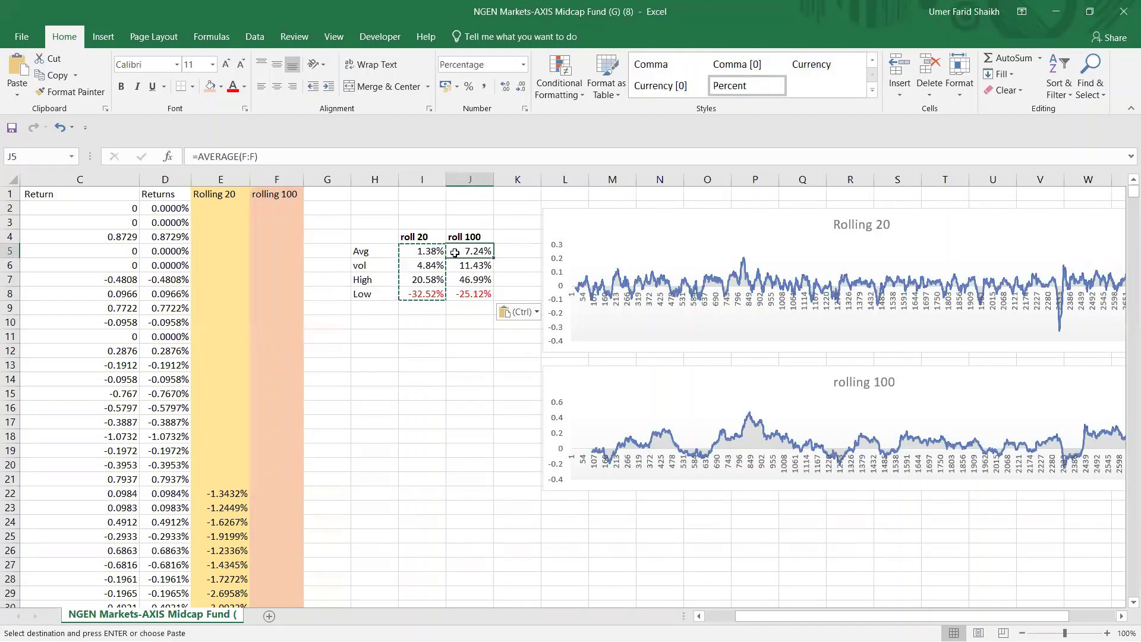
key("F2")
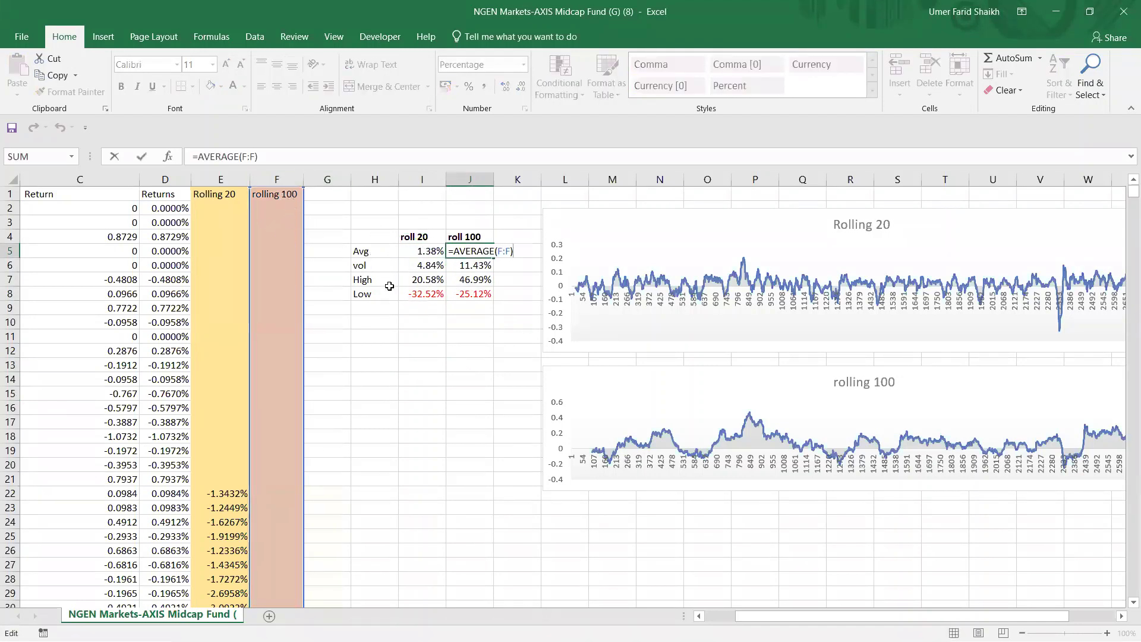
left_click(410, 332)
Step: Enter the column heading "roll 260" in K4 and make it bold
left_click(498, 243)
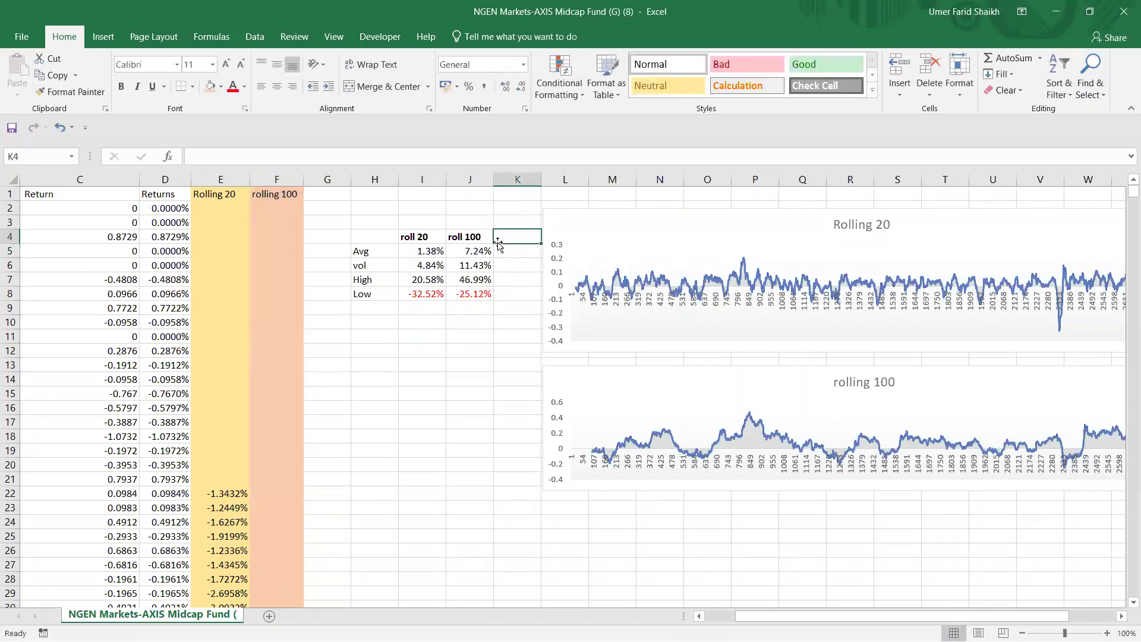
type("roll")
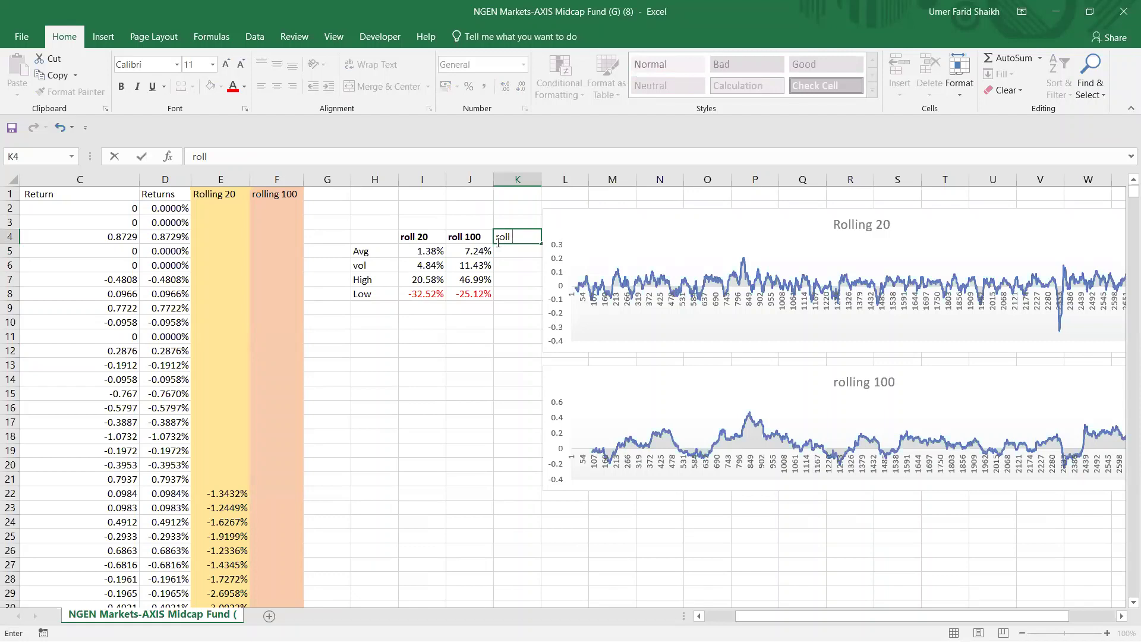
type(" 260")
key("ctrl+b")
left_click(507, 353)
left_click(517, 237)
key("ctrl+b")
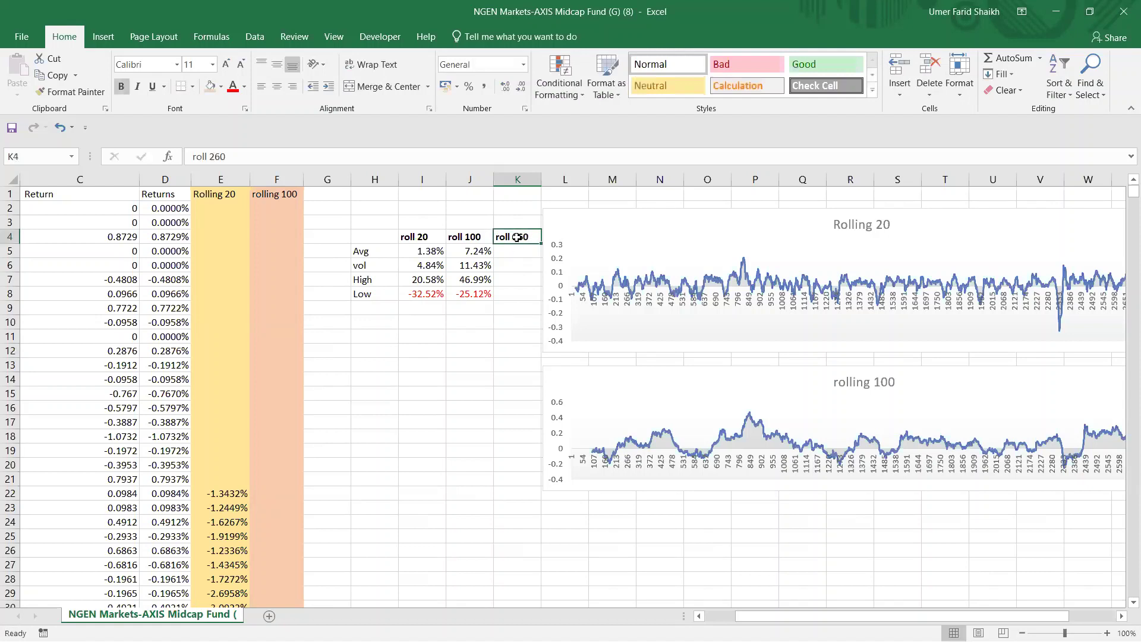
left_click(492, 395)
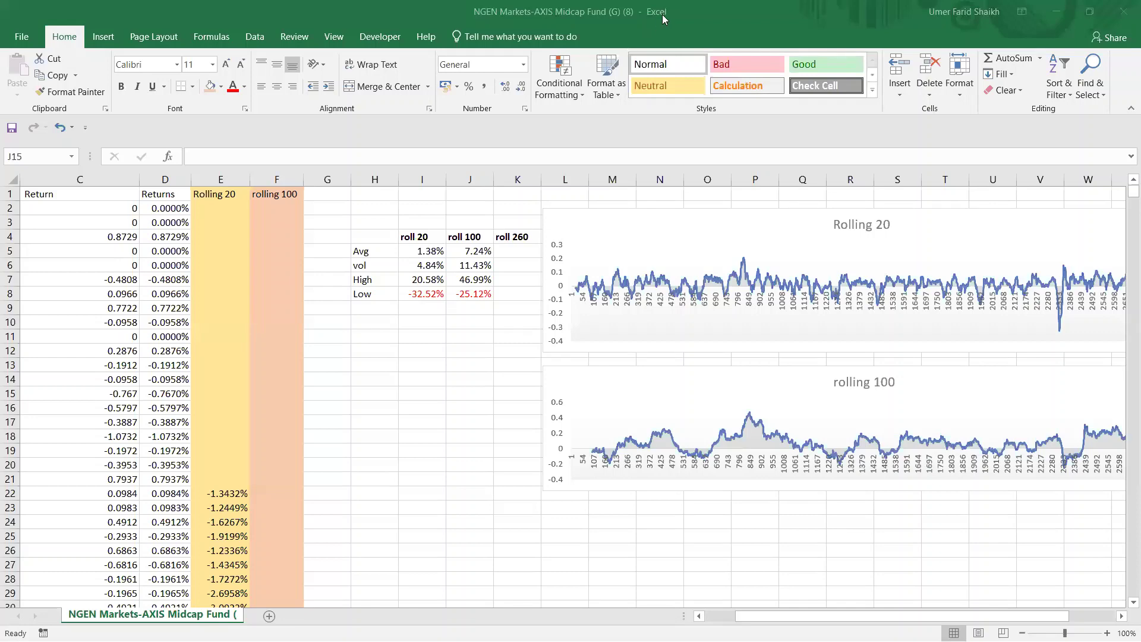
Step: Arrange the Excel workbook and the browser with the NGEN Markets fund page side by side, with Excel on the left half
left_click(682, 18)
left_click(452, 342)
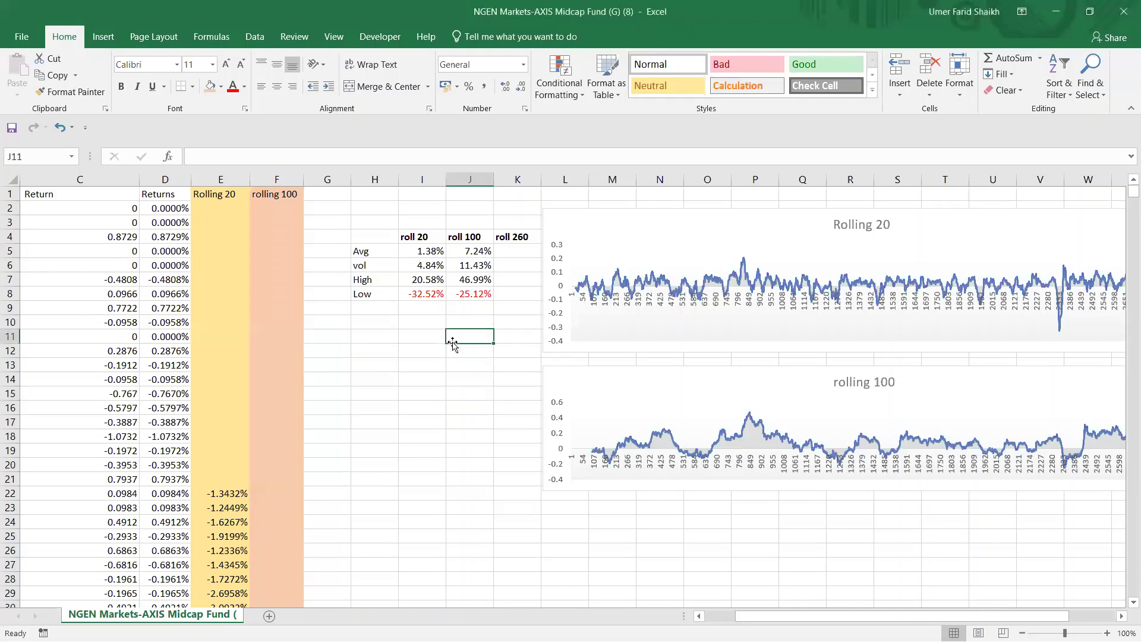
key("super+Left")
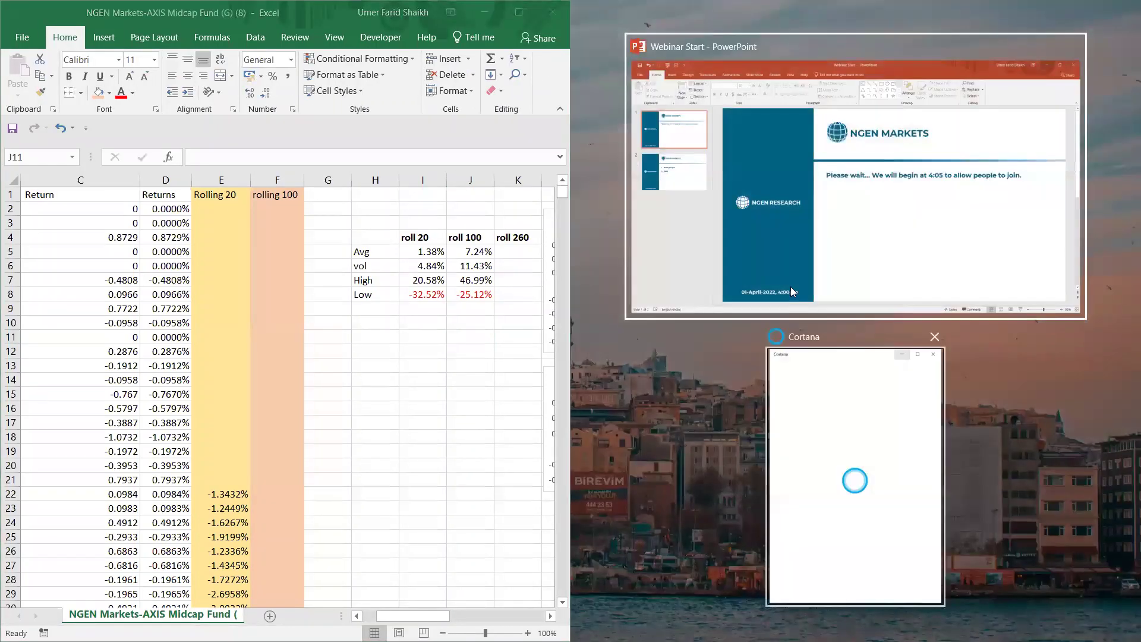
left_click(675, 464)
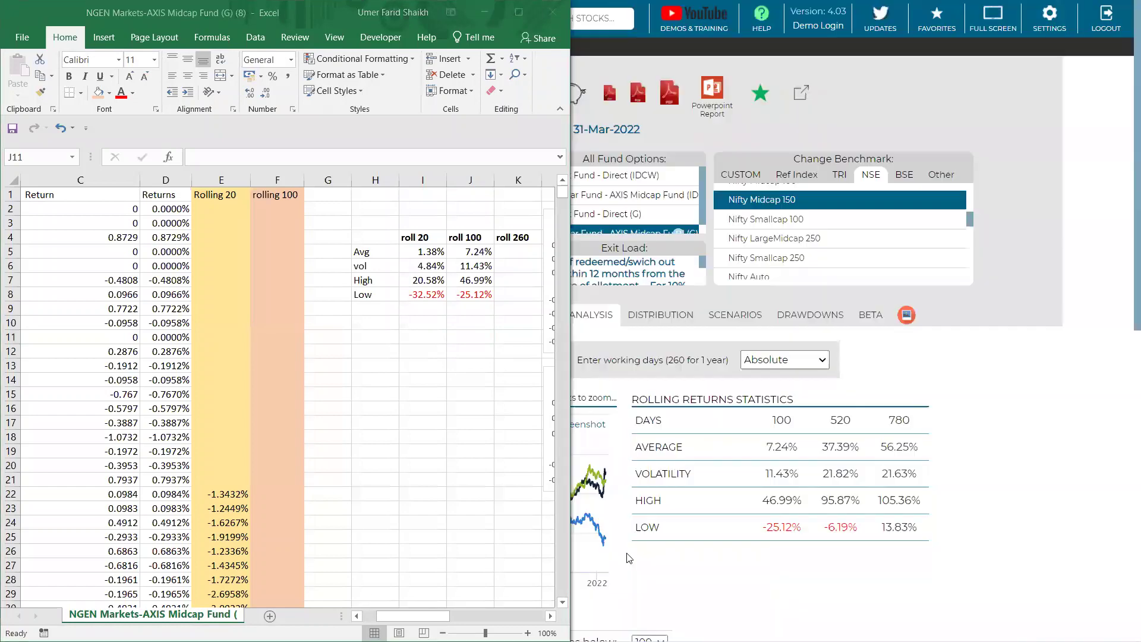
left_click(1041, 360)
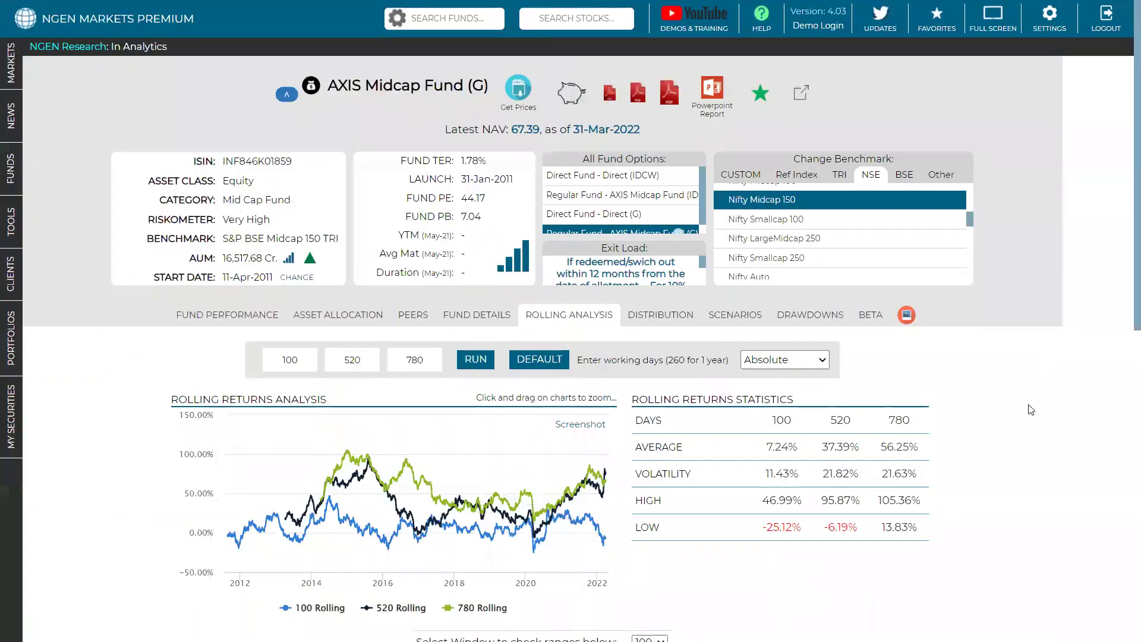
left_click(983, 29)
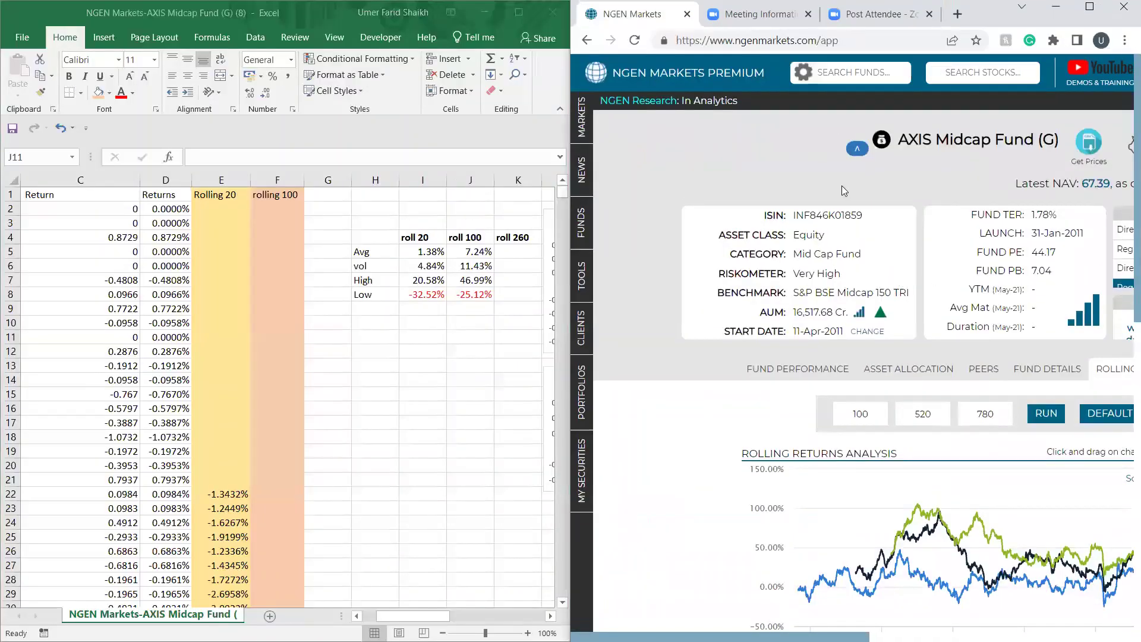
left_click(428, 457)
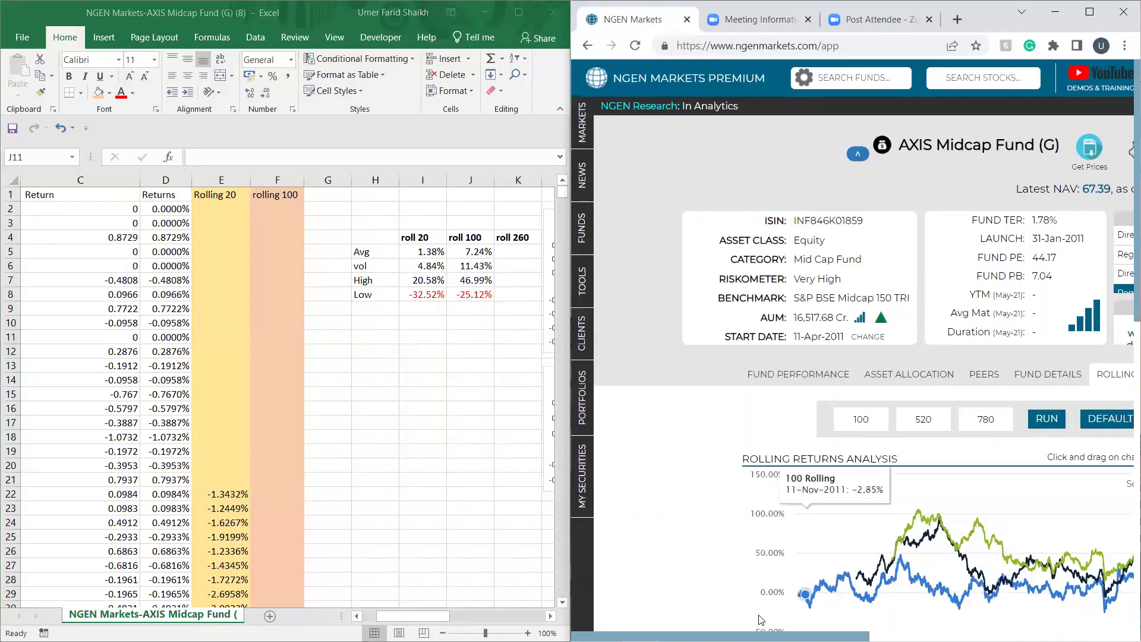
Step: Run the rolling analysis of AXIS Midcap Fund (G) on the NGEN Markets page with windows of 20, 100 and 260 days
scroll(760, 619, "right", 3)
scroll(760, 619, "right", 1)
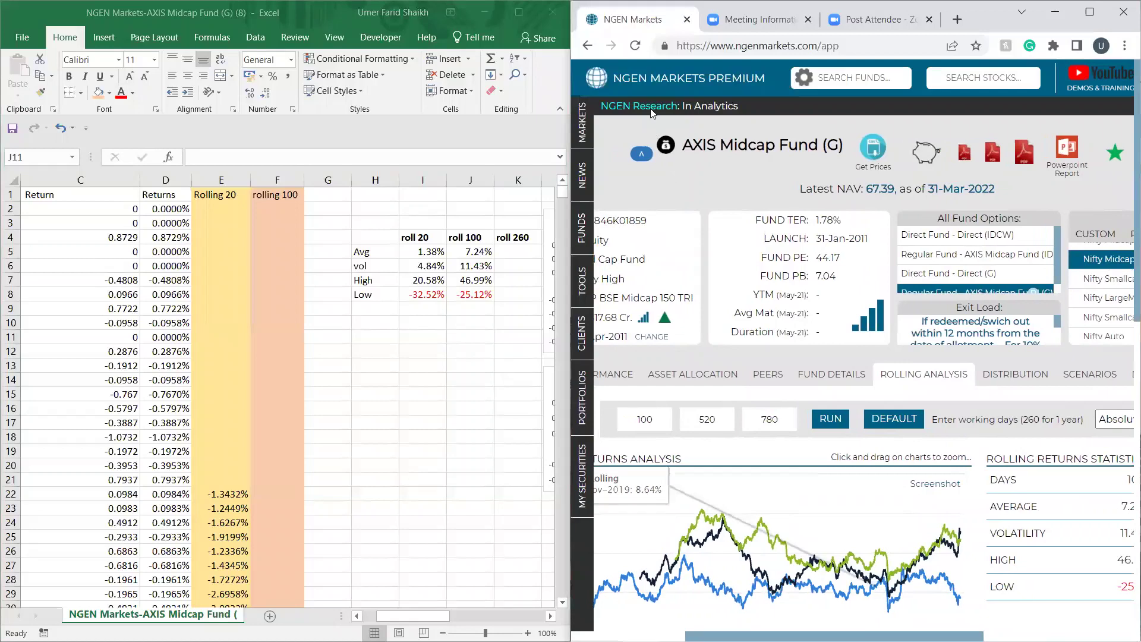
left_click(652, 417)
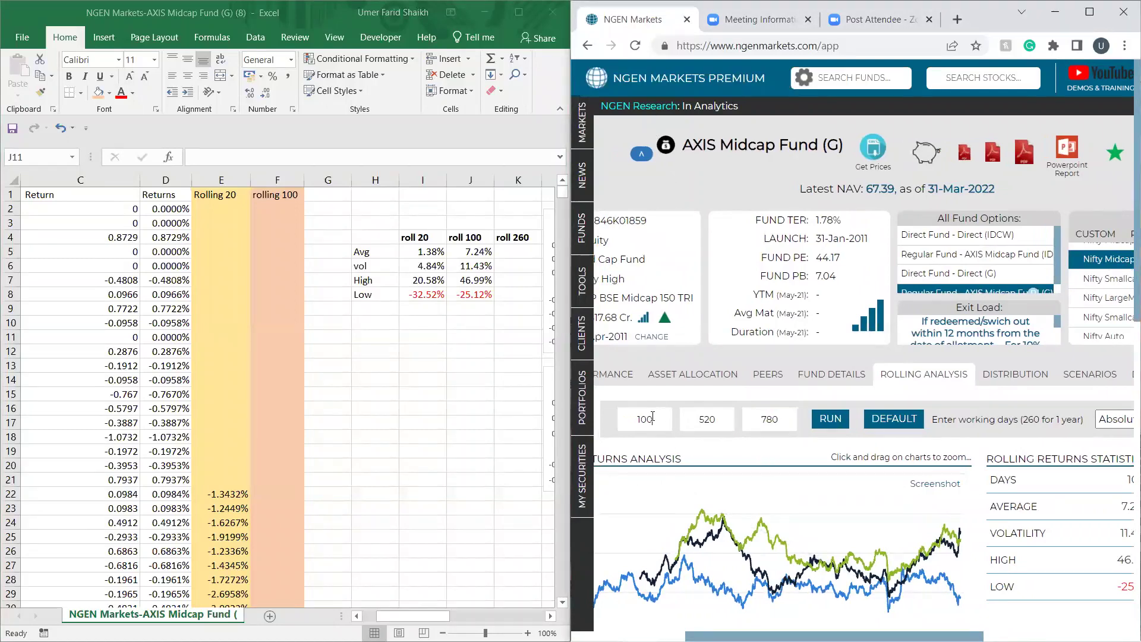
key("BackSpace")
key("BackSpace")
type("2")
key("BackSpace")
key("BackSpace")
key("BackSpace")
type("10")
double_click(783, 426)
type("260")
left_click(817, 421)
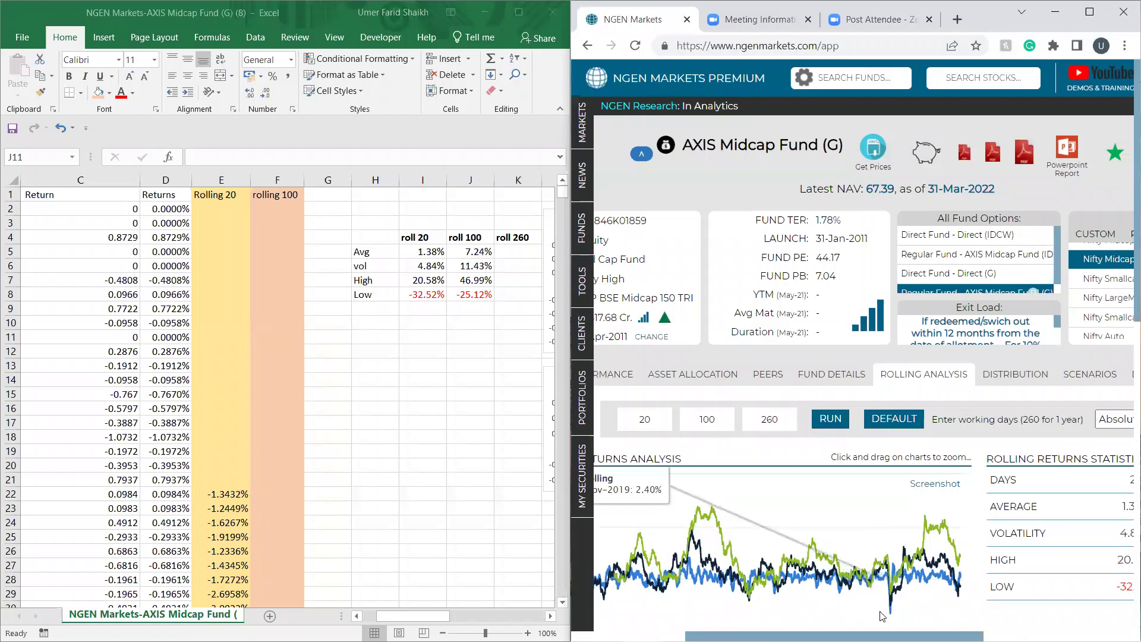
Step: Compare the website's rolling returns statistics for 20 and 100 days with the average, volatility, high and low table in the workbook
scroll(882, 616, "right", 5)
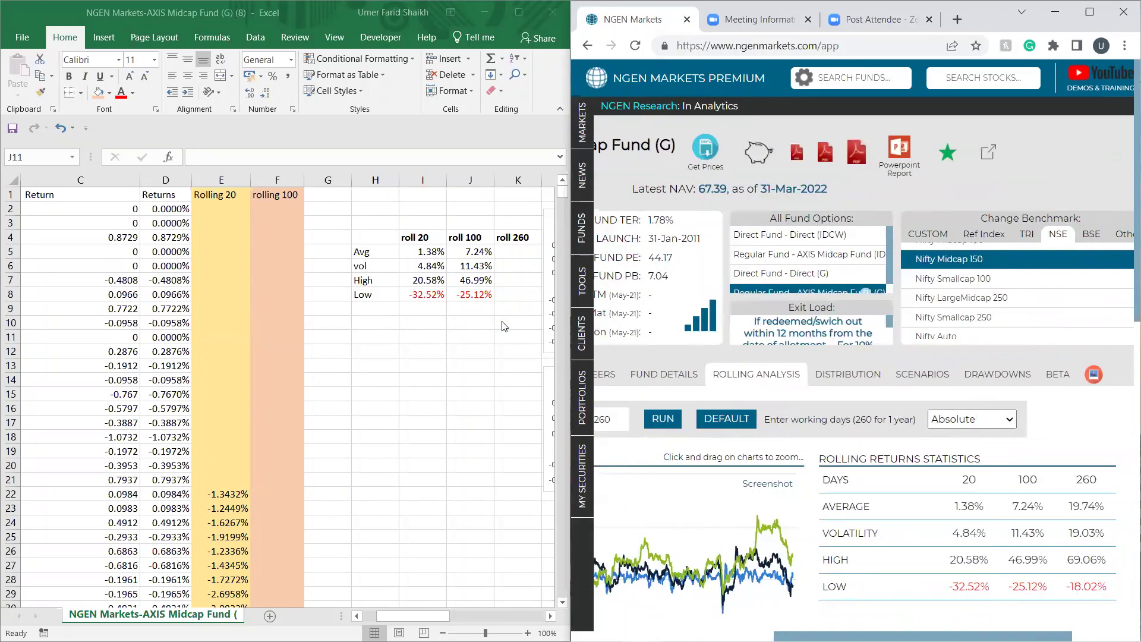
scroll(469, 322, "up", 3, "ctrl")
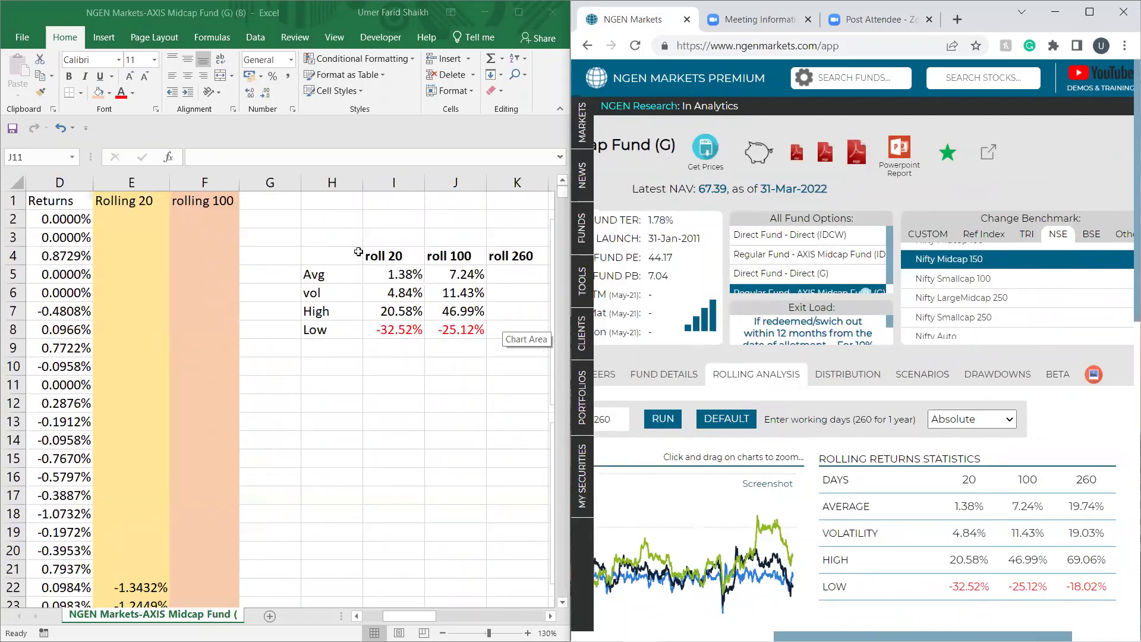
left_click(377, 256)
left_click_drag(376, 256, 382, 333)
scroll(913, 478, "down", 2)
scroll(913, 478, "down", 1)
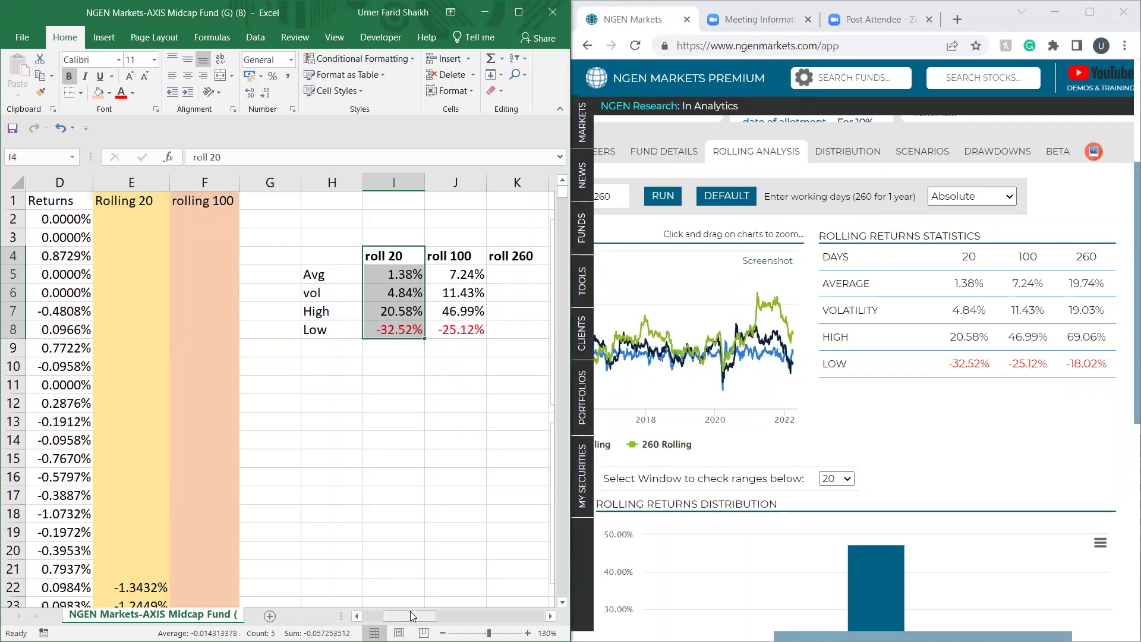
left_click_drag(413, 617, 393, 616)
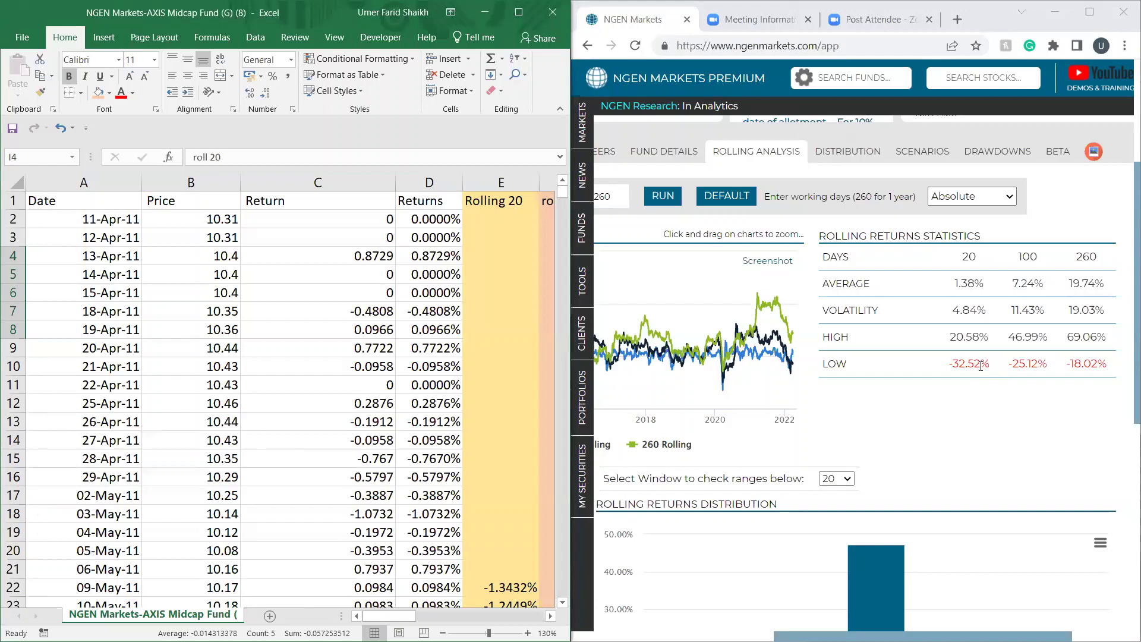
left_click(822, 80)
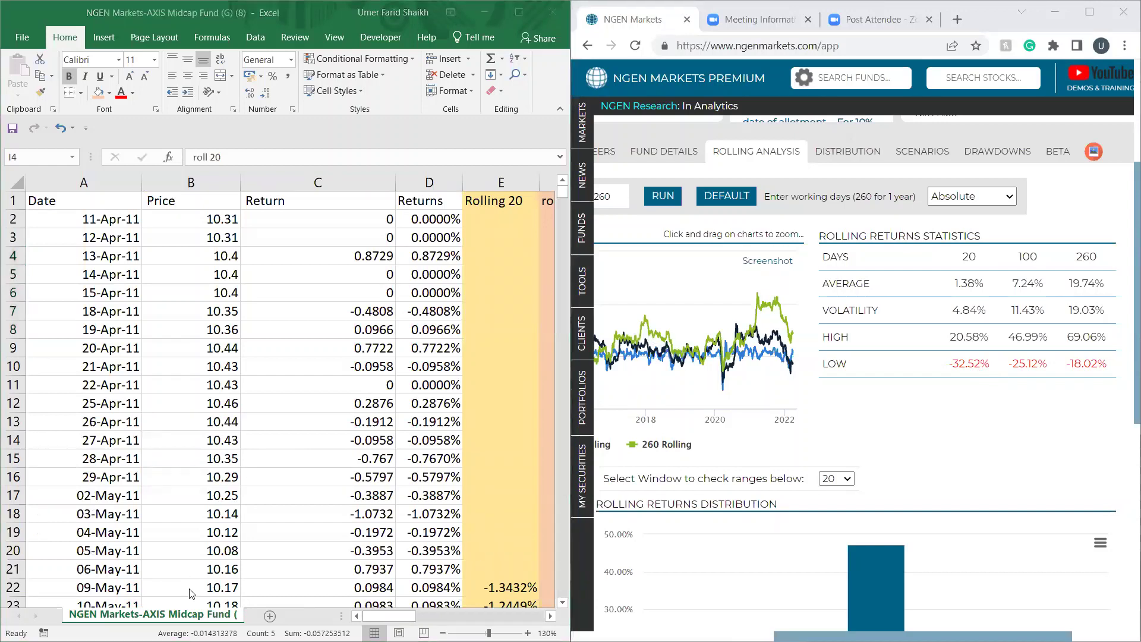
left_click(410, 617)
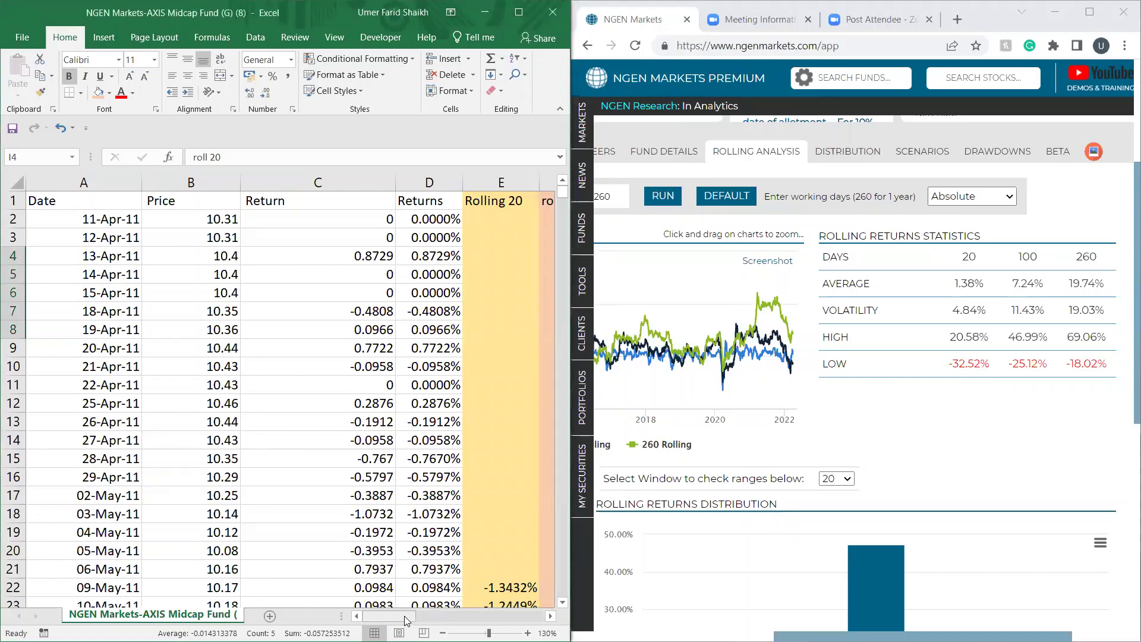
left_click_drag(404, 615, 431, 616)
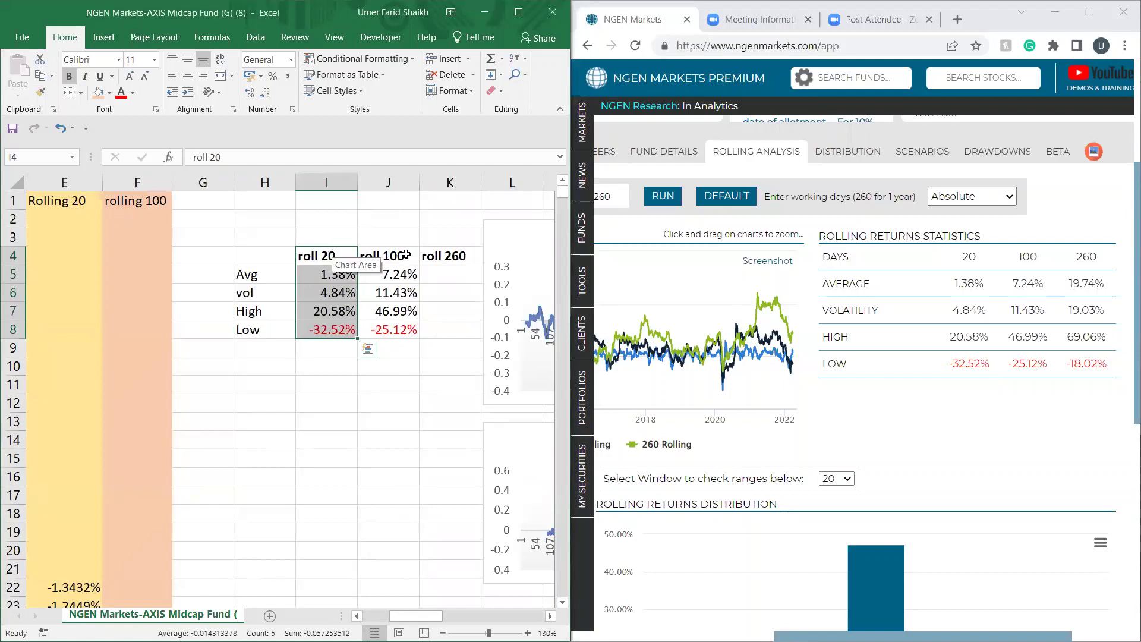
left_click(401, 256)
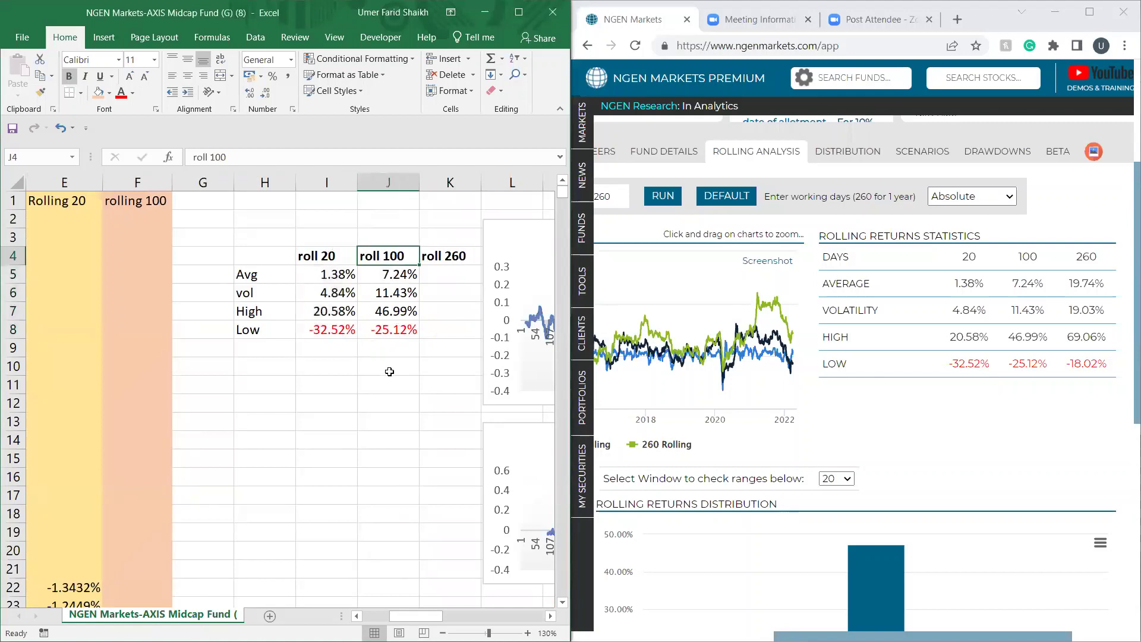
Step: Change the first rolling window on the NGEN Markets page to 50 days and rerun the rolling analysis
left_click(831, 615)
left_click_drag(831, 615, 715, 618)
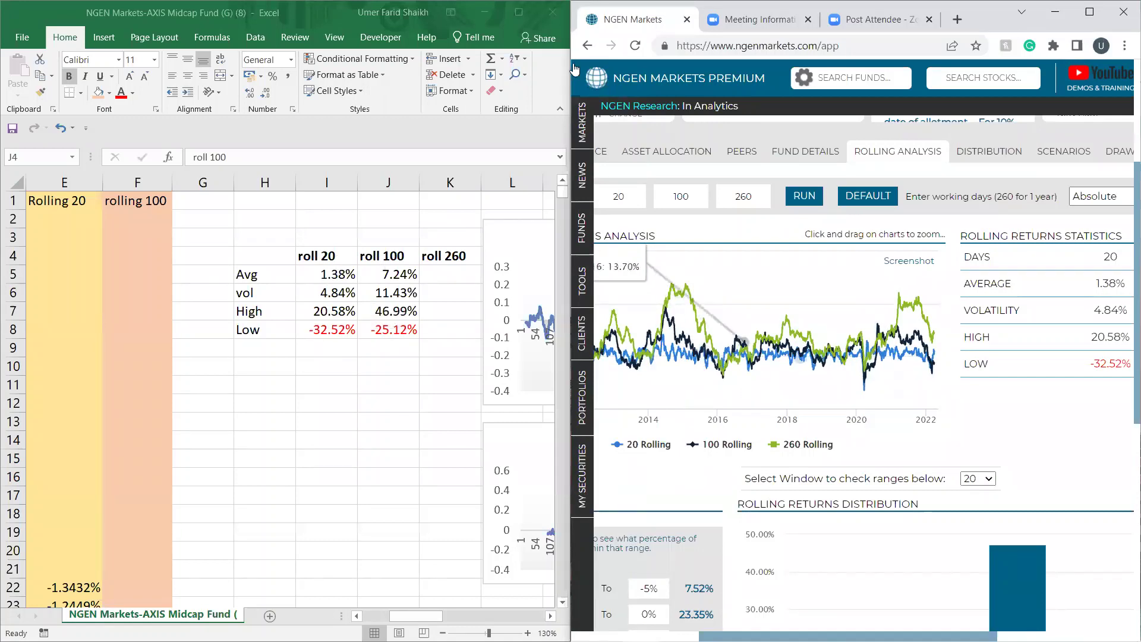
mouse_move(1017, 570)
scroll(861, 416, "left", 2)
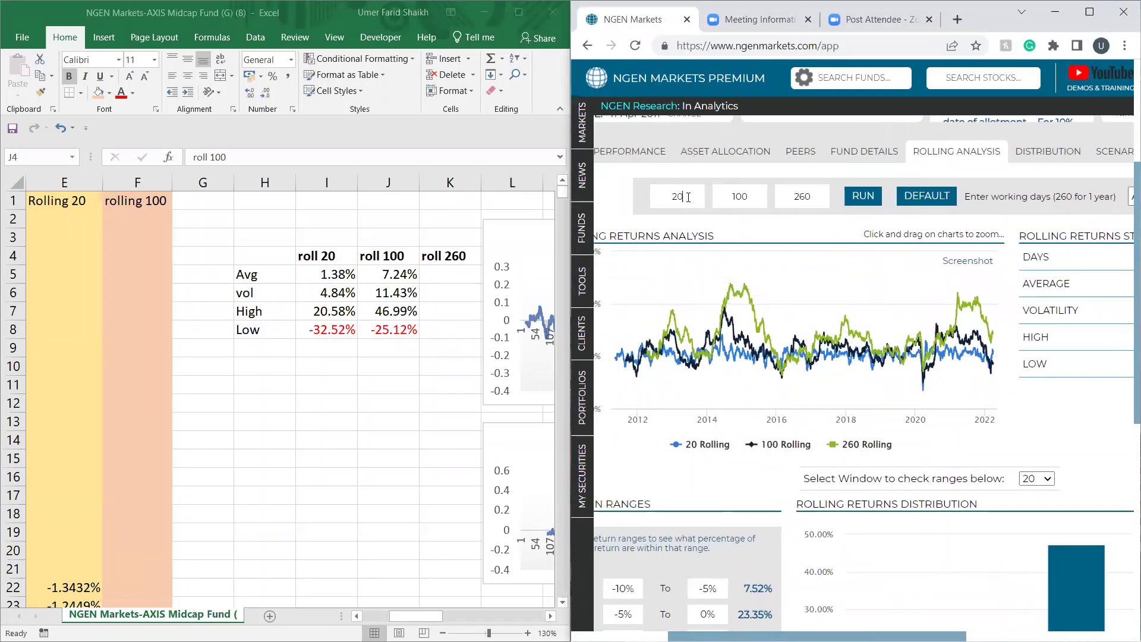
key("BackSpace")
type("50")
left_click(879, 198)
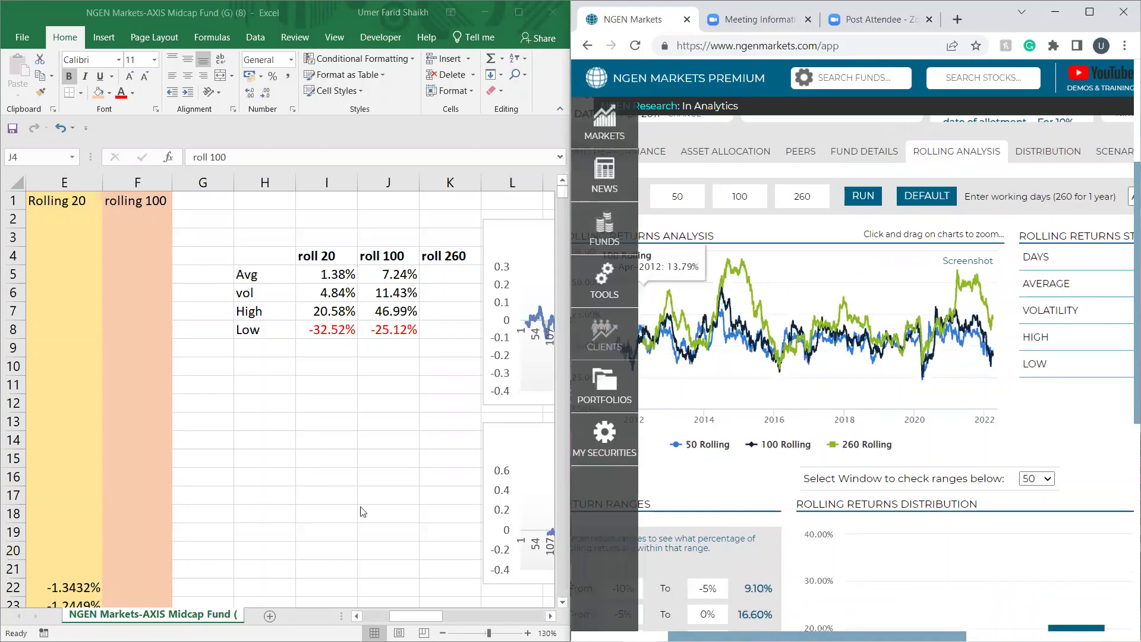
left_click(410, 615)
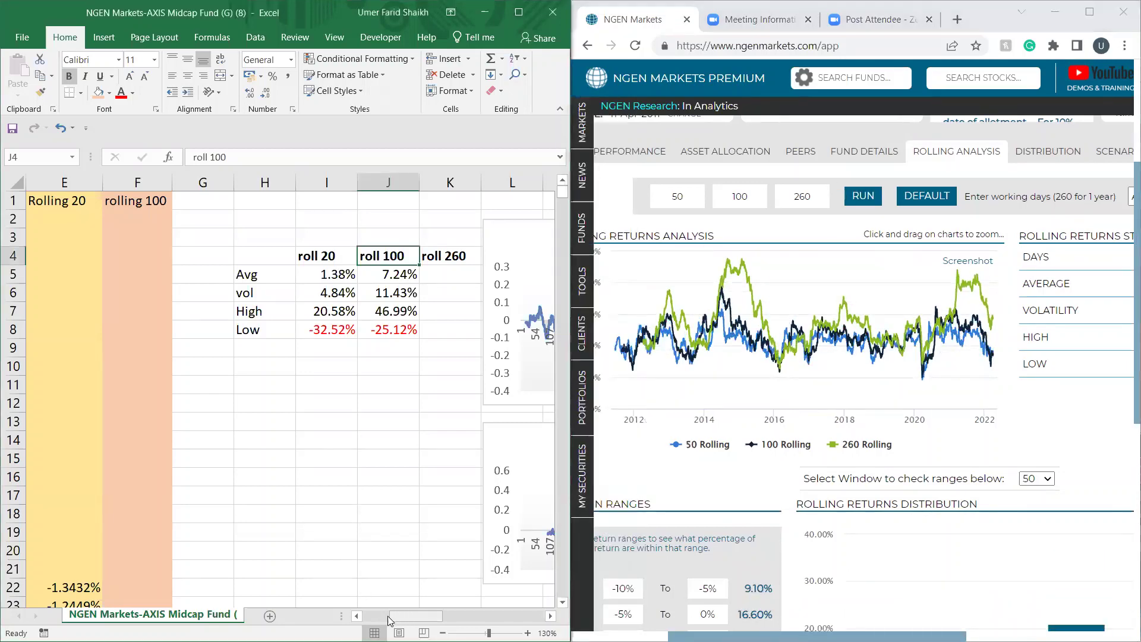
left_click_drag(402, 618, 385, 616)
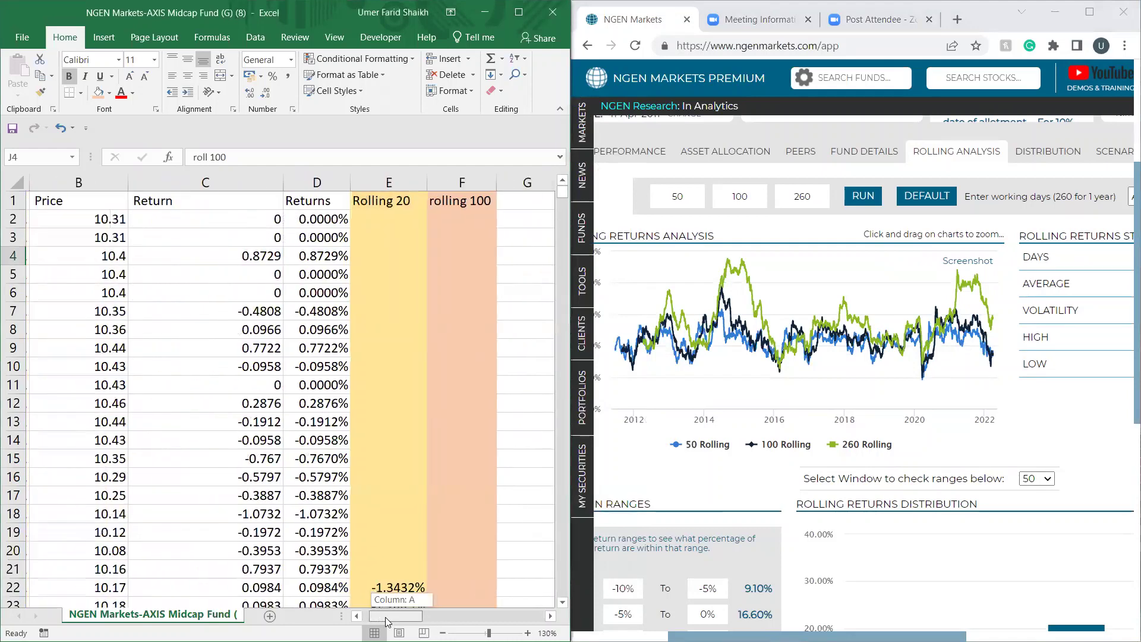
left_click(419, 205)
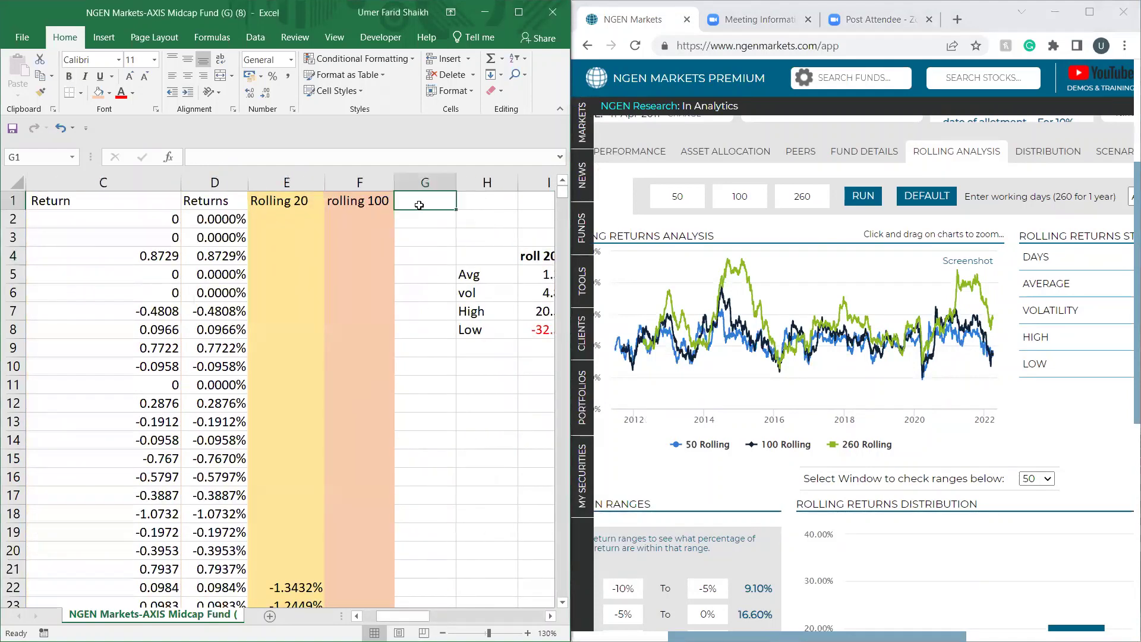
type("rolli")
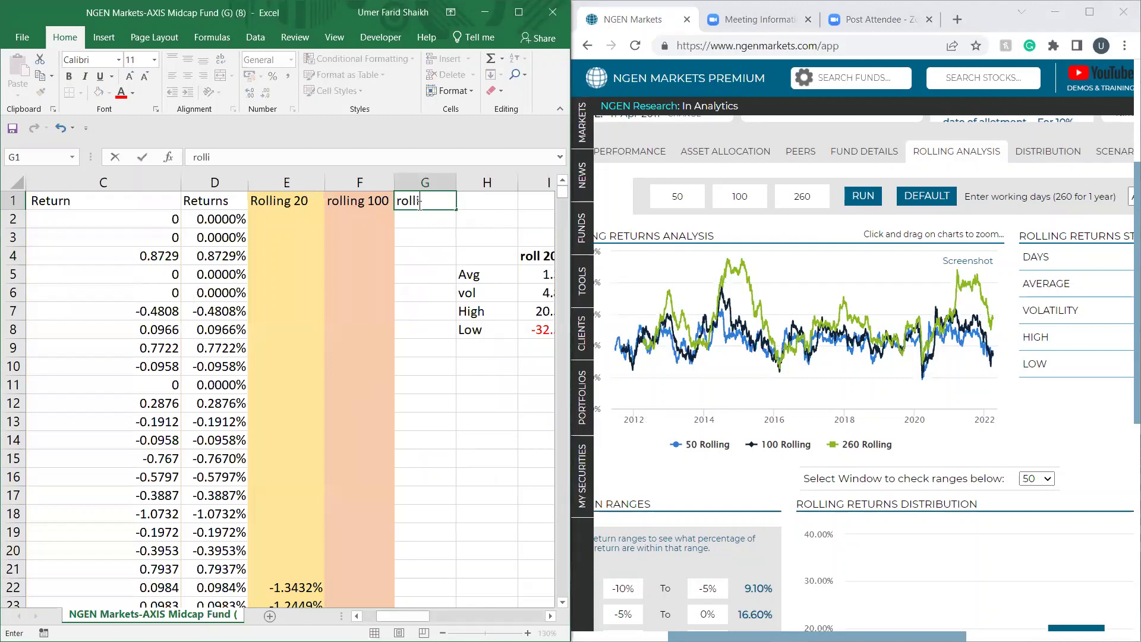
type("ng")
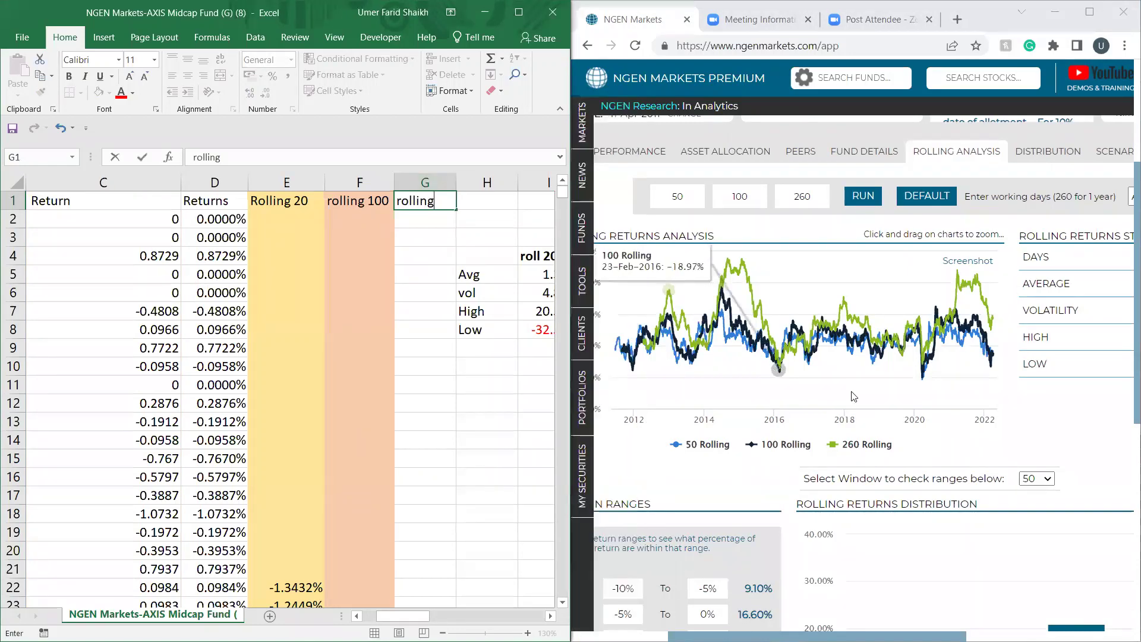
scroll(904, 622, "right", 5)
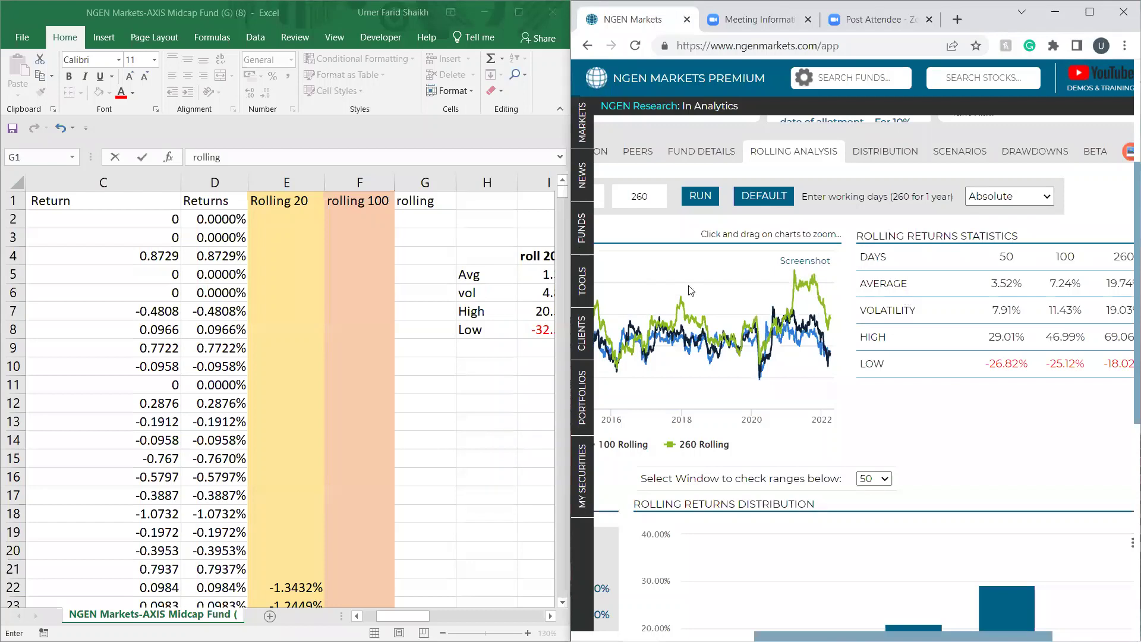
left_click(430, 200)
key("BackSpace")
key("BackSpace")
key("BackSpace")
key("BackSpace")
key("BackSpace")
key("BackSpace")
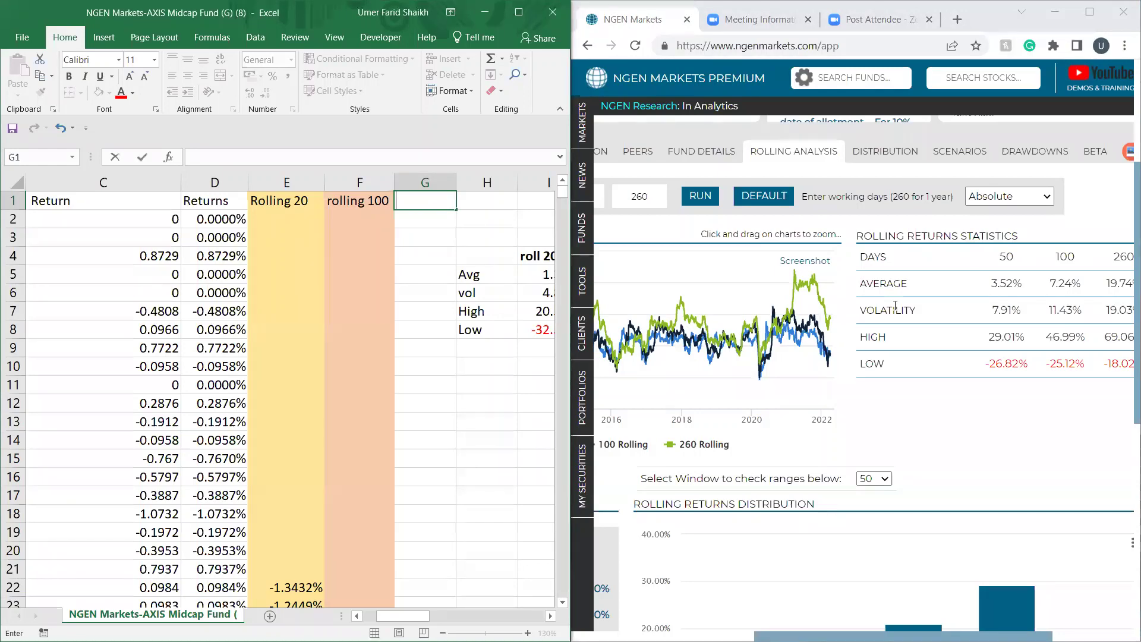
left_click(646, 186)
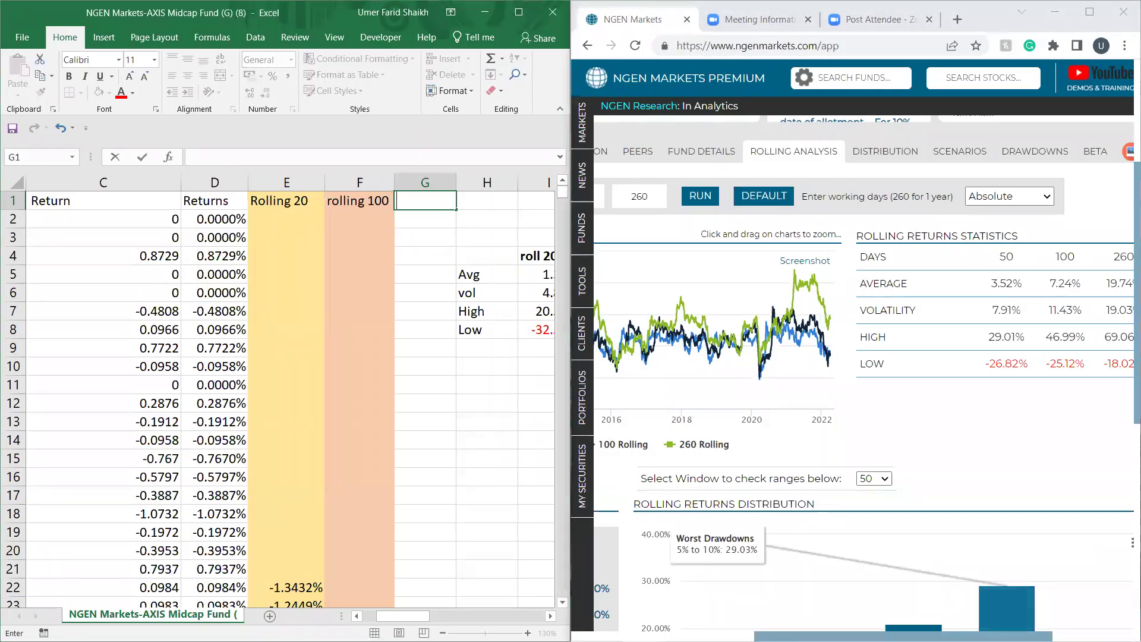
scroll(647, 186, "left", 4)
left_click(643, 189)
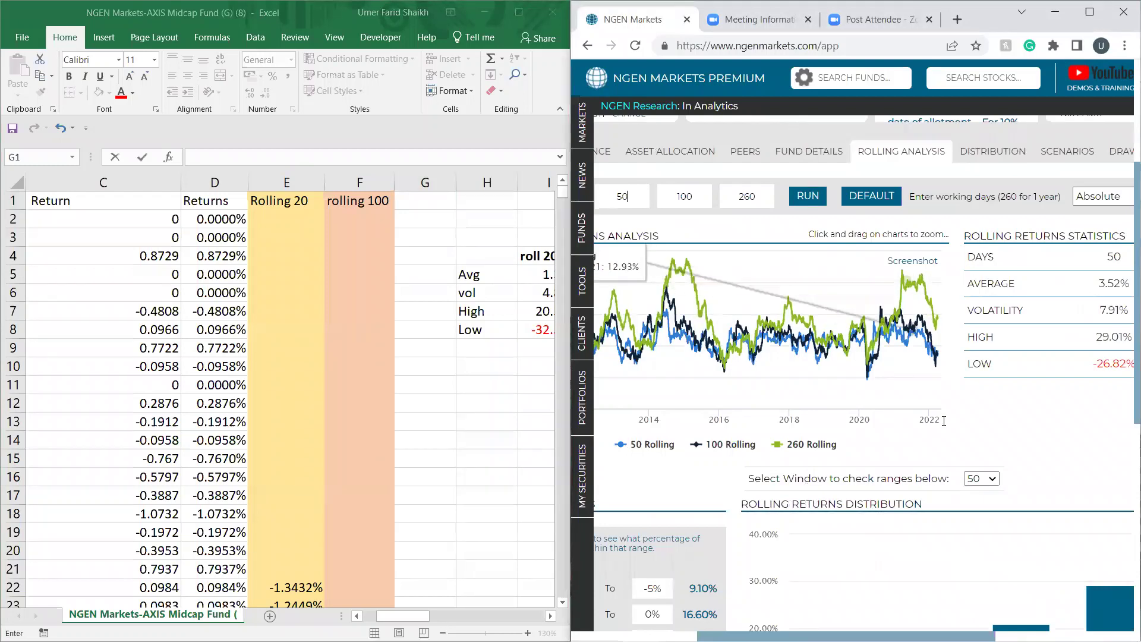
scroll(742, 564, "right", 3)
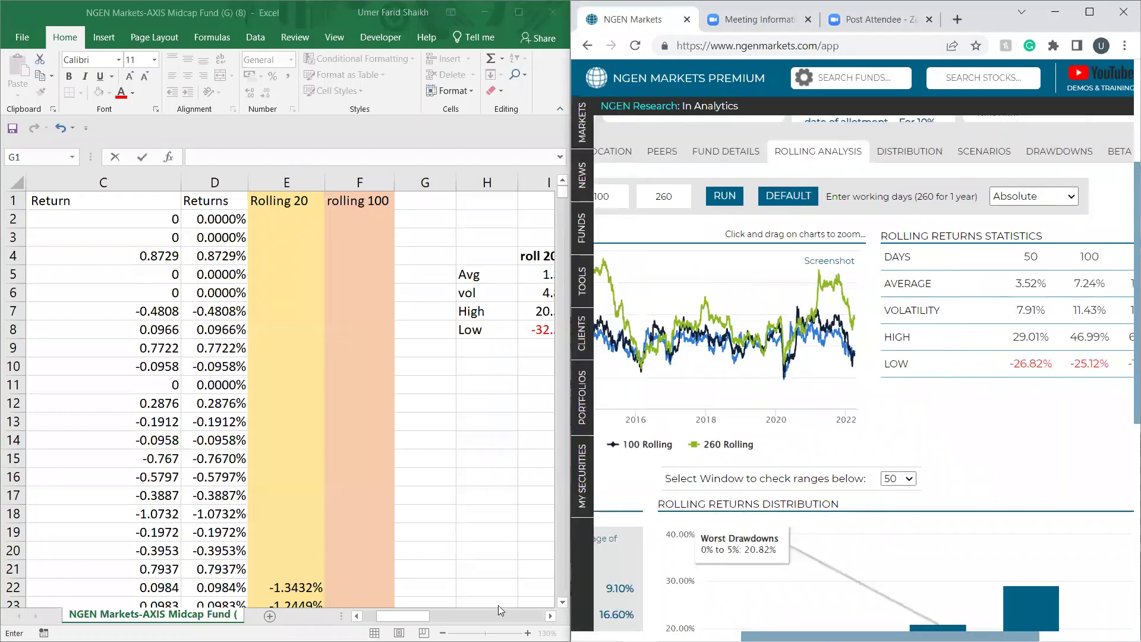
left_click(448, 618)
left_click(425, 494)
left_click(425, 532)
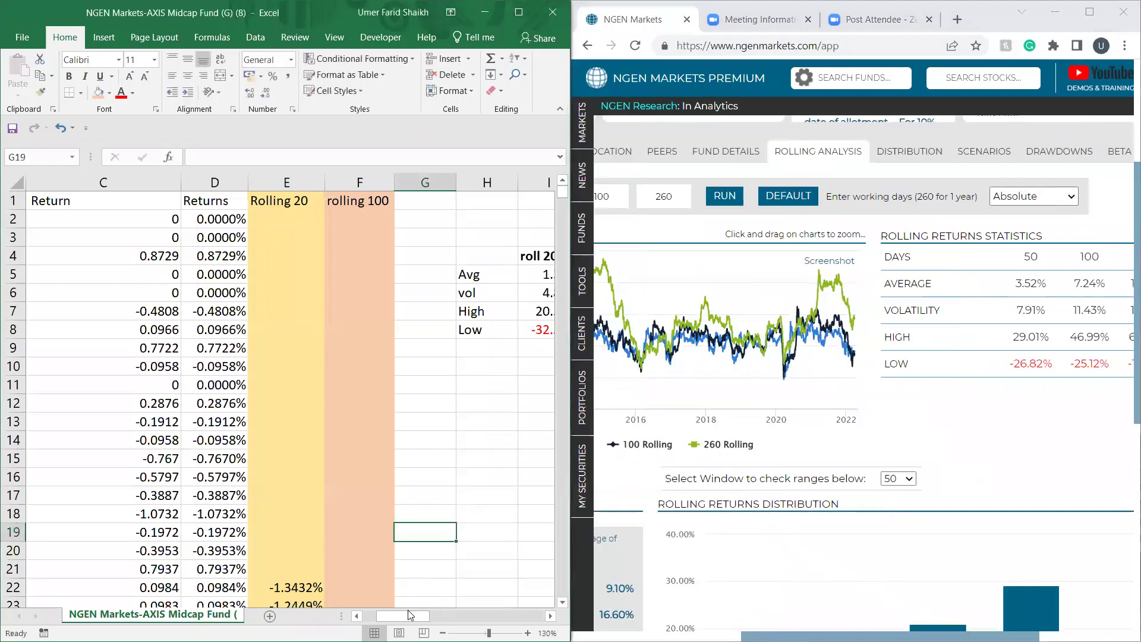
Step: Zoom the worksheet out to 100% and examine the Rolling 20 and rolling 100 charts beside the website's rolling returns chart
mouse_move(408, 615)
left_mouse_down()
mouse_move(432, 613)
mouse_move(422, 614)
left_mouse_up()
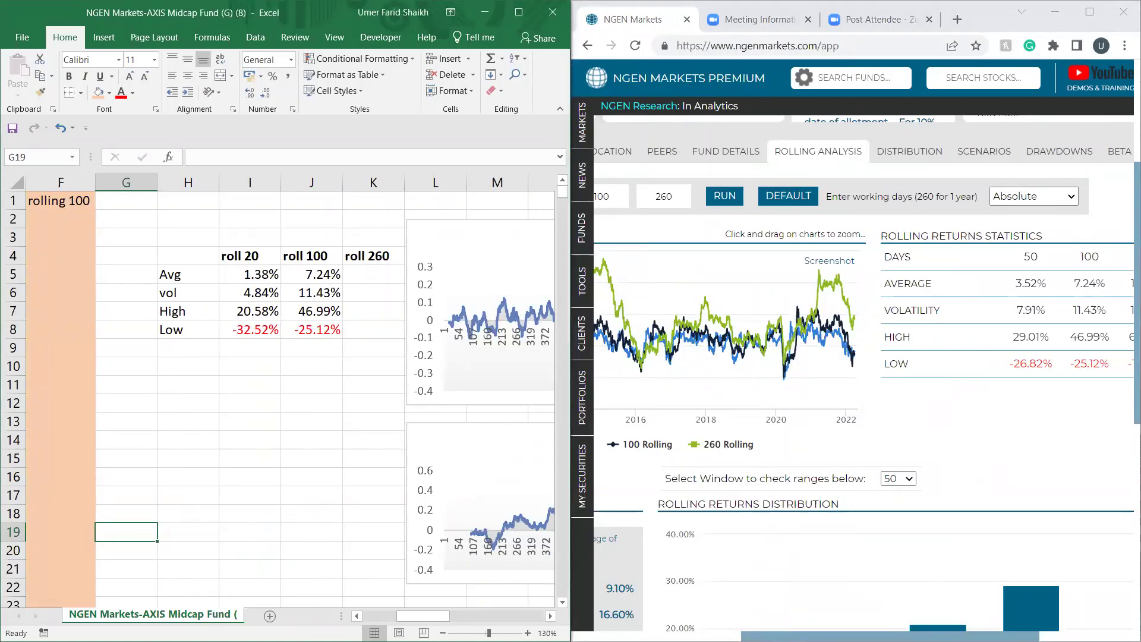
left_click_drag(405, 616, 453, 615)
scroll(410, 482, "down", 2, "ctrl")
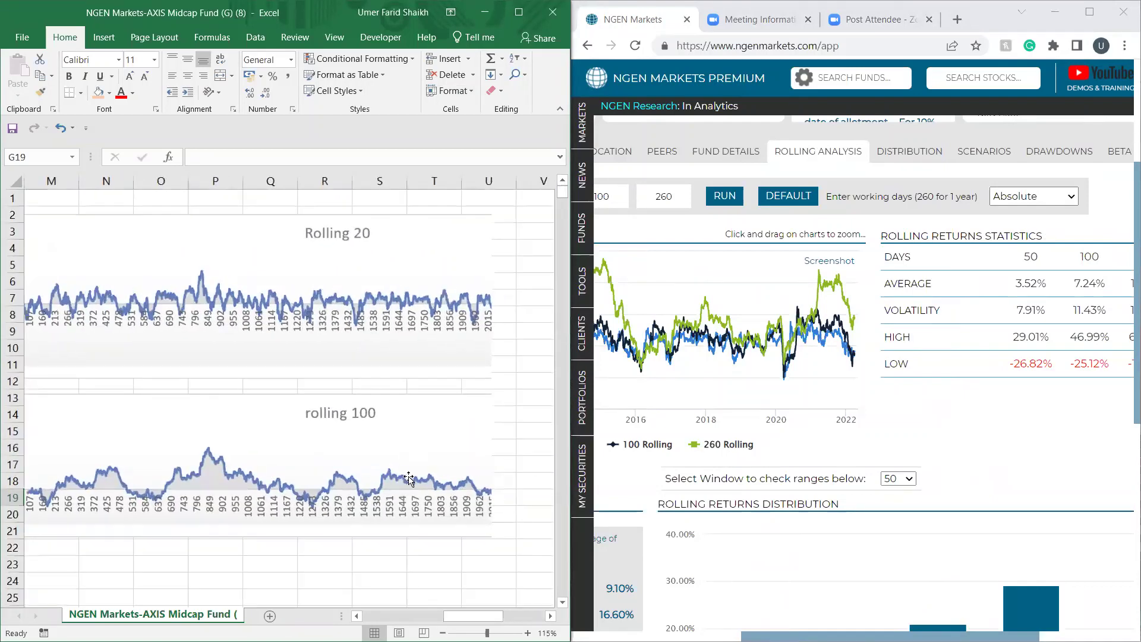
key("alt")
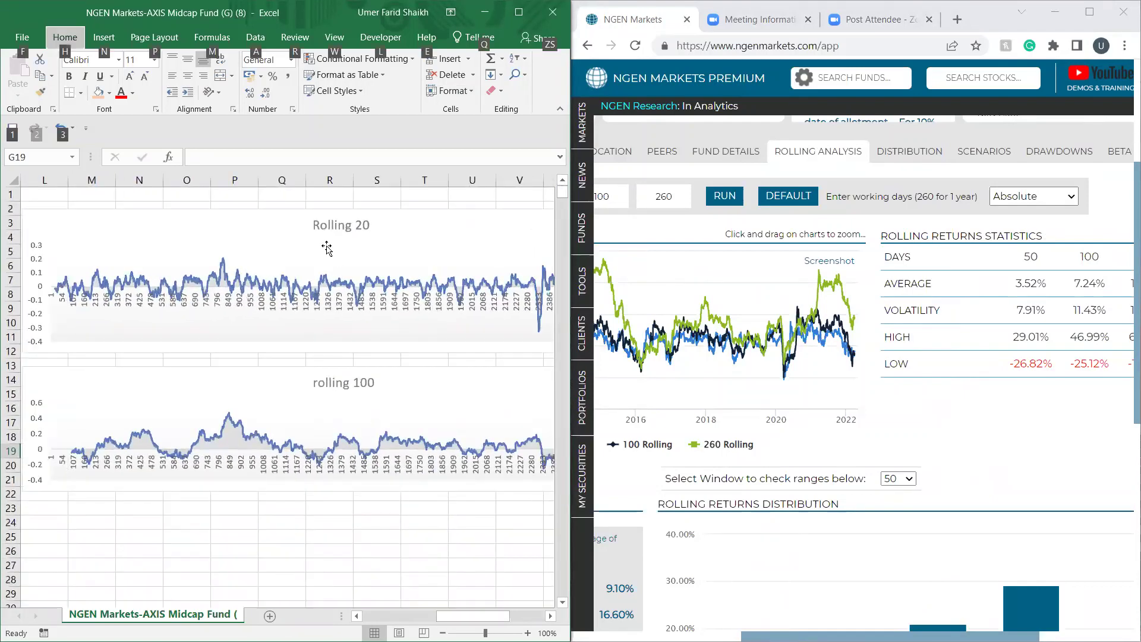
scroll(382, 290, "left", 5)
scroll(382, 290, "down", 1)
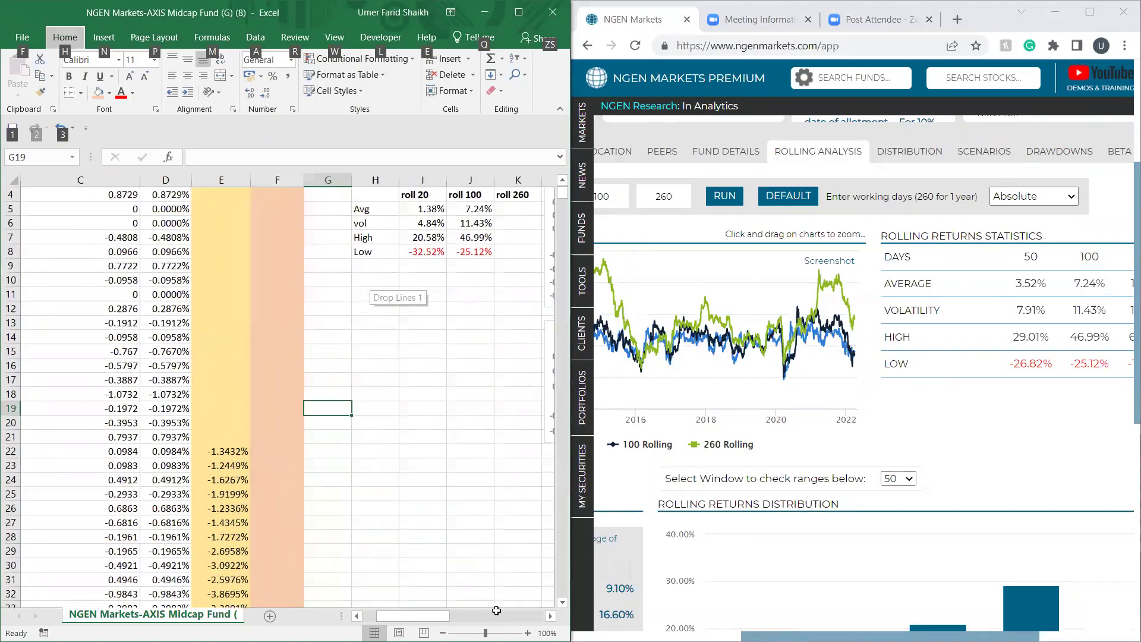
left_click_drag(446, 618, 499, 617)
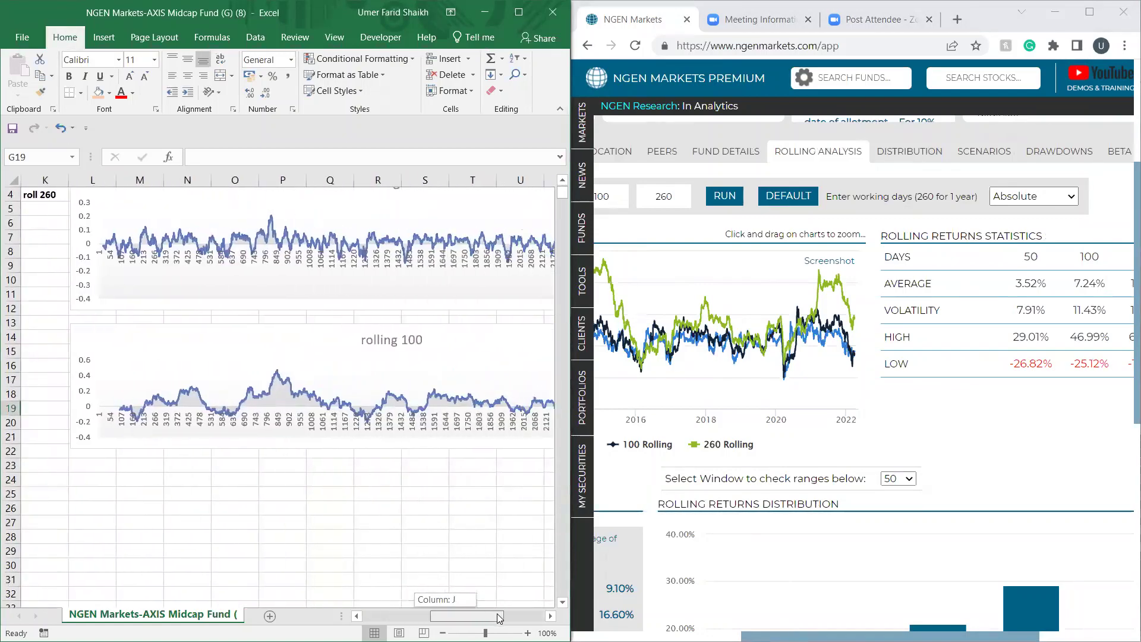
mouse_move(618, 401)
scroll(534, 295, "up", 1)
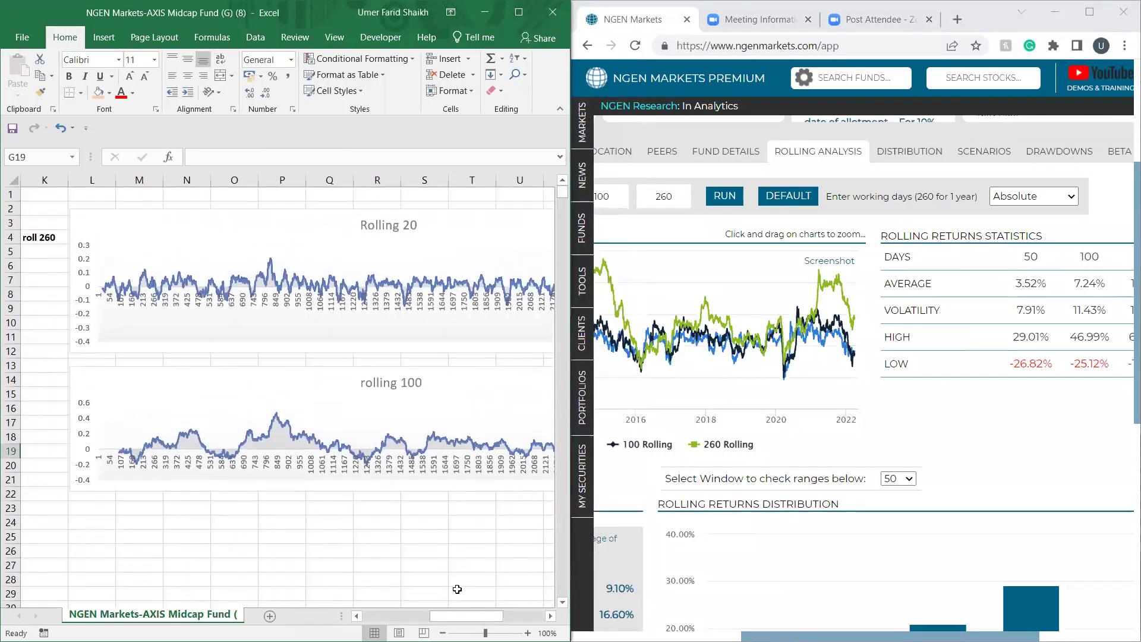
left_click_drag(461, 614, 475, 615)
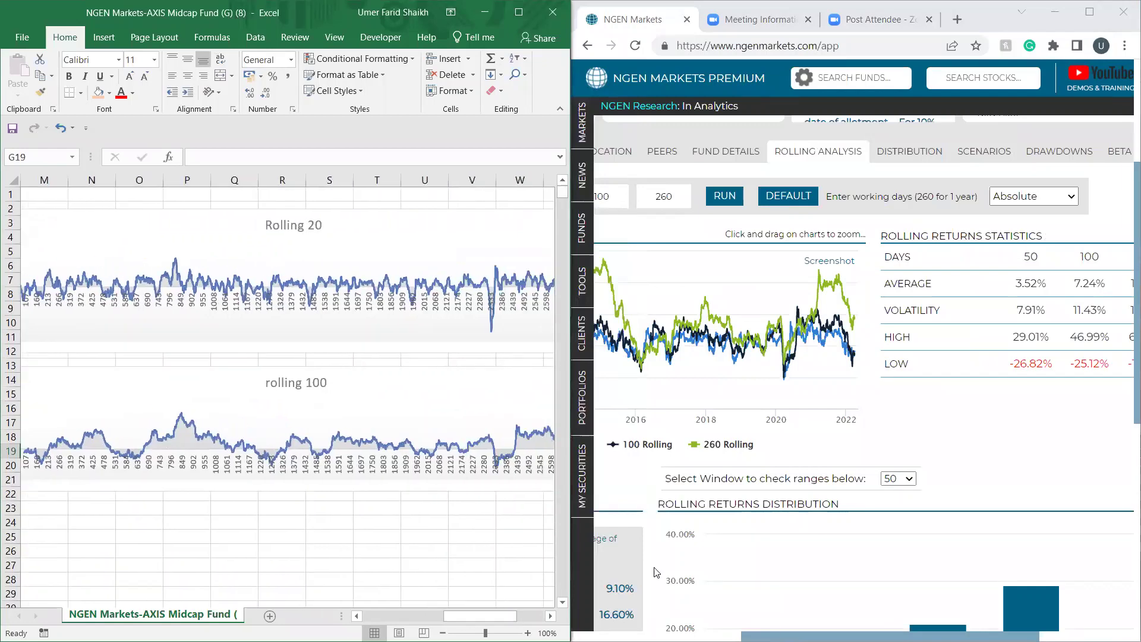
Step: Isolate the 50 Rolling series and the 100 Rolling series in turn in the website's chart to compare them with the workbook's charts
left_click(974, 453)
scroll(841, 616, "left", 5)
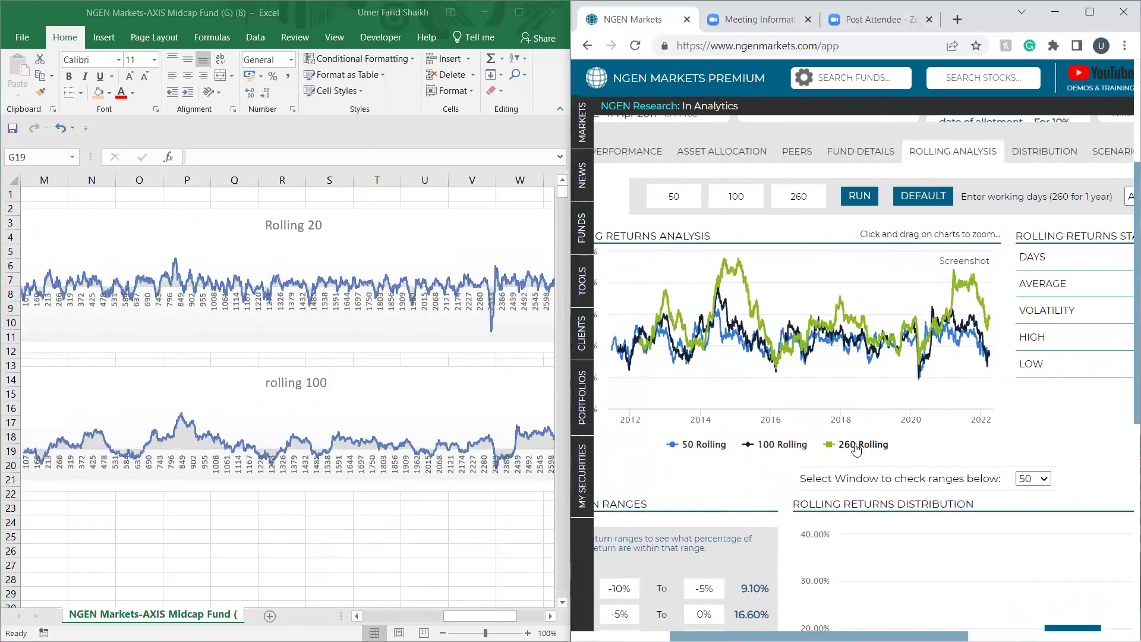
left_click(858, 447)
left_click(780, 447)
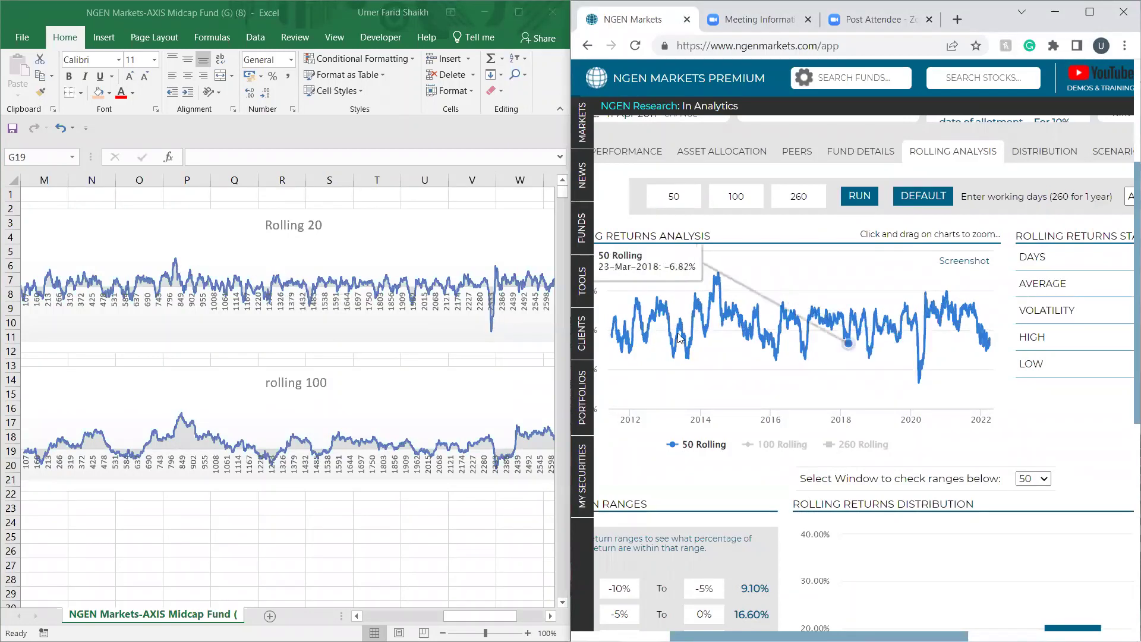
left_click(350, 215)
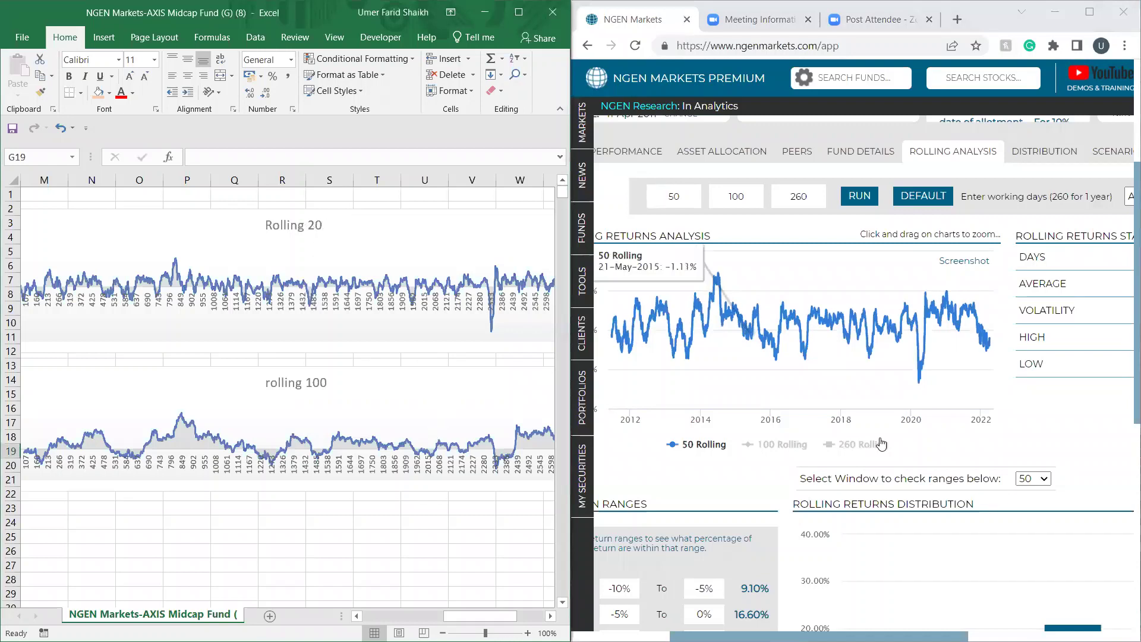
left_click(700, 450)
left_click(767, 444)
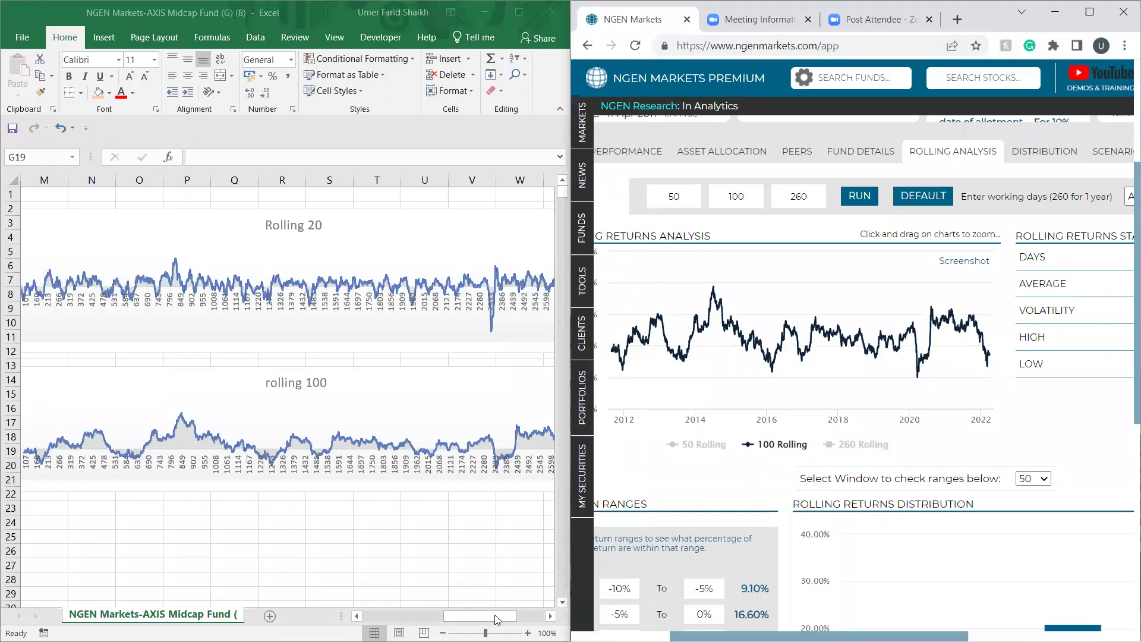
Step: Maximize the Excel window and look through the Rolling 20 and rolling 100 columns down to where the 100-day values start
left_click_drag(498, 616, 372, 618)
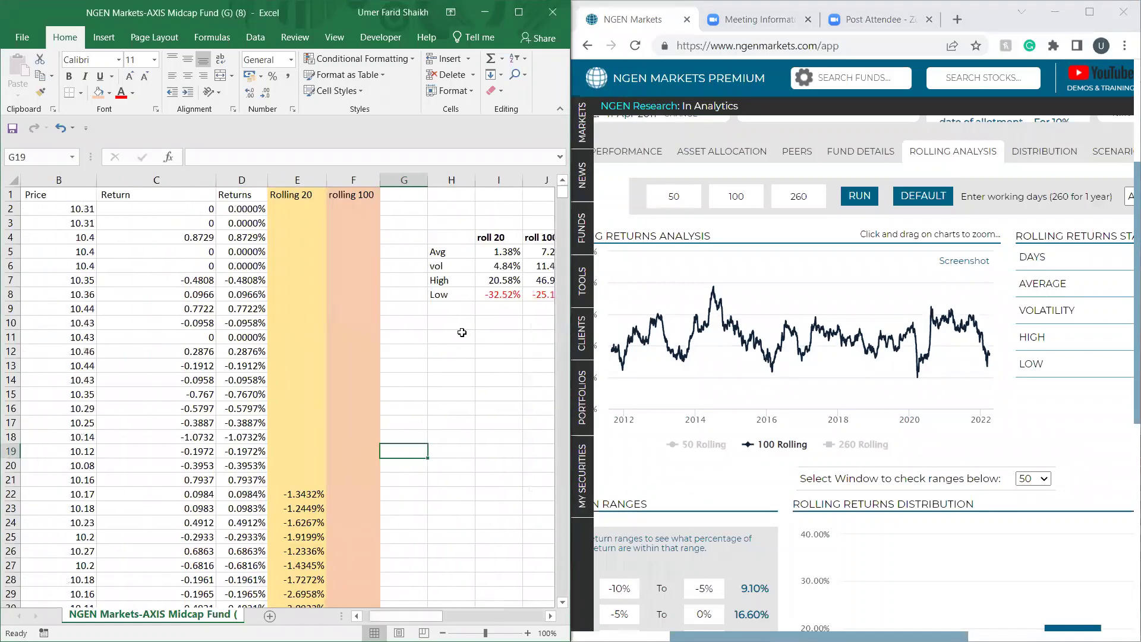
left_click(518, 12)
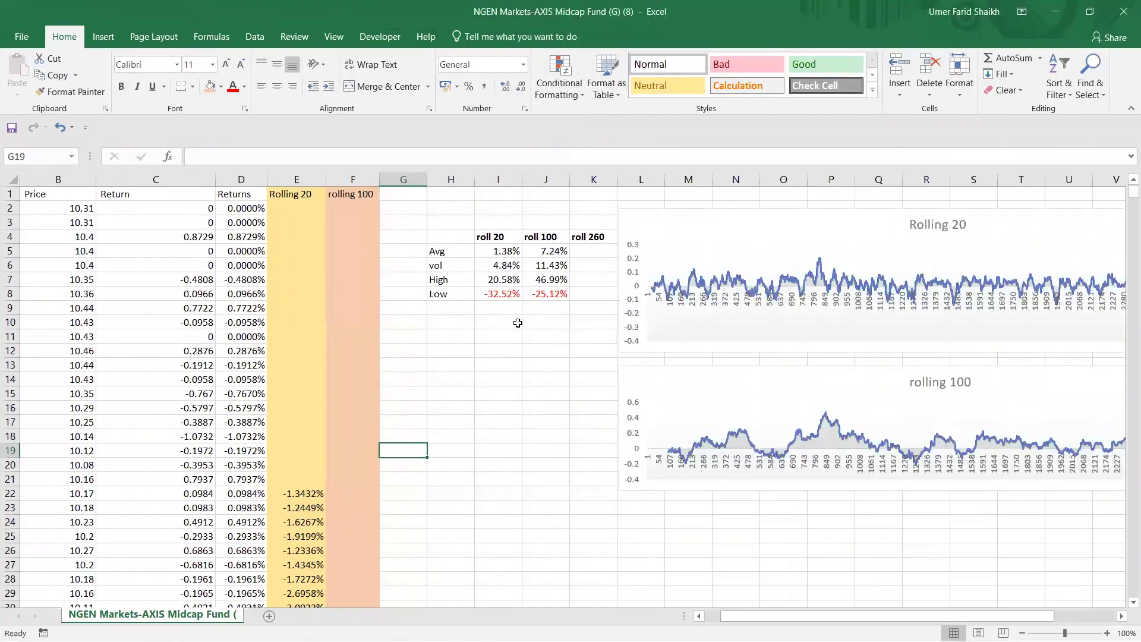
scroll(509, 291, "down", 19)
scroll(510, 290, "down", 8)
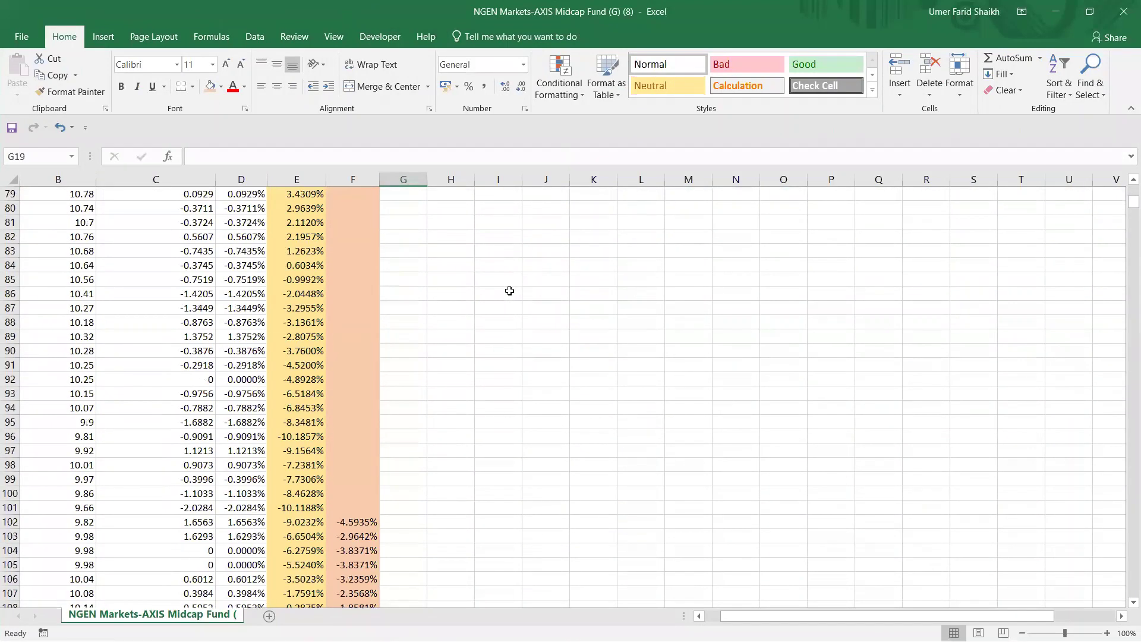
scroll(509, 290, "up", 20)
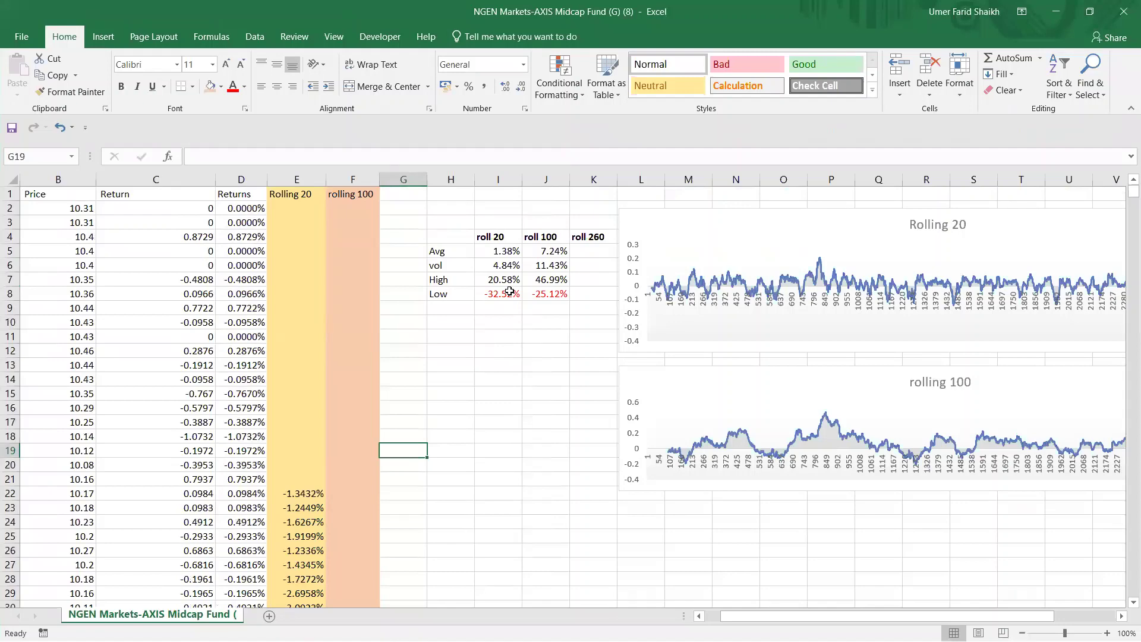
left_click(410, 479)
scroll(410, 475, "down", 2)
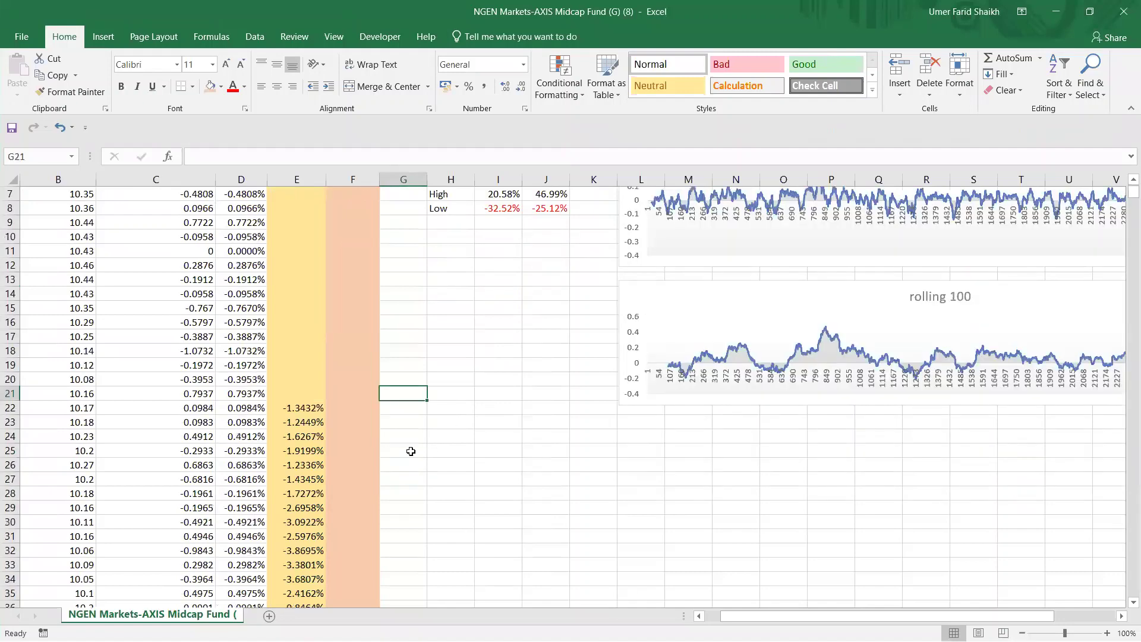
left_click(413, 411)
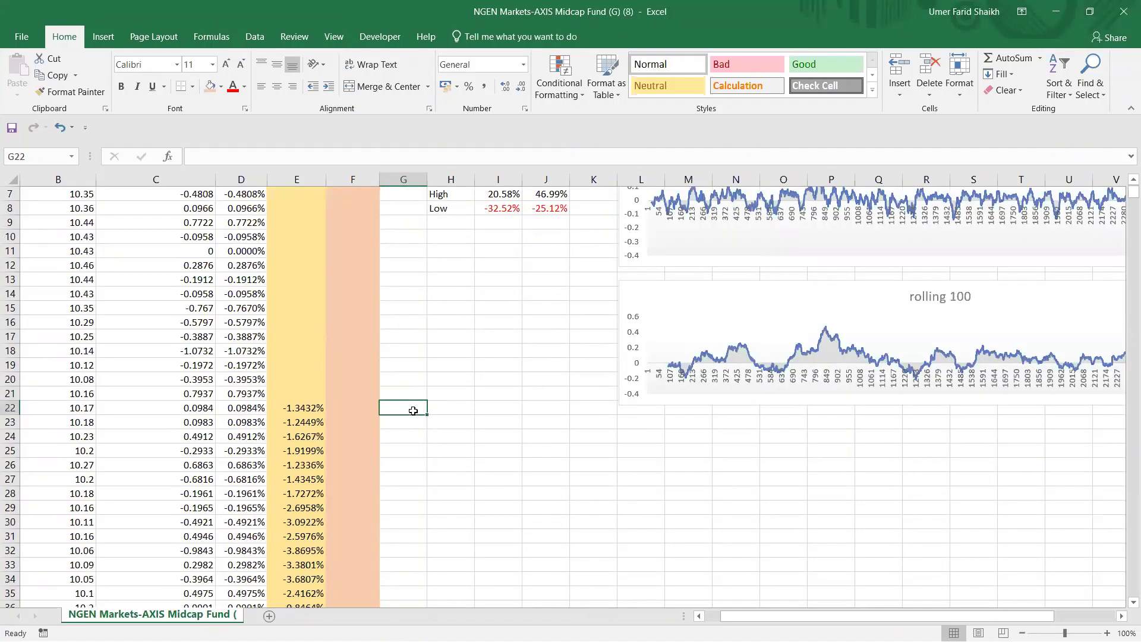
scroll(410, 426, "up", 2)
scroll(409, 437, "down", 1)
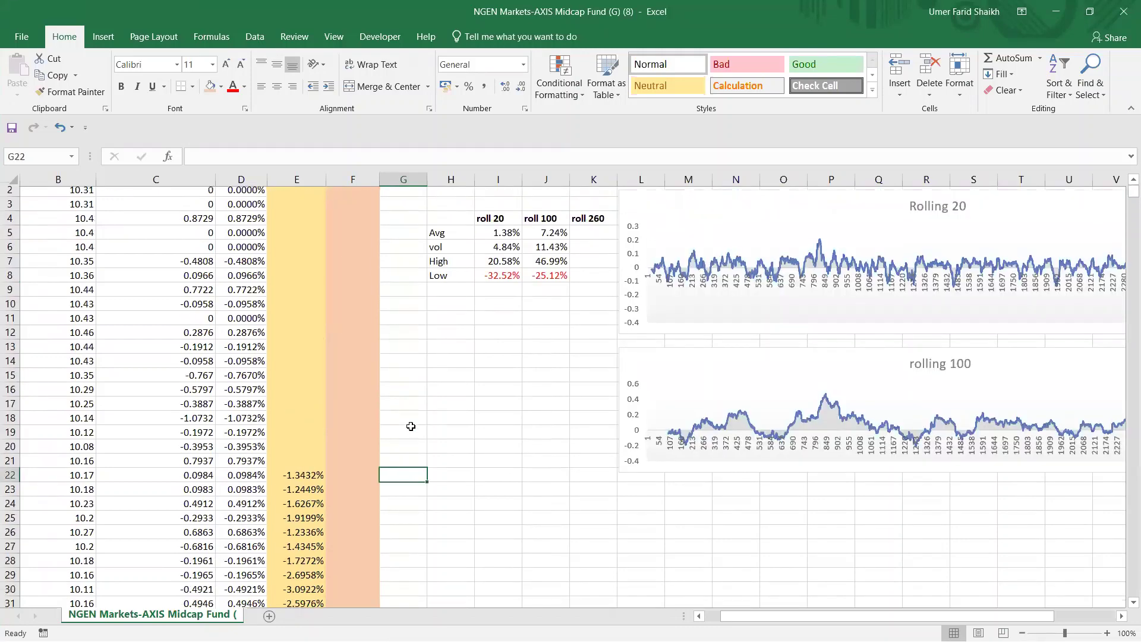
left_click(407, 437)
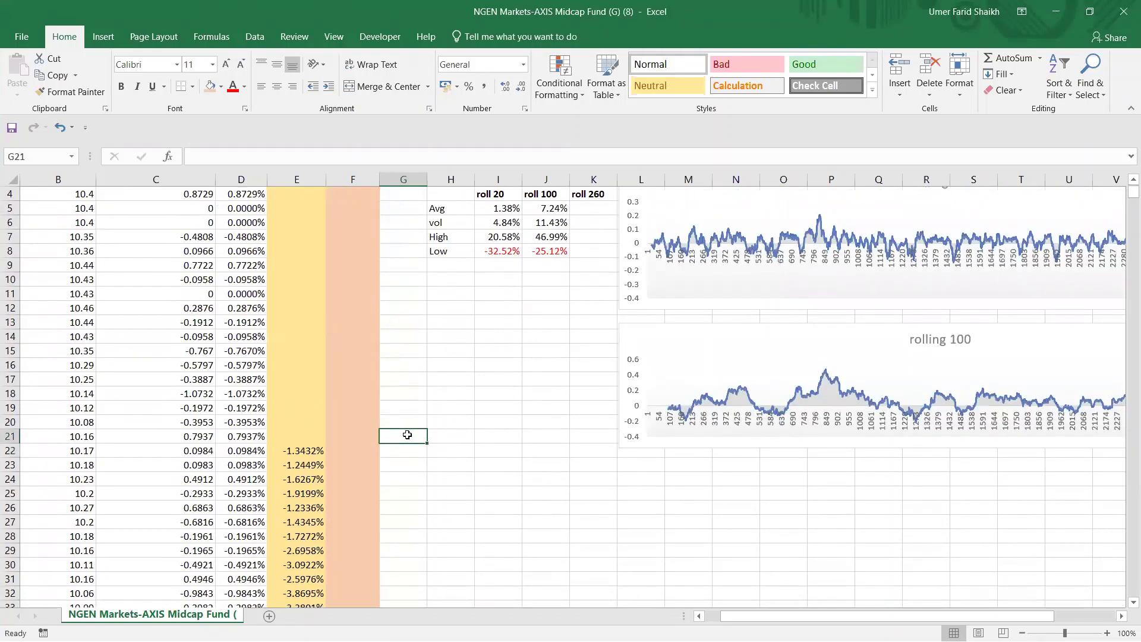
scroll(407, 437, "up", 1)
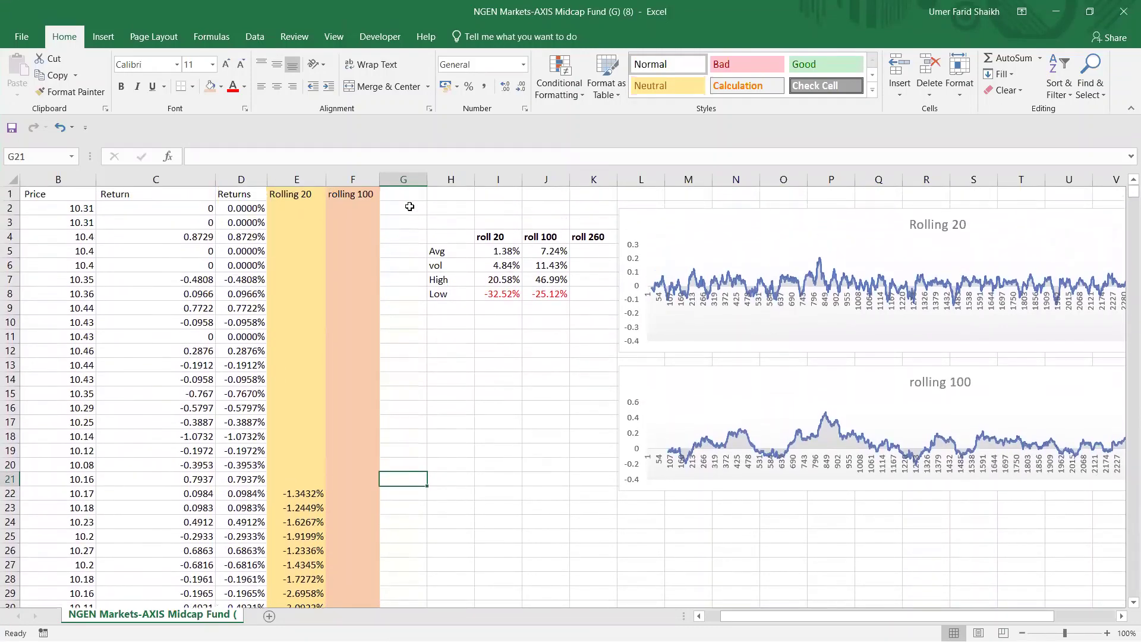
left_click(407, 463)
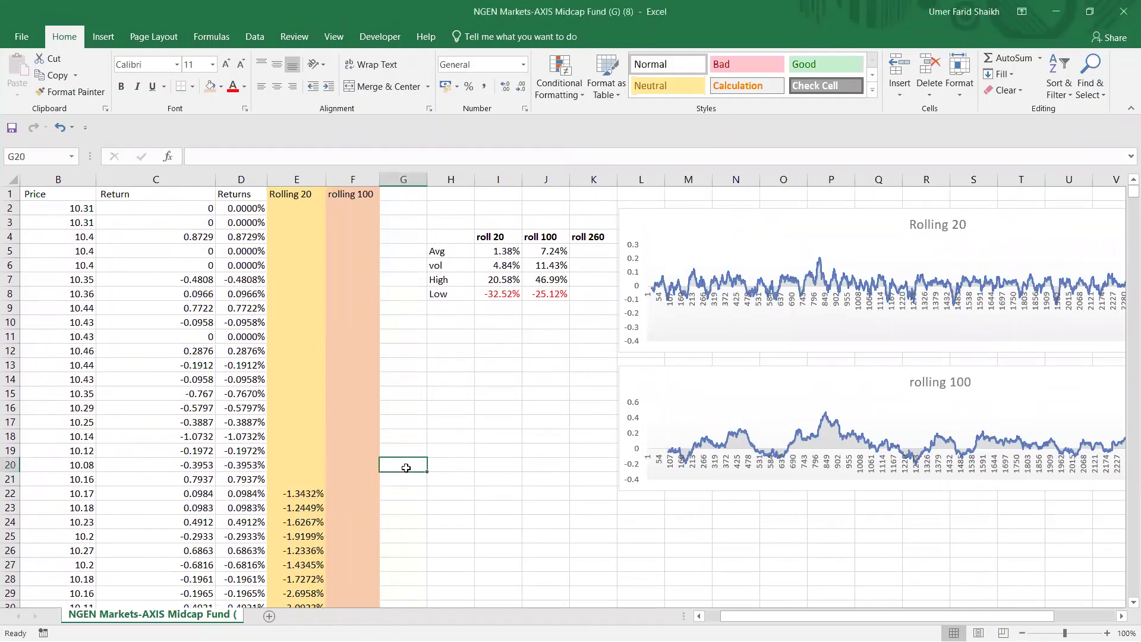
Step: Enter the label P2P in cell G20
type("P")
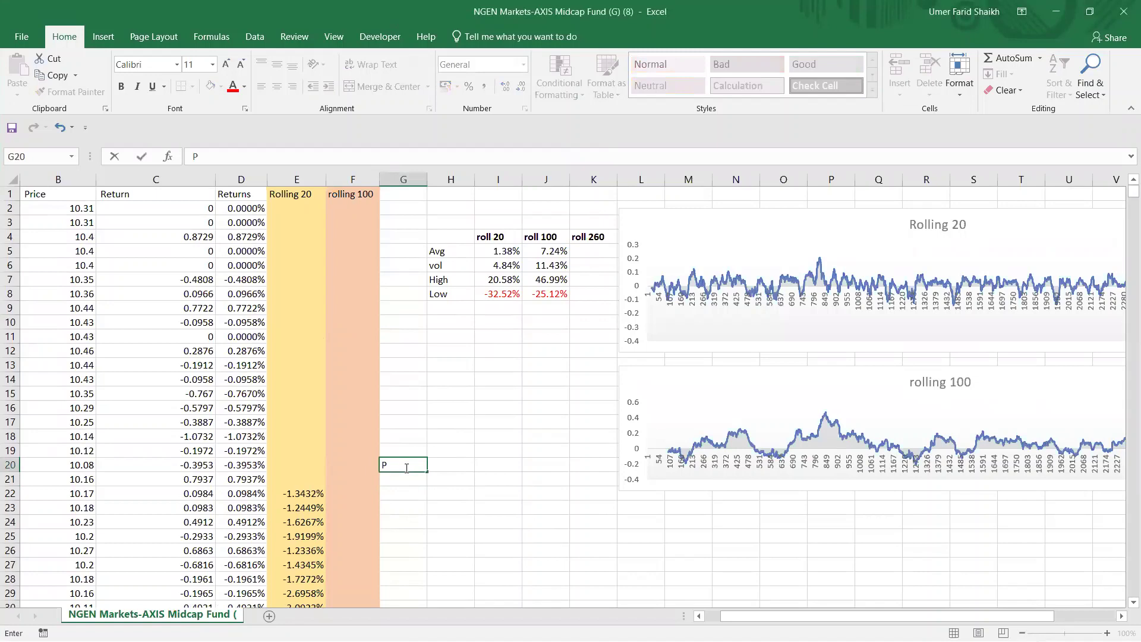
type("2p")
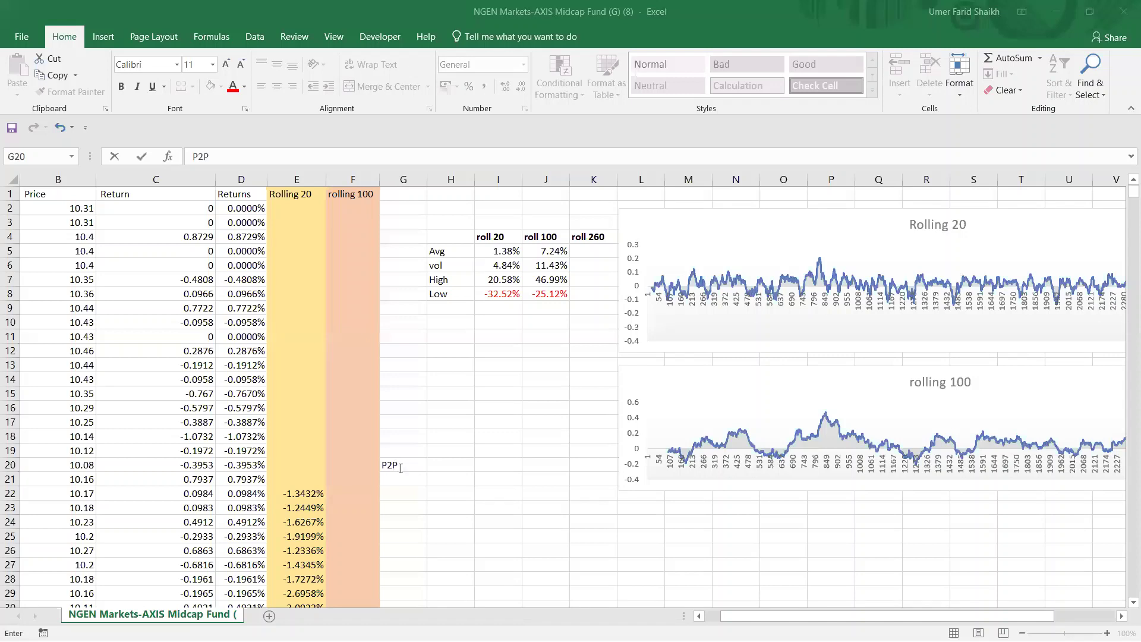
key("ctrl+Return")
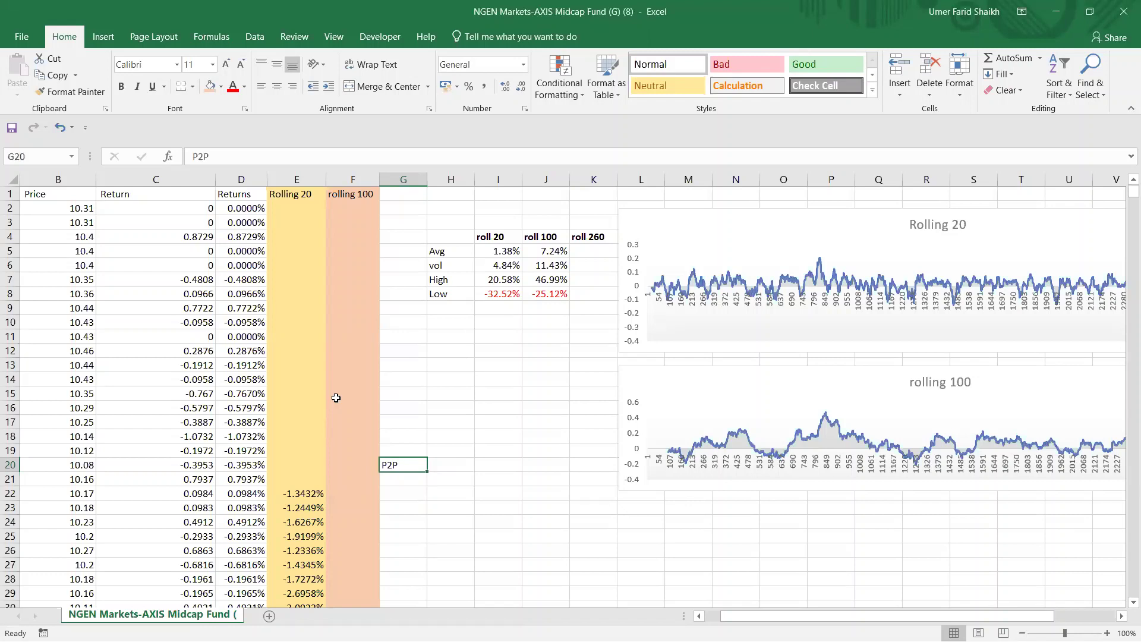
Step: Highlight the Rolling 20 and rolling 100 columns together to point out the summed rolling returns
left_click(299, 179)
left_click(337, 180)
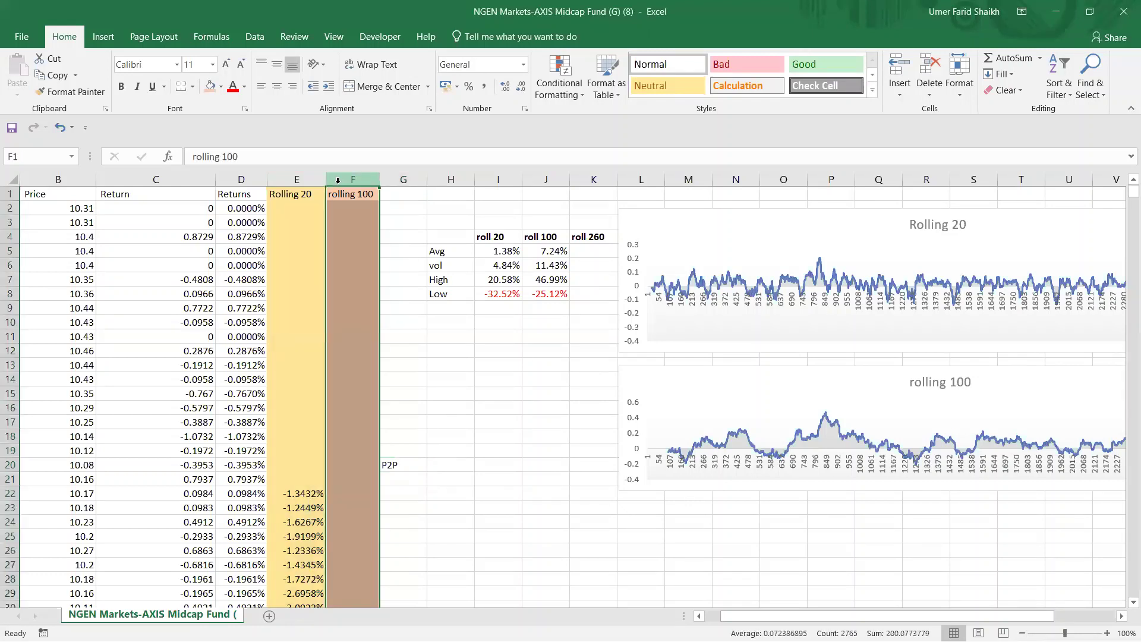
left_click(299, 179, "shift")
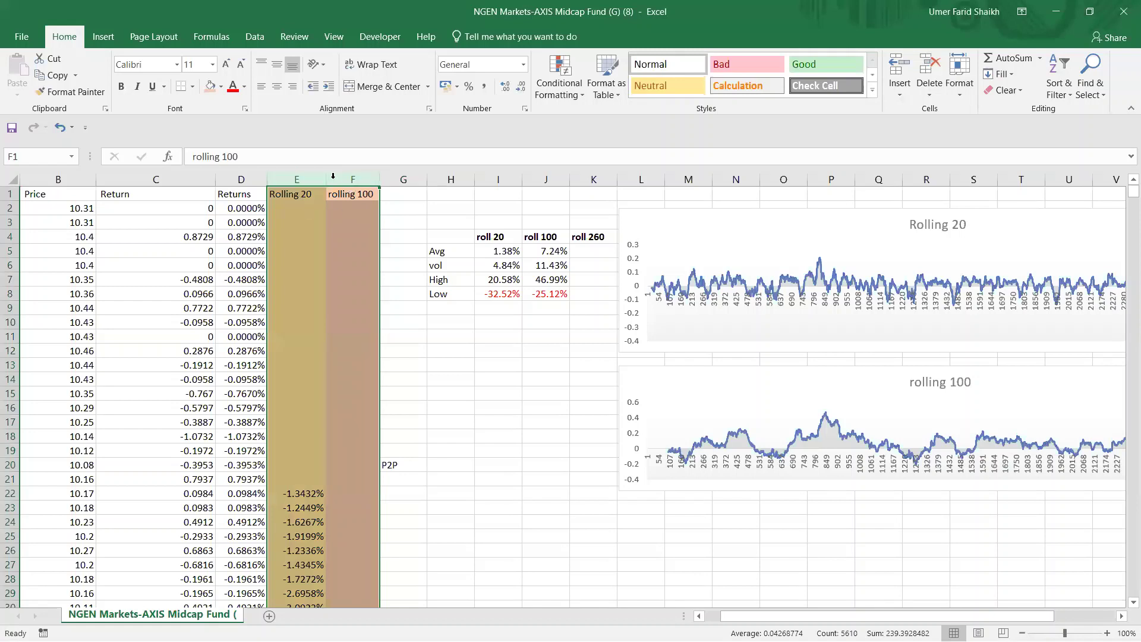
Step: Make the P2P label bold and move it from G20 to G21
left_click(416, 463)
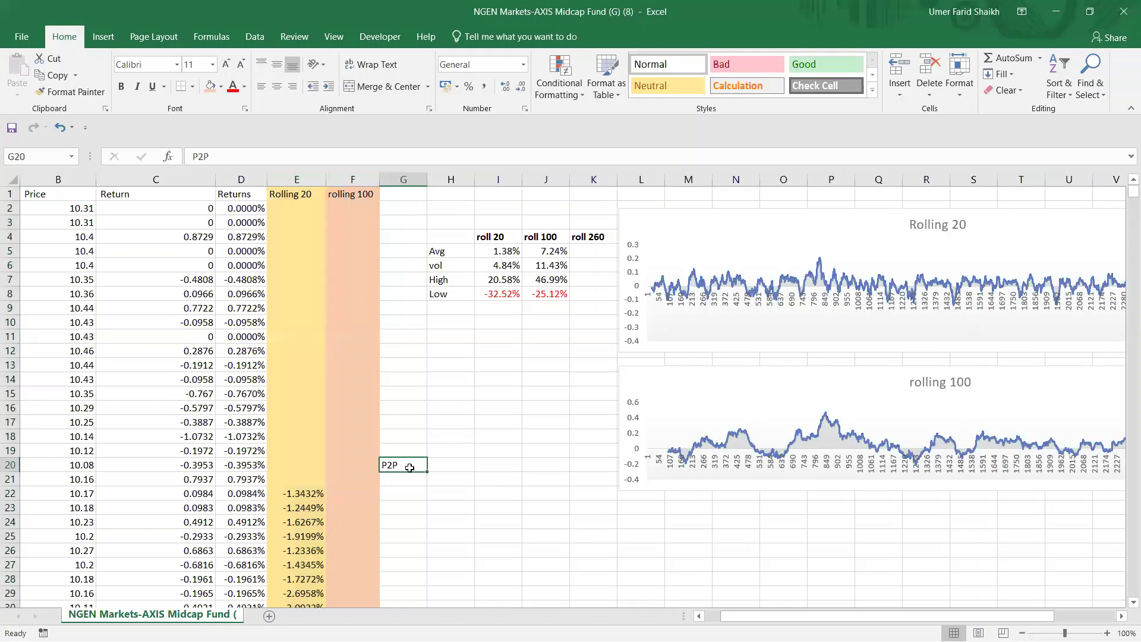
key("ctrl+b")
scroll(321, 395, "down", 2)
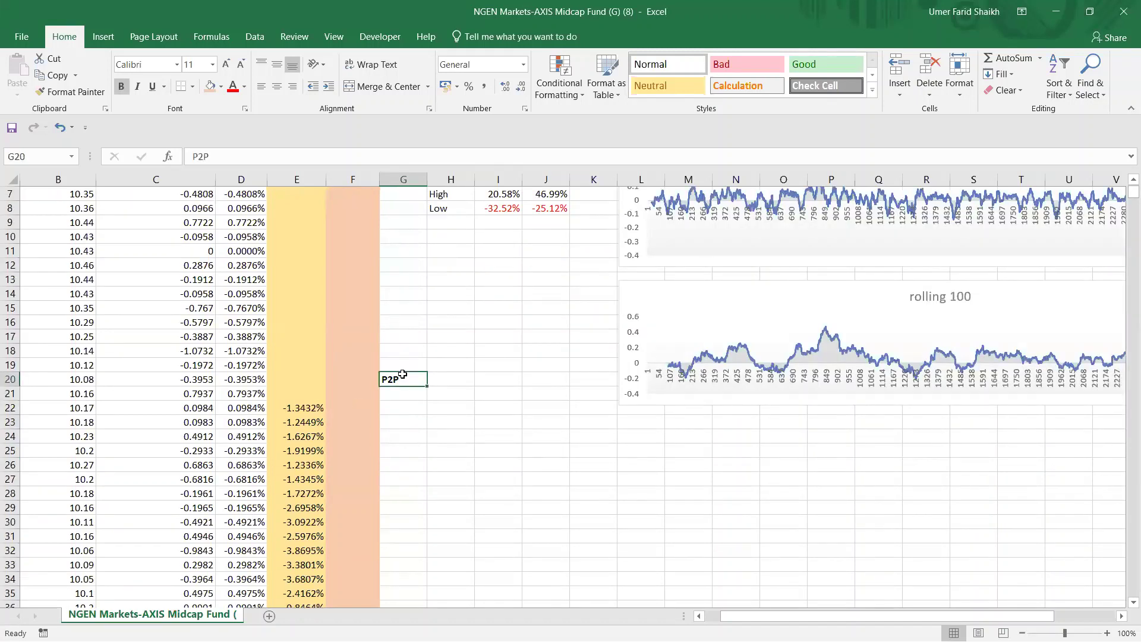
key("ctrl+x")
left_click(397, 395)
key("ctrl+v")
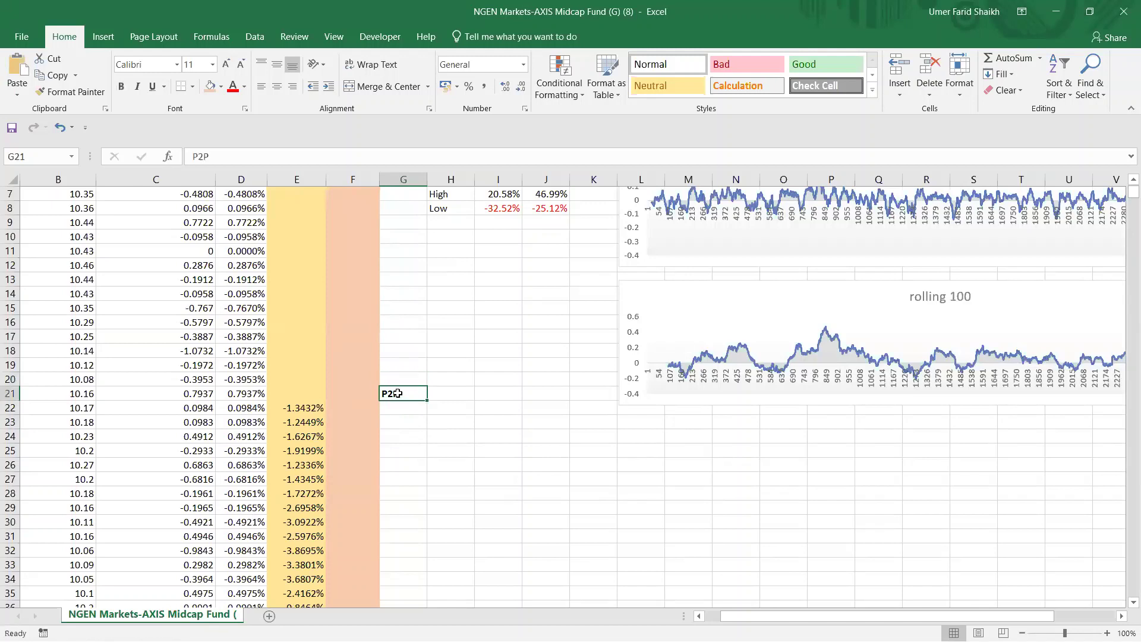
Step: Try to calculate the point-to-point return in G23 from the Return column with =C23/C3-1
left_click(404, 421)
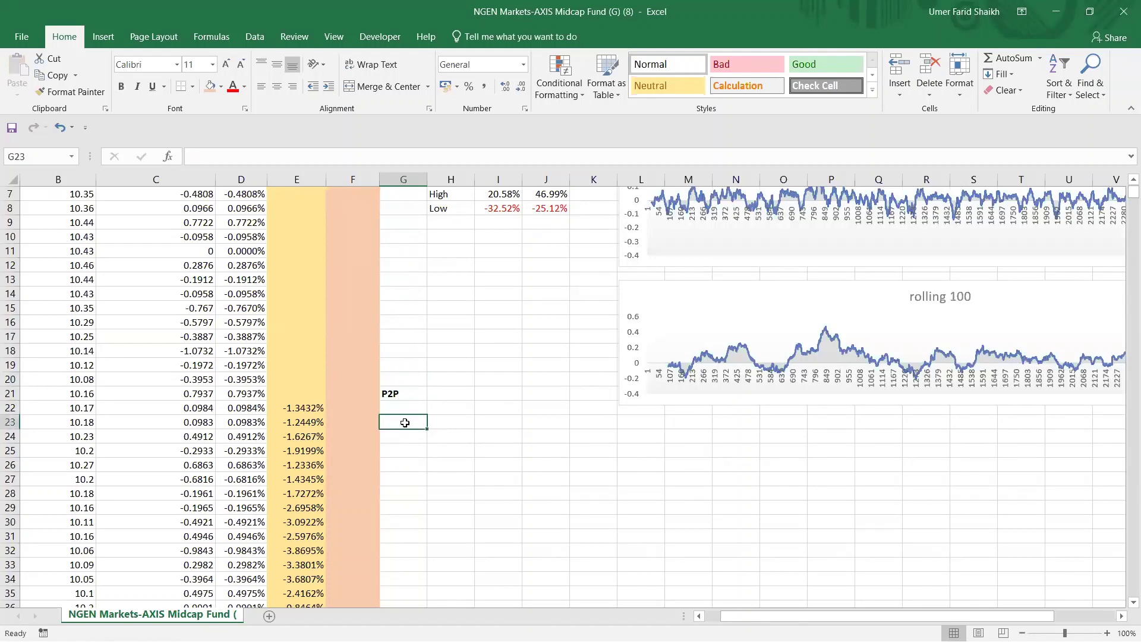
type("=")
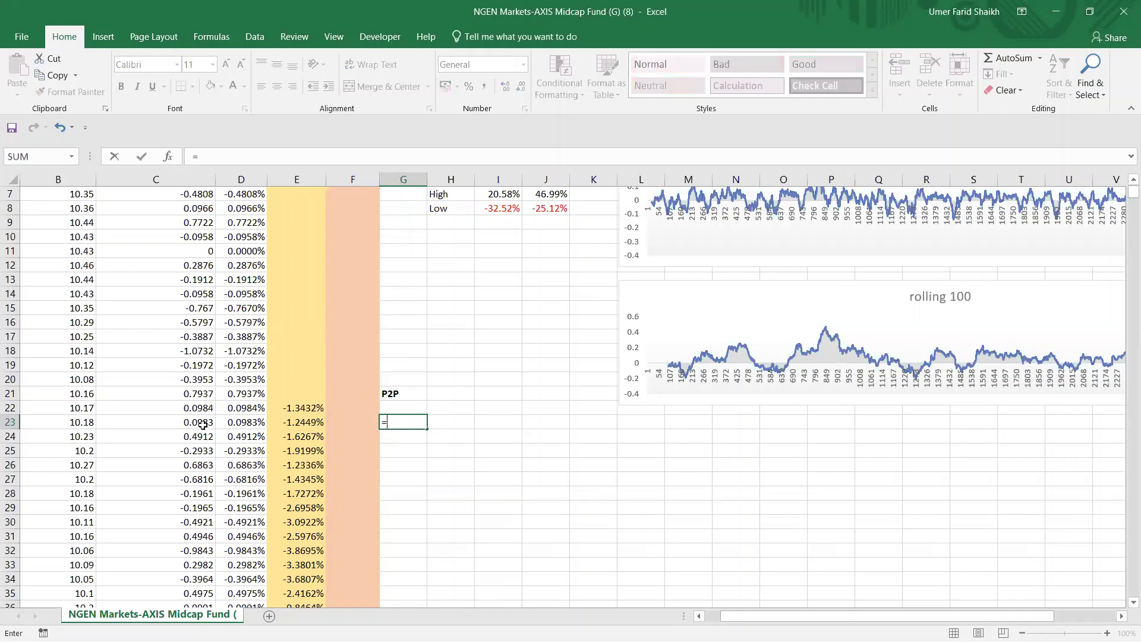
scroll(203, 425, "up", 2)
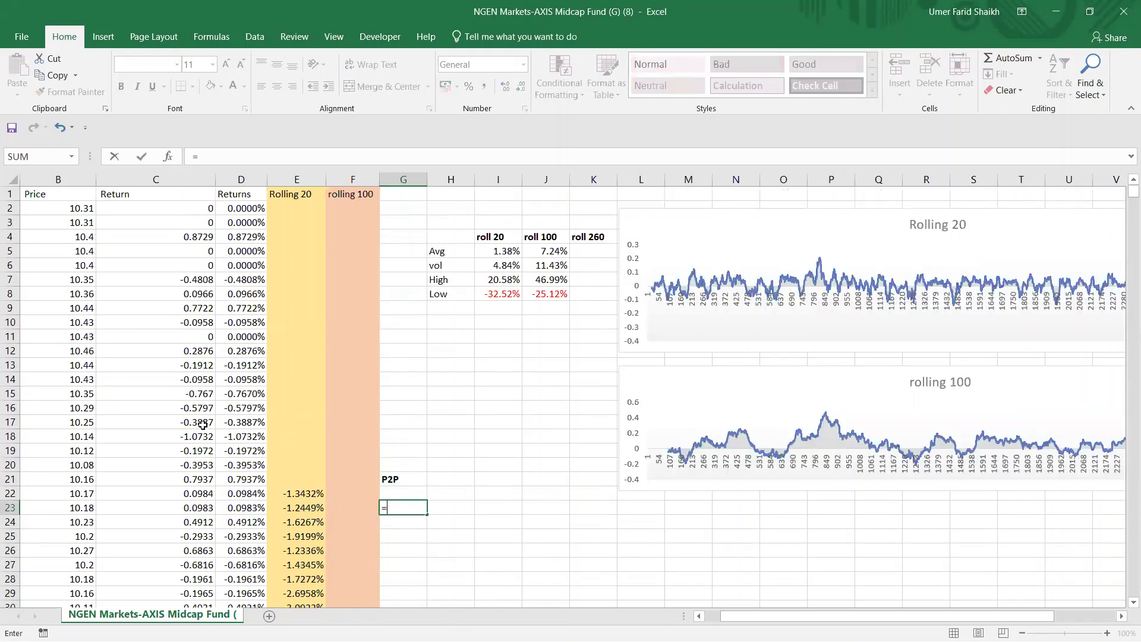
left_click(198, 512)
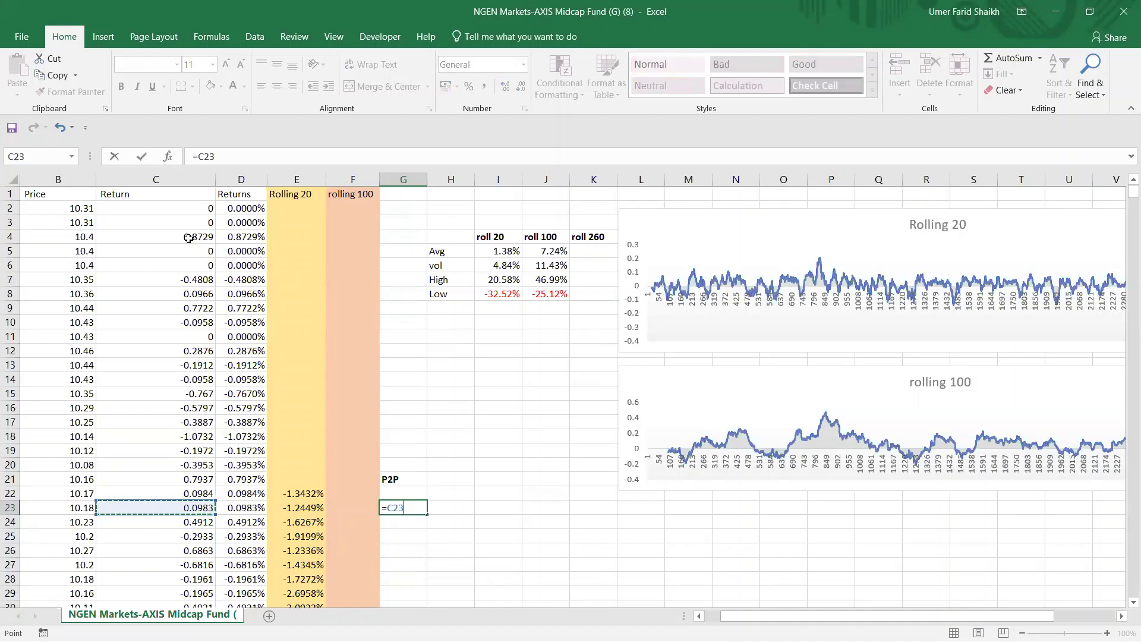
type("?")
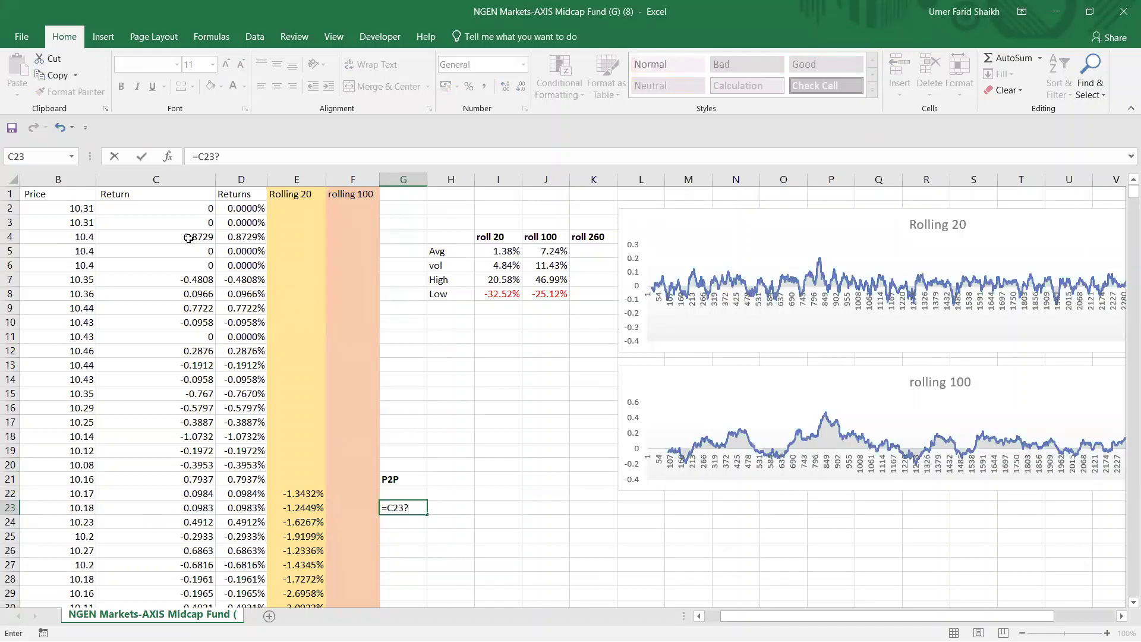
key("BackSpace")
type("/")
left_click(188, 237)
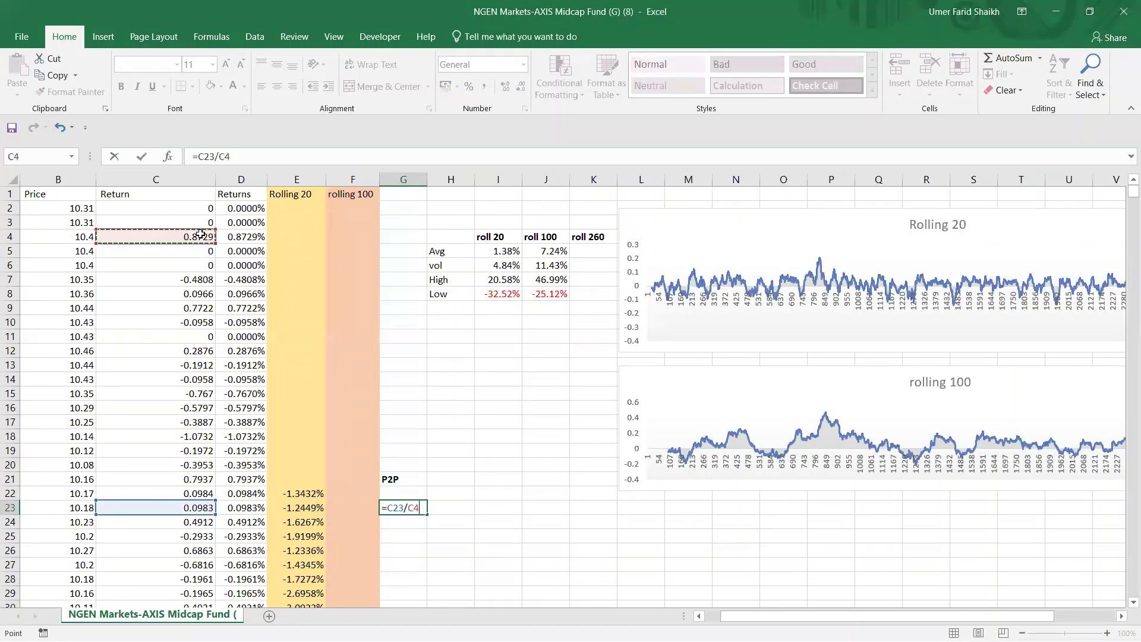
left_click(201, 223)
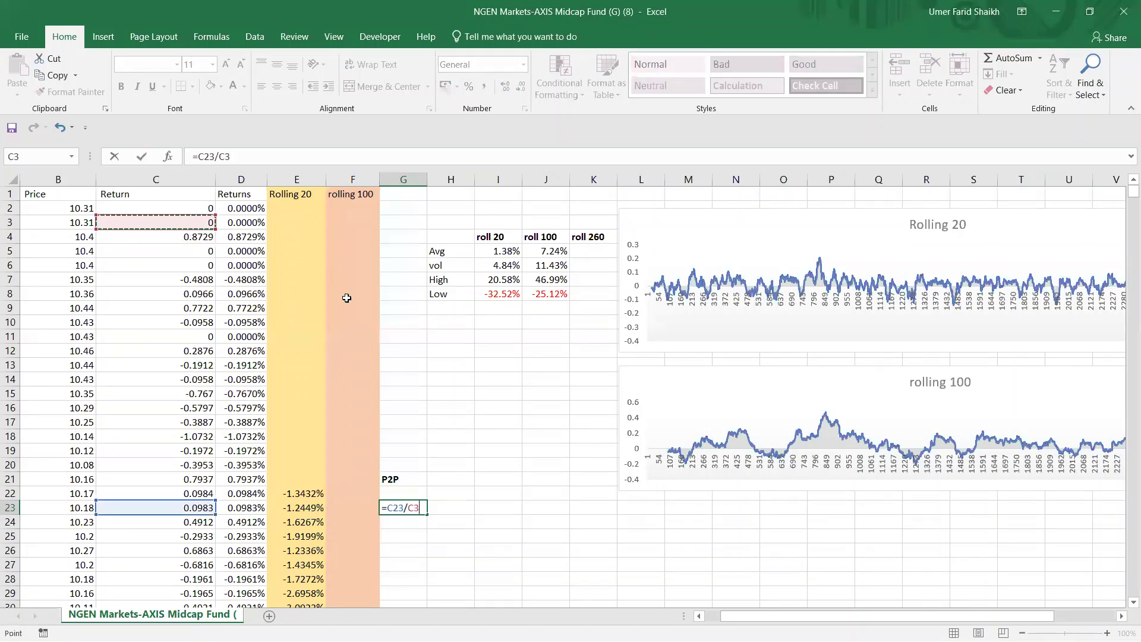
type("-1")
key("Return")
left_click_drag(201, 225, 213, 470)
Step: Replace the formula in G23 with =B23/B3-1 so the point-to-point return uses the Price column
left_click(399, 508)
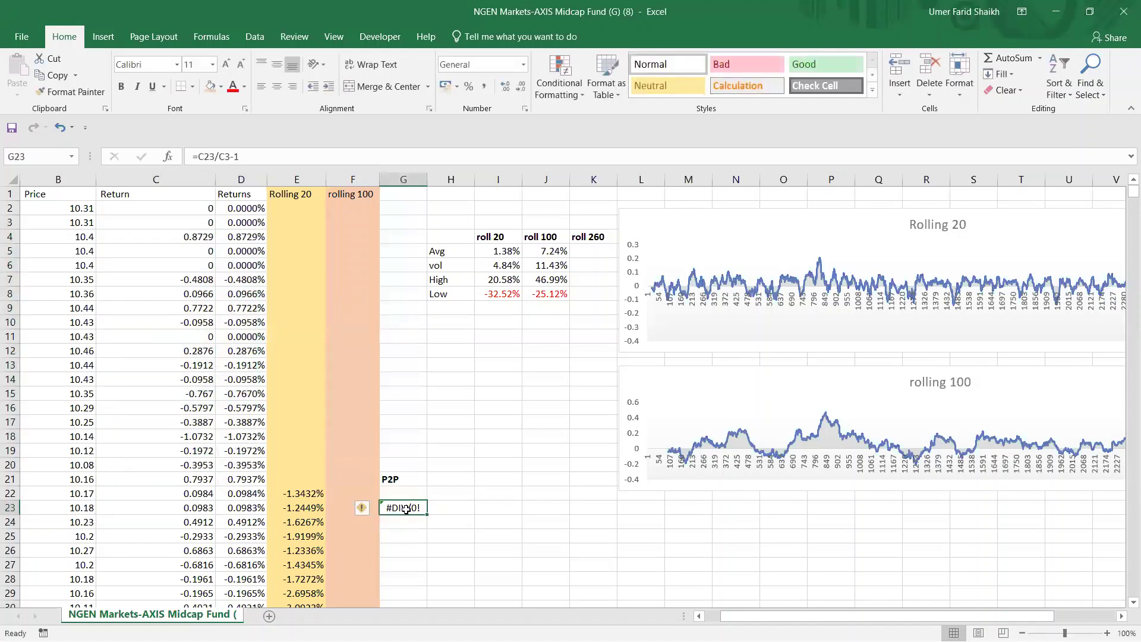
left_click(241, 157)
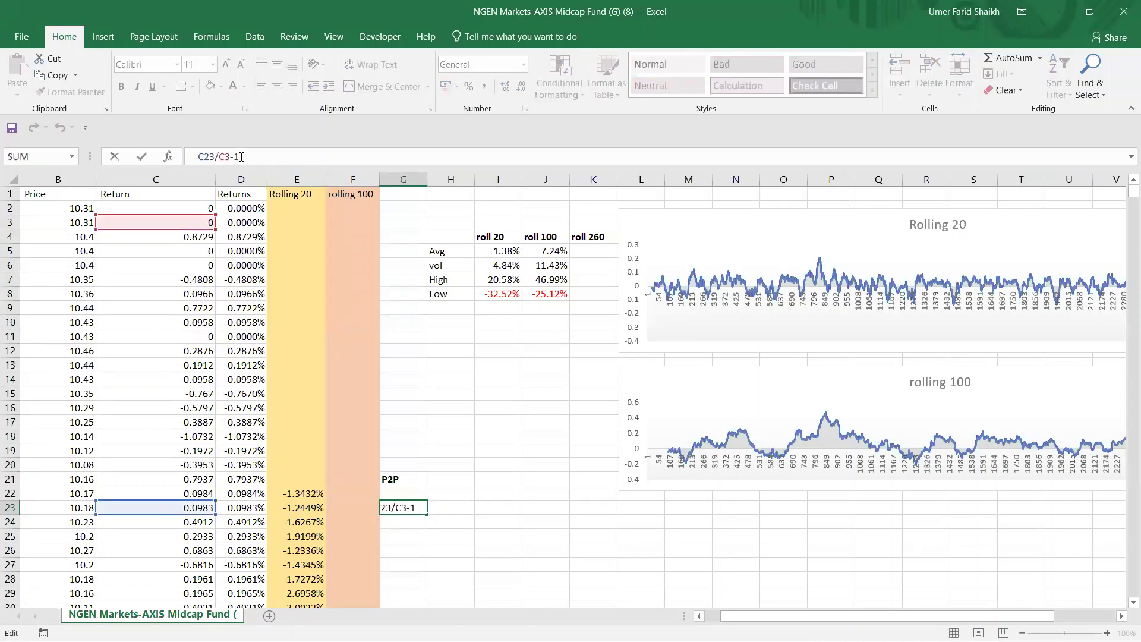
left_click_drag(236, 156, 193, 156)
key("BackSpace")
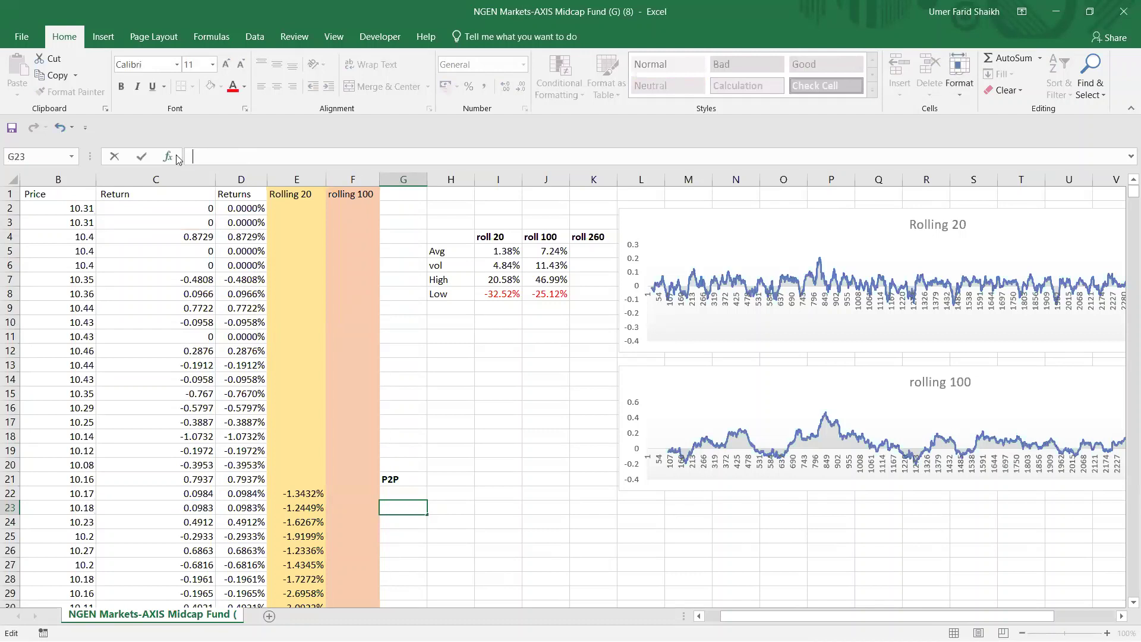
type("=")
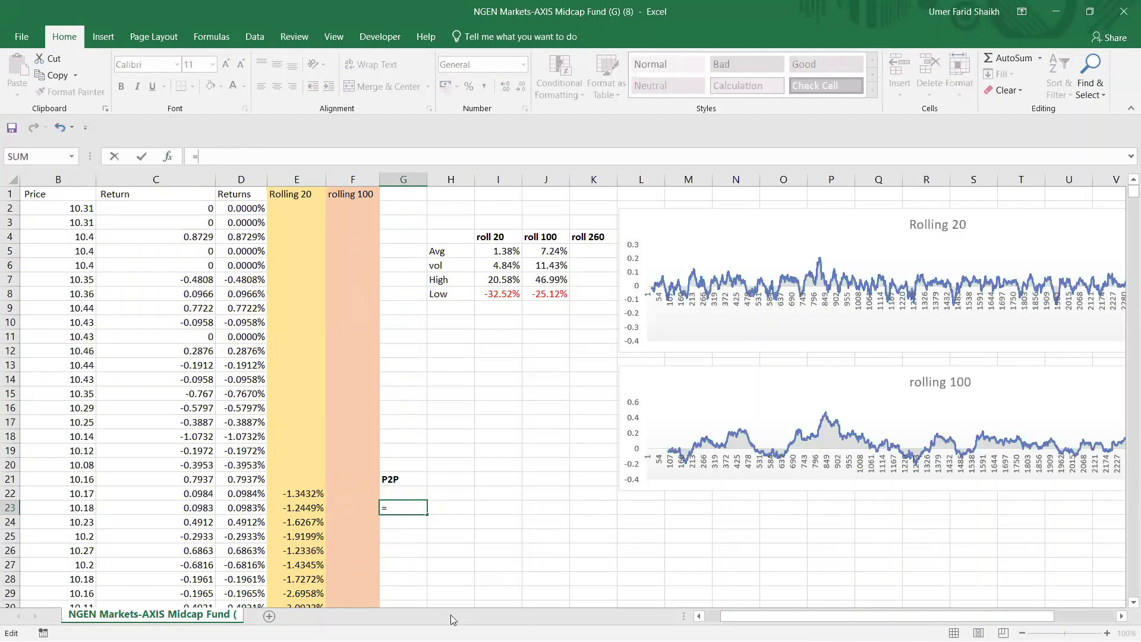
left_click_drag(740, 615, 724, 615)
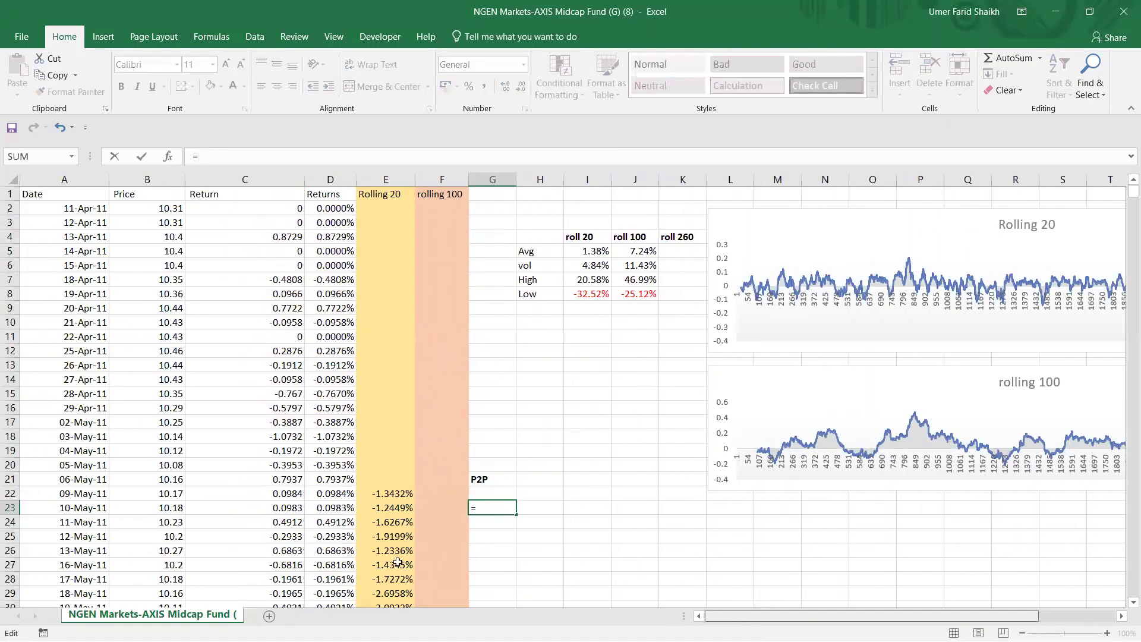
left_click(157, 512)
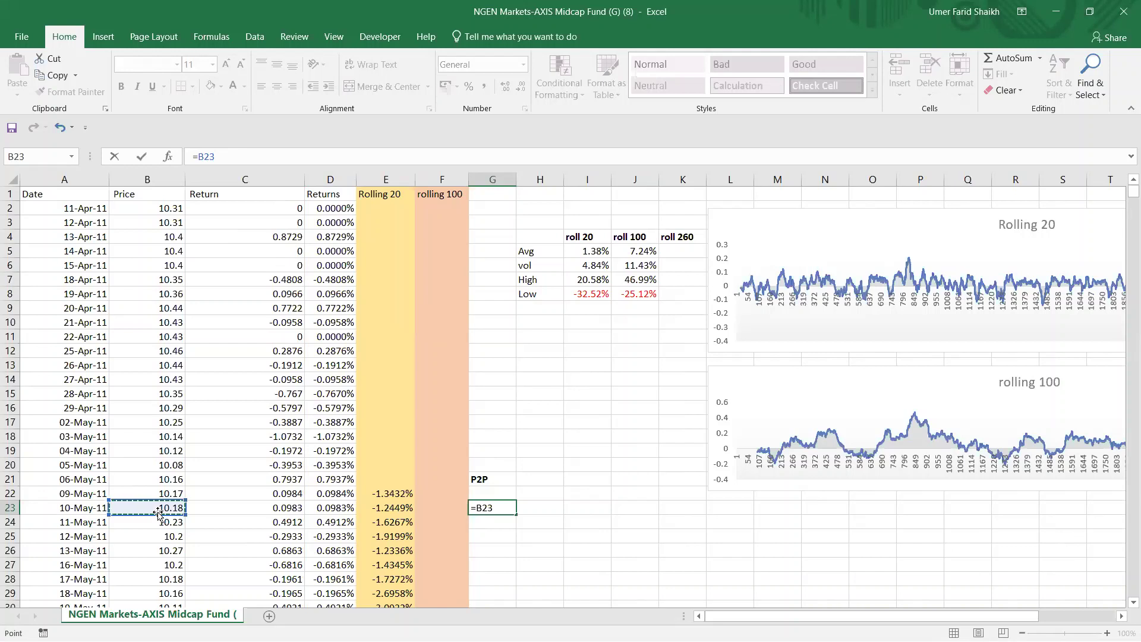
type("/")
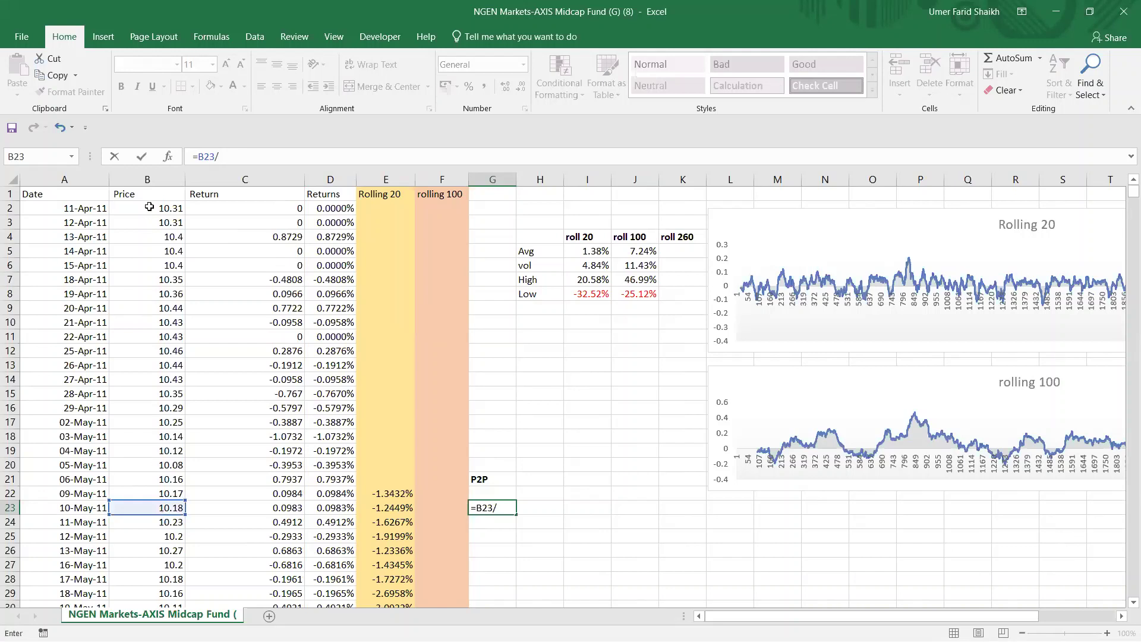
left_click(159, 222)
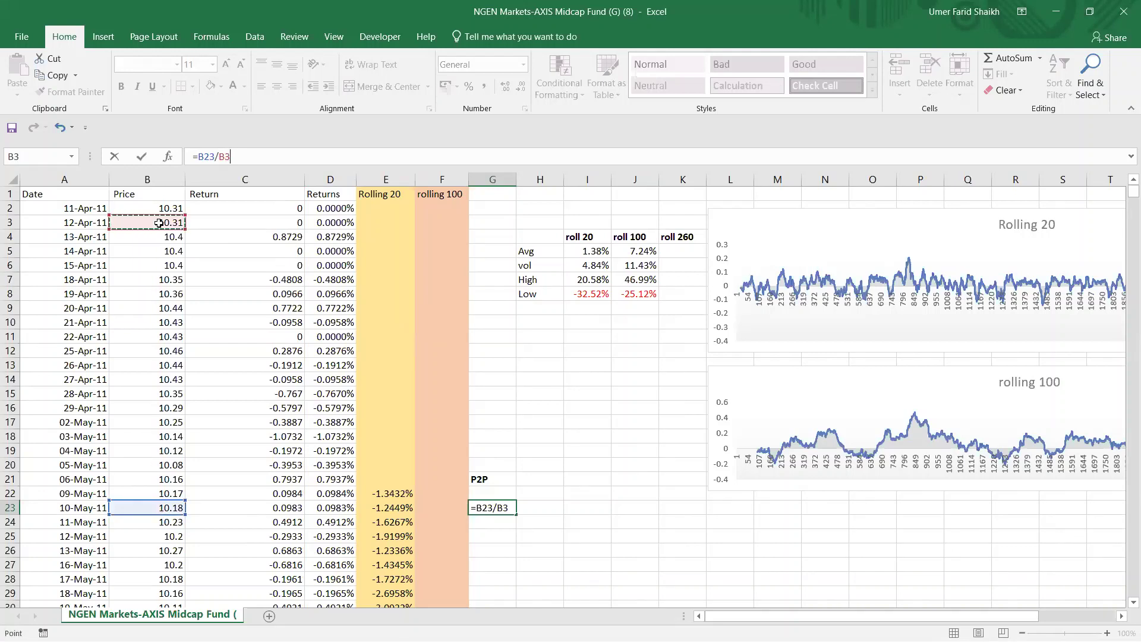
type("-1")
key("Return")
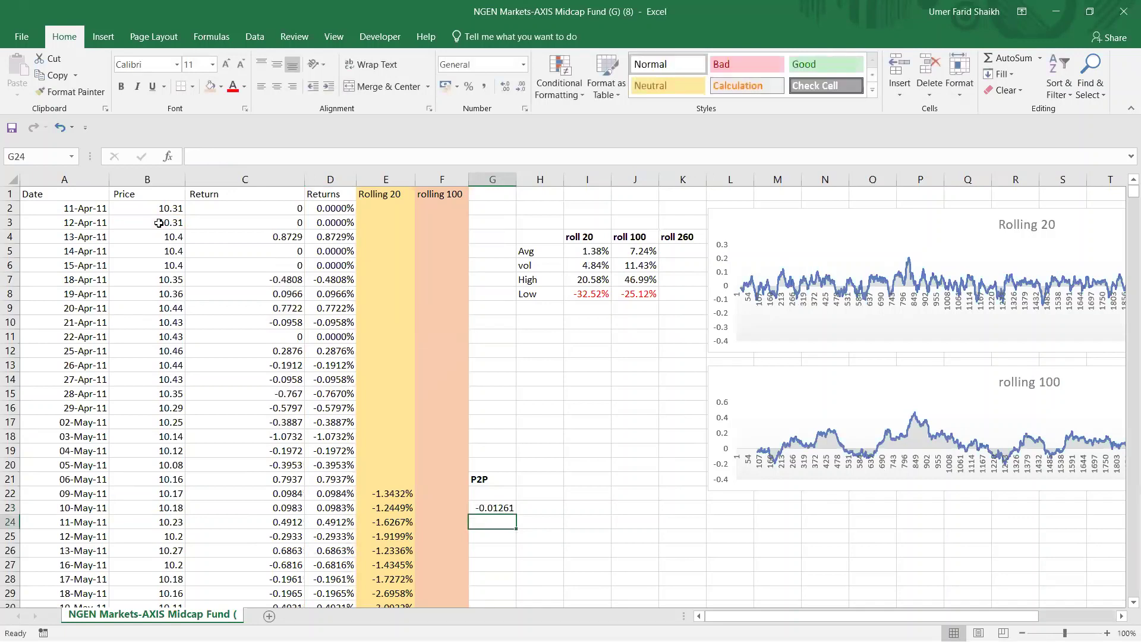
Step: Check the price range B3:B23 and fill the G23 formula down column G to about row 440
left_click_drag(158, 222, 174, 507)
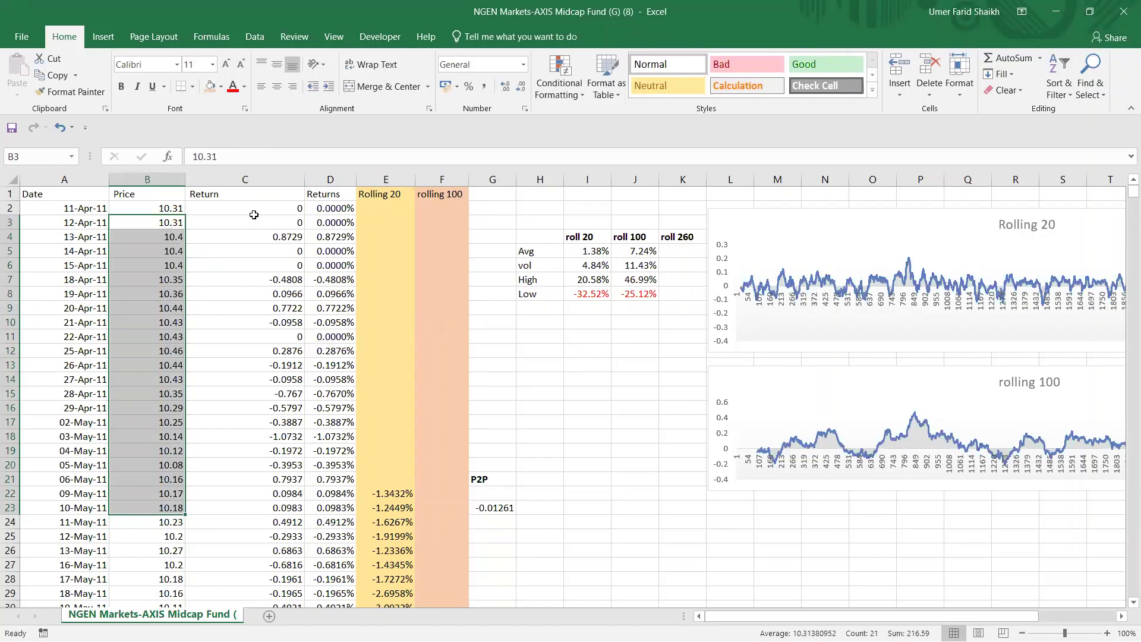
left_click(489, 511)
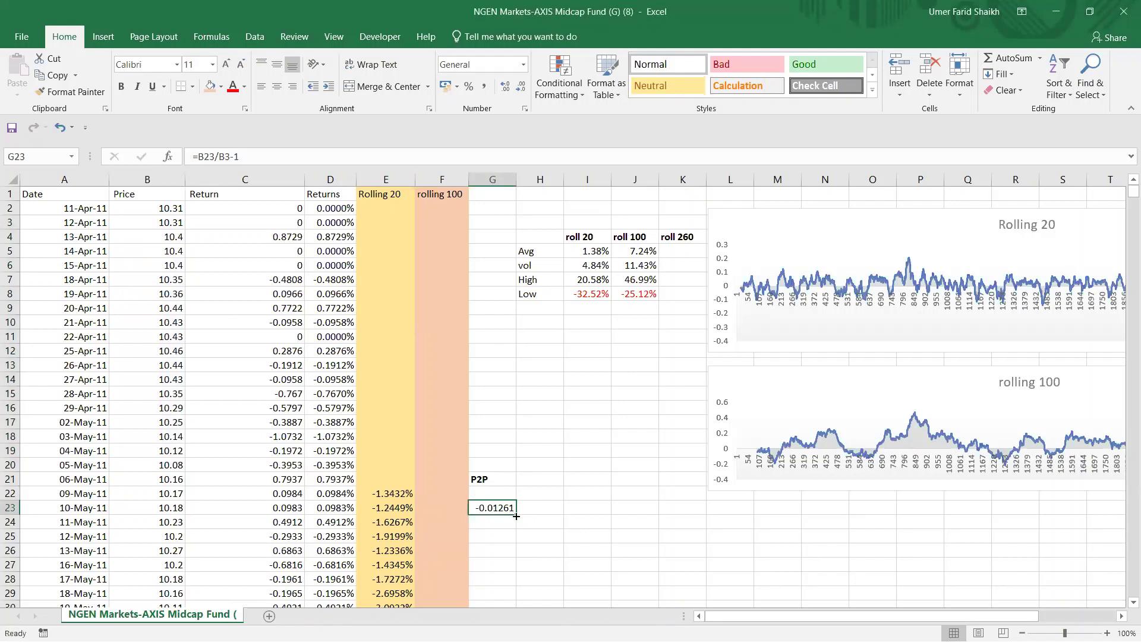
left_click_drag(516, 513, 531, 614)
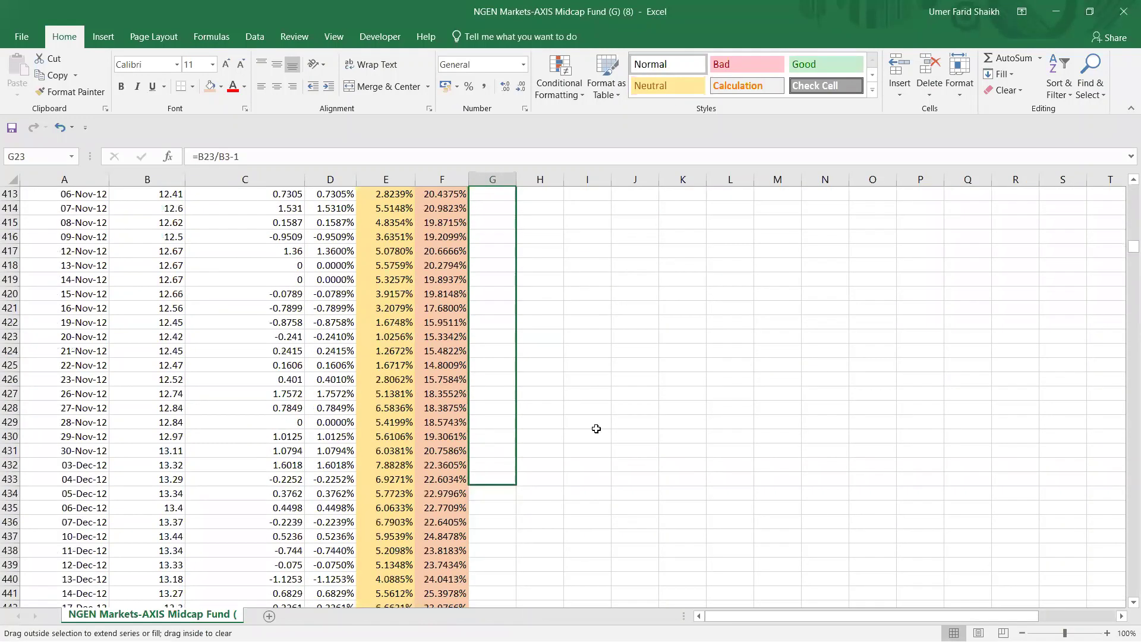
left_click_drag(596, 428, 596, 429)
scroll(596, 428, "up", 20)
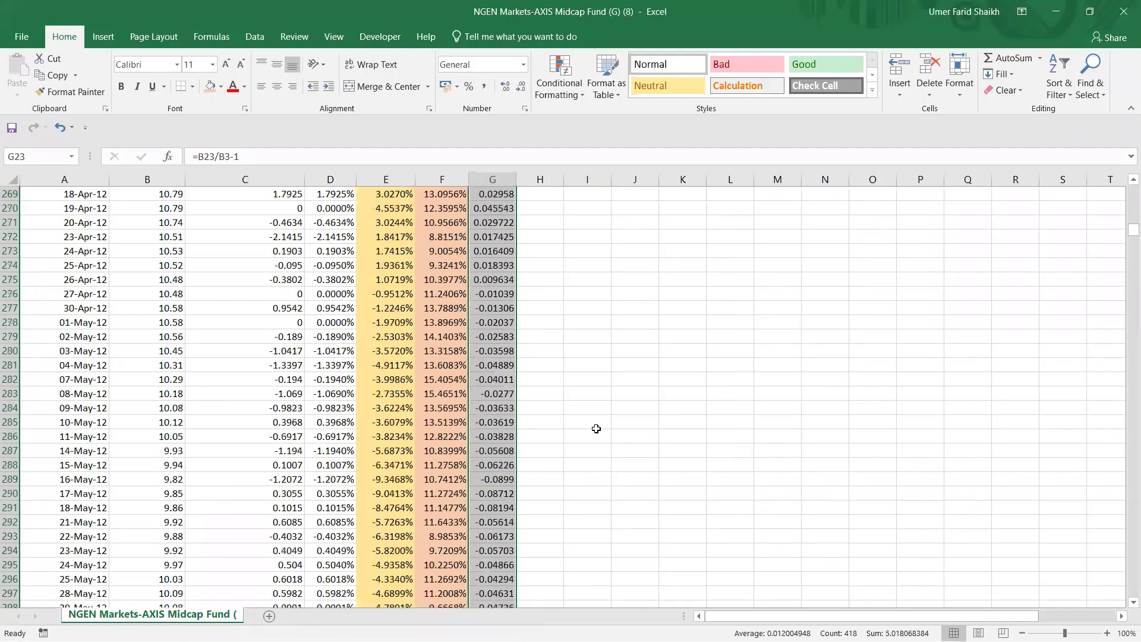
scroll(596, 428, "up", 20)
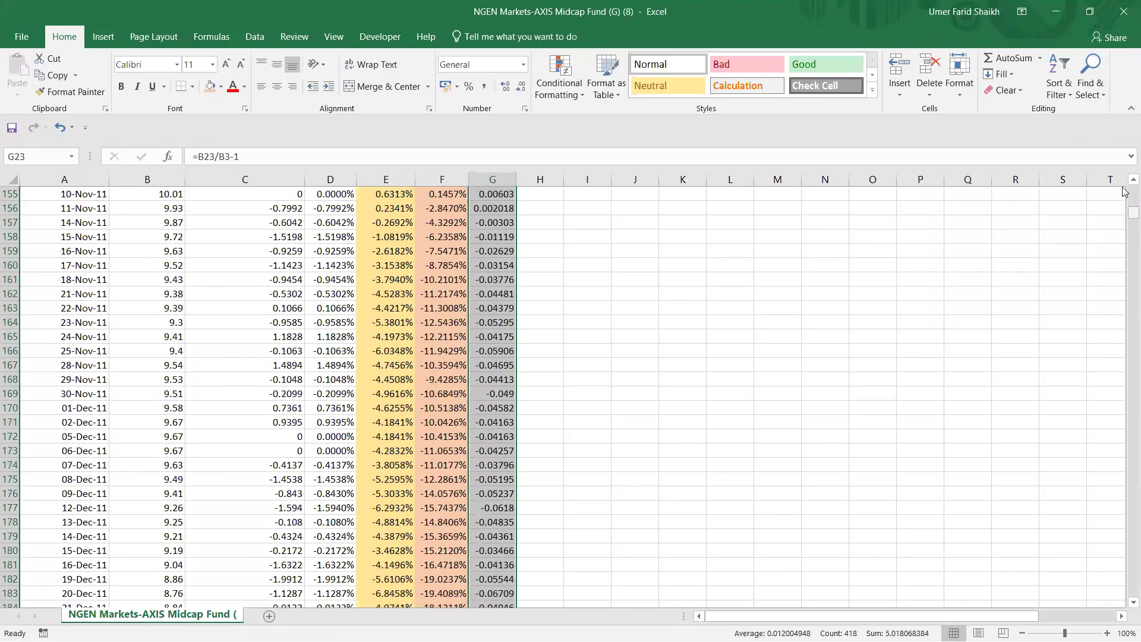
scroll(1124, 189, "up", 20)
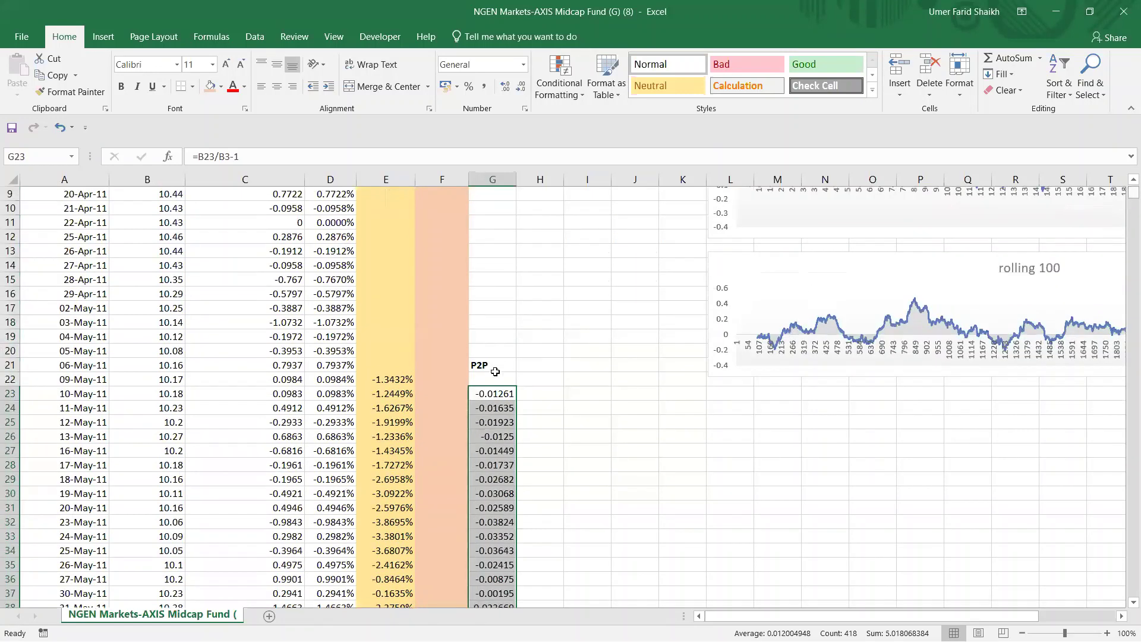
Step: Compare the Rolling 20 sum formulas in E22 and E23 with the point-to-point formula in G23
left_click(422, 397)
left_click(394, 379)
left_click(486, 393)
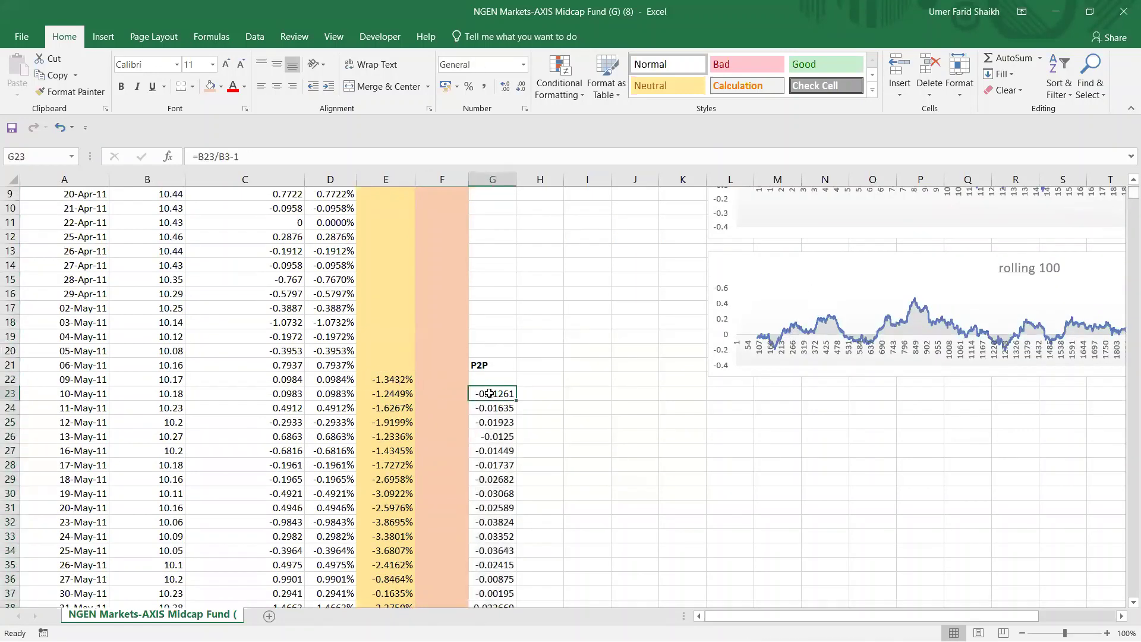
left_click(385, 393)
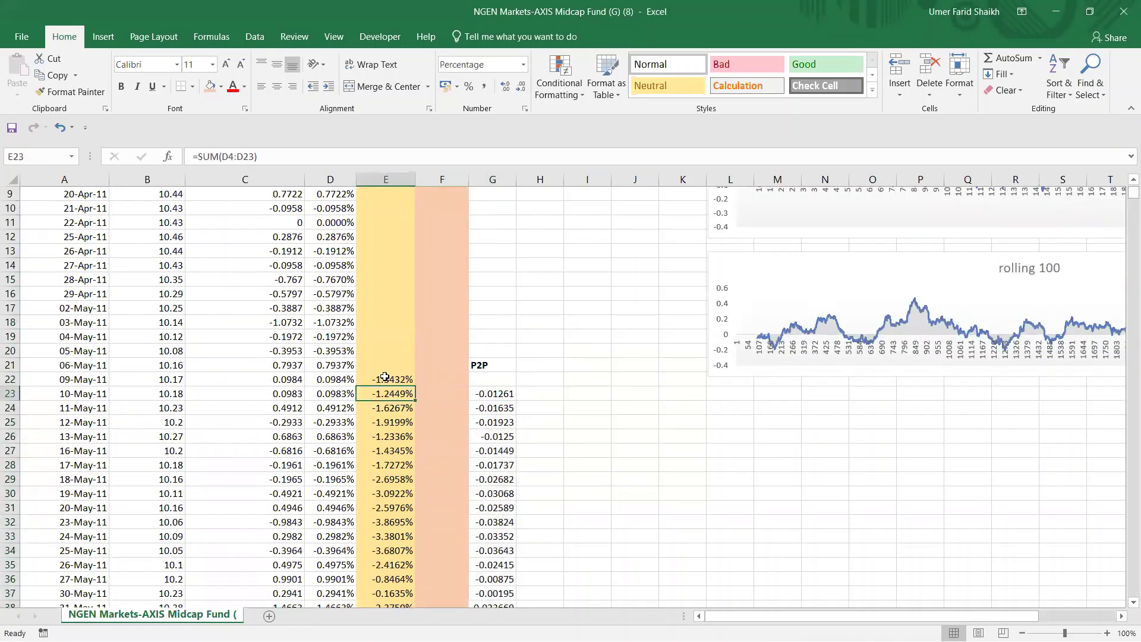
left_click(386, 376)
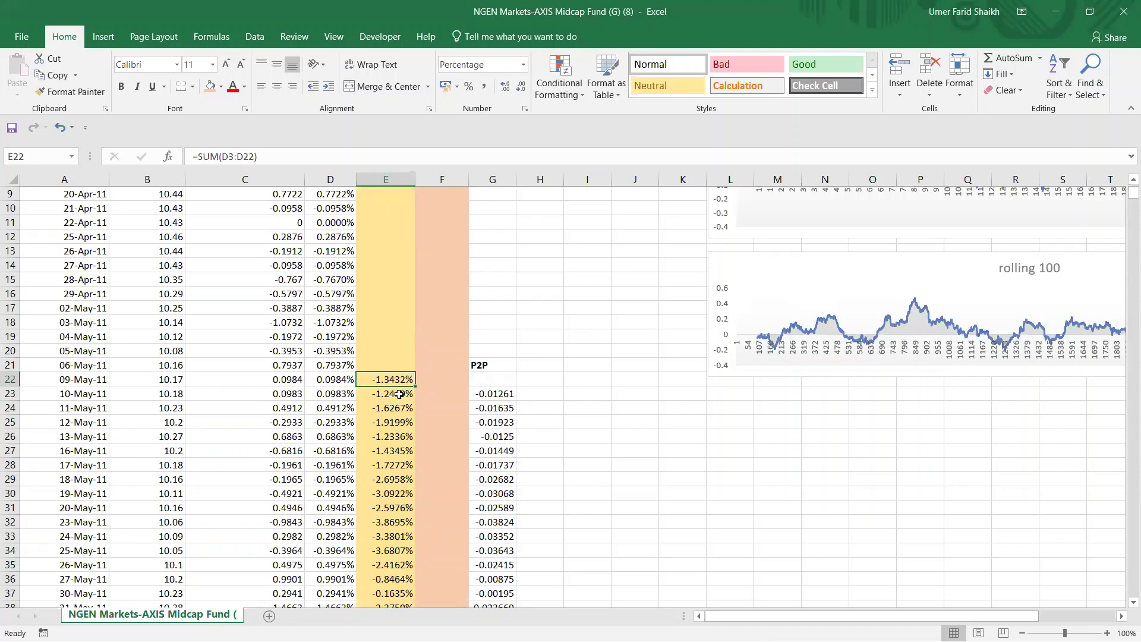
left_click(482, 394)
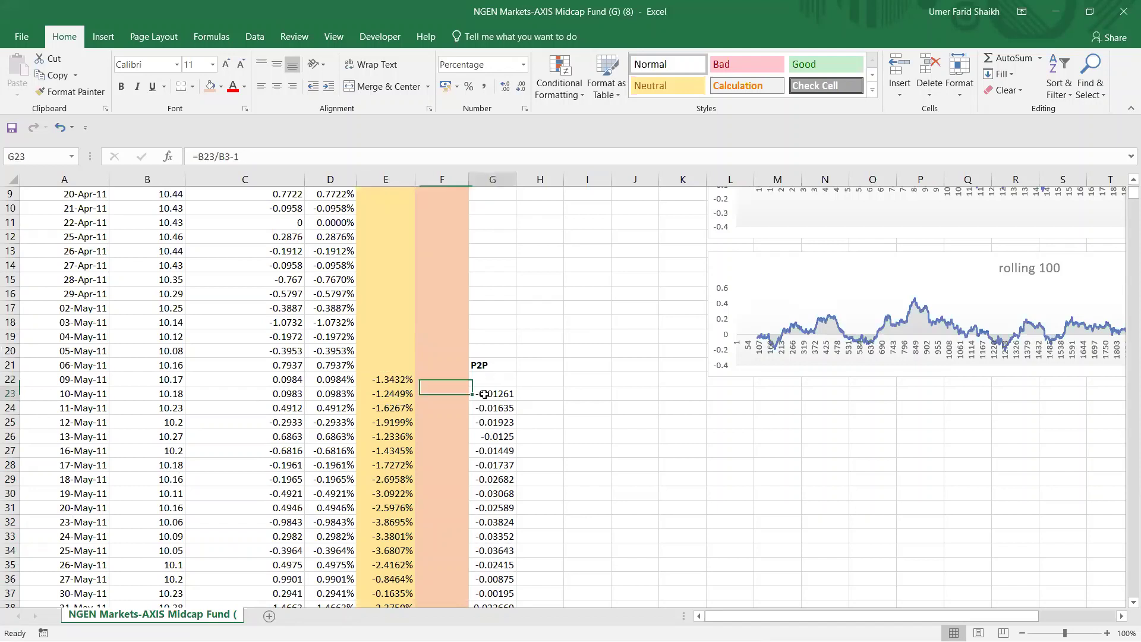
left_click(229, 156)
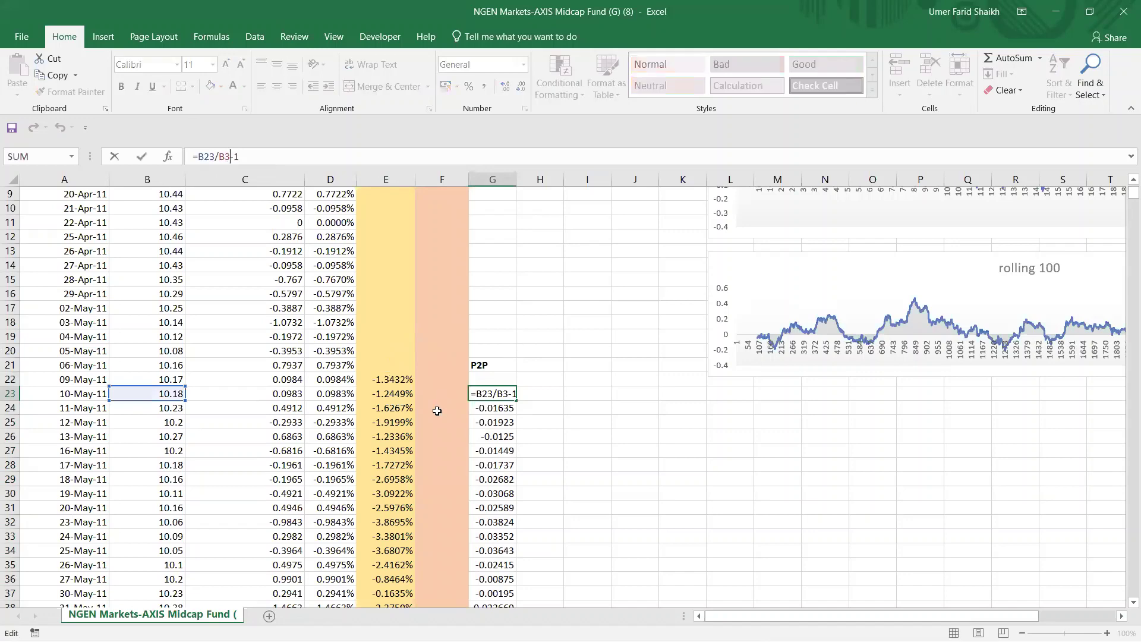
left_click(389, 393)
left_click(488, 393)
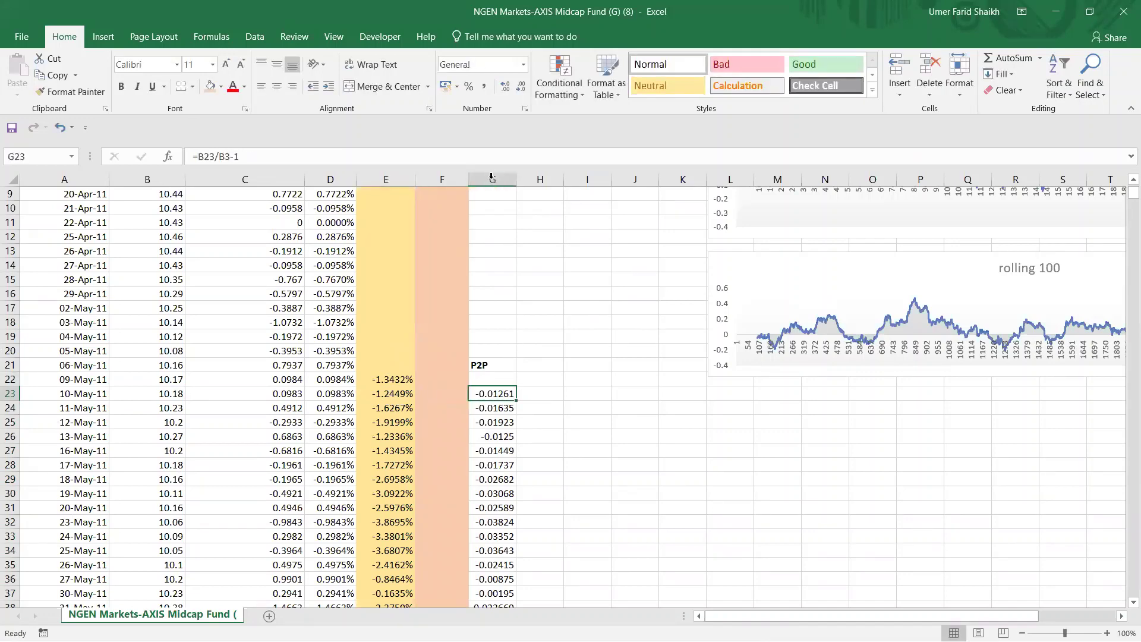
Step: Format column G as percentages with three decimal places
left_click(492, 179)
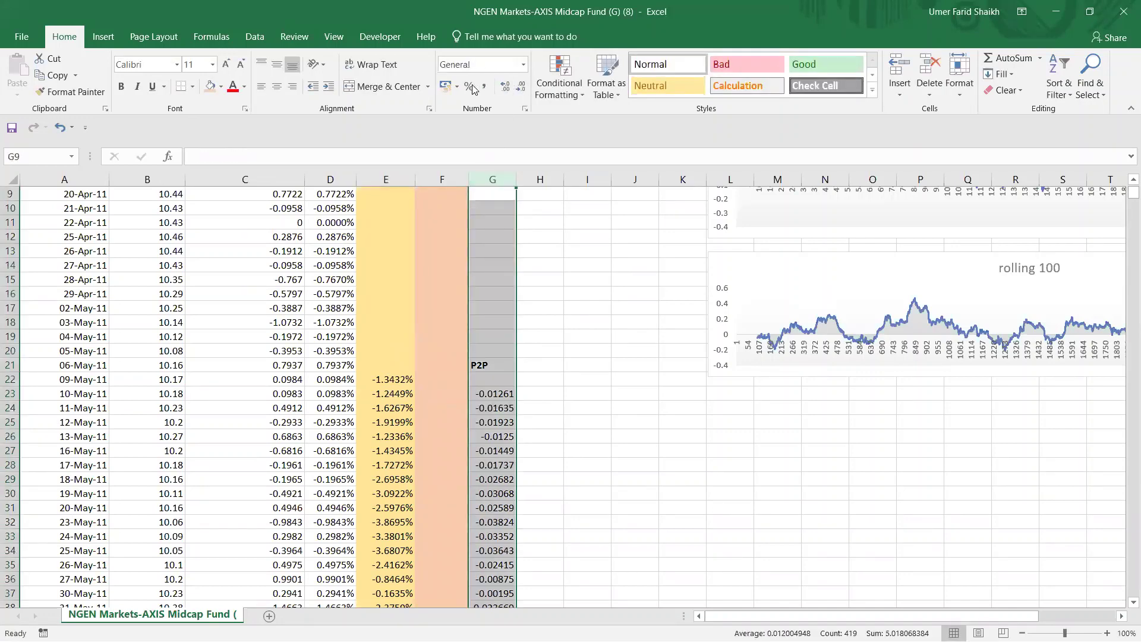
left_click(469, 86)
left_click(505, 90)
left_click(504, 89)
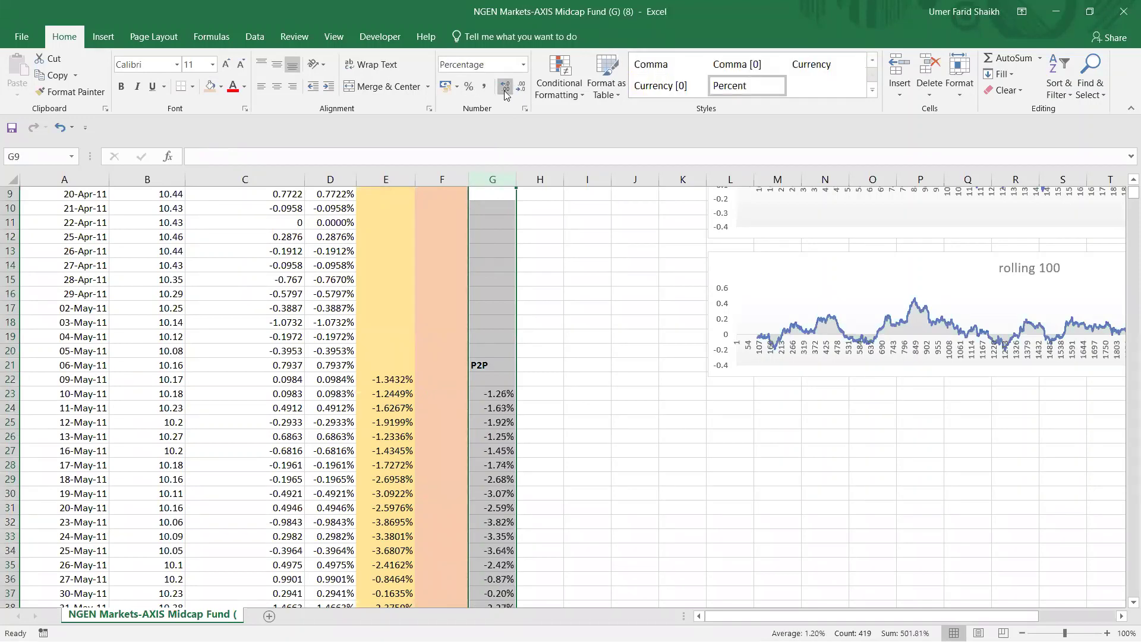
left_click(505, 89)
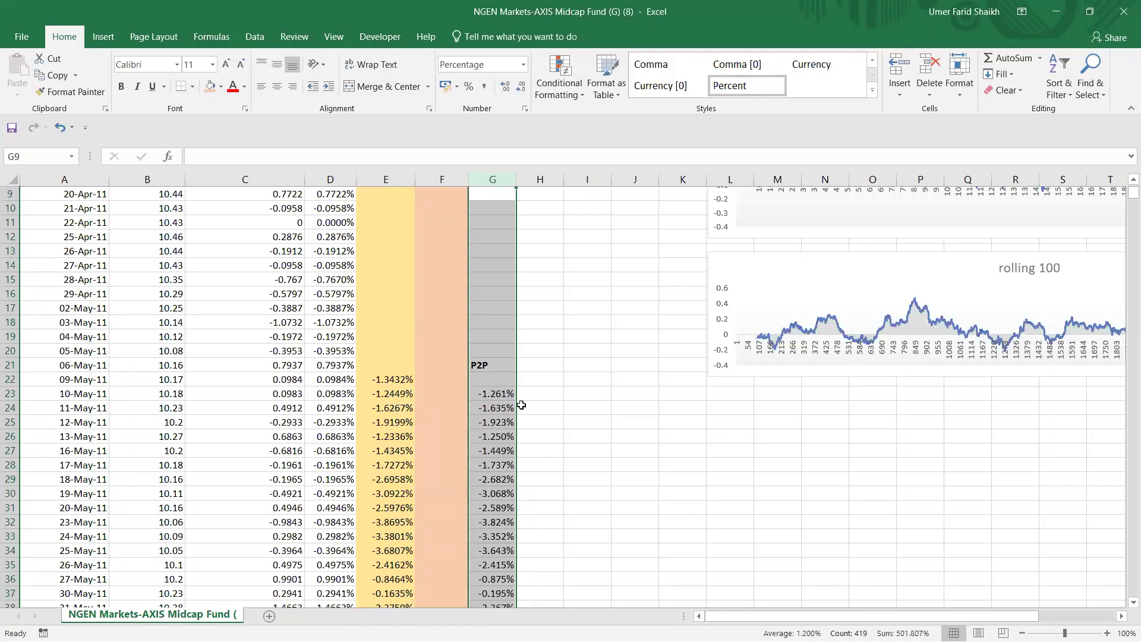
Step: Calculate the difference between the rolling 20-day and point-to-point returns in H23 with =E23-G23
left_click(493, 398)
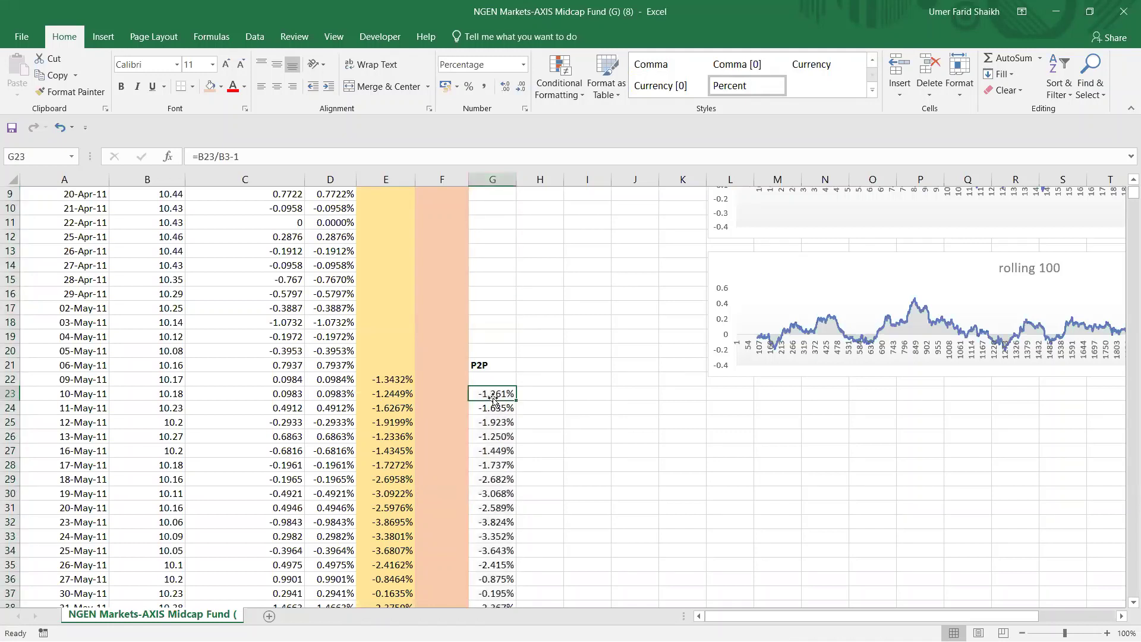
left_click(523, 394)
type("=")
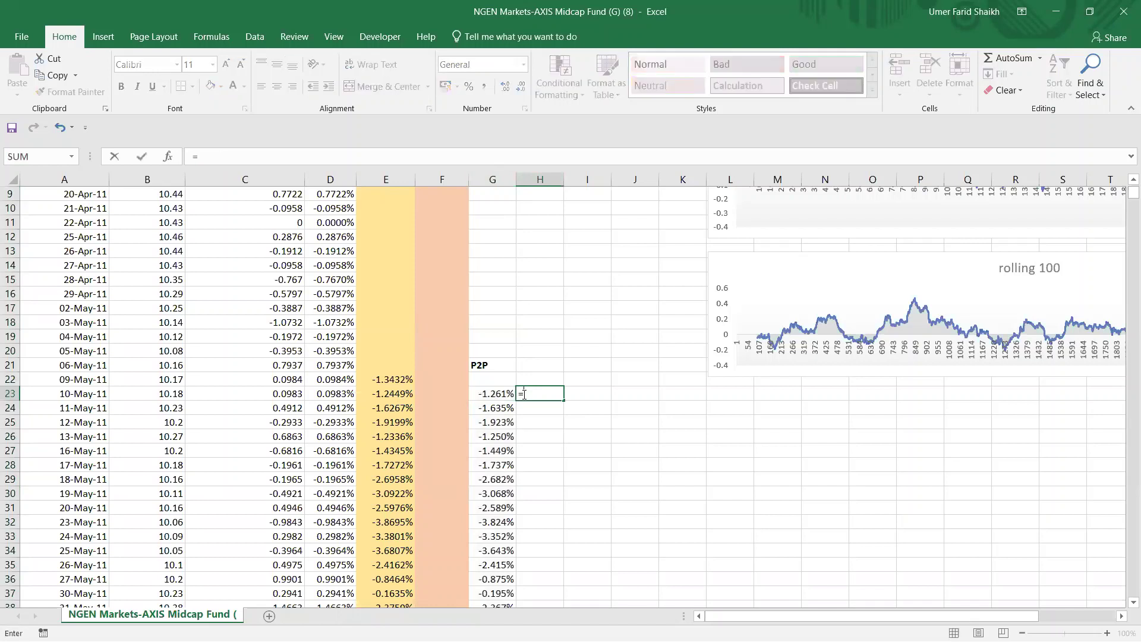
key("Left")
key("Left")
key("Left")
key("F2")
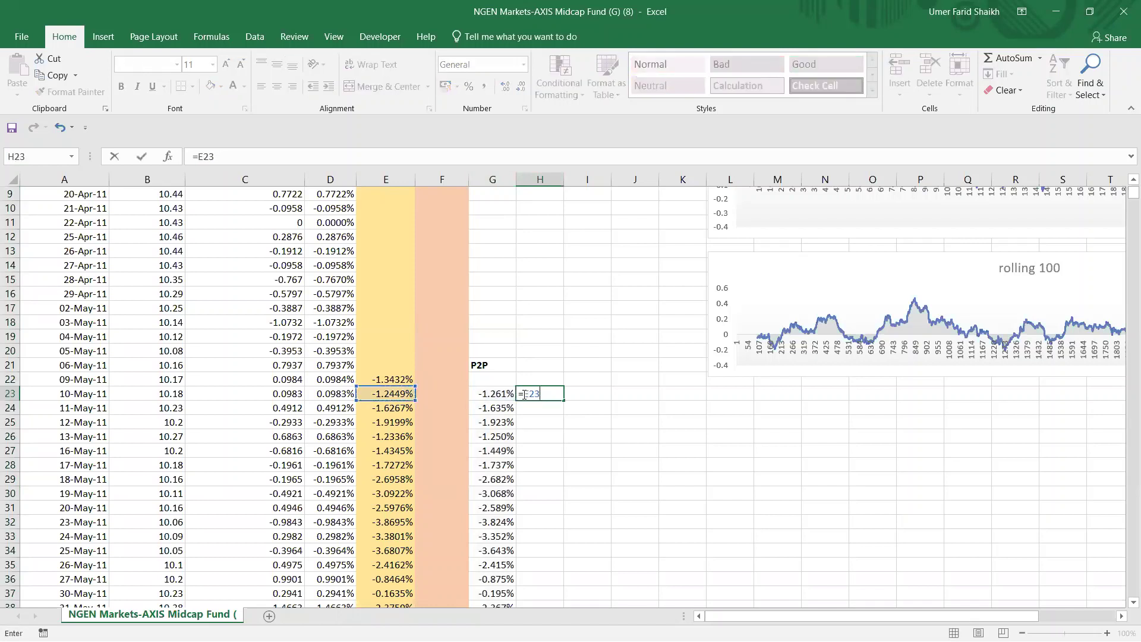
type("-G23")
key("Return")
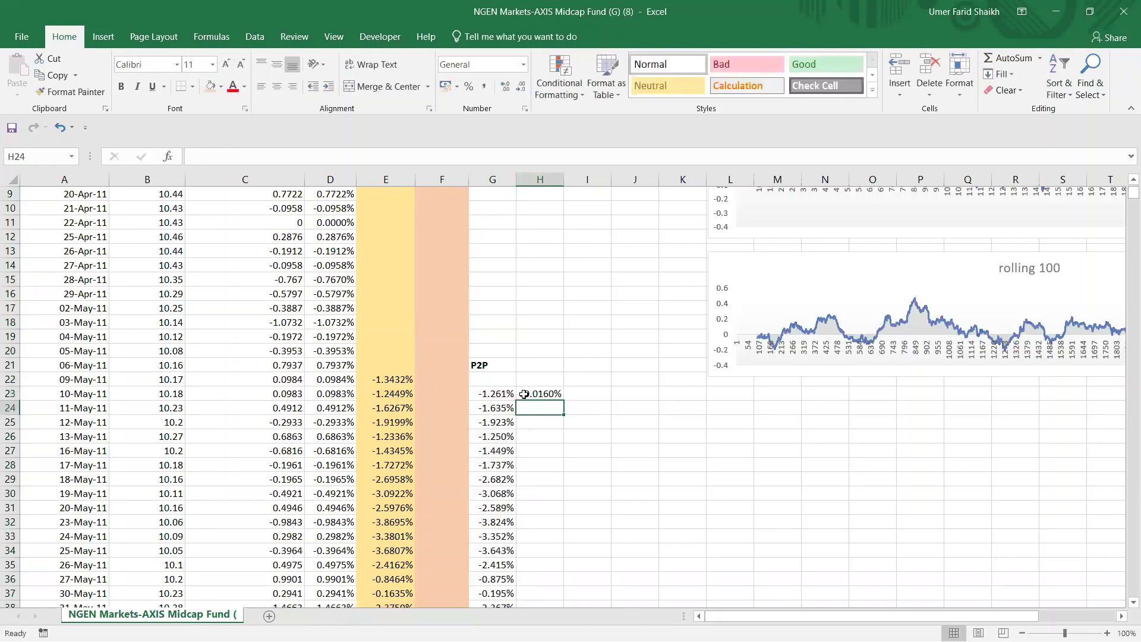
Step: Fill the H23 difference formula down column H to about row 599 and return to the sheet's first rows
left_click(558, 394)
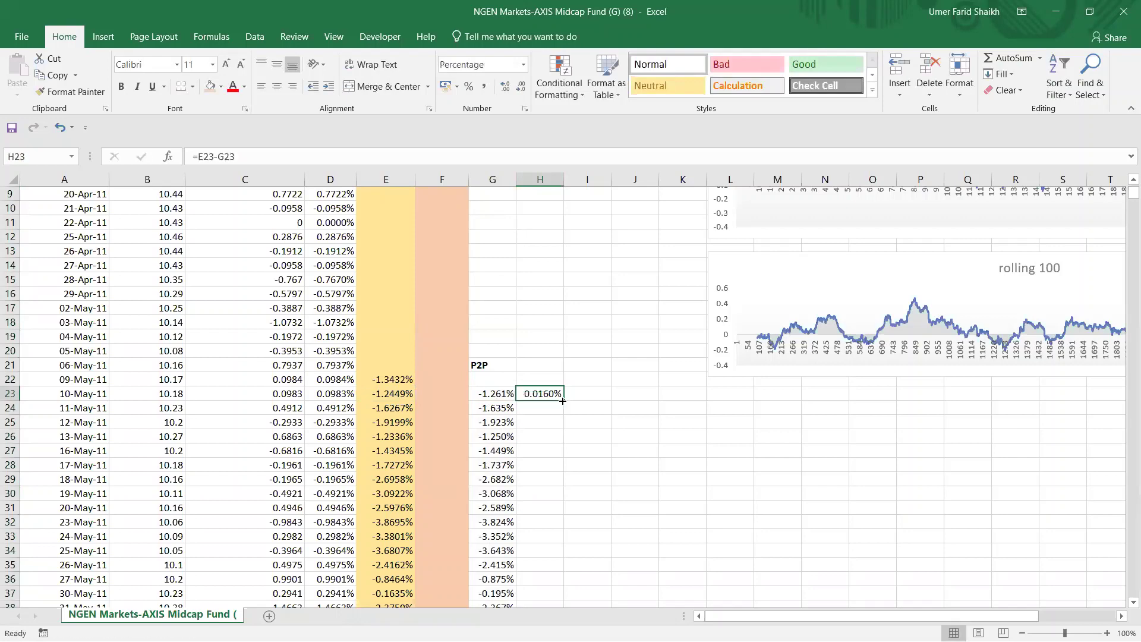
left_click_drag(562, 401, 572, 613)
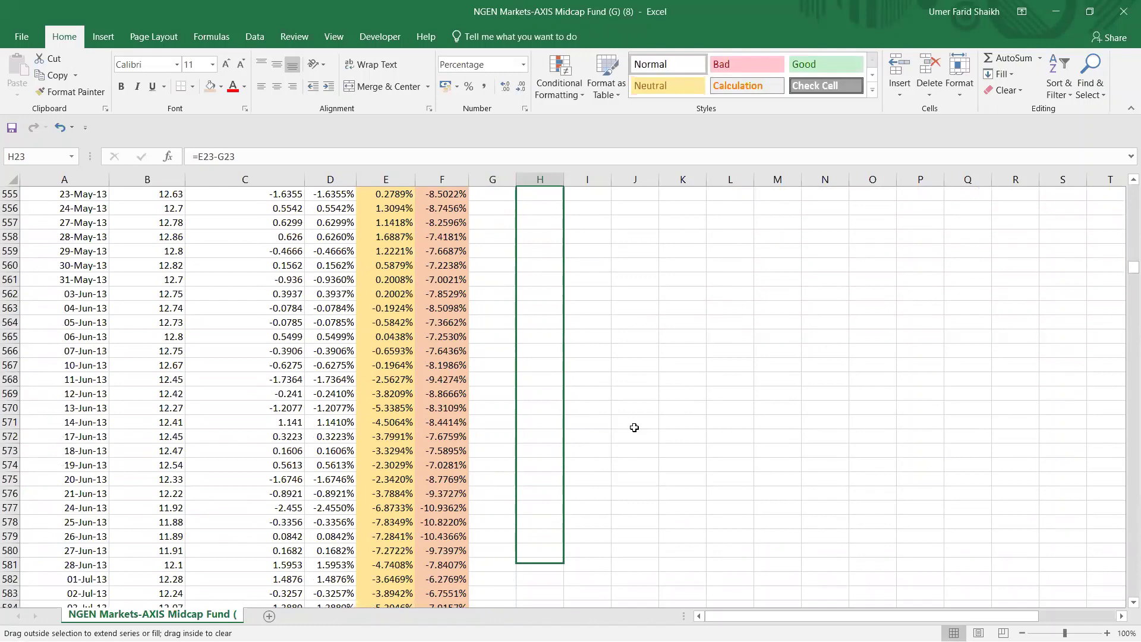
left_click_drag(634, 427, 634, 428)
scroll(634, 427, "up", 20)
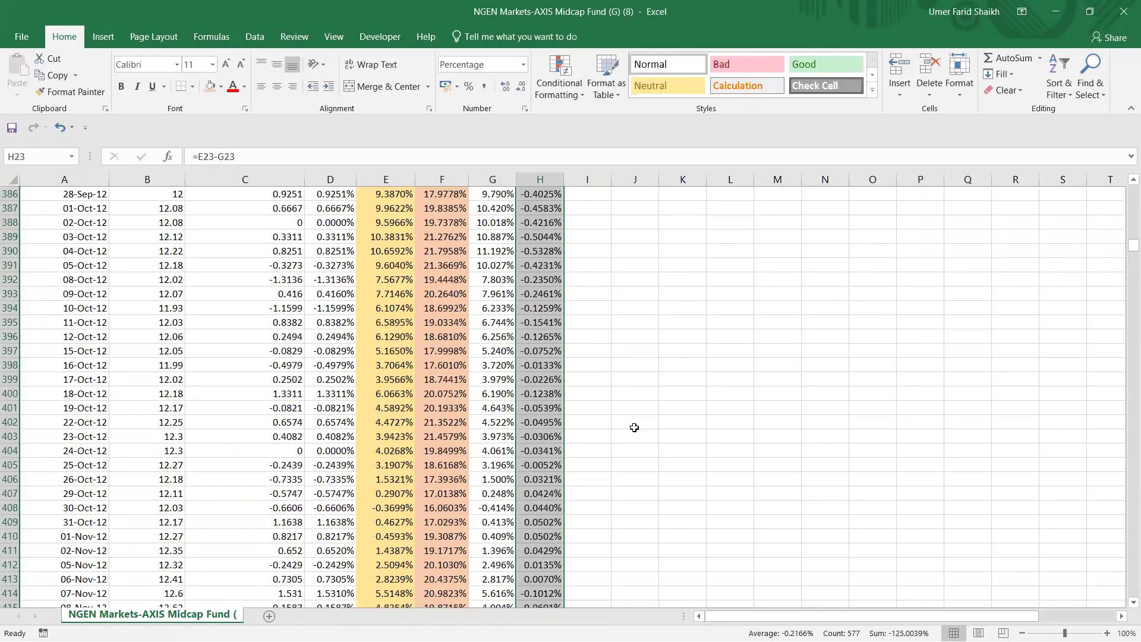
scroll(634, 428, "up", 14)
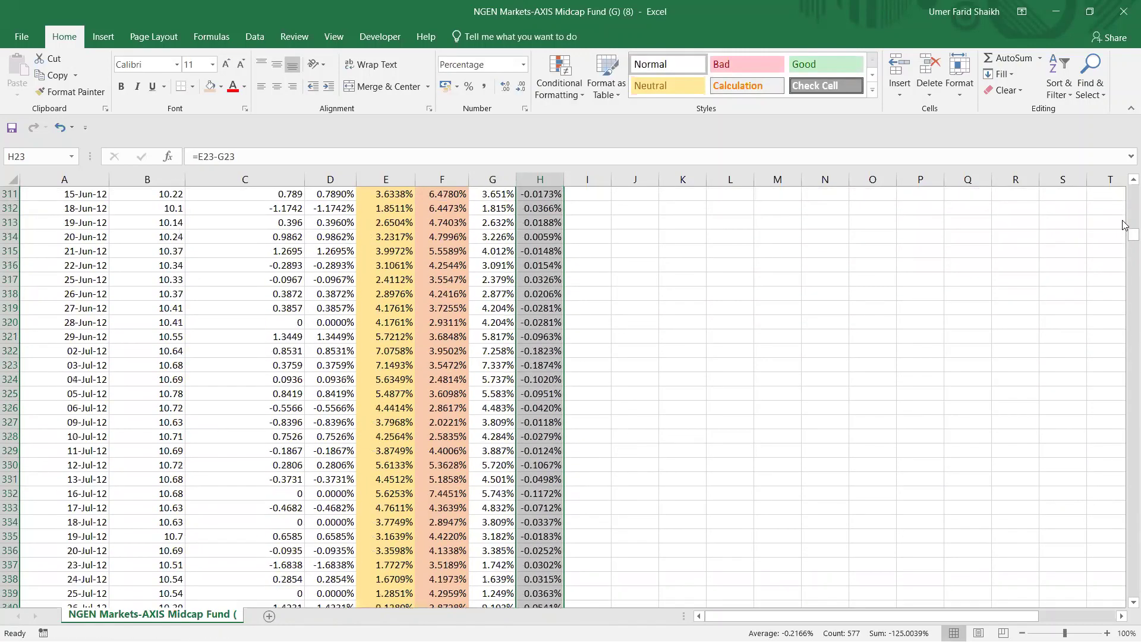
left_click_drag(1125, 236, 1123, 233)
left_click_drag(1122, 193, 1121, 186)
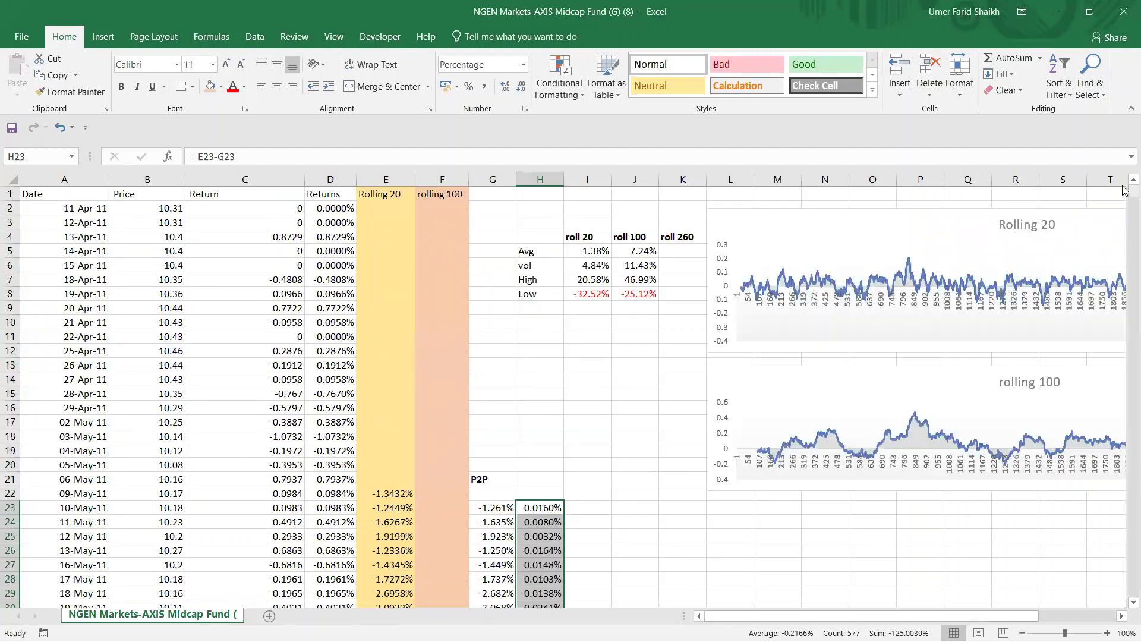
Step: Highlight the differences in H23:H36 with the Bad cell style
scroll(657, 458, "down", 4)
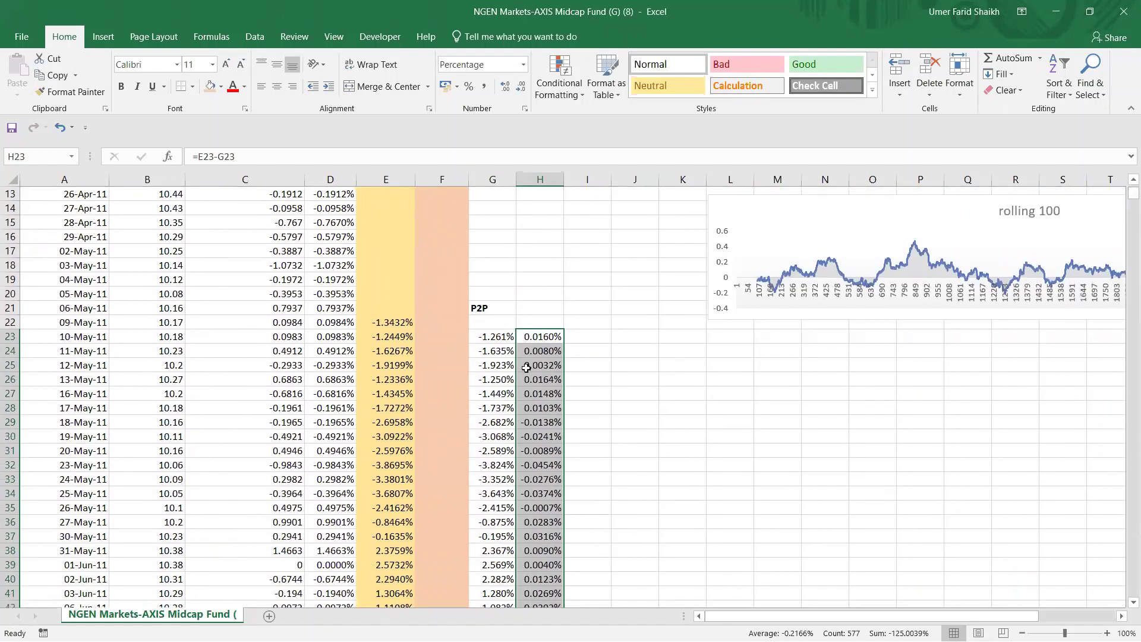
left_click(395, 355)
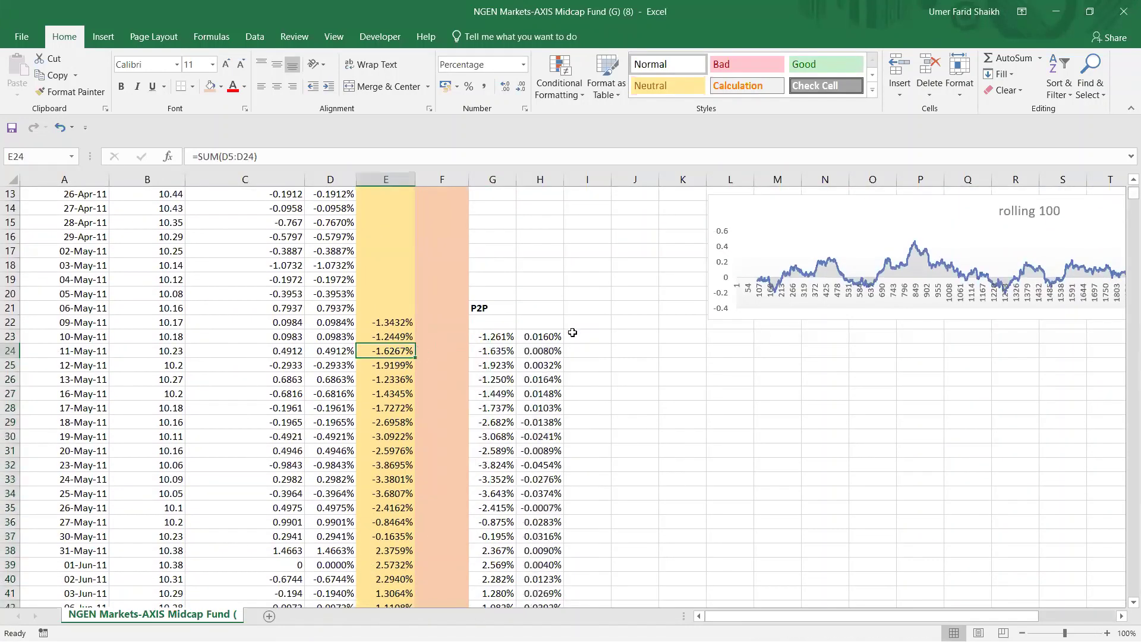
left_click(492, 341)
left_click_drag(544, 336, 538, 524)
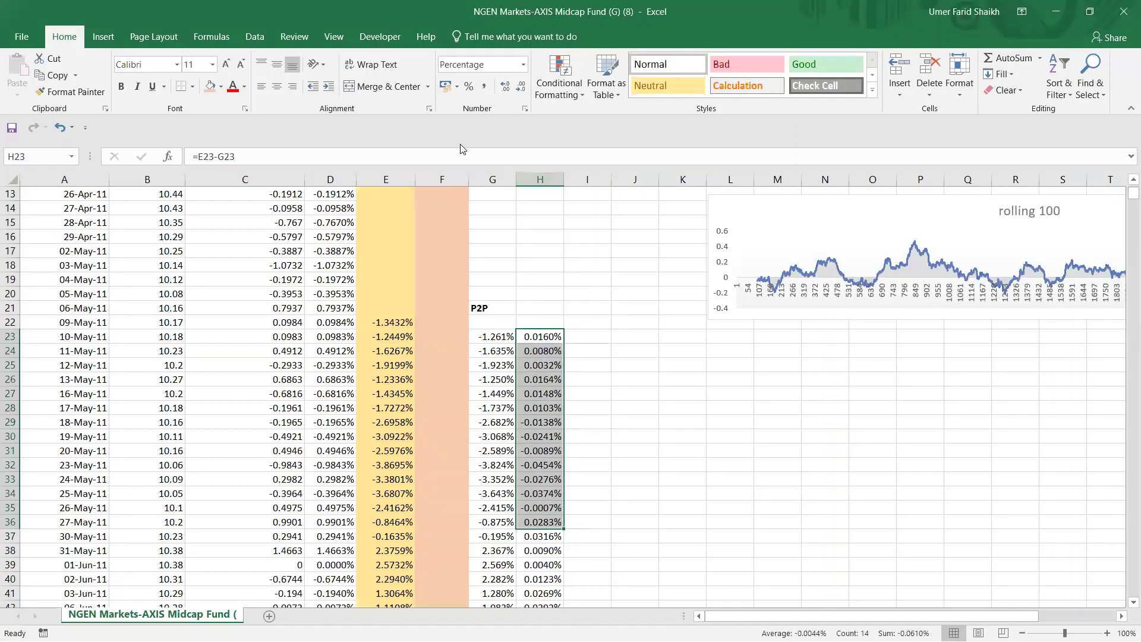
left_click(728, 66)
left_click(697, 422)
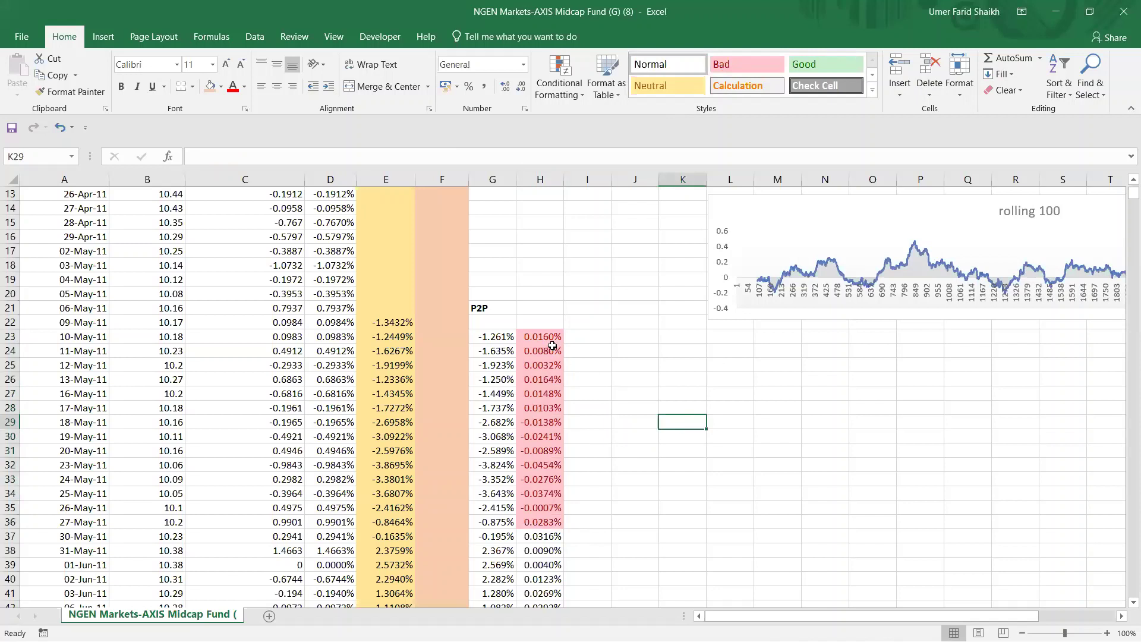
left_click_drag(554, 333, 542, 522)
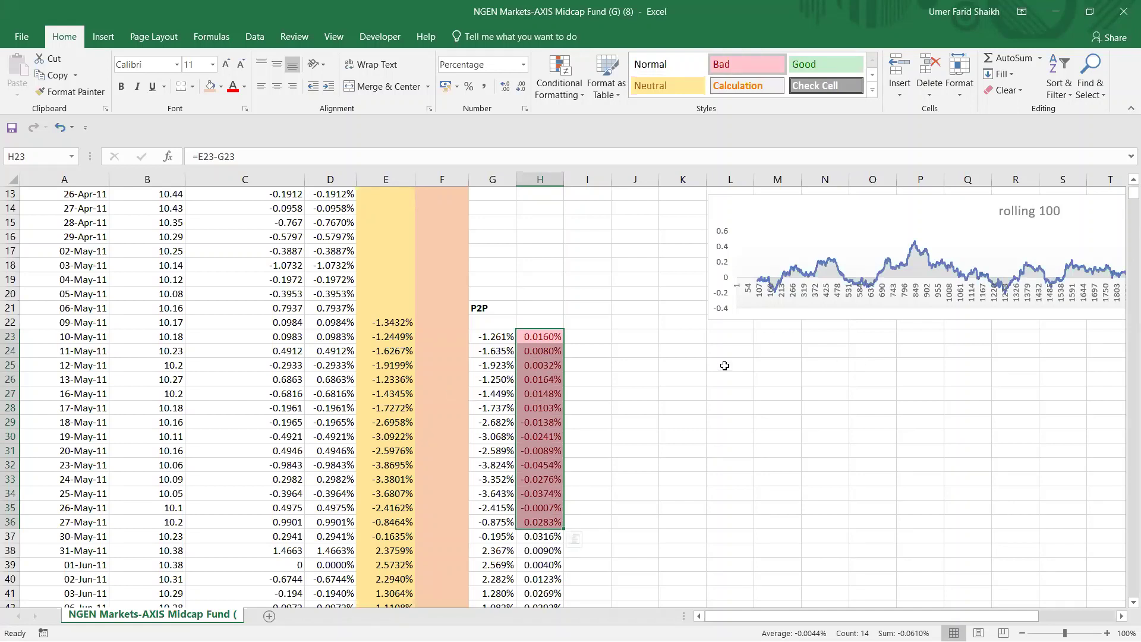
Step: Start a small example table below the charts with the row labels day 0, day1 and day 2 in L25:L27
left_click_drag(723, 364, 828, 403)
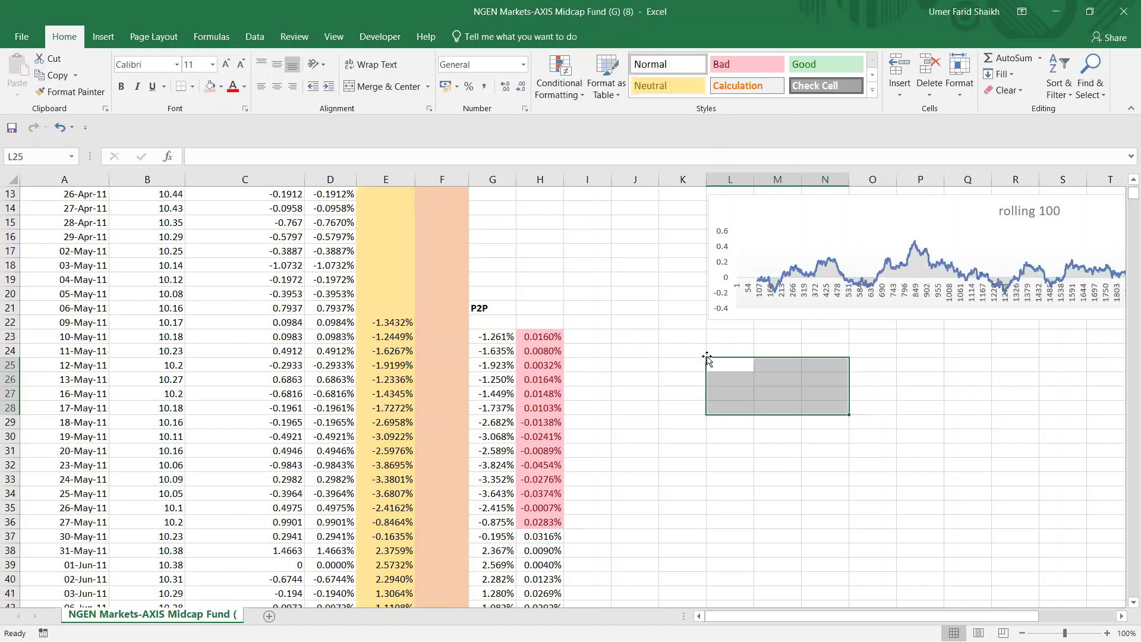
left_click(724, 364)
type("day")
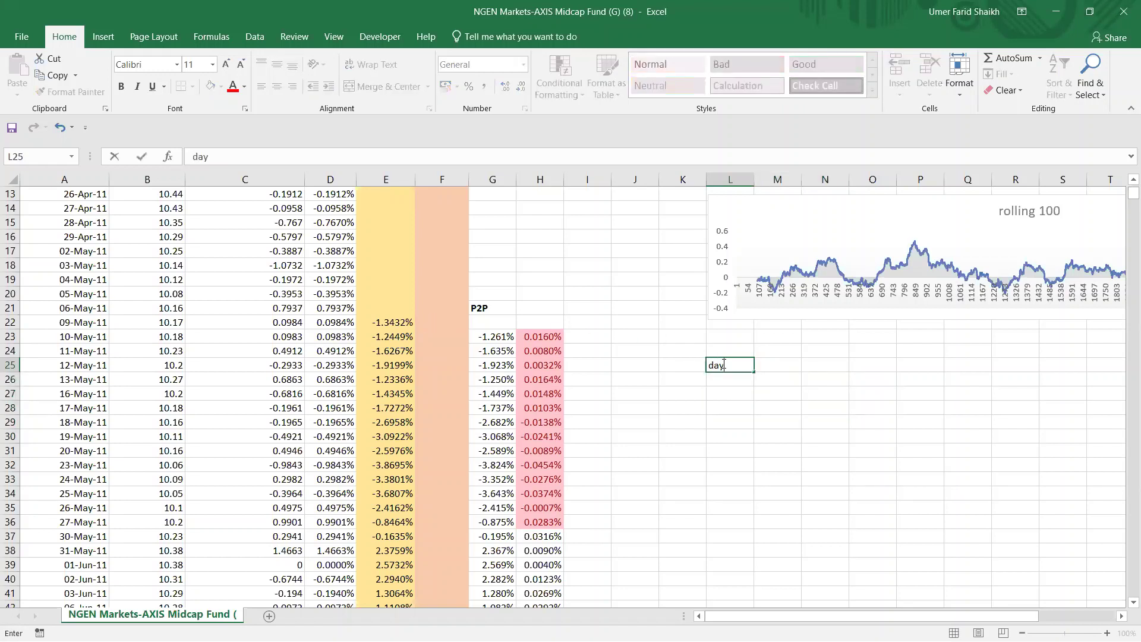
type(" 0")
left_click(726, 381)
type("day")
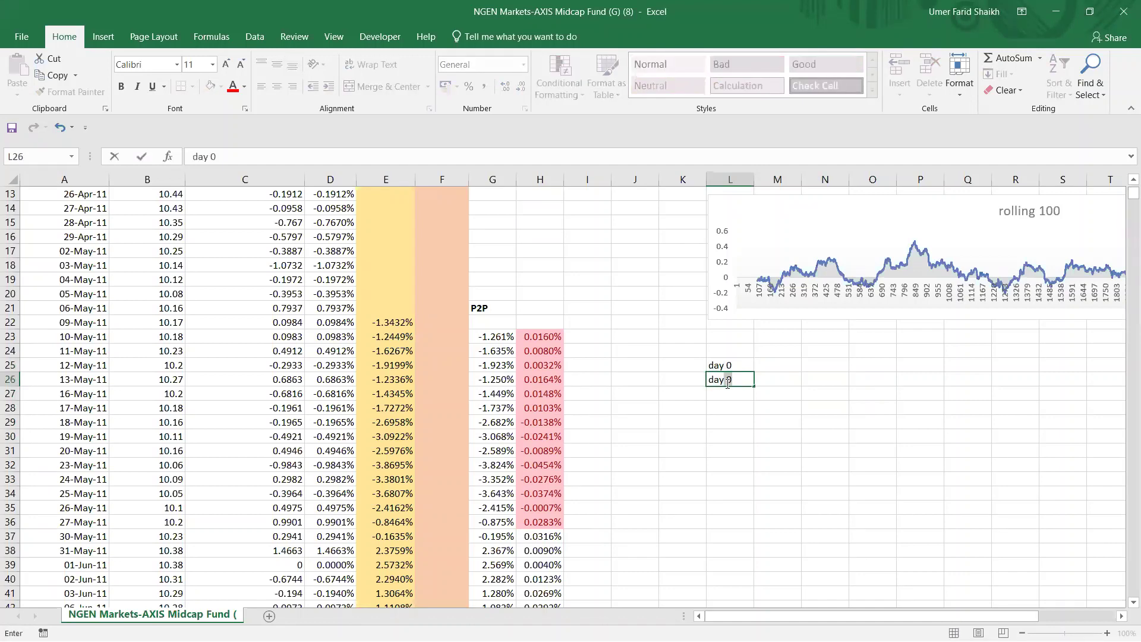
key("BackSpace")
type("1")
key("Return")
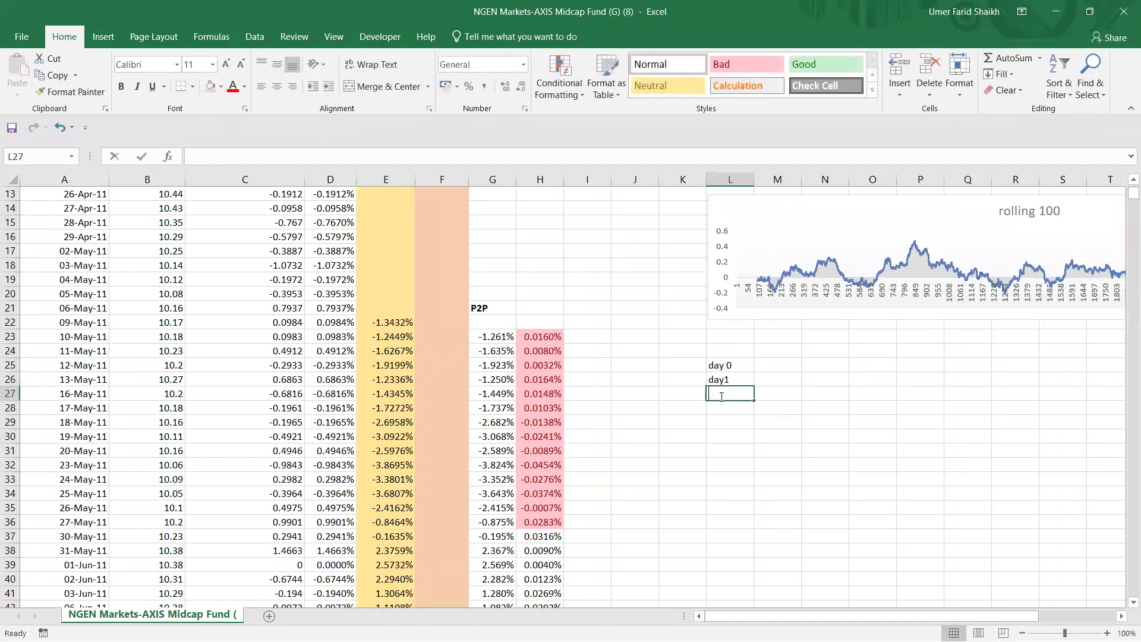
type("day 2")
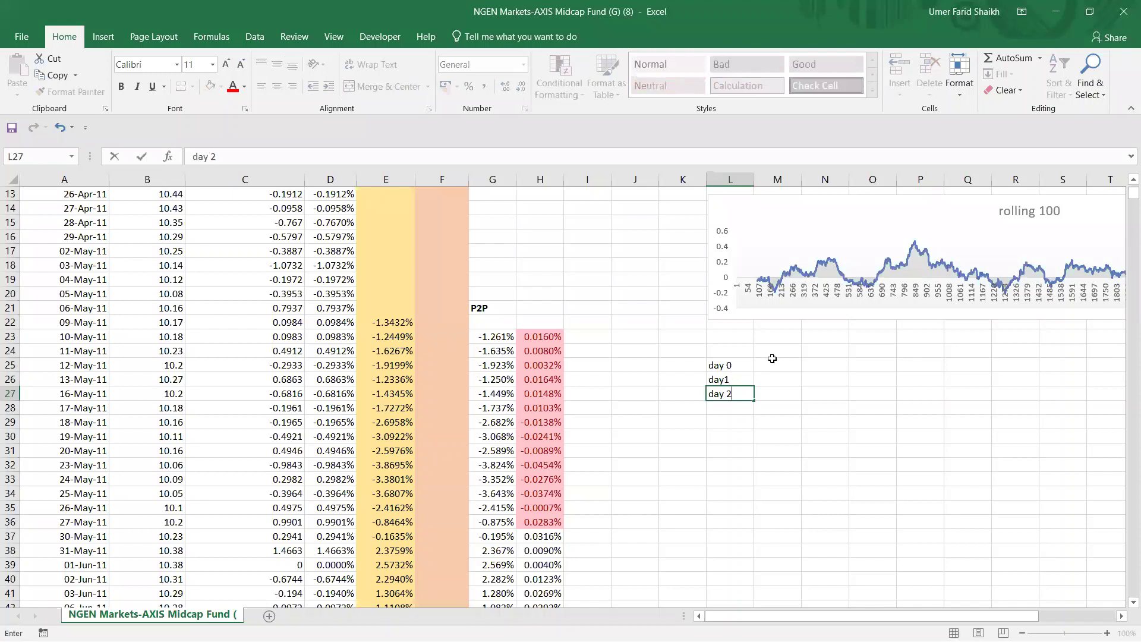
left_click(758, 360)
Step: Add a price column headed in M24 with the values 100, 110 and 121 for the three days
left_click(769, 339)
left_click(771, 350)
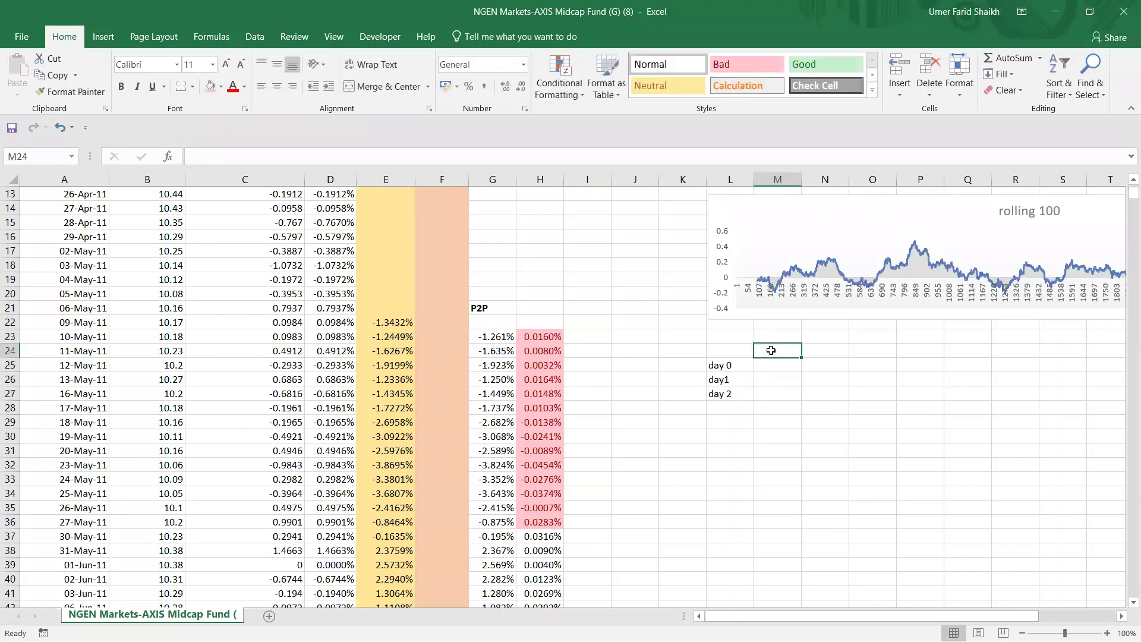
type("price")
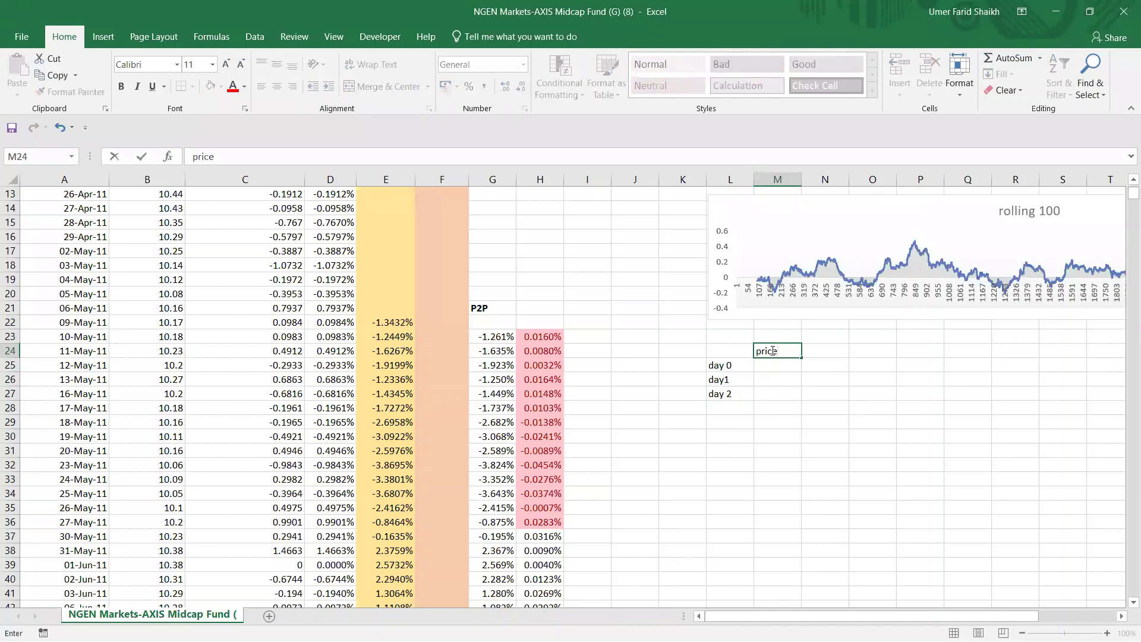
left_click(781, 367)
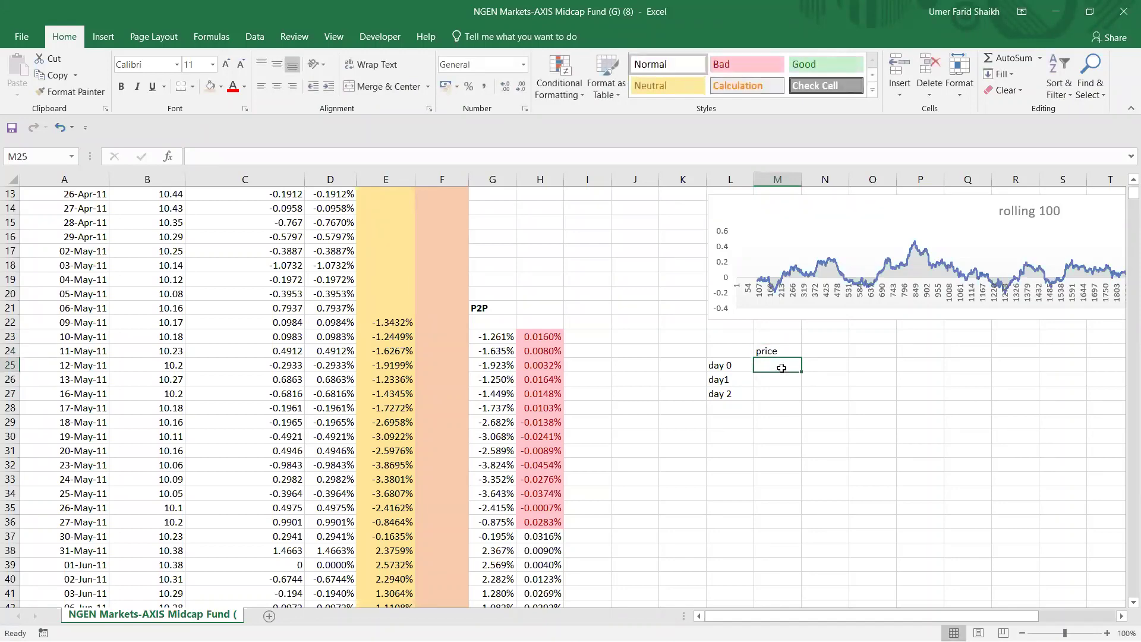
type("100")
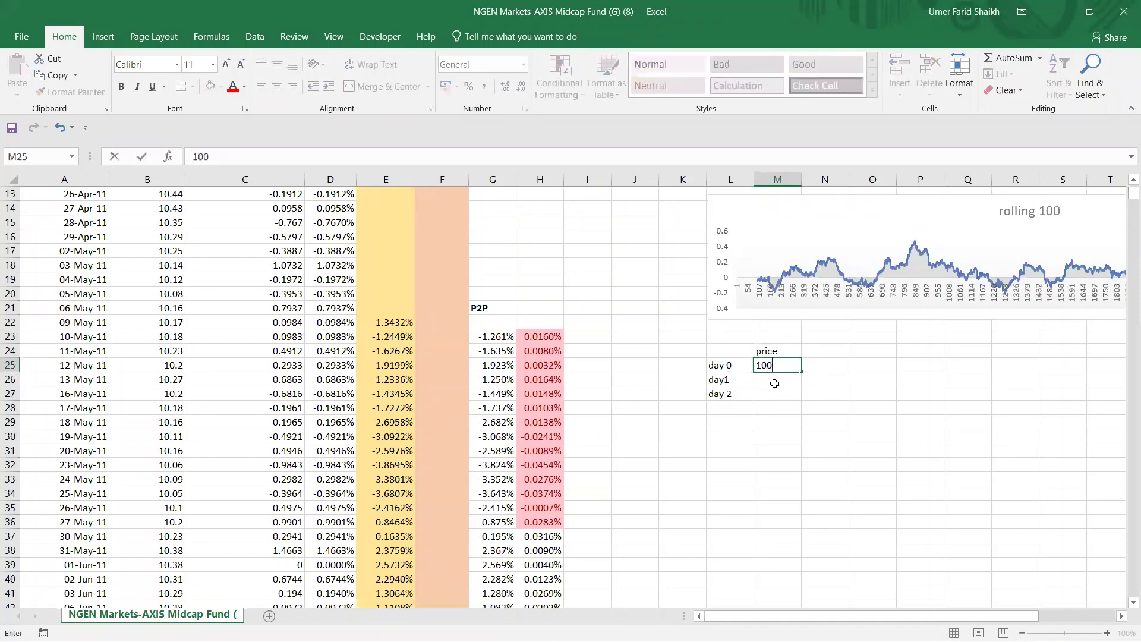
left_click(774, 383)
type("110")
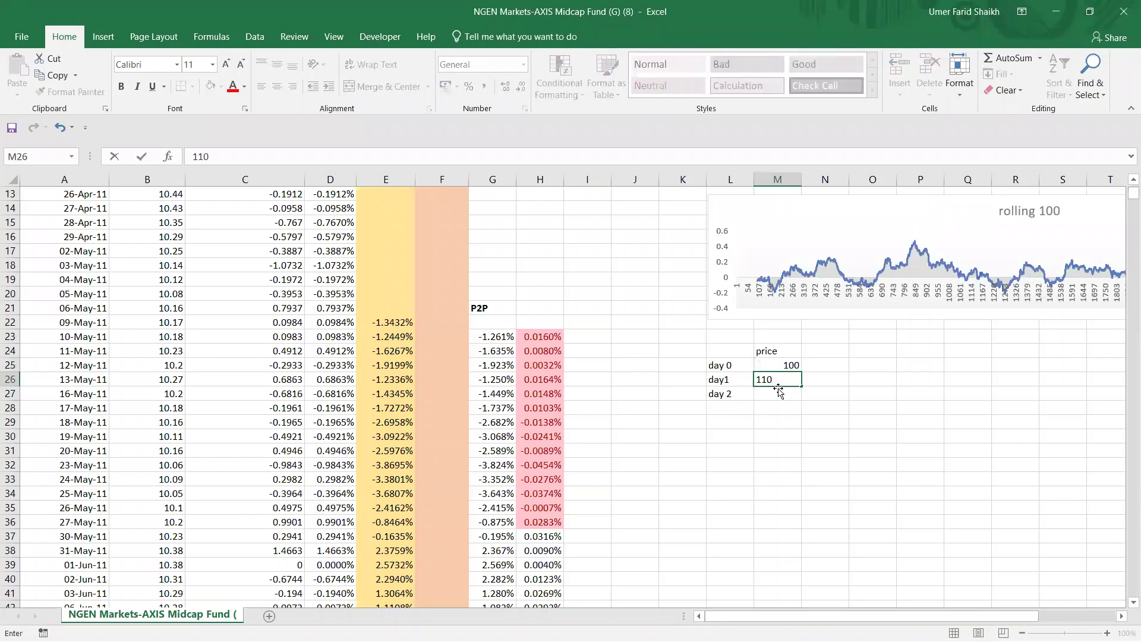
left_click(777, 394)
type("121")
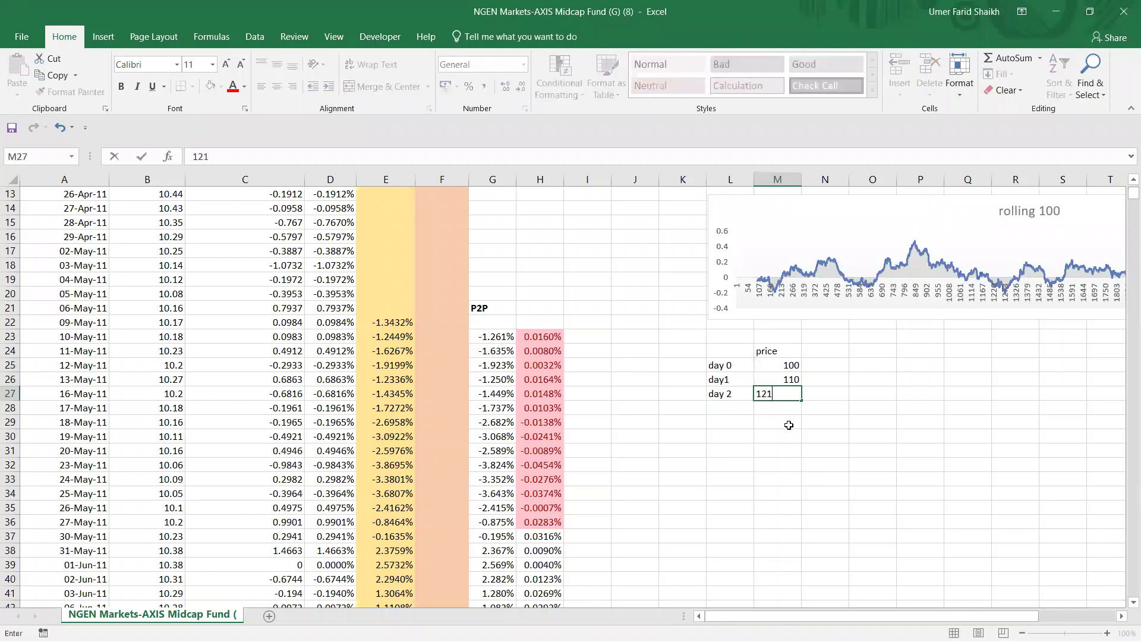
left_click(792, 432)
Step: Add the heading daily return in N24, beside the price heading
left_click(814, 353)
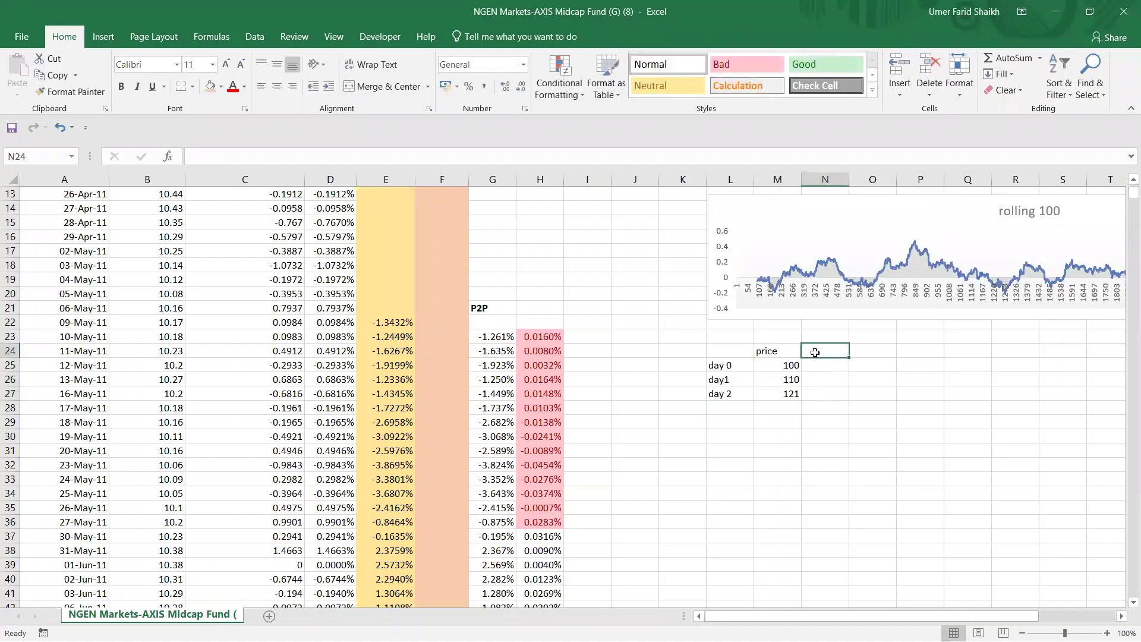
type("daily")
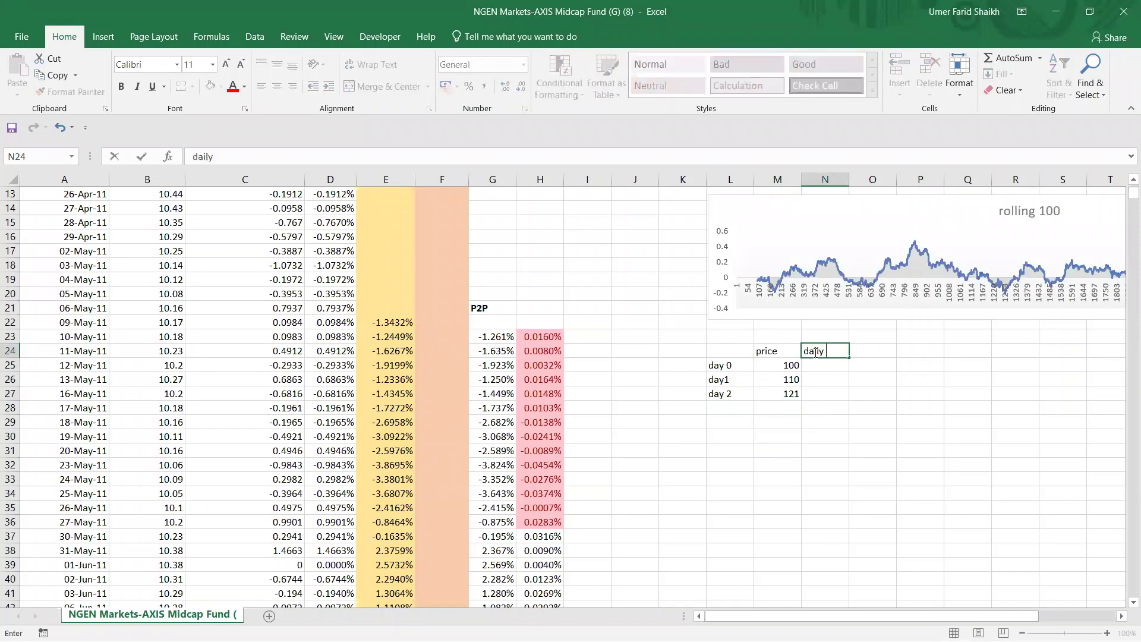
type(" return")
left_click(851, 378)
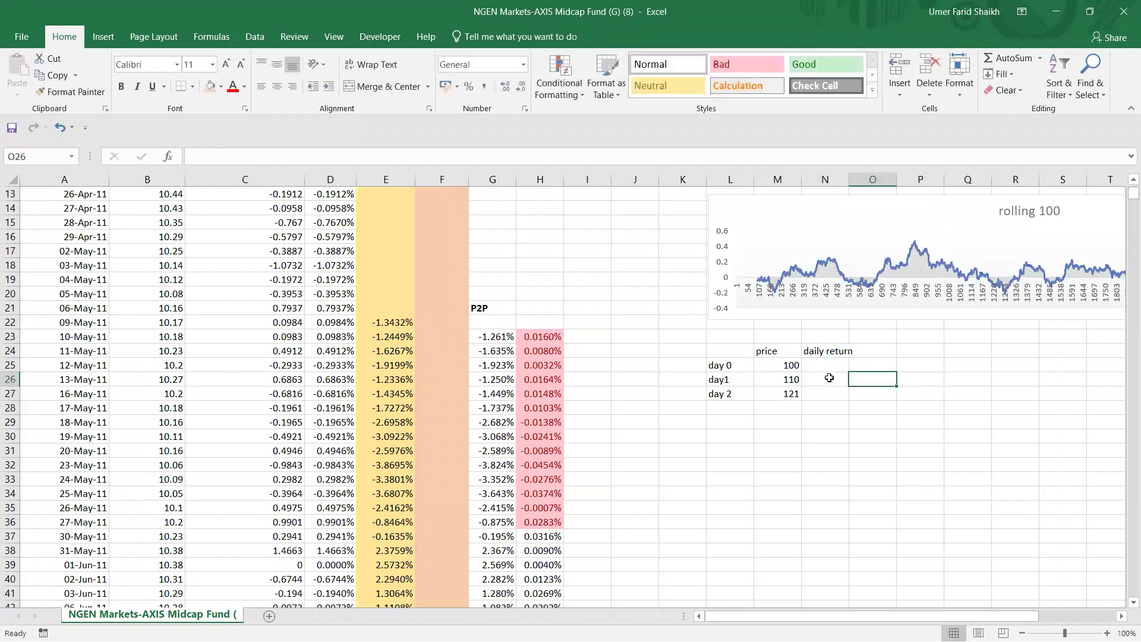
Step: Calculate the day1 daily return in N26 with the formula =M26/M25-1
left_click(813, 406)
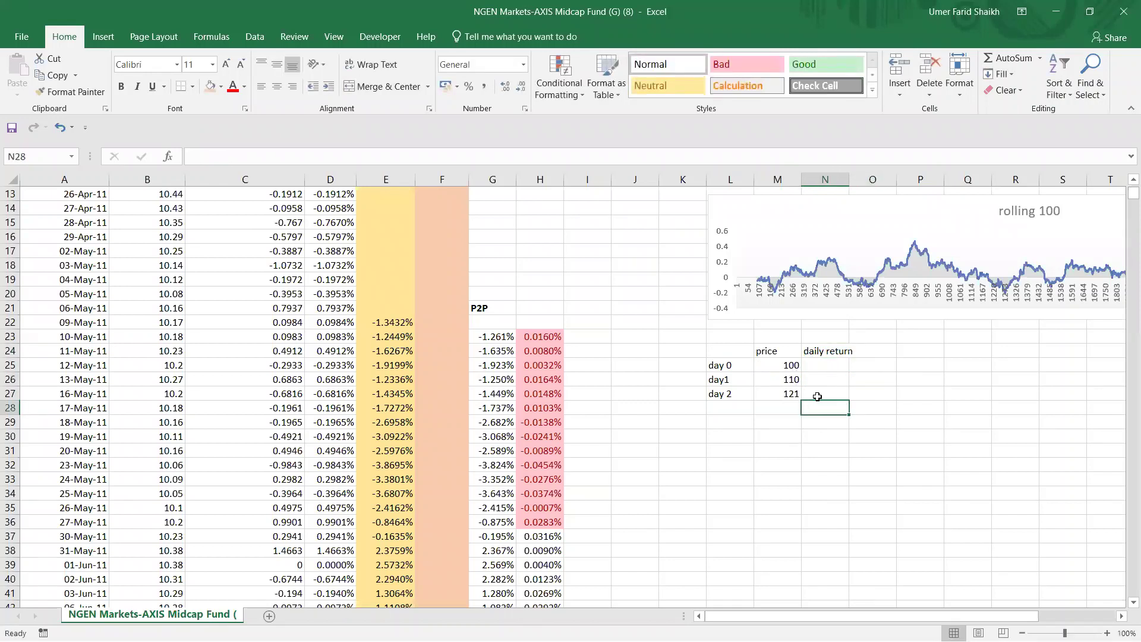
left_click(819, 381)
type("=")
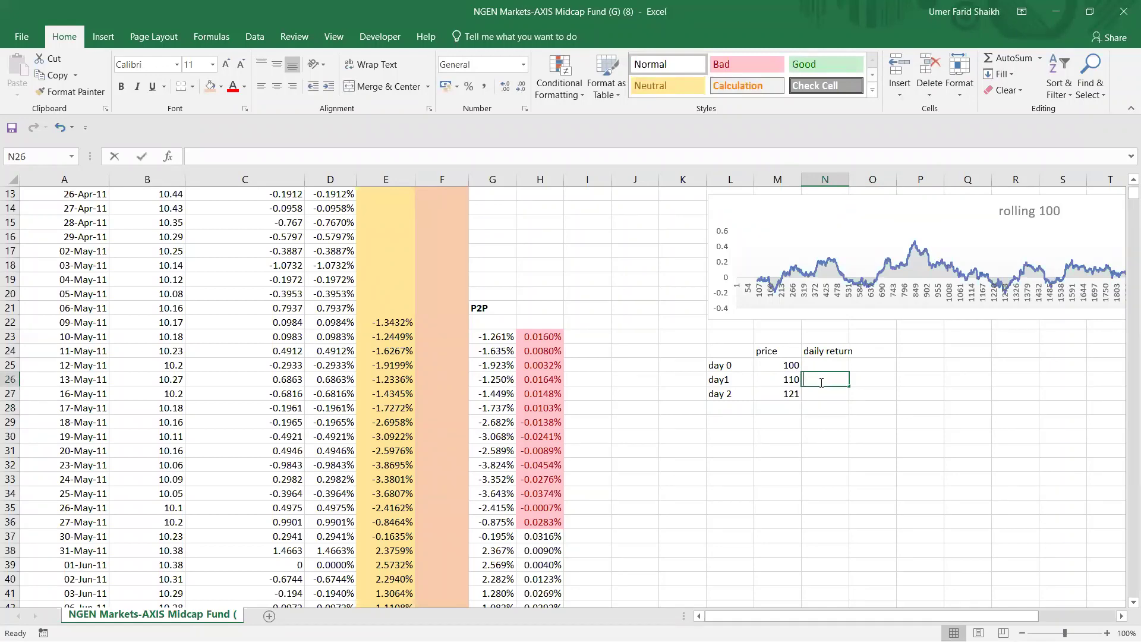
left_click(792, 377)
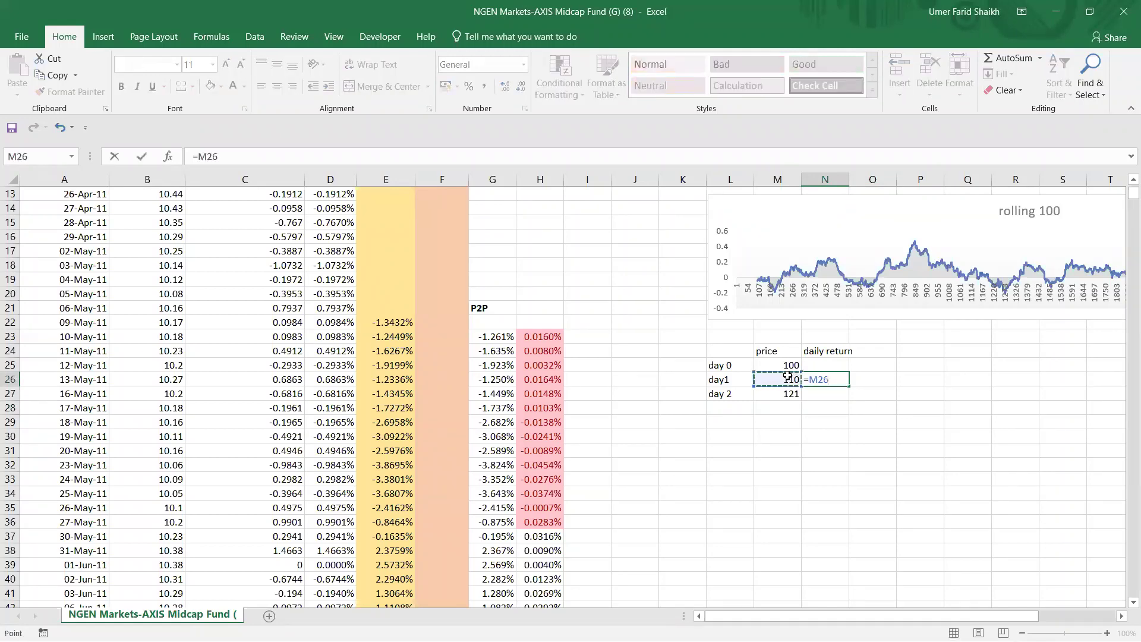
type("?")
key("BackSpace")
type("/")
left_click(793, 365)
type("-1")
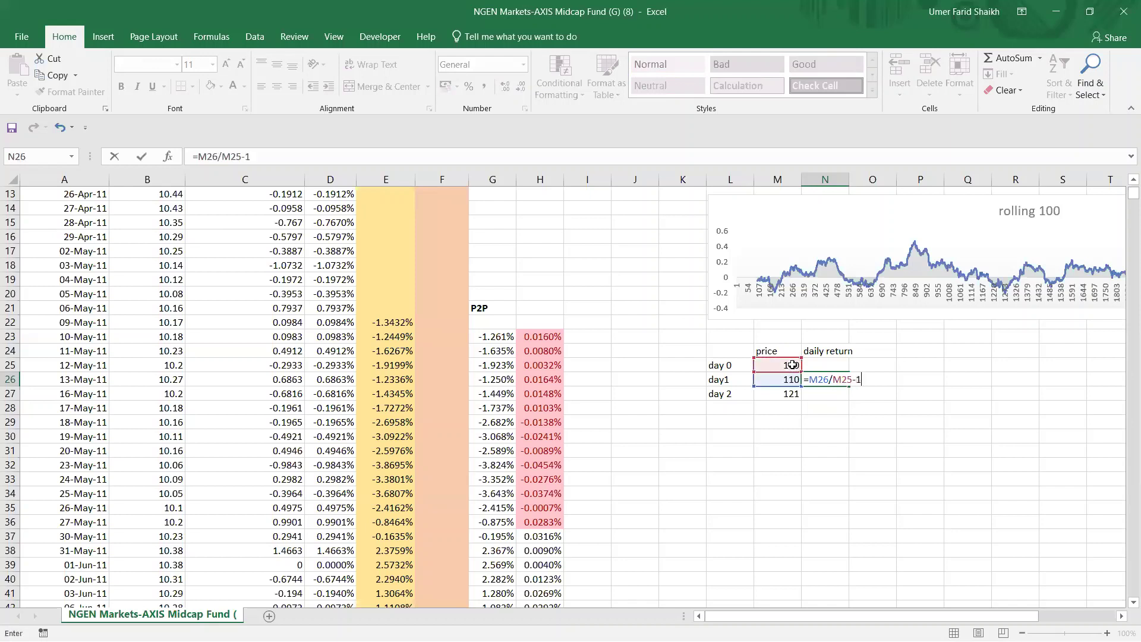
key("Return")
Step: Format the day1 return in N26 as a percentage and fill its formula down to day 2 in N27
left_click(827, 380)
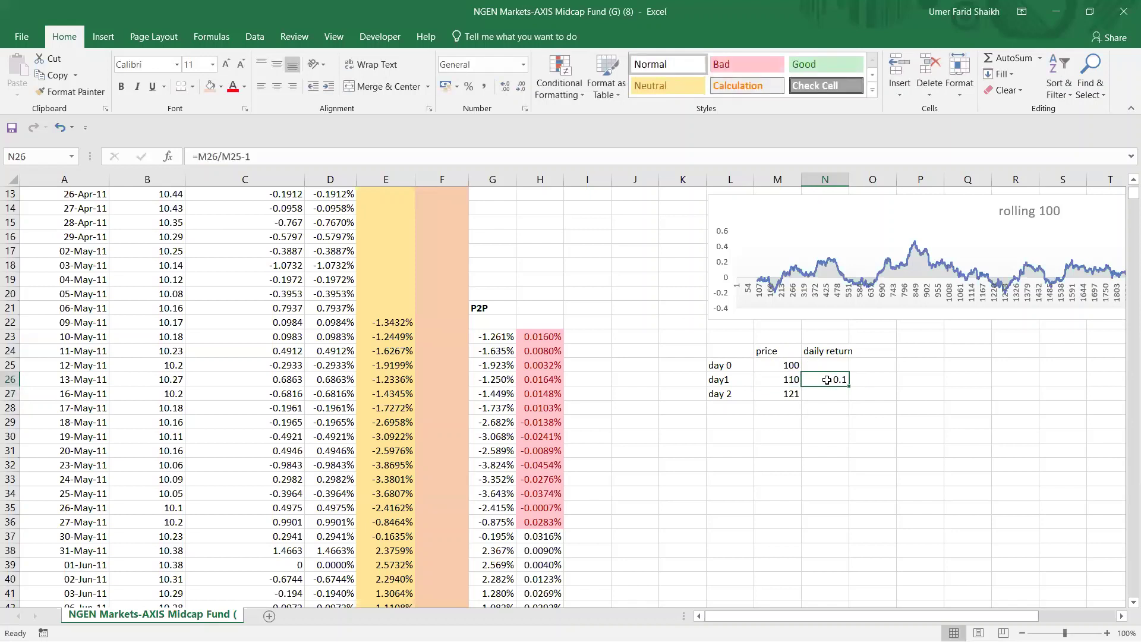
left_click(504, 88)
left_click(468, 87)
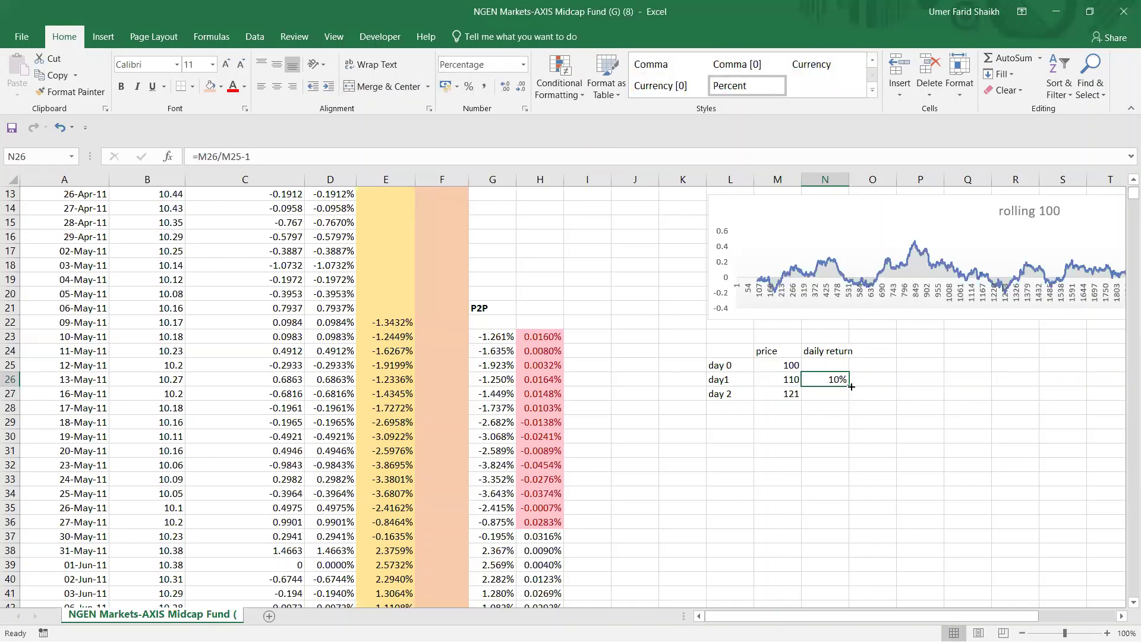
left_click_drag(850, 387, 851, 416)
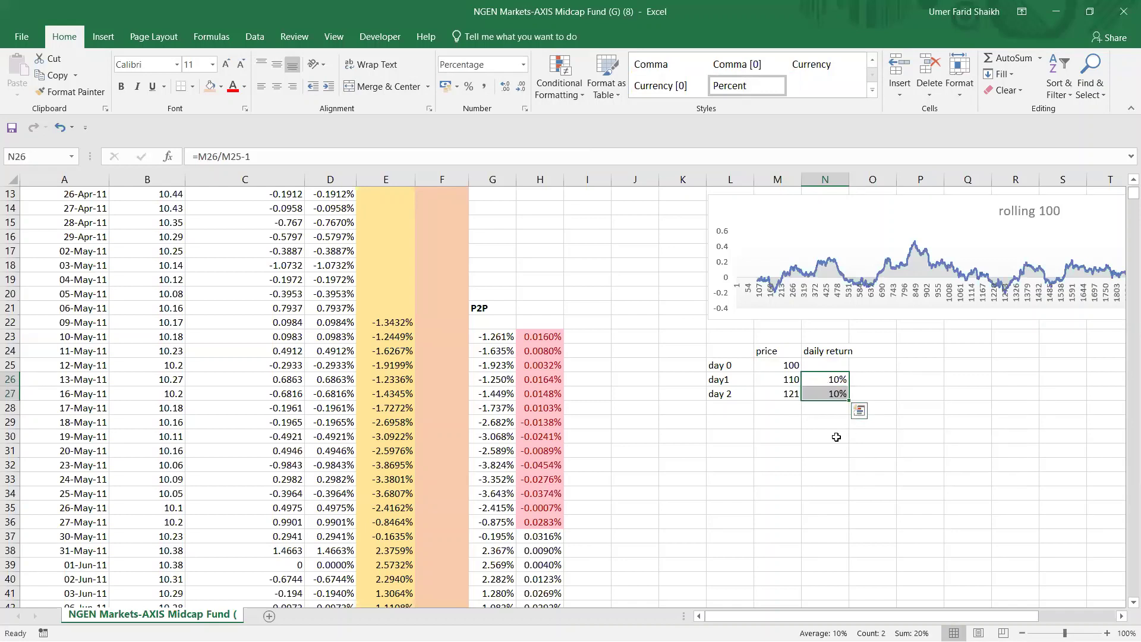
left_click(810, 438)
Step: Enter the label "simple return" in M29 below the price table
left_click(776, 427)
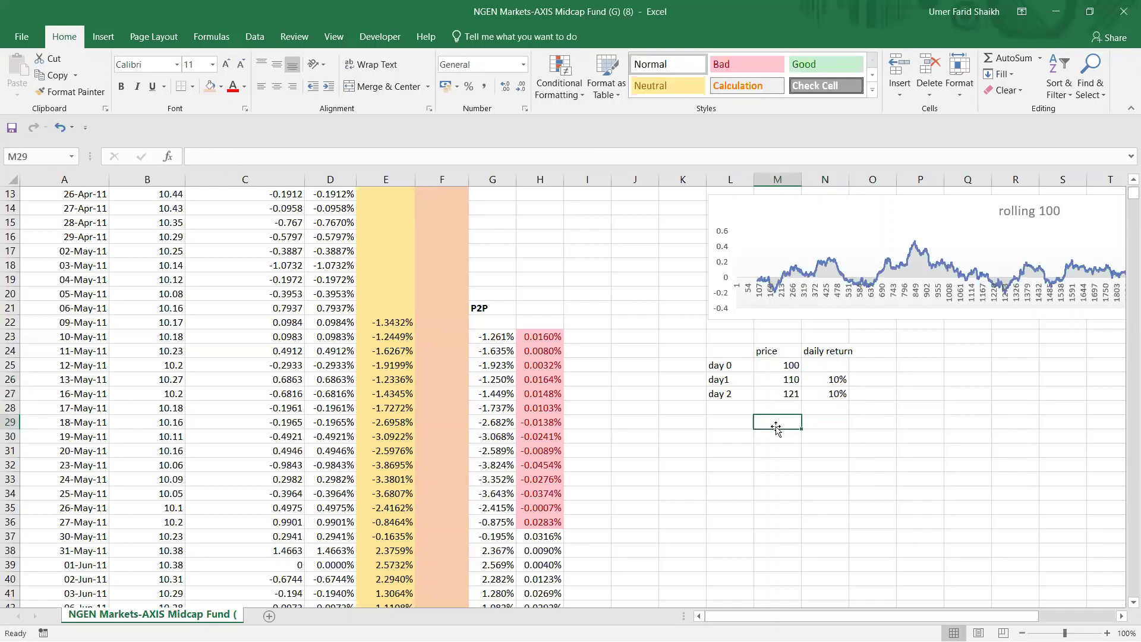
type("simple return")
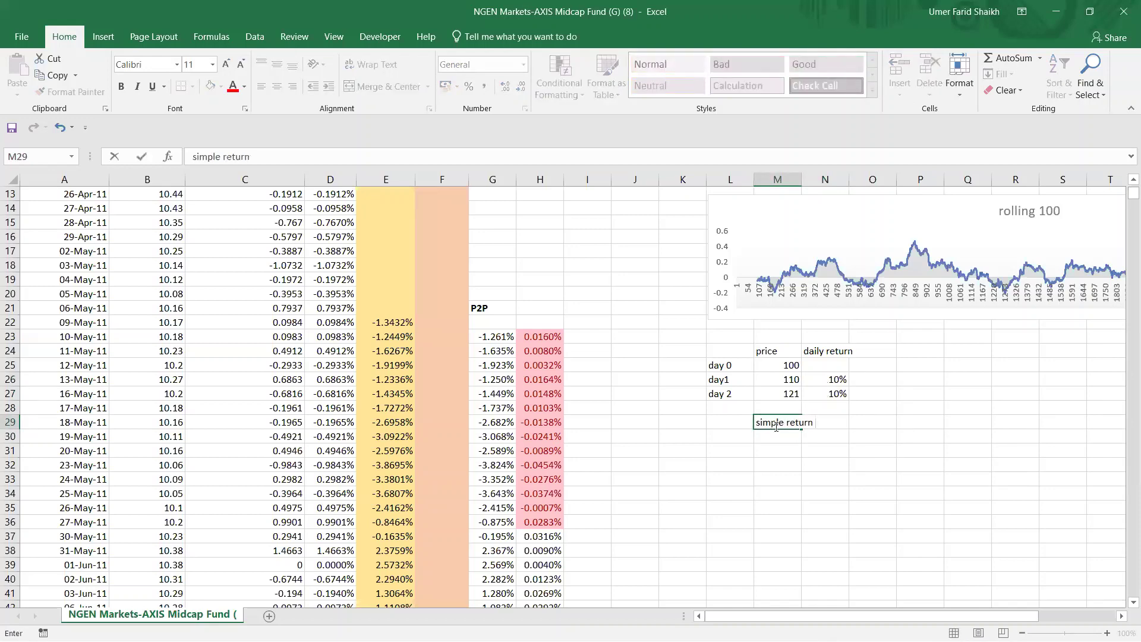
left_click(380, 292)
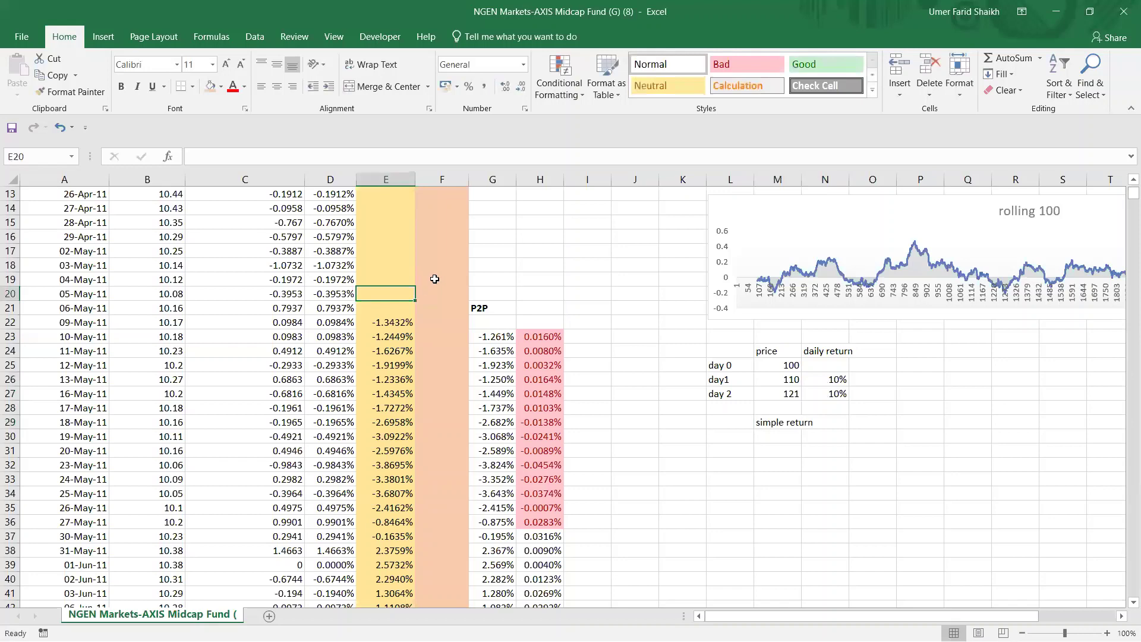
left_click(438, 280)
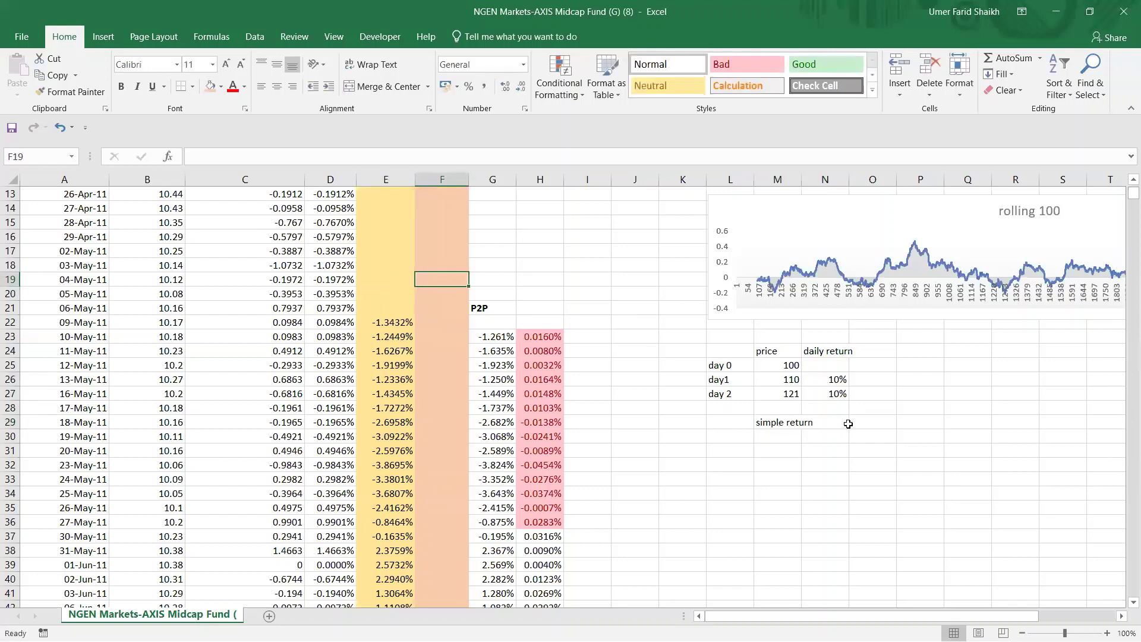
Step: Add up the daily returns in O29 with =SUM(N25:N27) and format the cell as a percentage
left_click(868, 419)
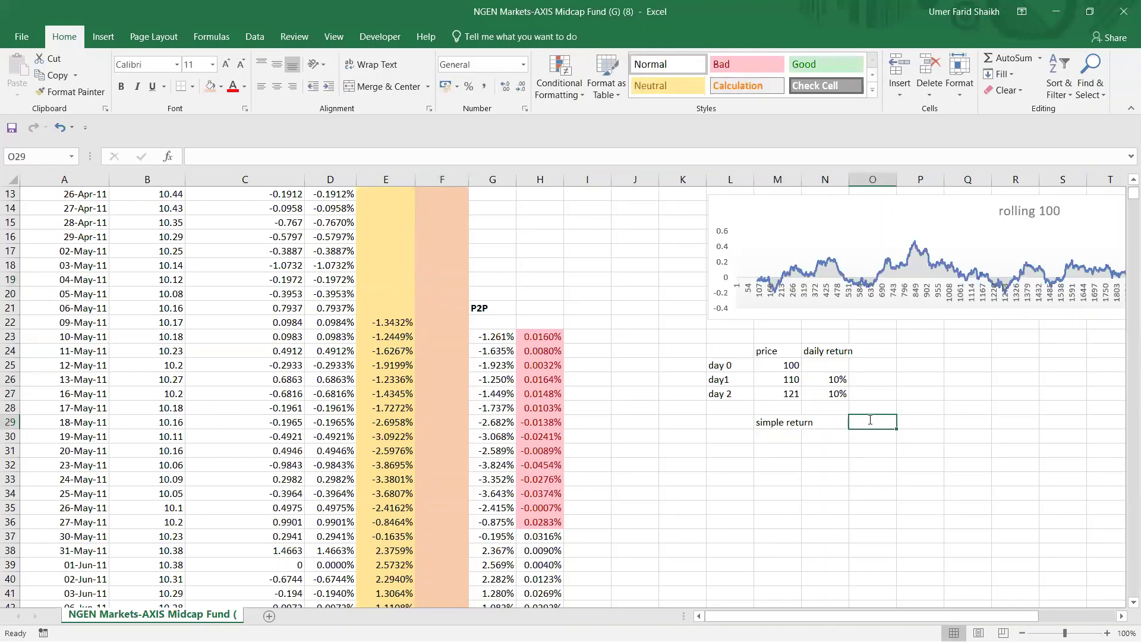
type("=")
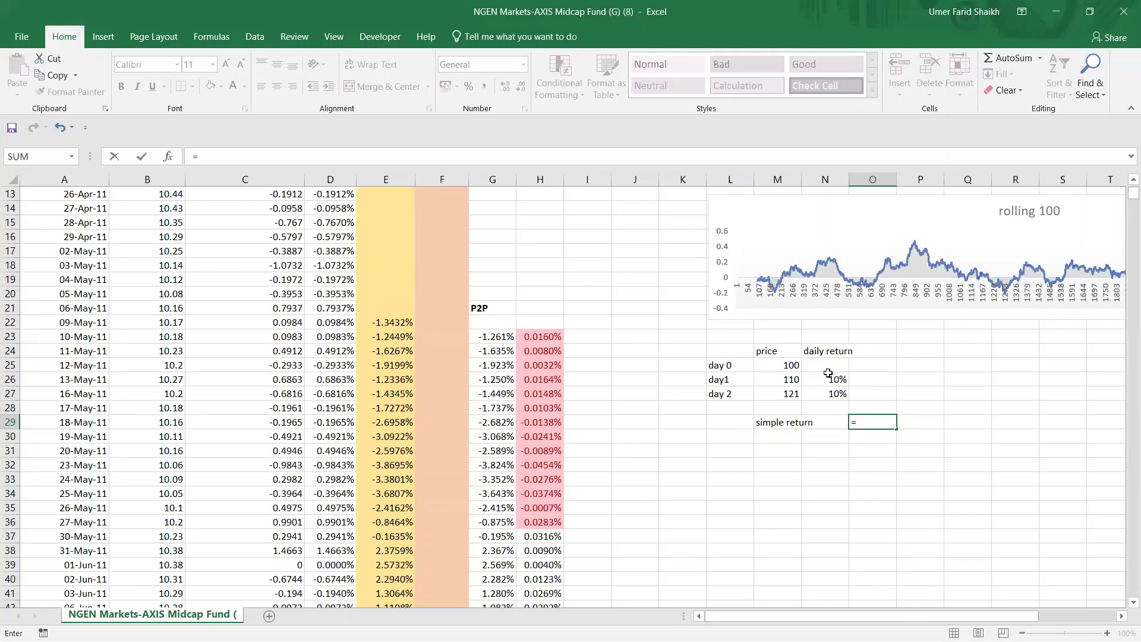
type("sum")
key("Tab")
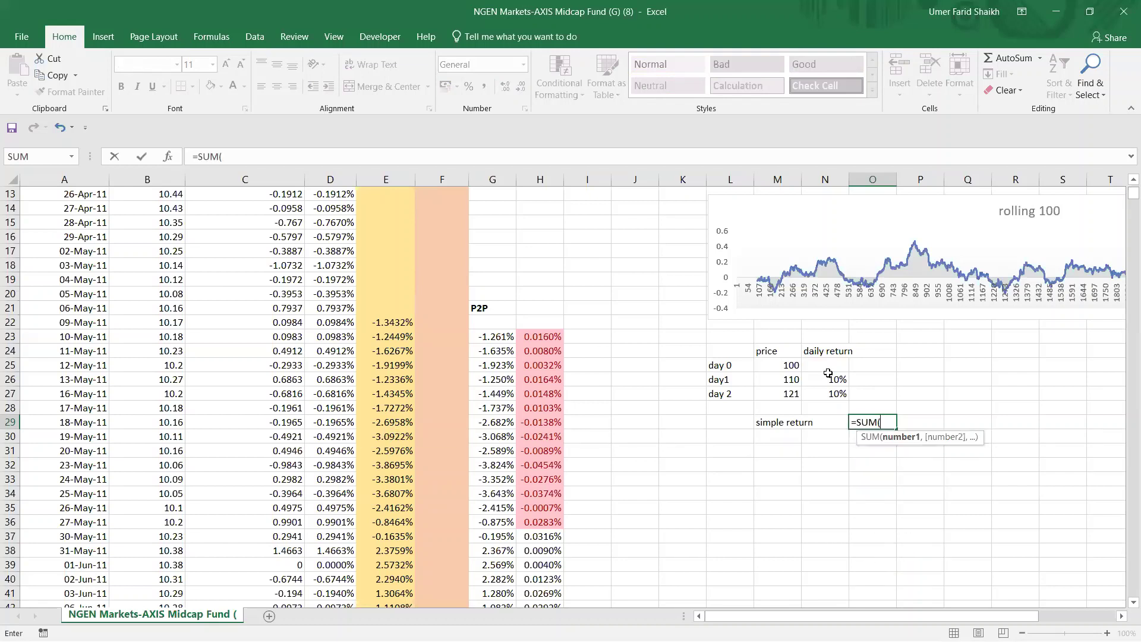
left_click_drag(830, 366, 835, 396)
key("Return")
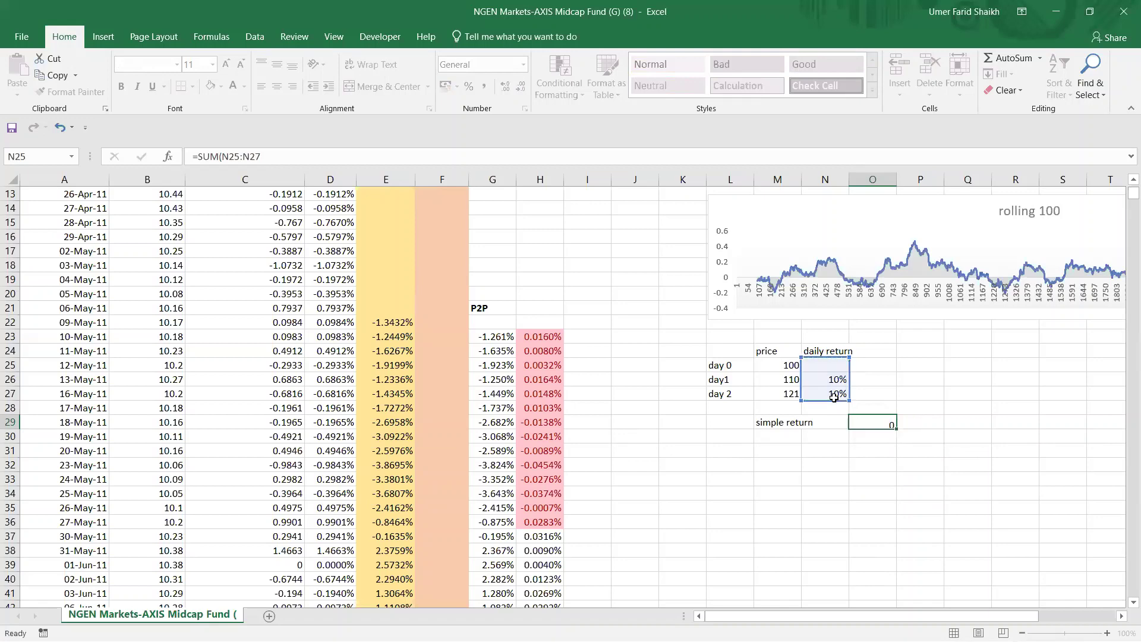
left_click(879, 423)
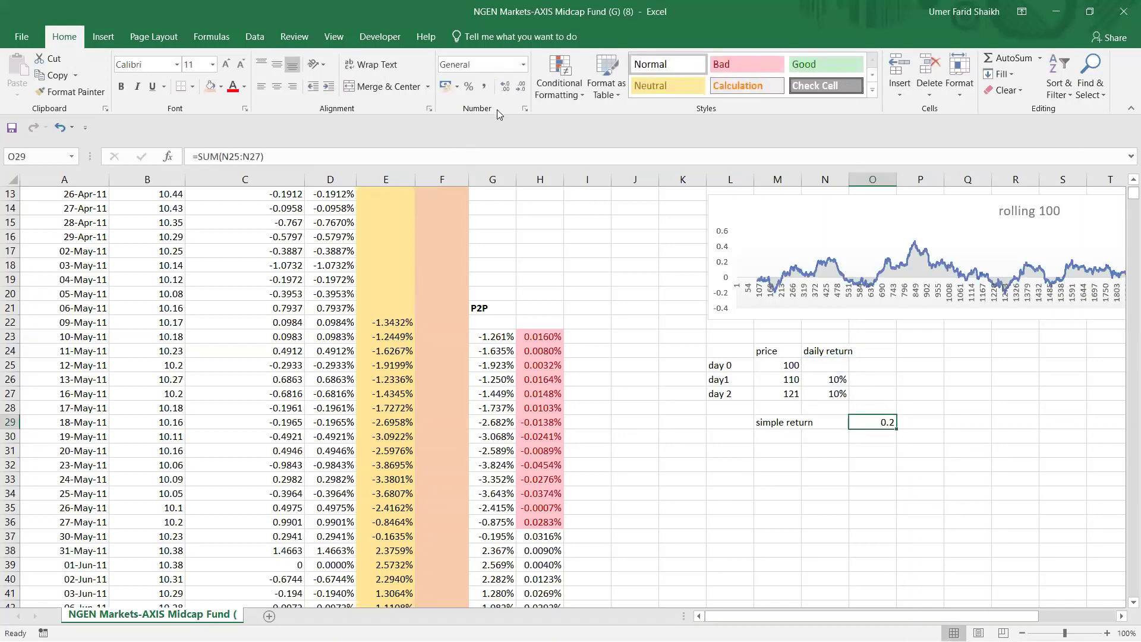
left_click(469, 87)
left_click(906, 503)
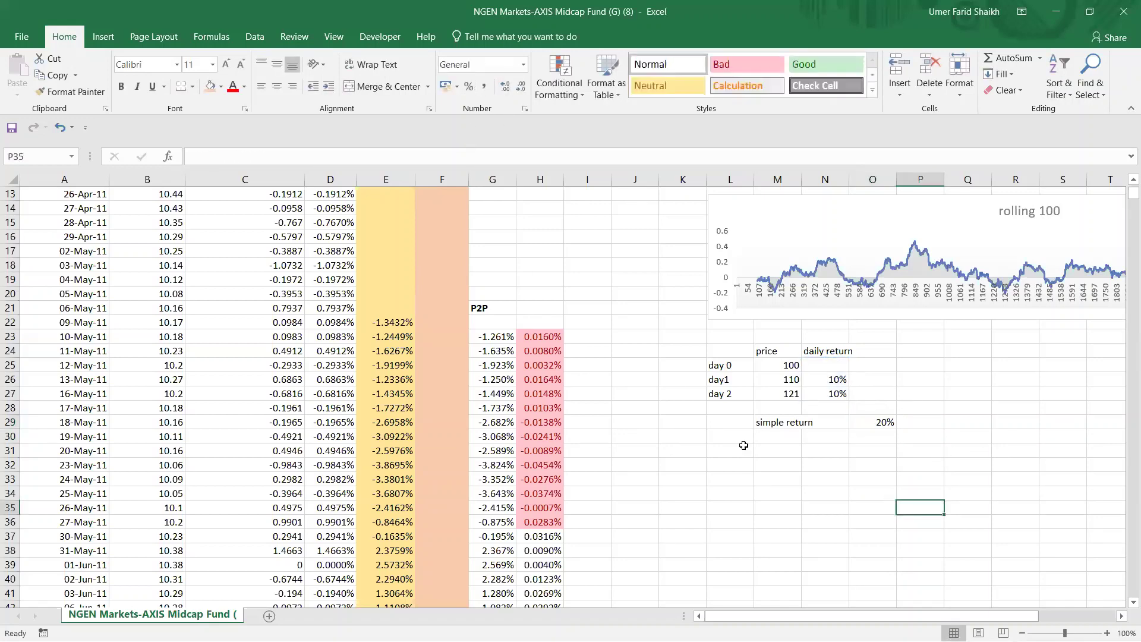
Step: Enter the label "point 2 P" in M30 under the simple return label
left_click(760, 438)
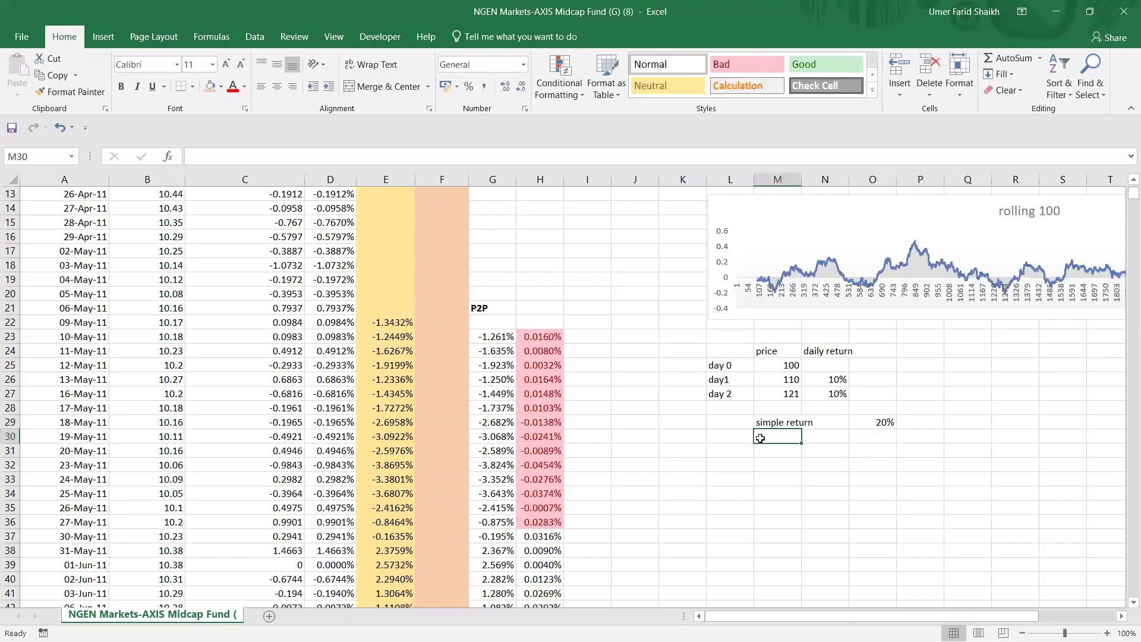
type("poi")
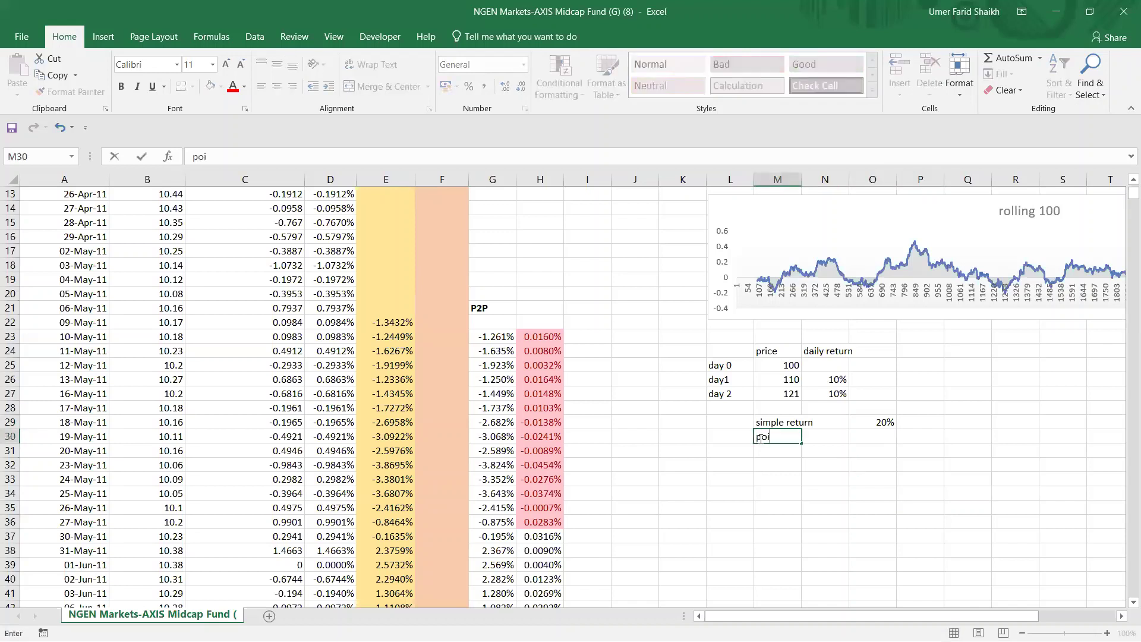
type("nt 2 P")
key("Return")
left_click(760, 439)
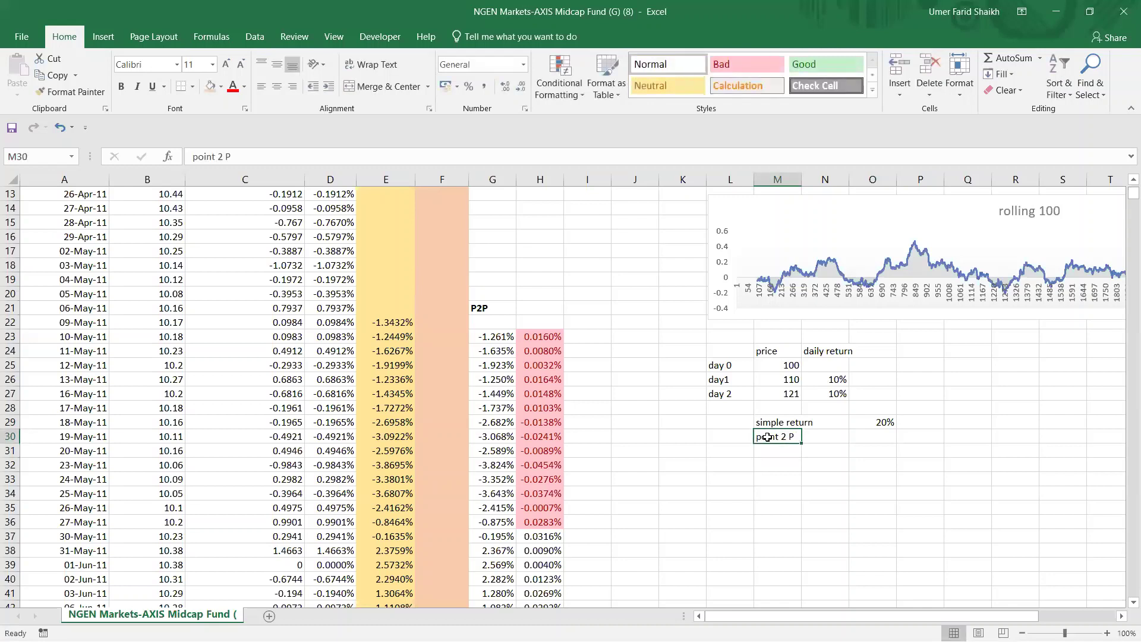
Step: Calculate the point-to-point return from day 0 to day 2 in O30 with =M27/M25-1
left_click(899, 436)
left_click(797, 366)
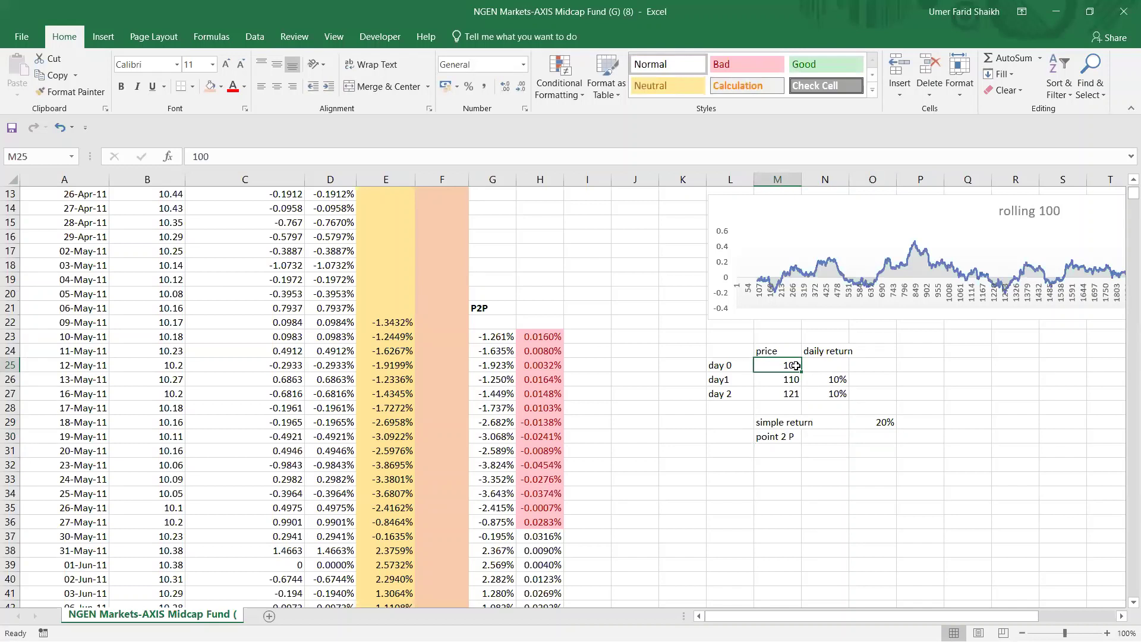
left_click(792, 394)
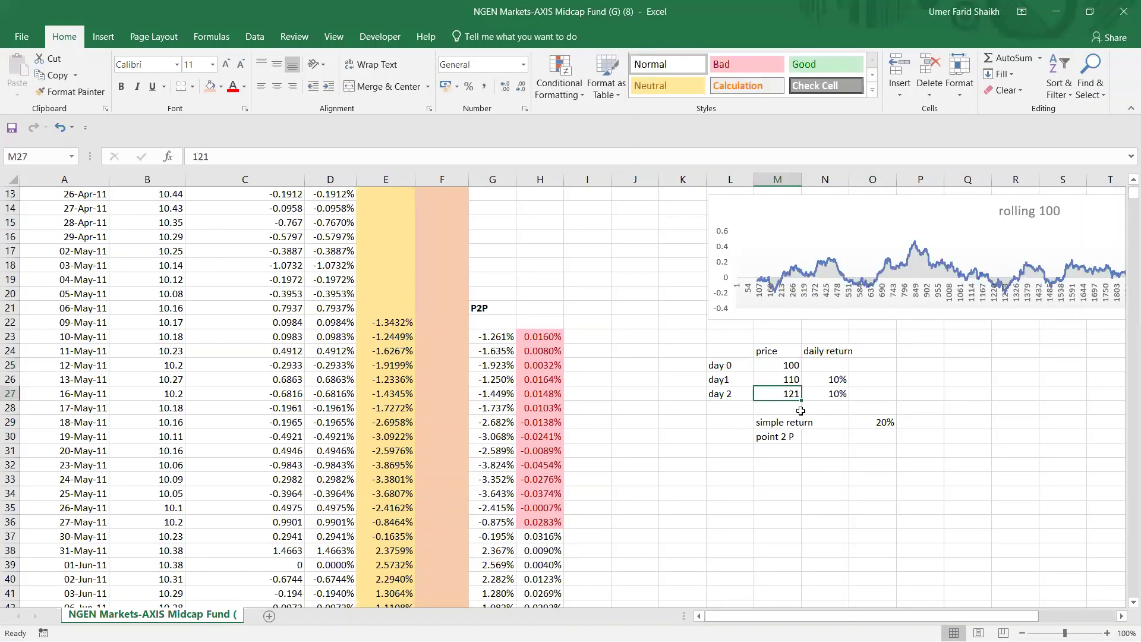
left_click(863, 439)
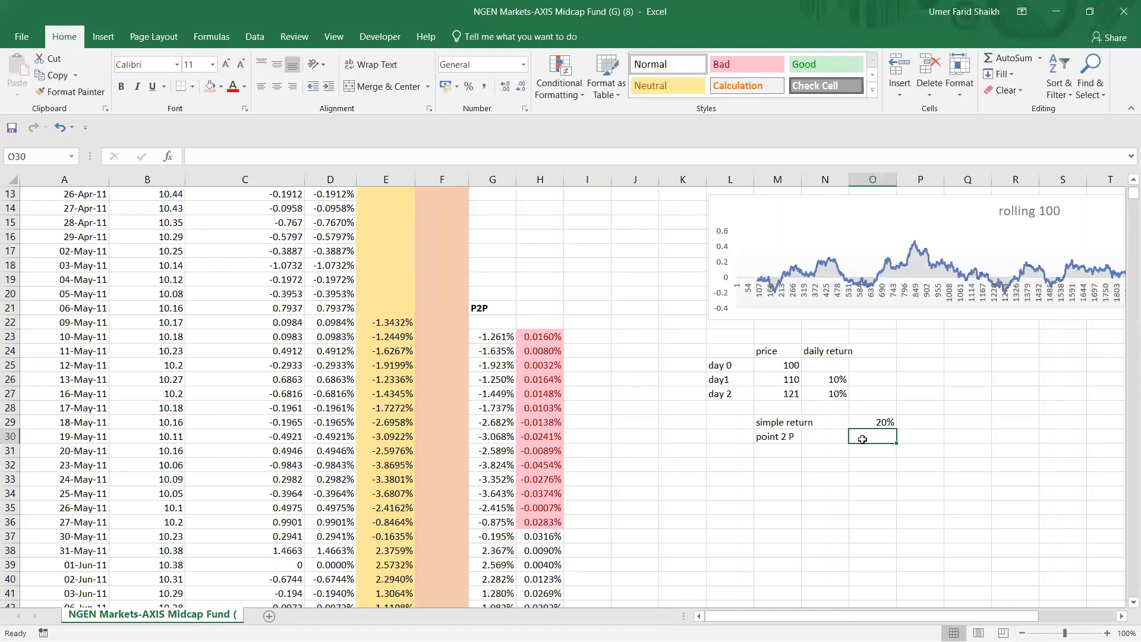
type("=")
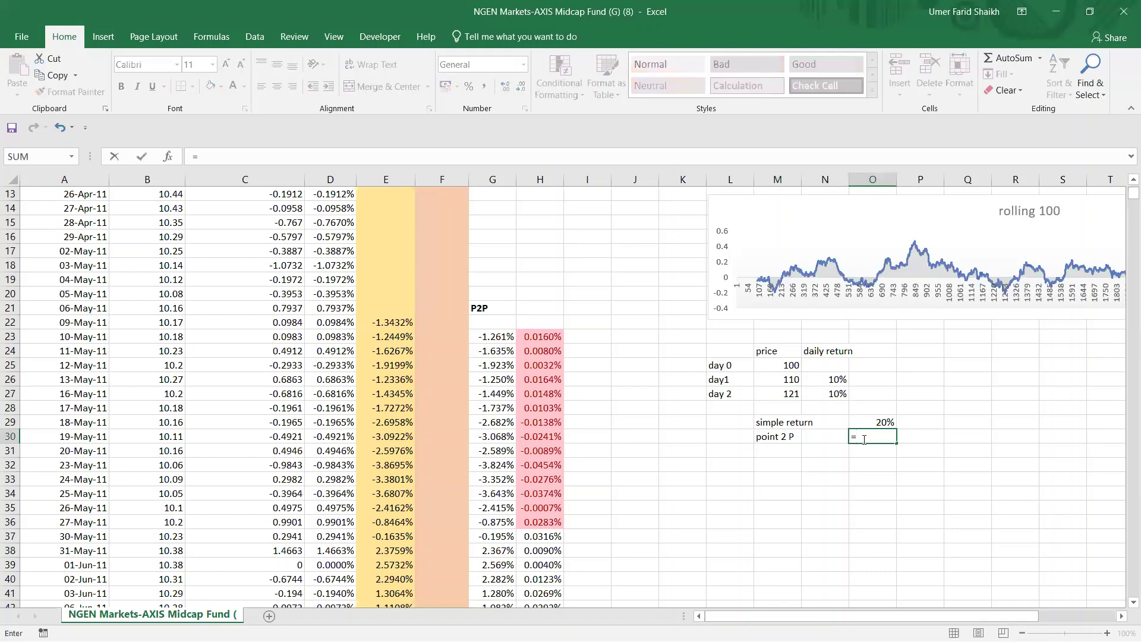
left_click(793, 394)
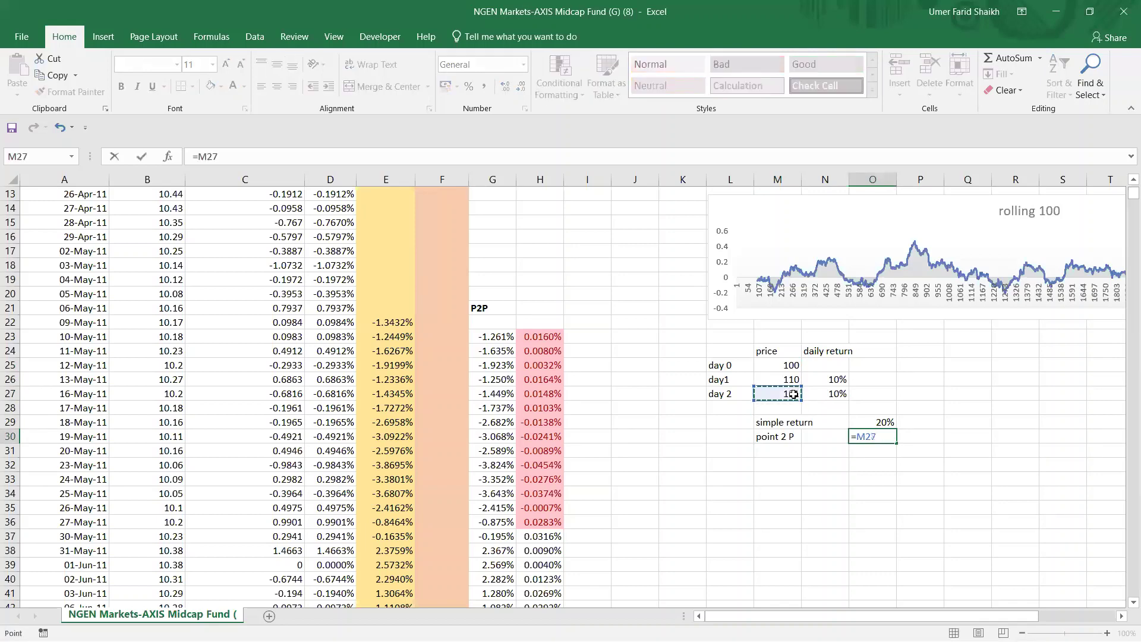
type("?")
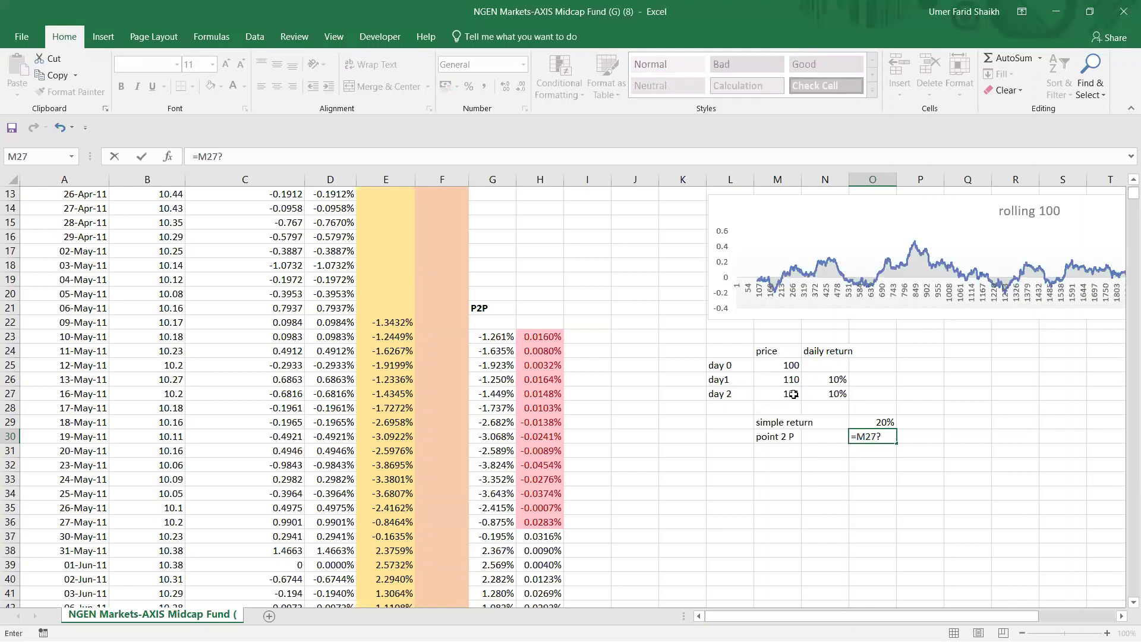
key("BackSpace")
type("/")
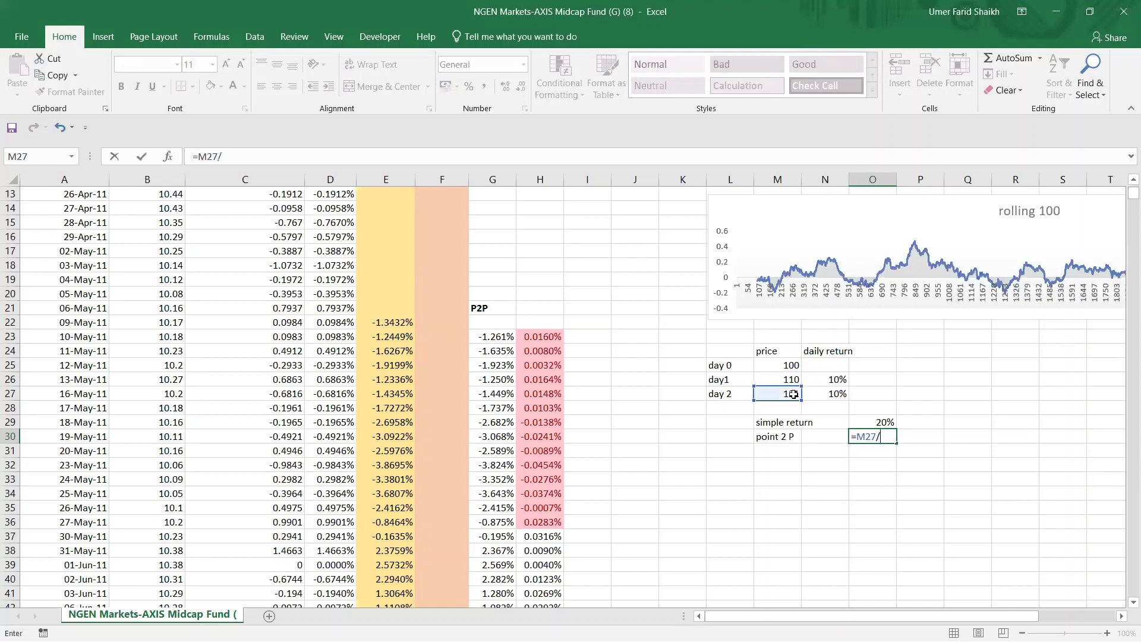
left_click(790, 364)
type("-1")
key("Return")
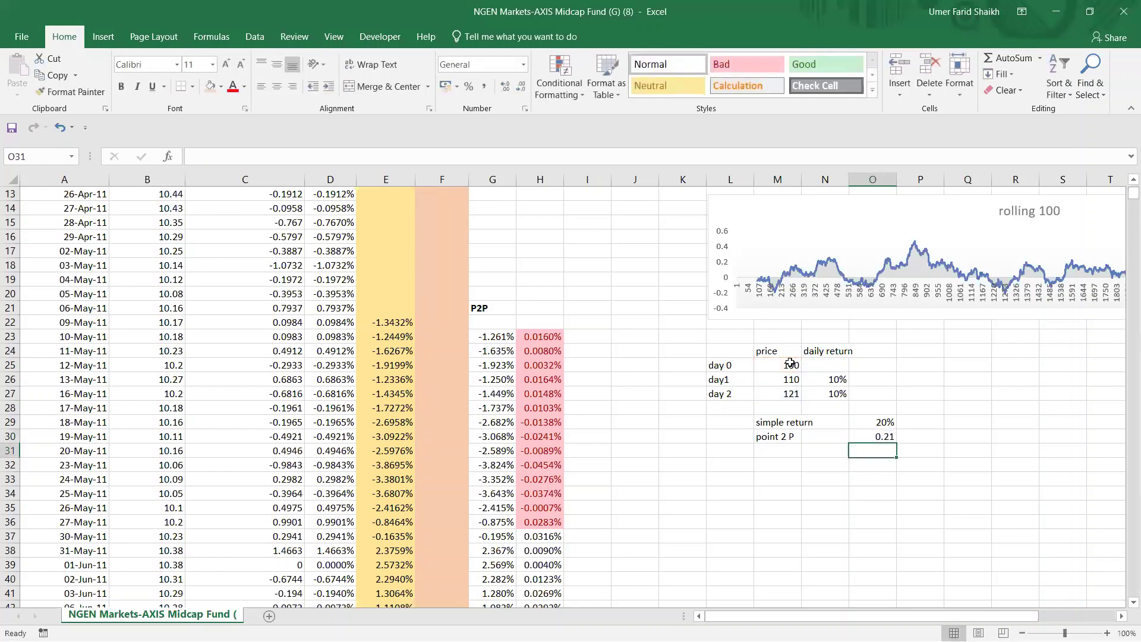
Step: Format the point-to-point return in O30 as a percentage
left_click(874, 437)
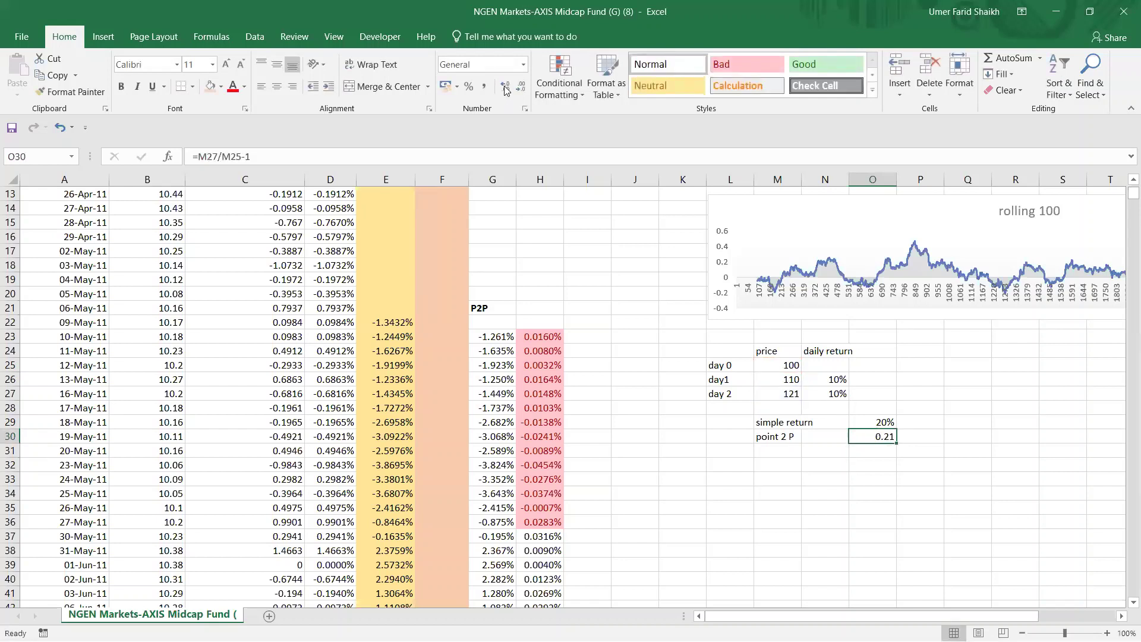
left_click(471, 88)
left_click(977, 480)
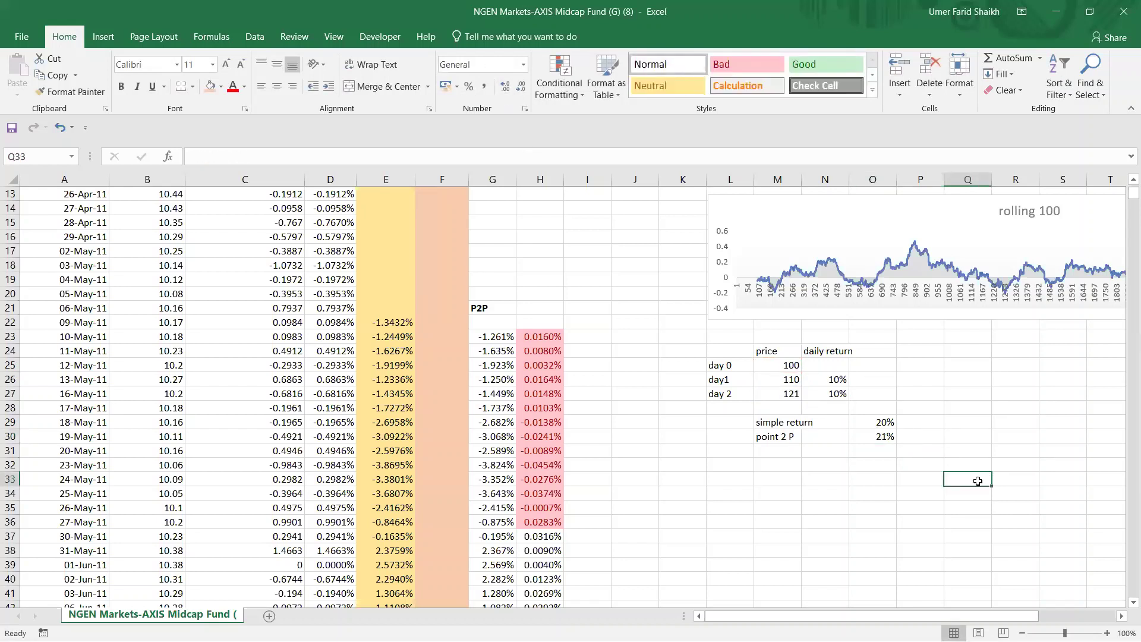
left_click_drag(879, 424, 881, 438)
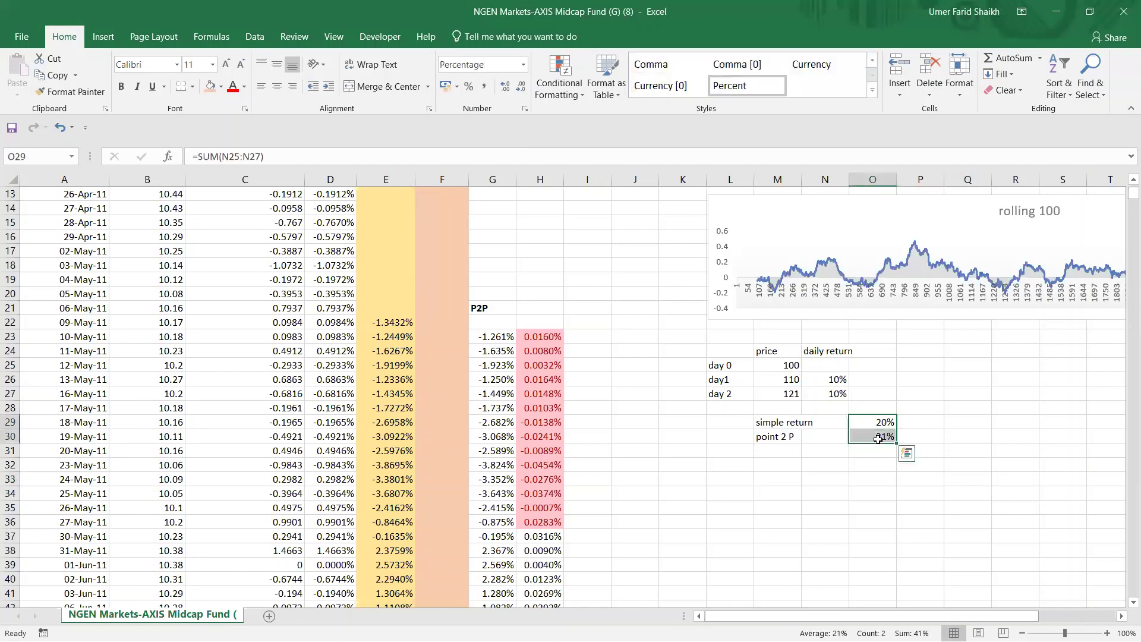
left_click(945, 476)
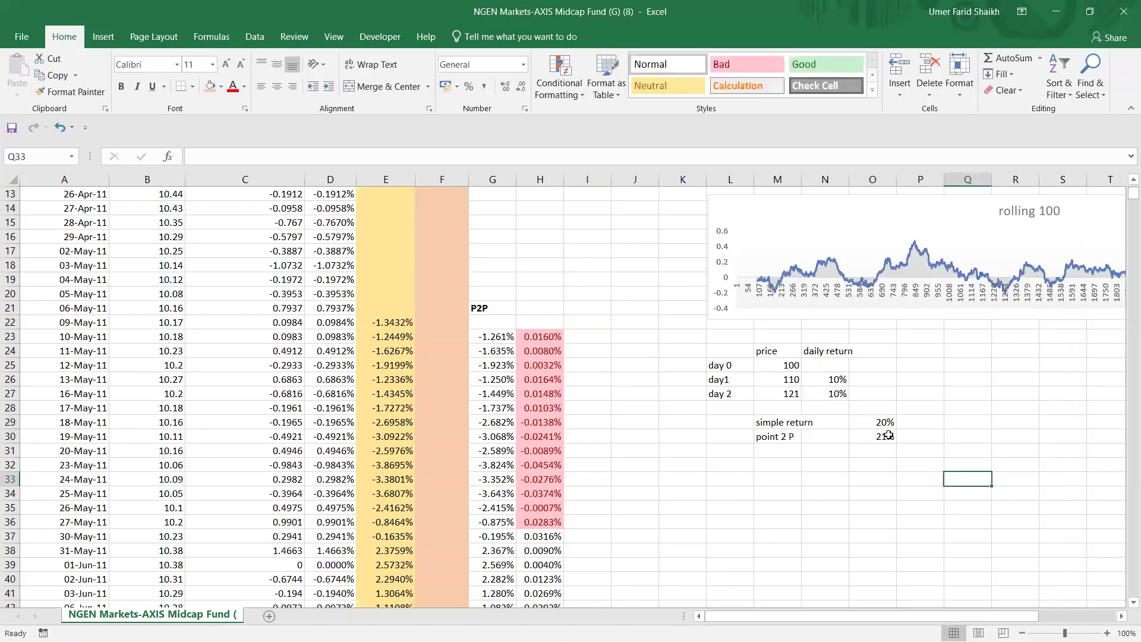
left_click(758, 437)
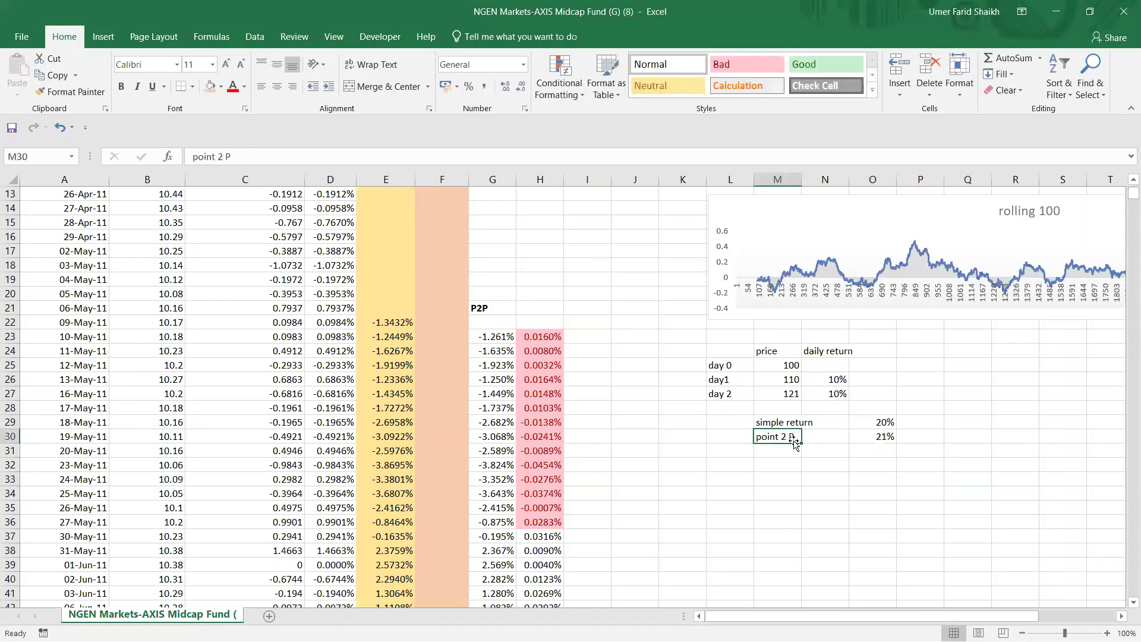
left_click(891, 438)
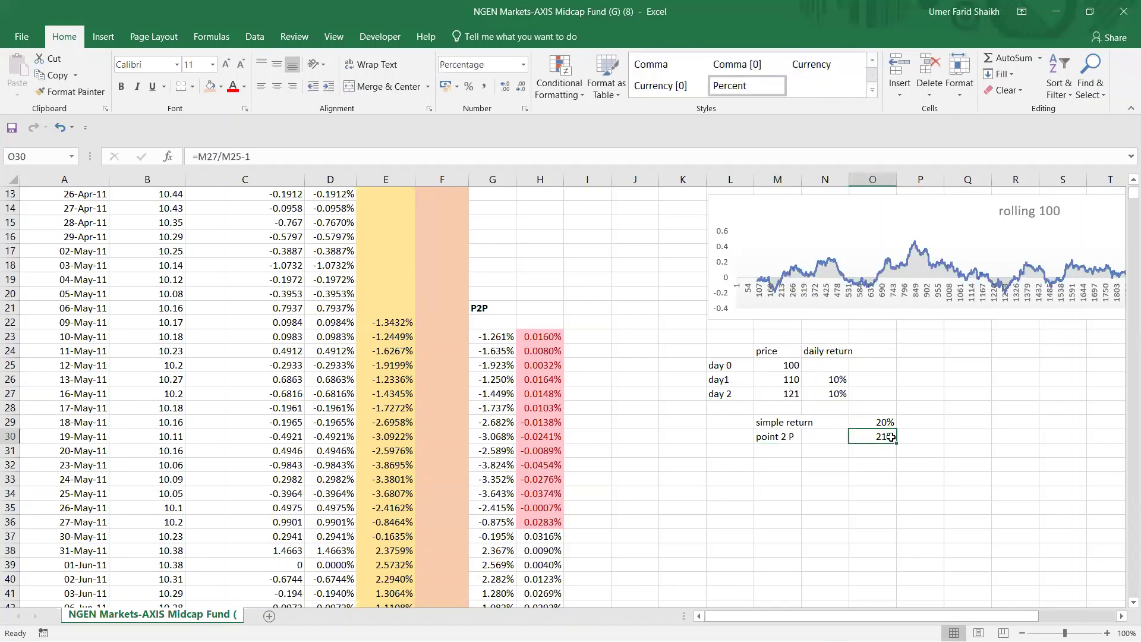
left_click(773, 437)
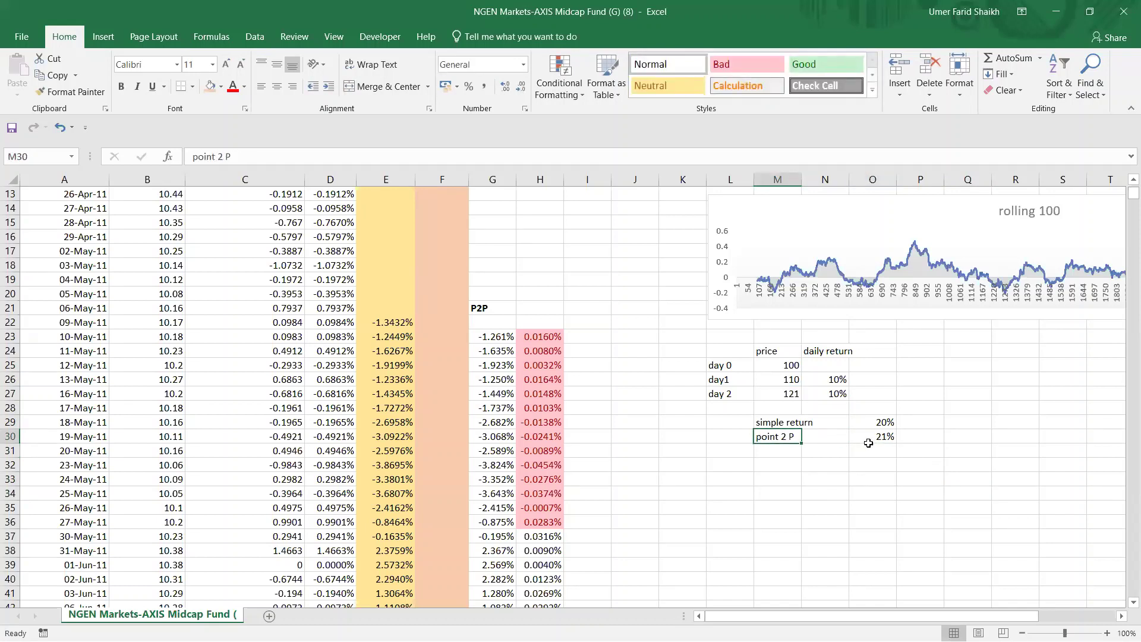
Step: Examine the day 0 and day 2 prices, the daily returns, and the simple and point-to-point results
left_click(789, 364)
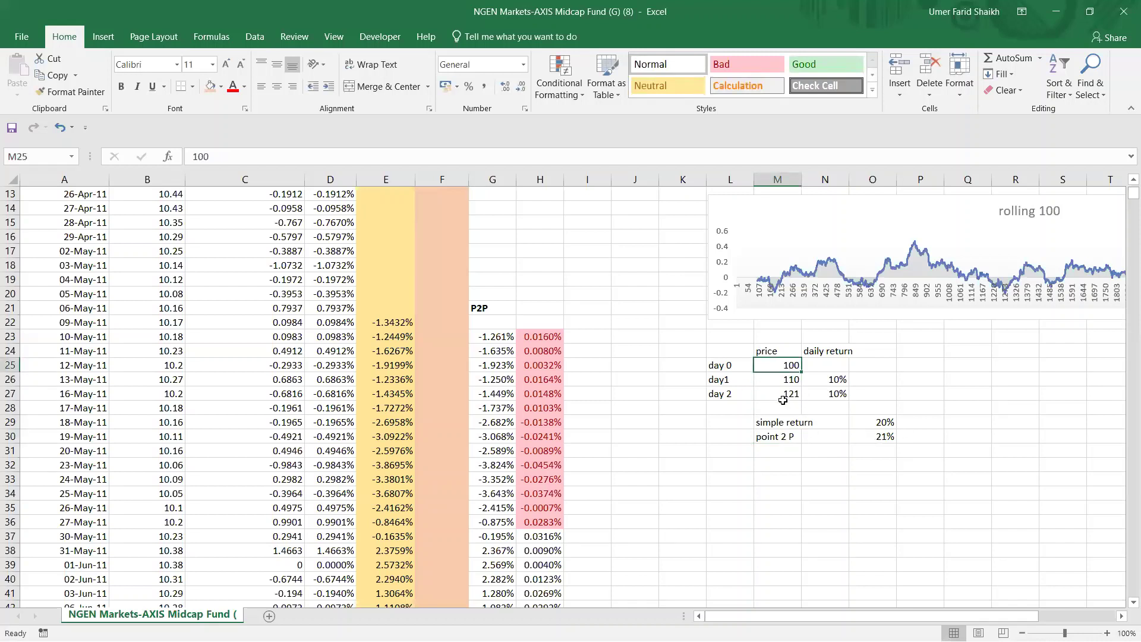
left_click(790, 394)
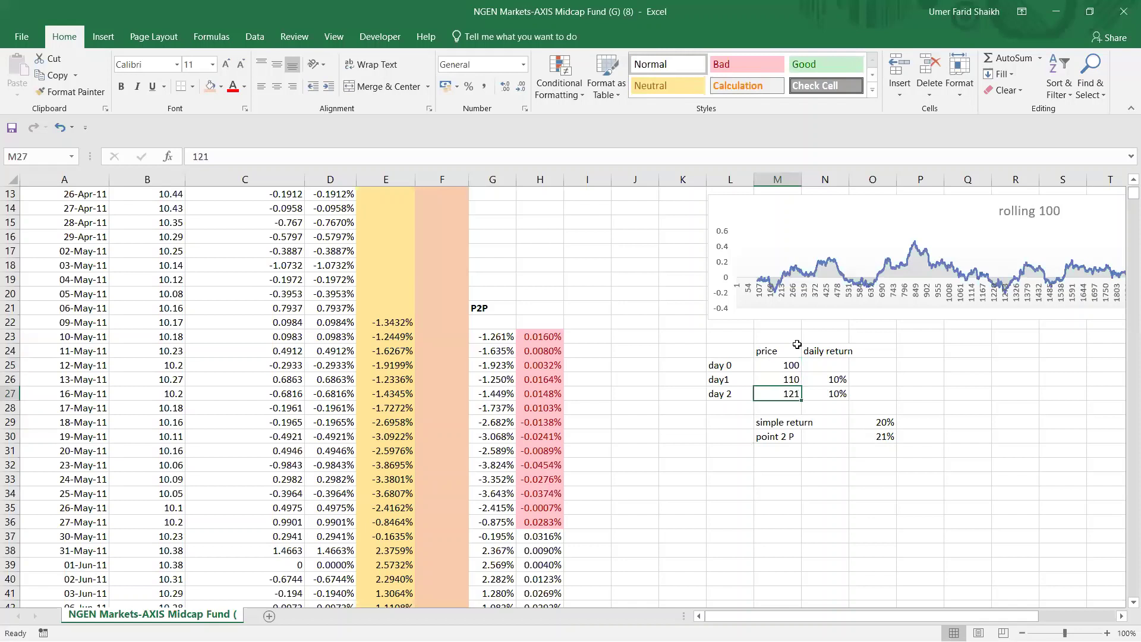
left_click(785, 367)
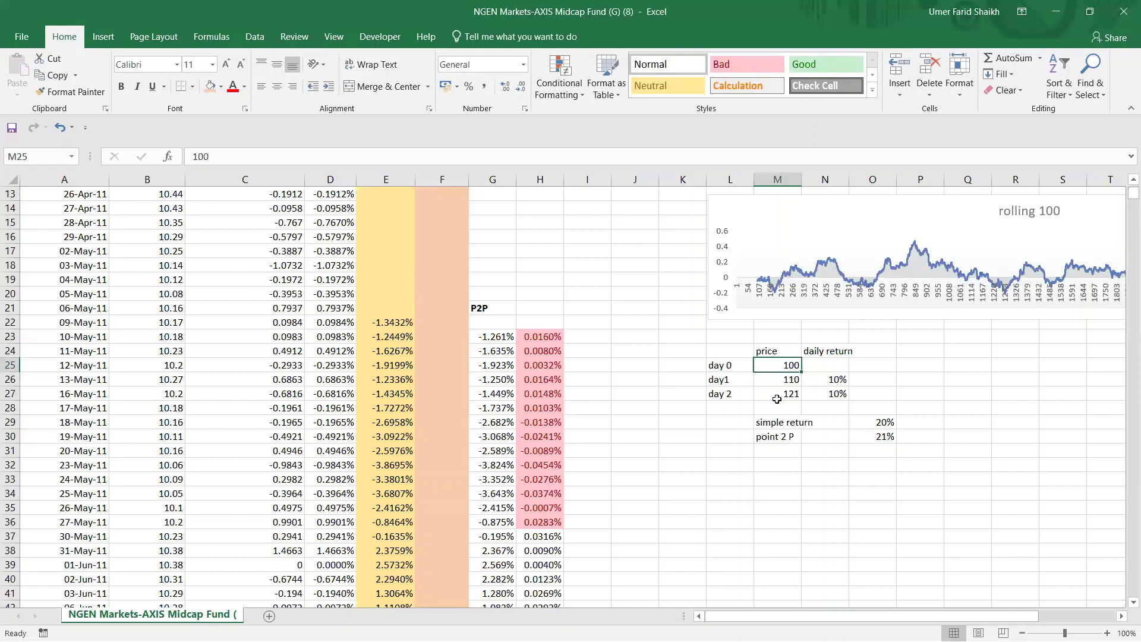
left_click(874, 438)
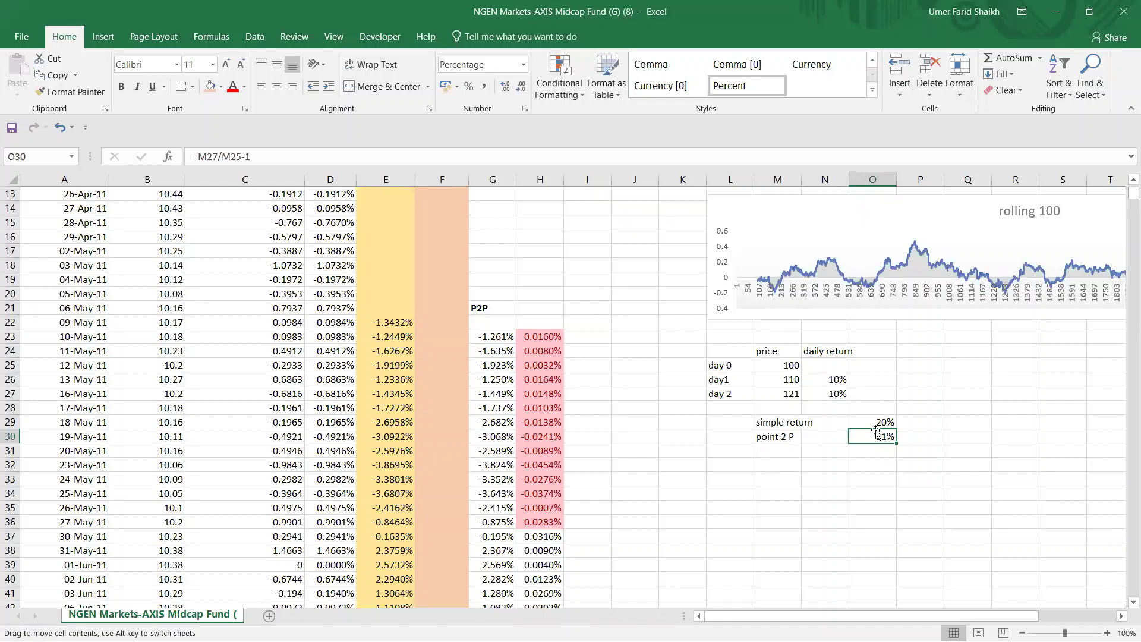
left_click(835, 377)
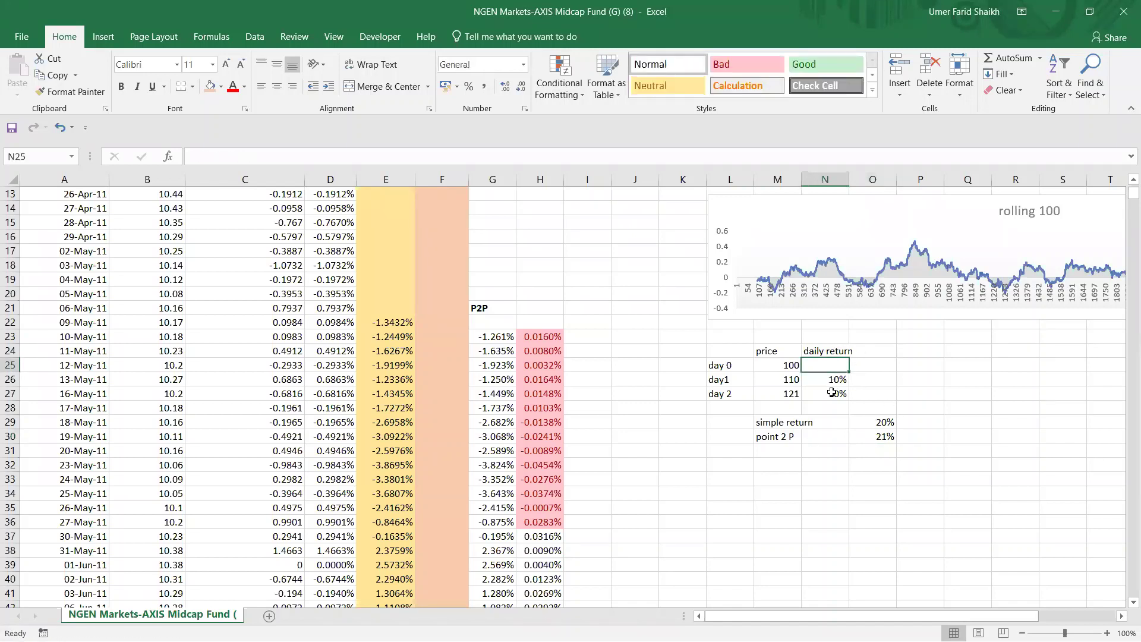
left_click(835, 392)
left_click(781, 425)
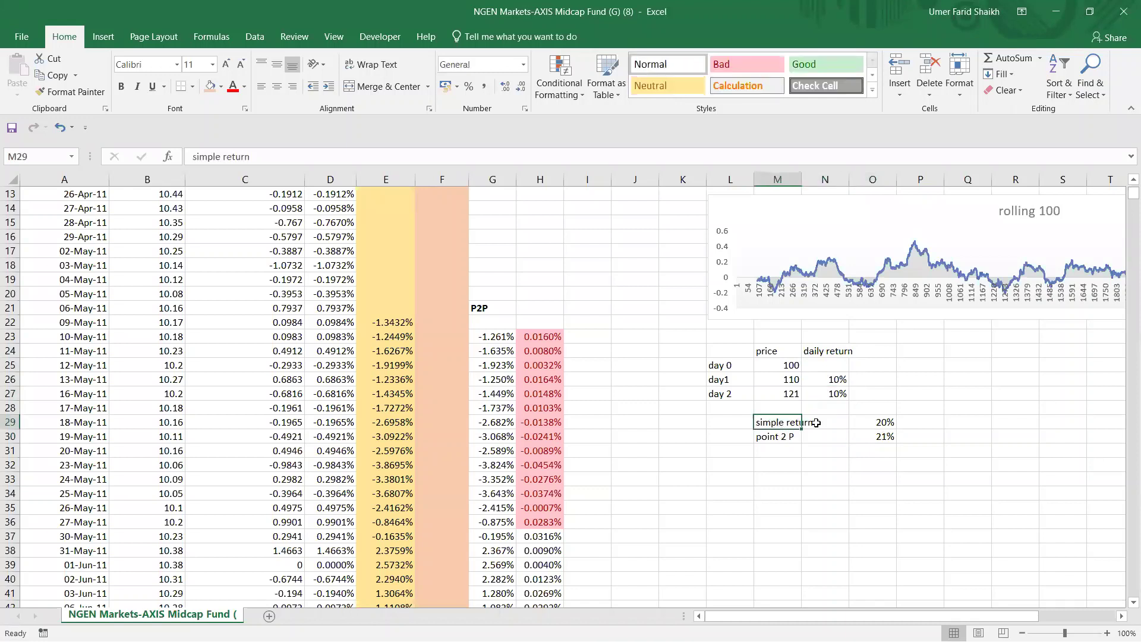
left_click(885, 421)
left_click(781, 437)
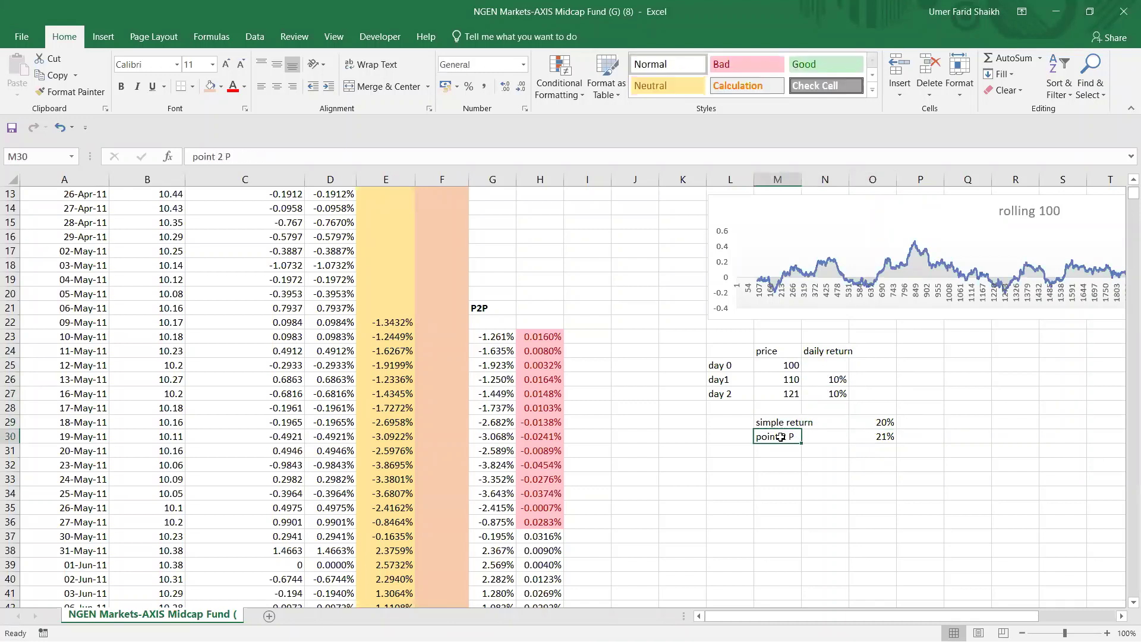
left_click(881, 434)
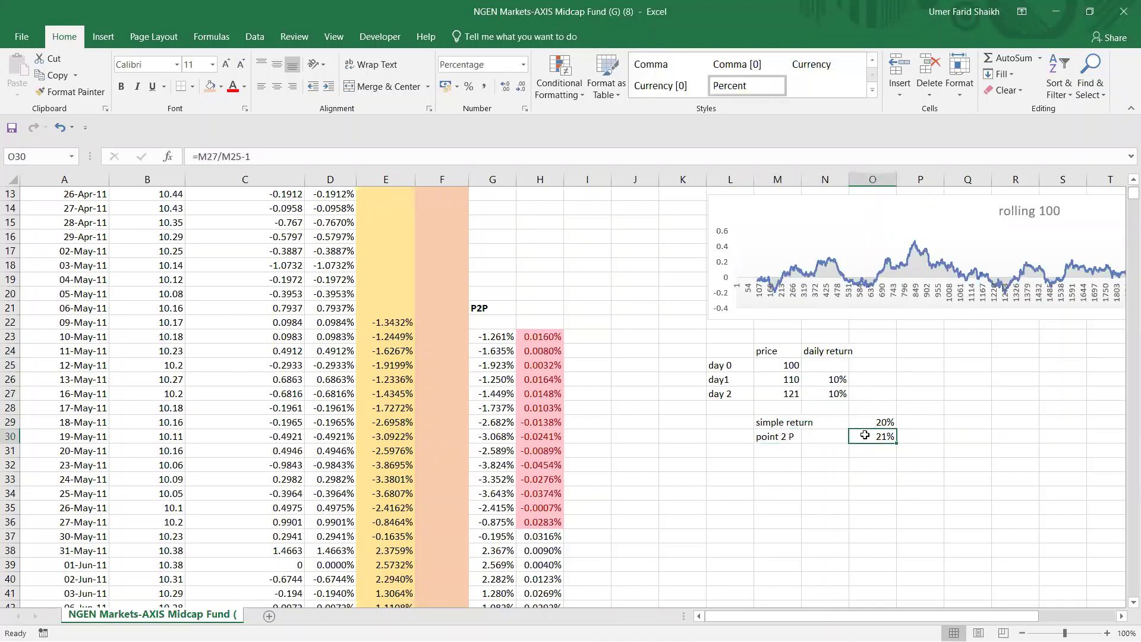
Step: Compare the simple return row with the point-to-point row and the differences in column H
left_click(772, 469)
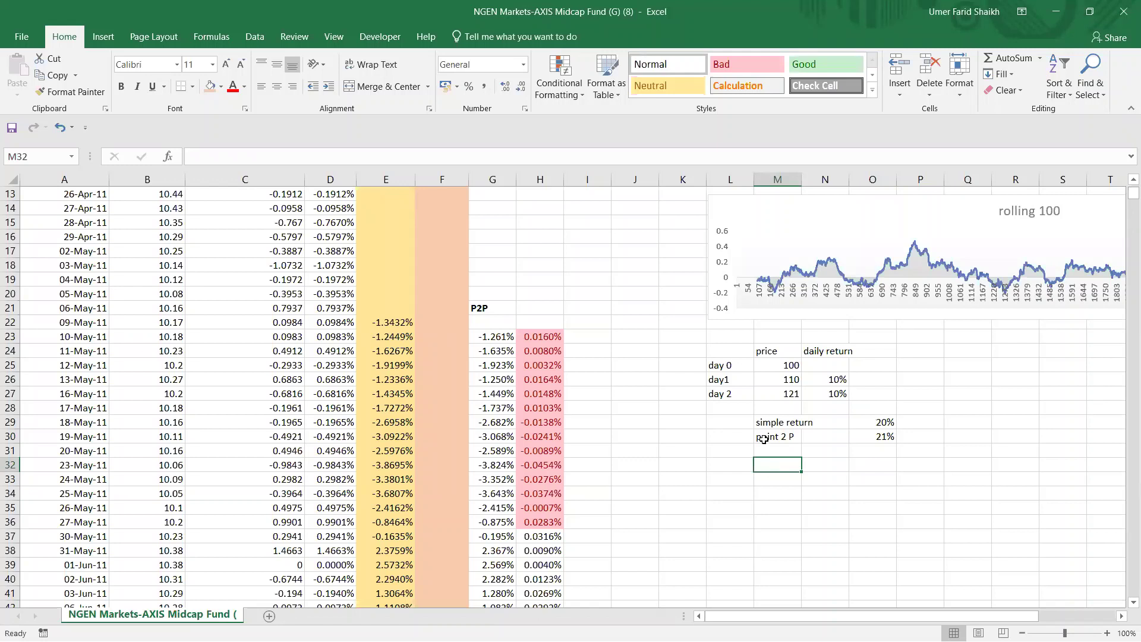
left_click_drag(773, 436, 881, 438)
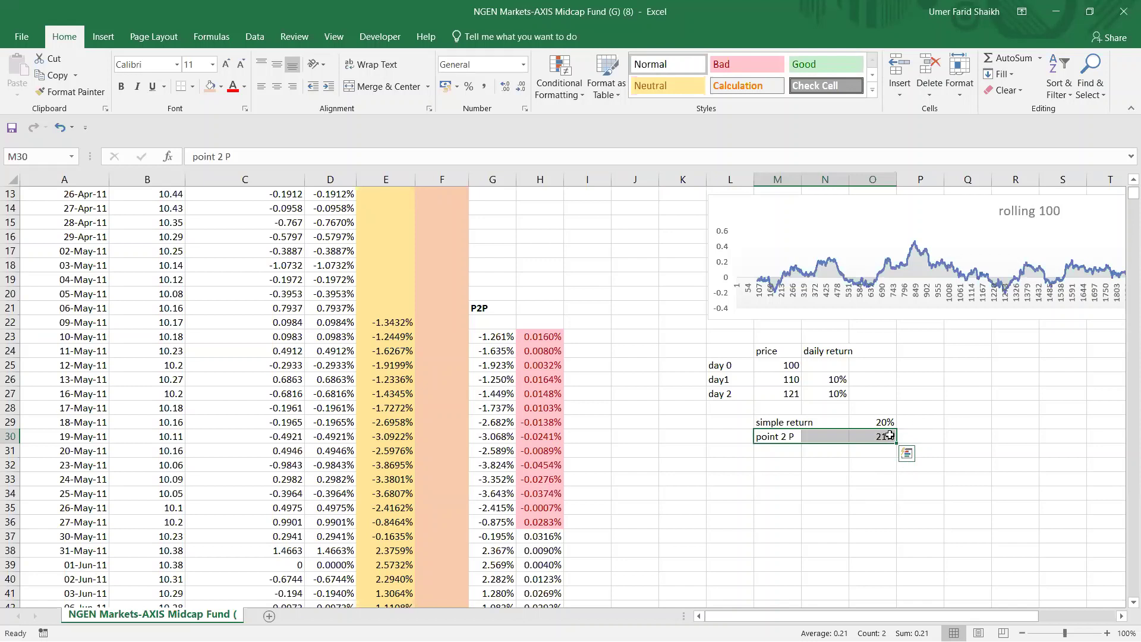
left_click(792, 423)
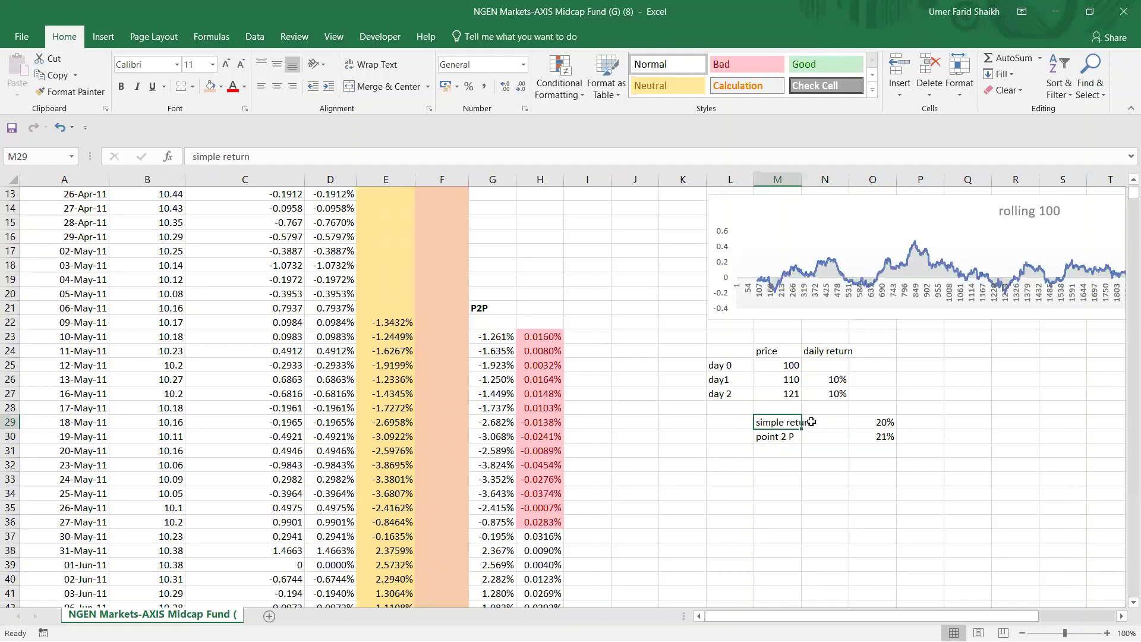
left_click(879, 422)
left_click_drag(791, 422, 883, 421)
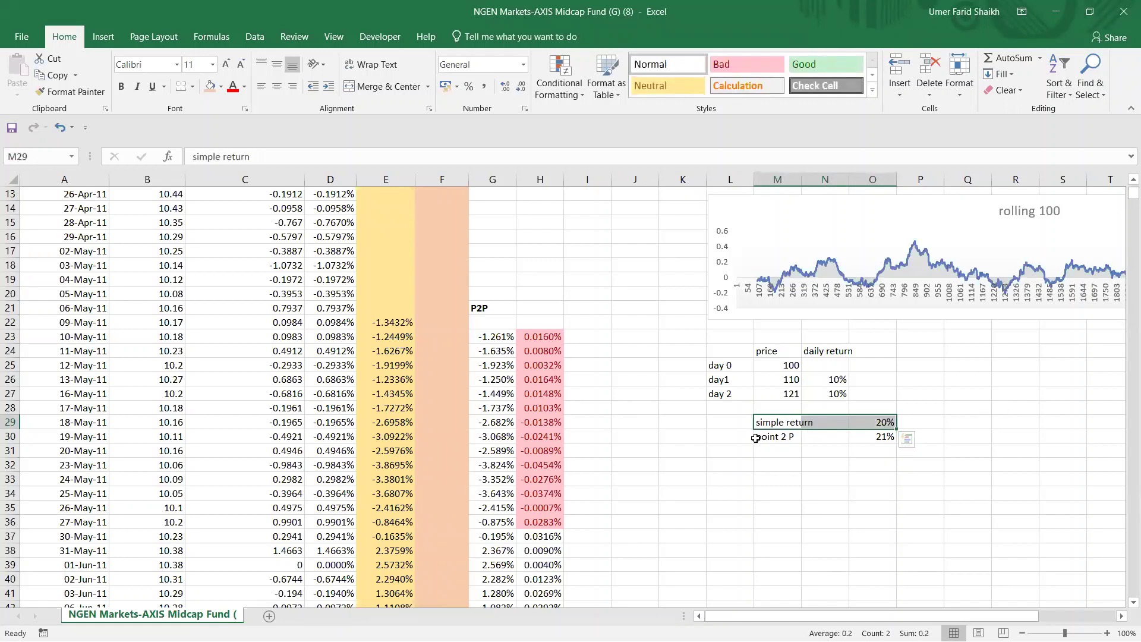
left_click_drag(759, 436, 882, 439)
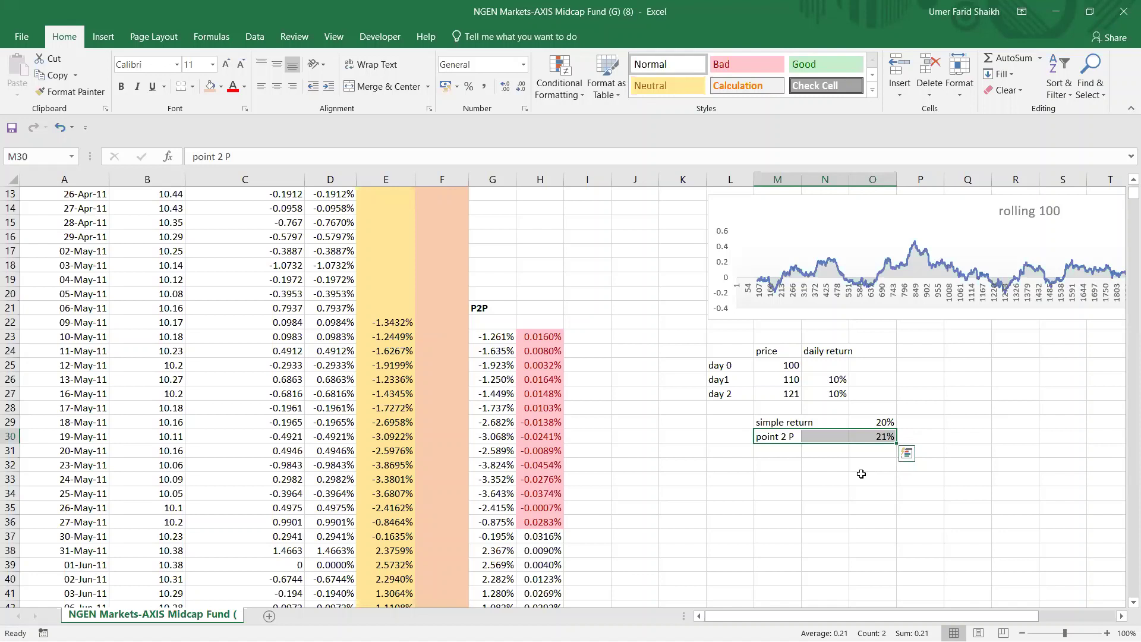
left_click(783, 426)
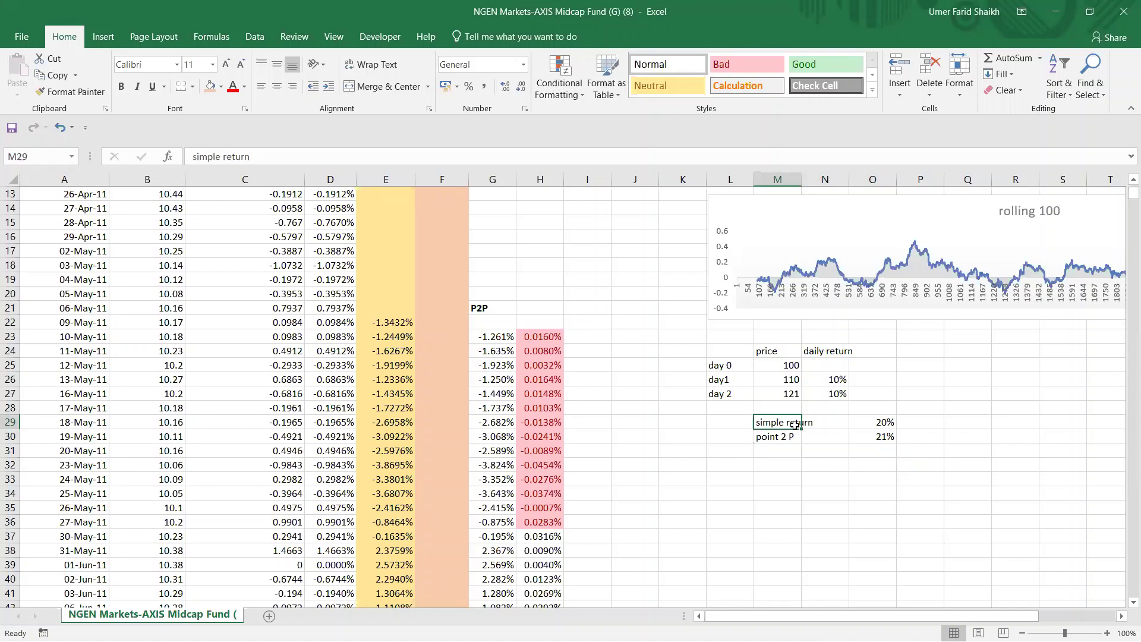
left_click_drag(795, 424, 876, 425)
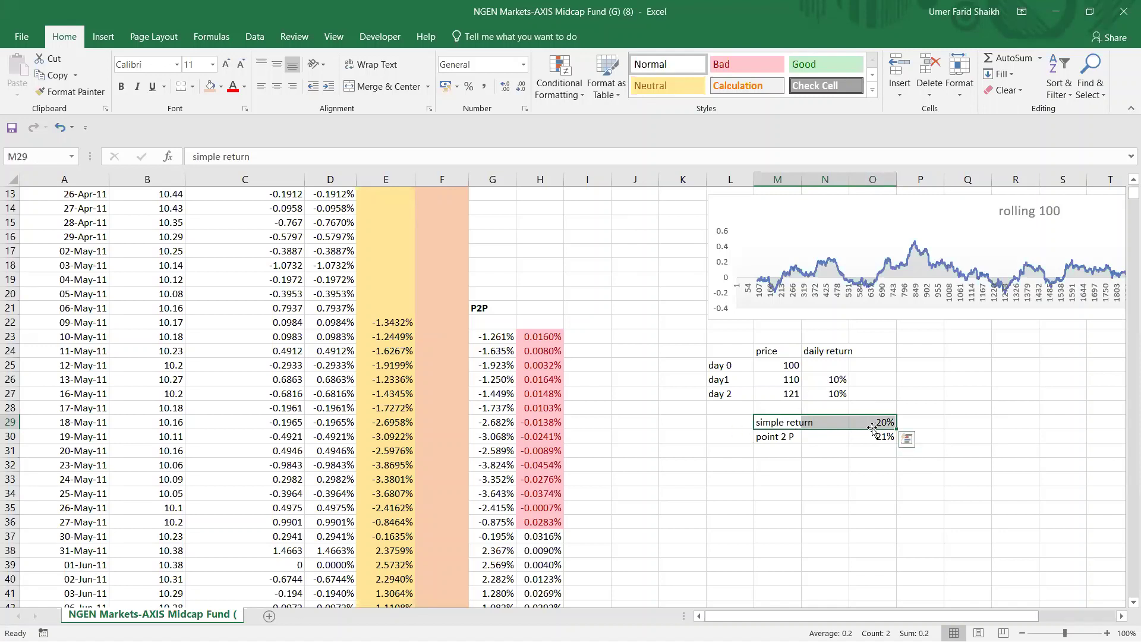
left_click(548, 338)
left_click_drag(548, 337, 548, 581)
left_click(880, 434)
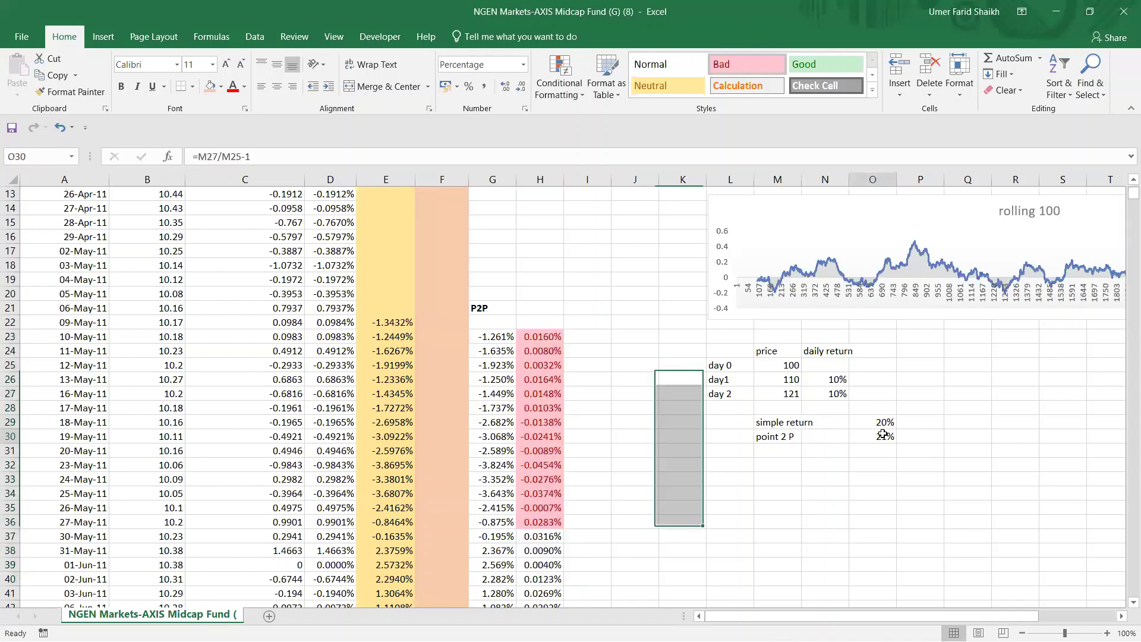
Step: Calculate the difference between the point-to-point and simple returns in O31 with =O30-O29
left_click(869, 453)
type("=")
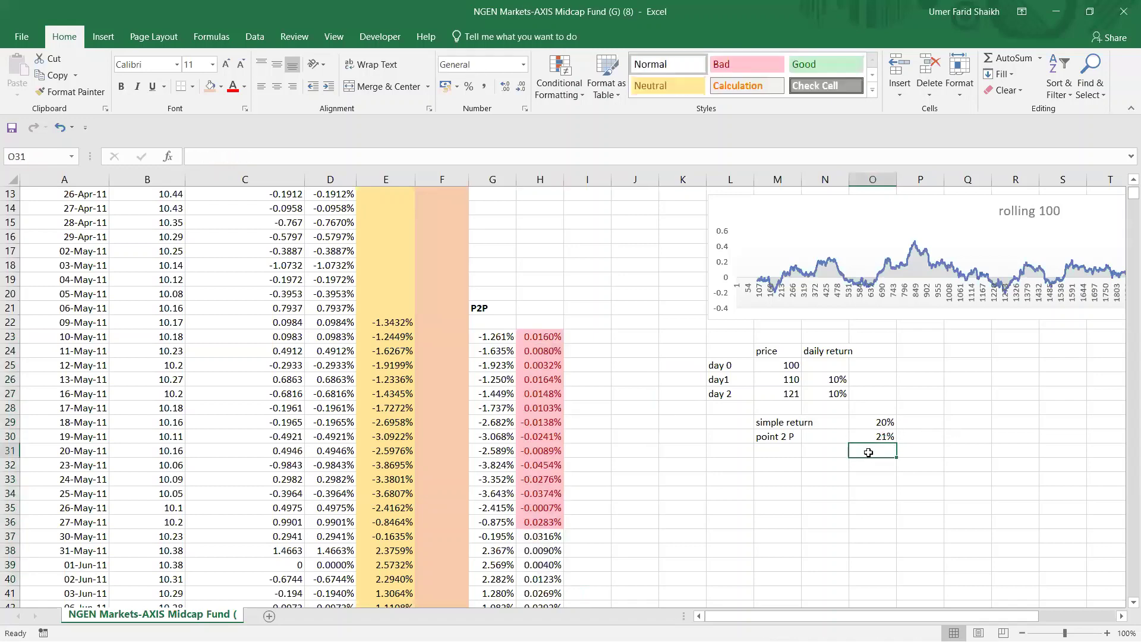
left_click(867, 436)
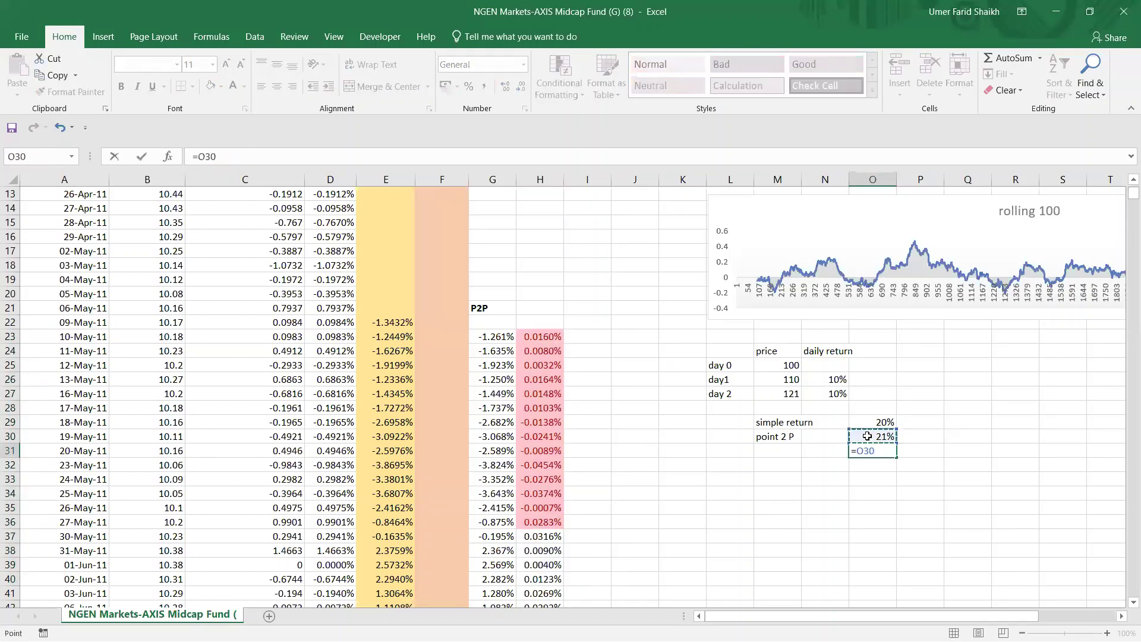
type("-")
left_click(877, 422)
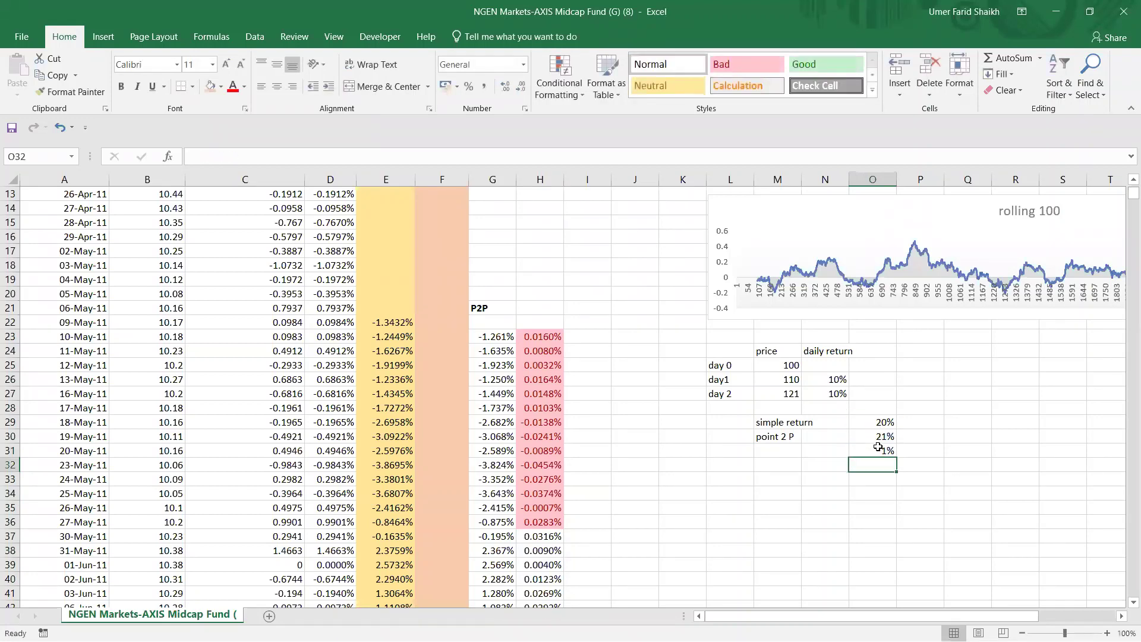
Step: Colour the text of the return difference in O31 red
left_click(878, 448)
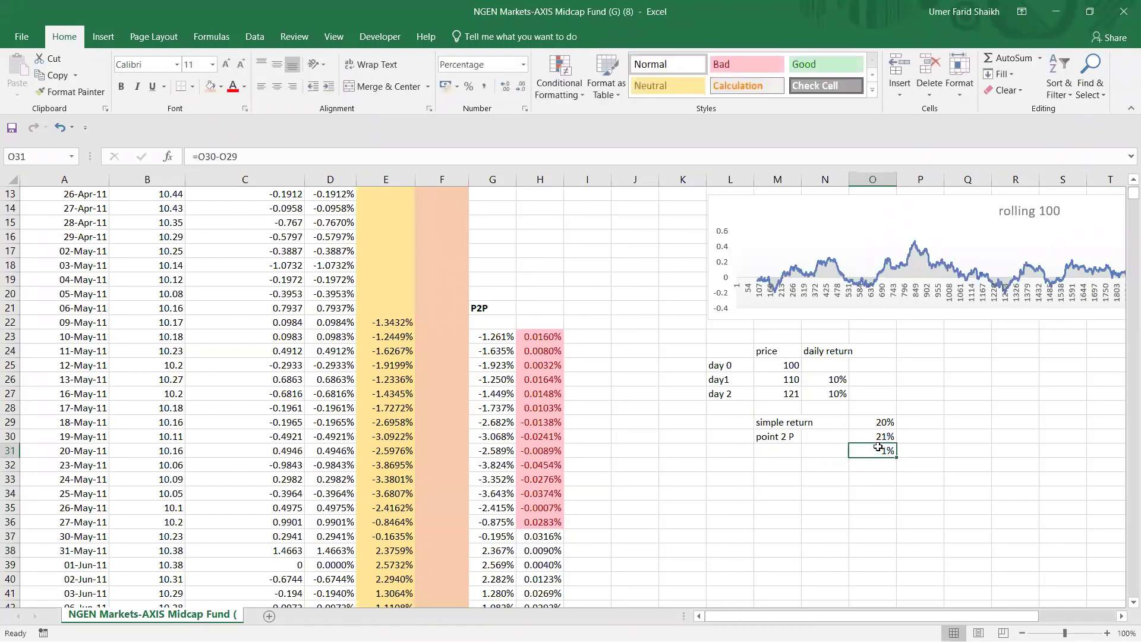
left_click(240, 88)
left_click(903, 491)
left_click(873, 452)
Step: Switch to the NGEN Markets rolling analysis page in the browser and show it in full screen
scroll(274, 294, "up", 4)
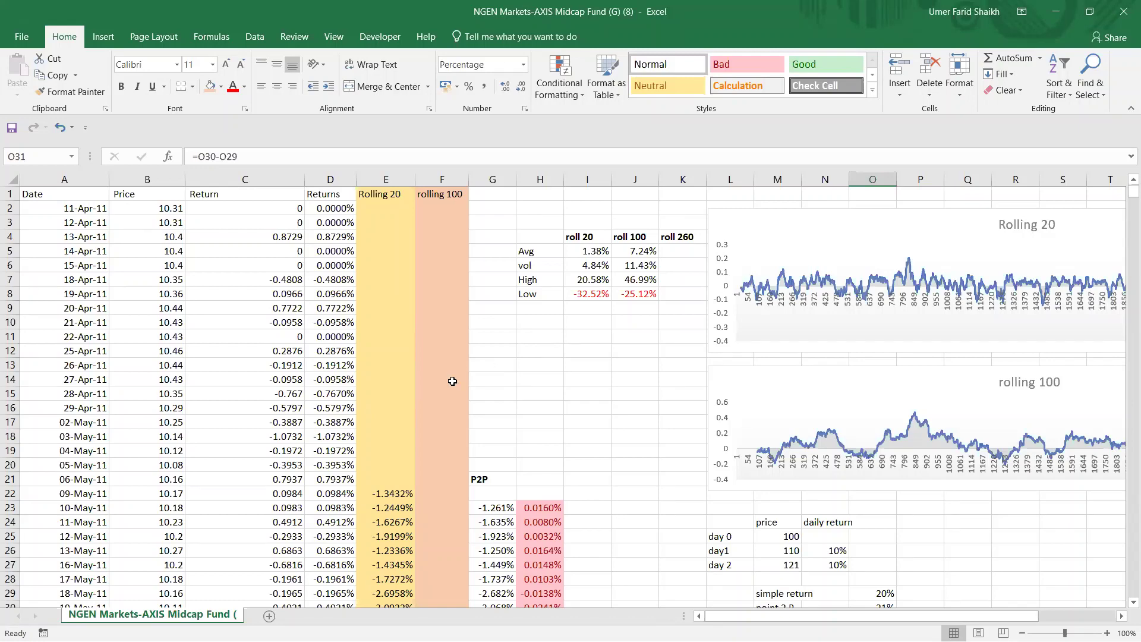
scroll(452, 381, "down", 5)
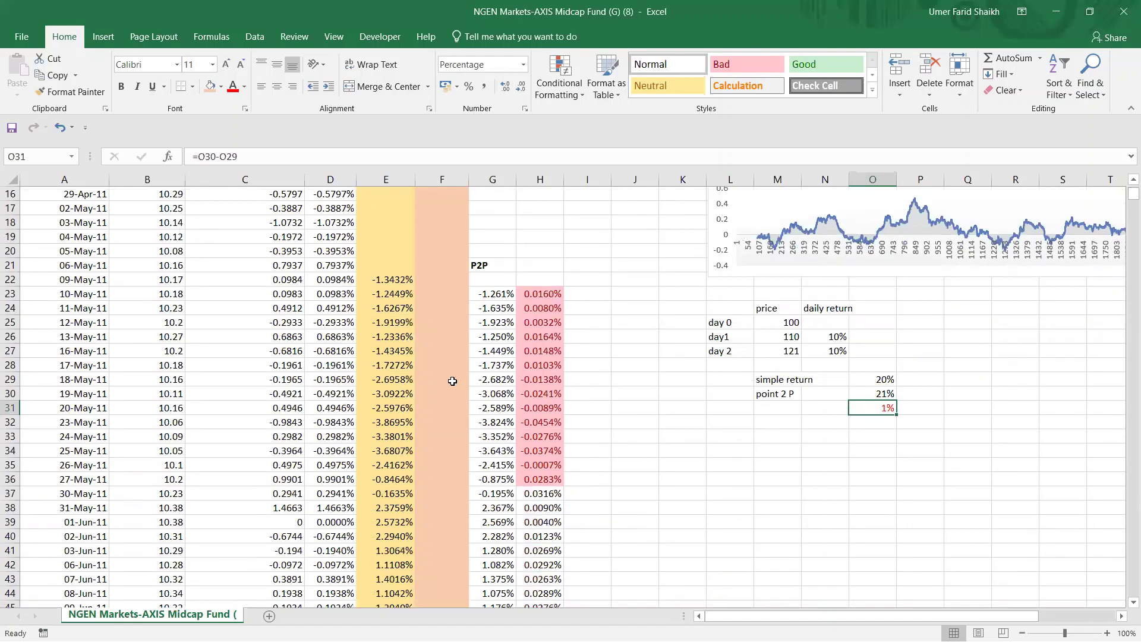
scroll(452, 380, "up", 5)
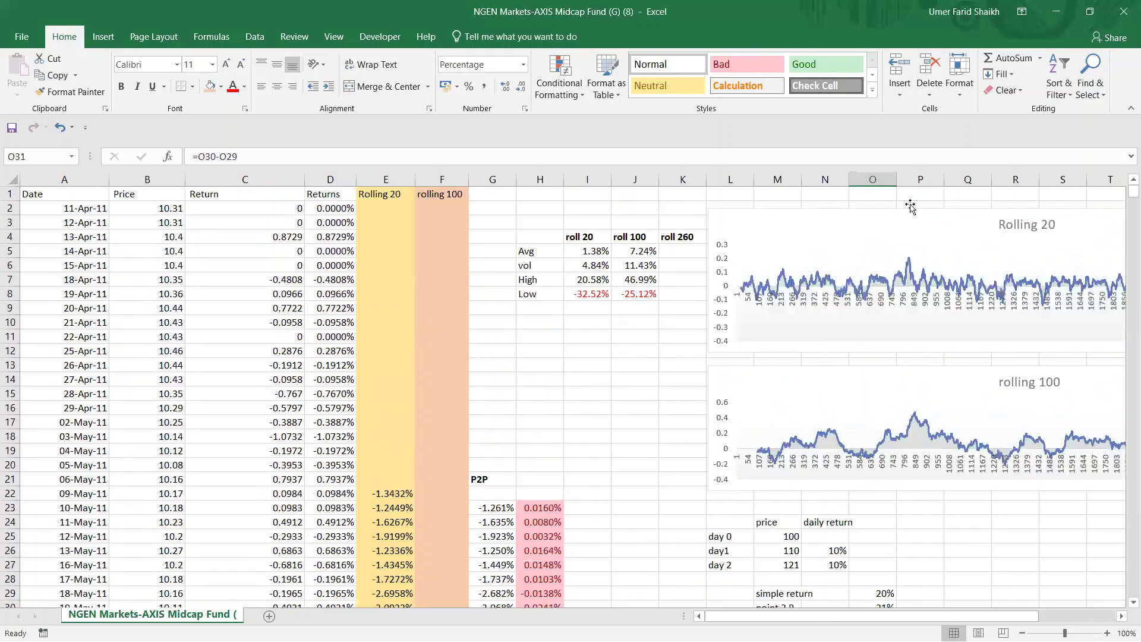
left_click(1056, 14)
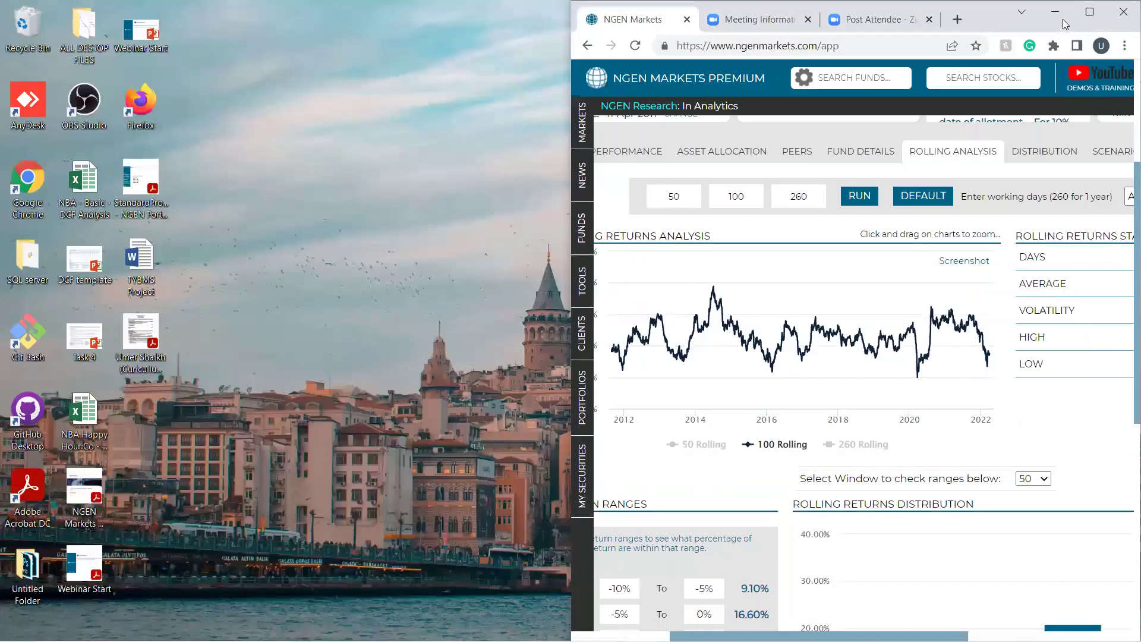
left_click(1090, 10)
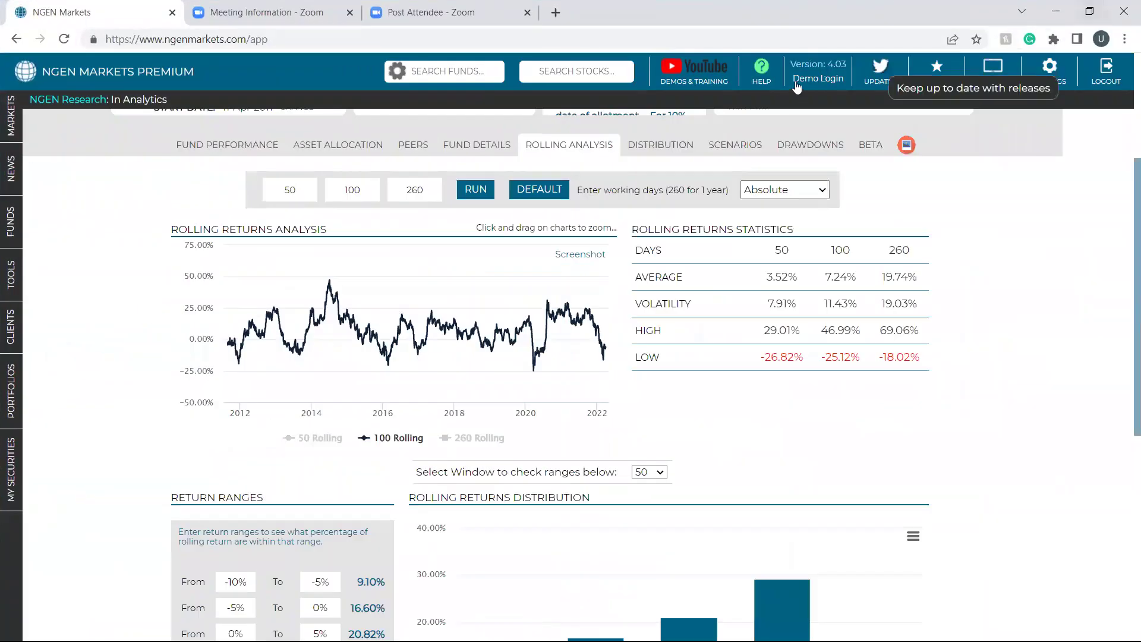
left_click(993, 68)
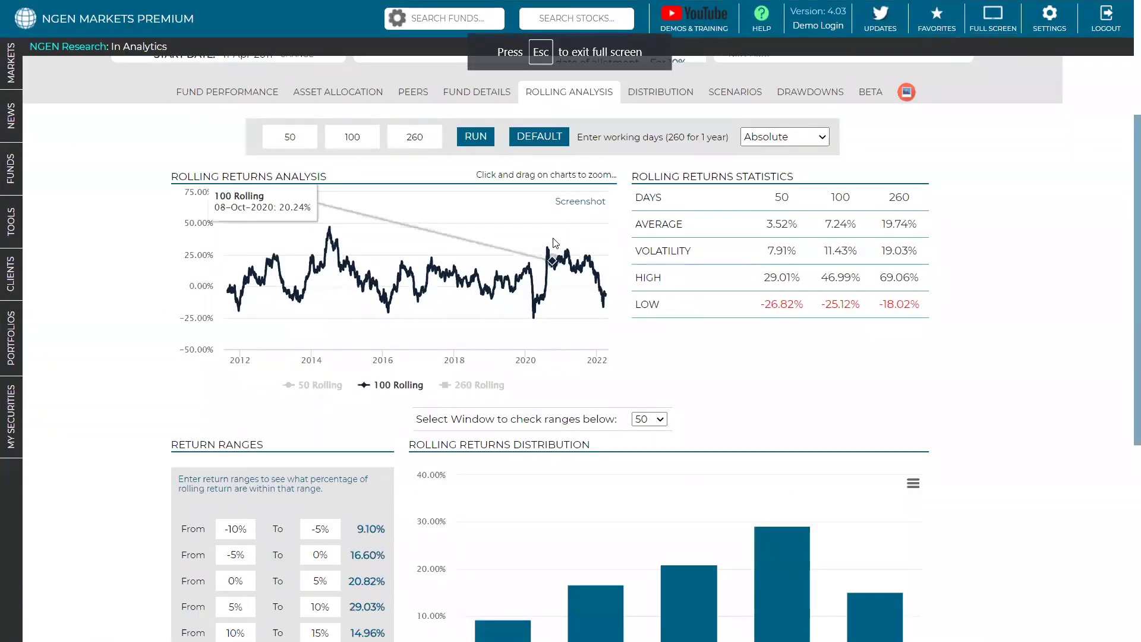
Step: Set the rolling windows to 260, 520 and 780 working days and run the rolling returns analysis
double_click(302, 141)
type("260")
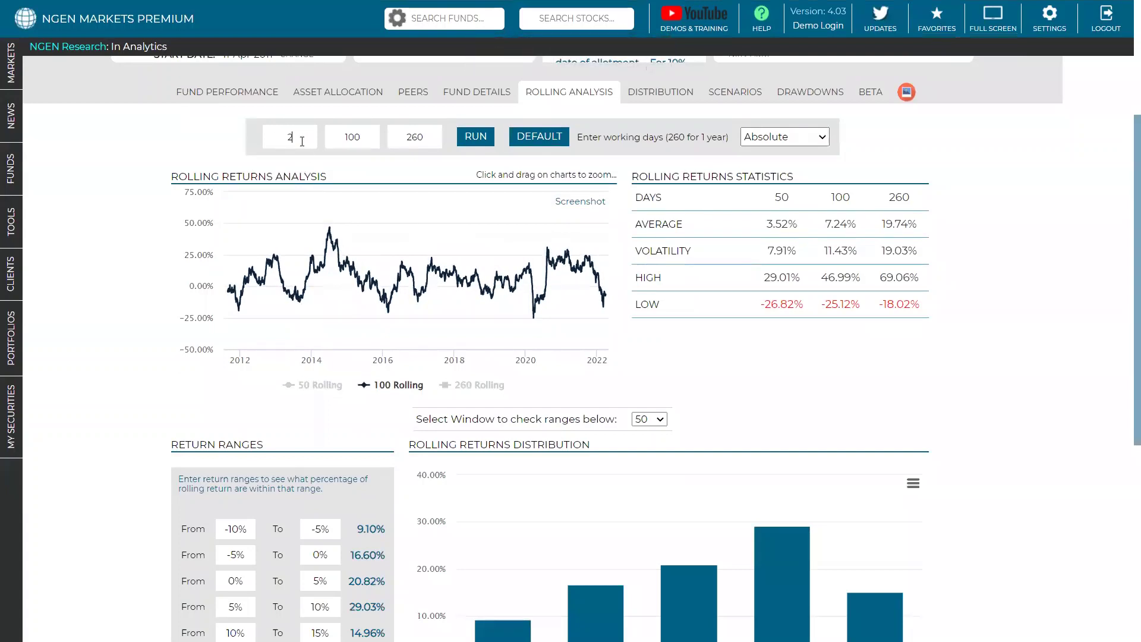
left_click(522, 138)
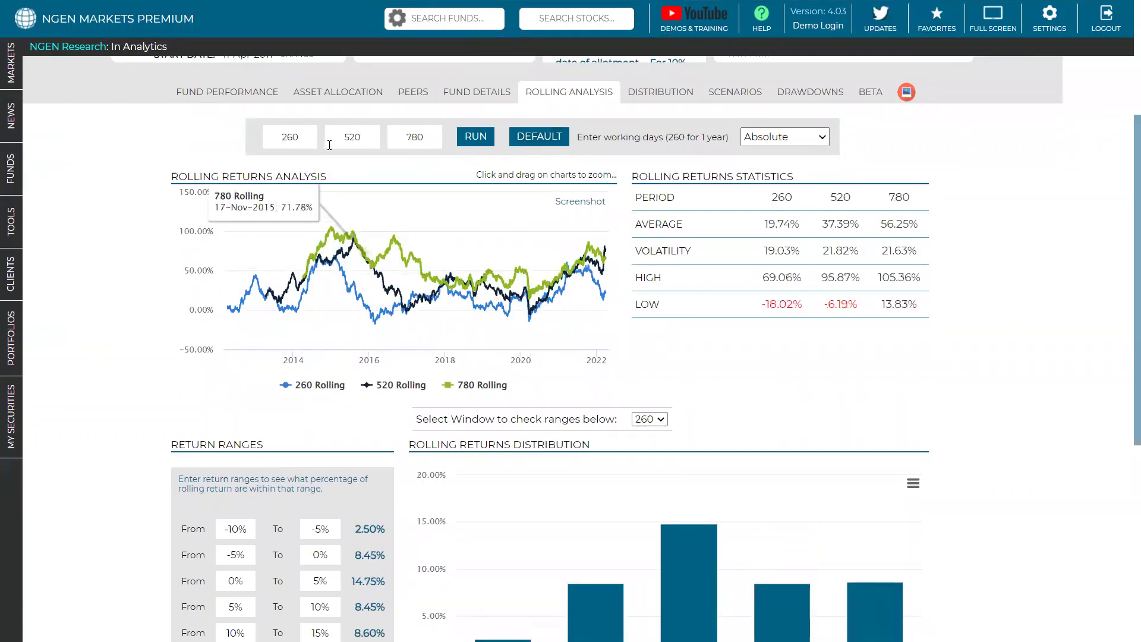
left_click(305, 142)
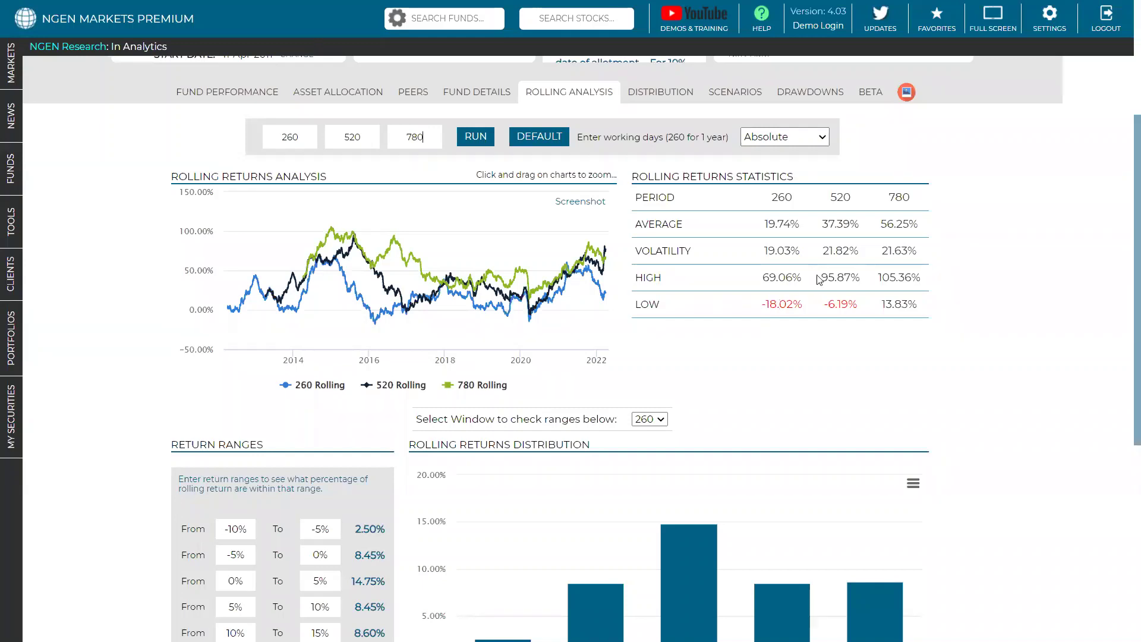
Step: Exit full screen and return to the AXIS Midcap Fund workbook in Excel
key("Escape")
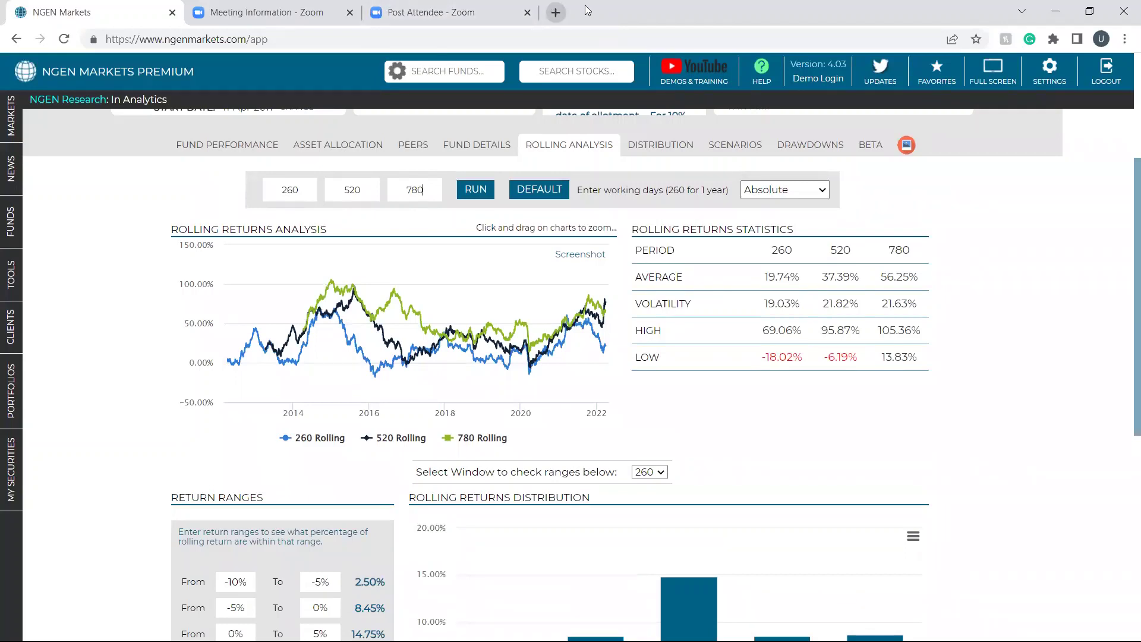
left_click(1056, 11)
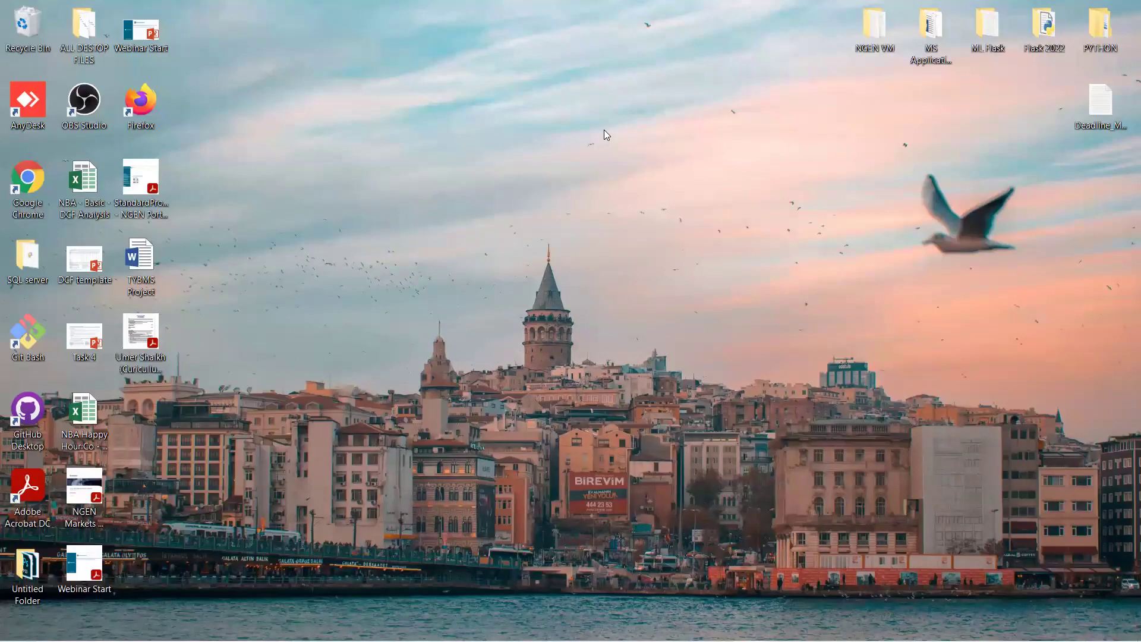
left_click(677, 629)
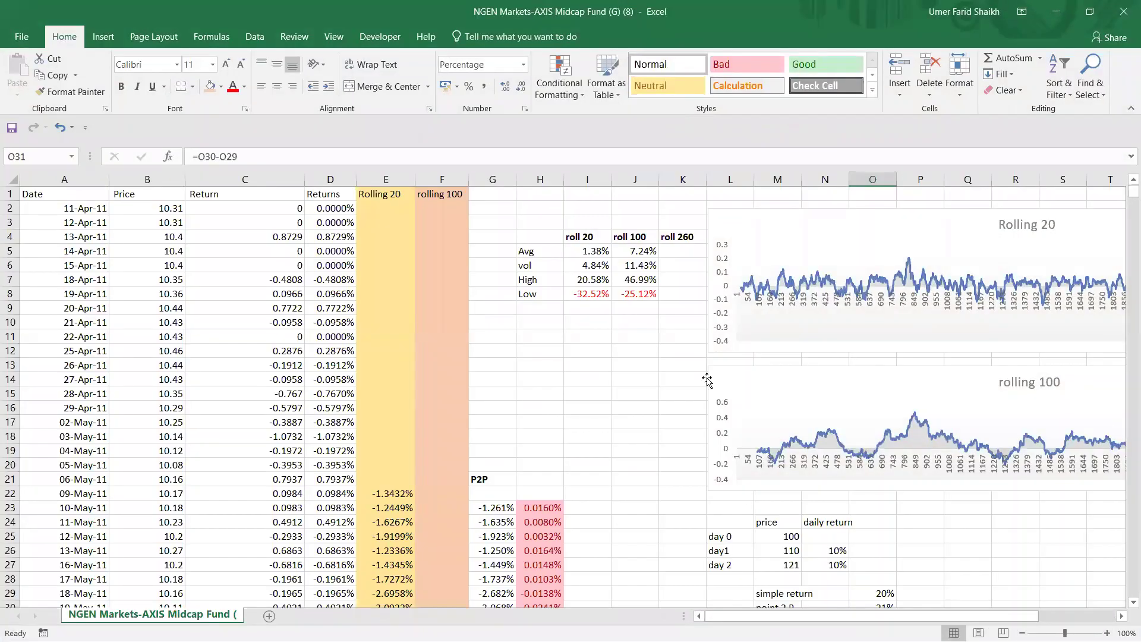
Step: Enter 52 in cell H12
left_click(528, 352)
type("52")
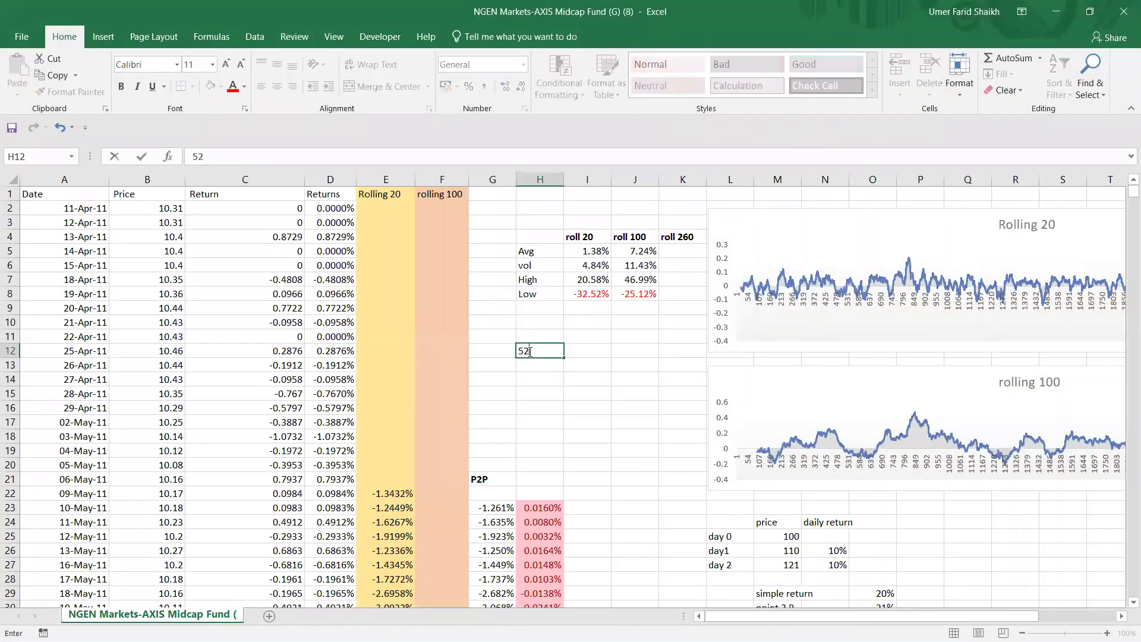
left_click(582, 347)
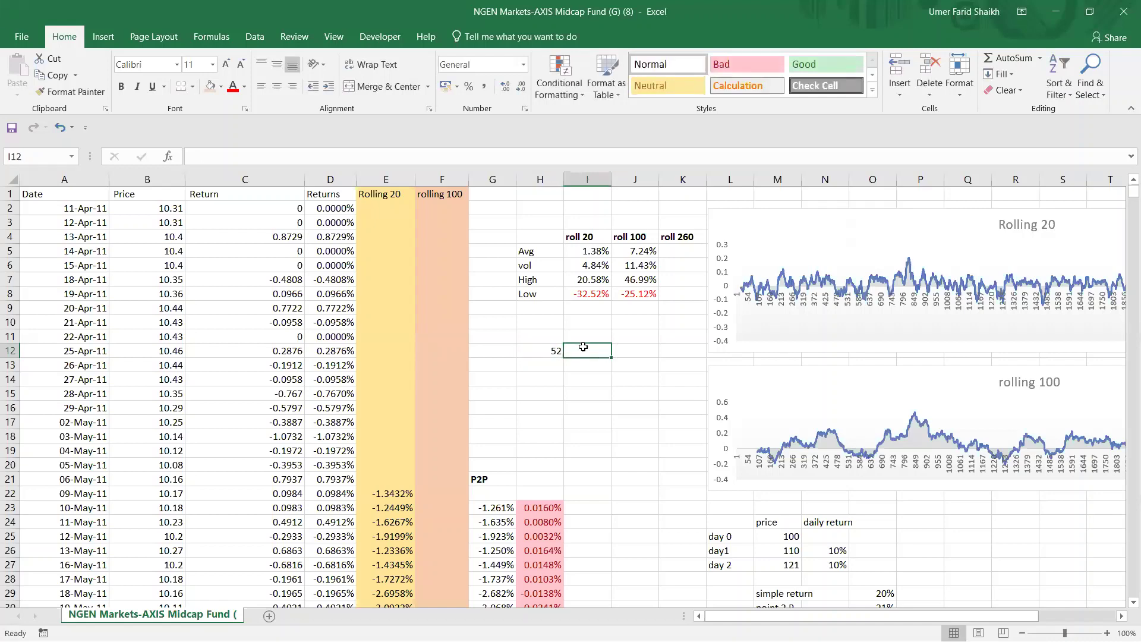
type("20")
key("Tab")
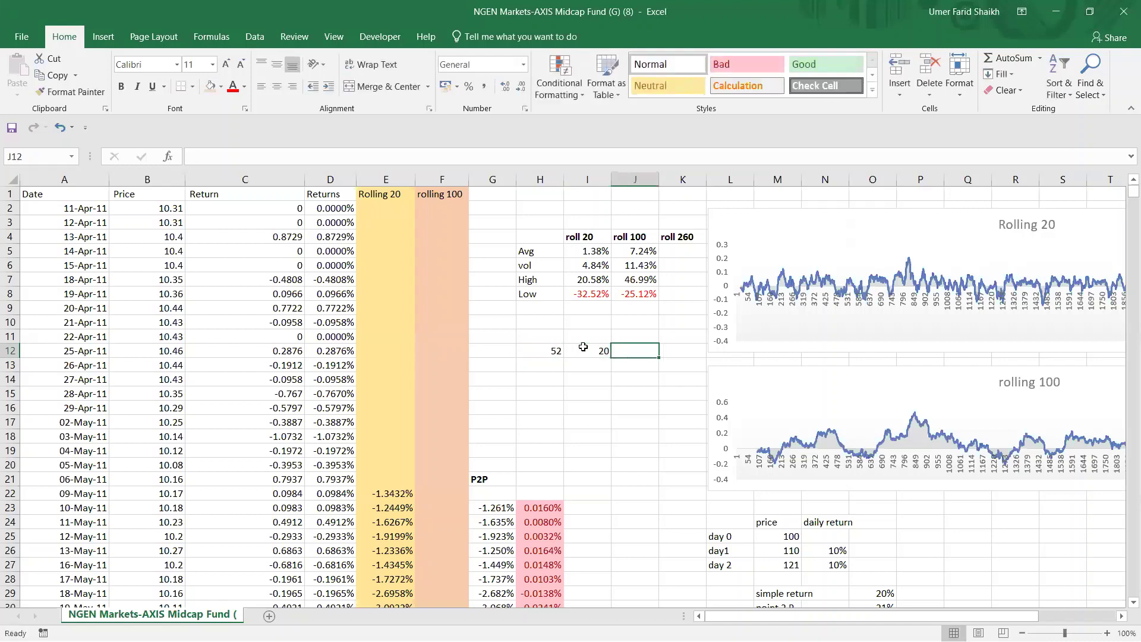
type("=")
left_click(584, 350)
key("Left")
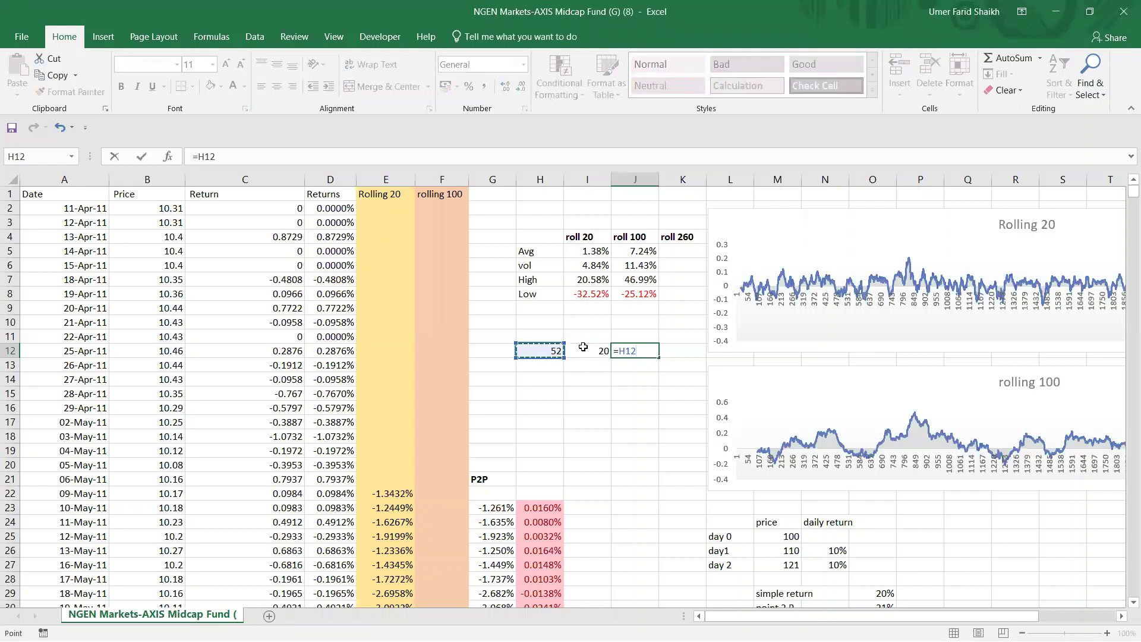
type("*")
left_click(582, 347)
key("Return")
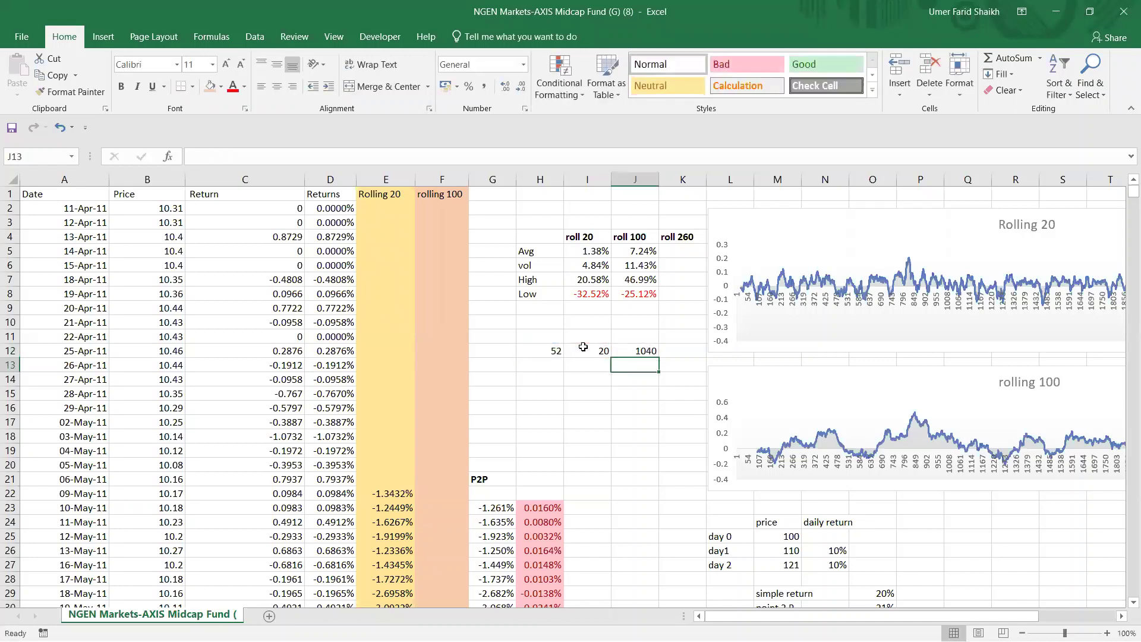
key("Up")
key("Delete")
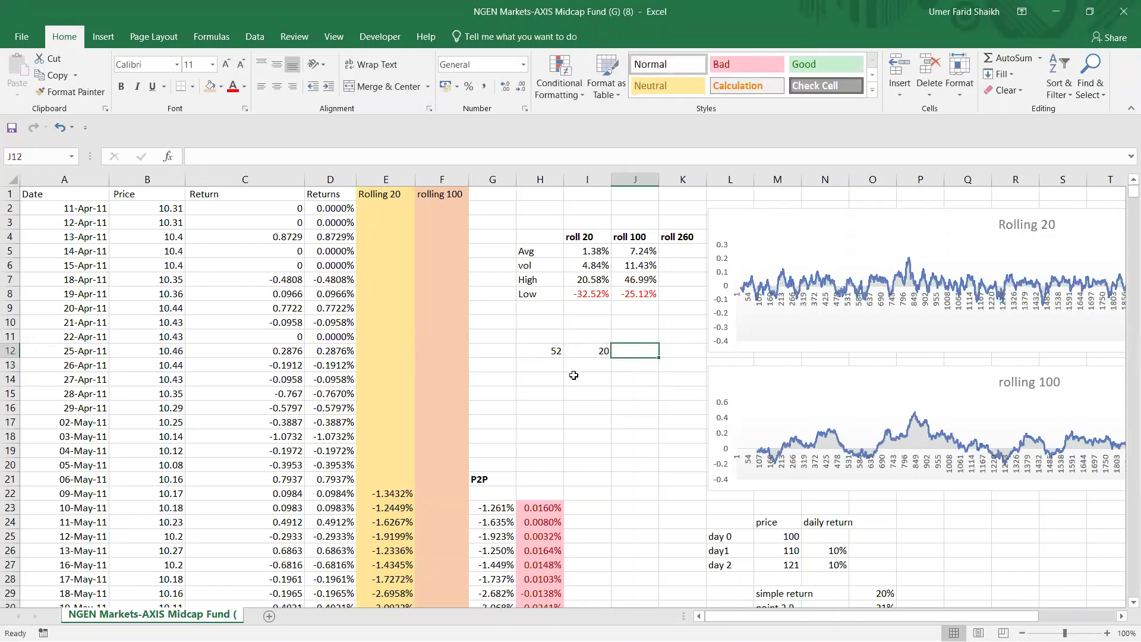
left_click(583, 350)
key("Delete")
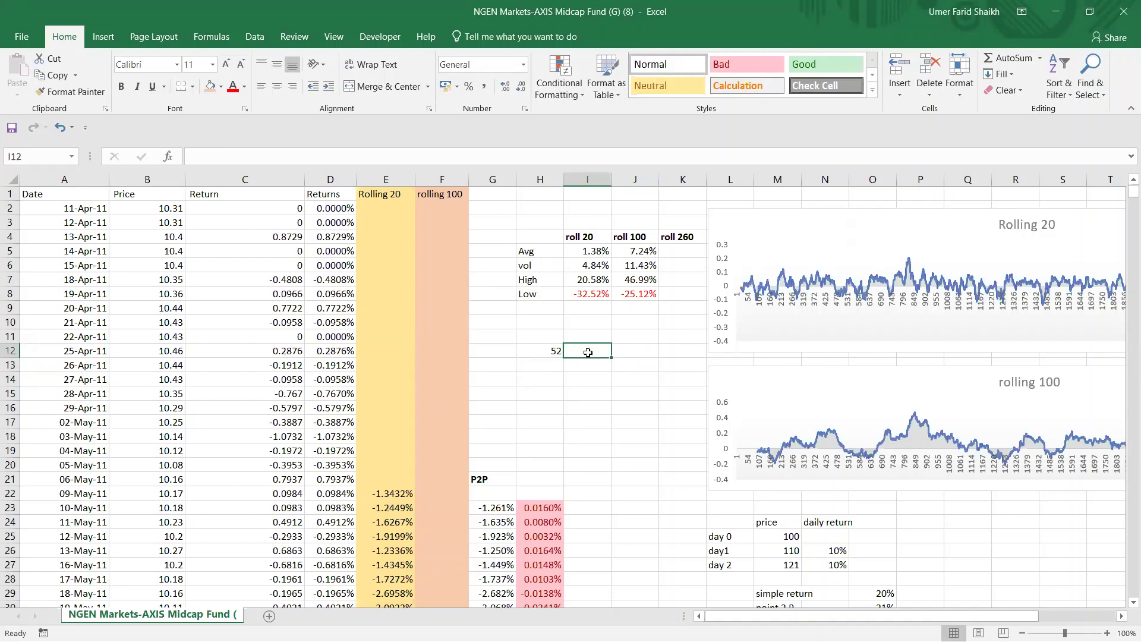
Step: Enter 5 in cell I12 and calculate 52*5 in J12
type("5")
key("Tab")
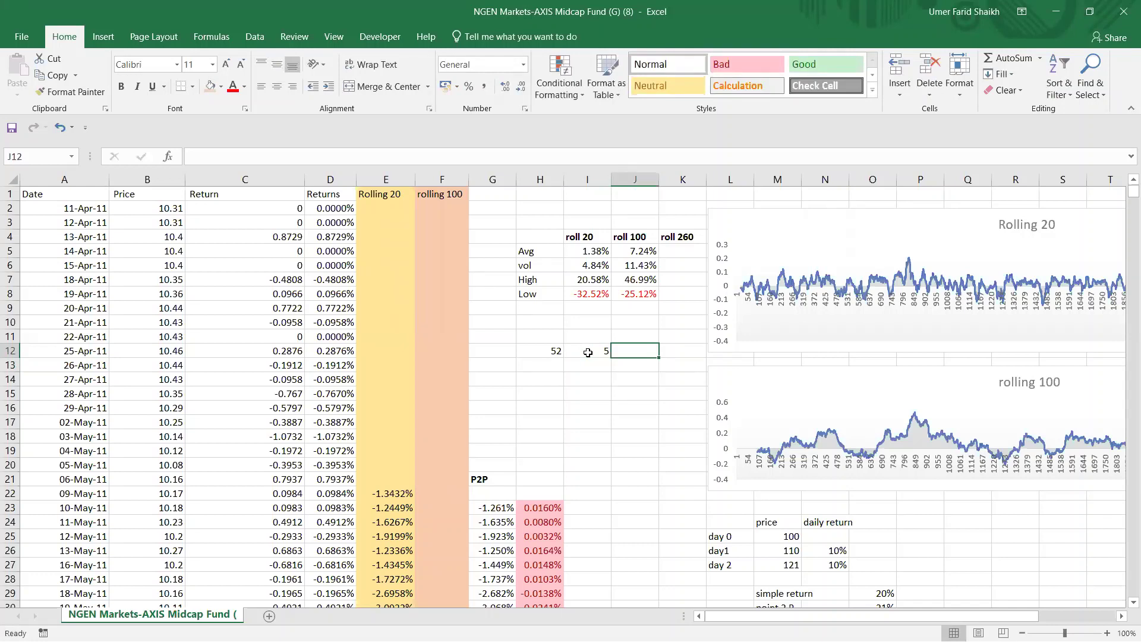
type("=")
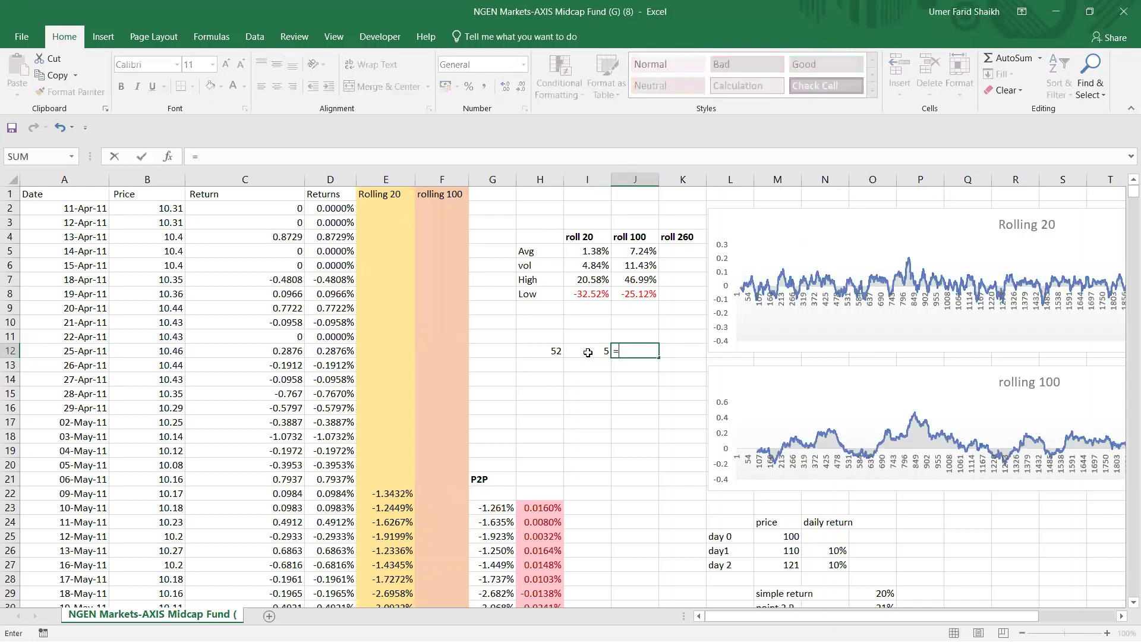
type("52*5")
key("Return")
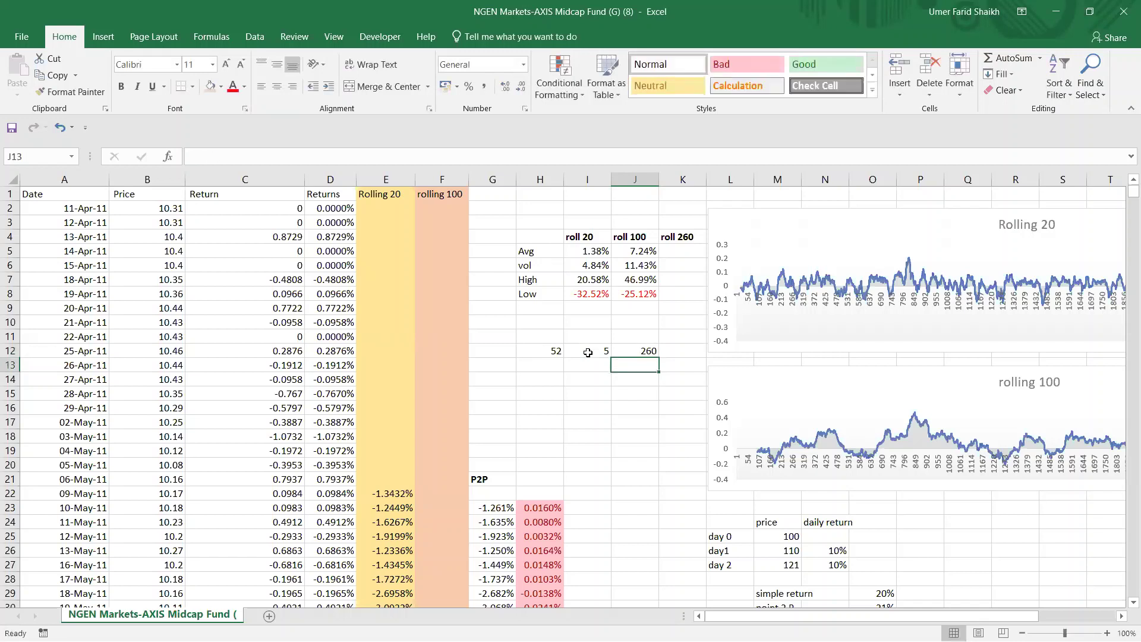
left_click(646, 349)
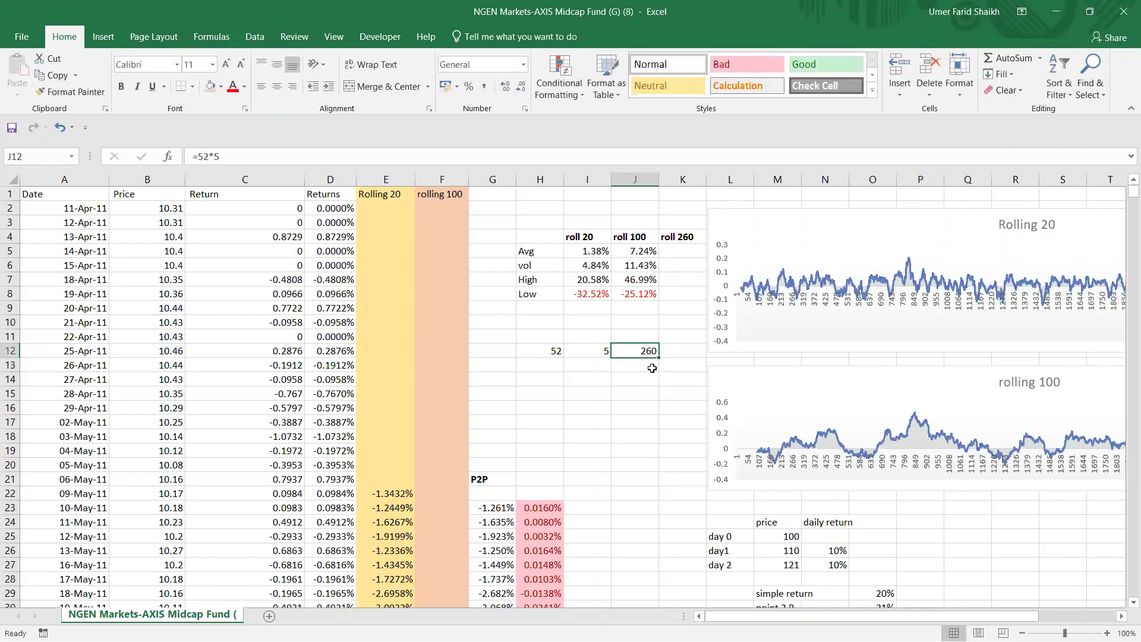
mouse_move(661, 366)
left_mouse_down()
mouse_move(661, 383)
mouse_move(652, 355)
left_mouse_up()
Step: Switch to the NGEN Markets page in the browser and rerun the rolling analysis for the 260, 520 and 780 day windows
left_click(1056, 12)
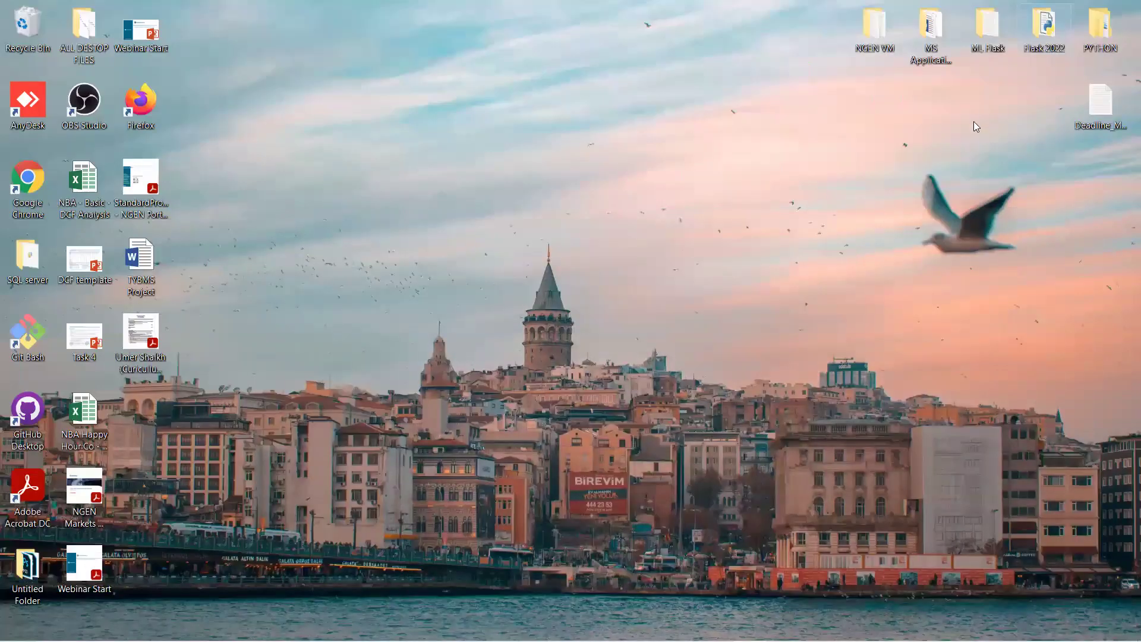
left_click(641, 627)
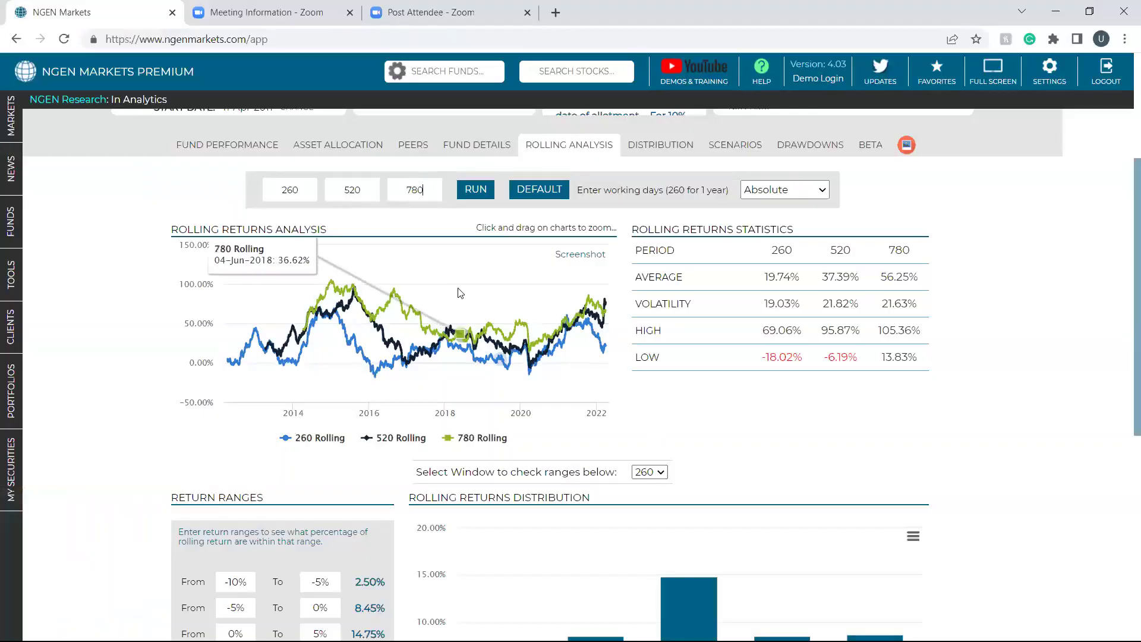
left_click(309, 197)
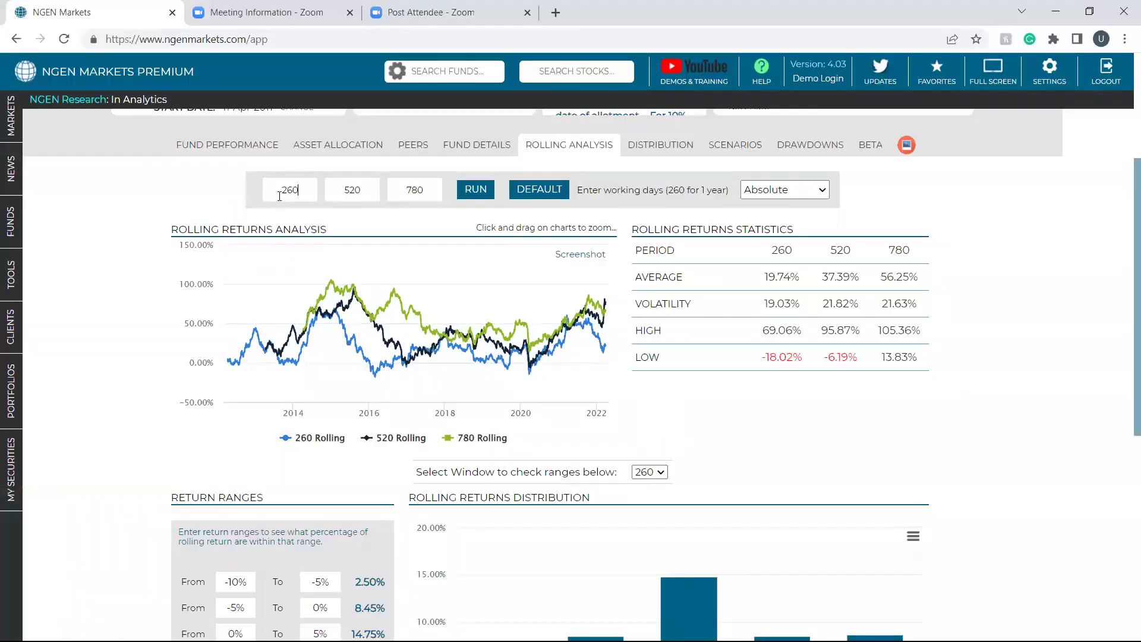
left_click(356, 190)
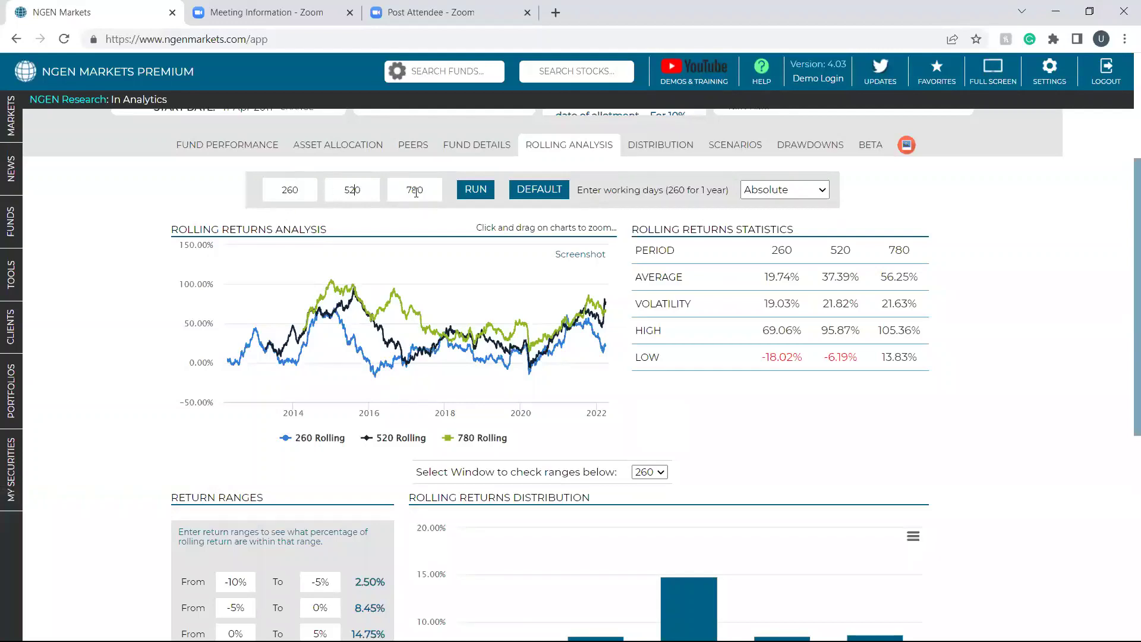
left_click(470, 196)
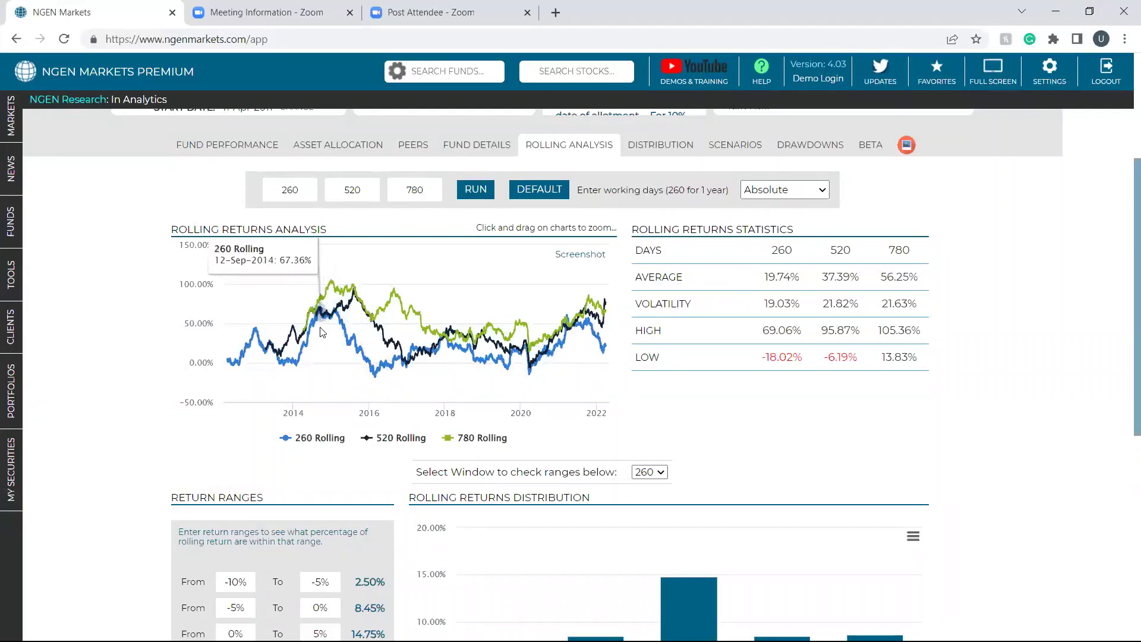
Step: Show only the 260-day line in the rolling returns chart and examine that window's average and volatility
left_click(366, 437)
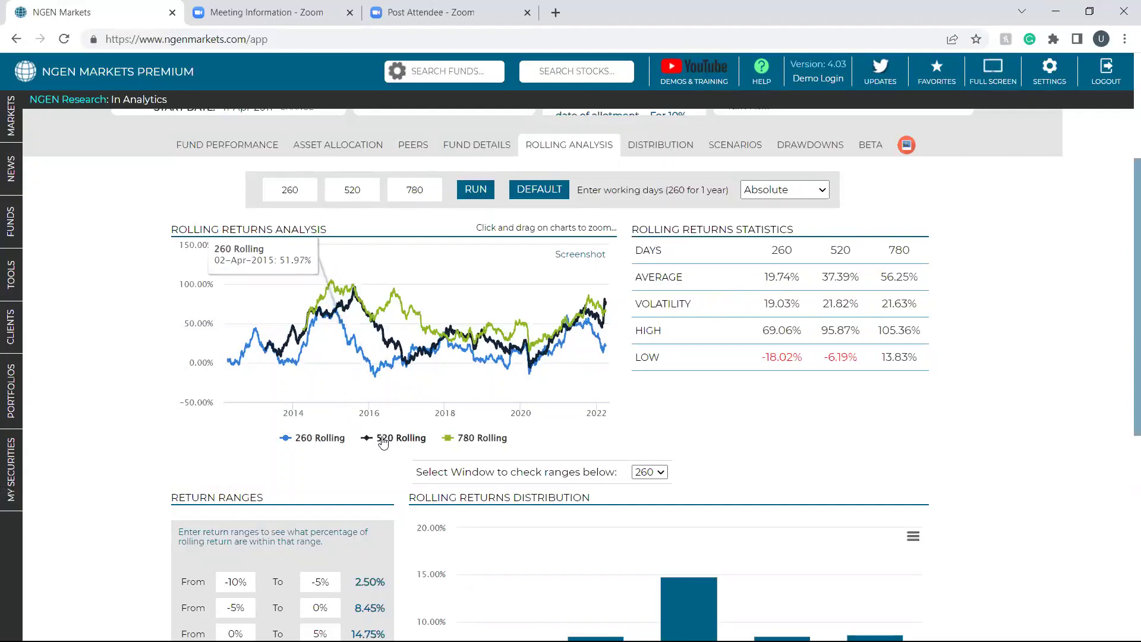
left_click(480, 437)
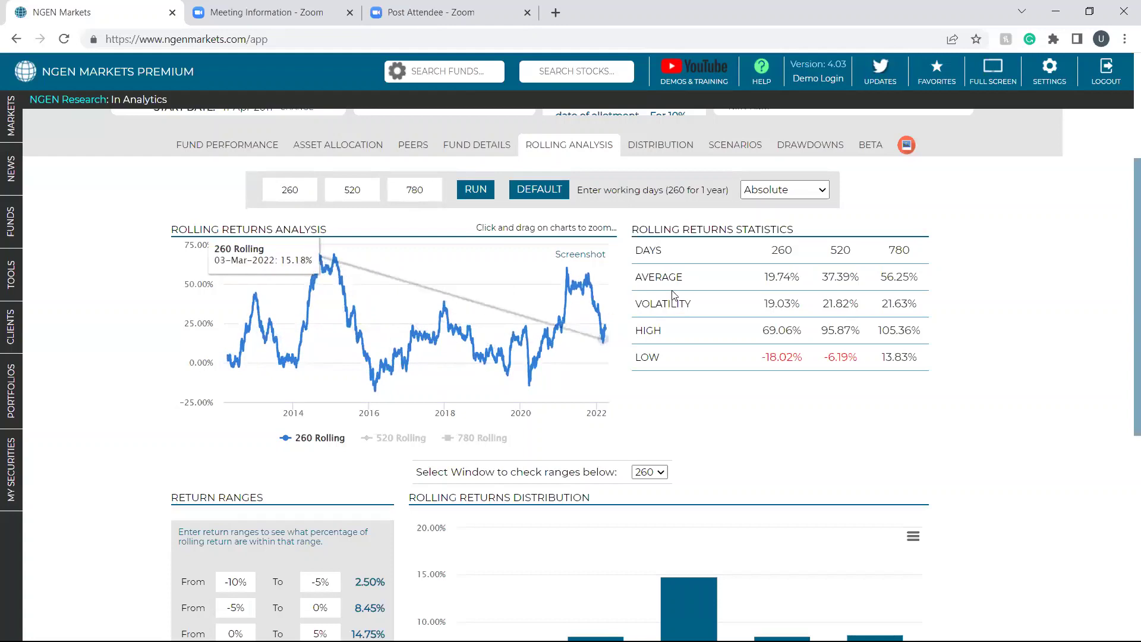
double_click(773, 276)
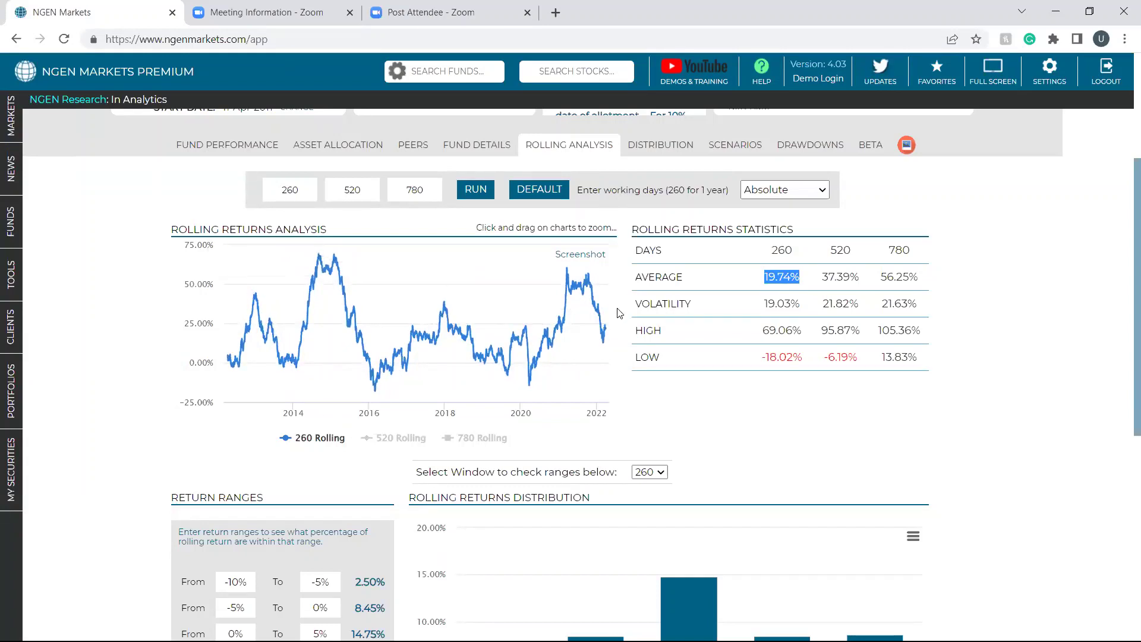
double_click(780, 249)
left_click_drag(801, 304, 789, 304)
Step: Examine the 520-day window's average return and compare the volatility across the 260, 520 and 780 day windows
double_click(841, 250)
double_click(835, 273)
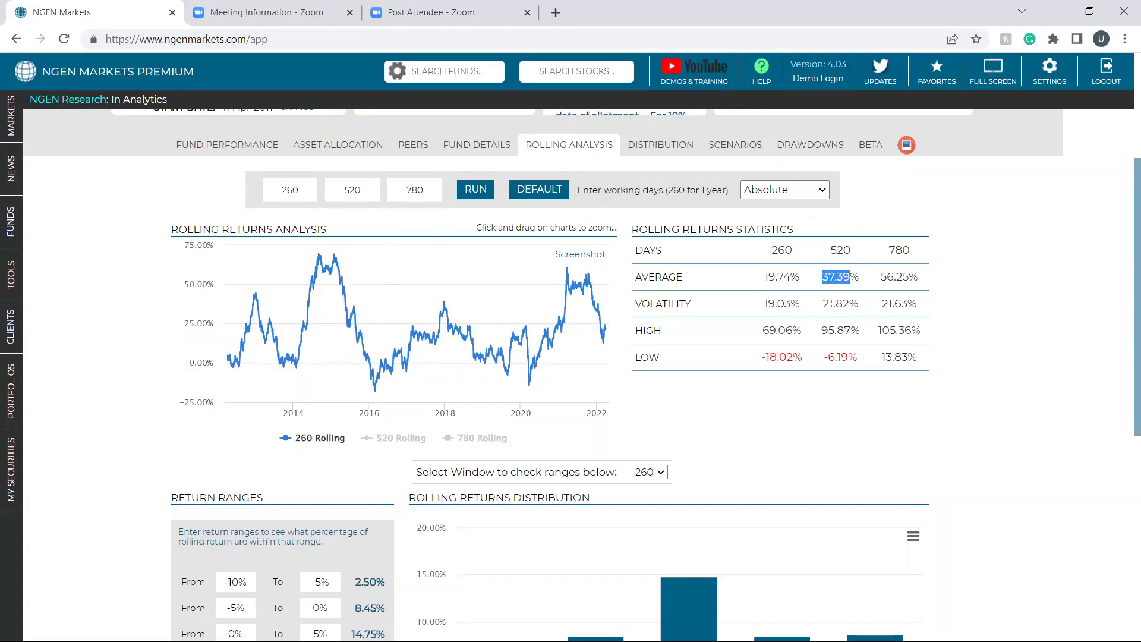
triple_click(830, 302)
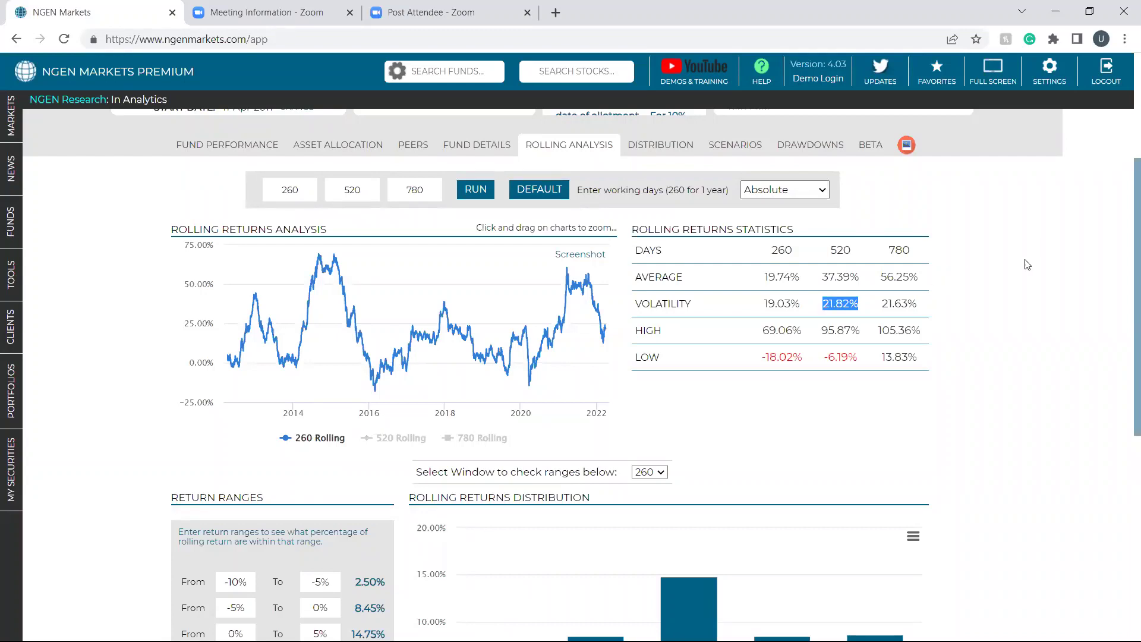
left_click(785, 305)
double_click(834, 305)
double_click(893, 303)
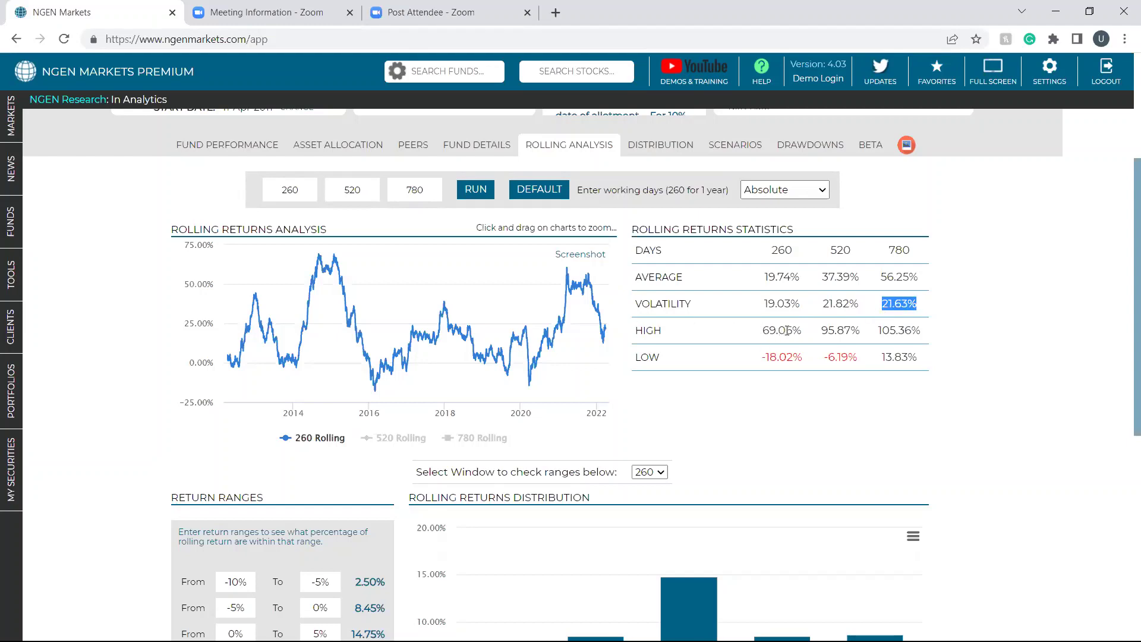
Step: Examine the 780-day window's highest return and compare its lowest return with the 520-day window's
left_click_drag(912, 331, 880, 331)
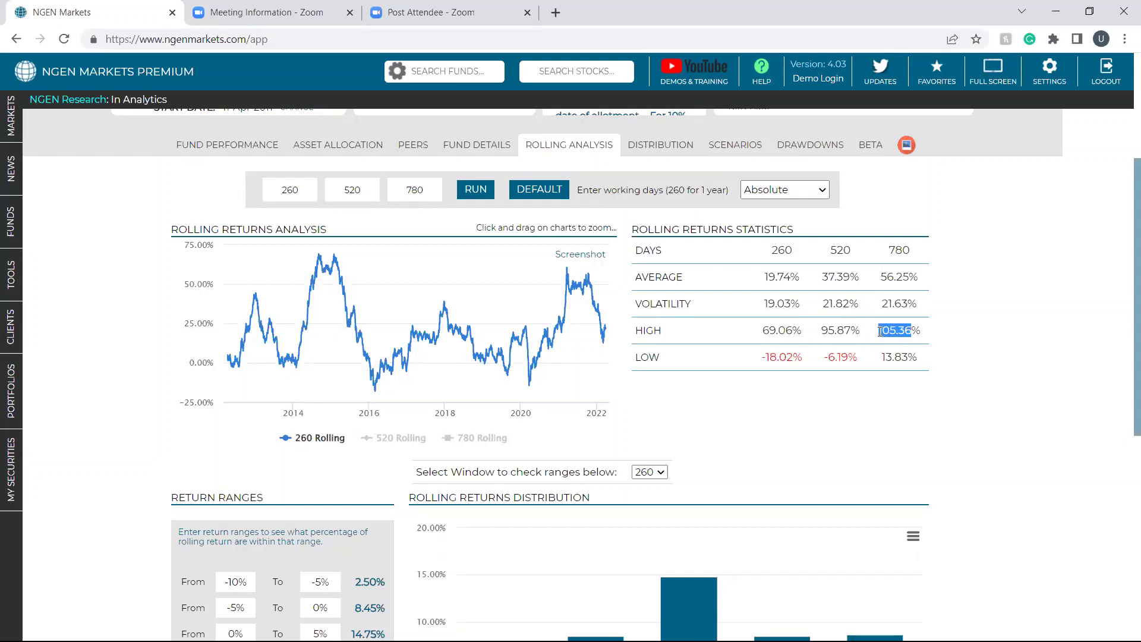
double_click(897, 357)
left_click_drag(898, 362, 903, 361)
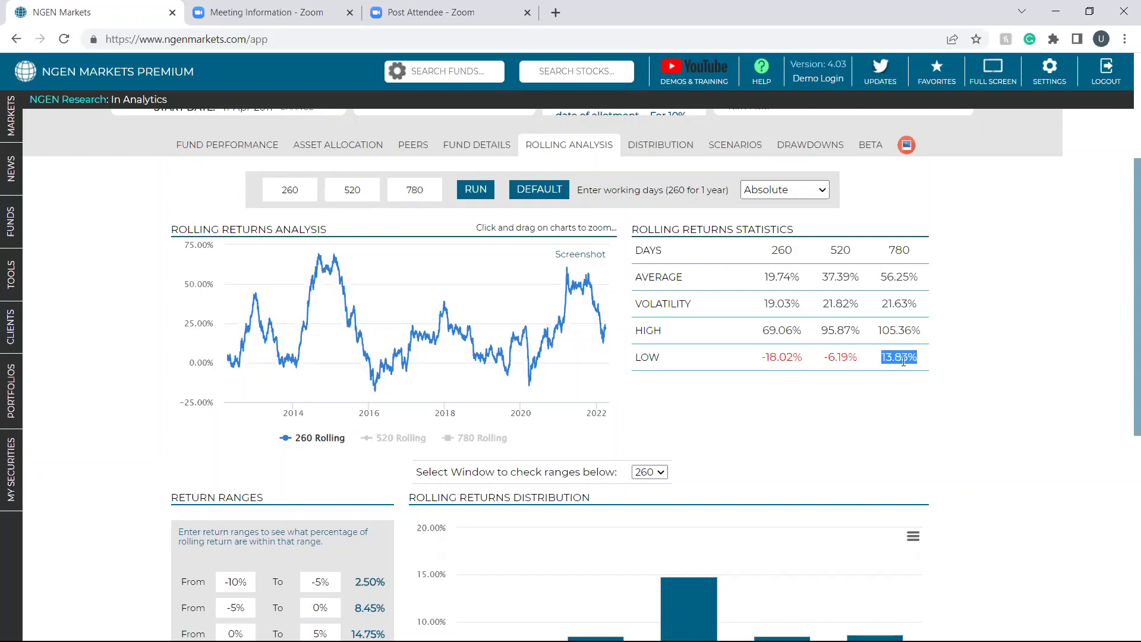
left_click(840, 360)
double_click(903, 357)
double_click(897, 363)
double_click(897, 251)
Step: Show only the 780-day line in the rolling returns chart and examine that window's low, high, average and volatility
mouse_move(529, 387)
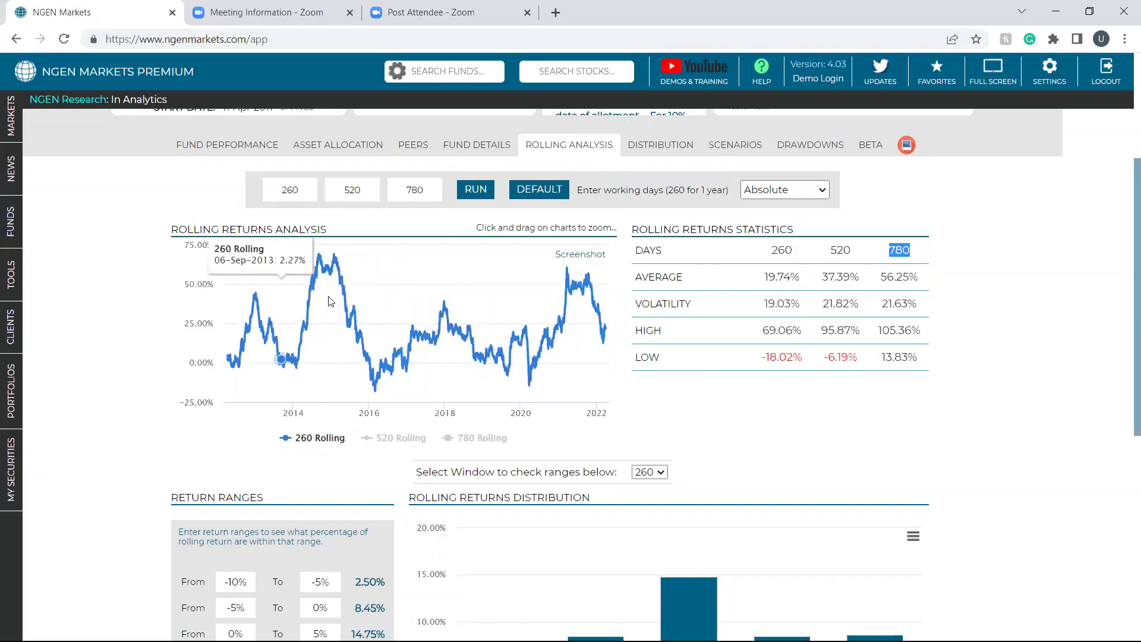
left_click(482, 438)
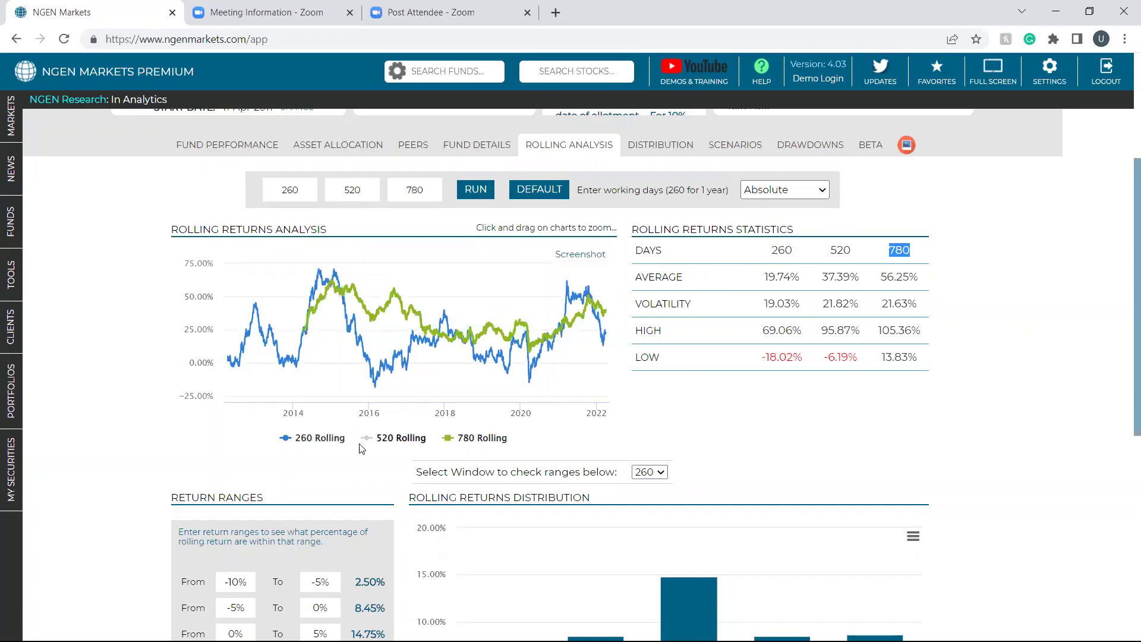
left_click(321, 438)
mouse_move(508, 357)
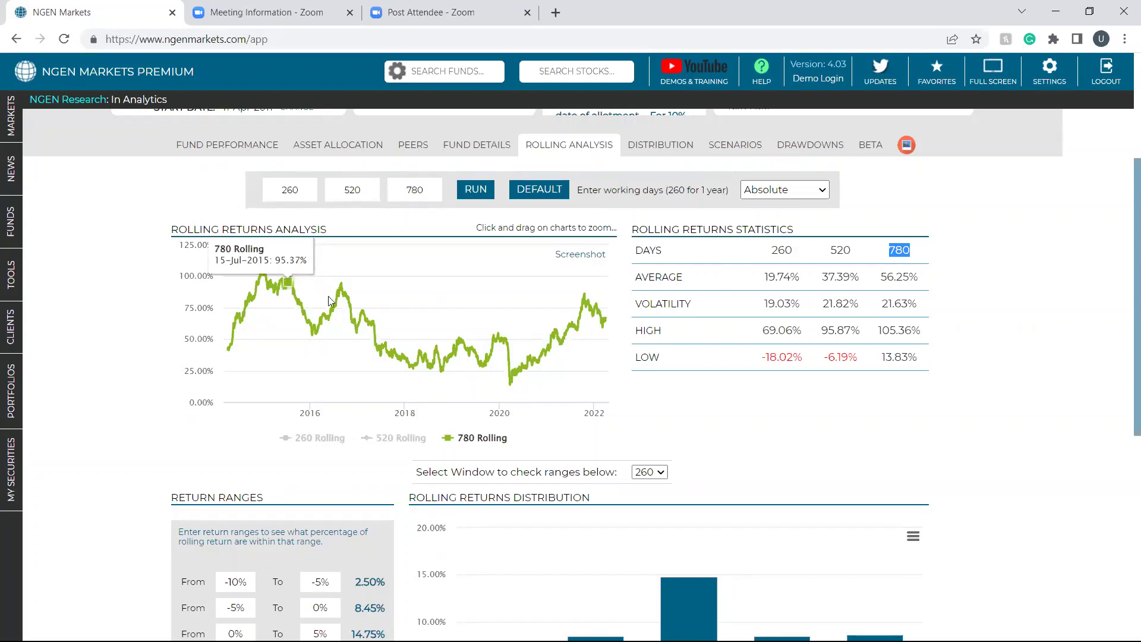
double_click(899, 357)
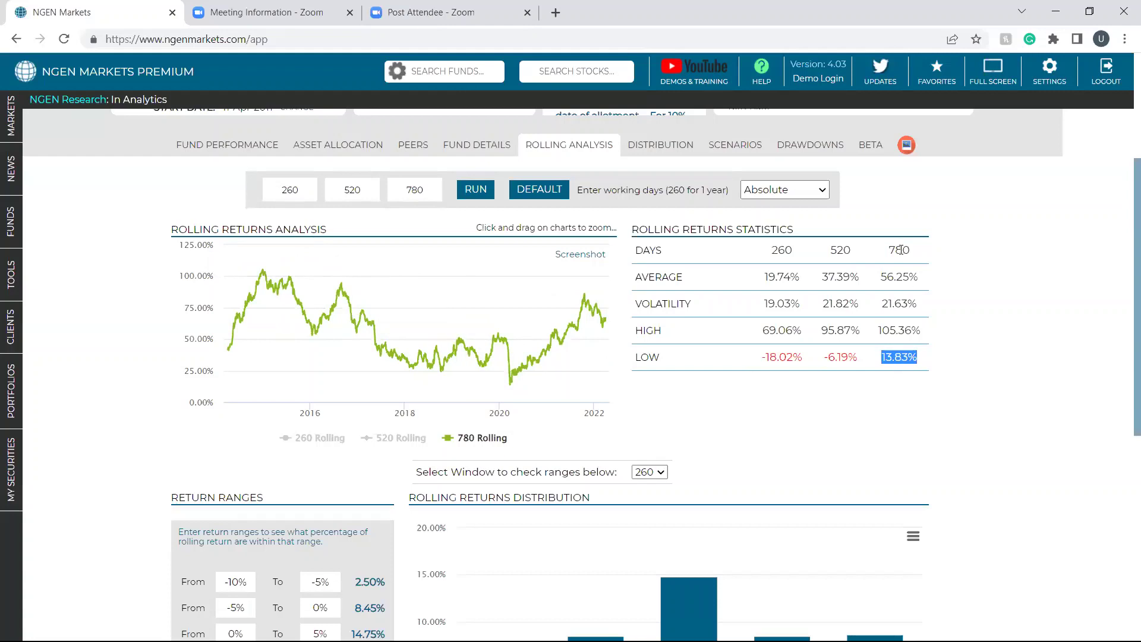
double_click(892, 328)
double_click(897, 276)
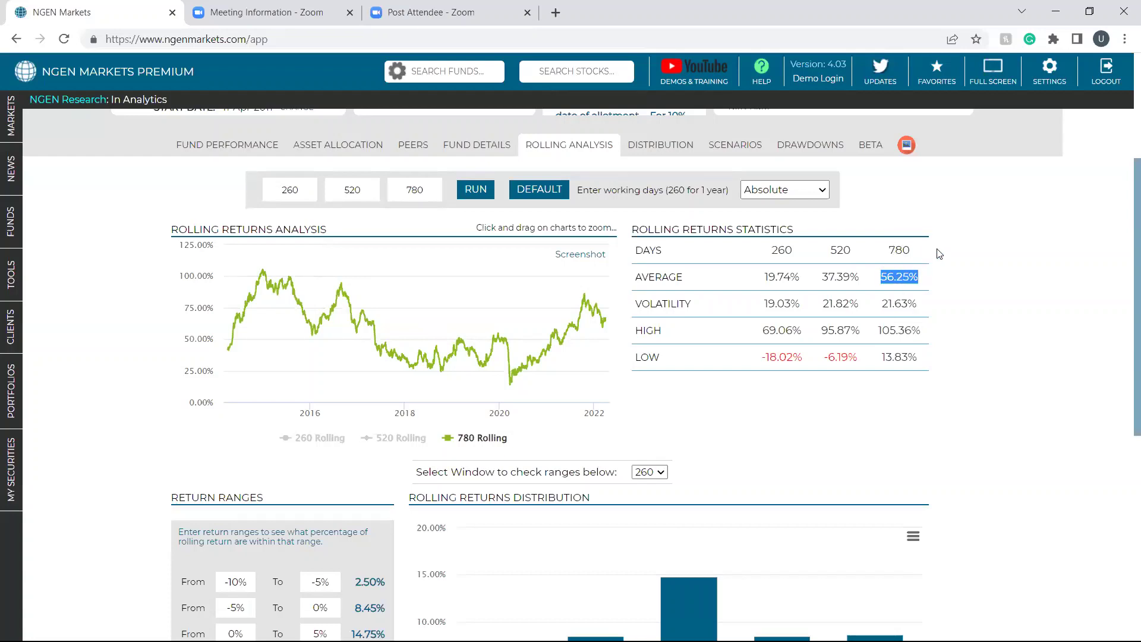
double_click(897, 301)
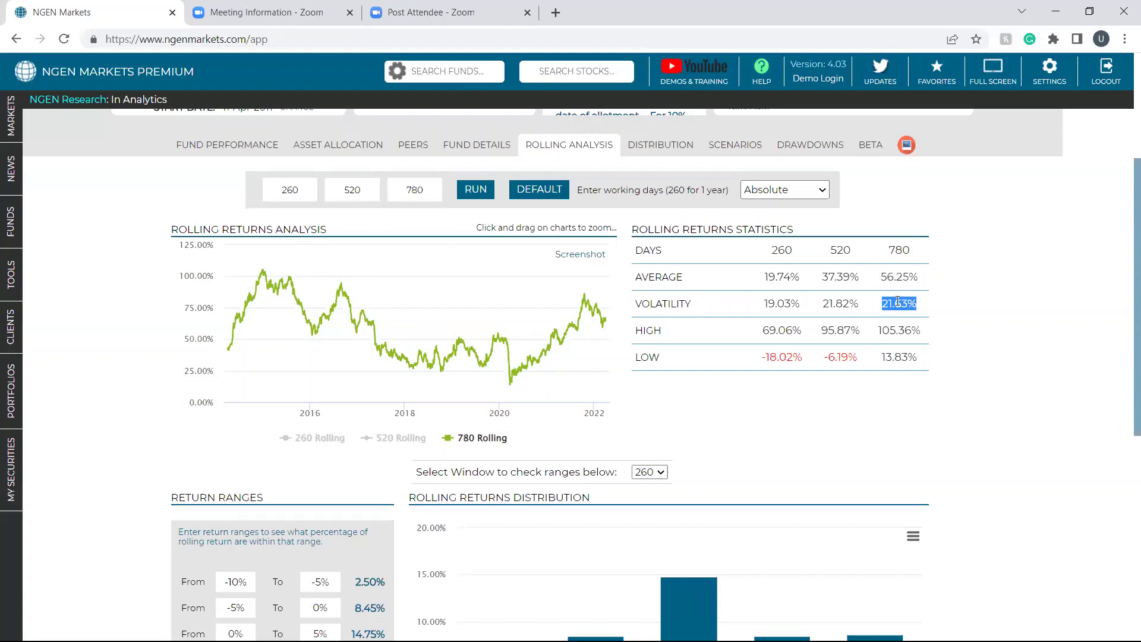
Step: Look over the rolling returns distribution and return ranges, and review the high and low rows of the rolling returns statistics
scroll(897, 301, "down", 1)
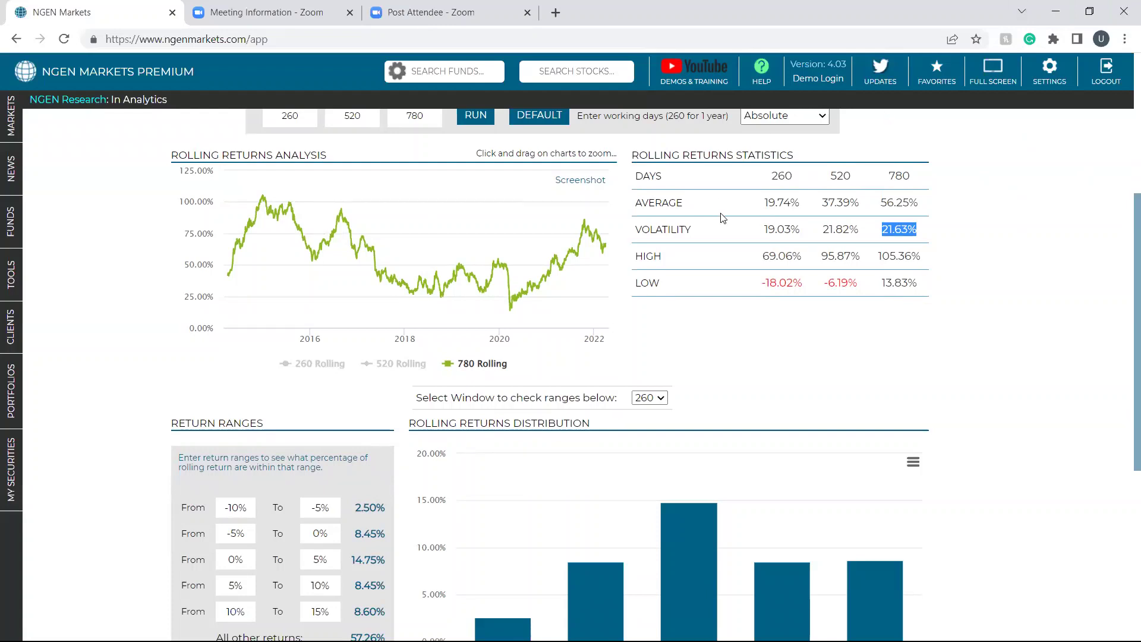
scroll(755, 312, "up", 1)
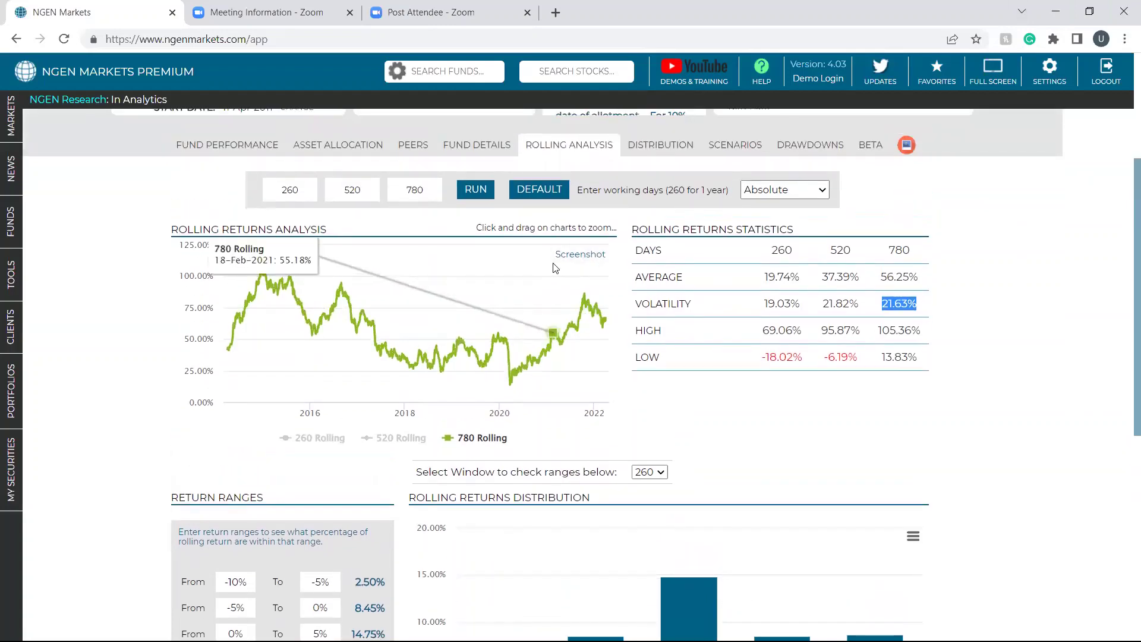
scroll(554, 267, "down", 3)
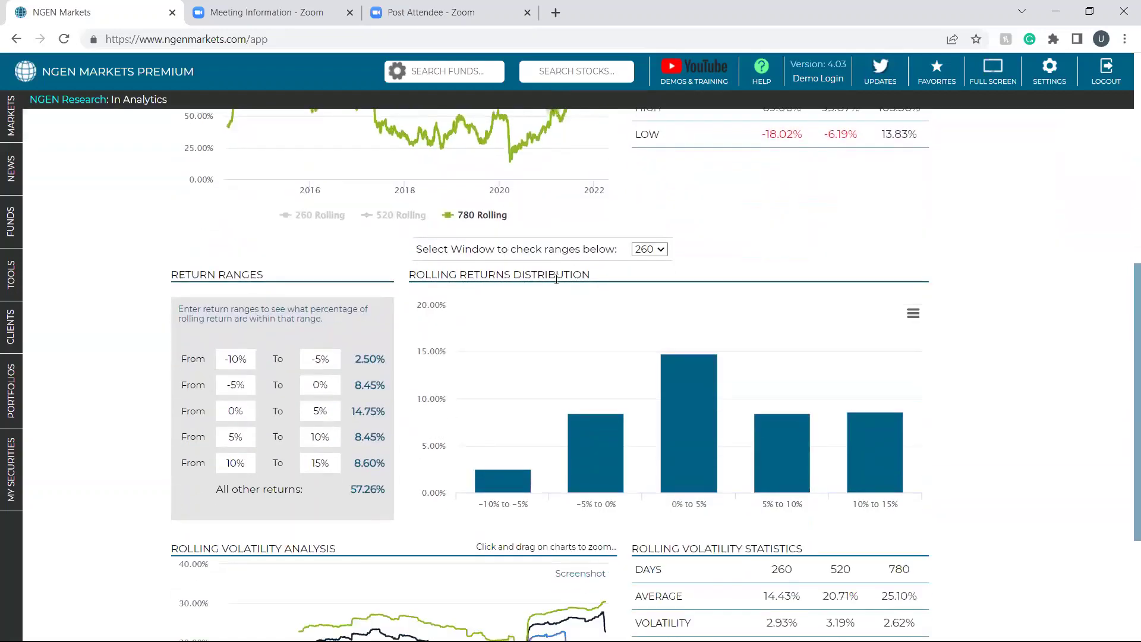
scroll(554, 273, "up", 1)
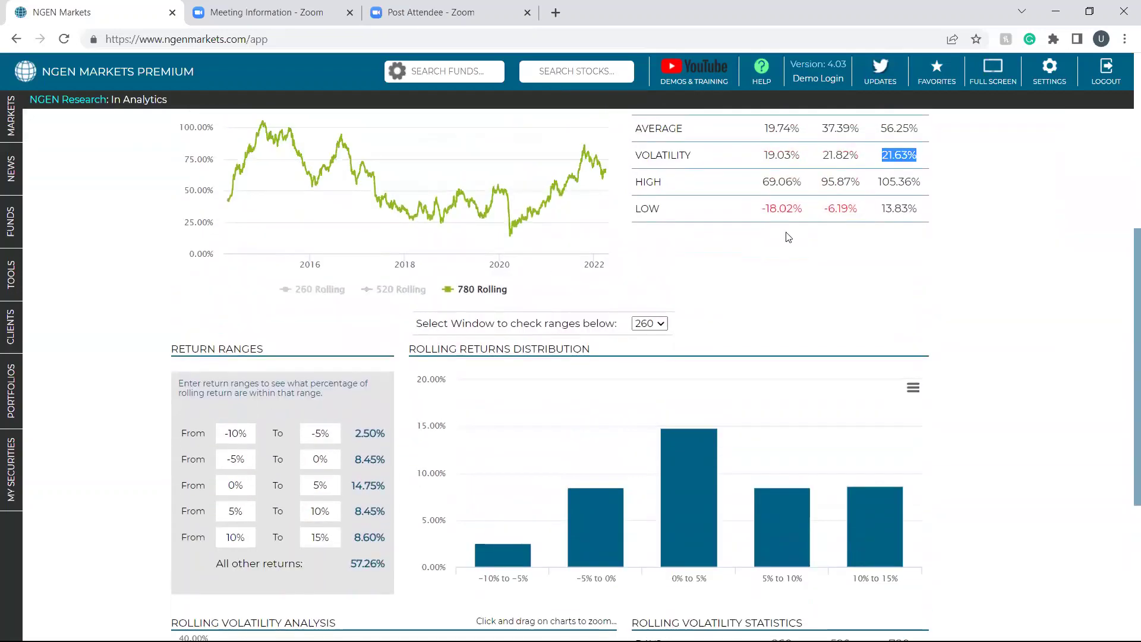
left_click(651, 193)
double_click(648, 182)
left_click(656, 214)
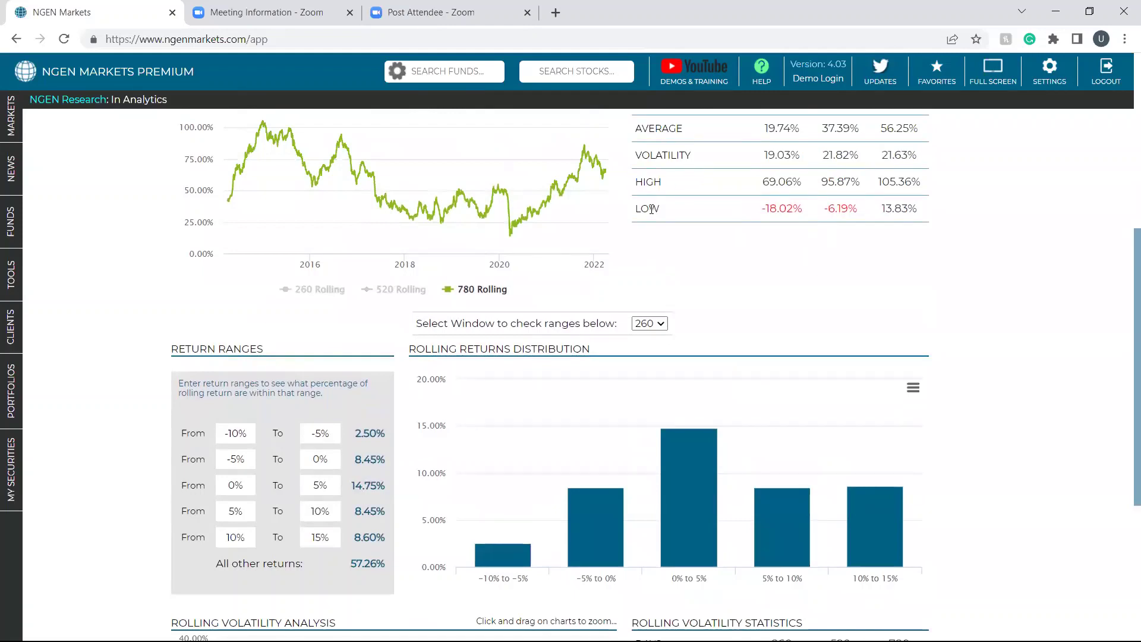
Step: Review the high and low rows of the rolling returns statistics, and set the first return range's lower bound to -19%
double_click(647, 182)
left_click(652, 211)
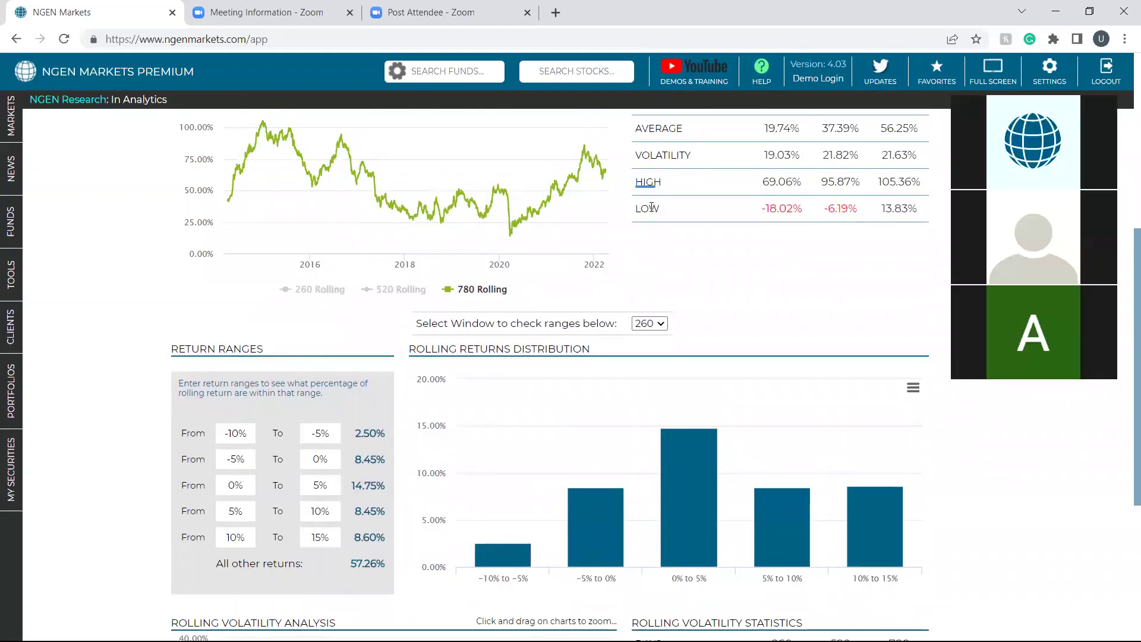
double_click(648, 182)
left_click(884, 269)
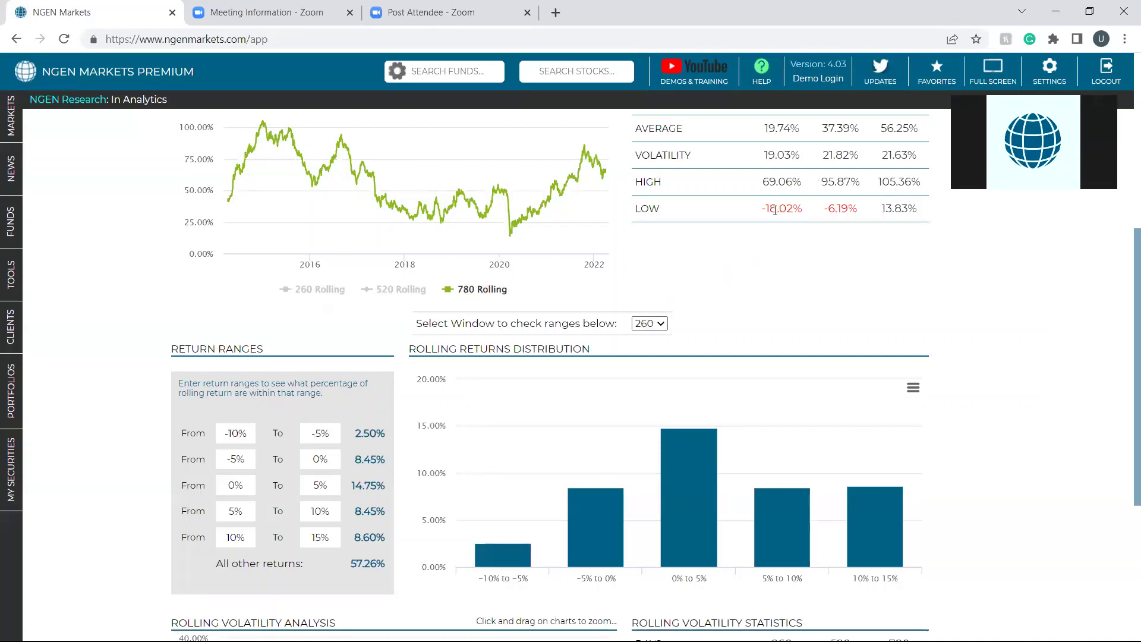
double_click(246, 423)
type("19")
left_click(374, 387)
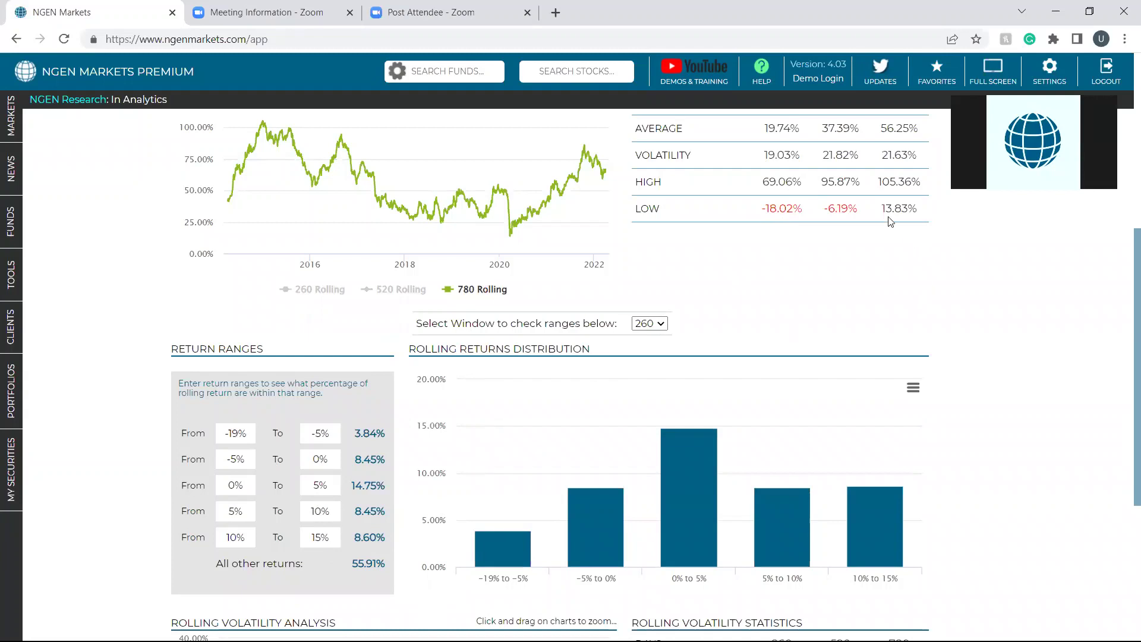
Step: Check the 260-day window's highest return and set the last return range's upper bound to 70%
double_click(784, 183)
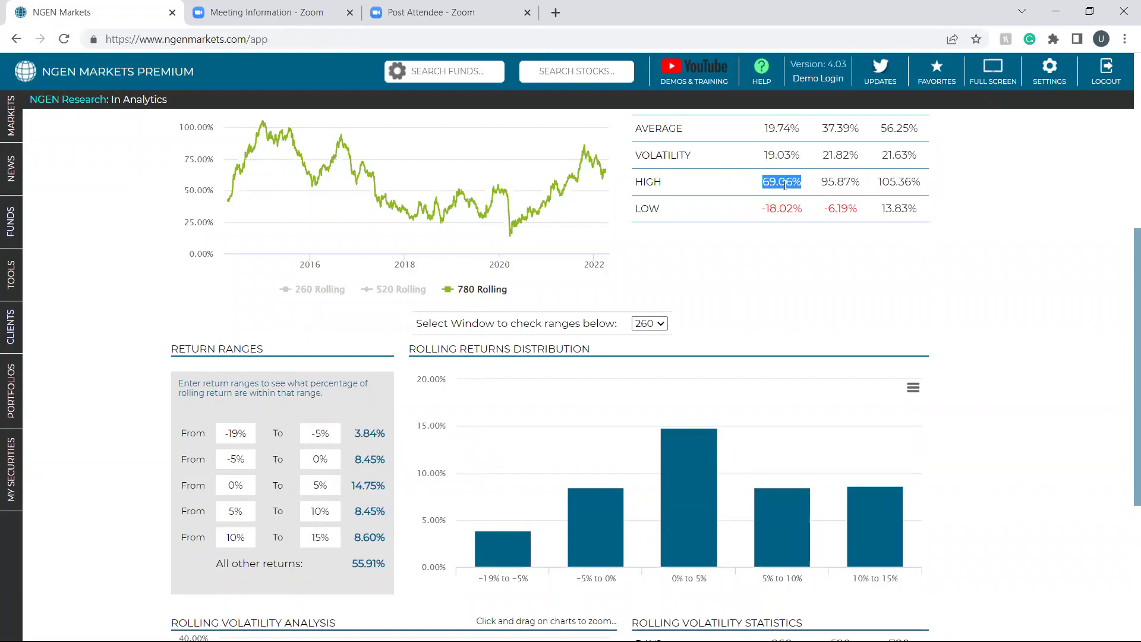
left_click(315, 537)
key("BackSpace")
key("Delete")
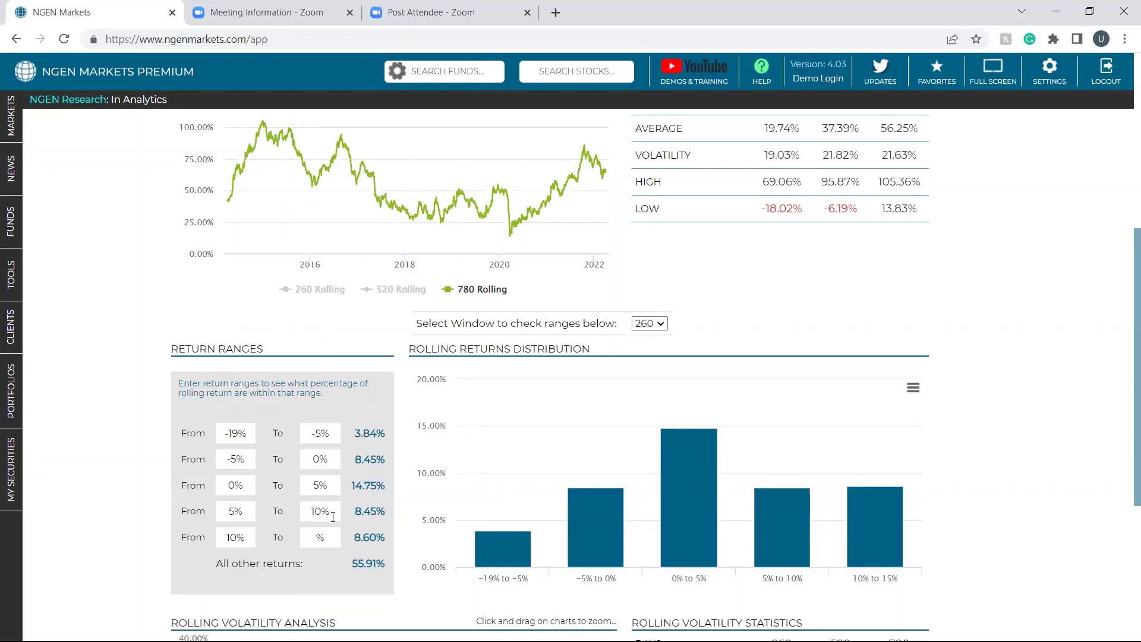
type("70")
left_click(377, 561)
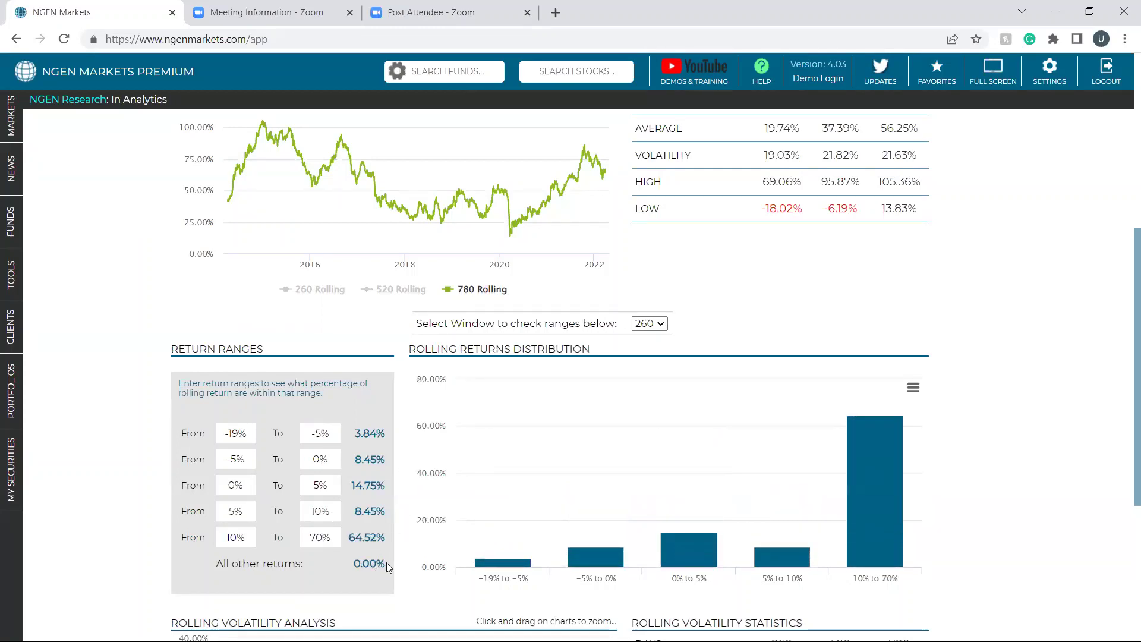
Step: Examine the share of all other returns, the range limits and the 10% to 70% bar in the distribution chart
left_click_drag(386, 563, 351, 564)
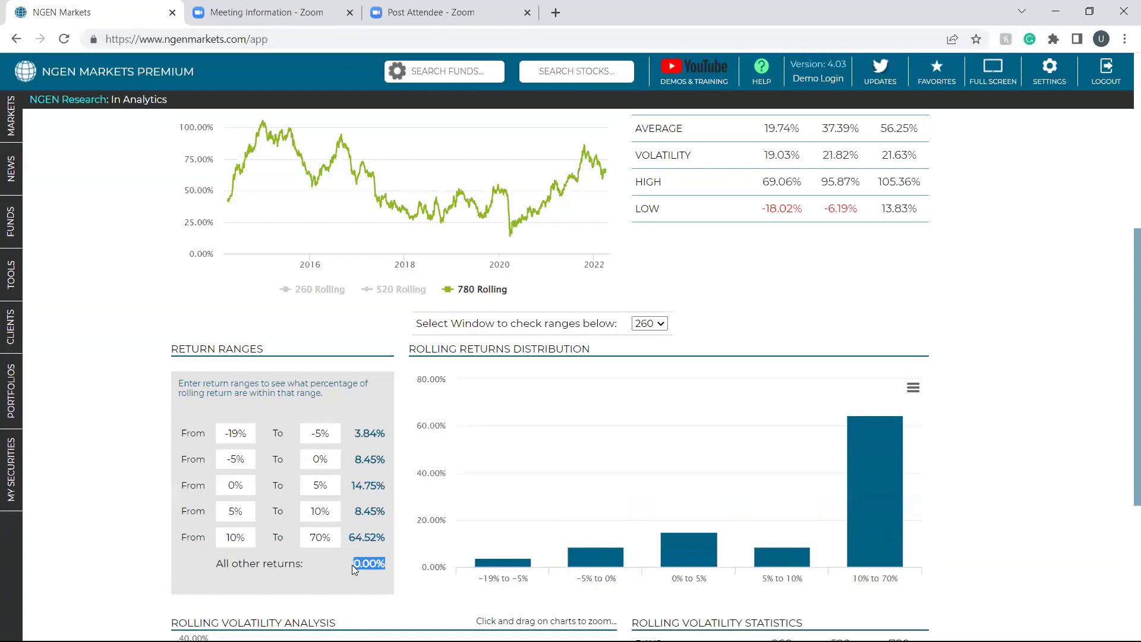
left_click(201, 432)
left_click(238, 538)
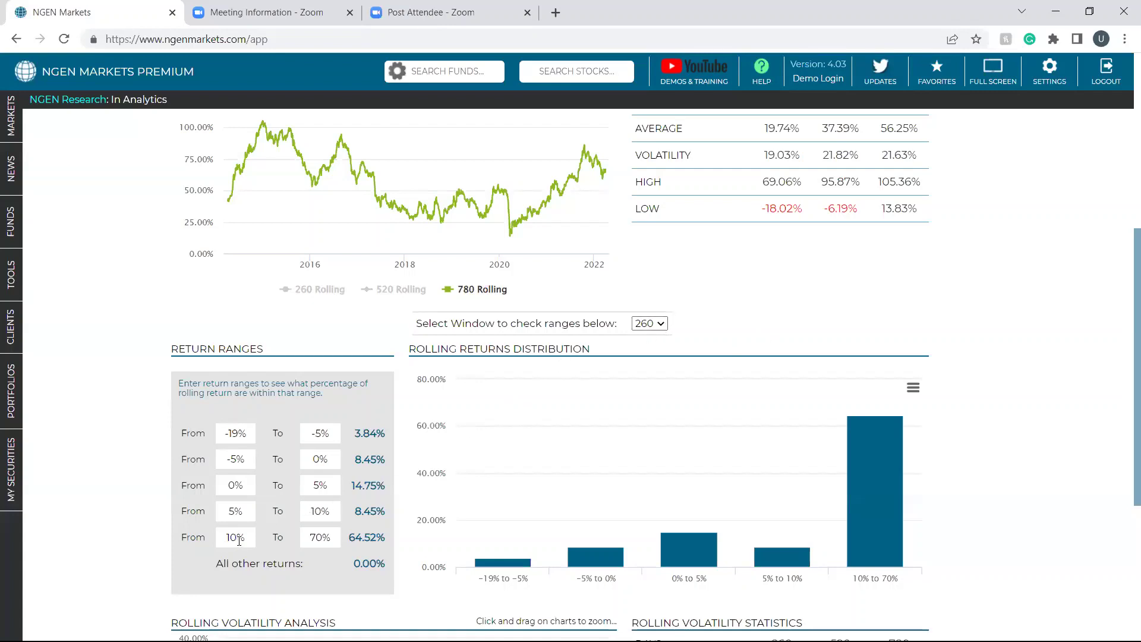
left_click(316, 538)
mouse_move(874, 462)
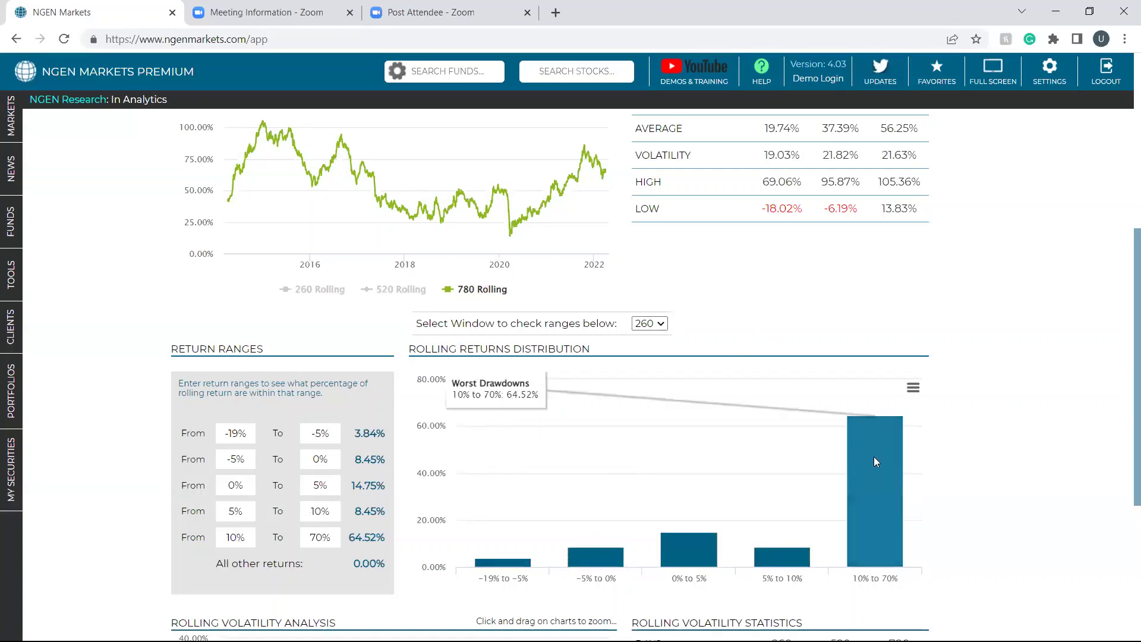
Step: Set the fourth return range's upper bound and the fifth range's lower bound to 15%
left_click(324, 515)
key("BackSpace")
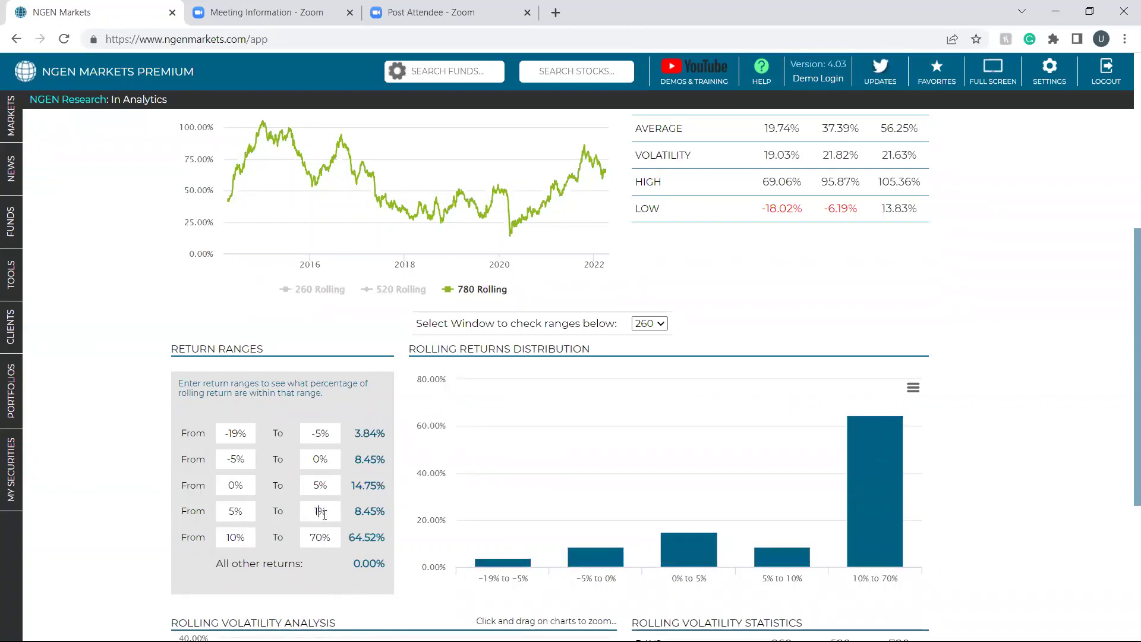
type("15")
key("BackSpace")
key("BackSpace")
type("5")
left_click(231, 537)
key("BackSpace")
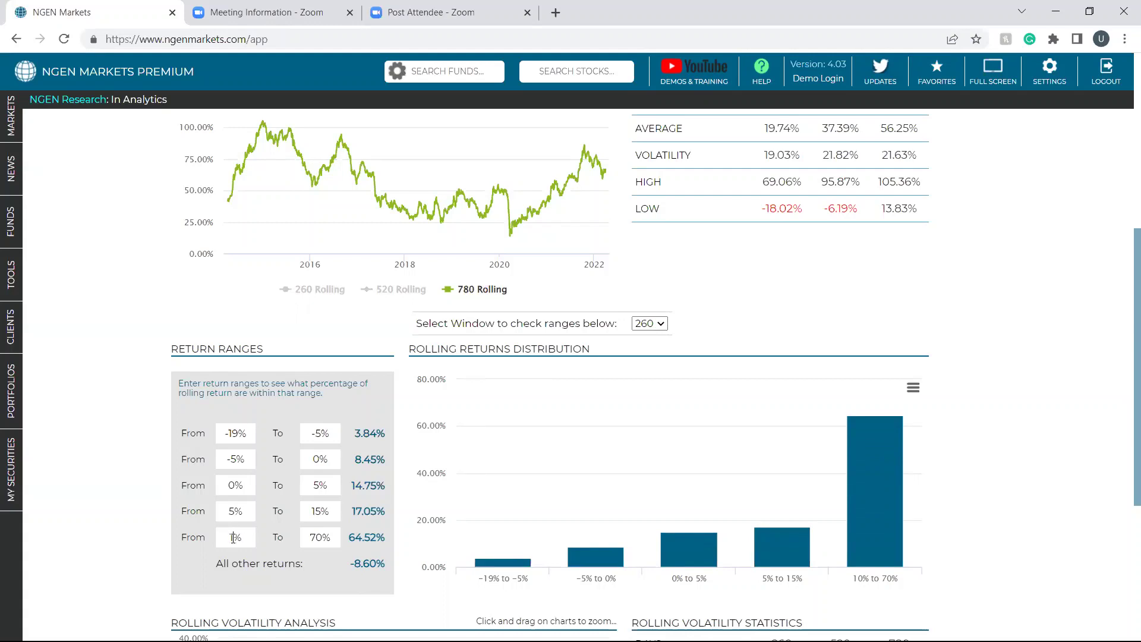
type("5")
key("BackSpace")
type("5")
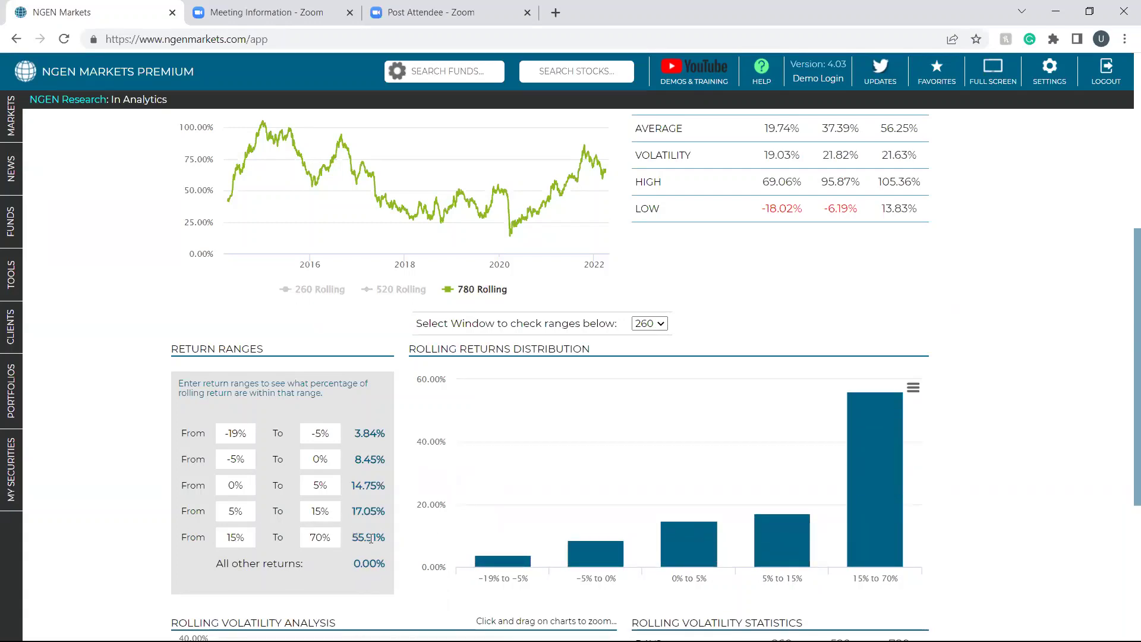
Step: Set the fourth return range's upper bound and the fifth range's lower bound to 25%
triple_click(323, 511)
key("BackSpace")
type("20")
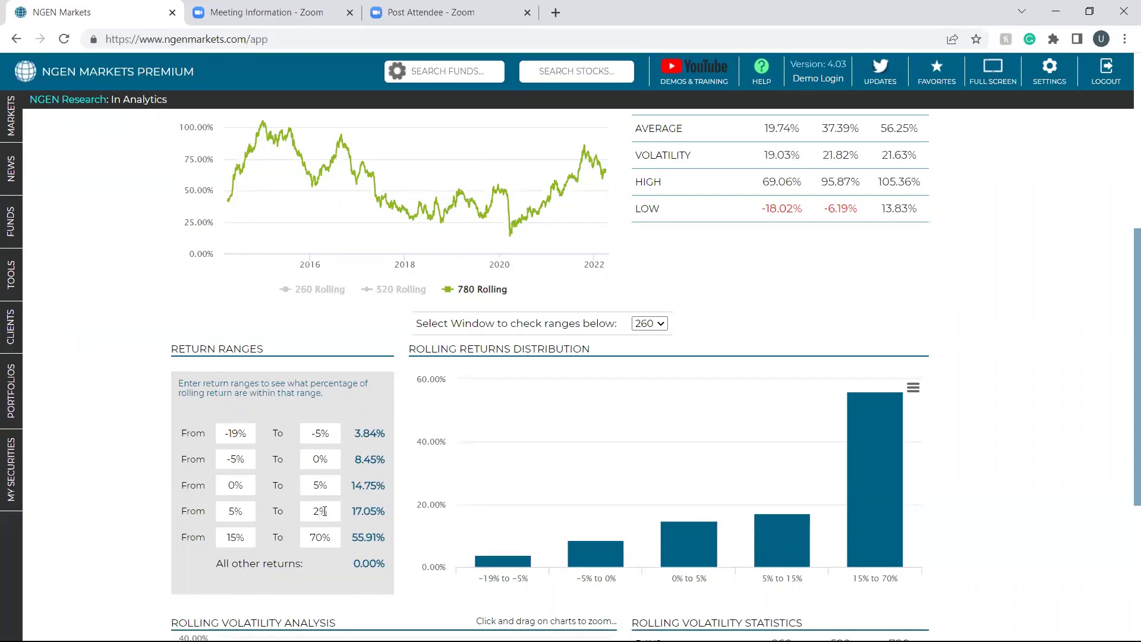
type("5")
left_click(235, 537)
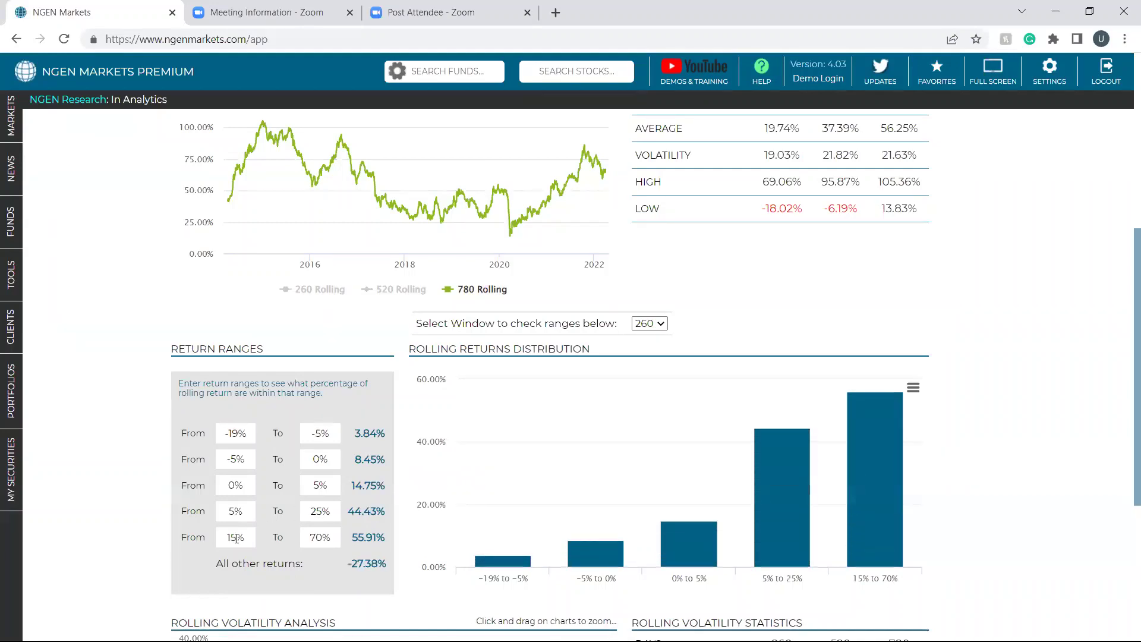
key("BackSpace")
key("BackSpace")
type("25")
type("5")
left_click(330, 576)
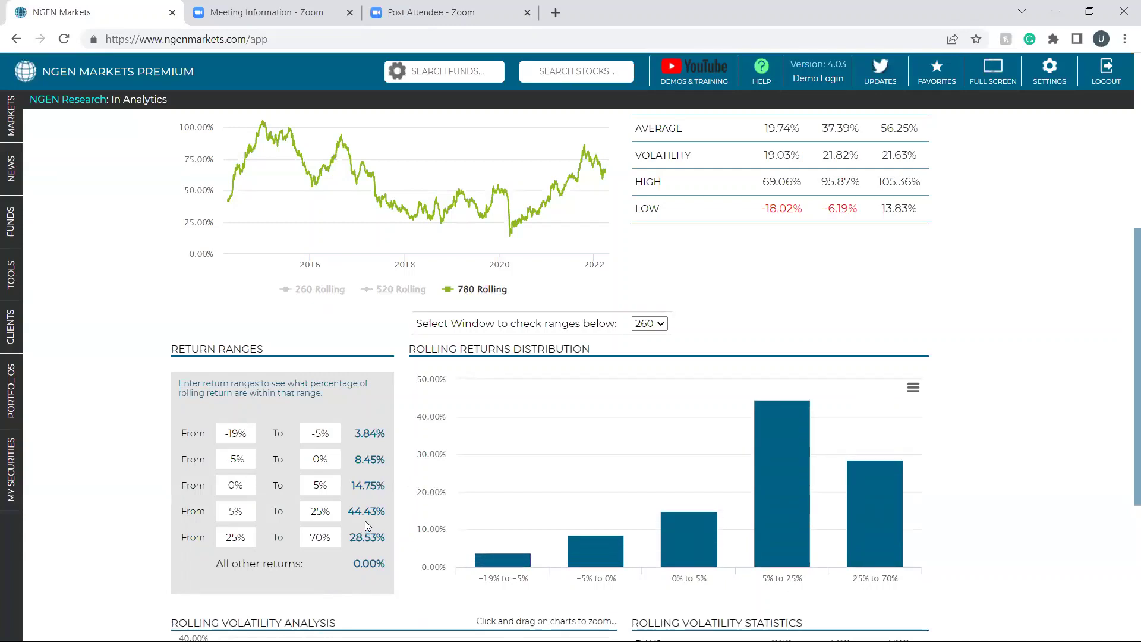
Step: Examine the share of returns in the 5% to 25% range, and show only the 260-day line in the rolling returns chart
left_click_drag(348, 511, 385, 510)
left_click(321, 511)
left_click_drag(348, 511, 392, 512)
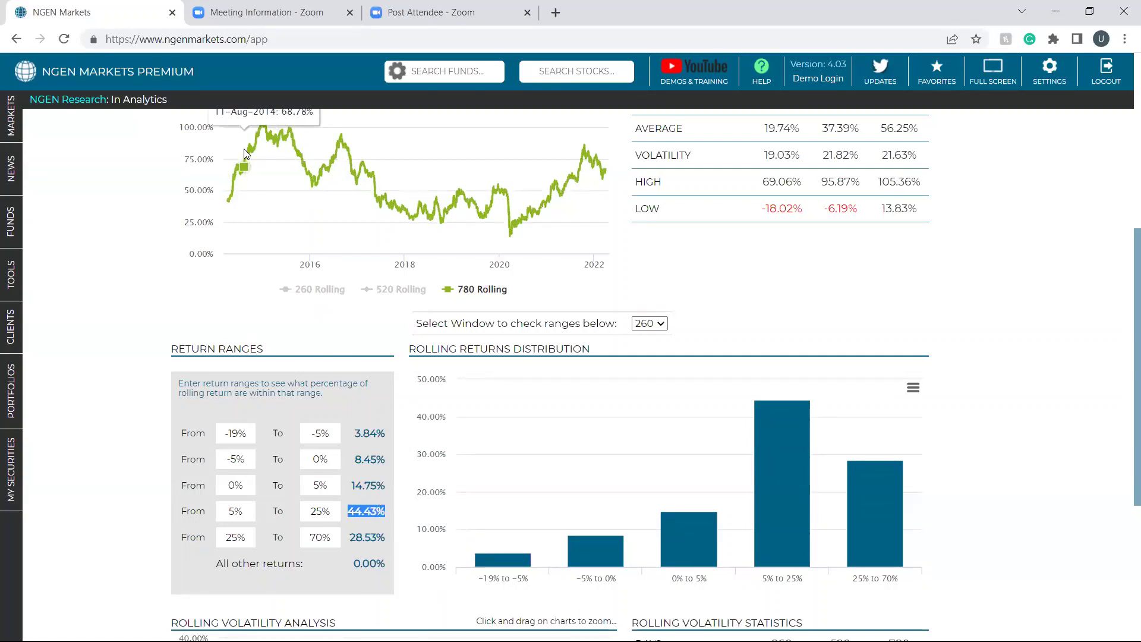
left_click(297, 293)
left_click(475, 289)
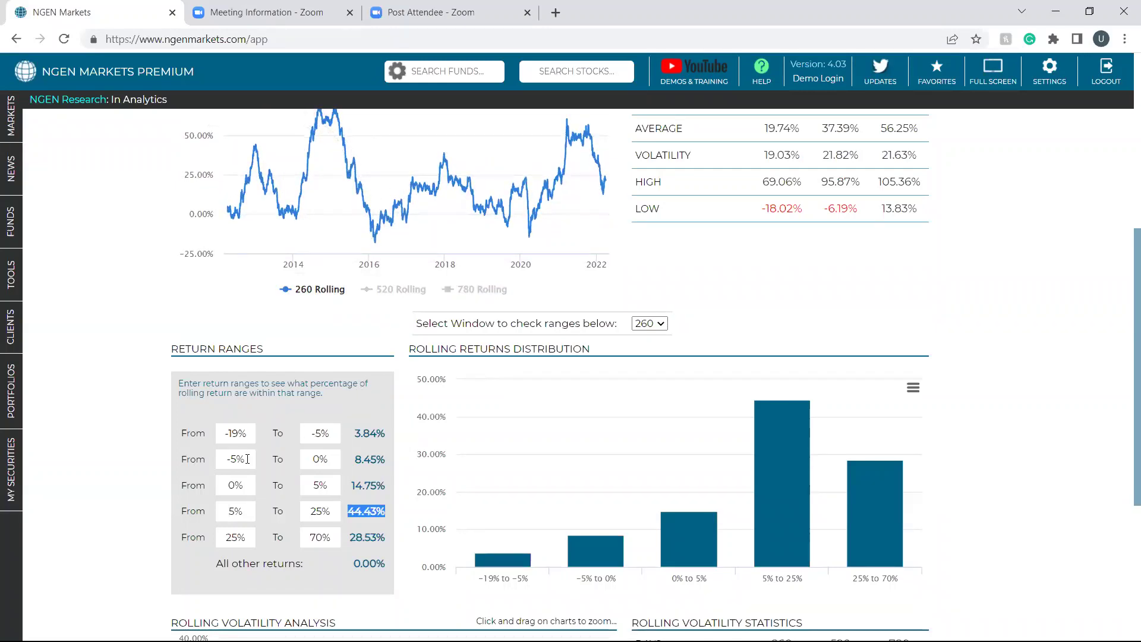
Step: Examine the 0% to 5% range and the 5% to 25% bar, and view the distribution chart's print and download options
left_click(228, 476)
left_click(321, 486)
mouse_move(790, 482)
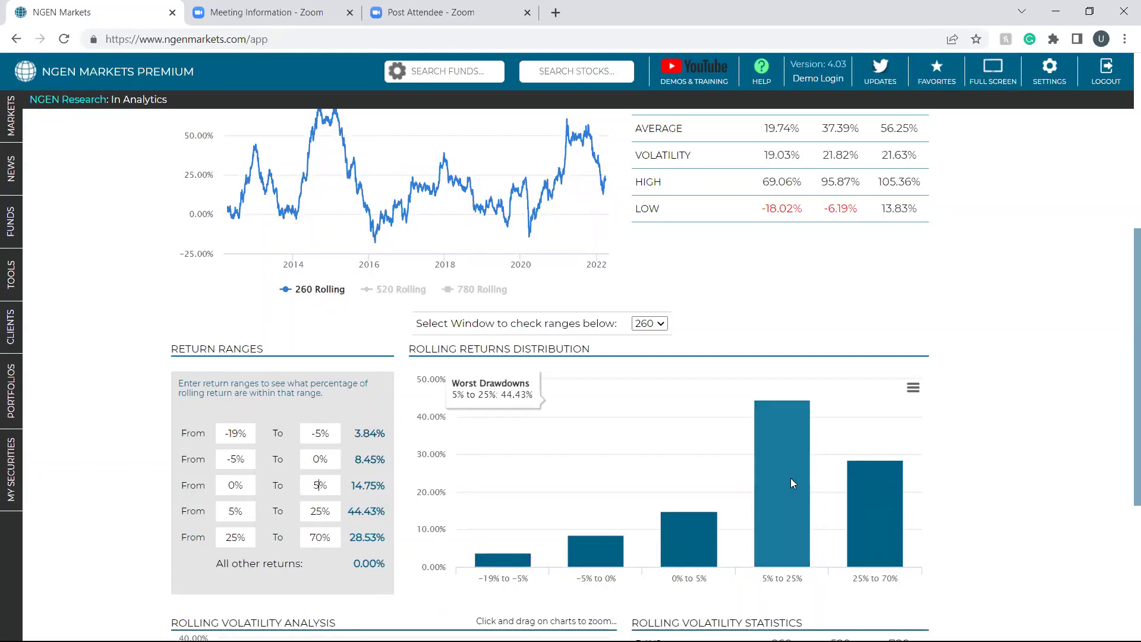
left_click(913, 387)
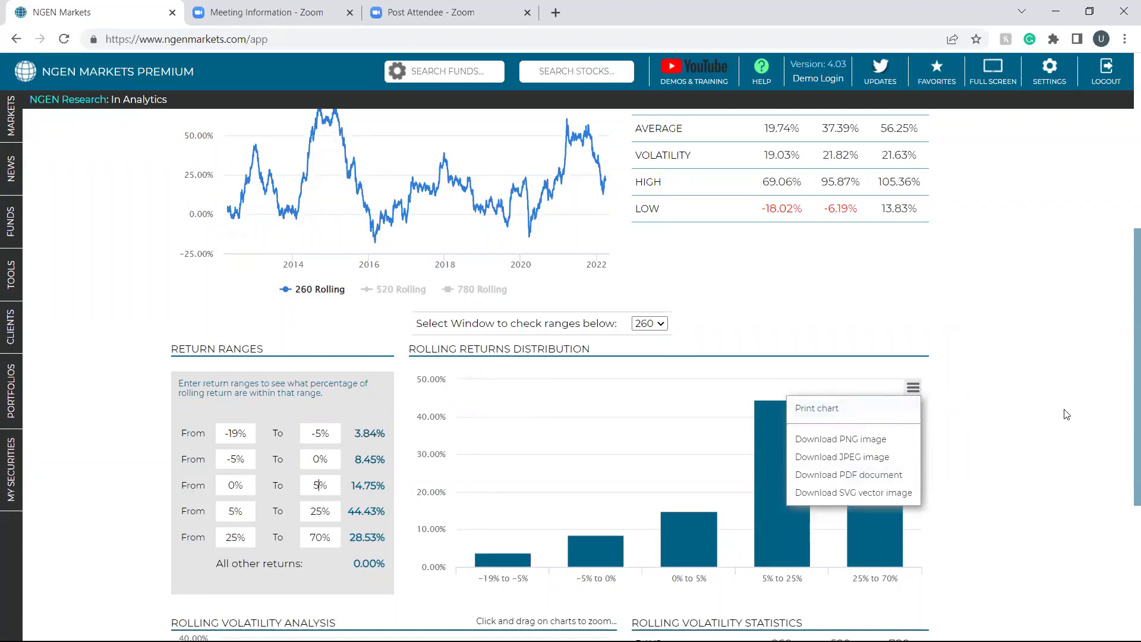
left_click(920, 388)
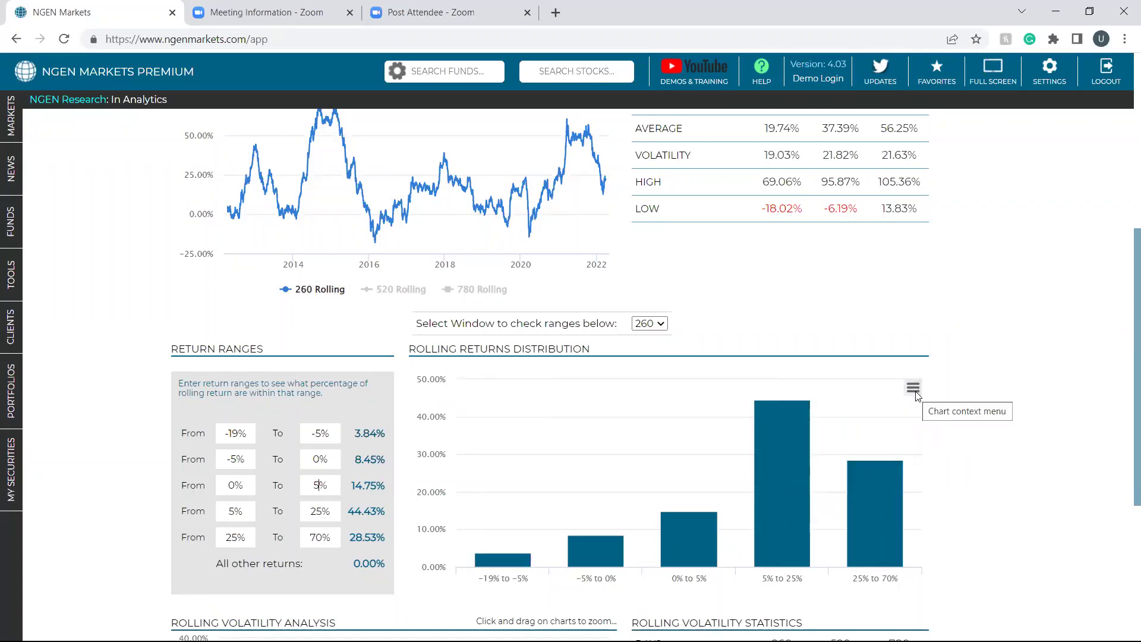
Step: Look over the rolling volatility section and examine the annual volatility in the fund's performance statistics
scroll(917, 396, "down", 3)
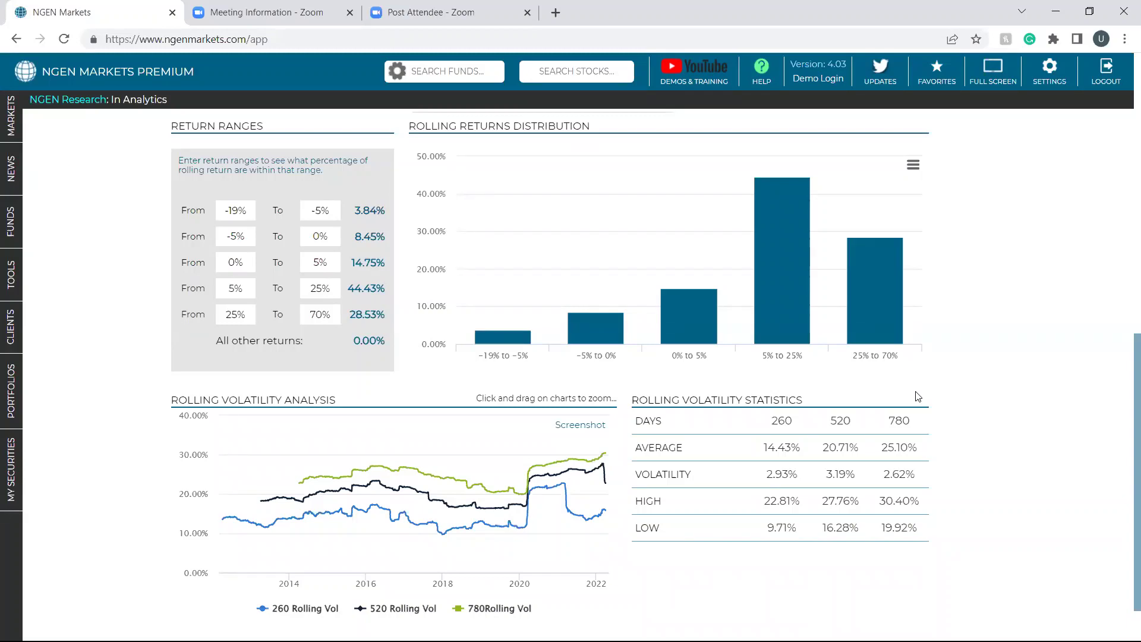
scroll(918, 397, "up", 10)
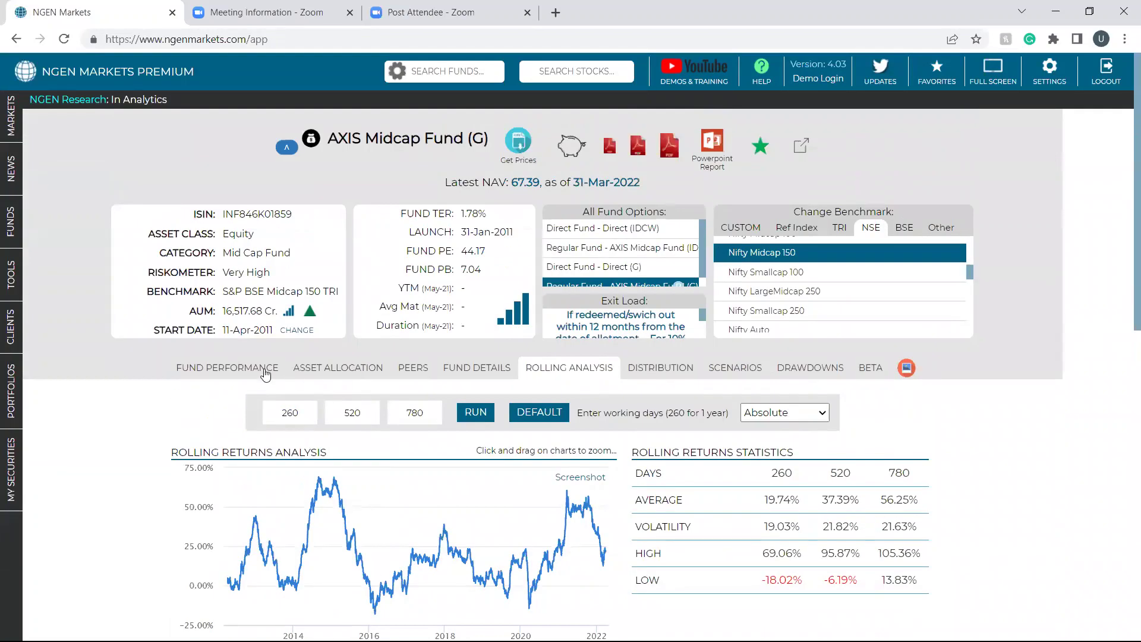
left_click(266, 369)
scroll(843, 375, "down", 3)
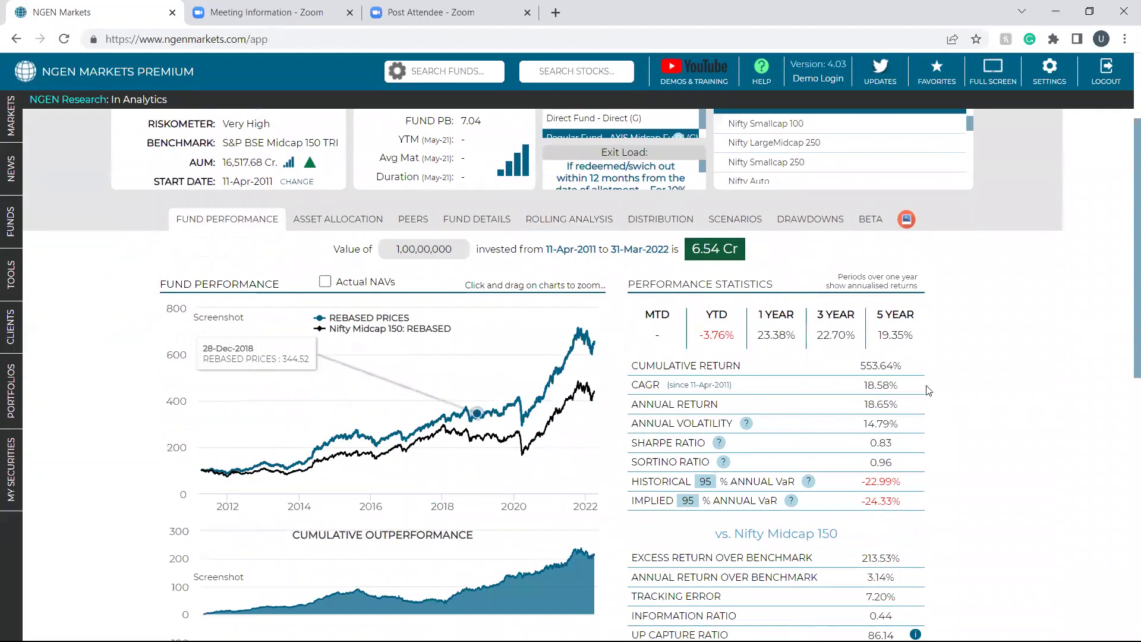
double_click(868, 423)
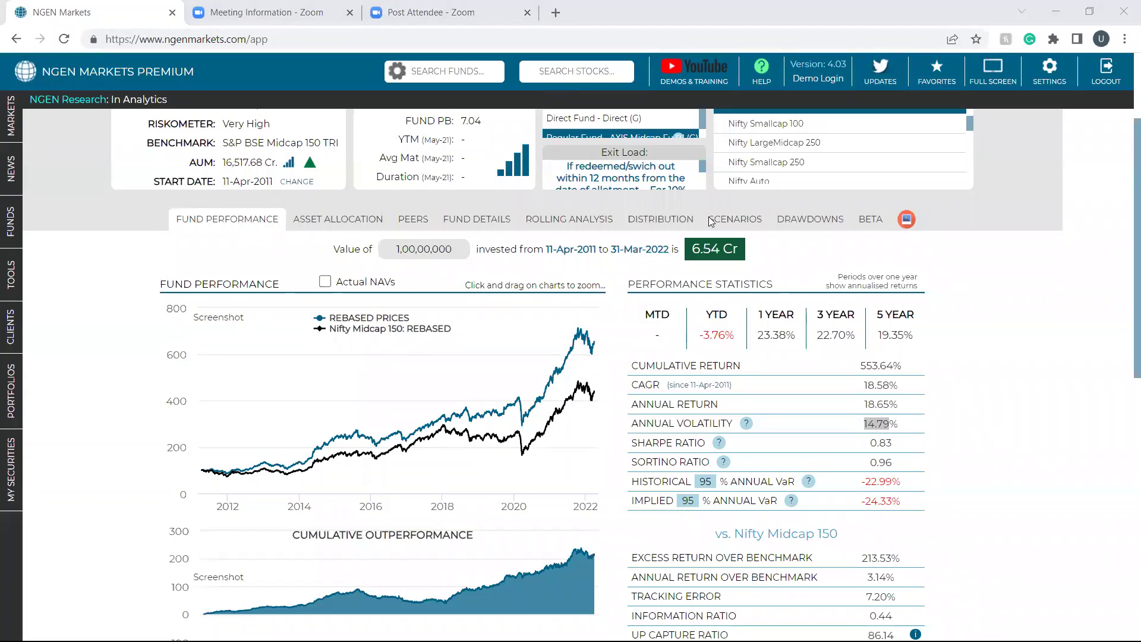
left_click_drag(913, 437, 846, 429)
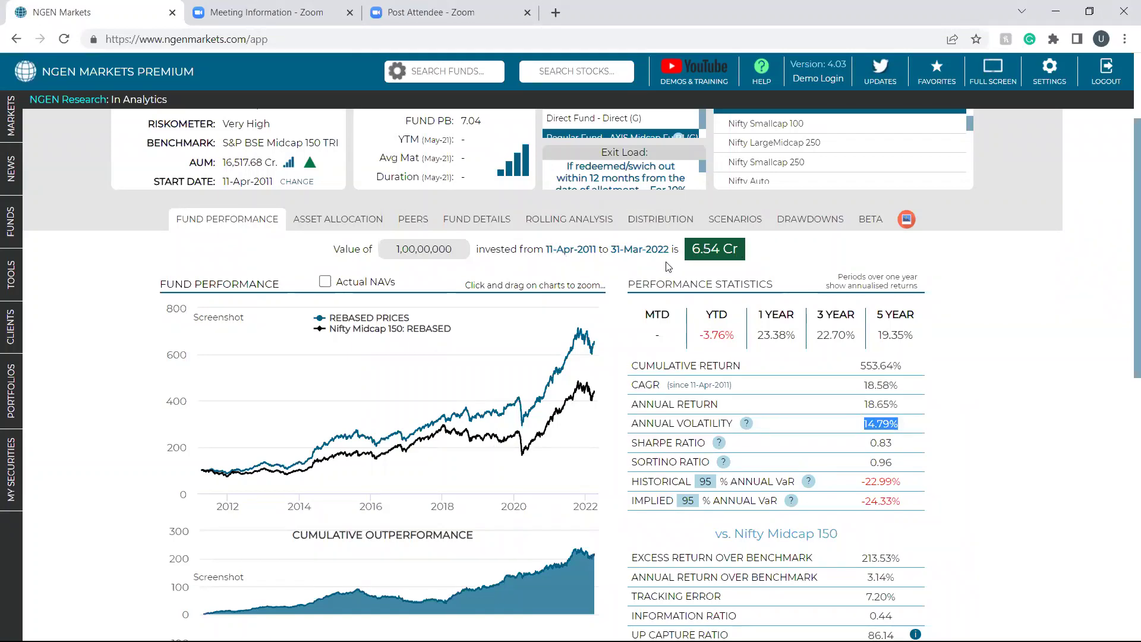
Step: Return to the rolling analysis and show only the 260-day line in the rolling volatility chart
left_click(544, 224)
scroll(554, 282, "down", 8)
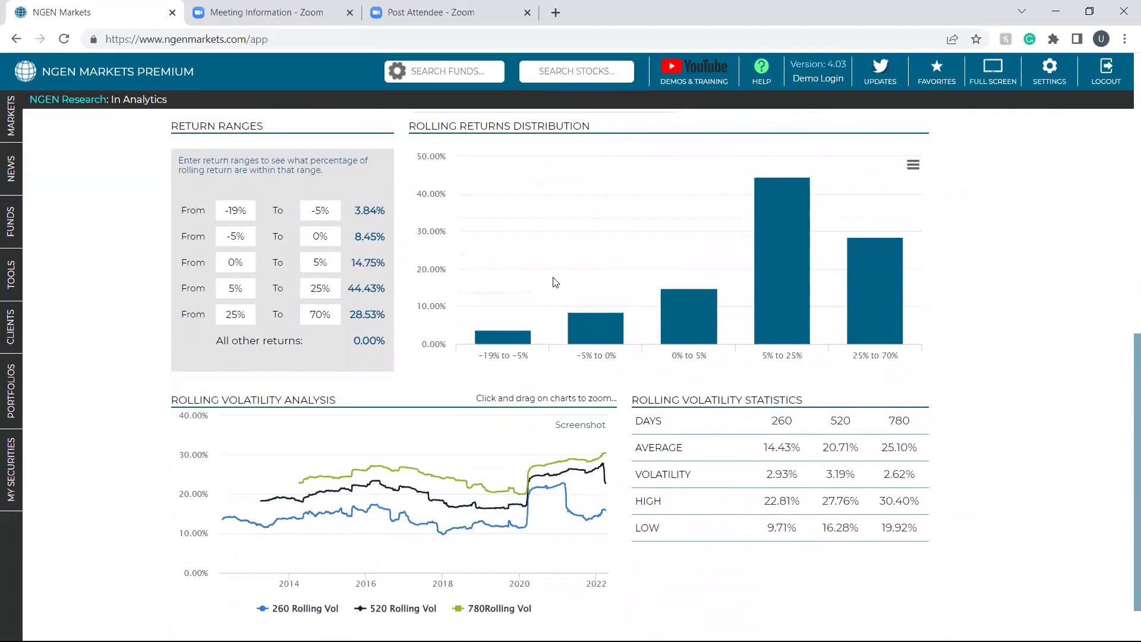
scroll(554, 282, "down", 1)
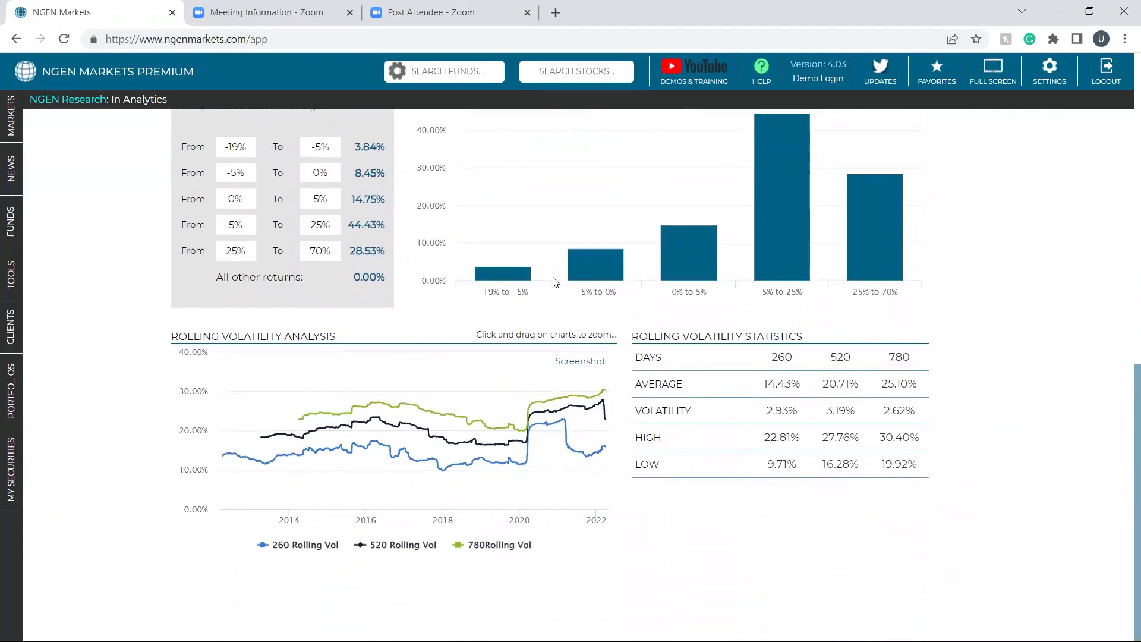
left_click(380, 545)
left_click(475, 545)
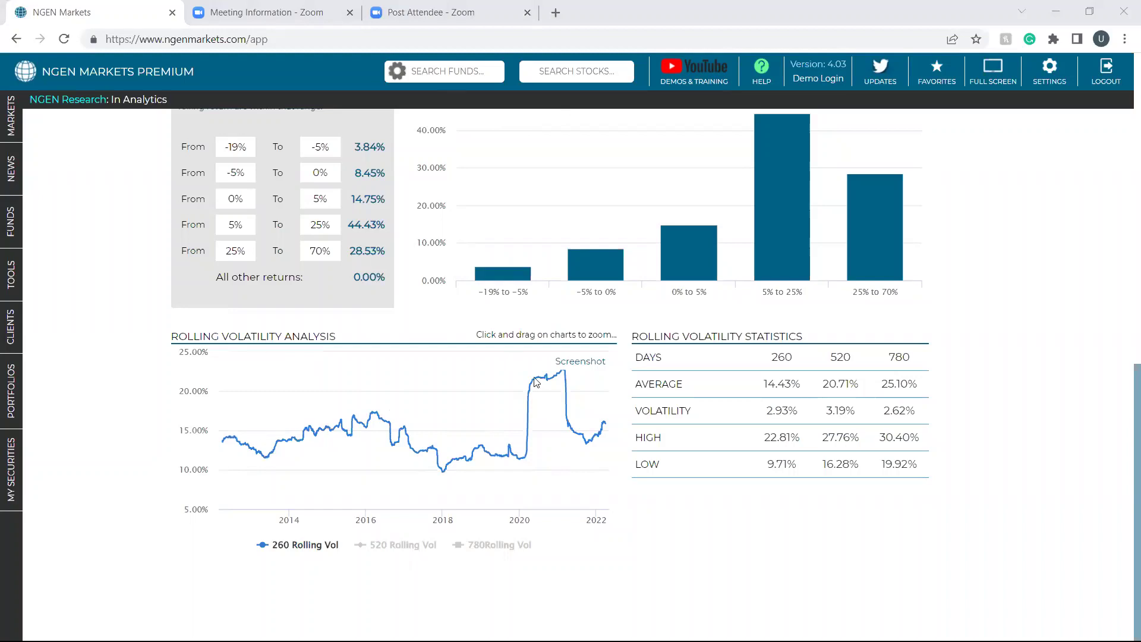
mouse_move(536, 381)
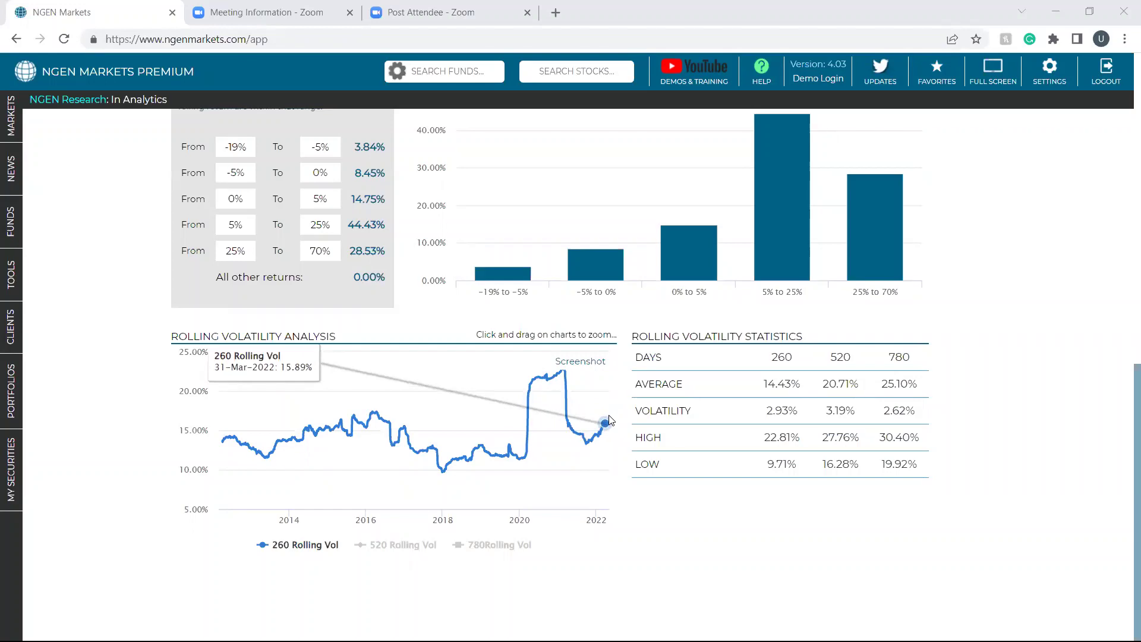
Step: Examine the 260-day window's average and volatility in the rolling volatility statistics
double_click(776, 383)
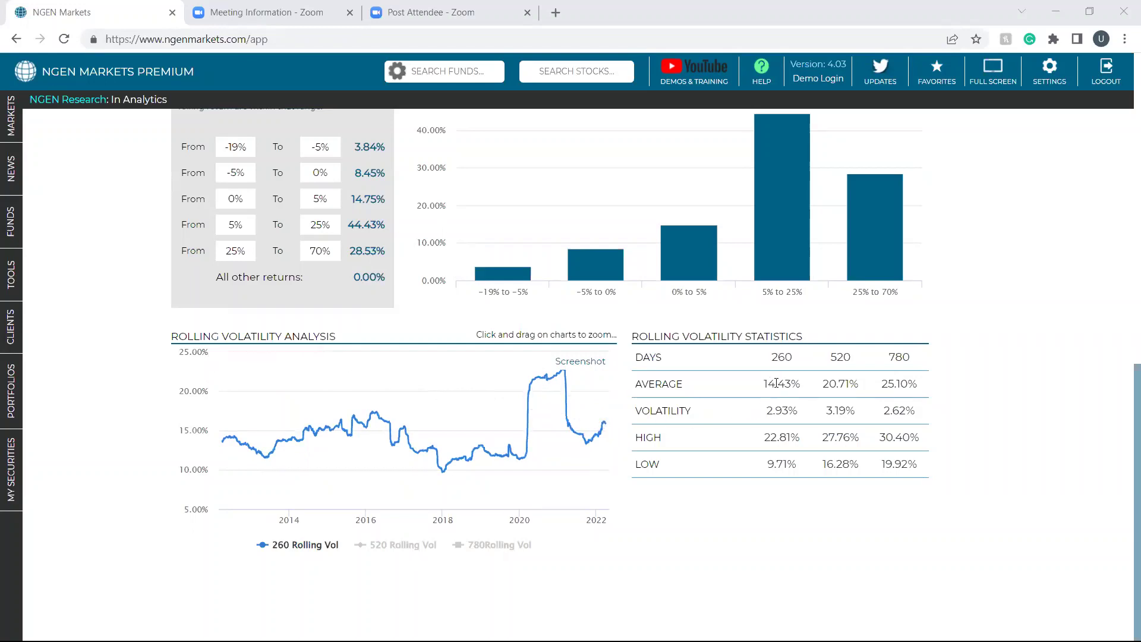
left_click(776, 383)
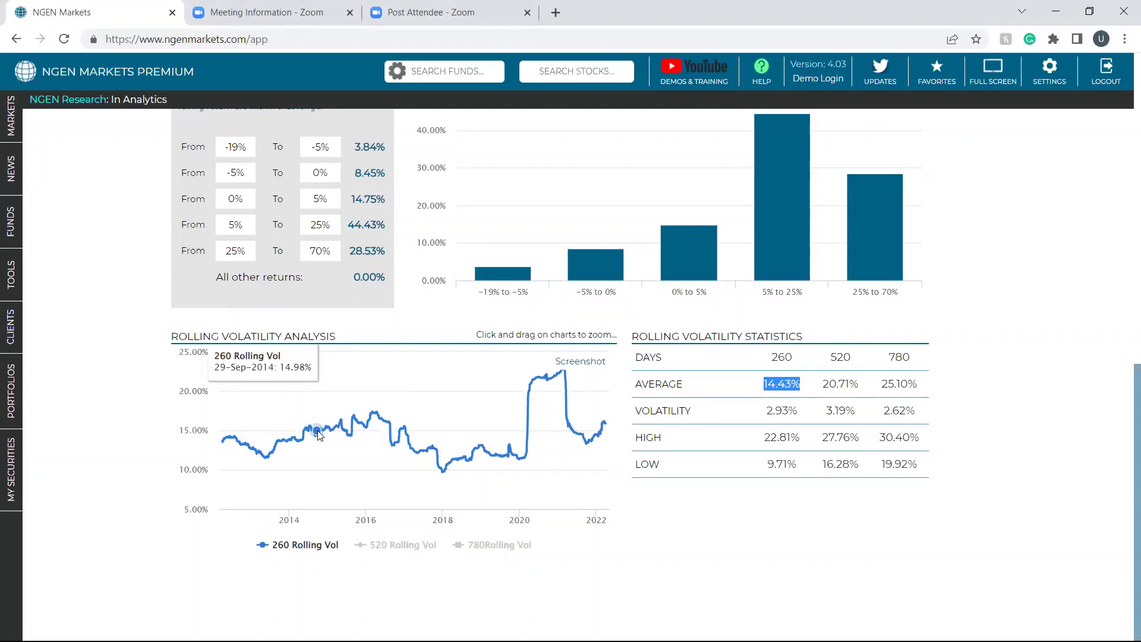
double_click(792, 410)
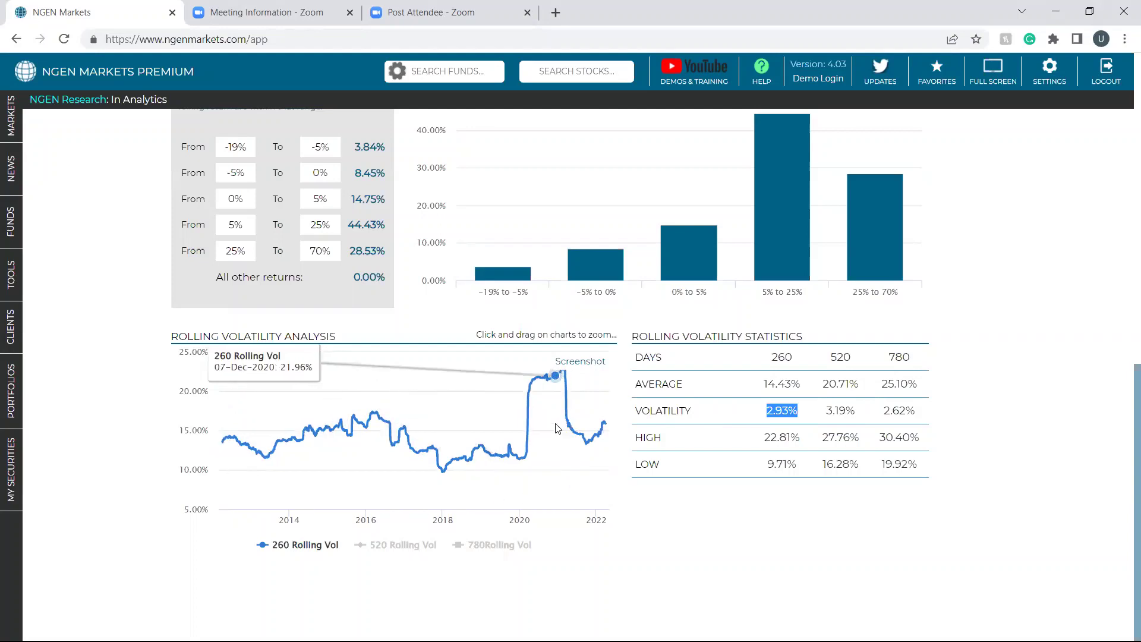
double_click(663, 410)
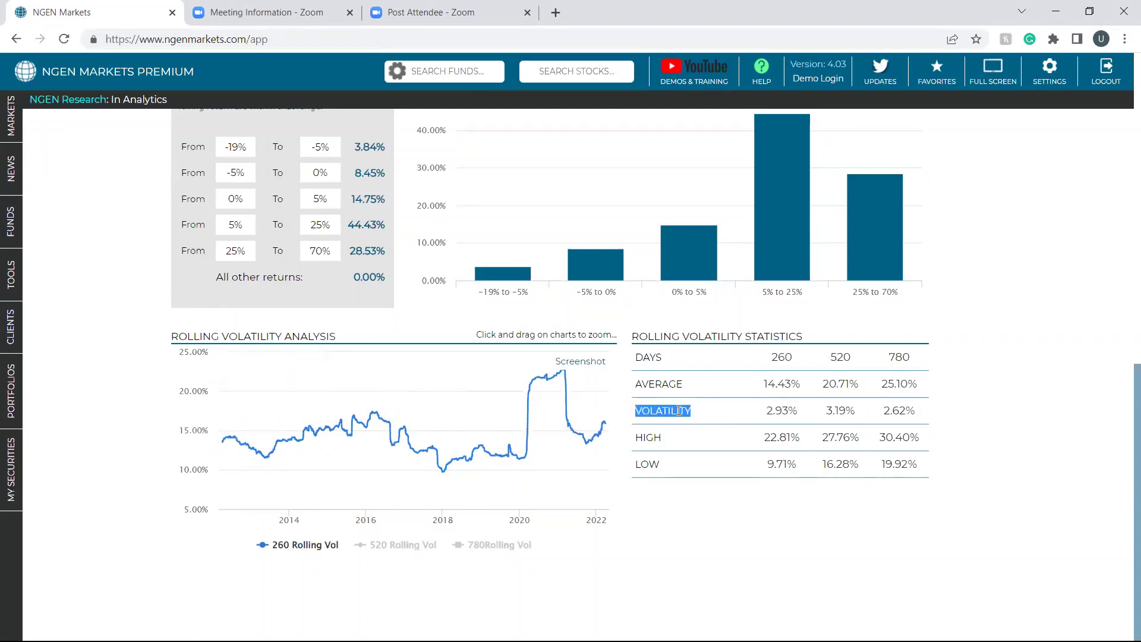
double_click(773, 414)
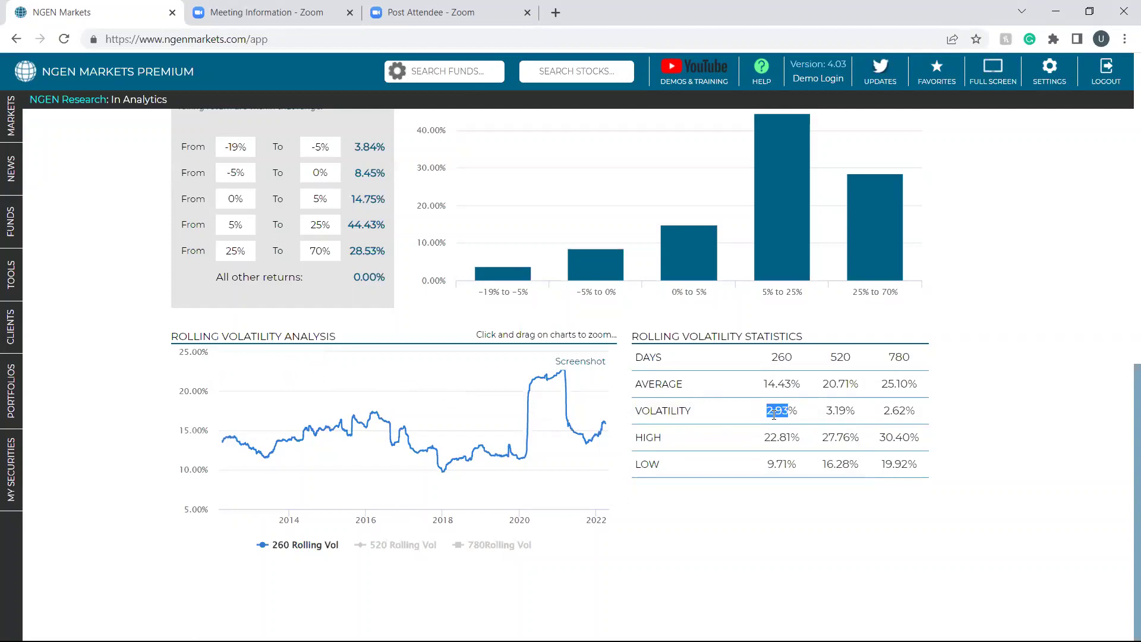
Step: Show the 520-day and 780-day lines in the rolling volatility chart and examine the volatility and low statistics across the windows
left_click(379, 545)
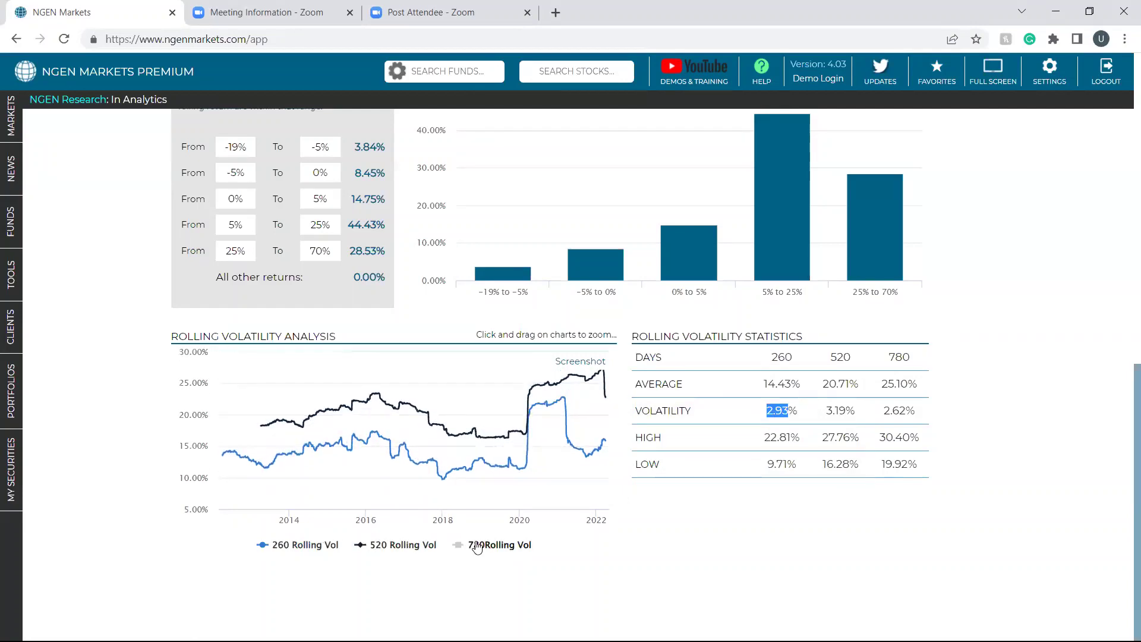
left_click(477, 546)
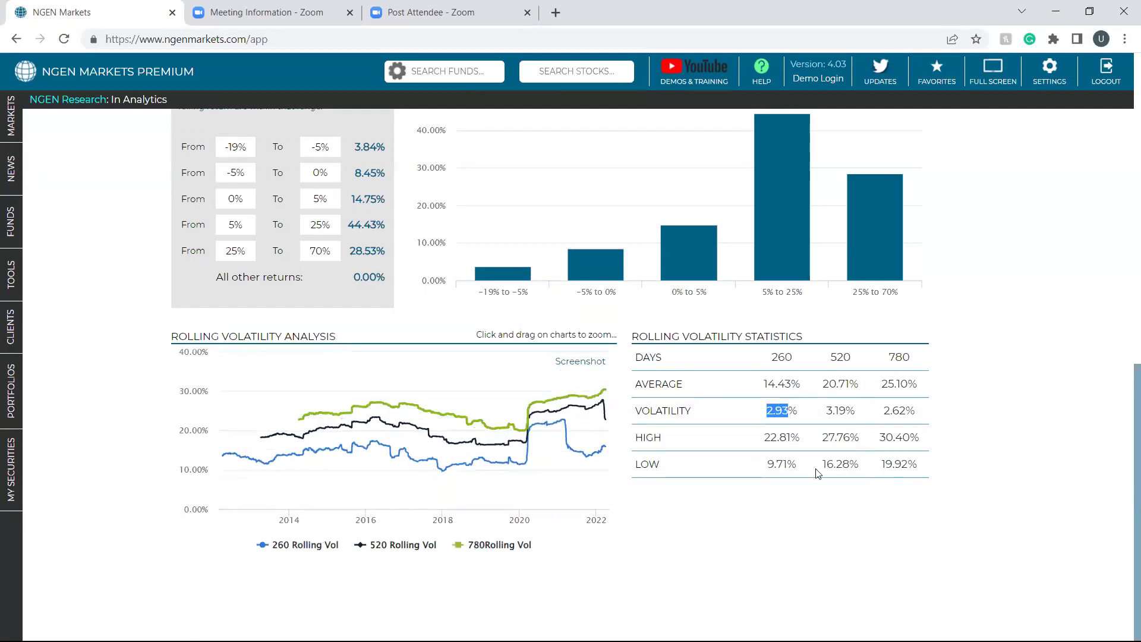
left_click_drag(826, 411, 856, 411)
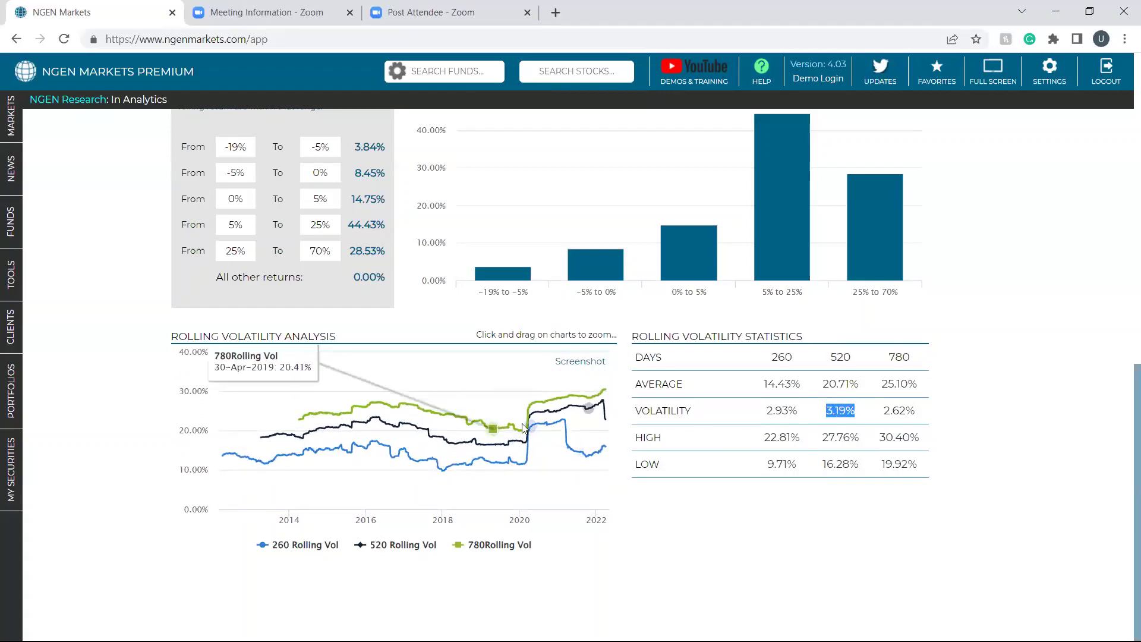
double_click(903, 411)
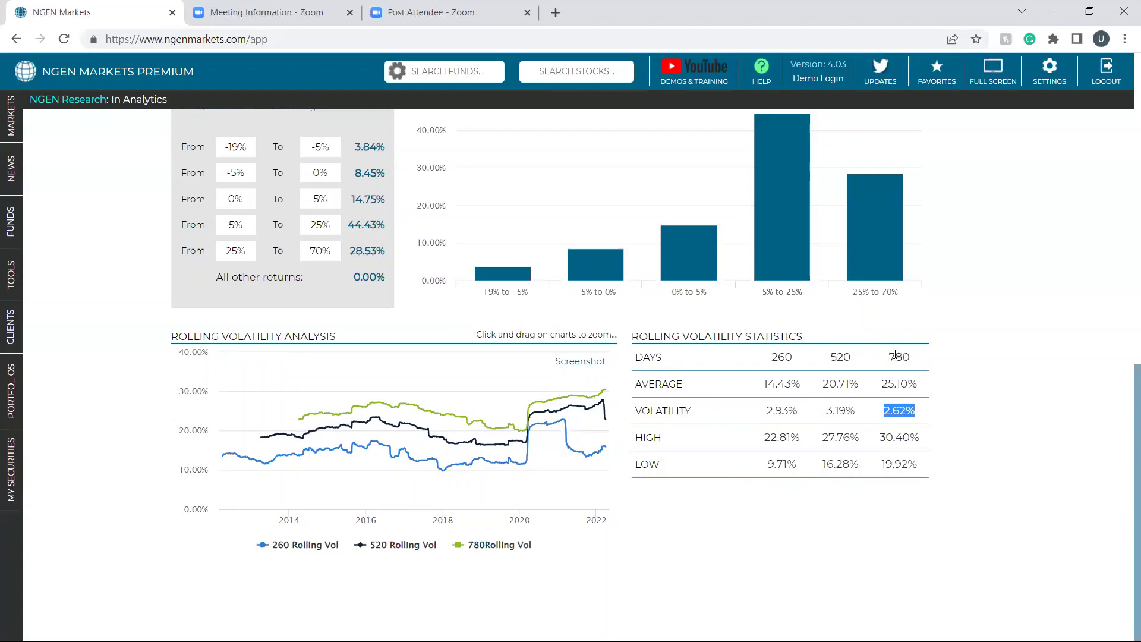
left_click_drag(893, 356, 923, 358)
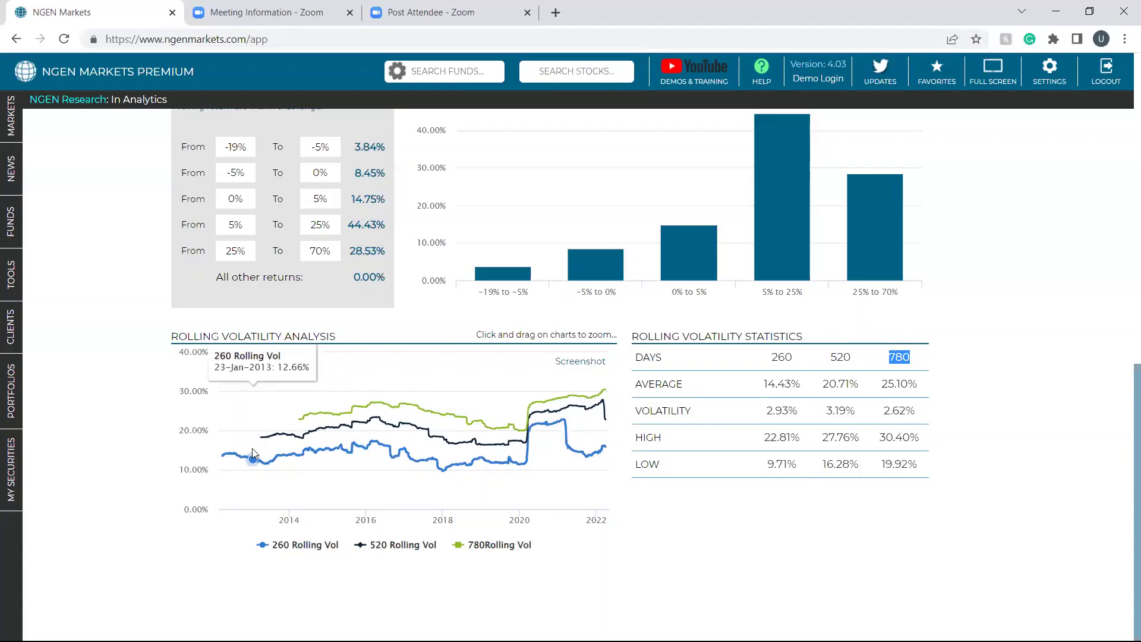
left_click(786, 436)
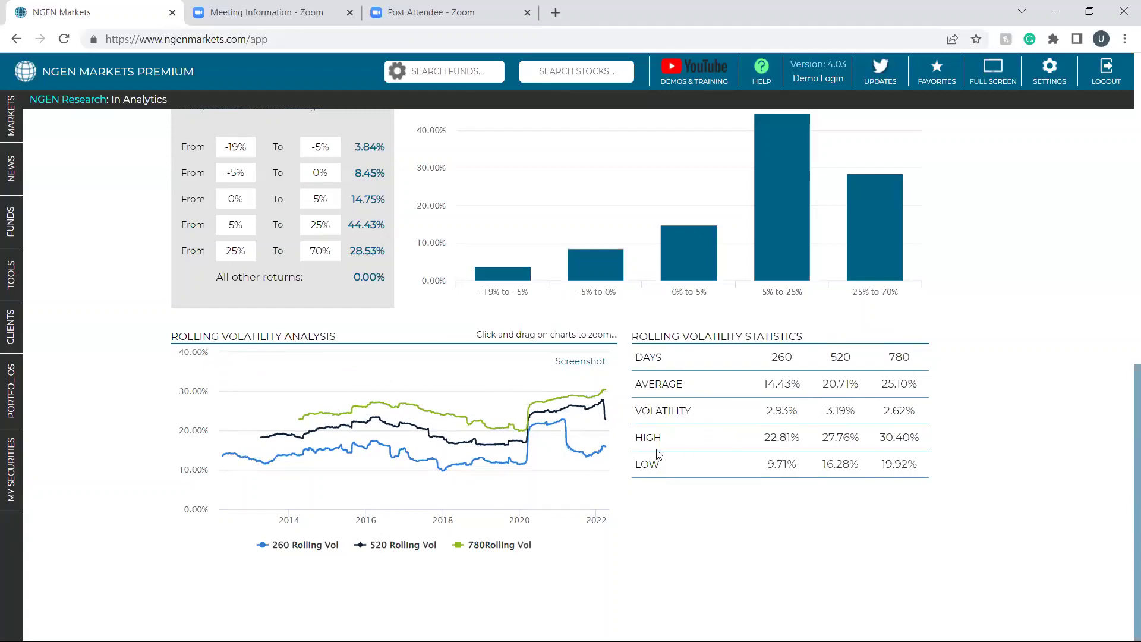
left_click_drag(767, 468, 797, 465)
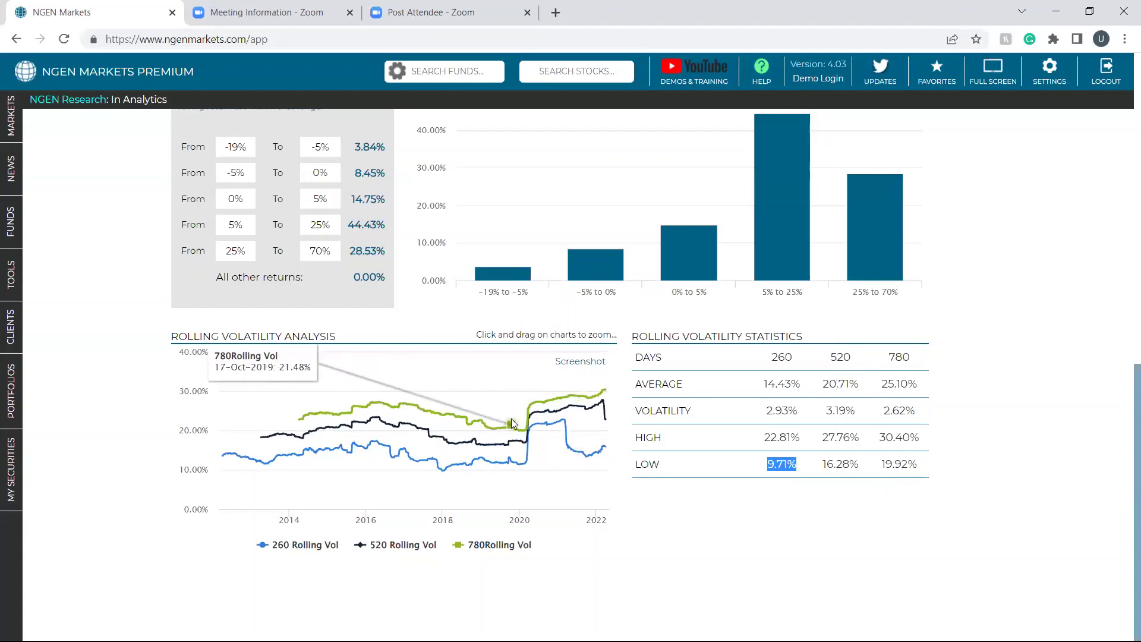
scroll(536, 412, "up", 10)
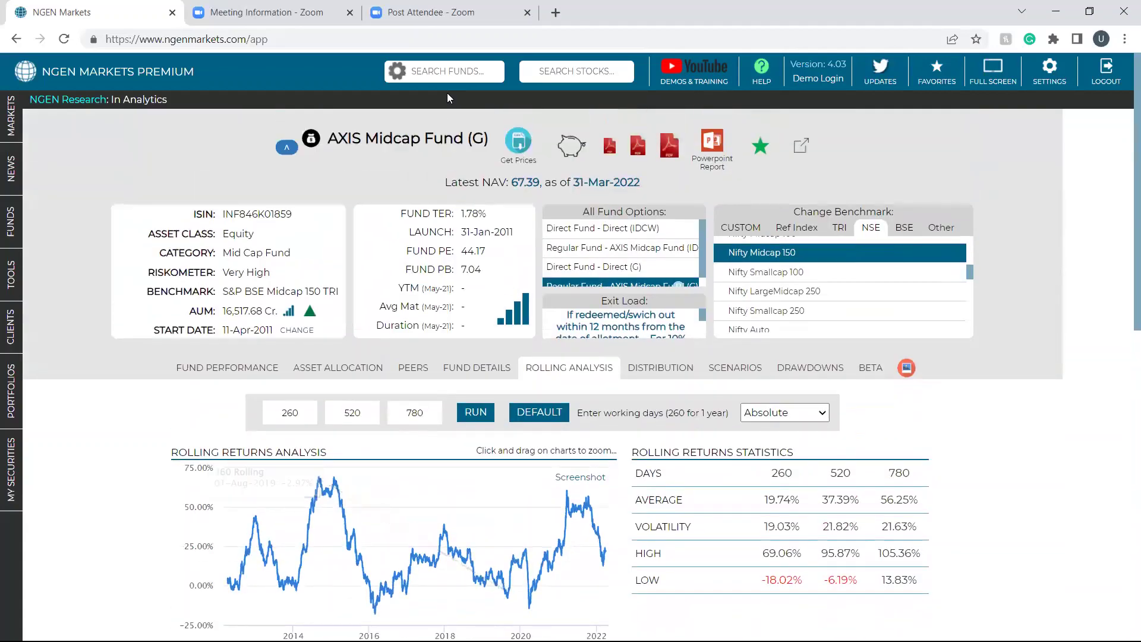
mouse_move(20, 383)
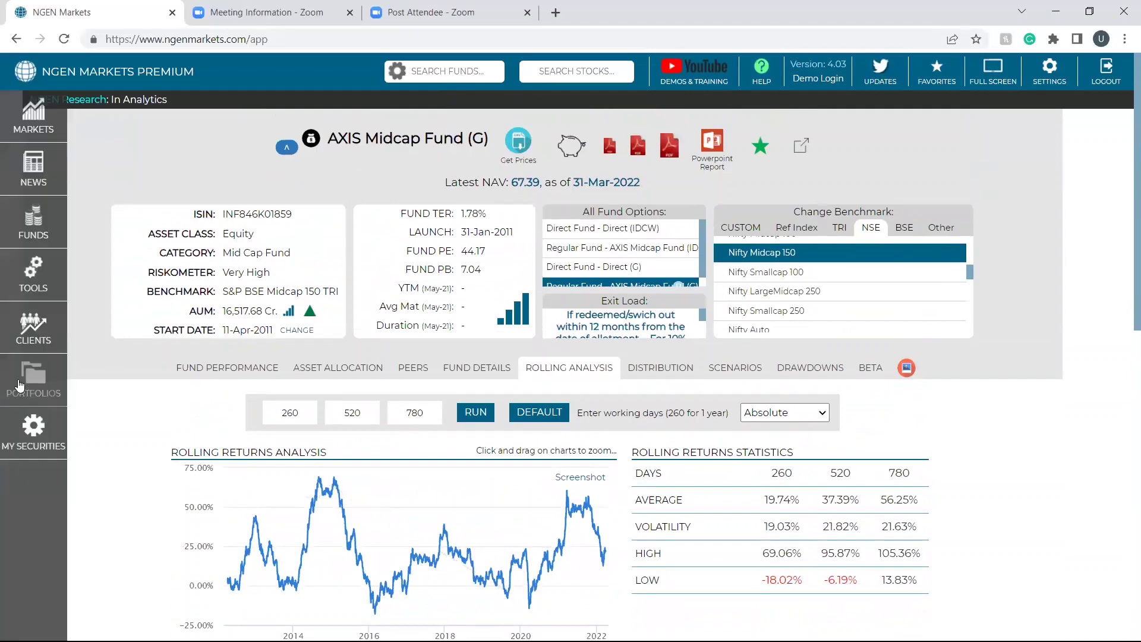
scroll(456, 506, "down", 5)
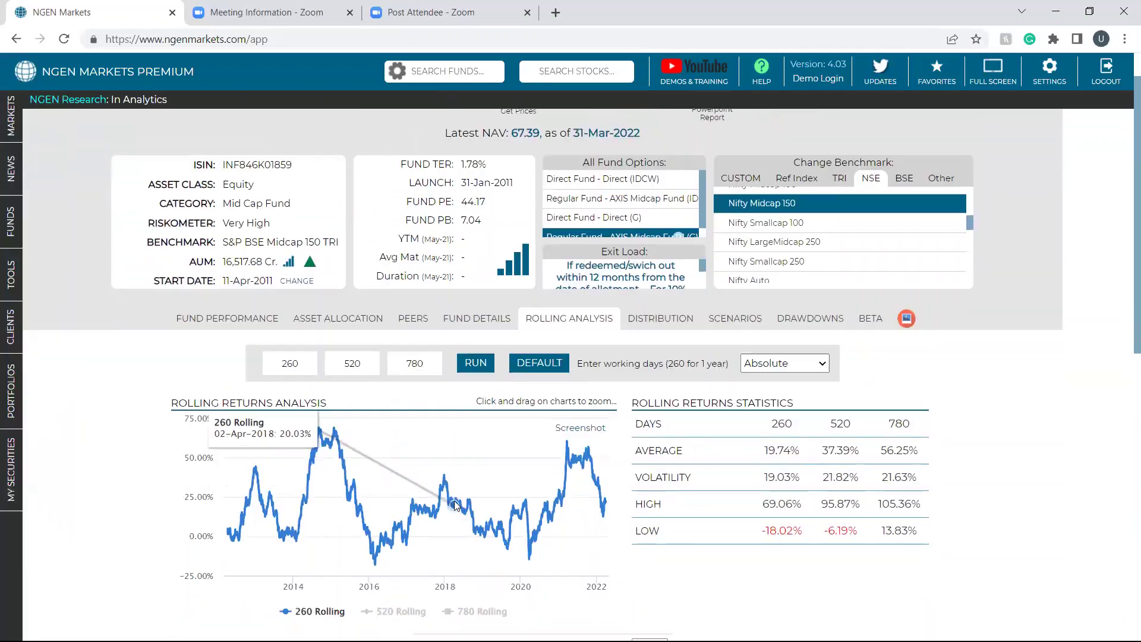
scroll(455, 506, "down", 6)
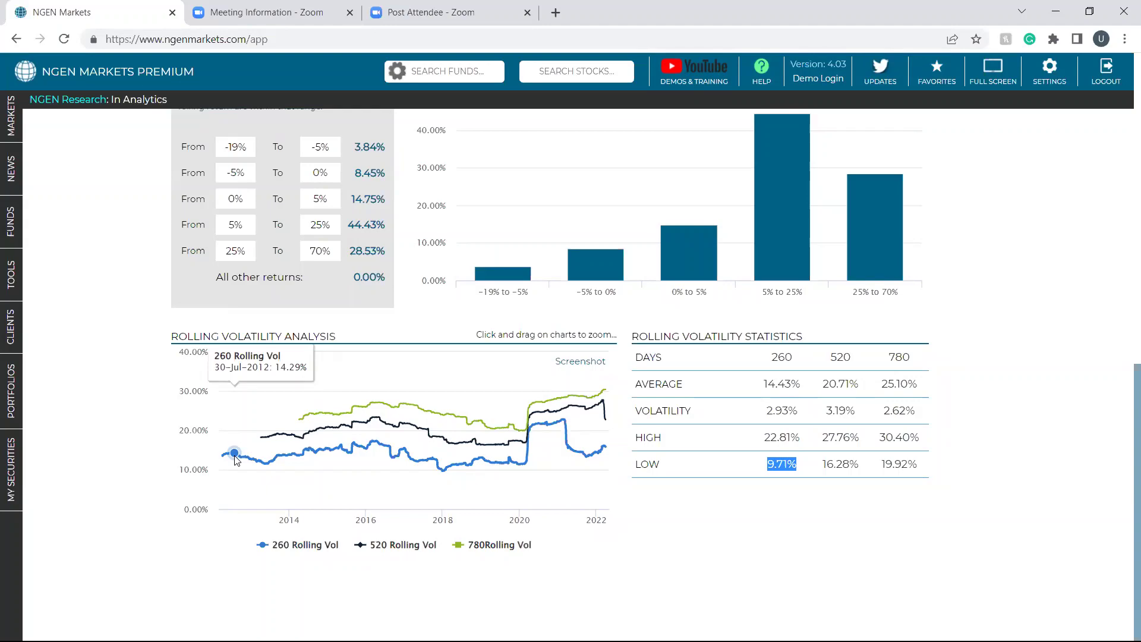
Step: Switch the fund's rolling returns analysis to annualised returns
scroll(235, 460, "up", 10)
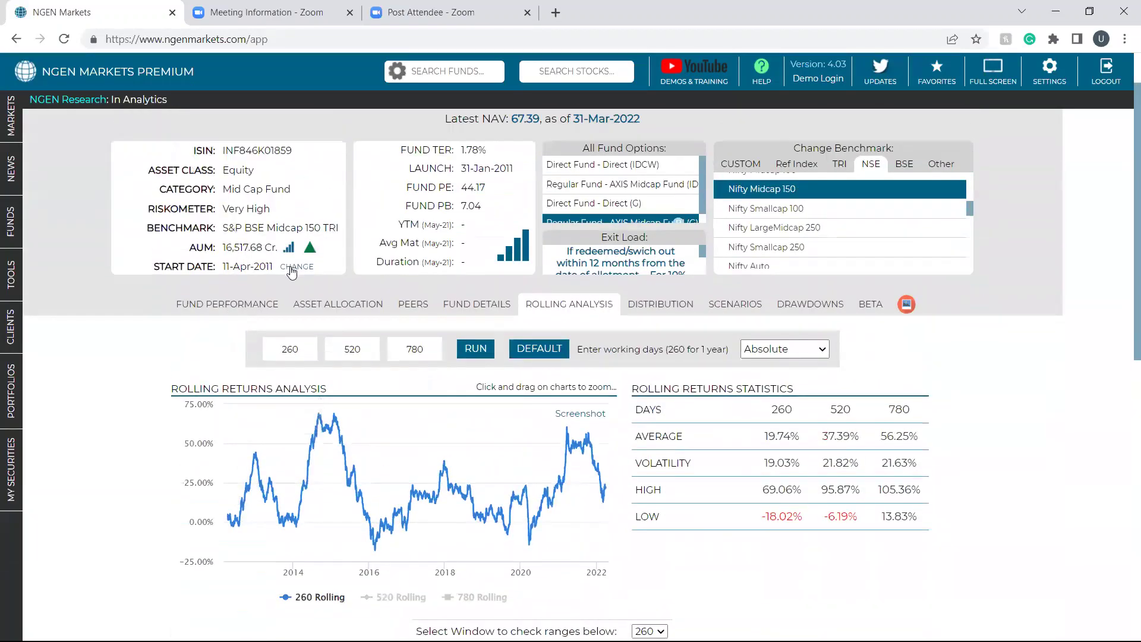
left_click(293, 267)
left_click(766, 355)
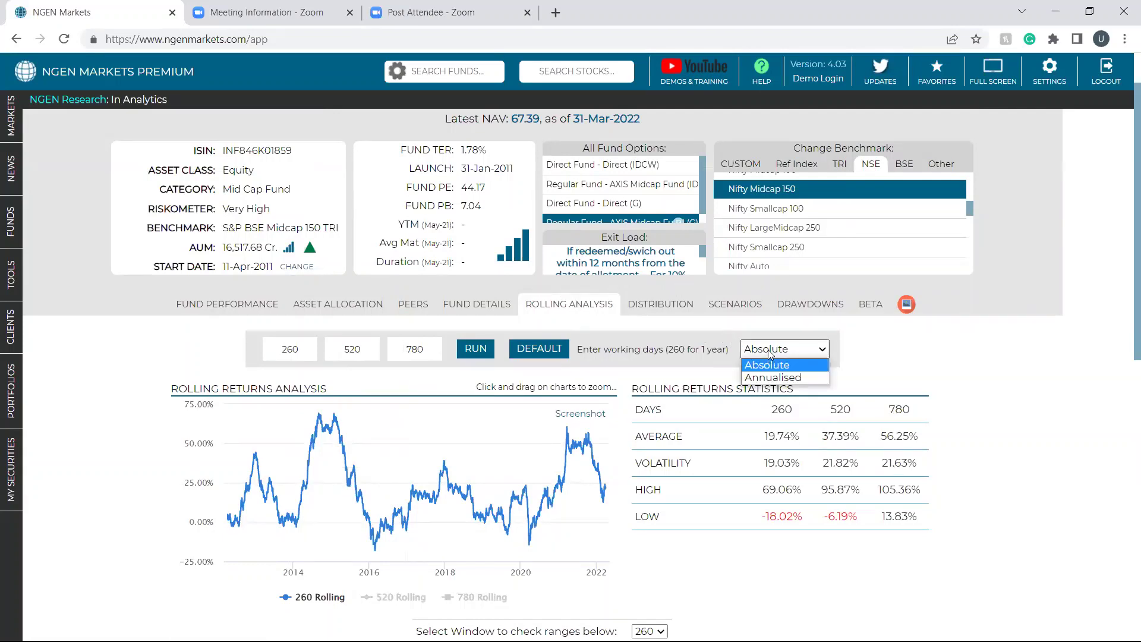
left_click(807, 376)
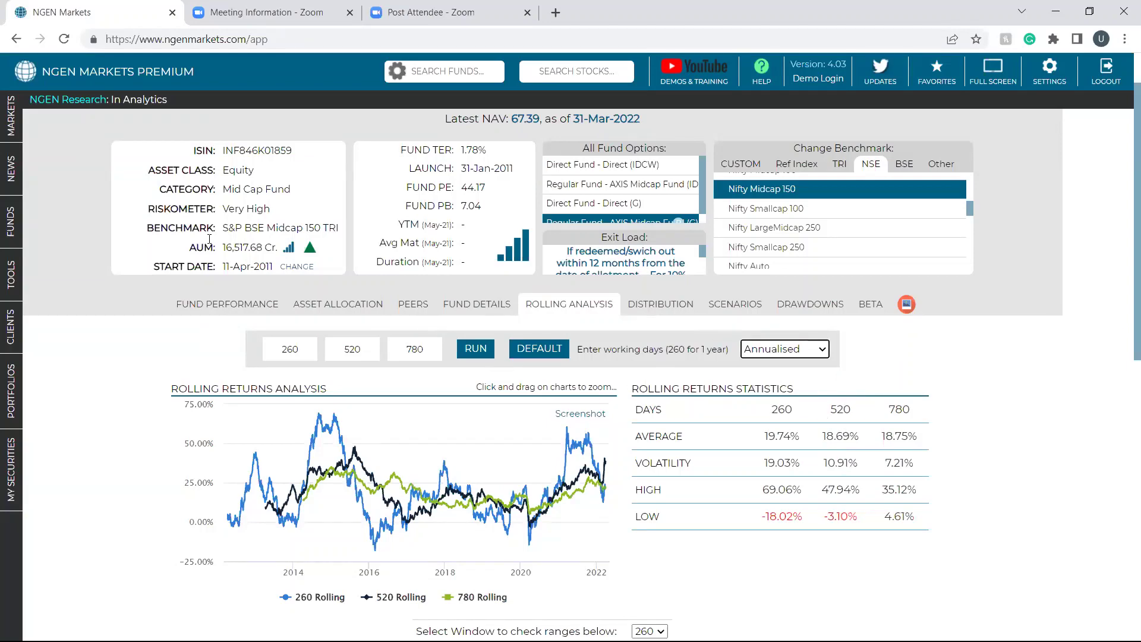
Step: Open the fund comparison section and load the saved list "mid cap funds"
left_click(5, 221)
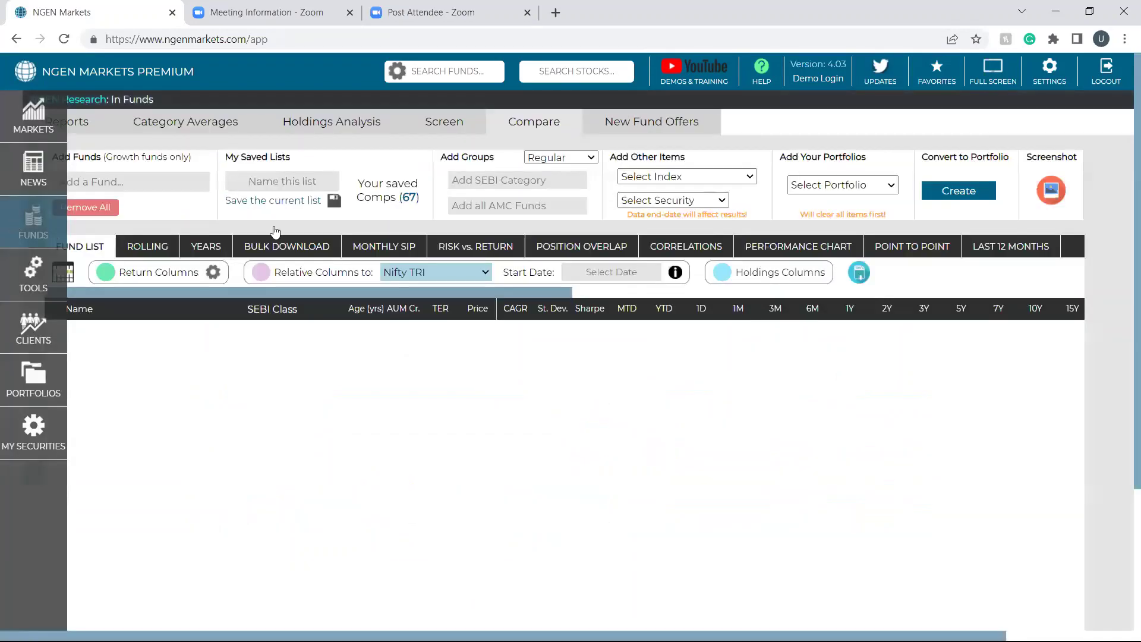
left_click(149, 248)
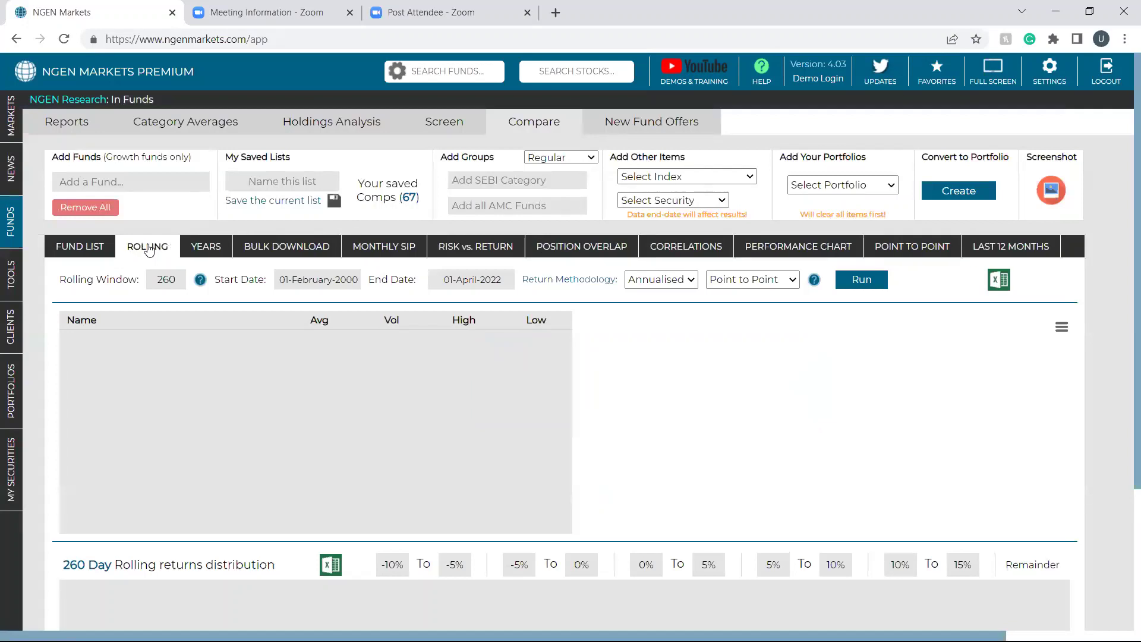
left_click(20, 222)
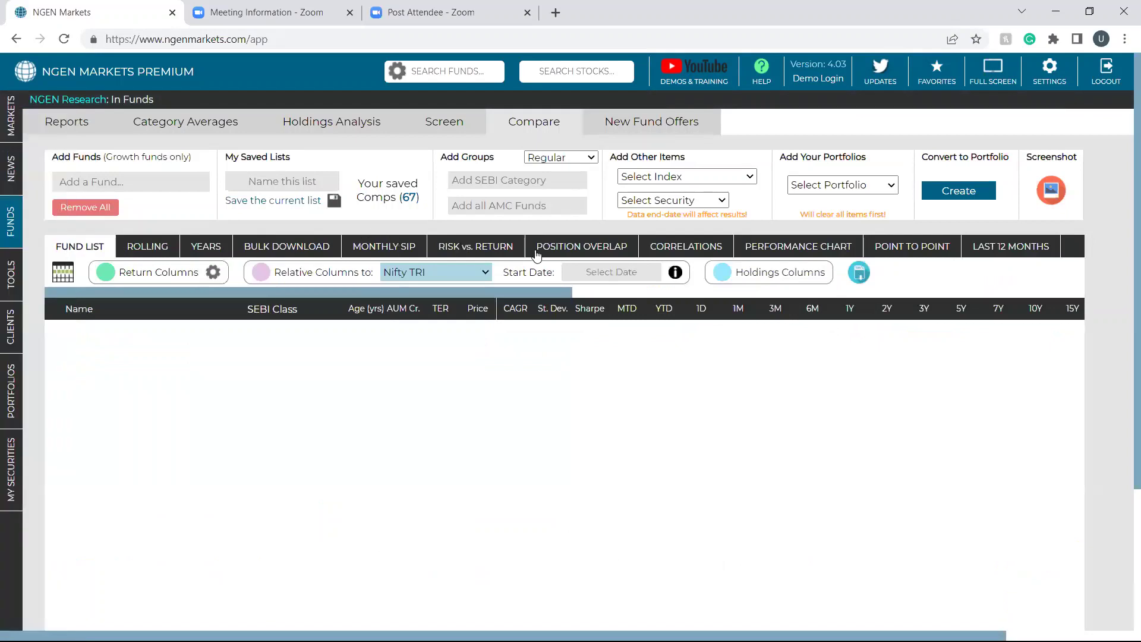
left_click(150, 247)
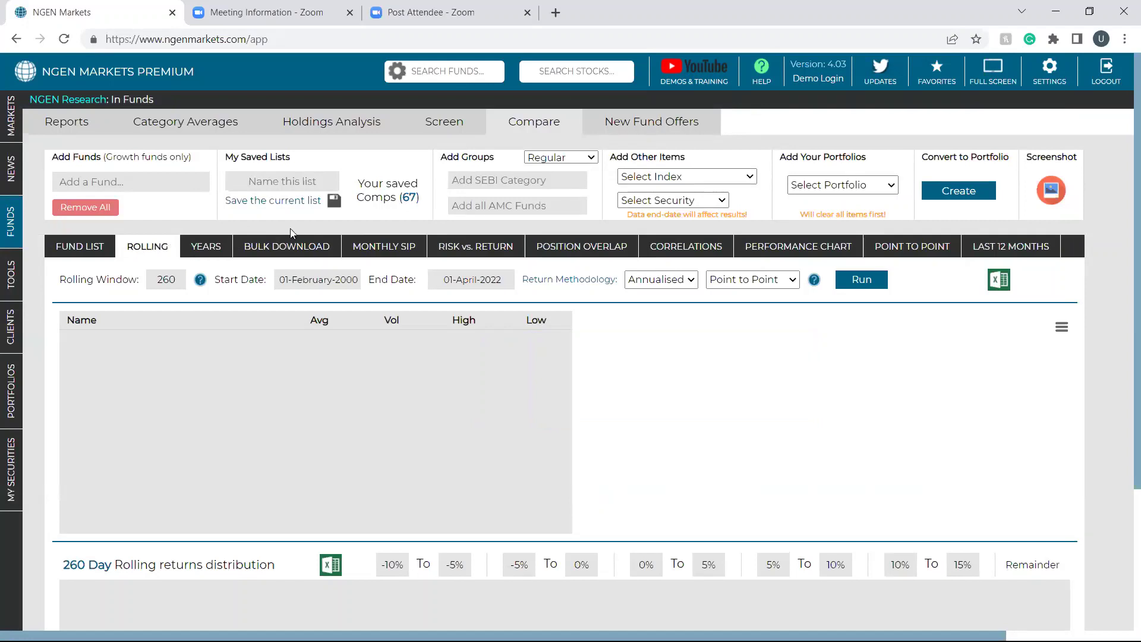
left_click(396, 196)
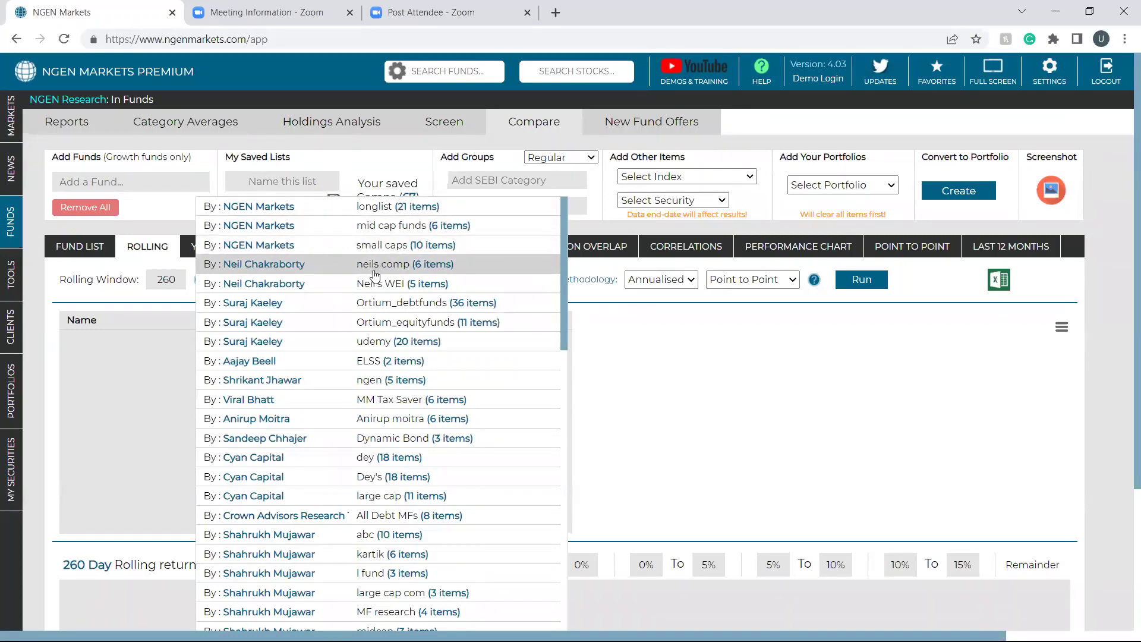
left_click(387, 245)
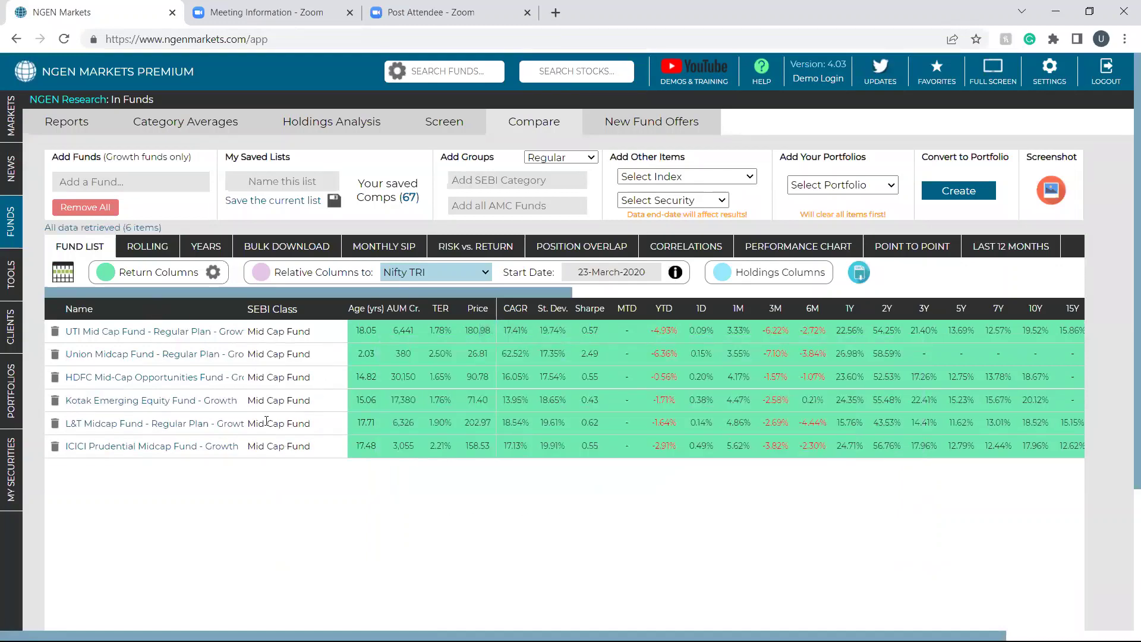
Step: Sort the compared funds by age from youngest to oldest and remove the Union Midcap Fund from the list
left_click(372, 308)
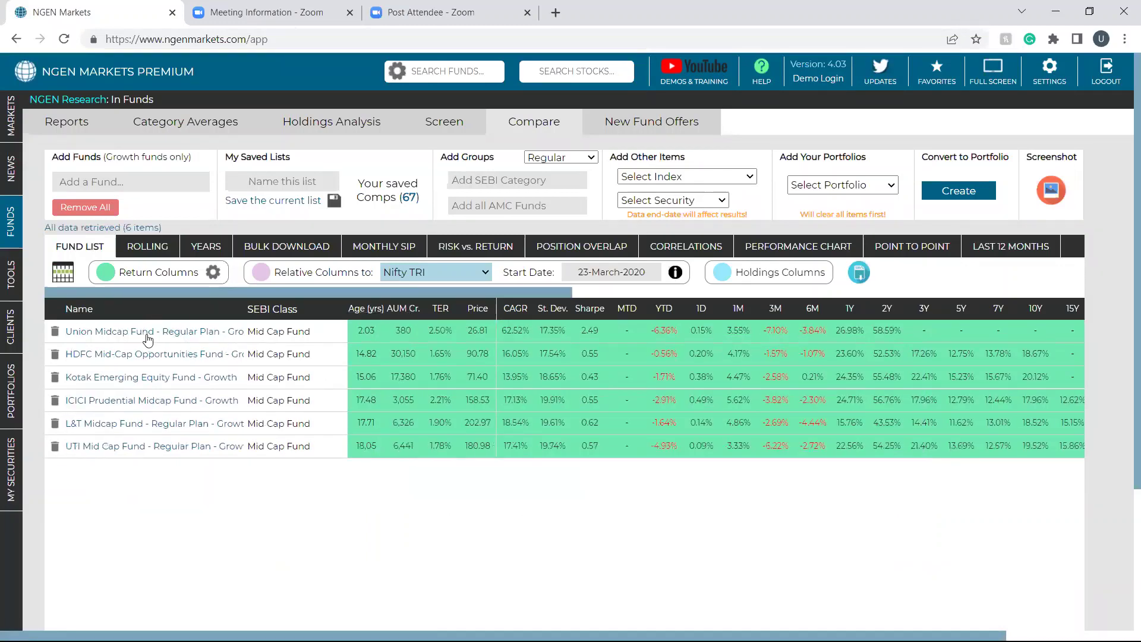
left_click(55, 330)
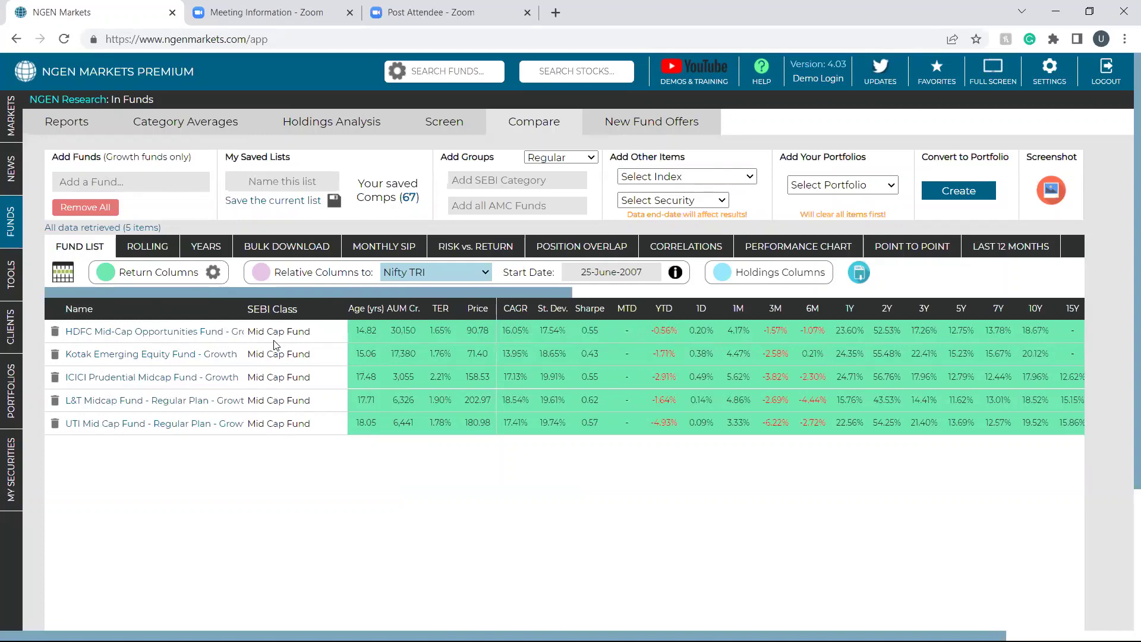
Step: View the rolling returns comparison for the remaining funds and sort them by average return from highest to lowest
left_click(143, 249)
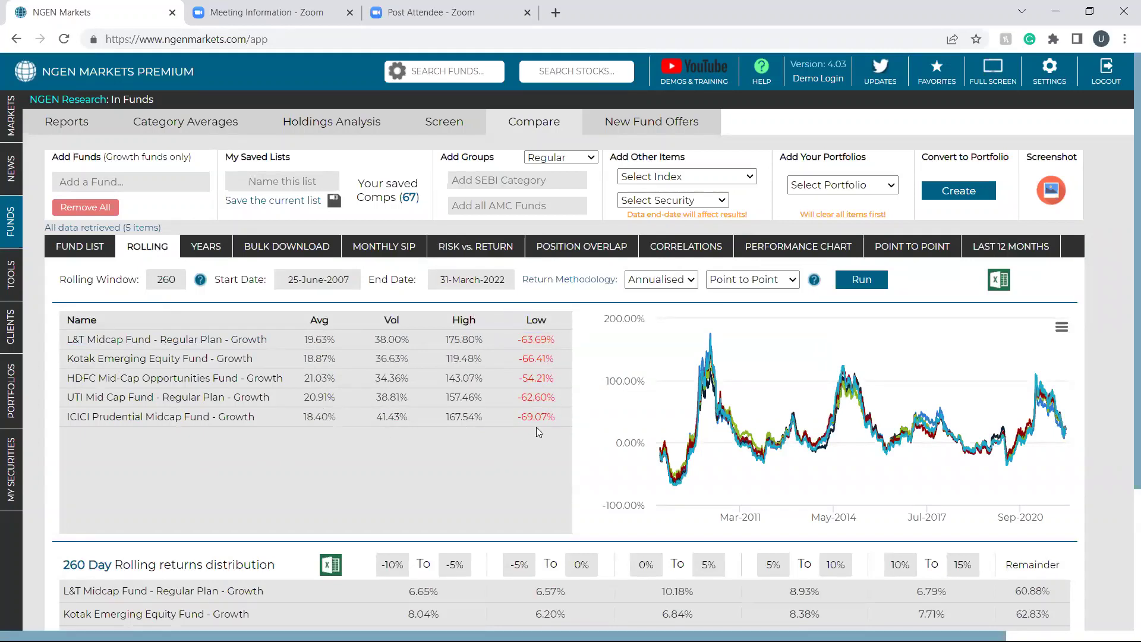
left_click(325, 321)
left_click(326, 321)
left_click(326, 322)
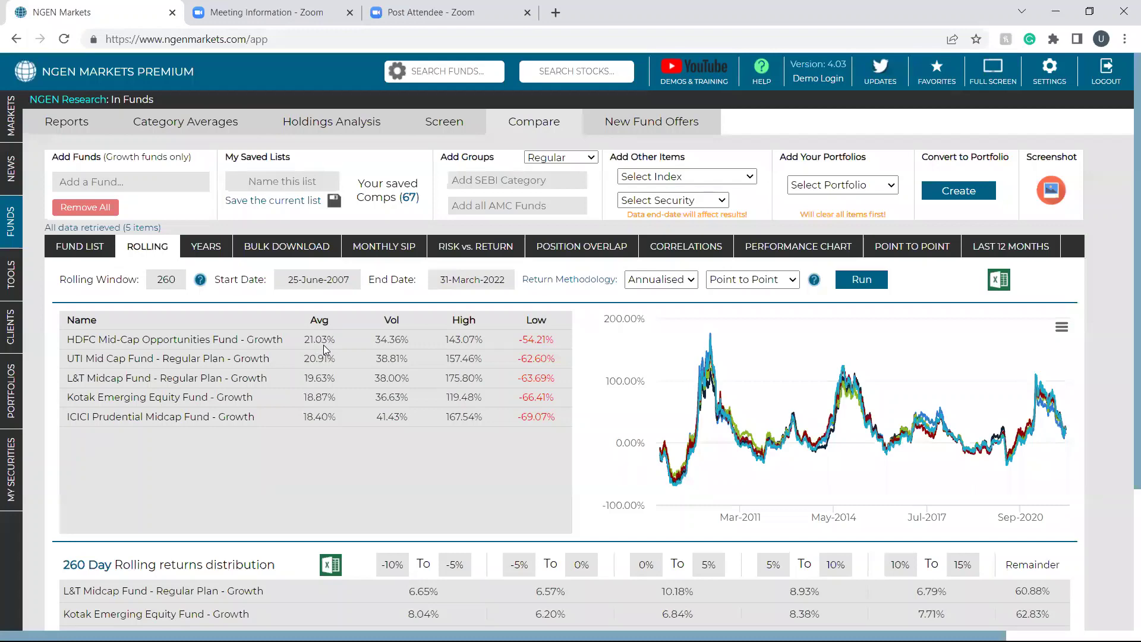
Step: Check the start date and end date calendars of the rolling comparison without changing either date
left_click(320, 279)
left_click(510, 278)
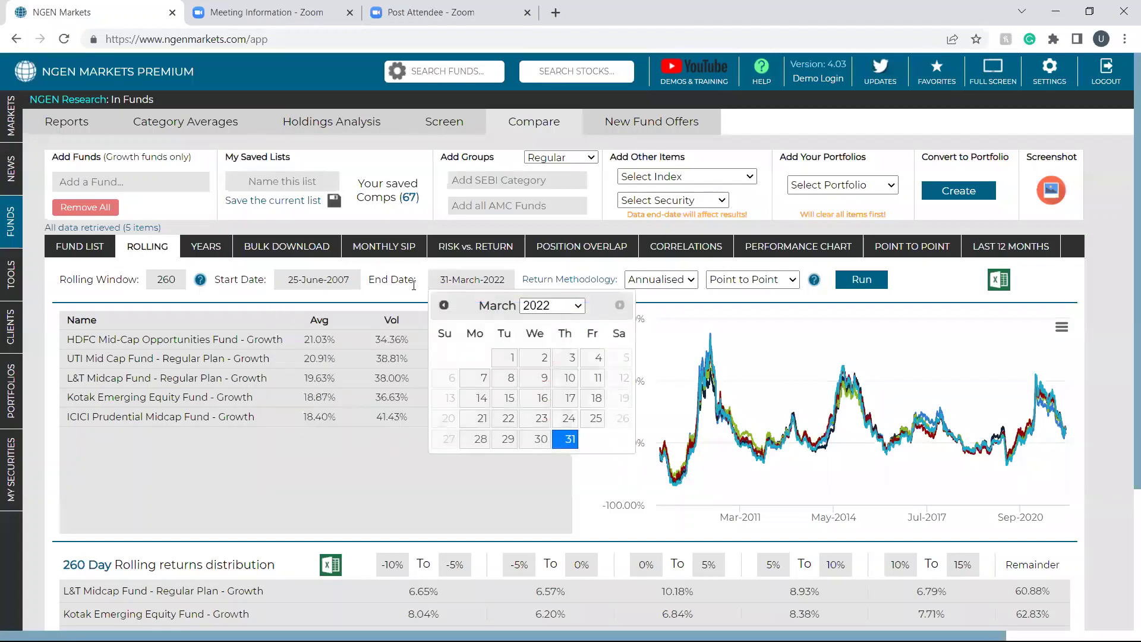
left_click(319, 279)
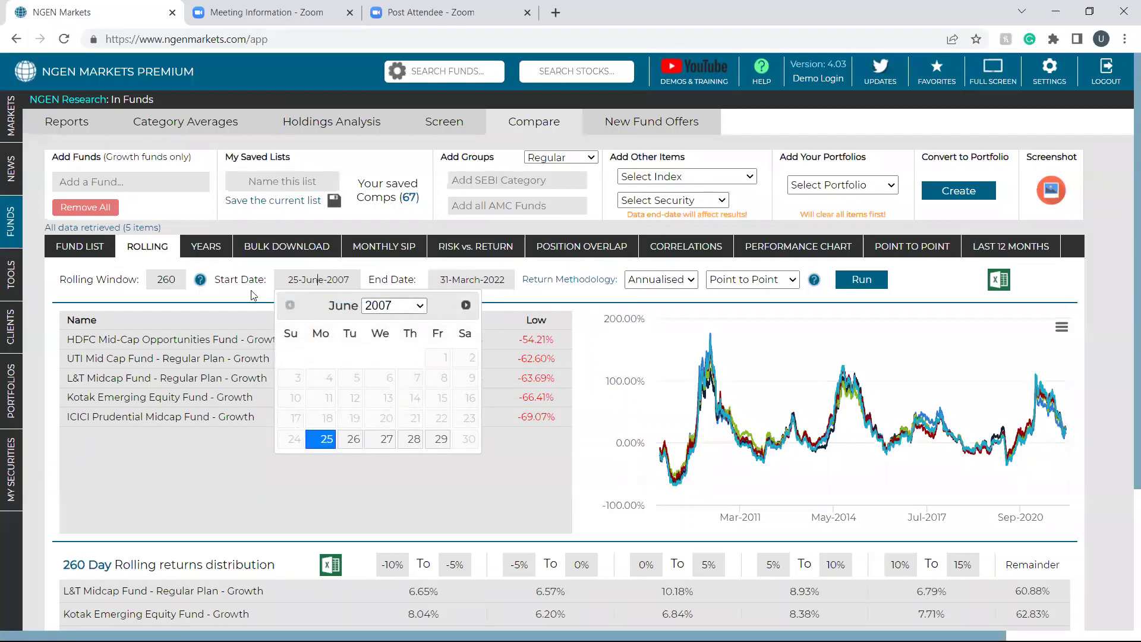
left_click(255, 294)
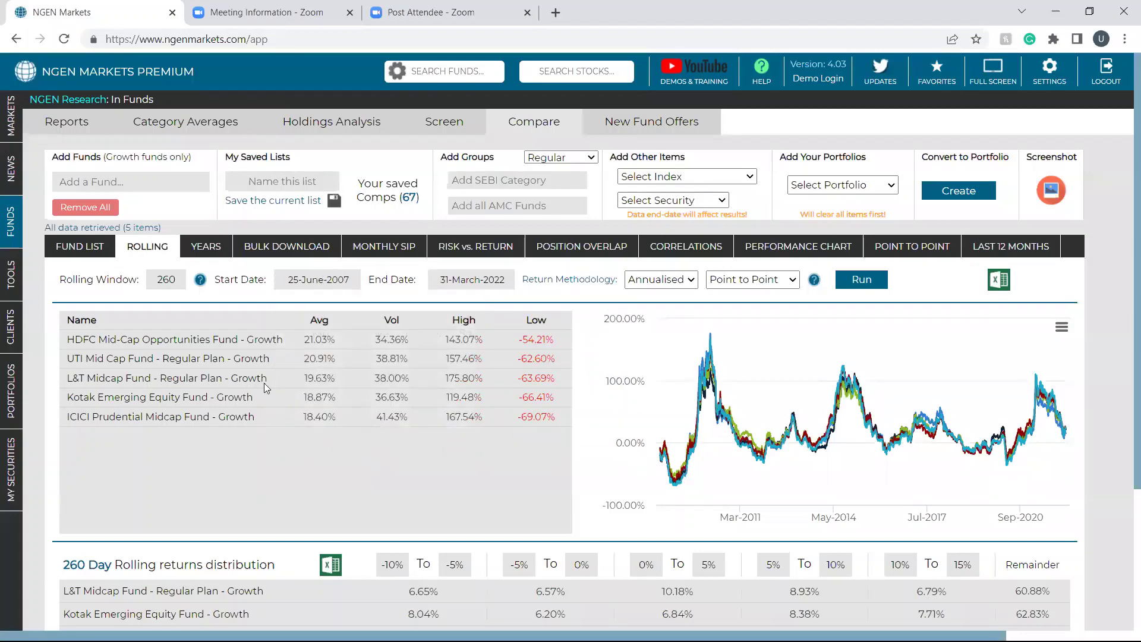
Step: Return to the fund list, sort it by age in ascending order and examine the youngest fund's age
left_click(94, 247)
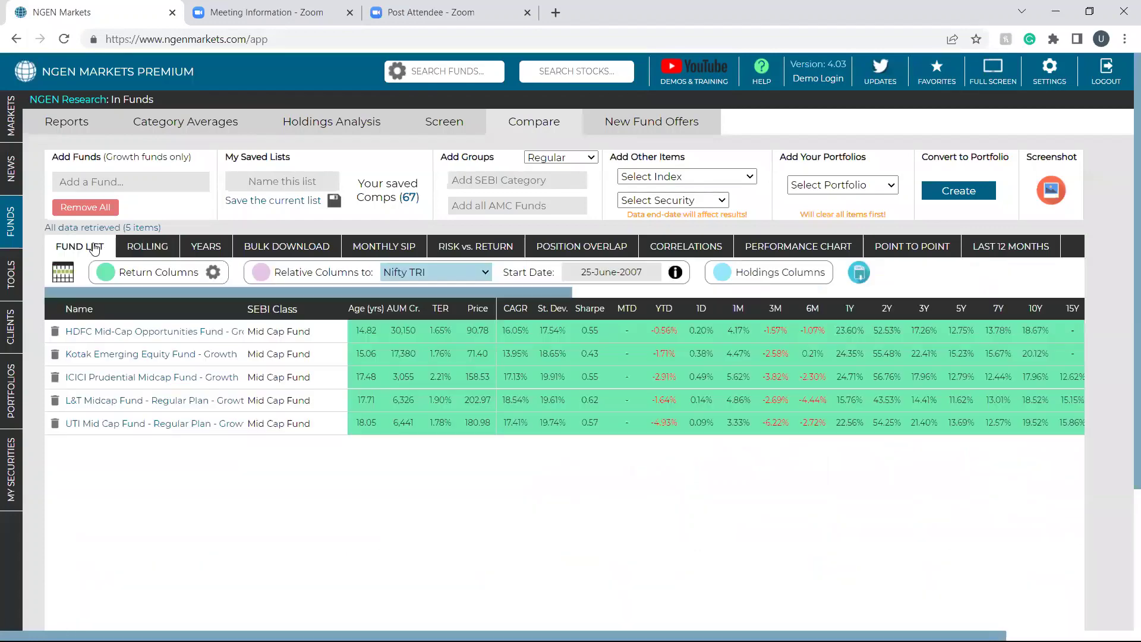
left_click(356, 310)
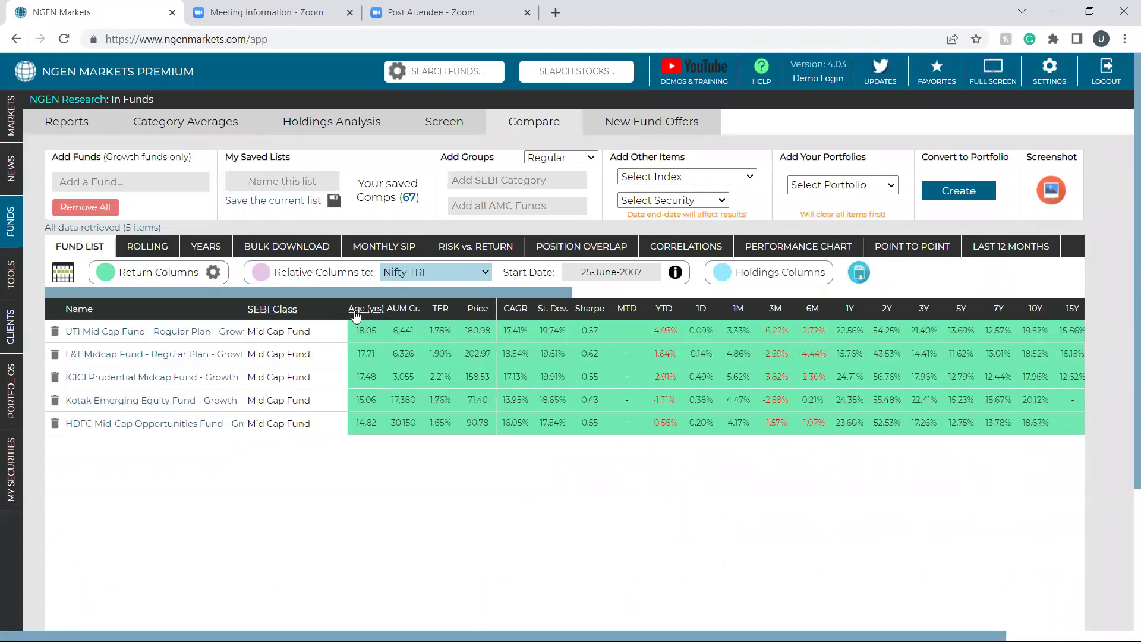
left_click(356, 311)
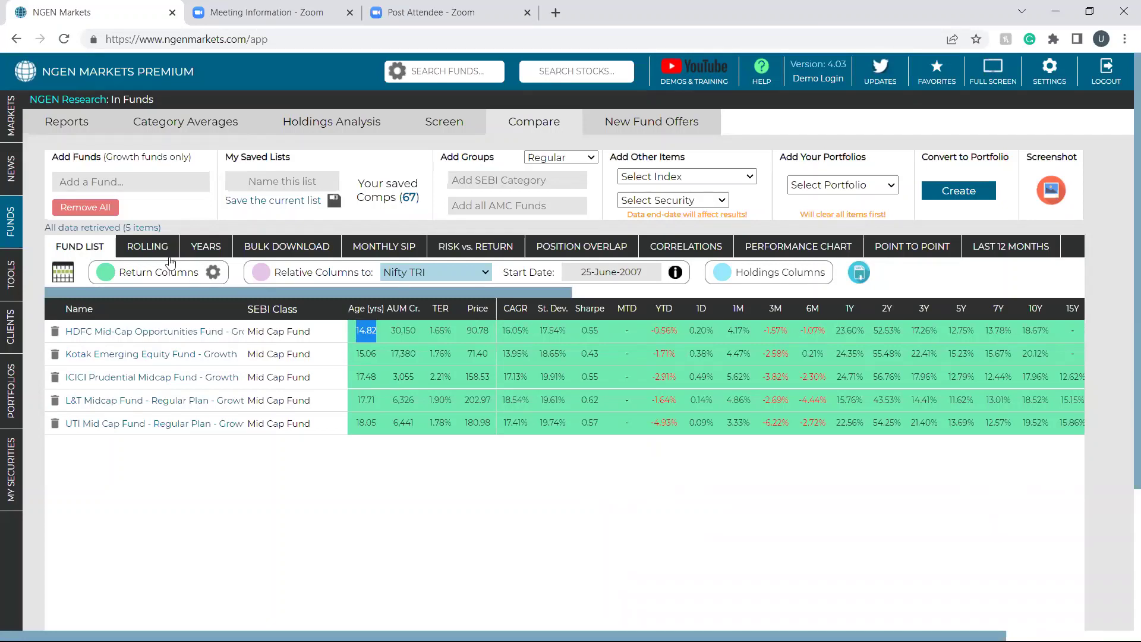
Step: Run the 260-day rolling comparison with the return methodology set to Absolute and Simple Returns
left_click(152, 253)
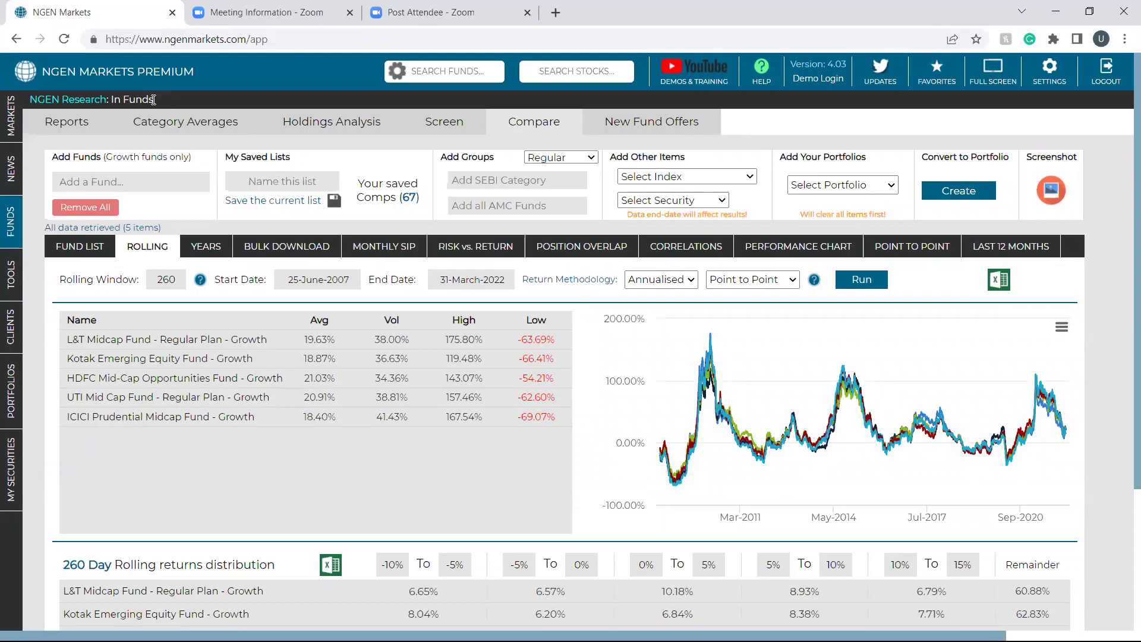
left_click(689, 279)
left_click(659, 309)
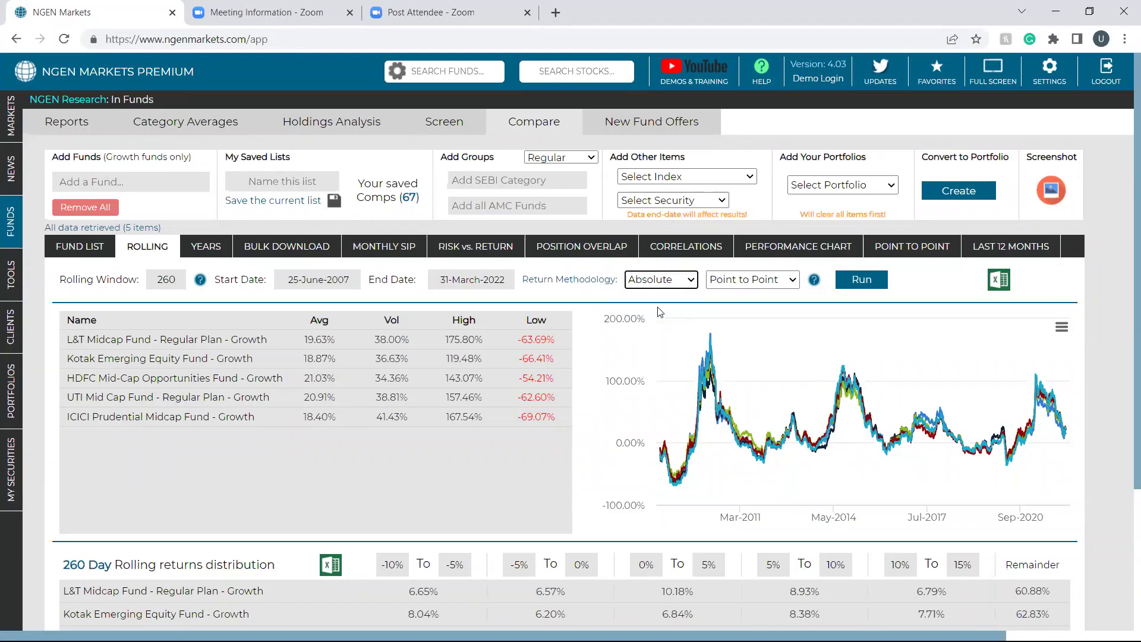
left_click(731, 287)
left_click(743, 295)
left_click(746, 280)
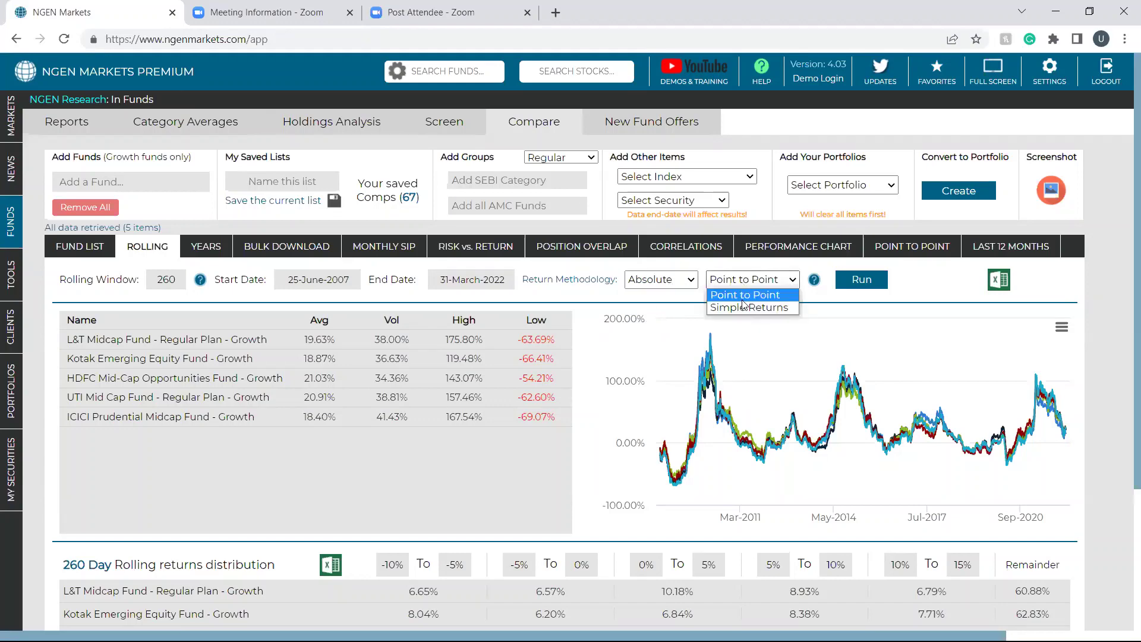
left_click(746, 306)
left_click(854, 284)
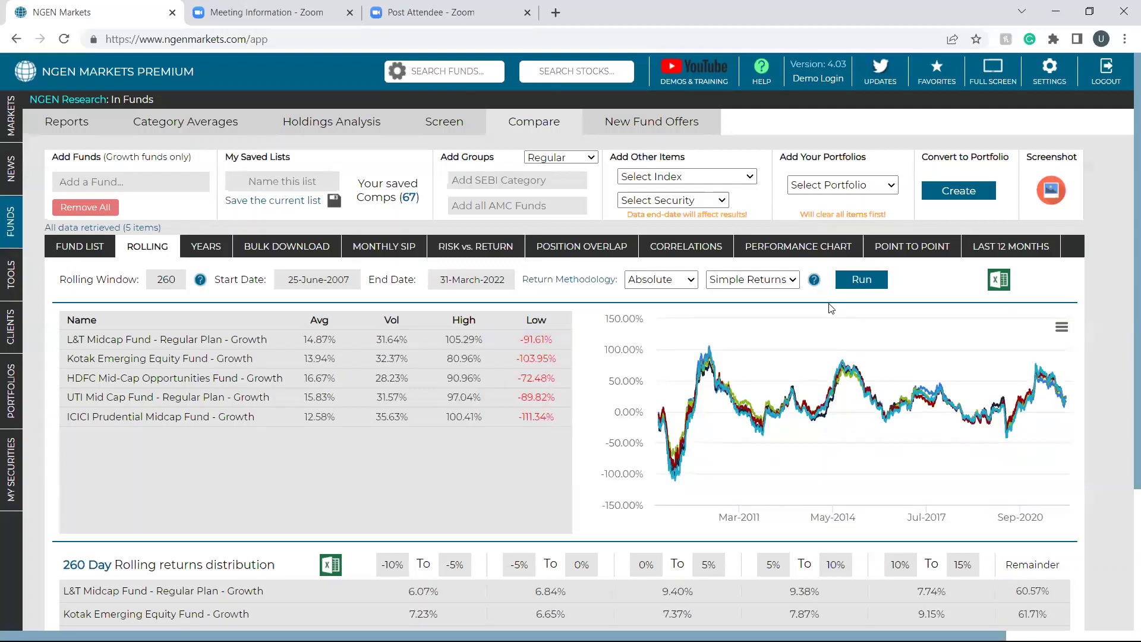
Step: Rerun the 260-day rolling comparison with Simple Returns and sort the funds by average return from highest to lowest
left_click(772, 281)
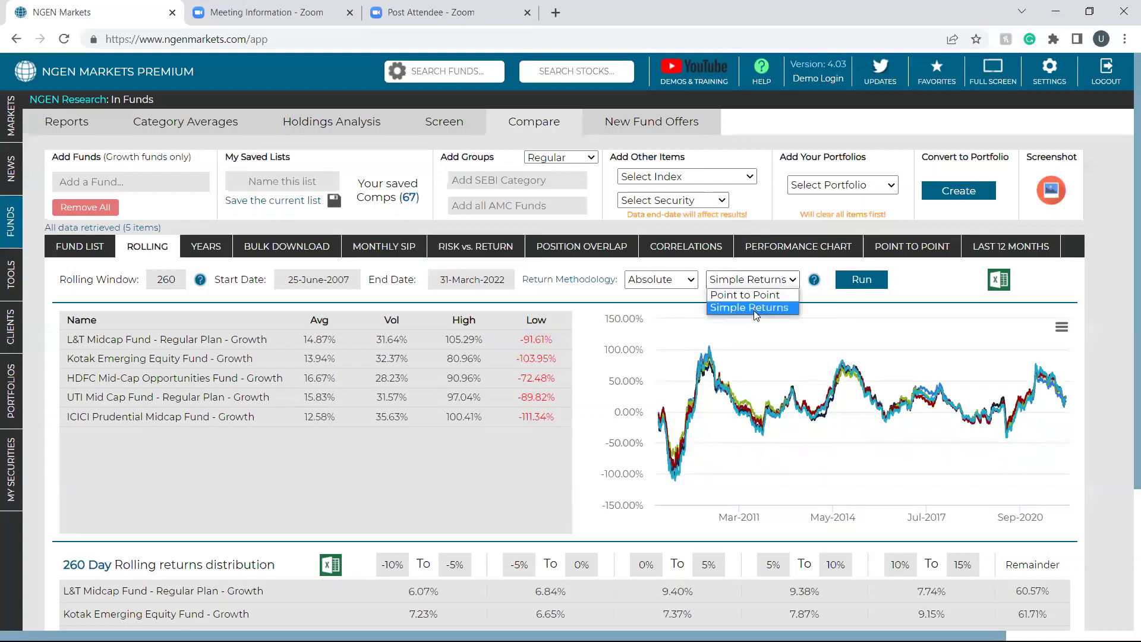
left_click(862, 284)
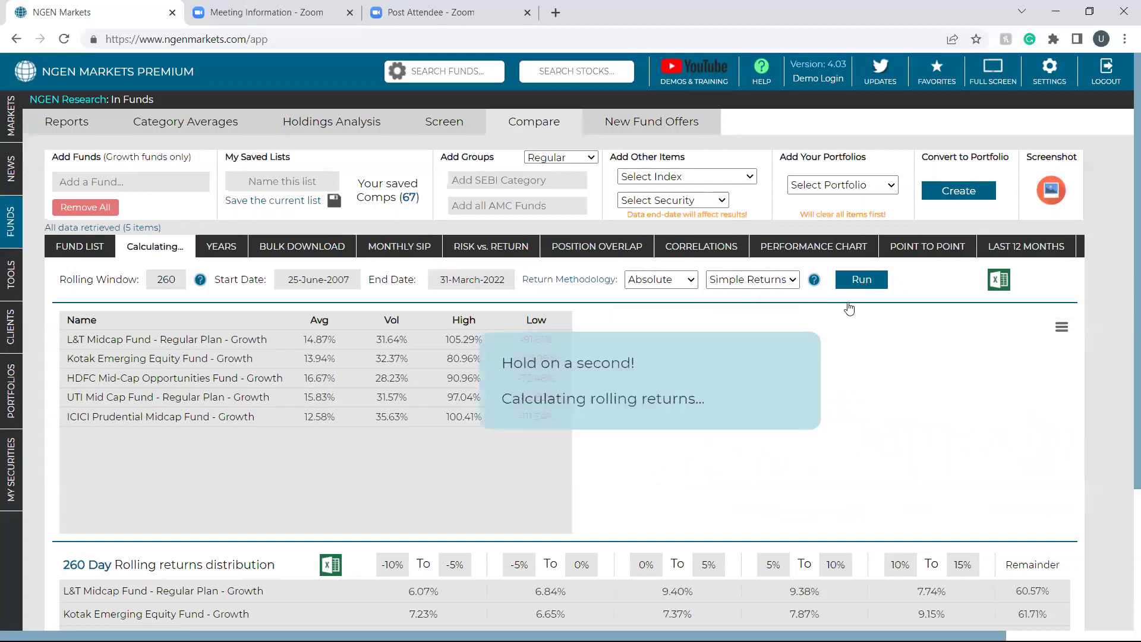
left_click(323, 323)
left_click(324, 324)
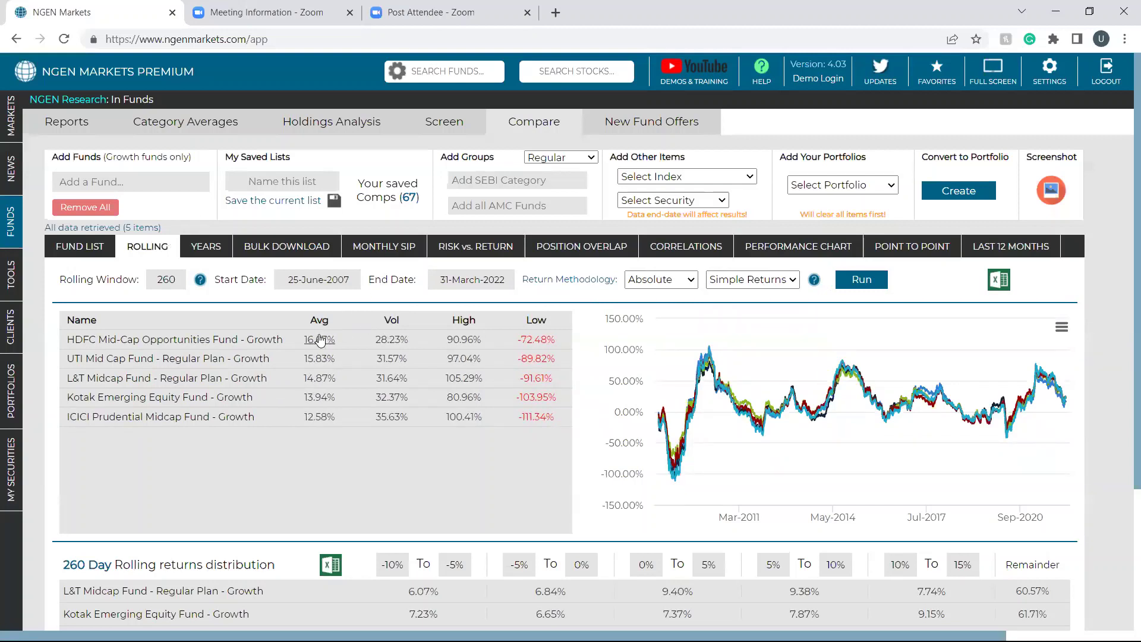
Step: Compare the funds by sorting the rolling results on volatility, high and low, ending with average return in ascending order
left_click(398, 325)
left_click(398, 325)
left_click(463, 322)
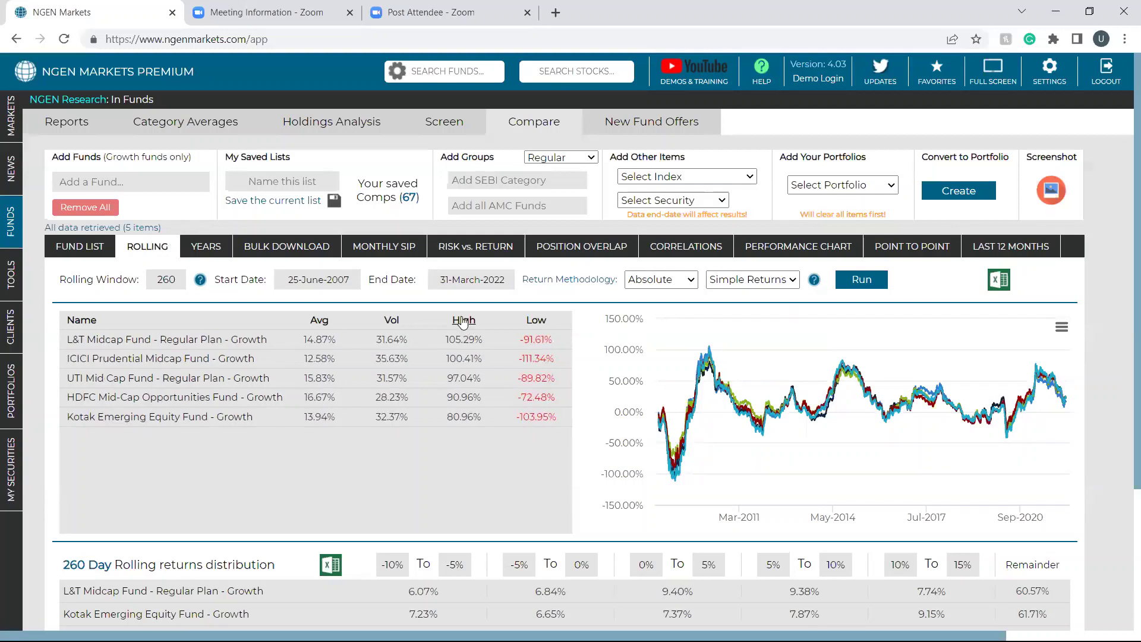
left_click(536, 323)
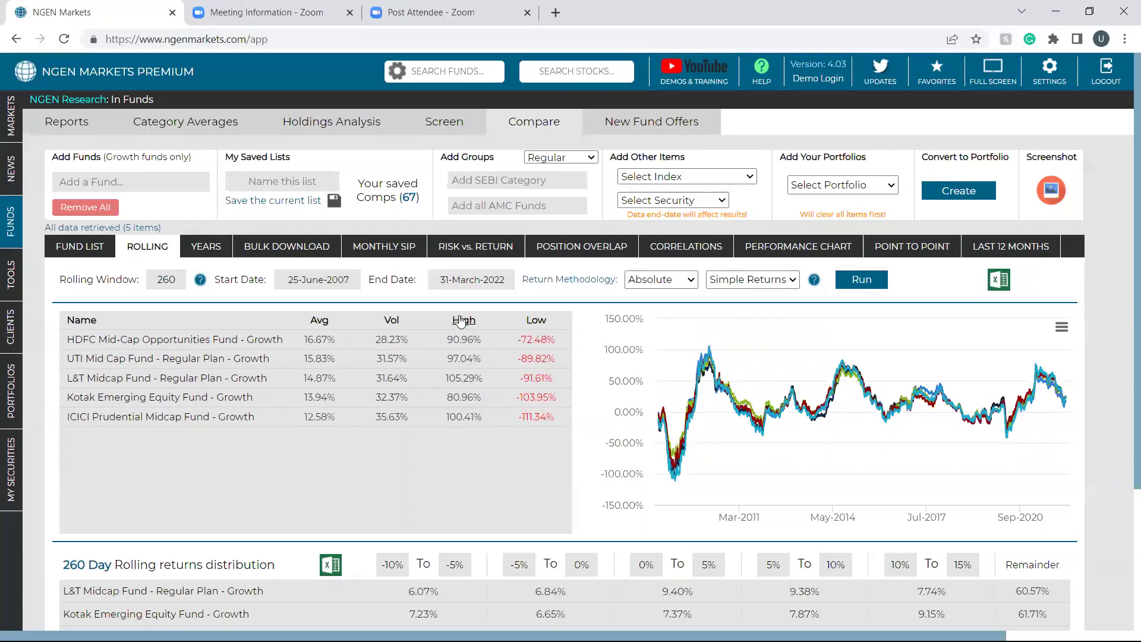
left_click(317, 324)
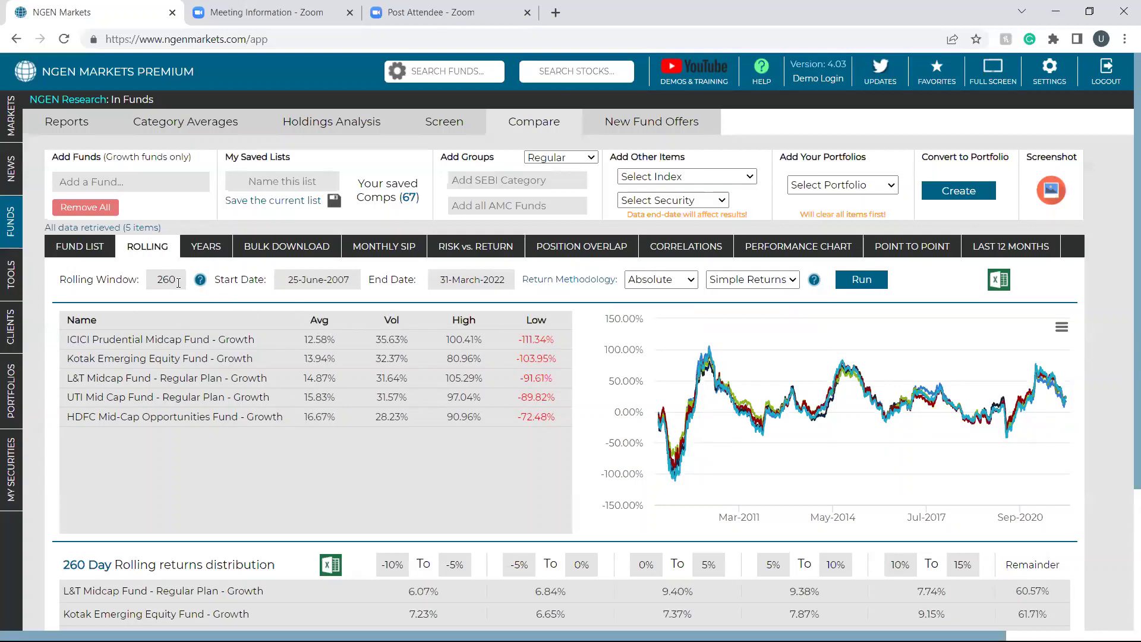
Step: Run the rolling comparison with a 780-day window and sort the funds by average return from highest to lowest
double_click(158, 284)
type("780")
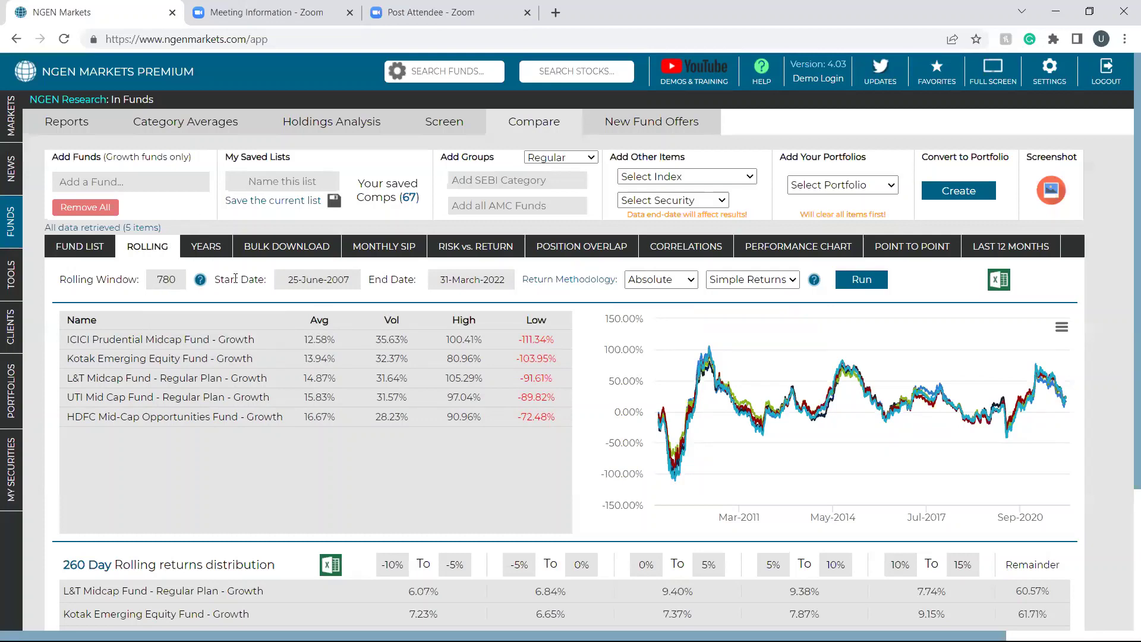
left_click(852, 280)
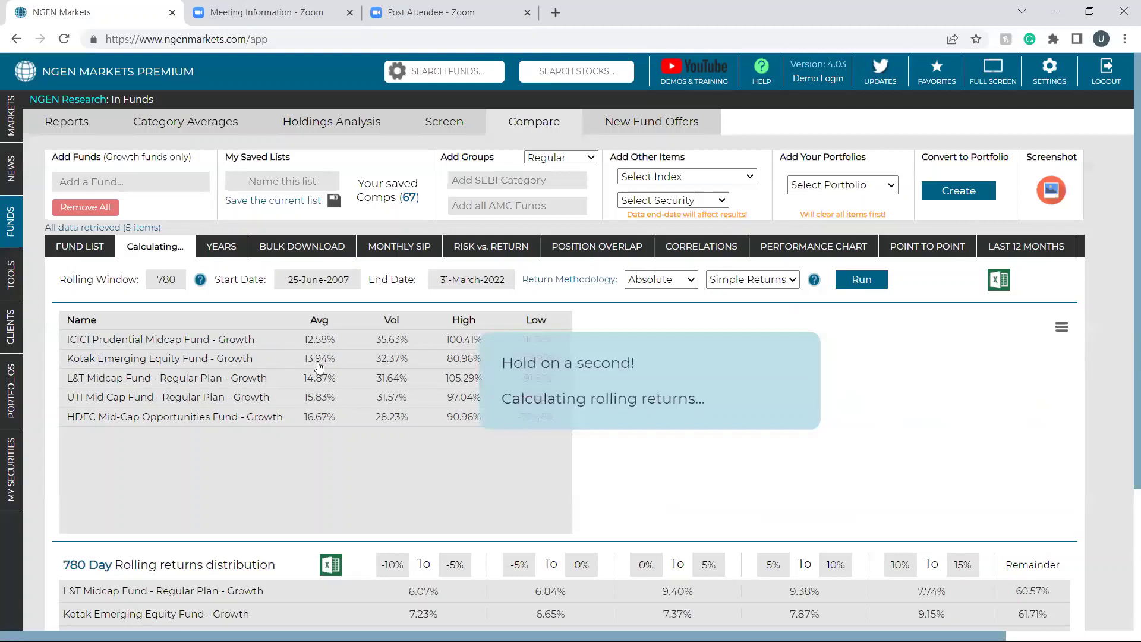
left_click(321, 321)
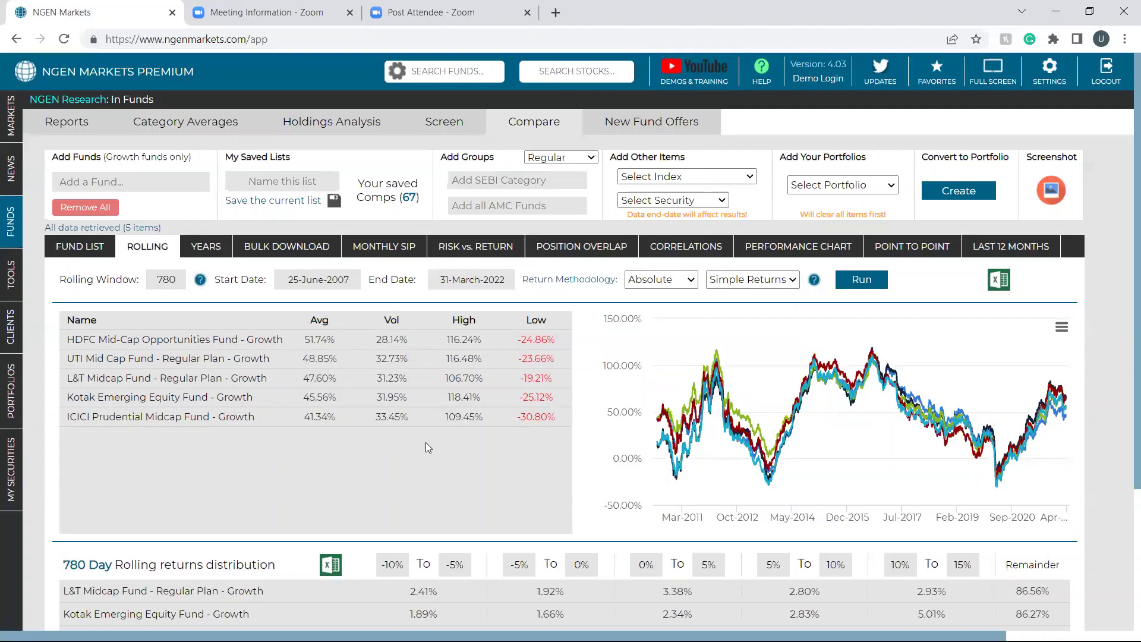
Step: Arrange the browser and the AXIS Midcap Fund Excel workbook side by side
key("super+Right")
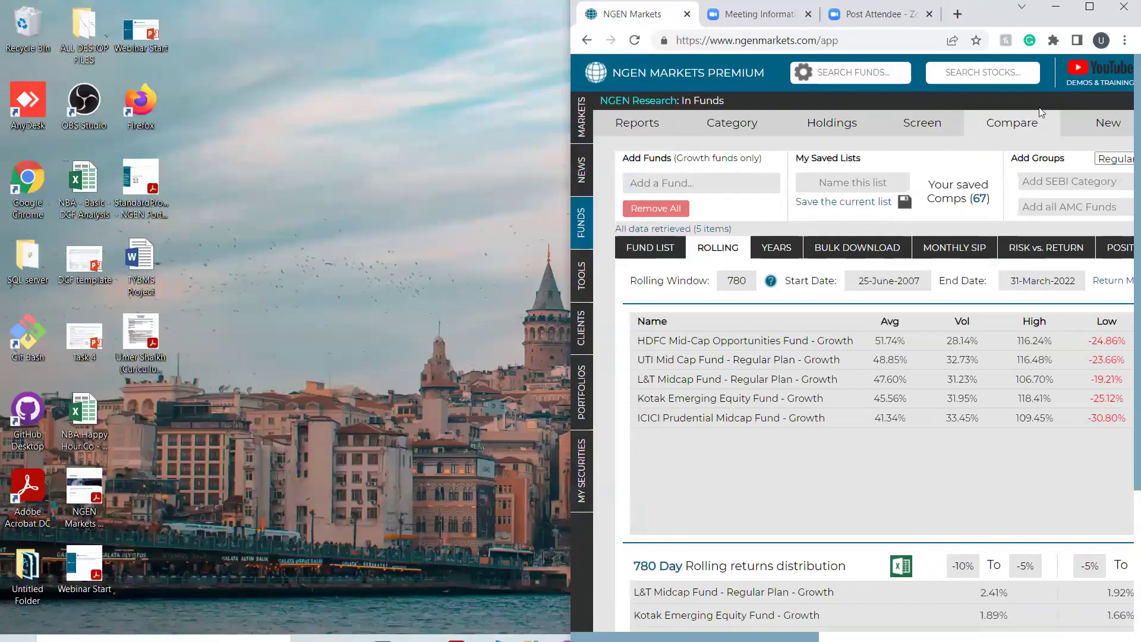
key("super+Left")
key("Escape")
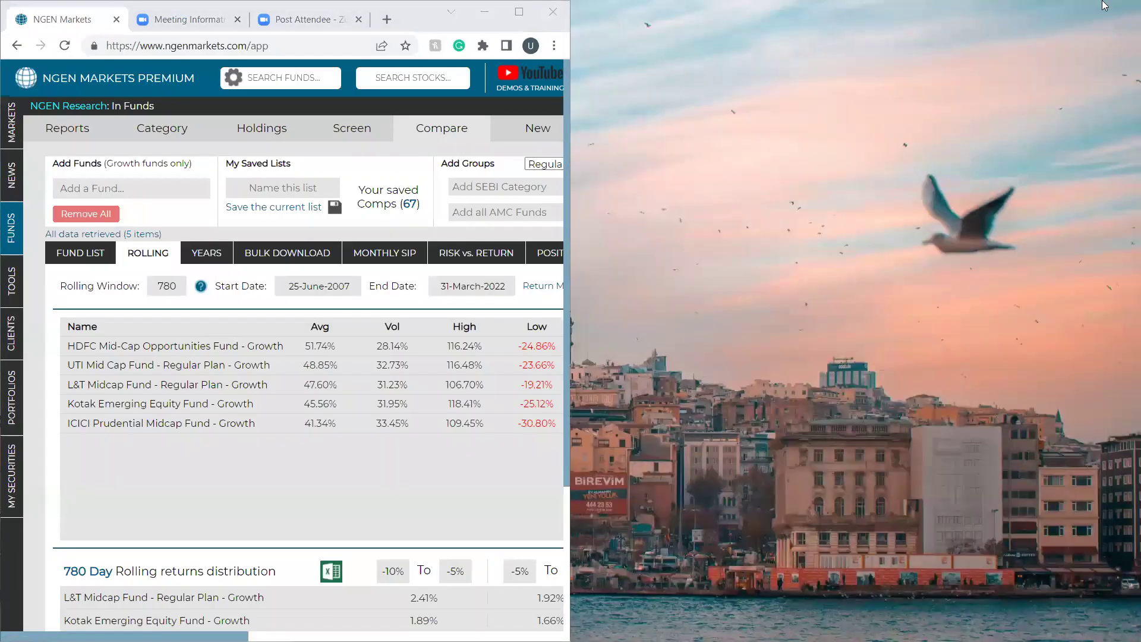
key("super")
key("Escape")
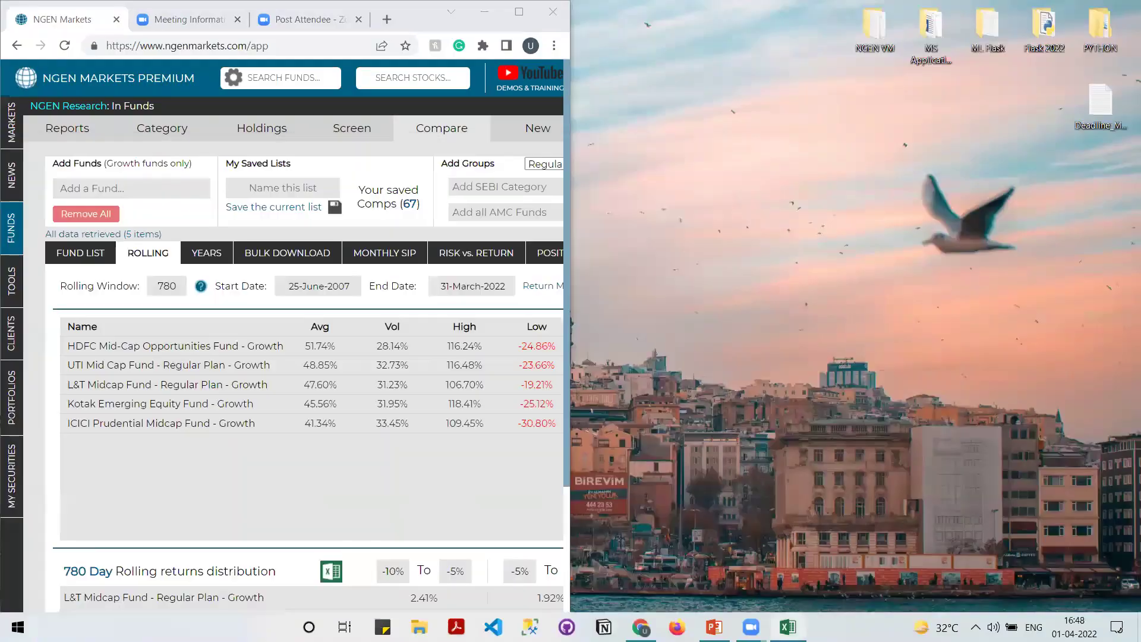
key("alt+Tab")
key("super+Right")
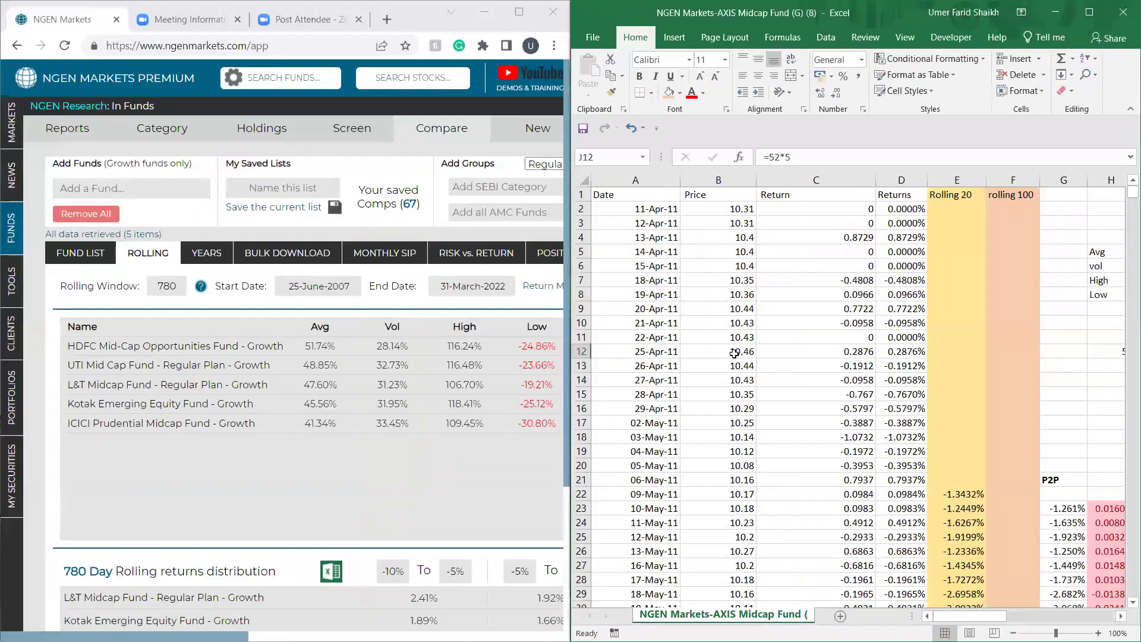
Step: Examine the workbook's daily and rolling return columns and its Avg, vol, High and Low summary table
left_click(860, 205)
left_click(862, 199)
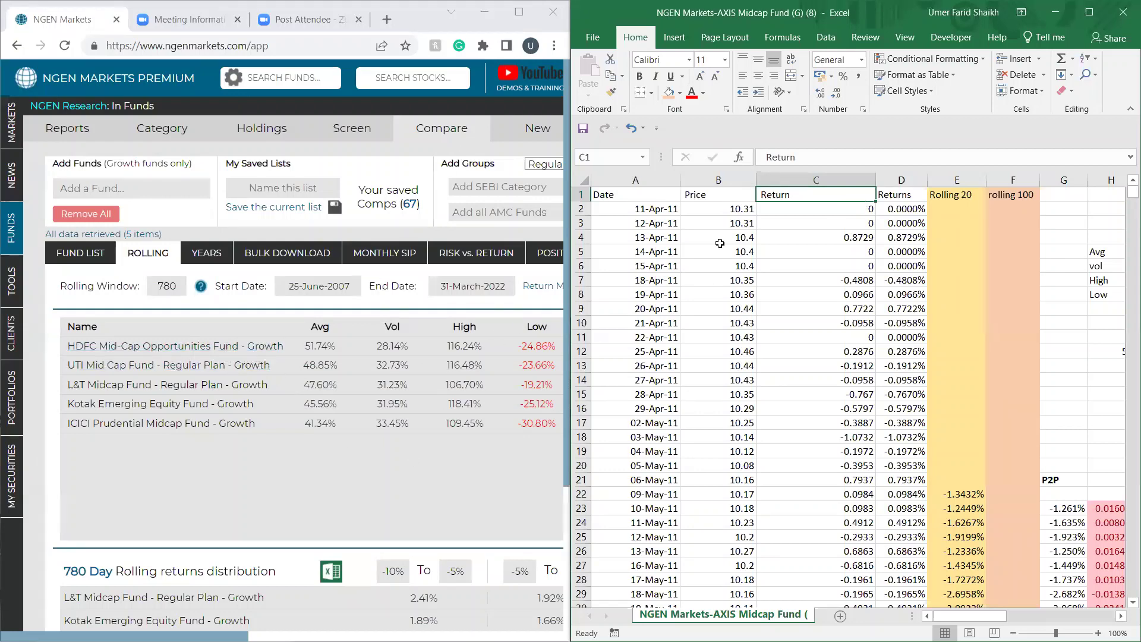
left_click_drag(642, 196, 1094, 566)
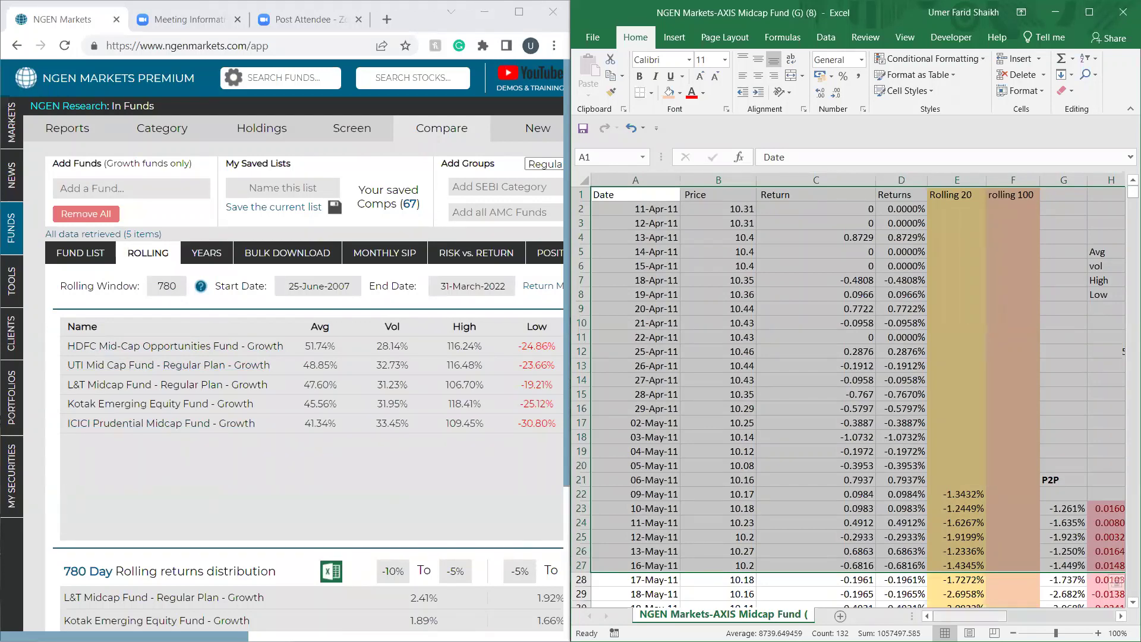
left_click_drag(969, 616, 1009, 616)
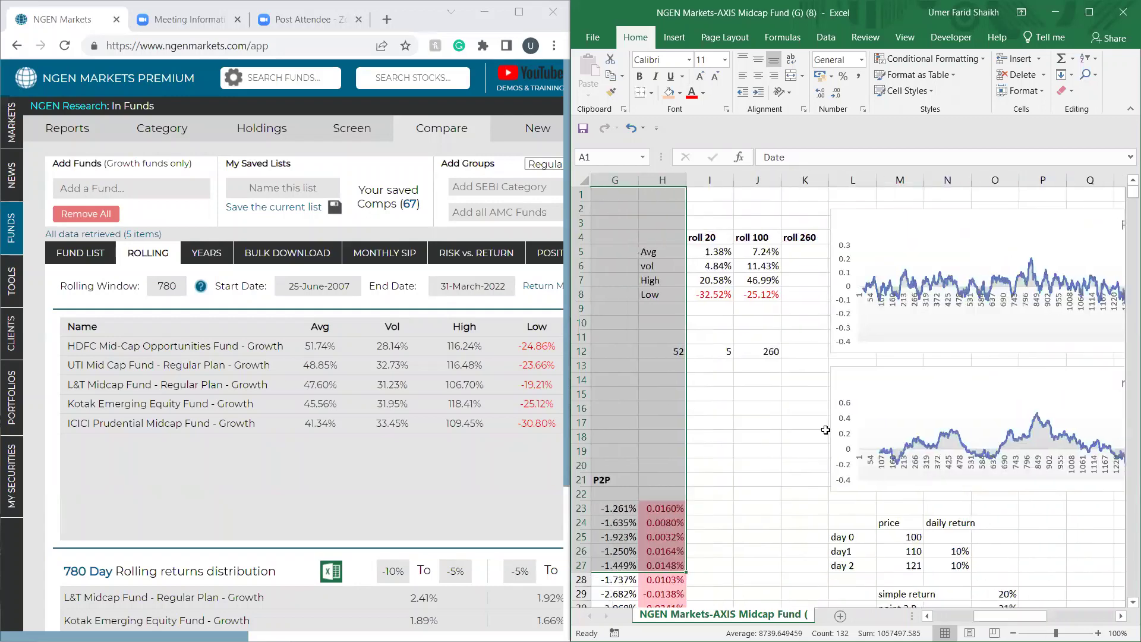
left_click(649, 267)
left_click(649, 281)
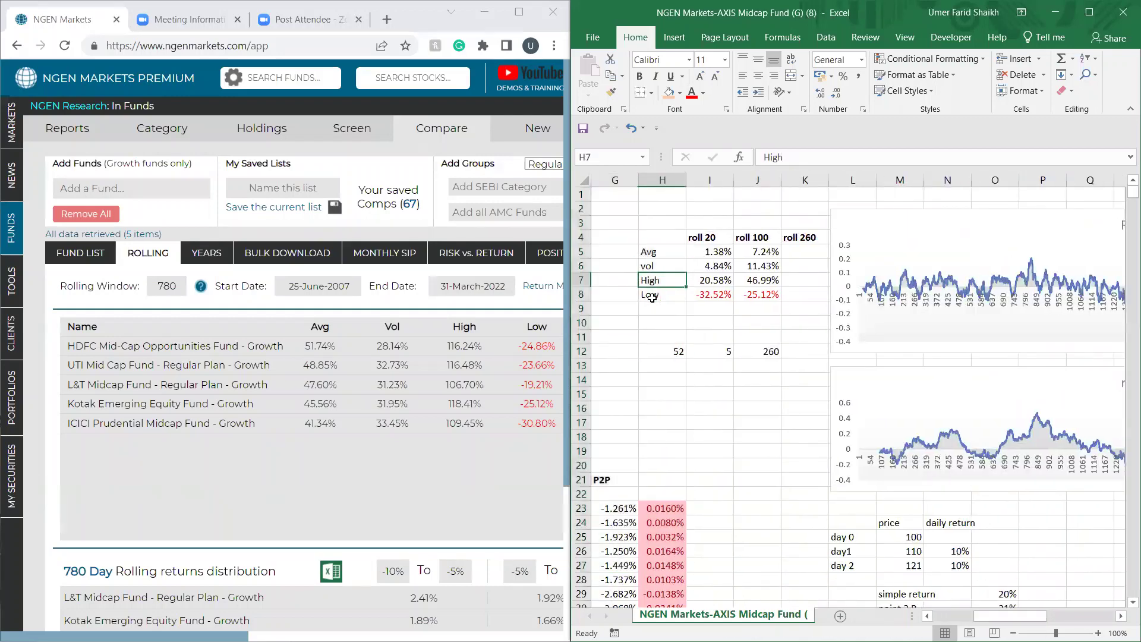
left_click(652, 297)
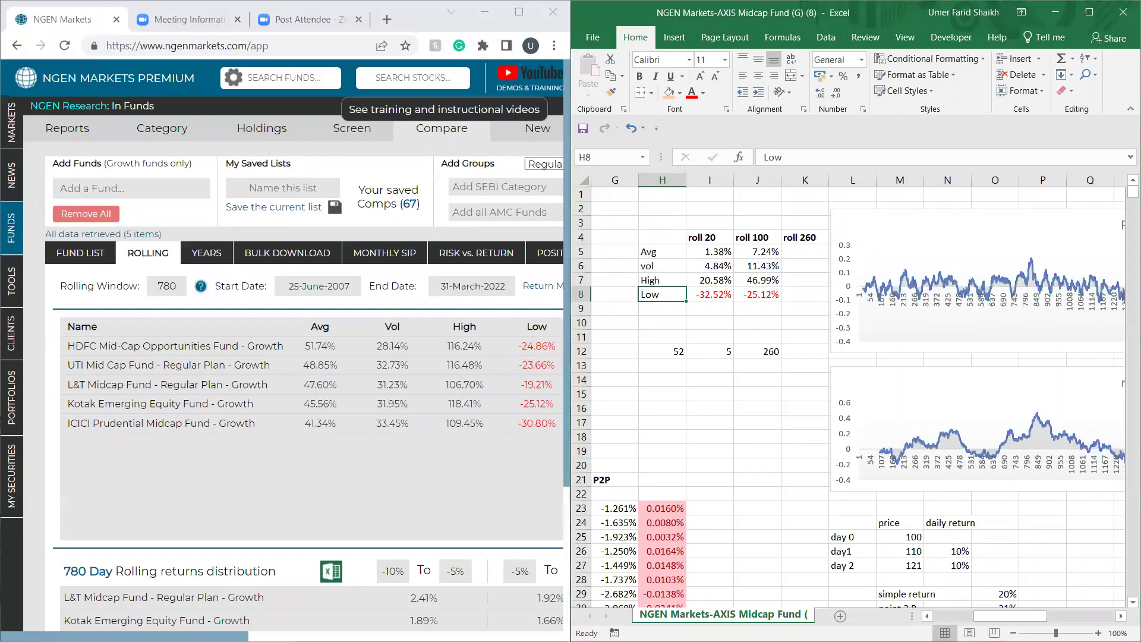
Step: Switch back to a maximized browser window and view the 780-day rolling returns distribution
left_click(519, 11)
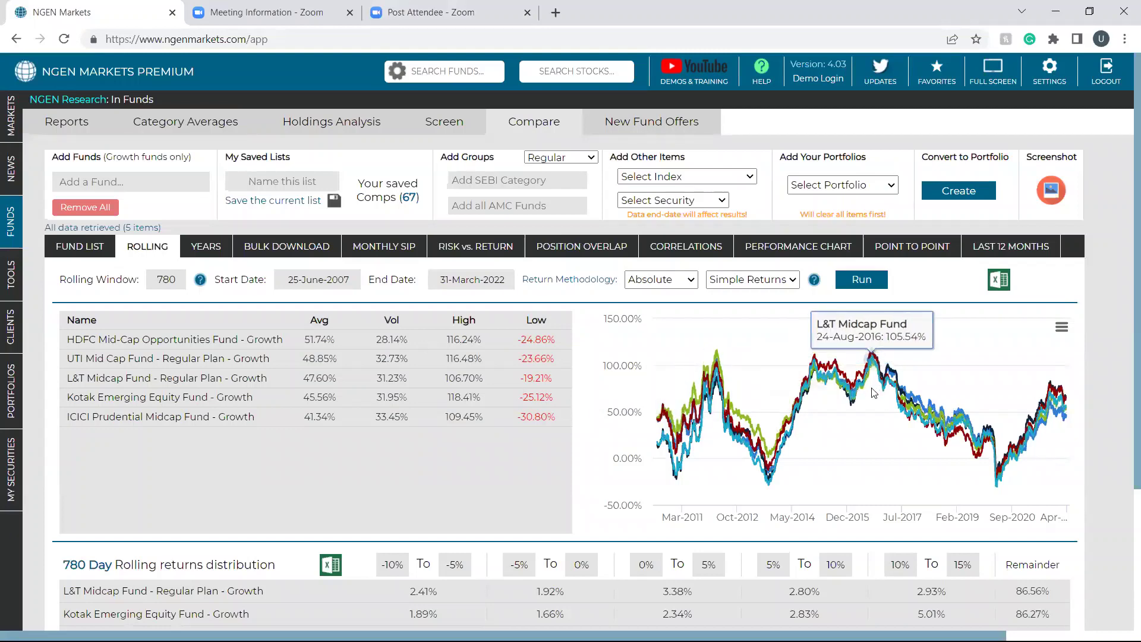
scroll(840, 393, "down", 1)
scroll(840, 392, "down", 2)
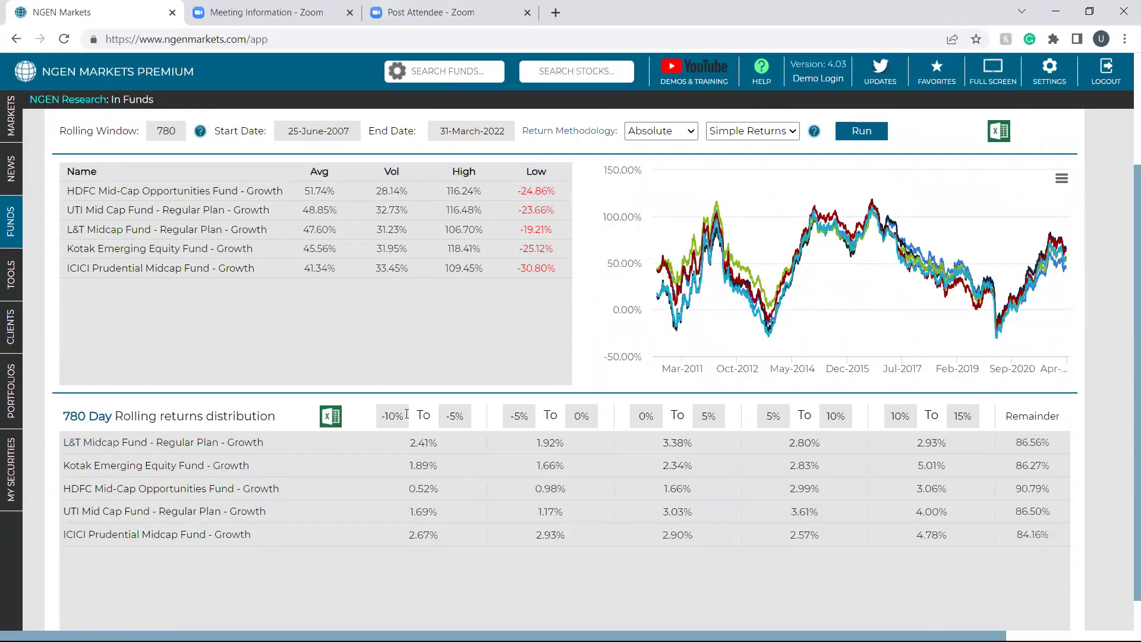
scroll(396, 435, "down", 1)
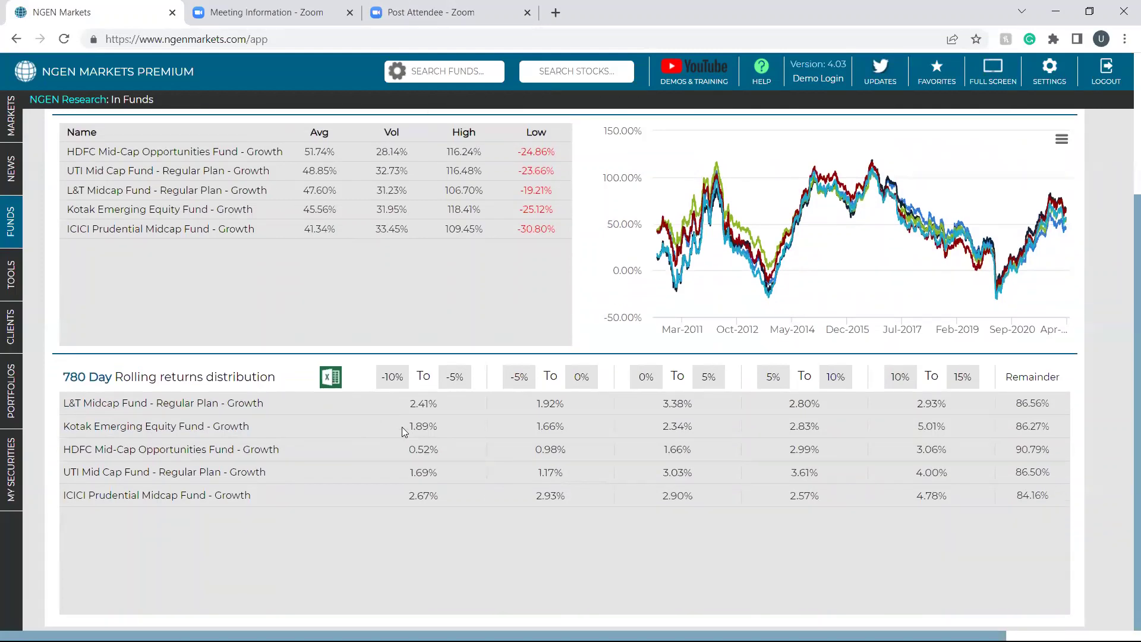
Step: Sort the 780-day results by high and by low, finishing with the high values from highest to lowest
left_click(469, 135)
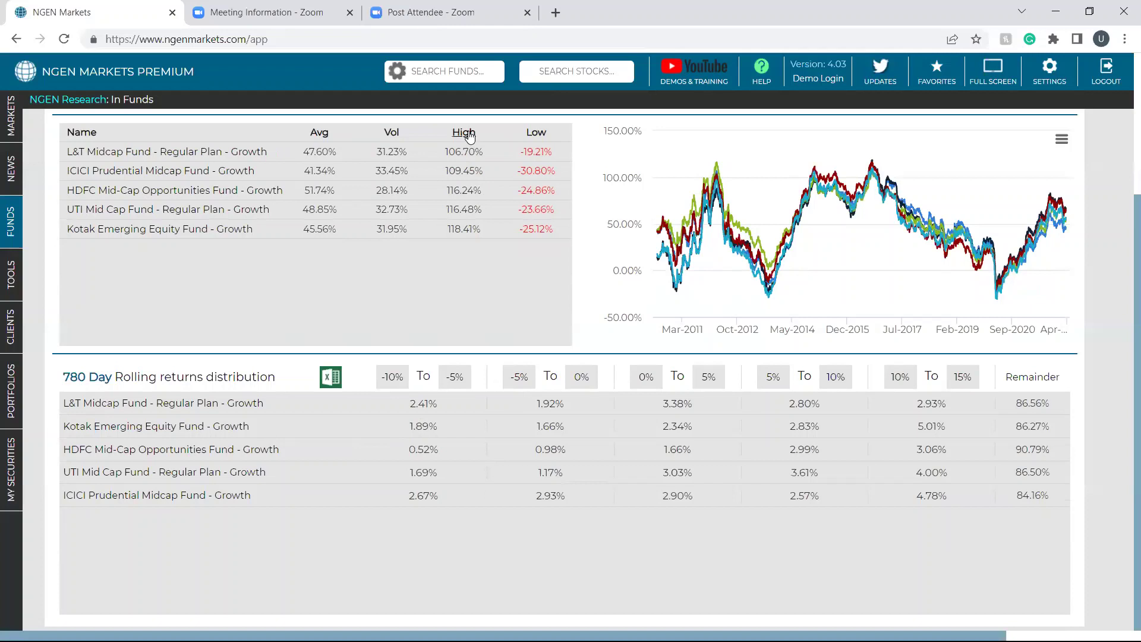
left_click(469, 133)
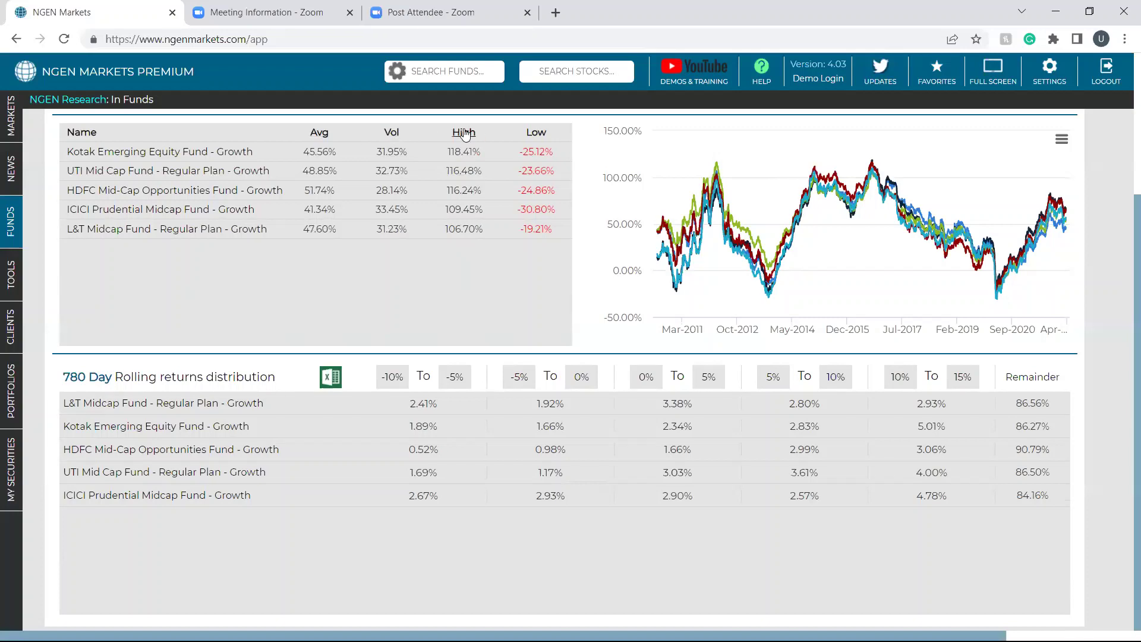
left_click(538, 133)
left_click(539, 133)
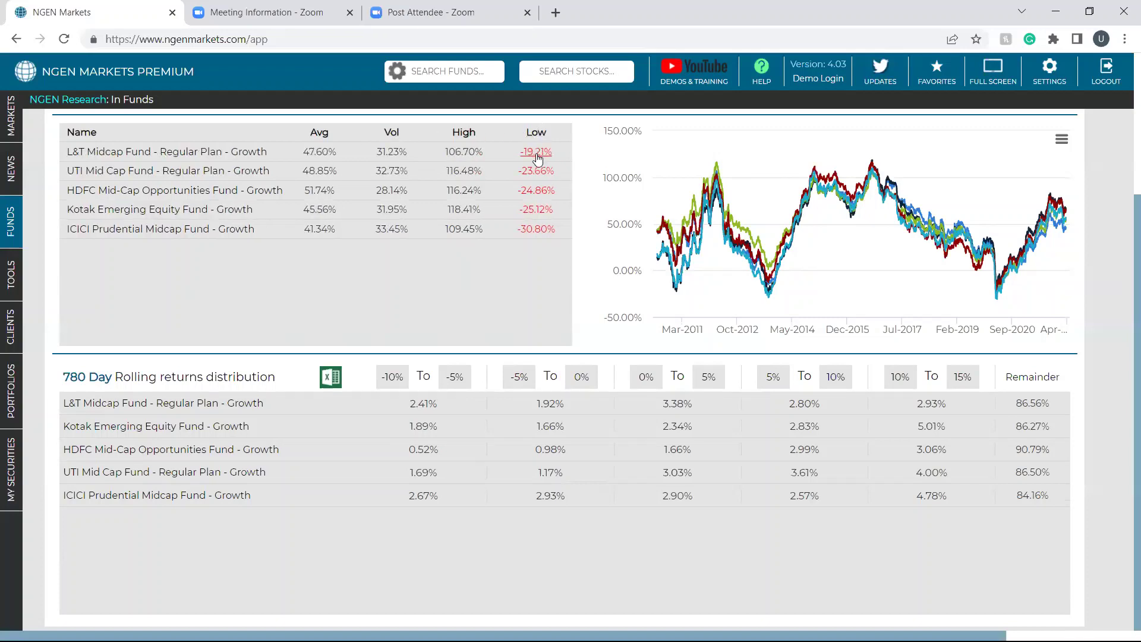
left_click(464, 132)
left_click(464, 132)
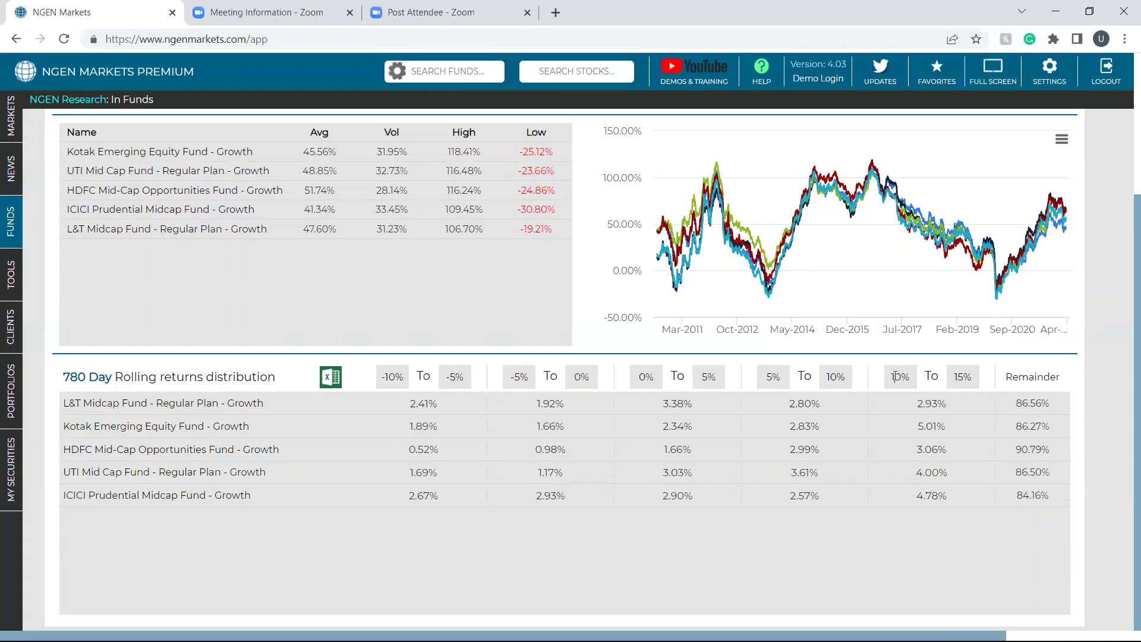
Step: Set the last band of the rolling returns distribution to run from 10% to 125%
type("0")
key("BackSpace")
left_click(960, 378)
key("BackSpace")
type("12")
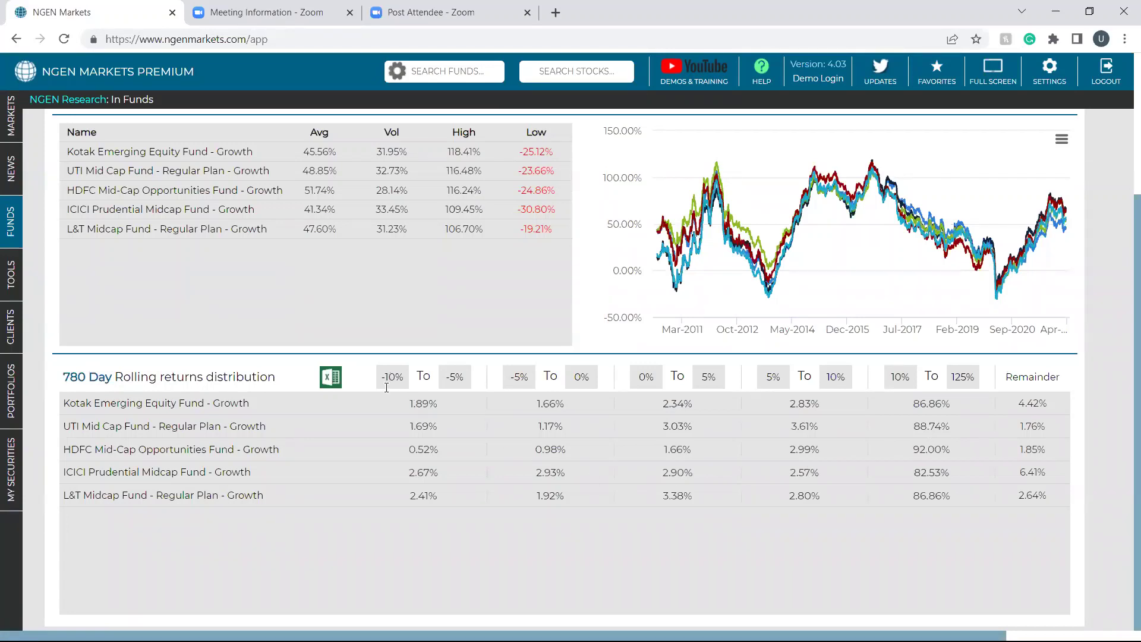
Step: Set the lower limit of the first distribution band to -35%
key("BackSpace")
key("BackSpace")
type("3")
key("Delete")
type("5")
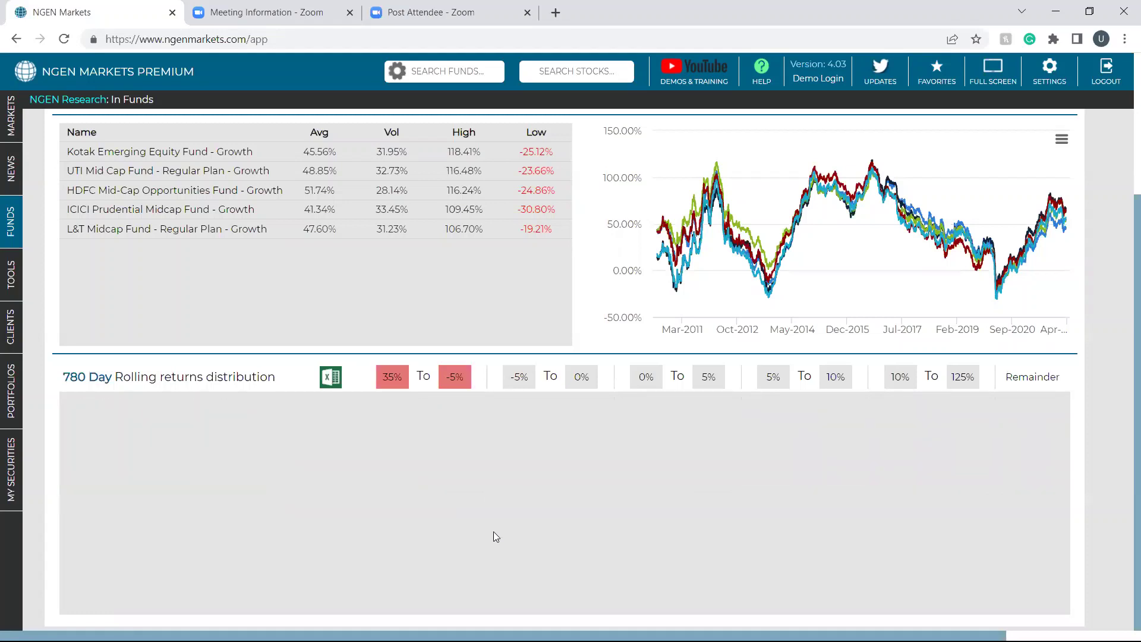
left_click(382, 379)
type("-")
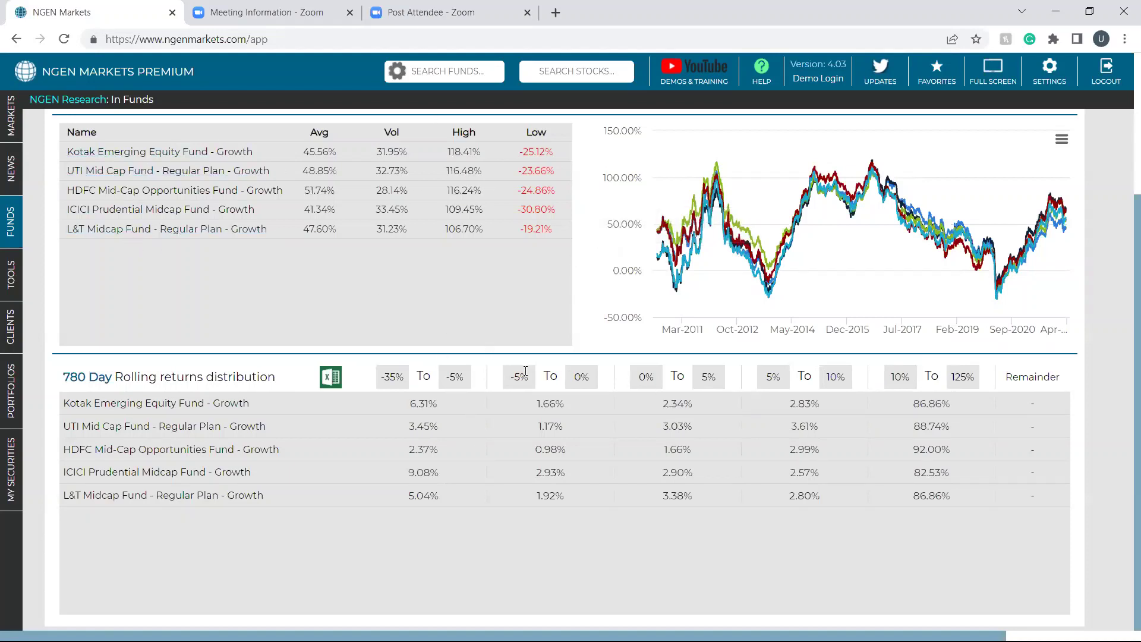
Step: Examine how each fund's 780-day rolling returns are distributed across the bands from -35% to 125%
left_click(591, 377)
left_click_drag(392, 377, 380, 376)
scroll(749, 380, "up", 3)
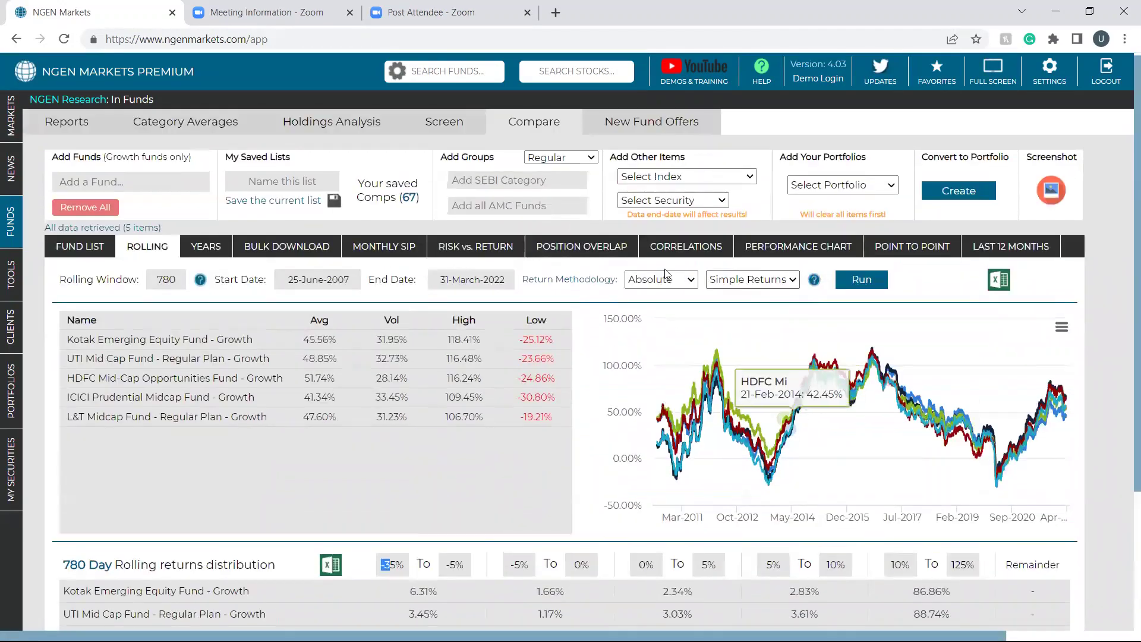
scroll(172, 301, "down", 2)
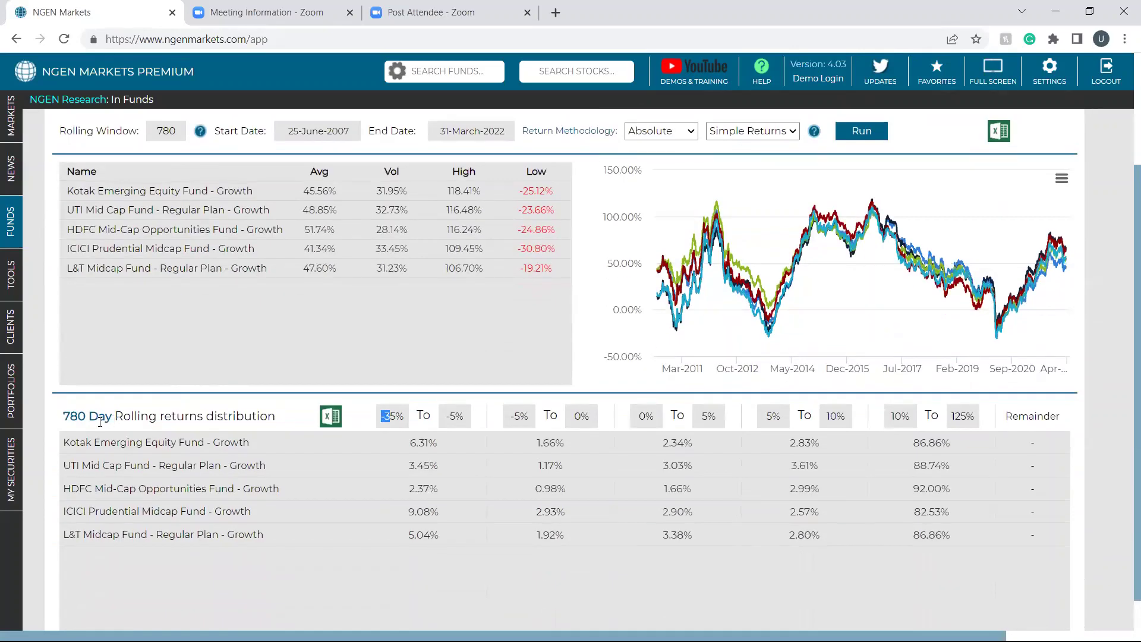
double_click(100, 417)
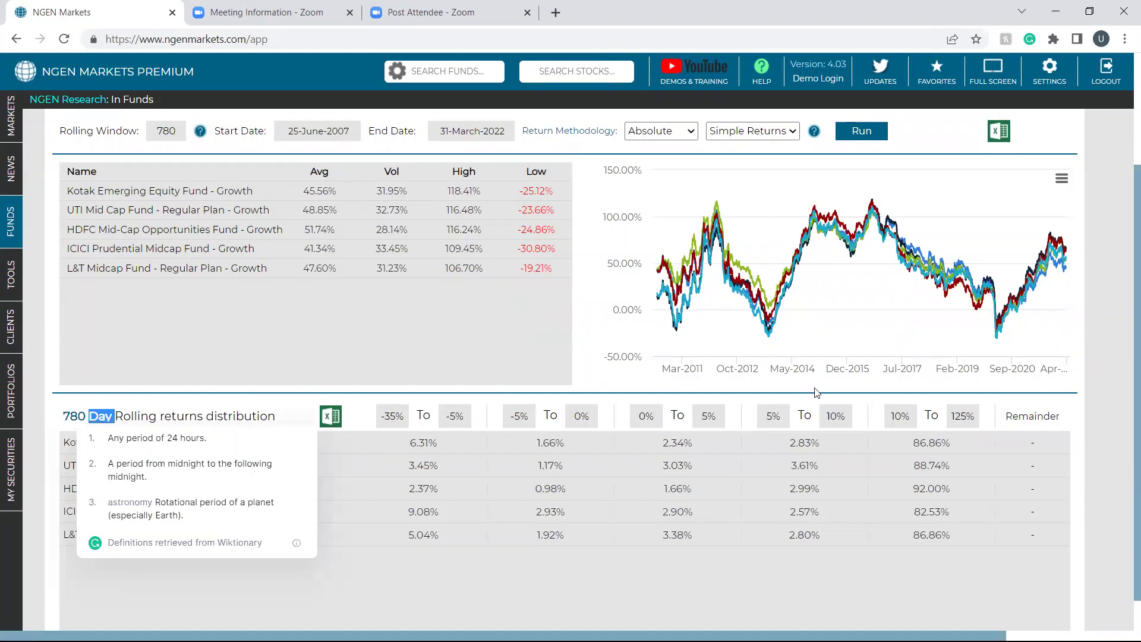
left_click(897, 417)
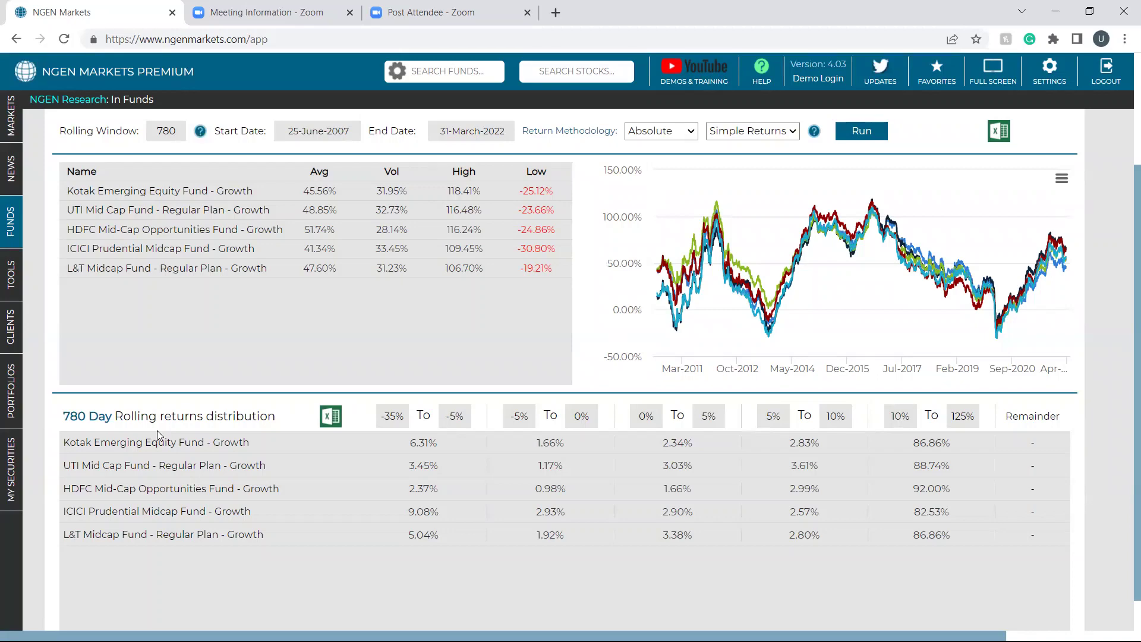
Step: Export the 780-day rolling returns distribution to Excel
scroll(157, 430, "up", 1)
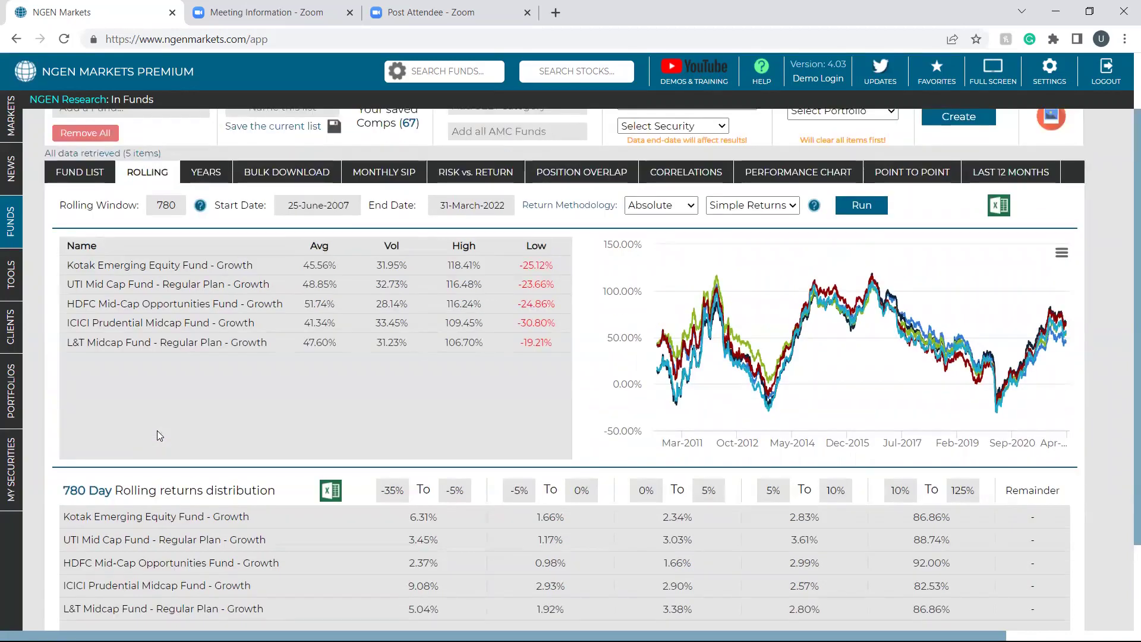
scroll(157, 430, "up", 1)
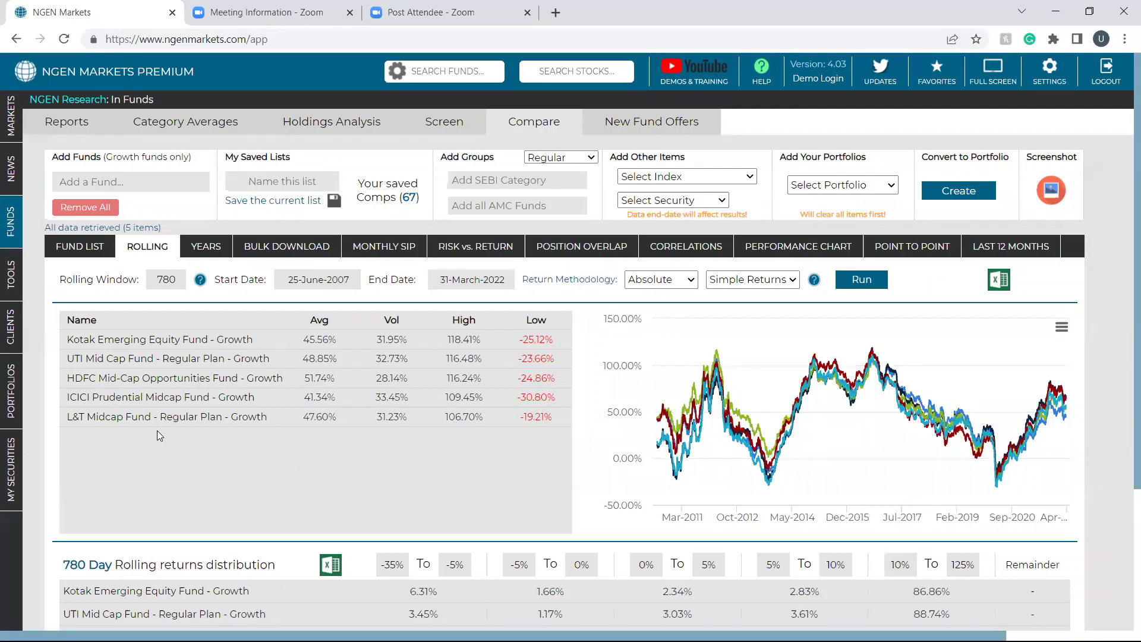
left_click(328, 572)
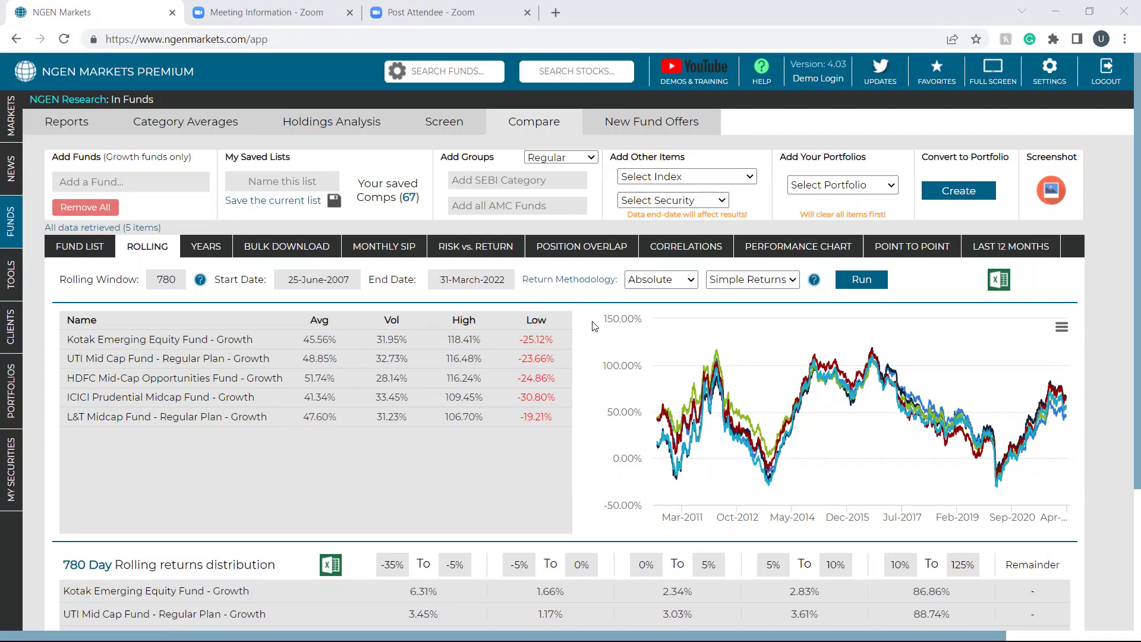
Step: Show the application full screen and recalculate the funds' rolling returns with a 21-day window
left_click(1001, 75)
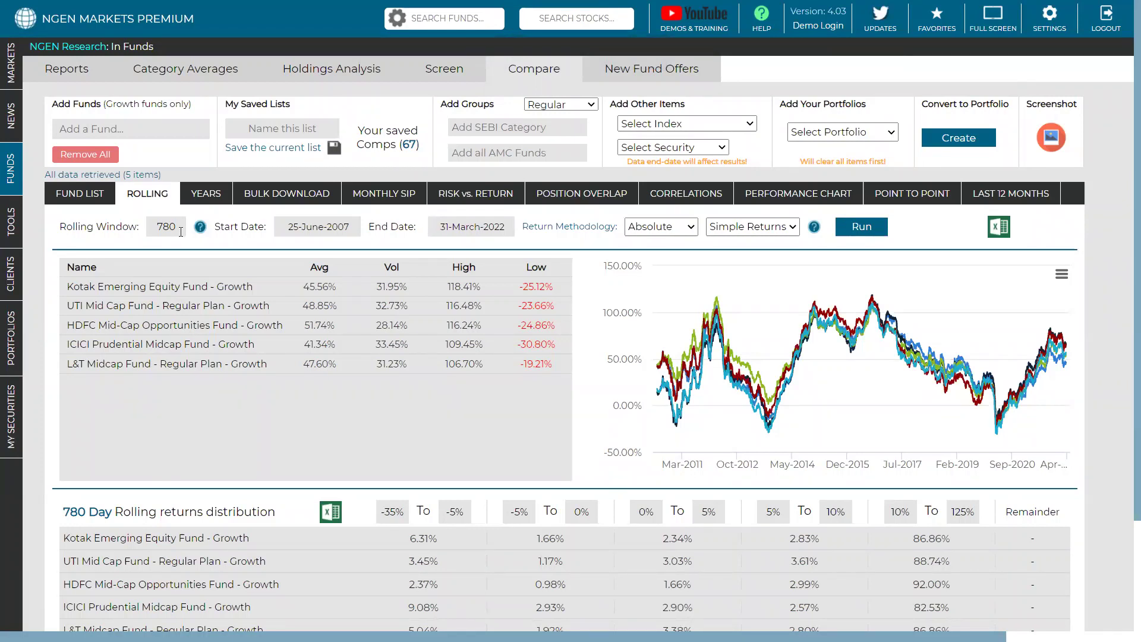
left_click_drag(180, 231, 156, 235)
key("BackSpace")
type("21")
left_click(861, 228)
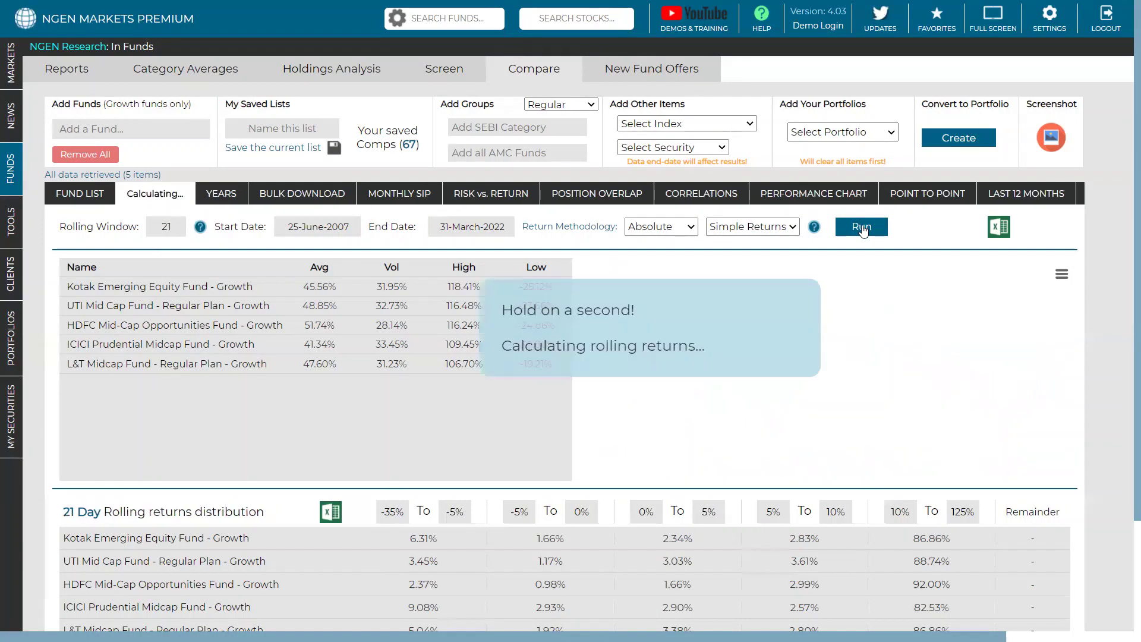
Step: Recalculate the 21-day rolling returns with the Annualised return methodology
left_click(676, 227)
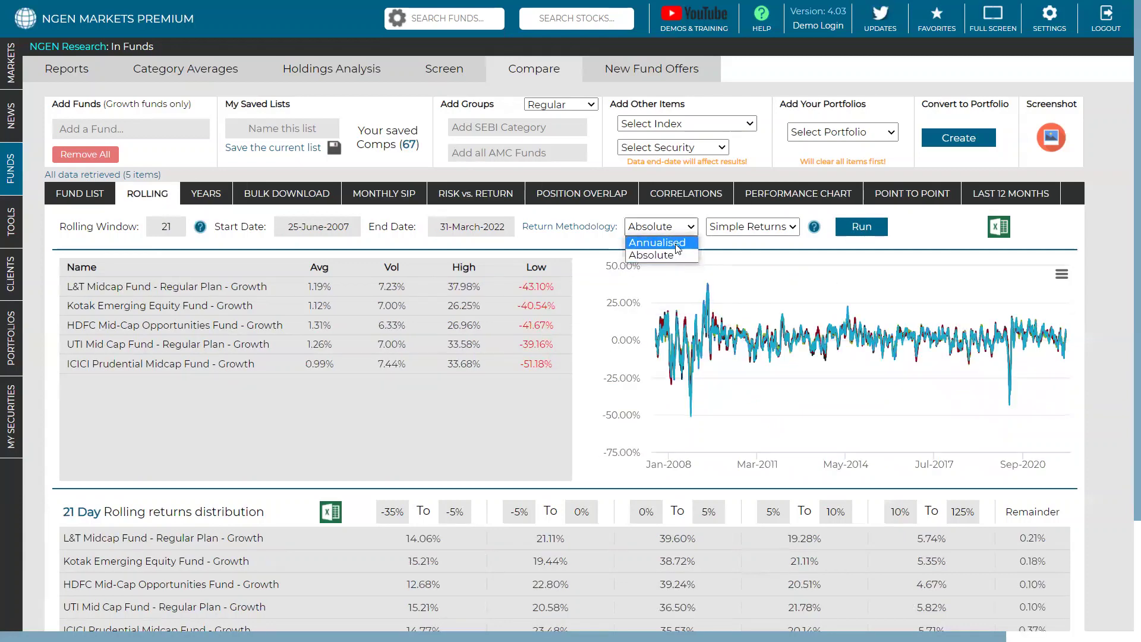
left_click(677, 244)
left_click(851, 232)
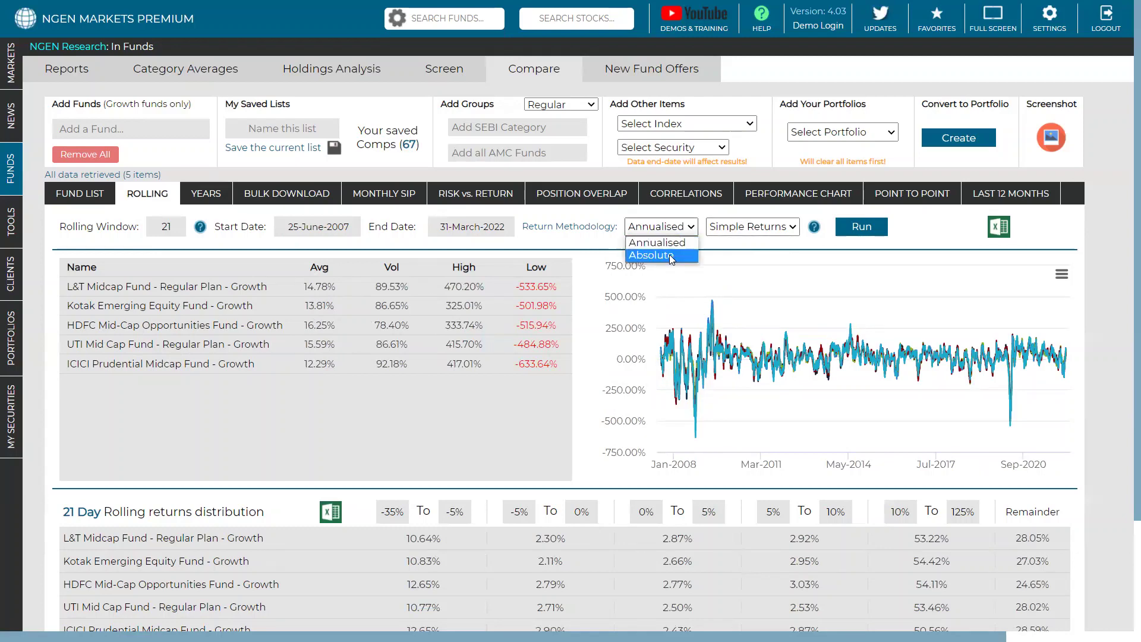
Step: Switch the 21-day rolling returns back to the Absolute methodology and recalculate them
left_click(669, 255)
left_click(858, 227)
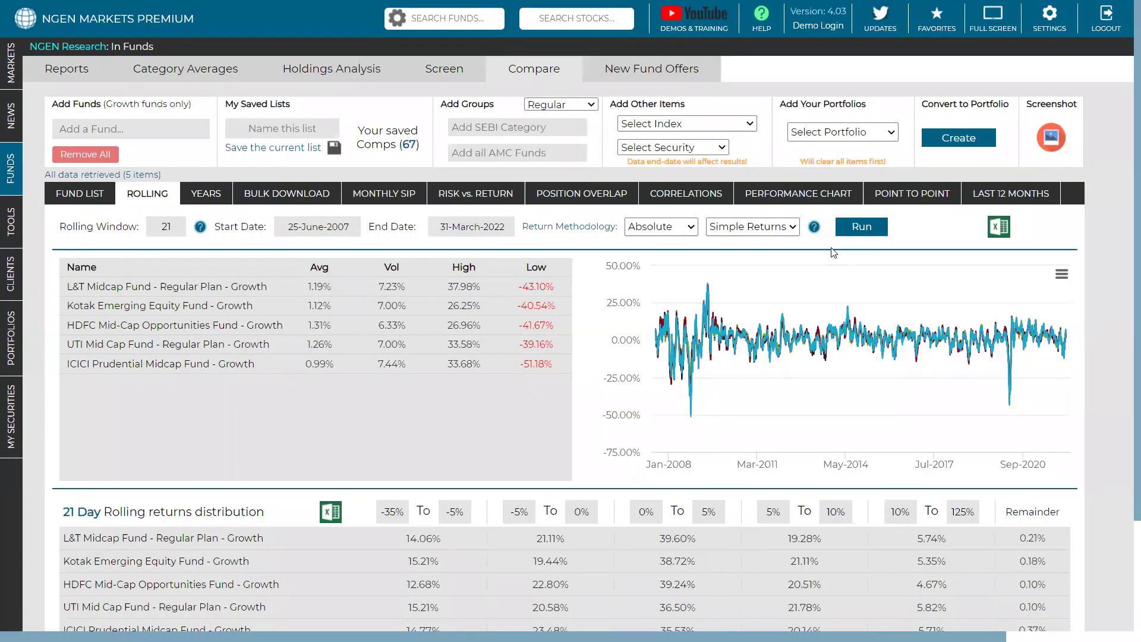
left_click(693, 228)
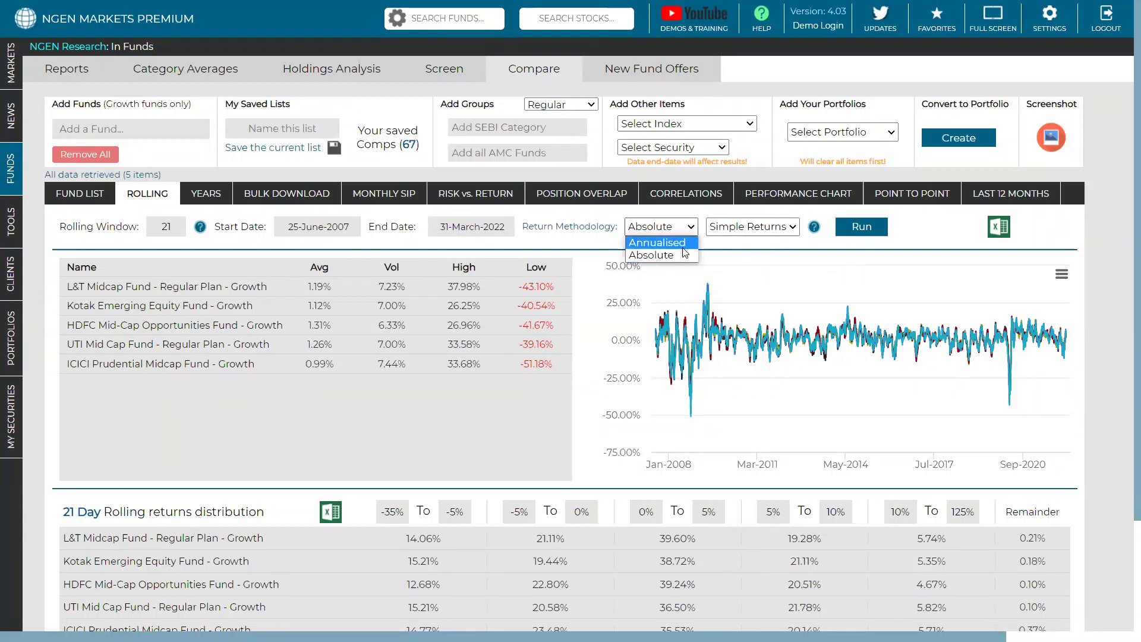
left_click(691, 220)
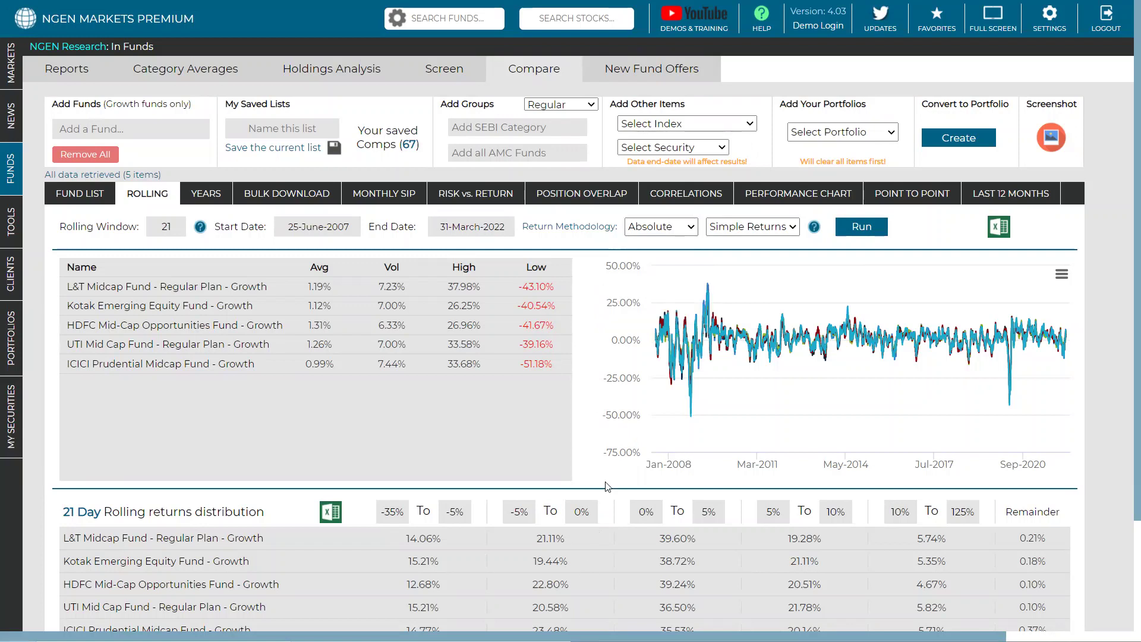
Step: Recalculate the 21-day absolute rolling returns using the Point to Point method
left_click(735, 231)
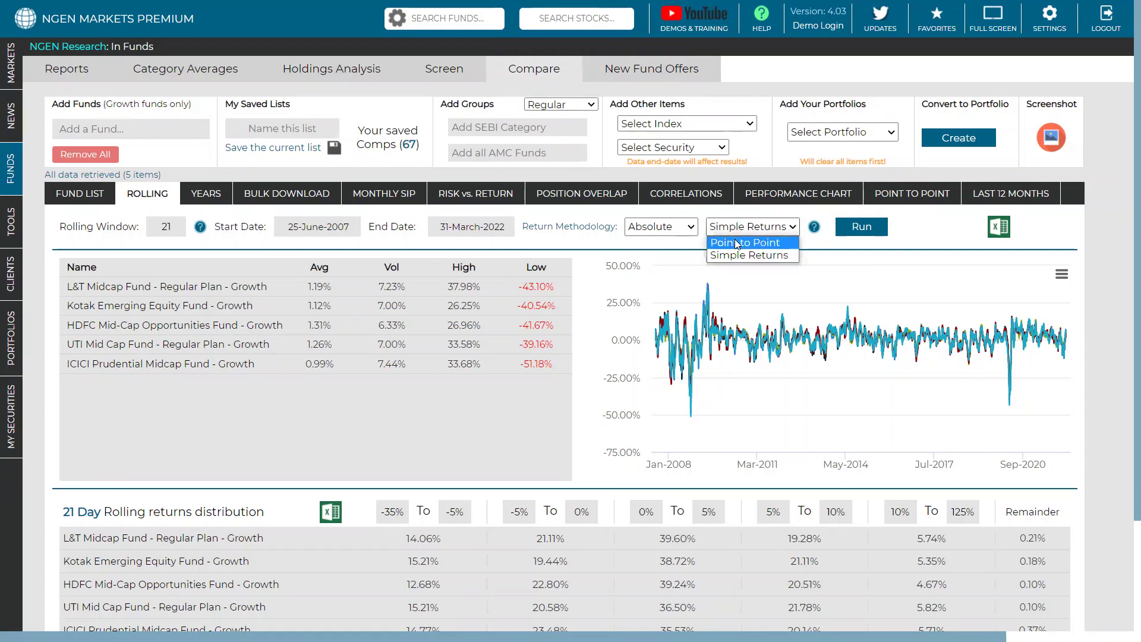
left_click(735, 240)
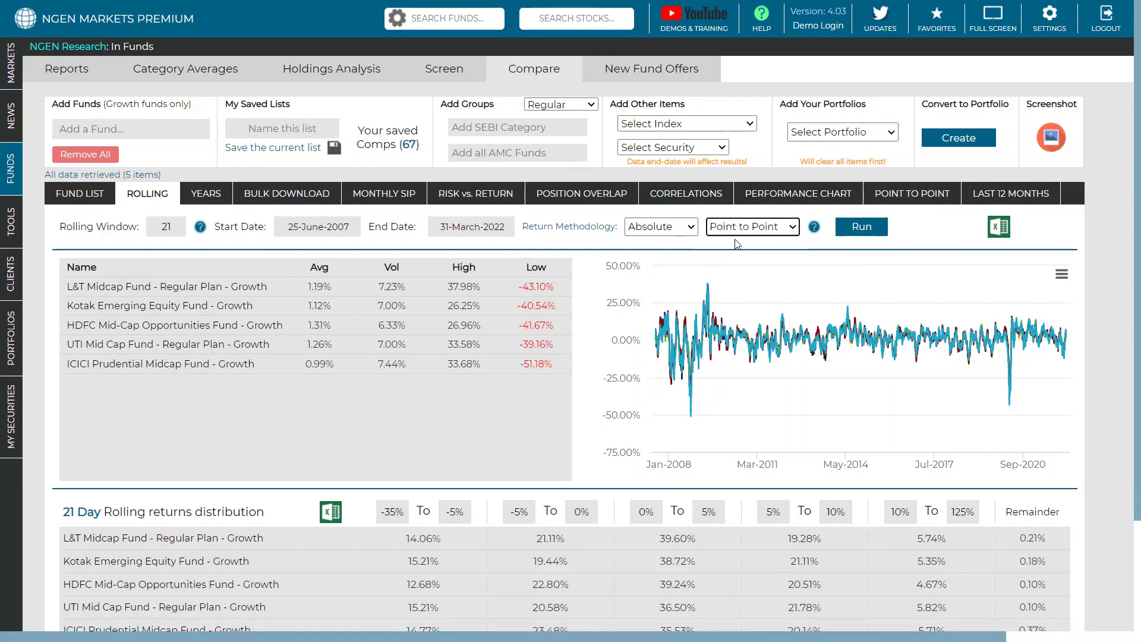
left_click(867, 229)
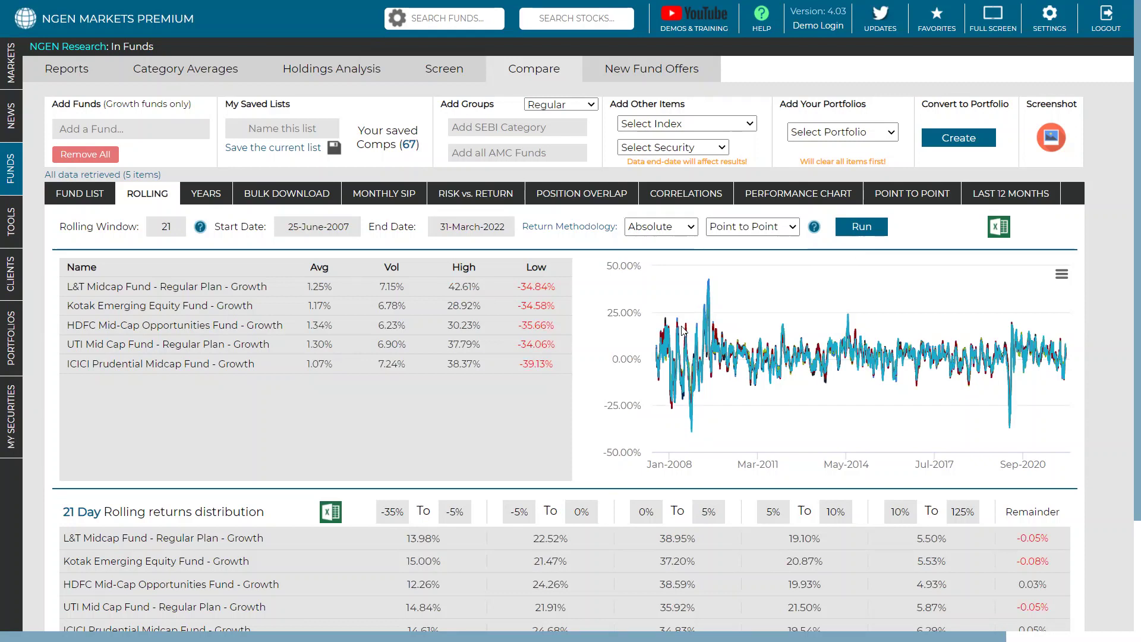
mouse_move(675, 337)
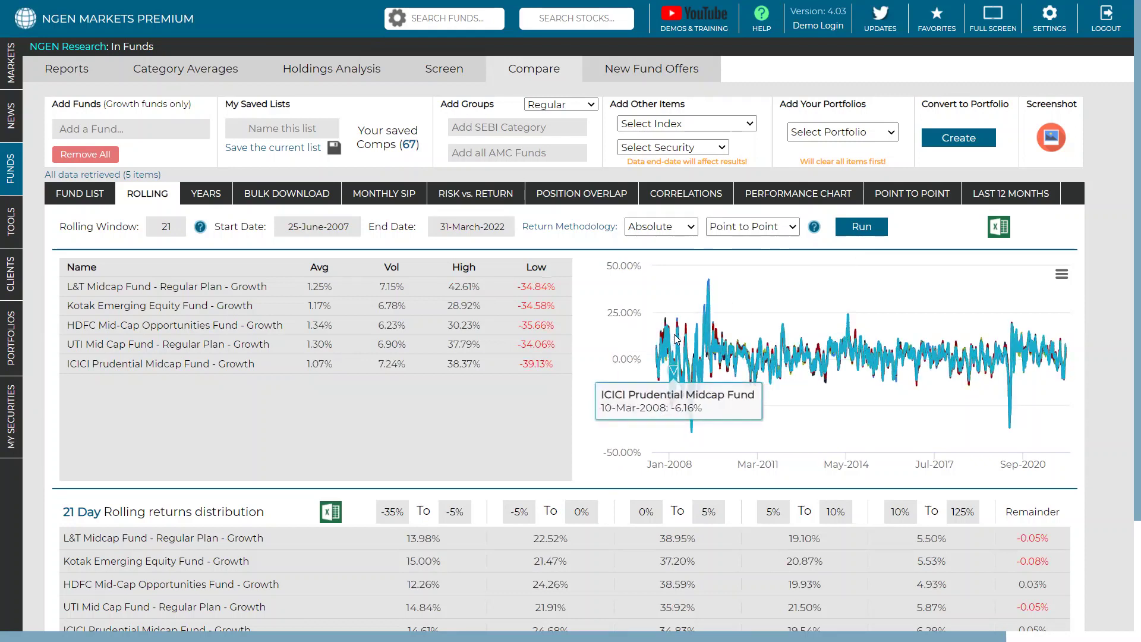
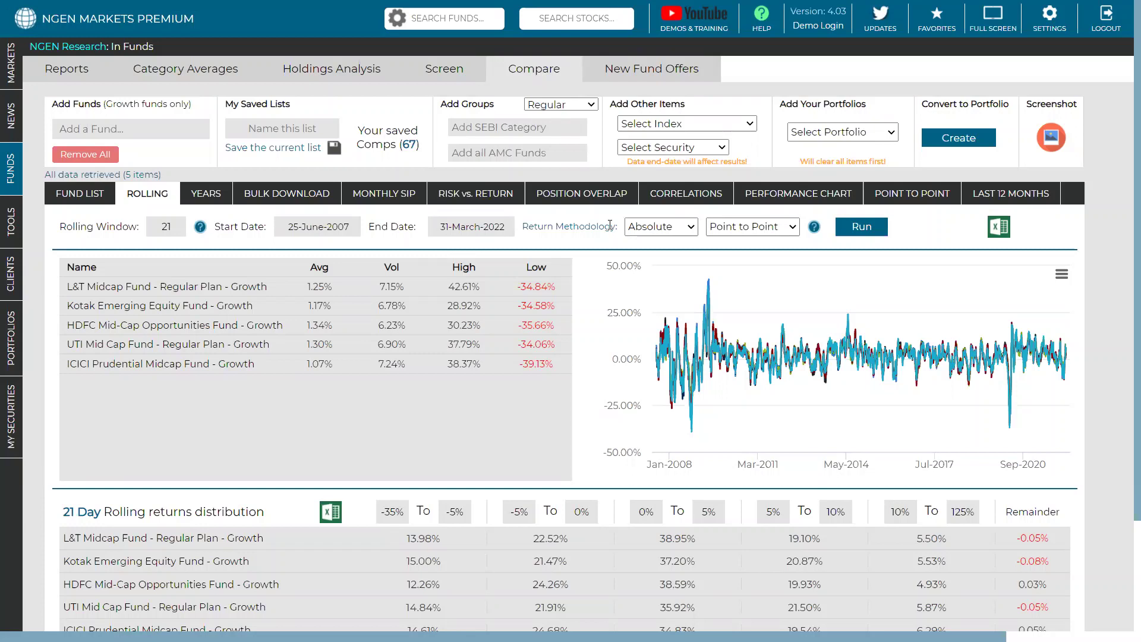
Step: Return the 21-day absolute rolling returns to the Simple Returns method and recalculate
left_click(759, 228)
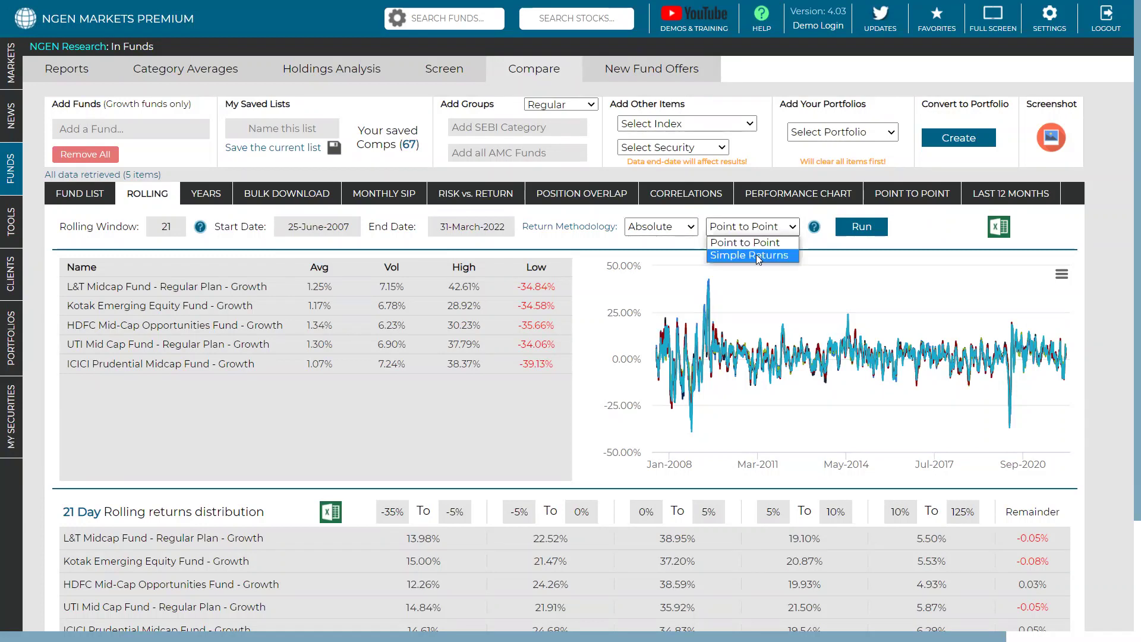
left_click(757, 257)
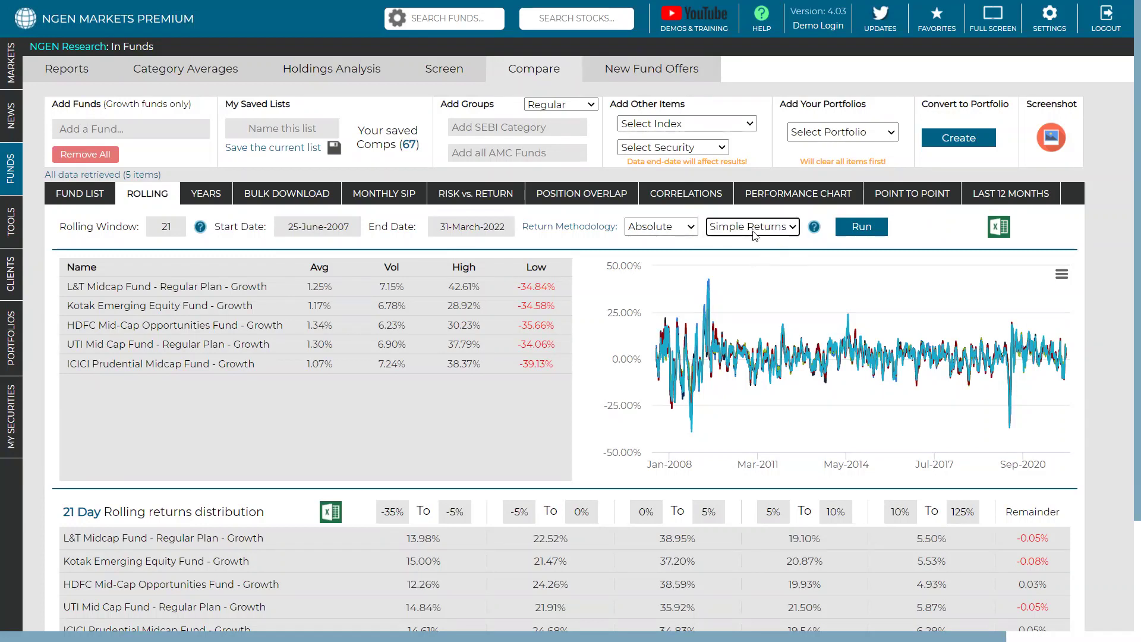
left_click(755, 231)
left_click(752, 239)
left_click(788, 228)
left_click(782, 253)
left_click(876, 232)
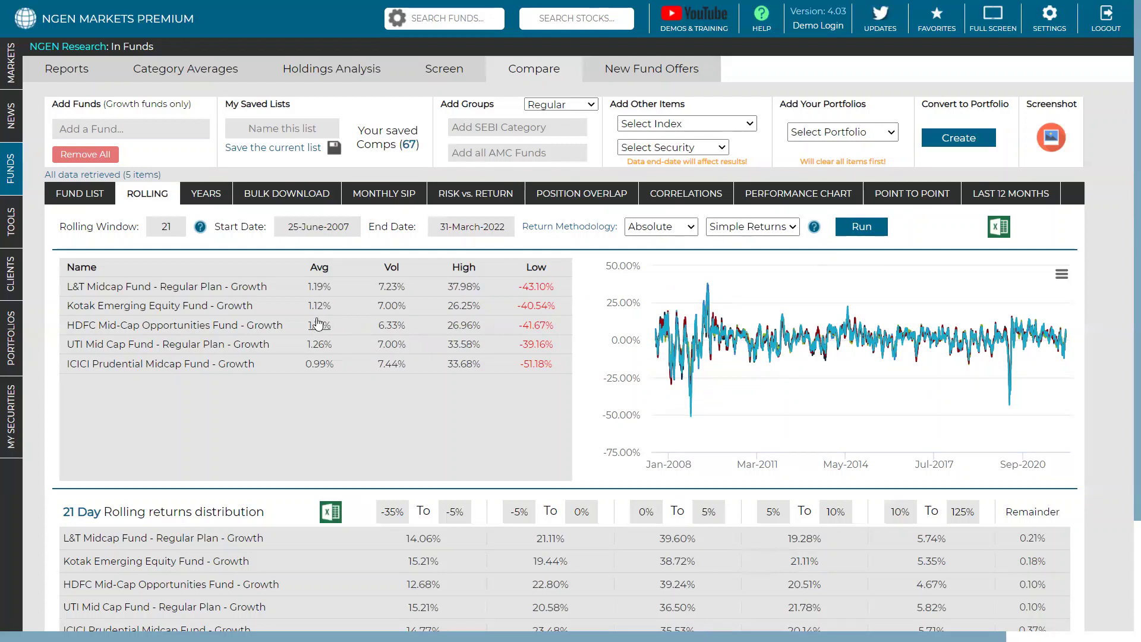
Step: Set the rolling window to 260 days and recalculate the absolute simple returns
double_click(179, 228)
type("260")
left_click(854, 228)
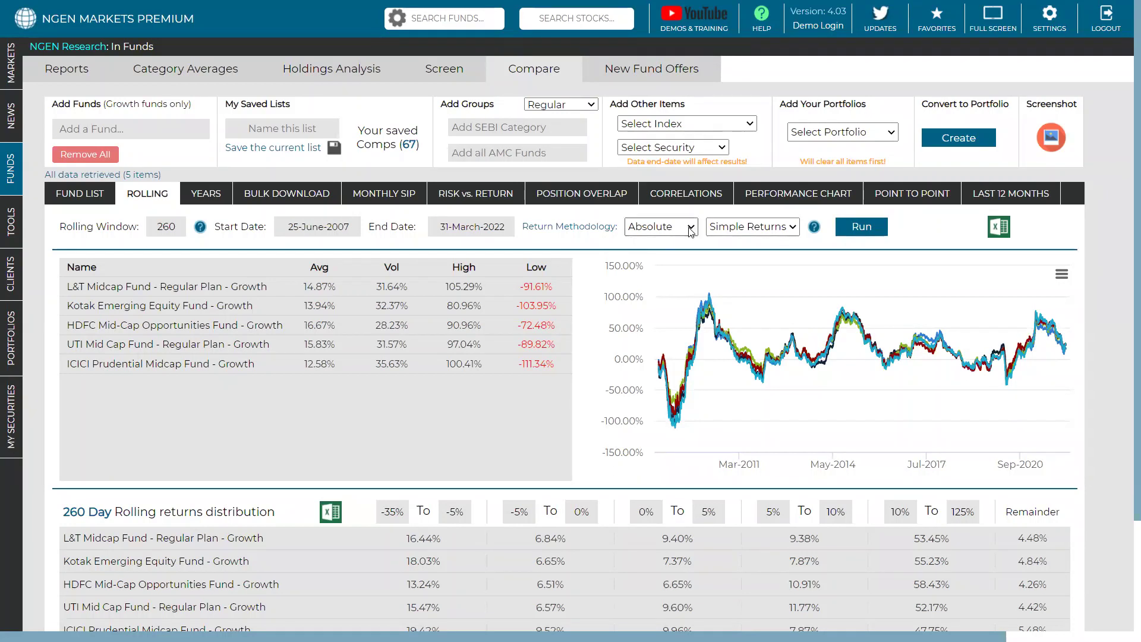
Step: Recalculate the 260-day rolling returns as annualised simple returns
left_click(711, 230)
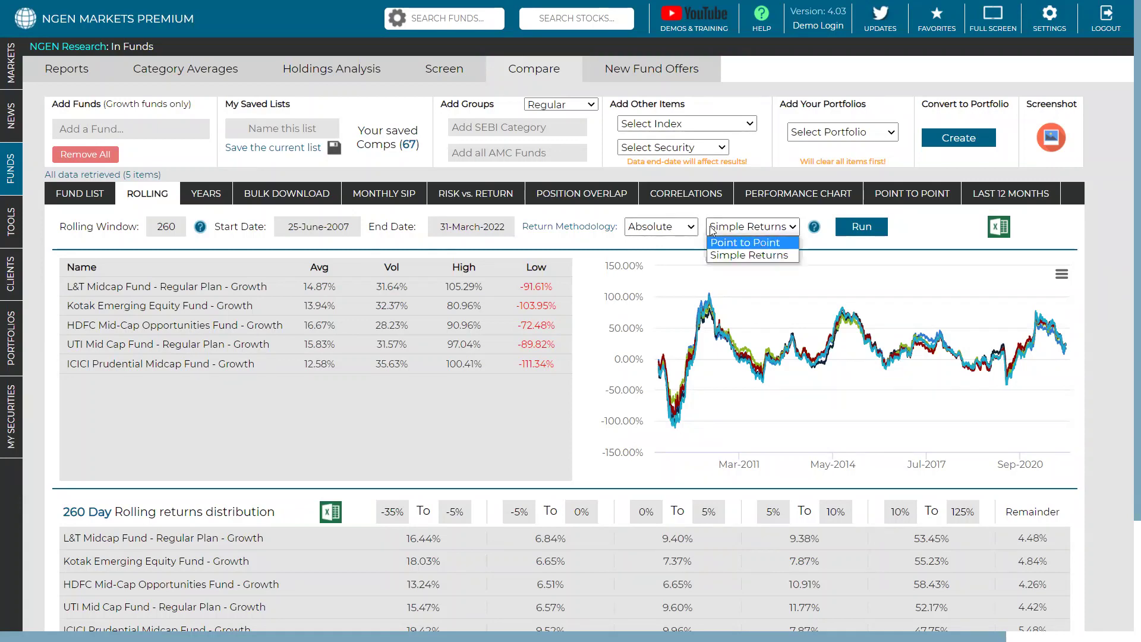
left_click(659, 226)
left_click(659, 237)
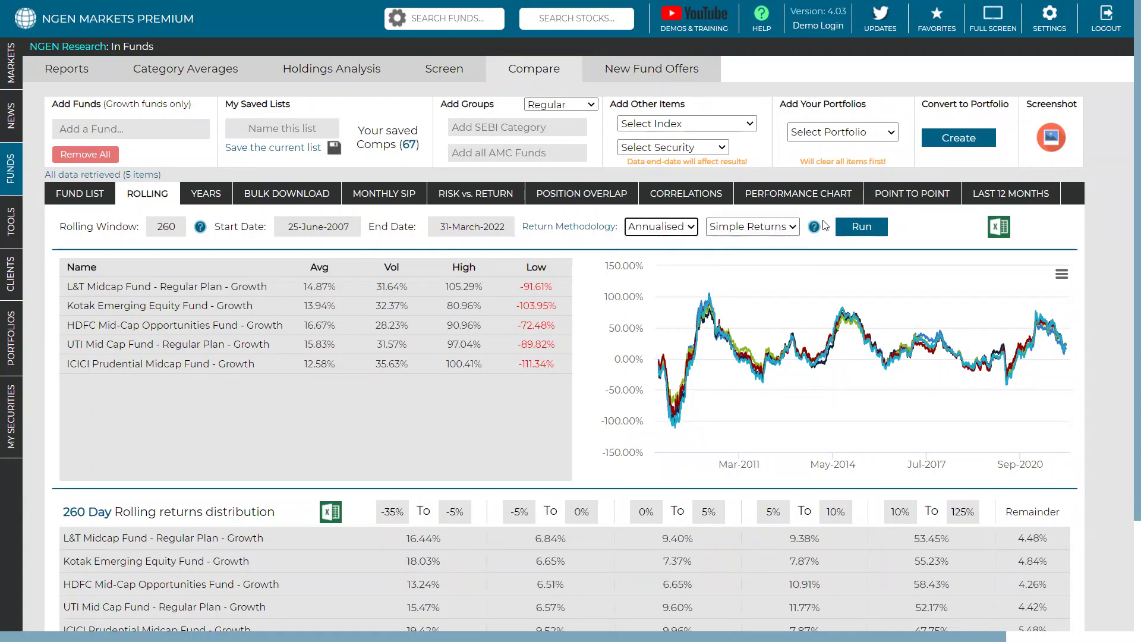
left_click(858, 230)
Step: Set the rolling window to 520 days with the Absolute methodology and recalculate the returns
key("BackSpace")
key("BackSpace")
key("BackSpace")
type("520")
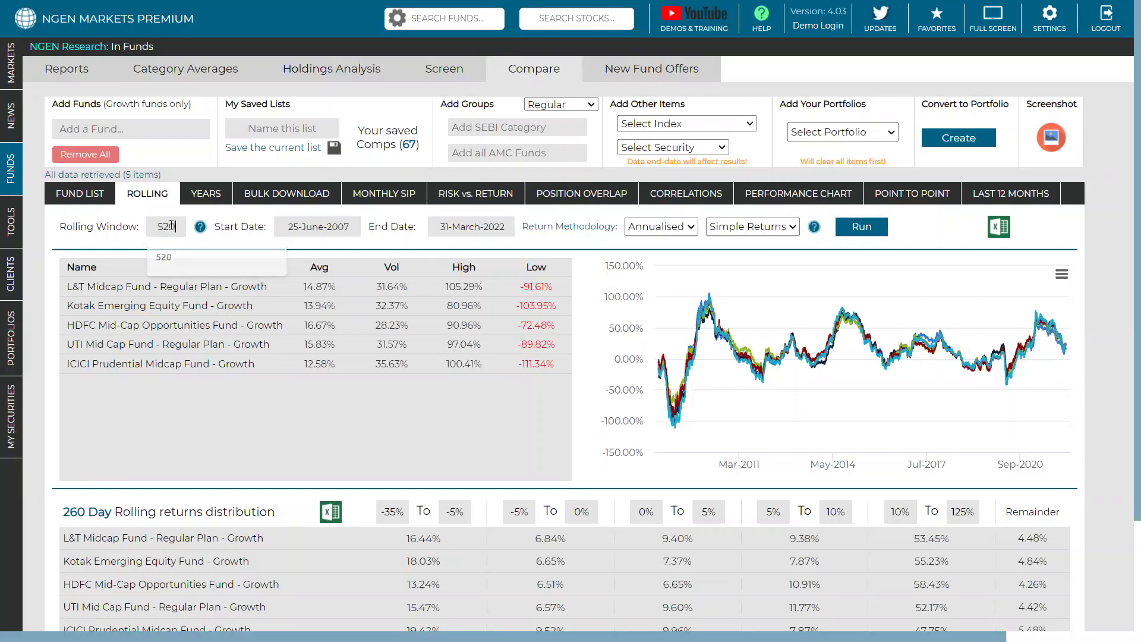
left_click(659, 226)
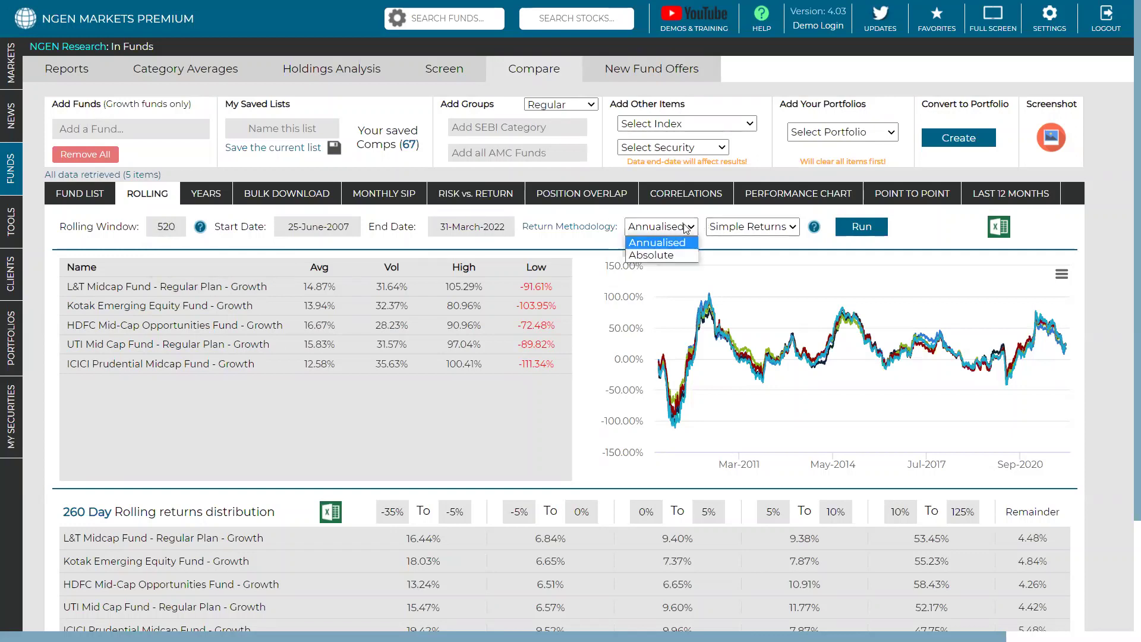
left_click(676, 254)
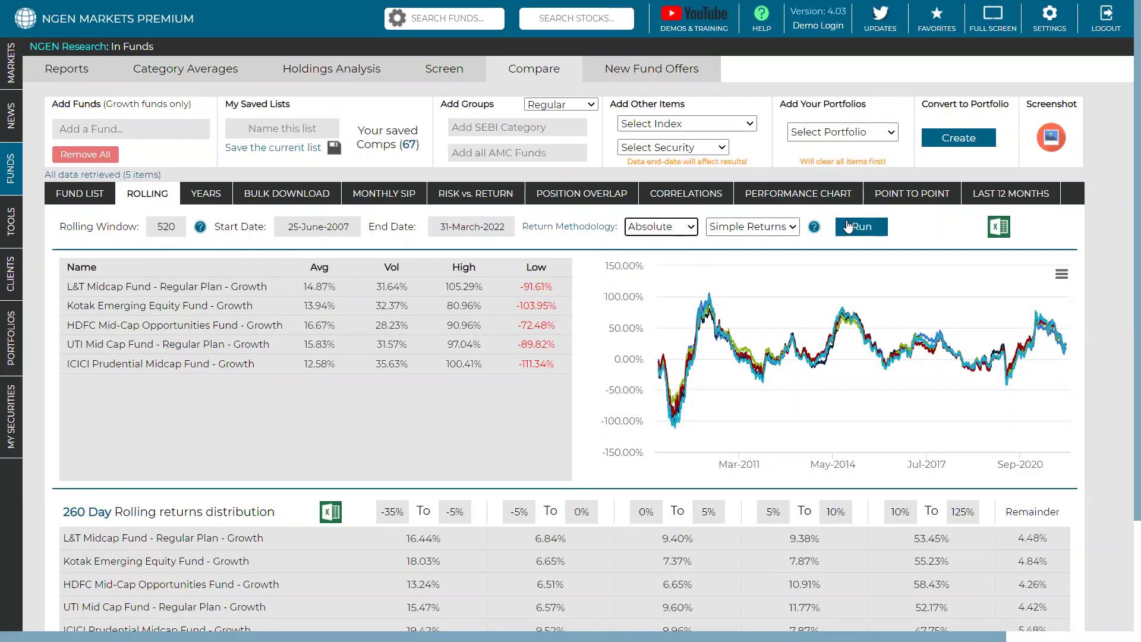
left_click(848, 227)
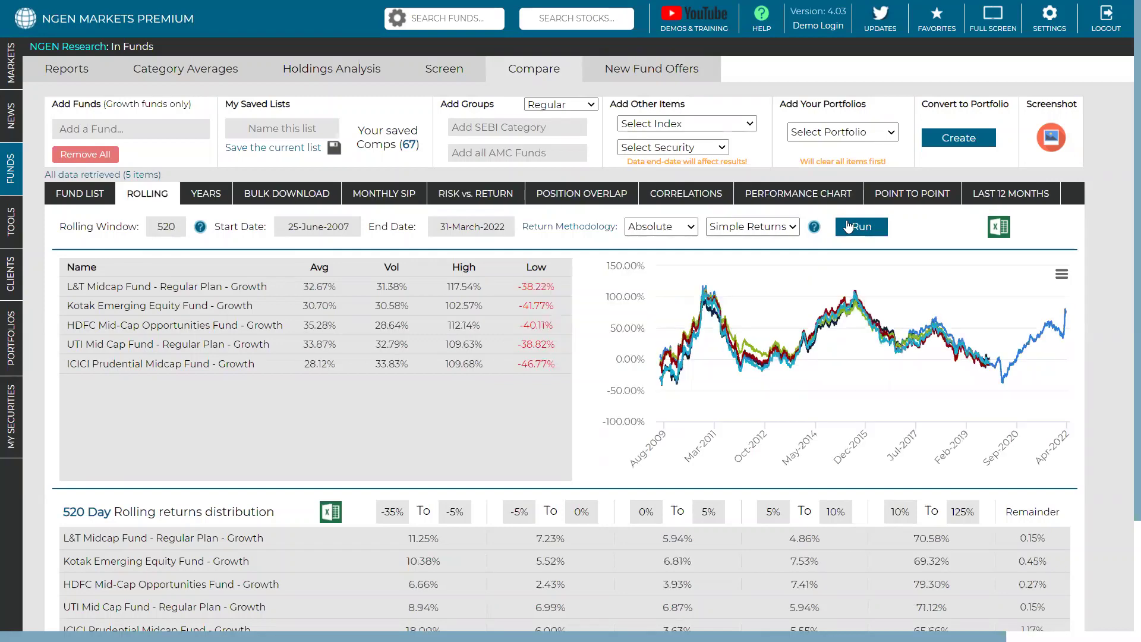
Step: Recalculate the 520-day rolling returns with the Annualised methodology
left_click(676, 226)
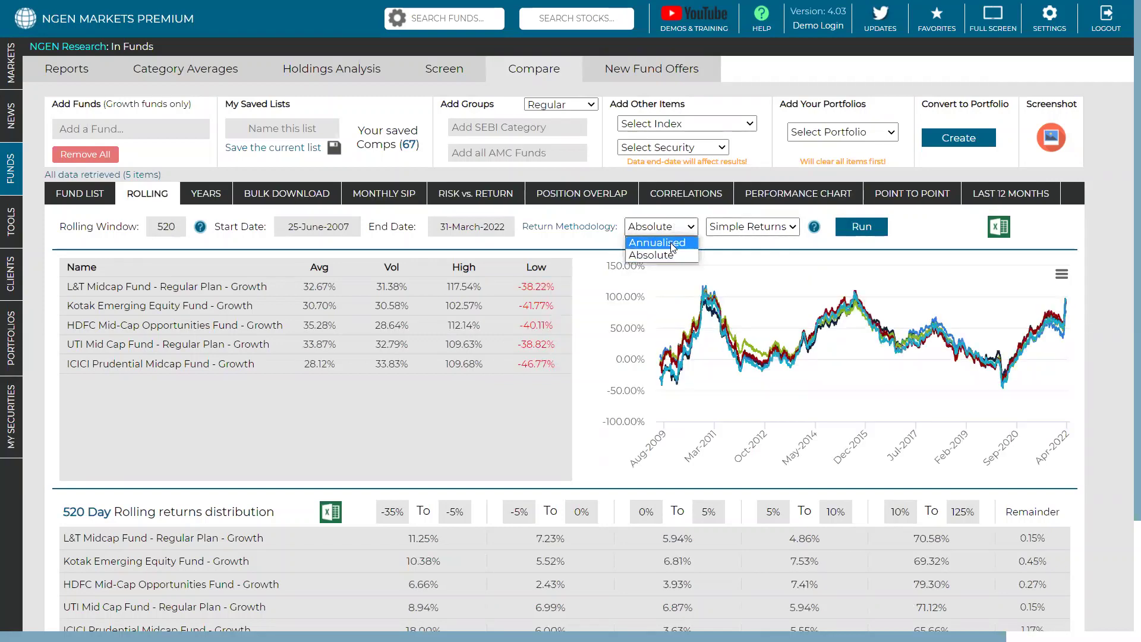
left_click(676, 240)
left_click(865, 223)
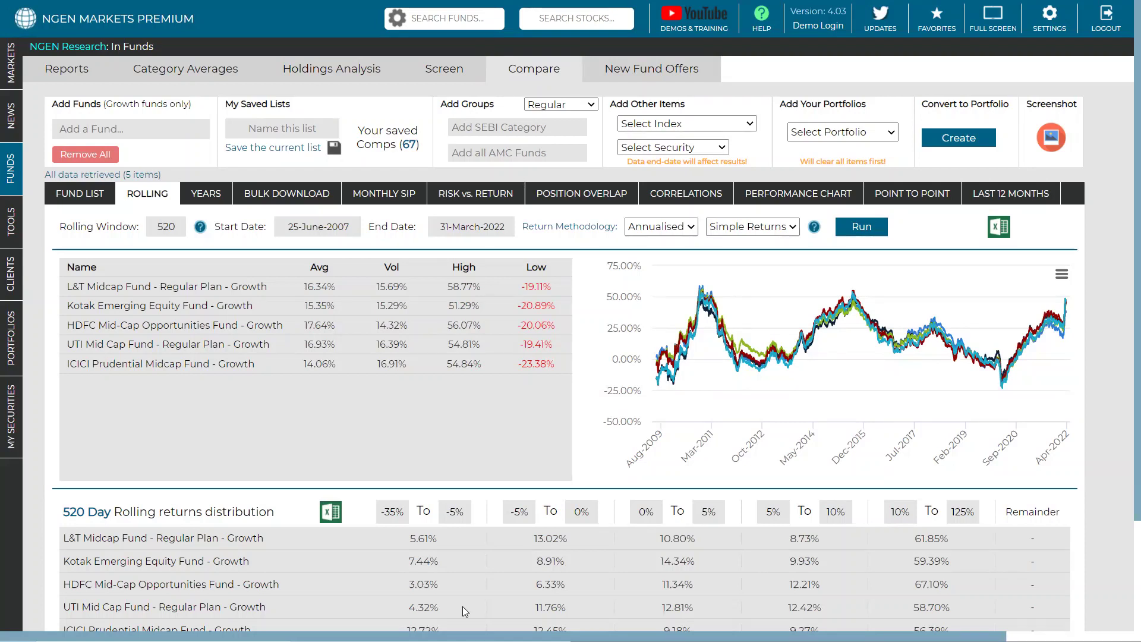
Step: Open the Monthly SIP tool and run the analysis on the Nifty 50 index
left_click(32, 235)
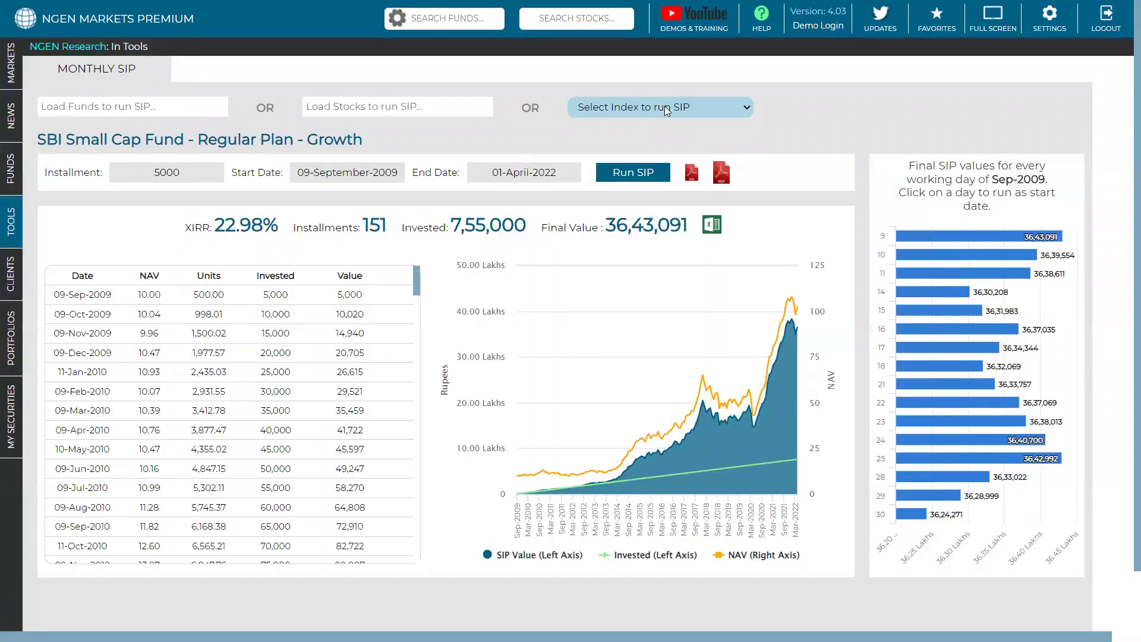
left_click(665, 108)
left_click(612, 265)
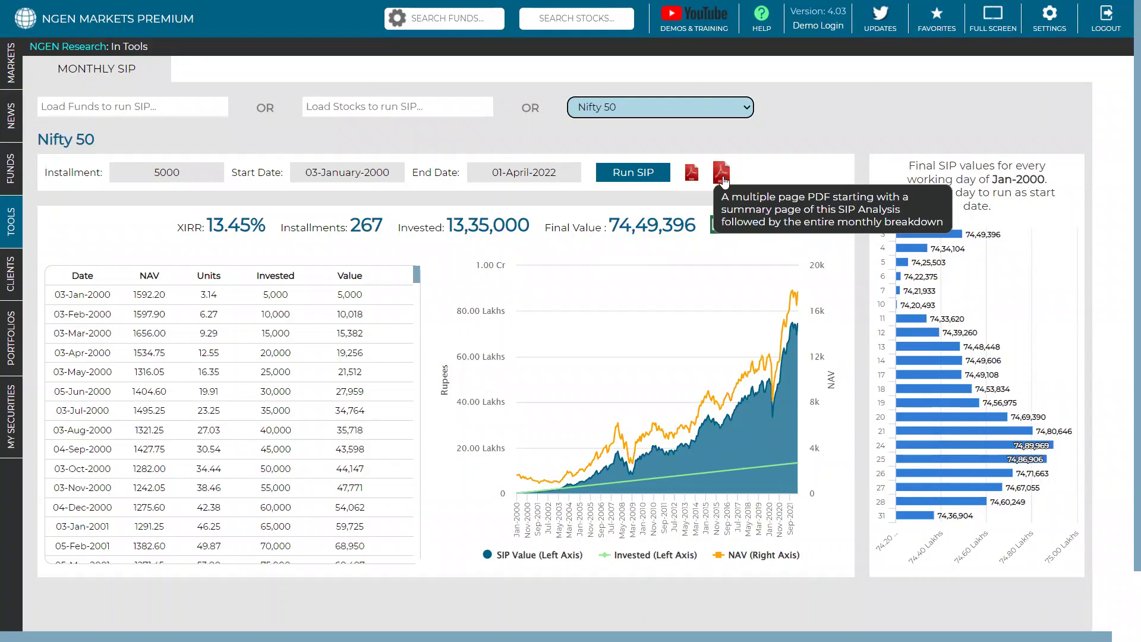
Step: Check the earliest start date available in the calendar for the Nifty 50 SIP
left_click(347, 173)
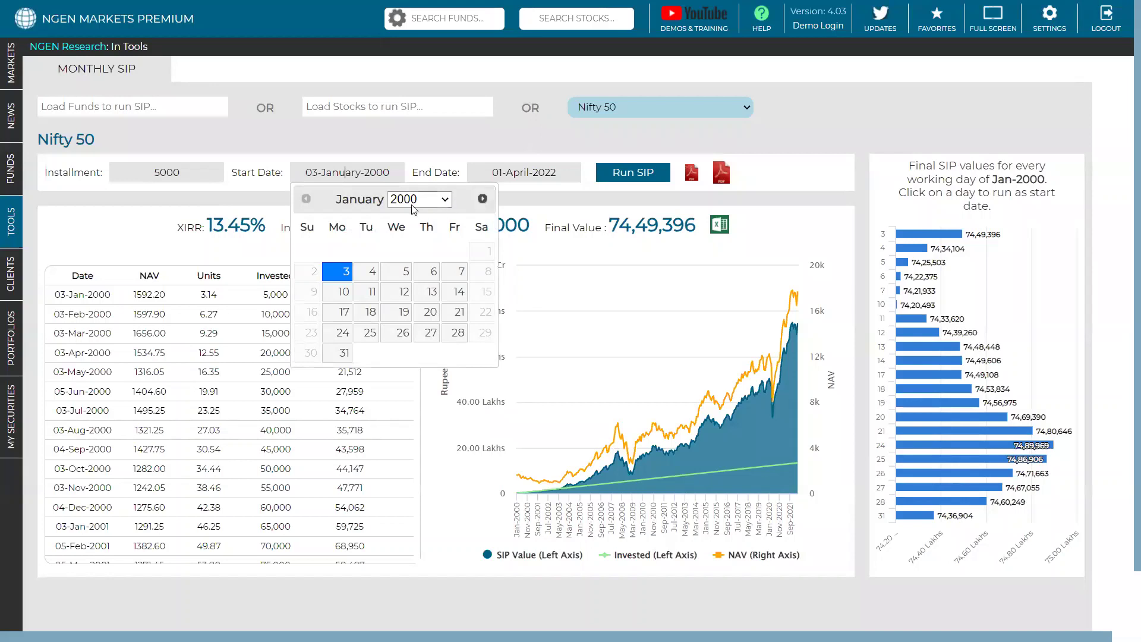
left_click(408, 141)
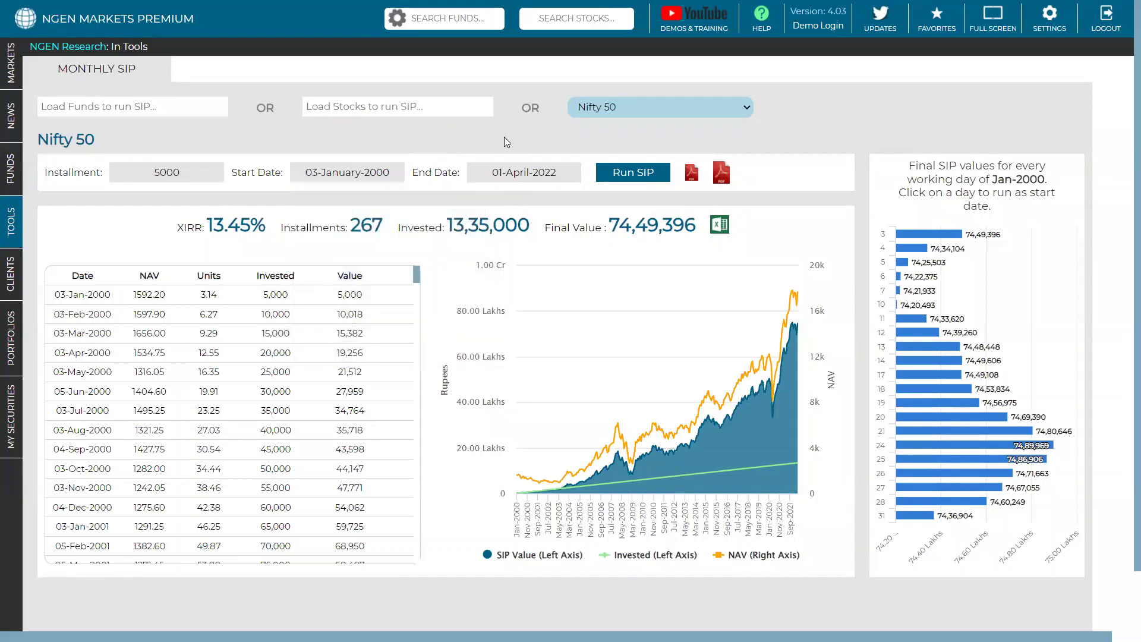
left_click(652, 109)
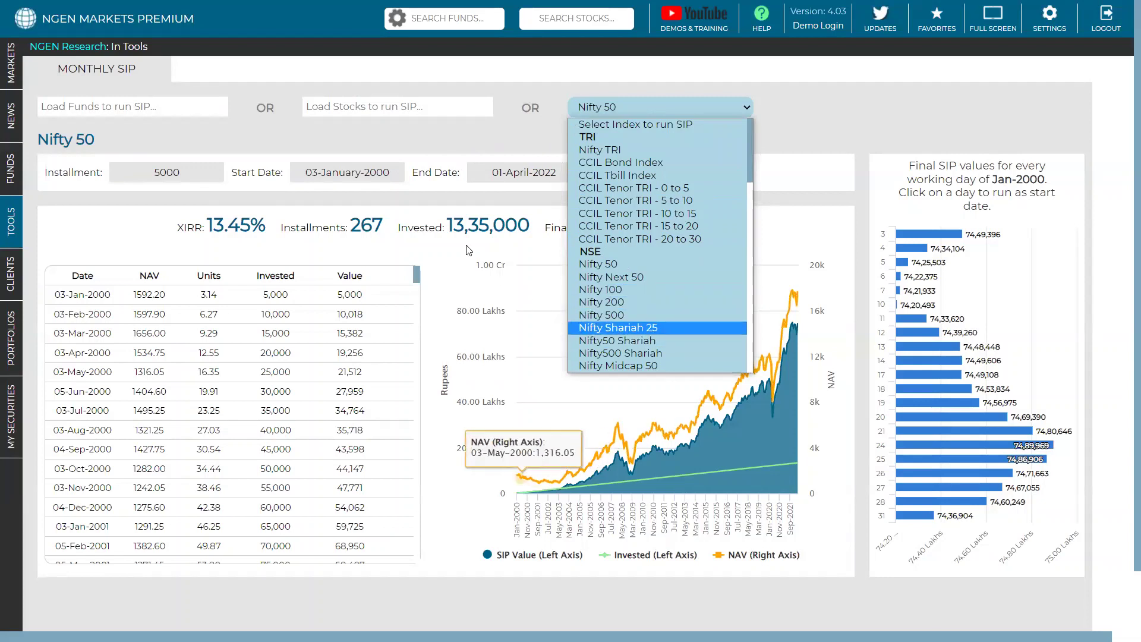
left_click(535, 457)
left_click(378, 173)
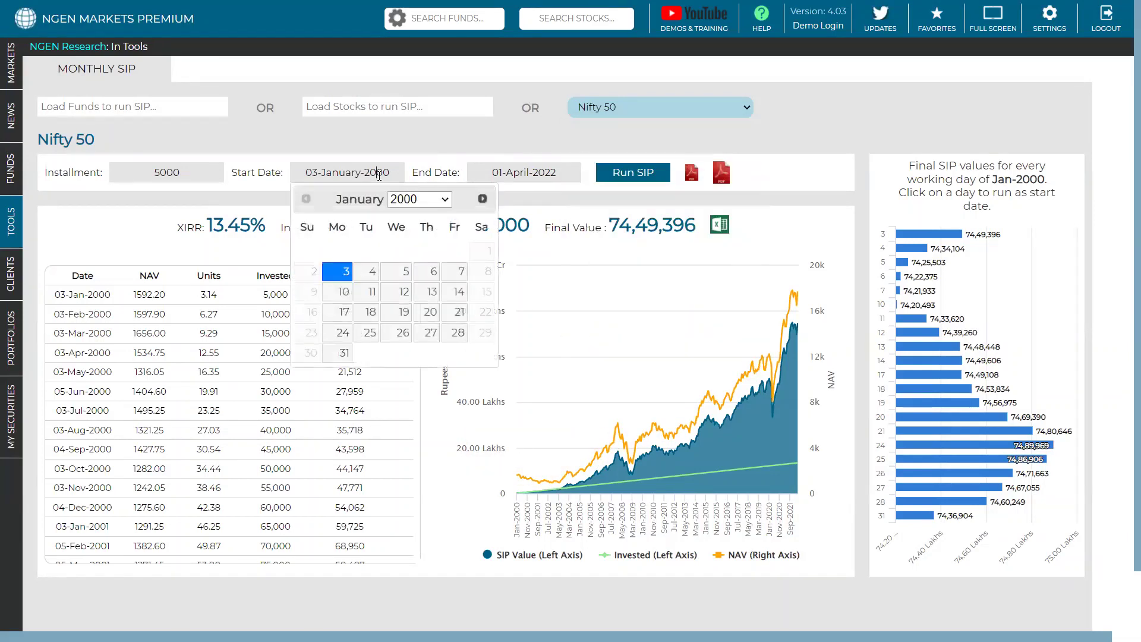
left_click(405, 200)
left_click(407, 200)
double_click(312, 200)
left_click(439, 221)
left_click(455, 131)
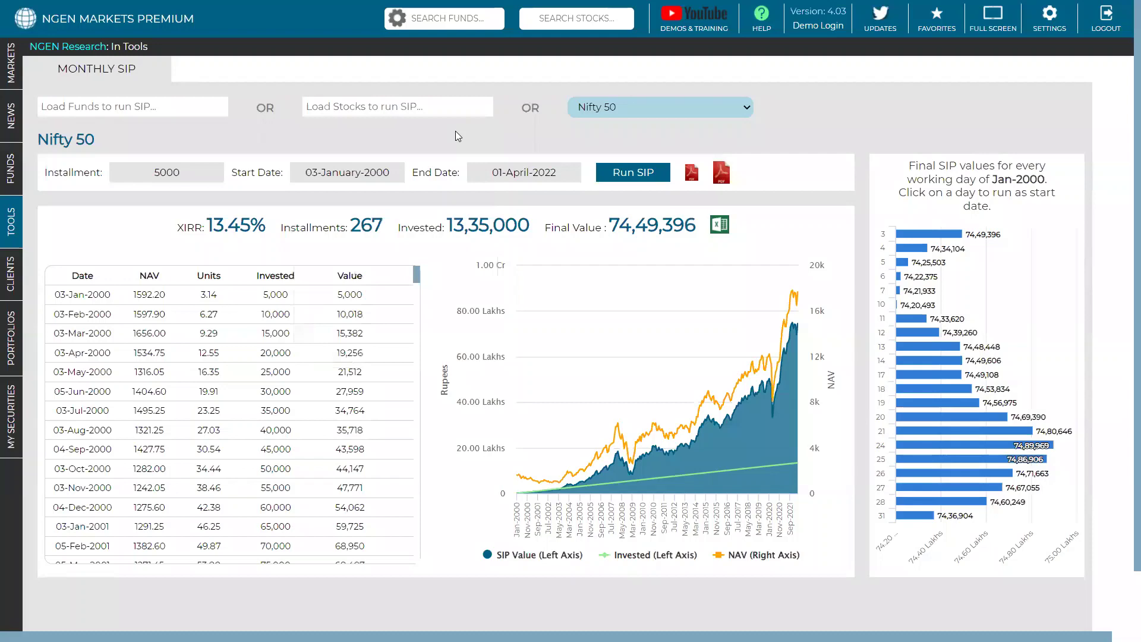
Step: Run the monthly SIP analysis on the S&P BSE Sensex with a start date of 3 January 2000
left_click(620, 107)
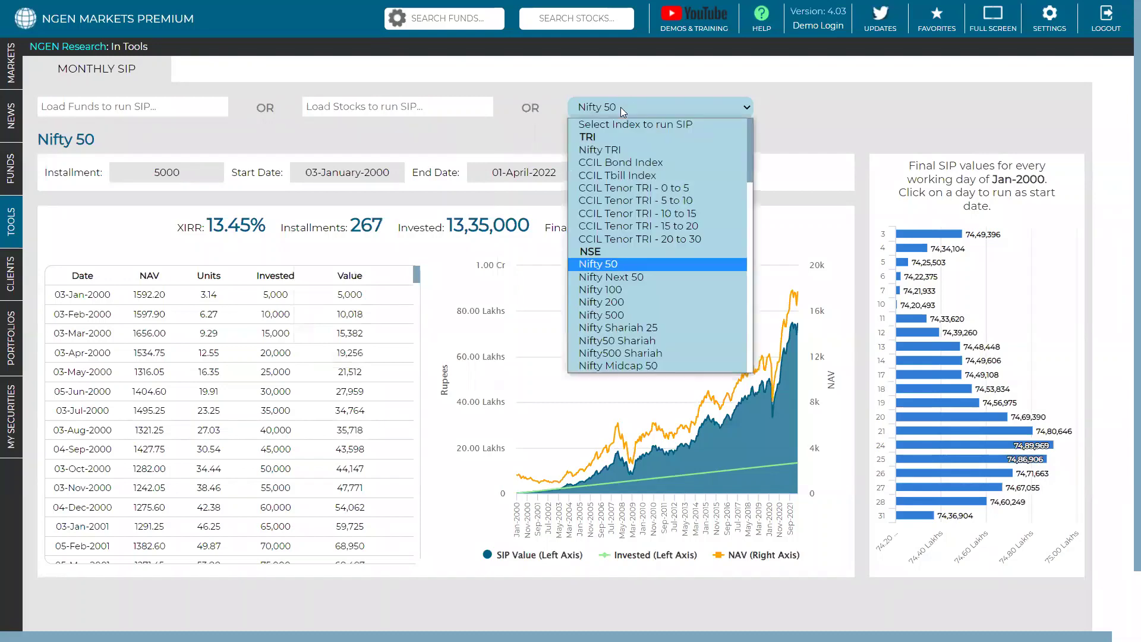
scroll(623, 292, "down", 1)
scroll(623, 292, "down", 10)
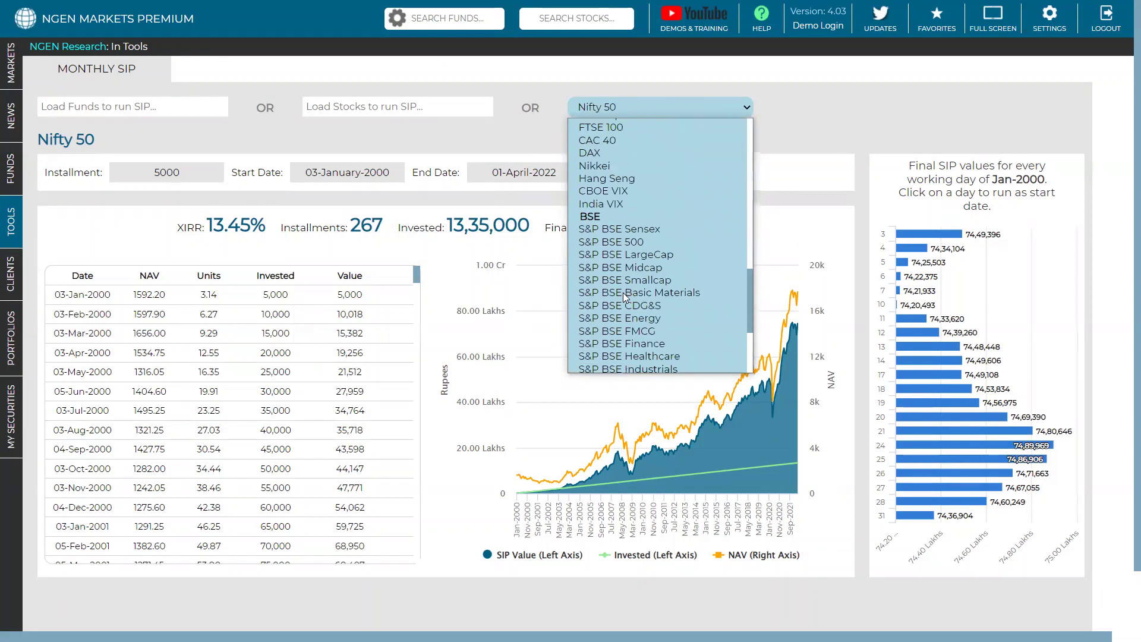
key("Escape")
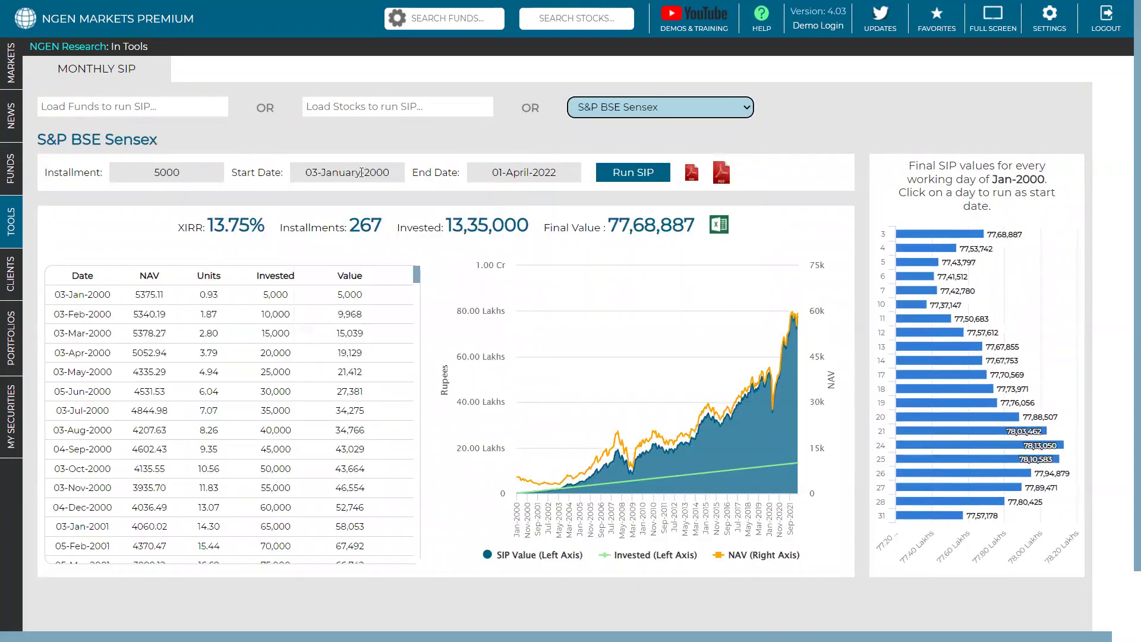
left_click(361, 173)
left_click(343, 270)
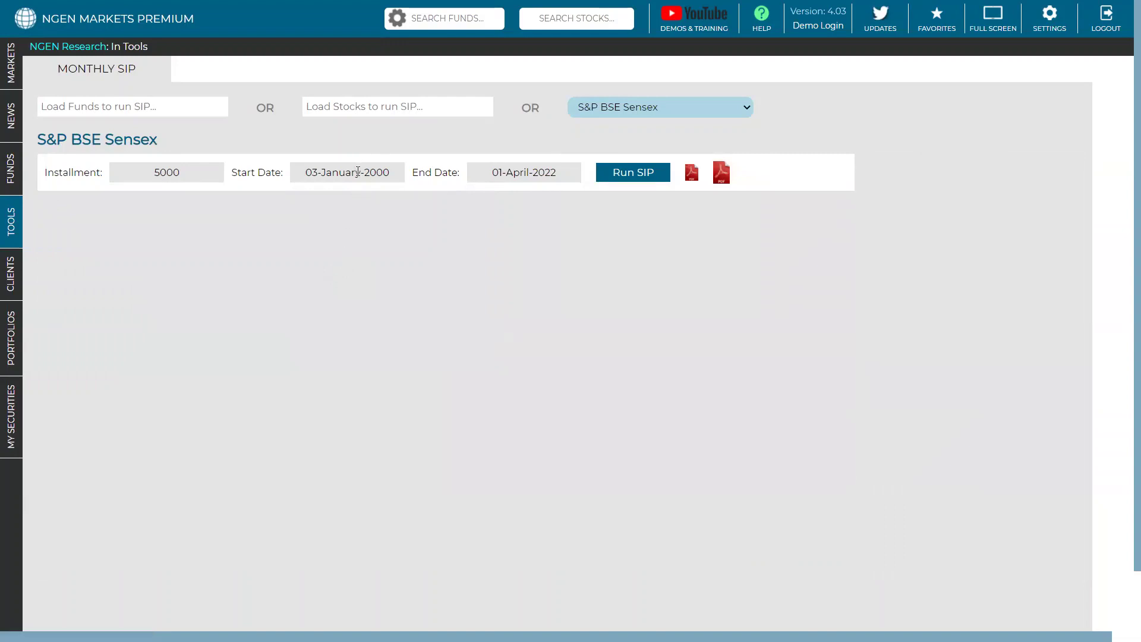
Step: Calculate the Sensex SIP for 3 January 2000 to 1 April 2022 with an installment of 5000
left_click(639, 173)
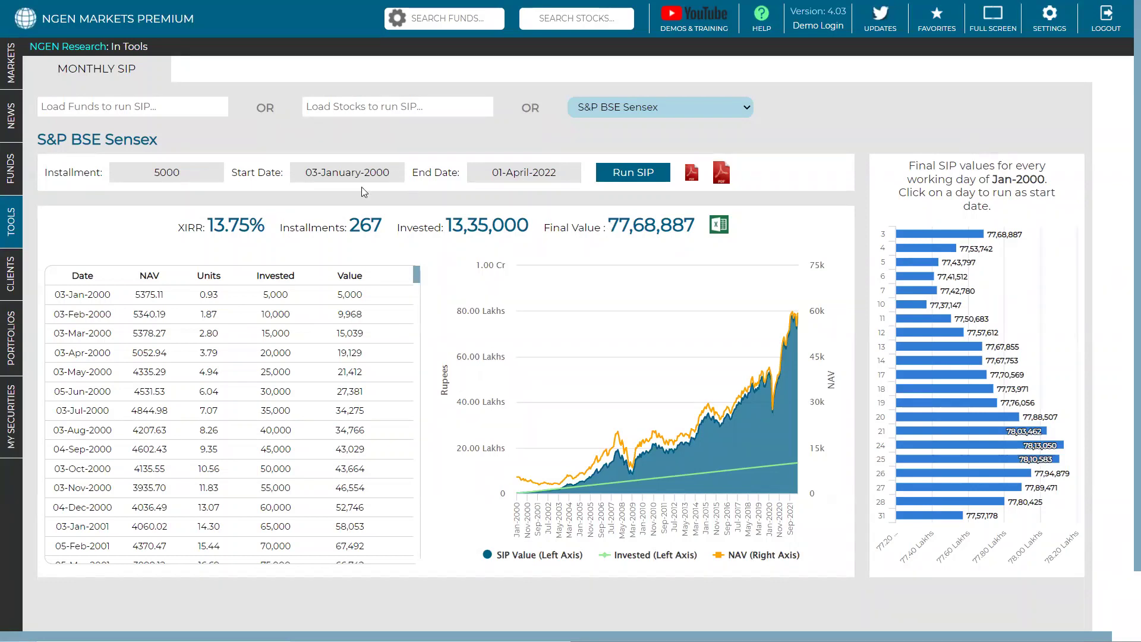
Step: Return to the fund comparison and recalculate the 520-day rolling returns with the Absolute and Simple Returns methodology
mouse_move(7, 180)
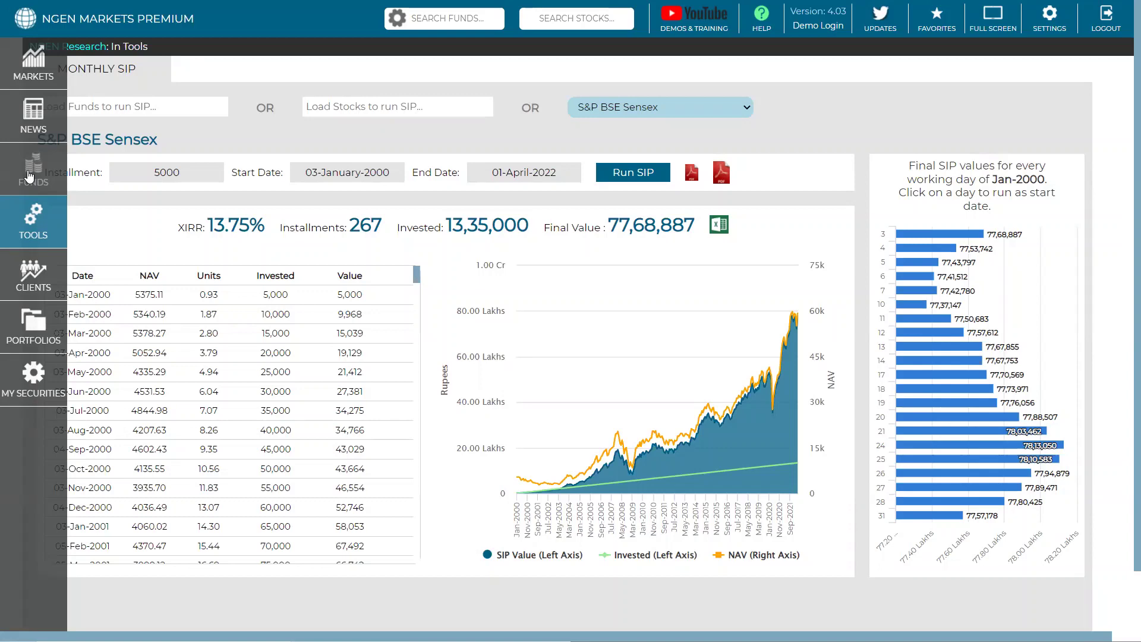
left_click(28, 176)
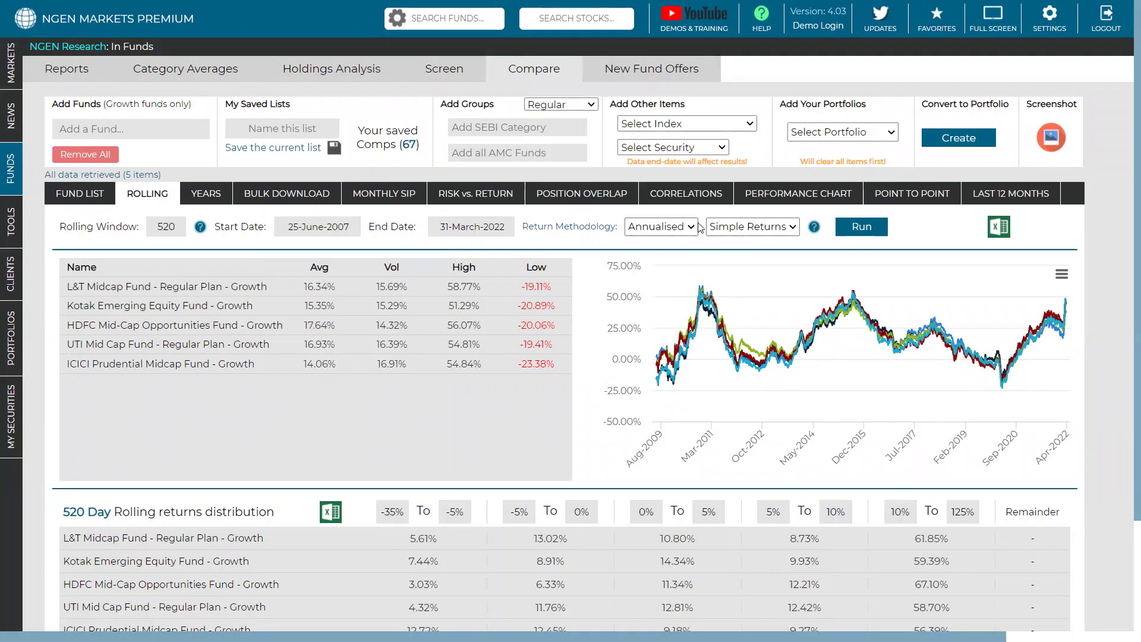
left_click(661, 226)
left_click(644, 252)
left_click(745, 231)
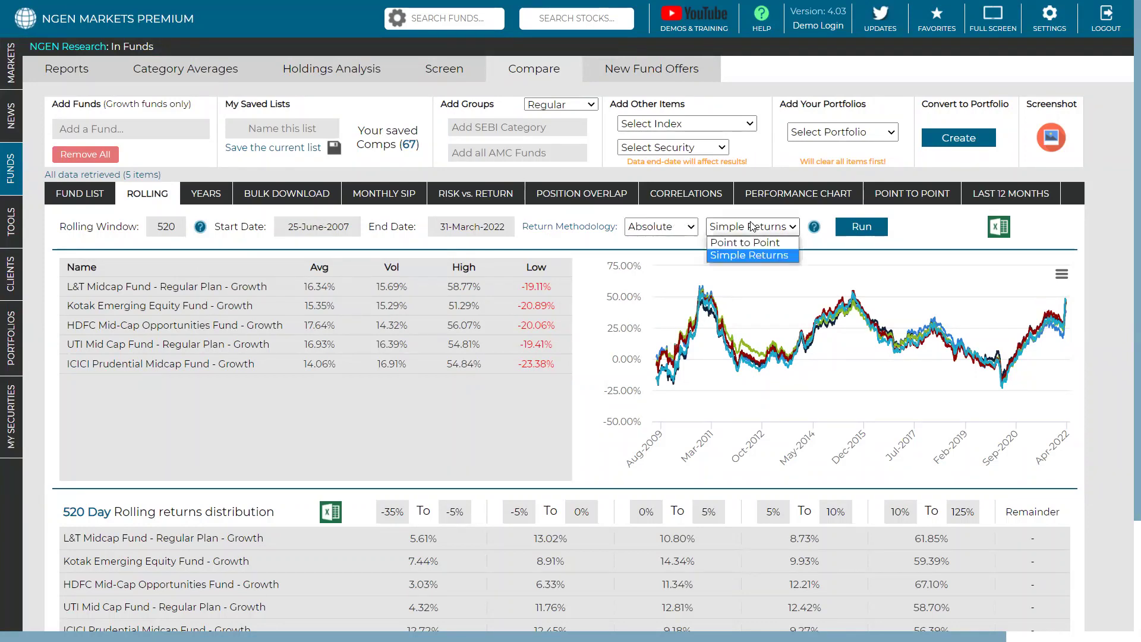
left_click(757, 257)
left_click(880, 228)
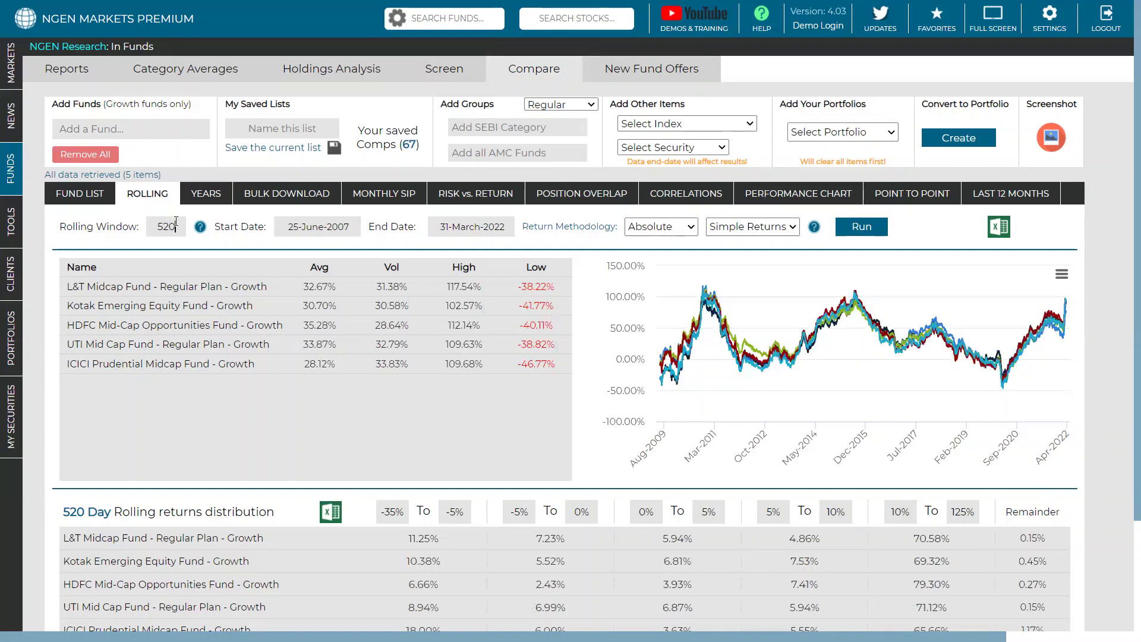
Step: Set the rolling window to 1300 days and recalculate the funds' rolling returns
double_click(176, 222)
type("1300")
left_click(862, 227)
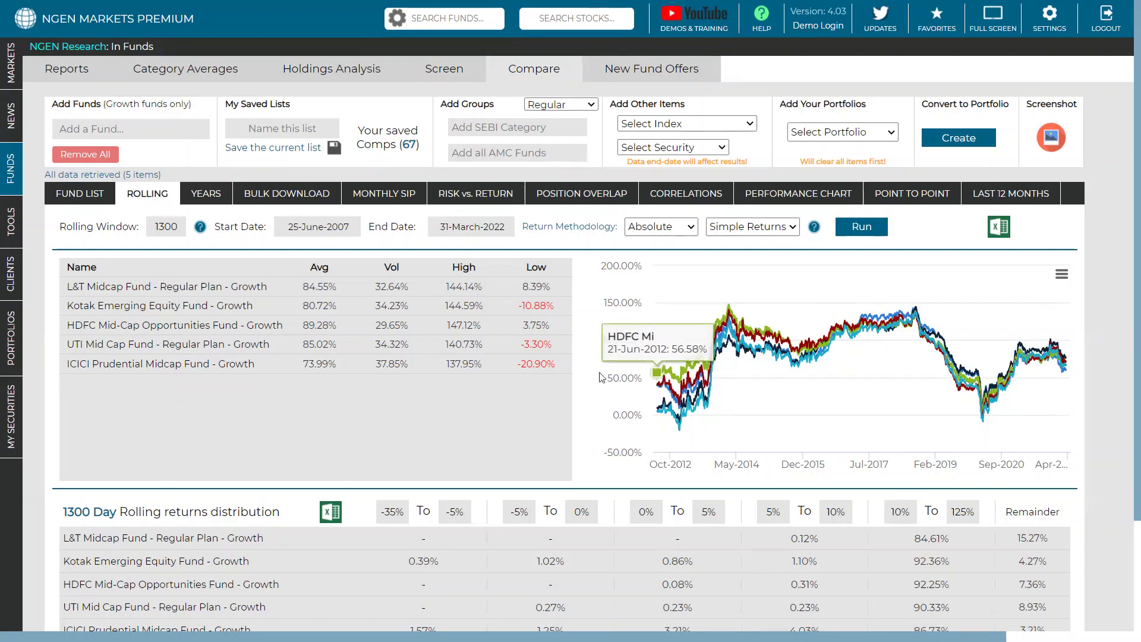
Step: Change the start date to 5 June 2019 and rerun the 1300-day rolling returns
left_click(330, 225)
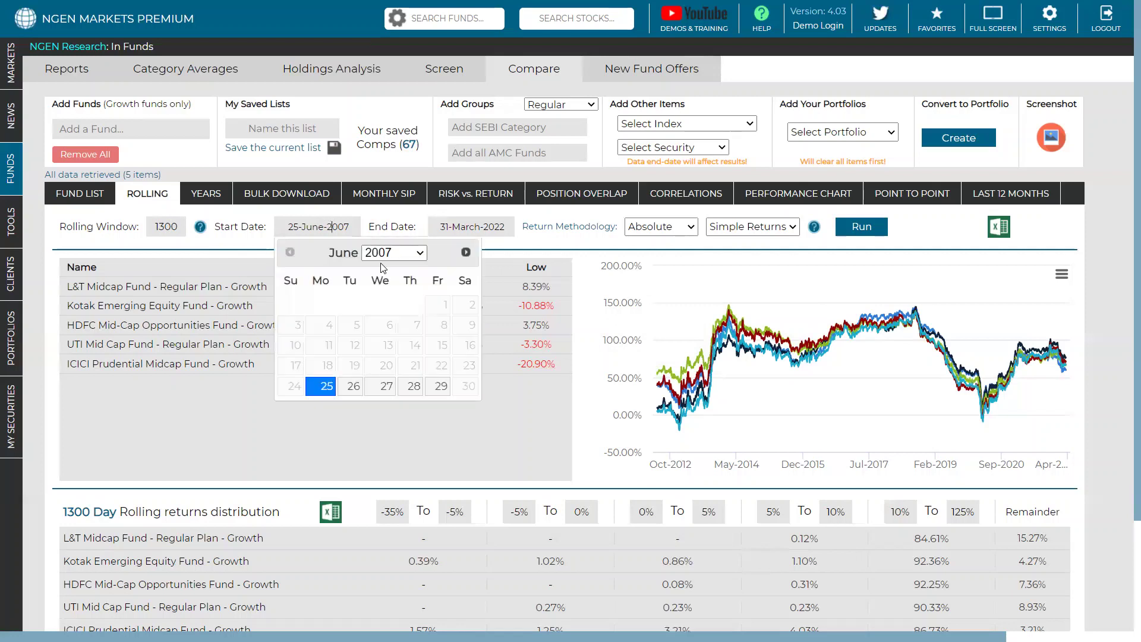
left_click(394, 253)
left_click(385, 346)
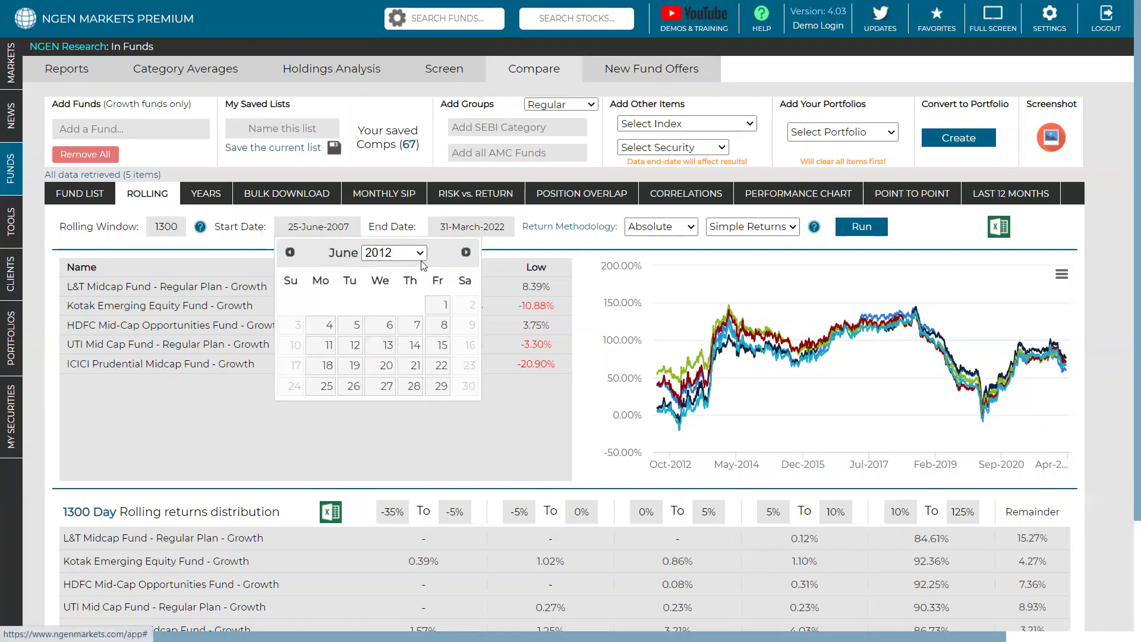
left_click(394, 253)
left_click(386, 447)
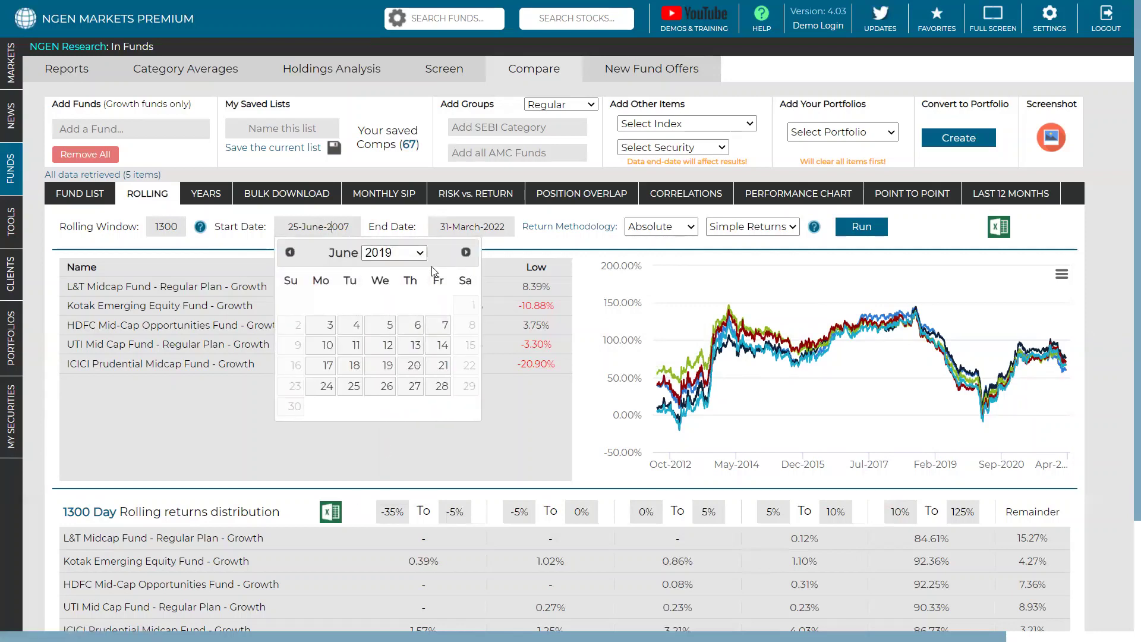
left_click(380, 325)
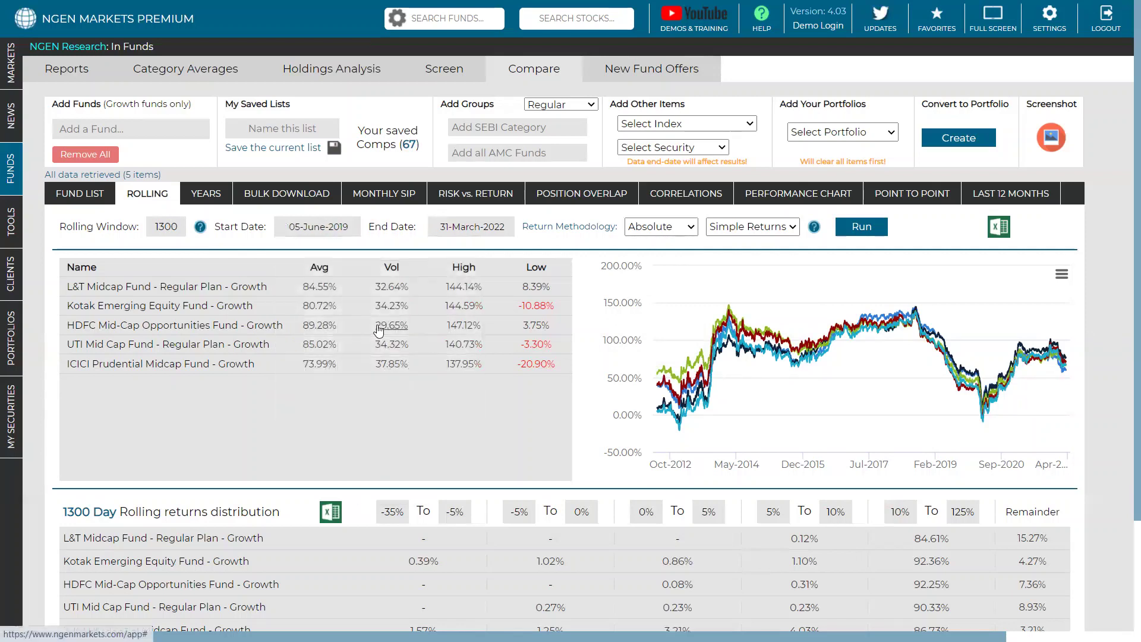
left_click(861, 226)
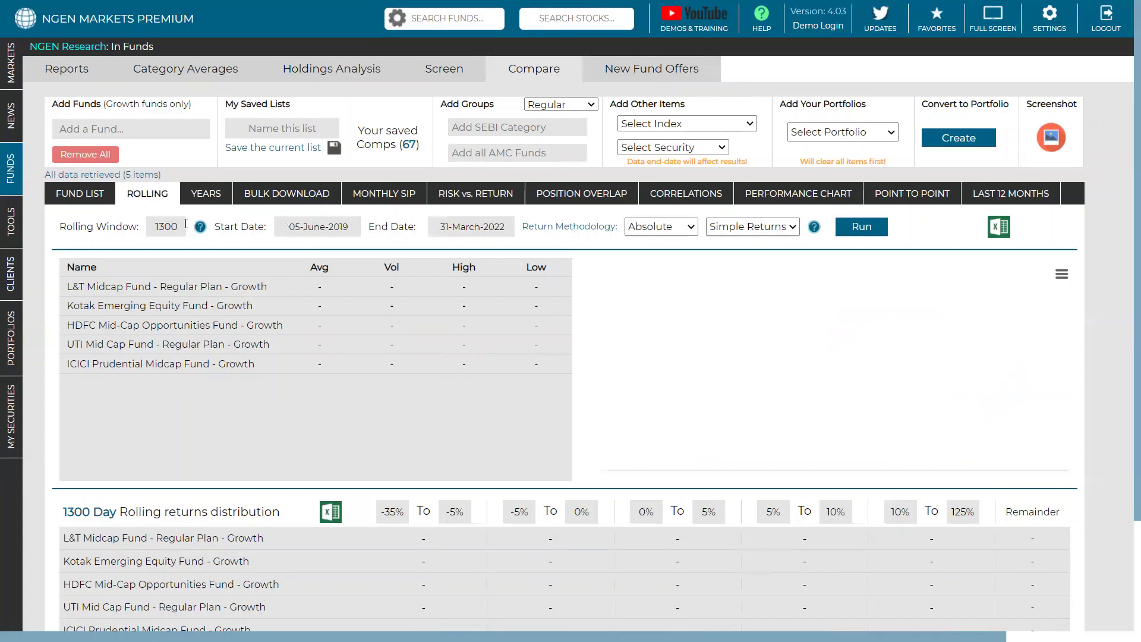
Step: Shorten the rolling window to 20 days and rerun the rolling returns calculation
left_click_drag(185, 227, 94, 254)
type("20")
left_click(851, 227)
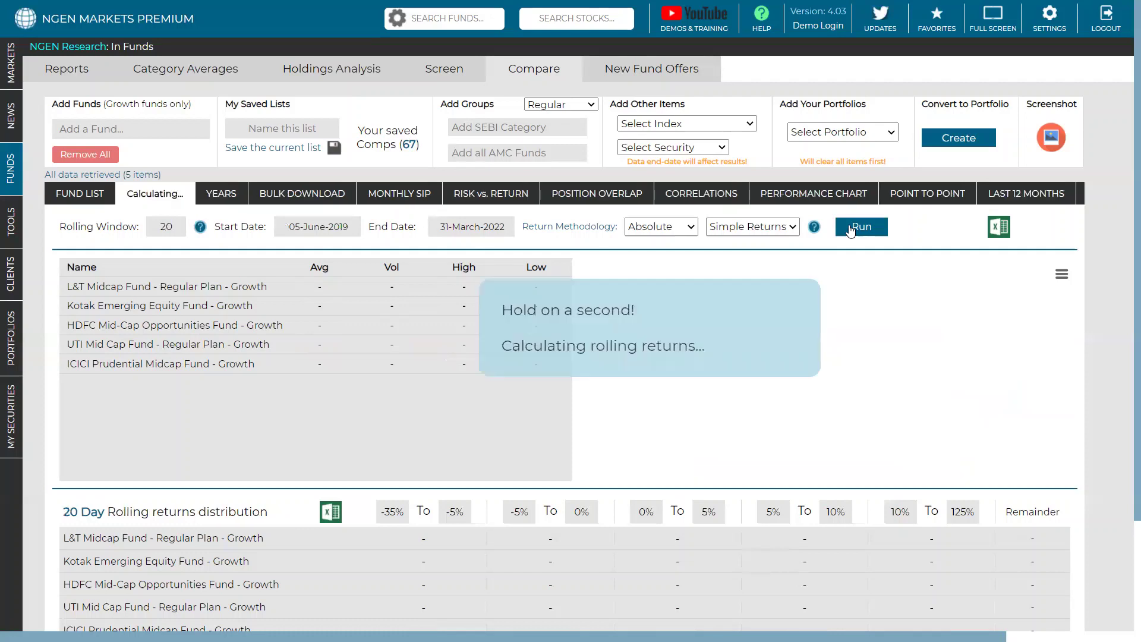
Step: Set the start date to 1 May 2009 and recalculate the 20-day rolling returns
left_click(335, 227)
left_click(290, 252)
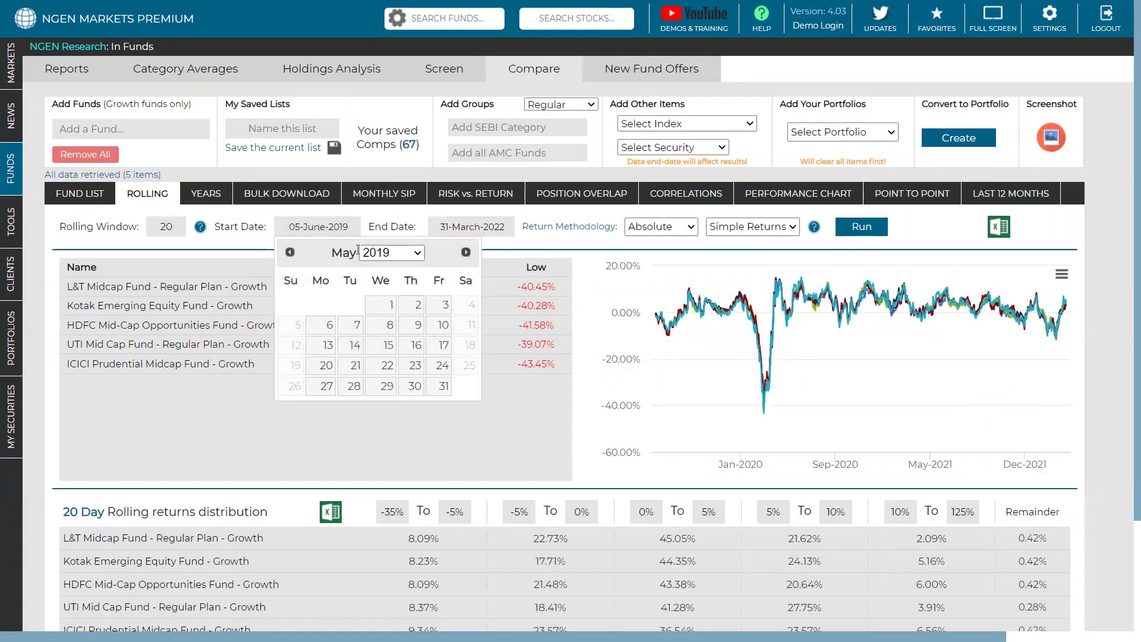
left_click(379, 255)
left_click(376, 268)
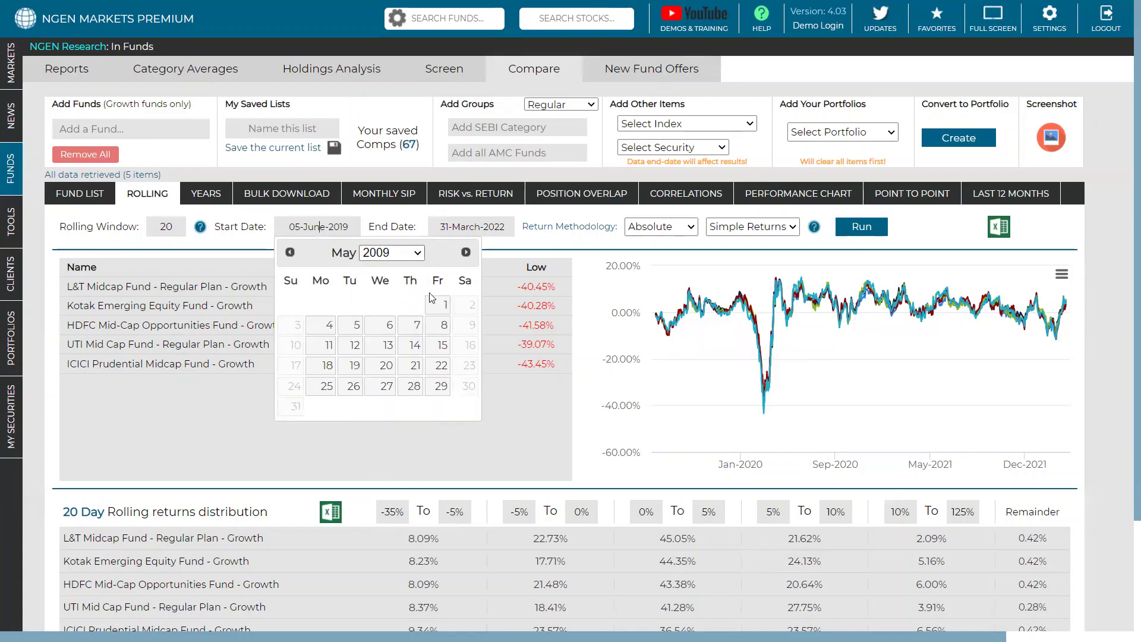
left_click(434, 305)
left_click(861, 226)
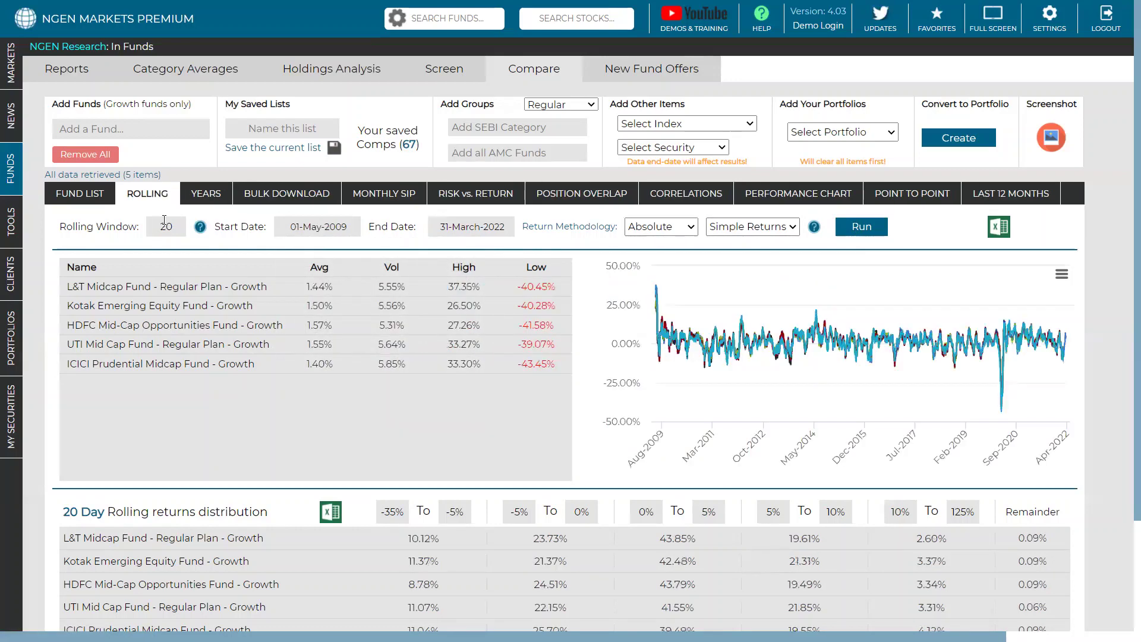
Step: Recalculate the funds' rolling returns with a rolling window of 260 days
double_click(167, 224)
key("BackSpace")
type("260")
left_click(854, 227)
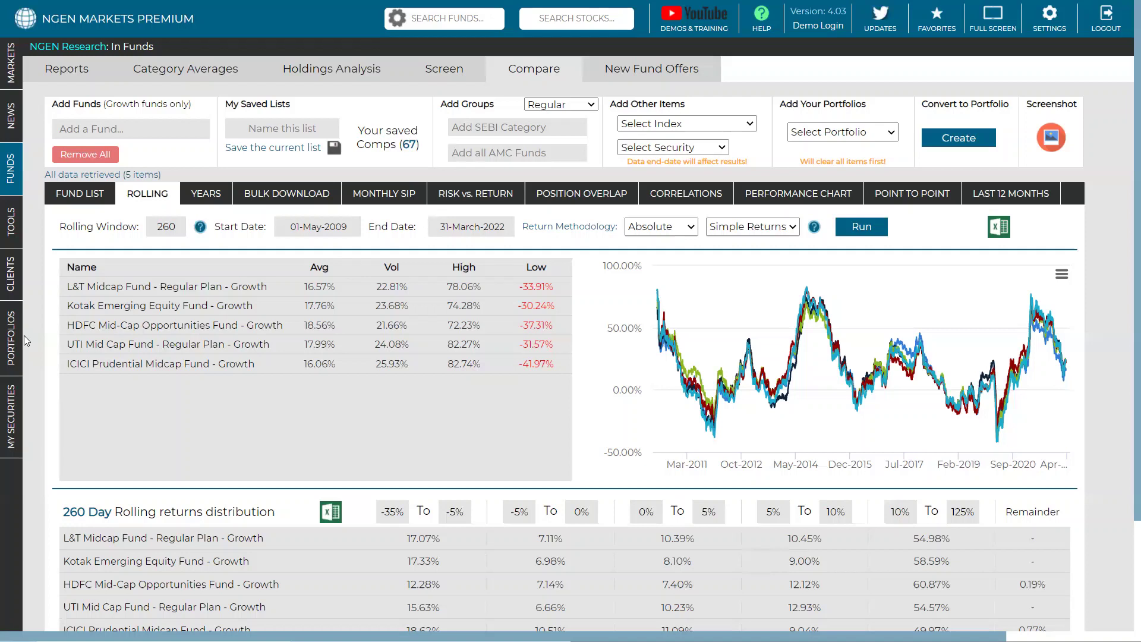
Step: Find and open the Equity Portfolio, and examine the correlation matrix of its stocks
mouse_move(12, 343)
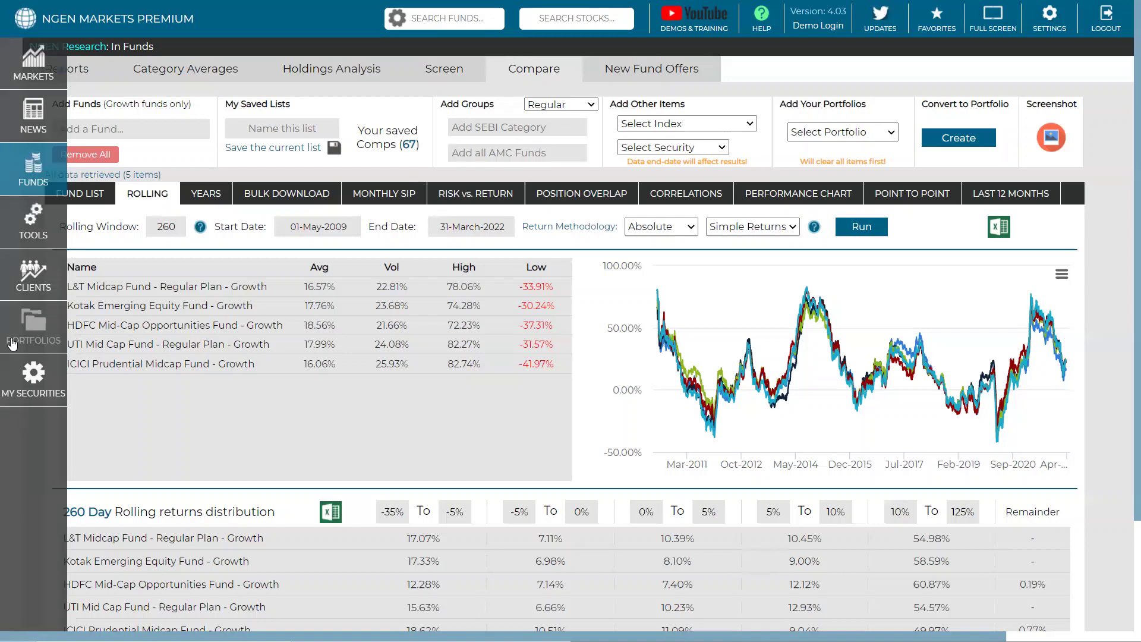
left_click(12, 344)
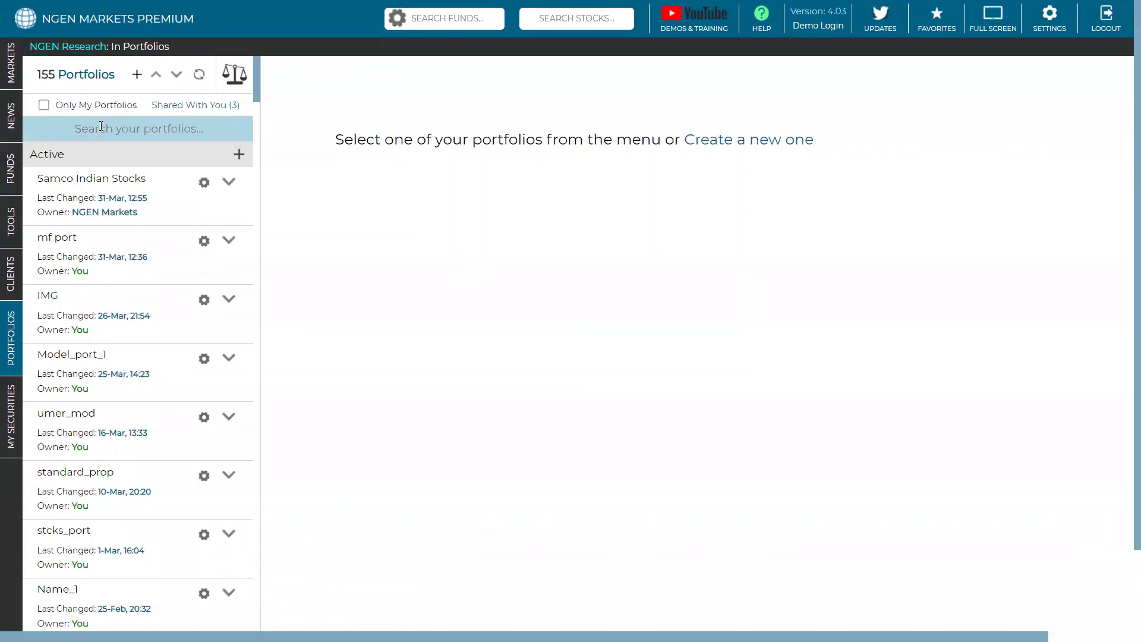
left_click(101, 126)
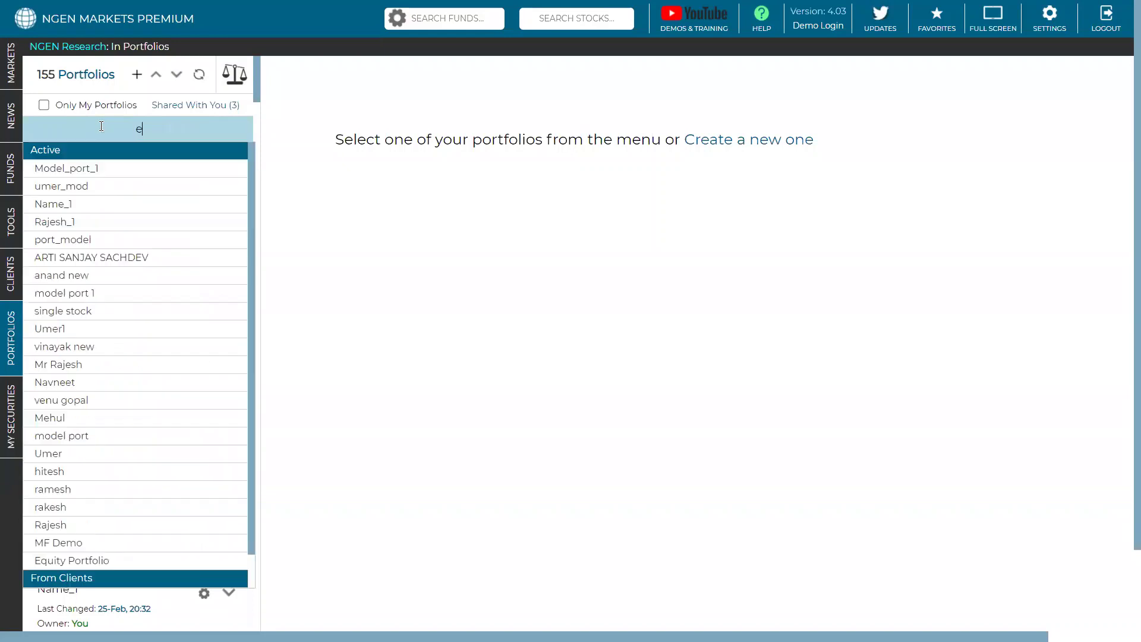
type("equi")
left_click(84, 171)
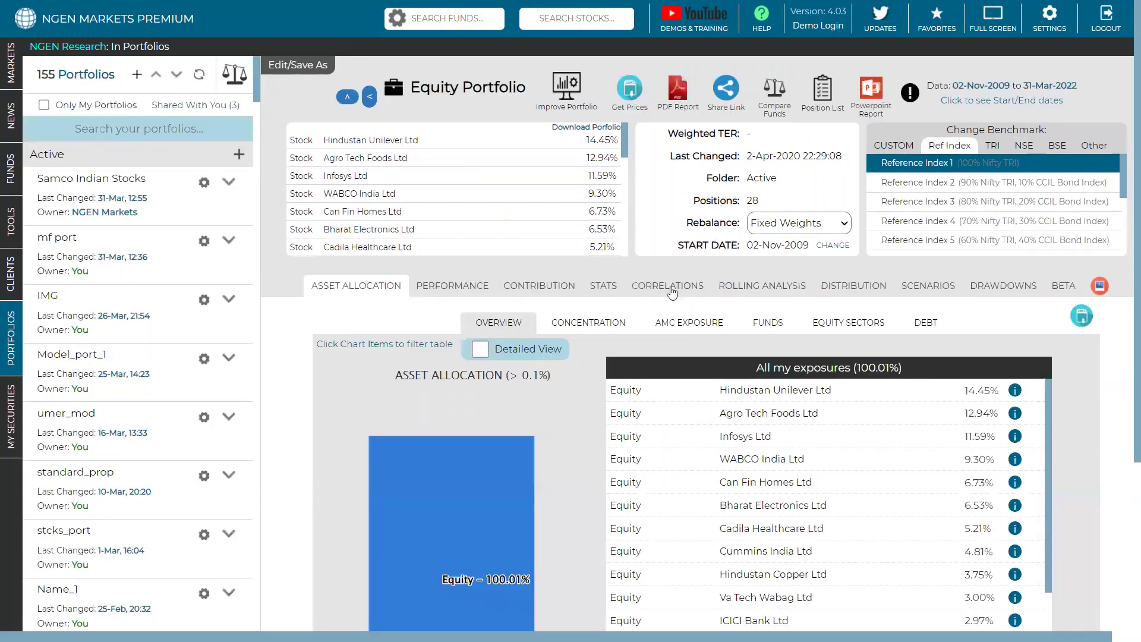
left_click(671, 288)
scroll(671, 291, "down", 3)
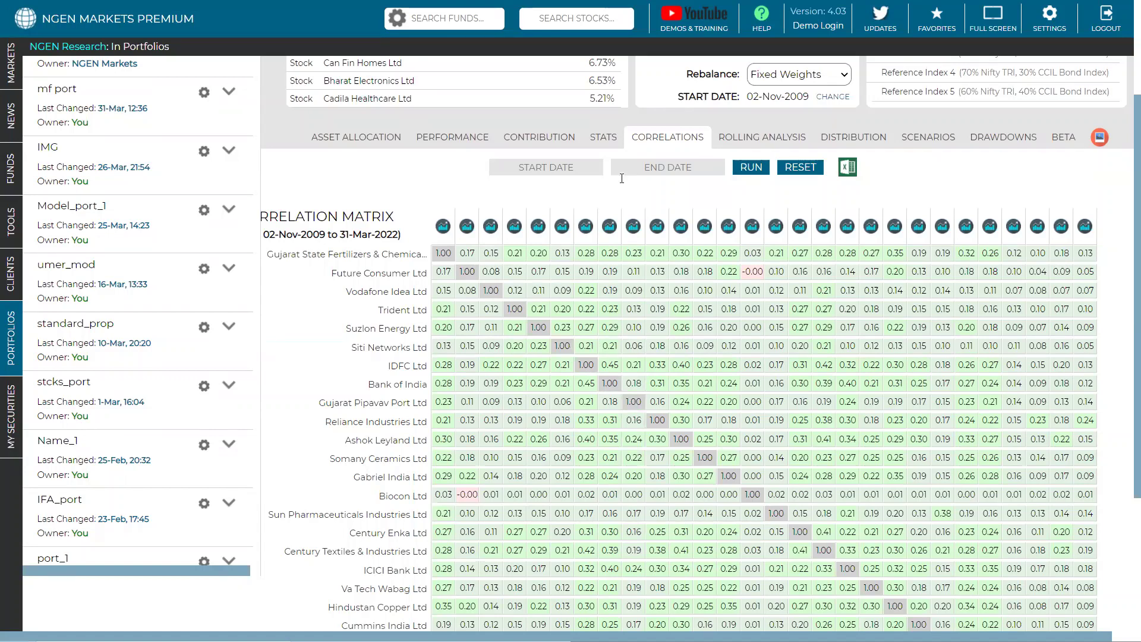
Step: Return to the funds section, search for "icici blu" and open the analytics of ICICI Pru Bluechip Fund (G)
left_click(13, 173)
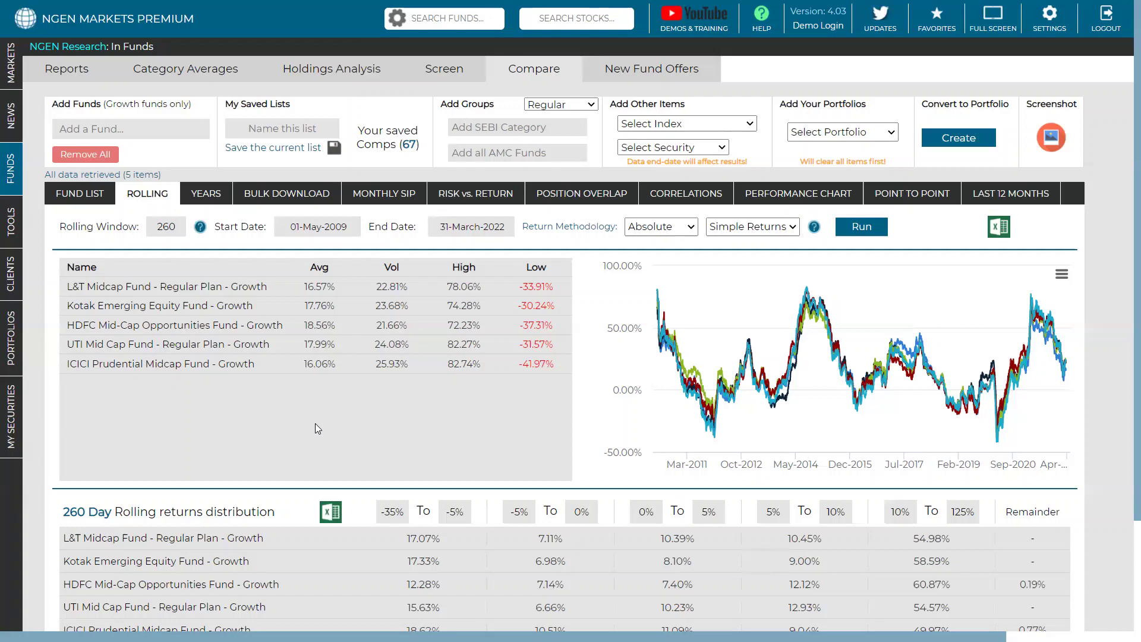
left_click(444, 21)
type("icici")
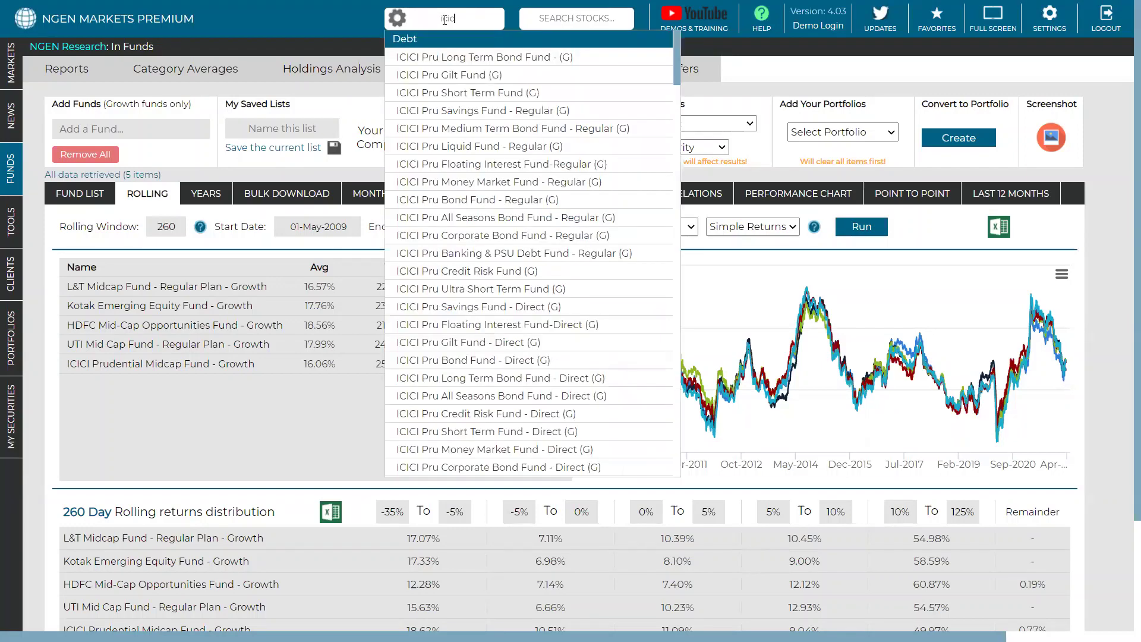
type(" blu")
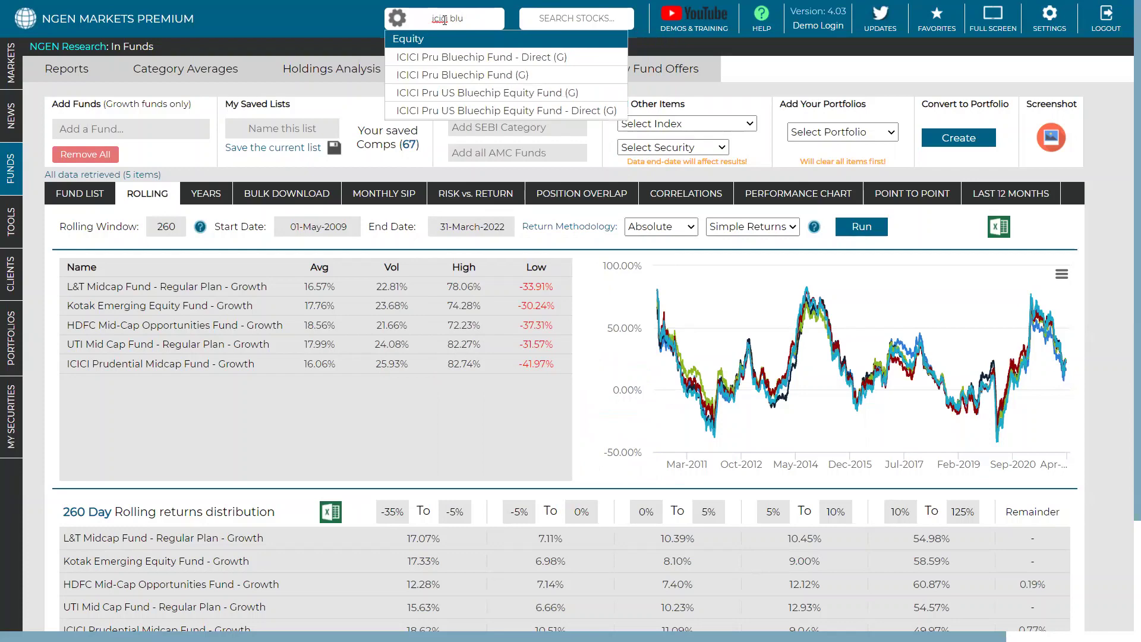
key("Down")
key("Down")
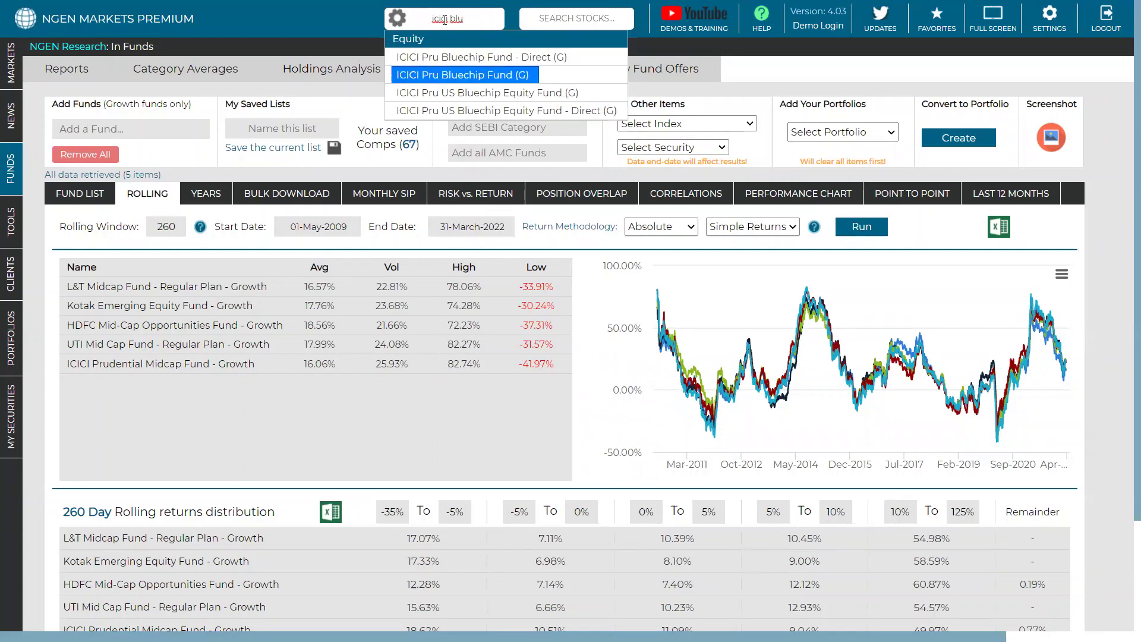
key("Return")
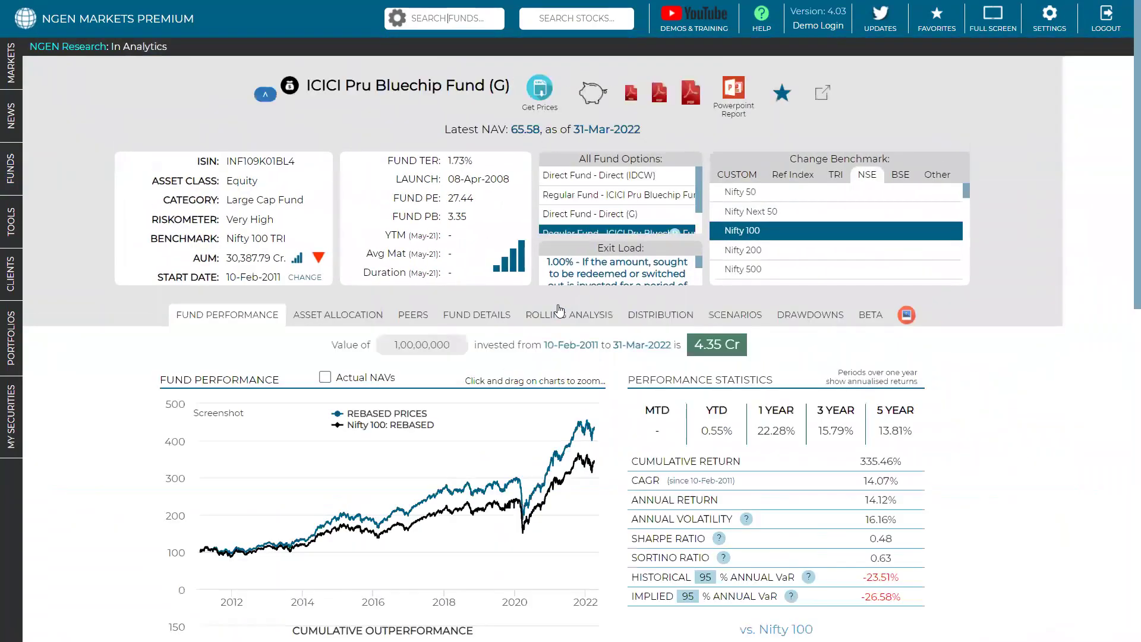
Step: Examine the Bluechip fund's rolling analysis, including its return distribution and the 260, 520 and 780-day rolling volatility
left_click(561, 314)
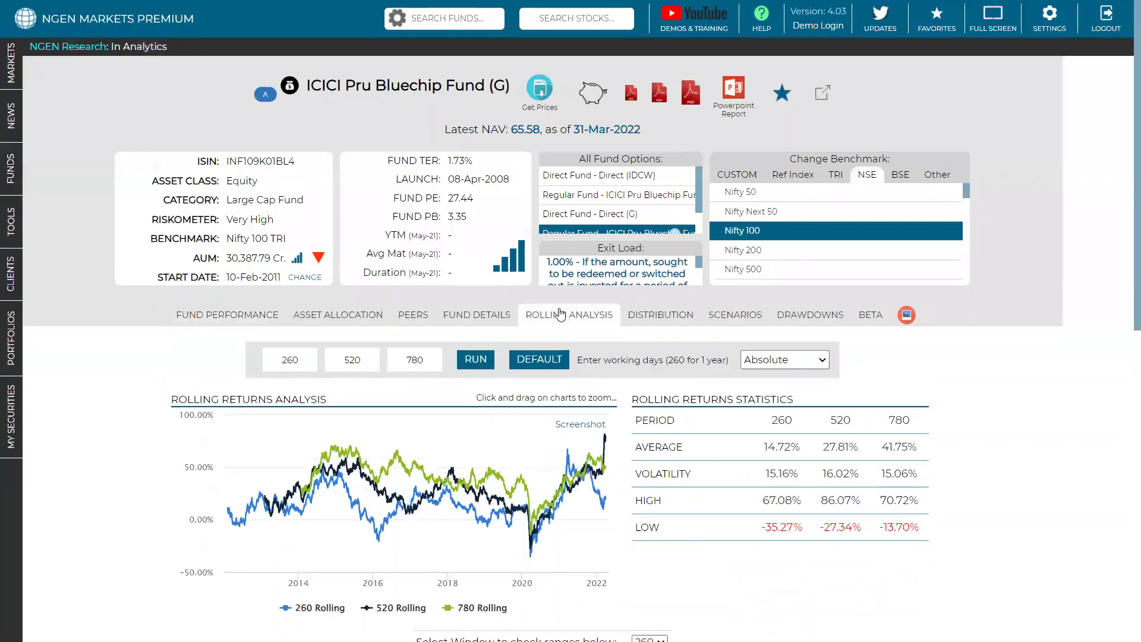
scroll(561, 313, "down", 4)
scroll(561, 314, "down", 5)
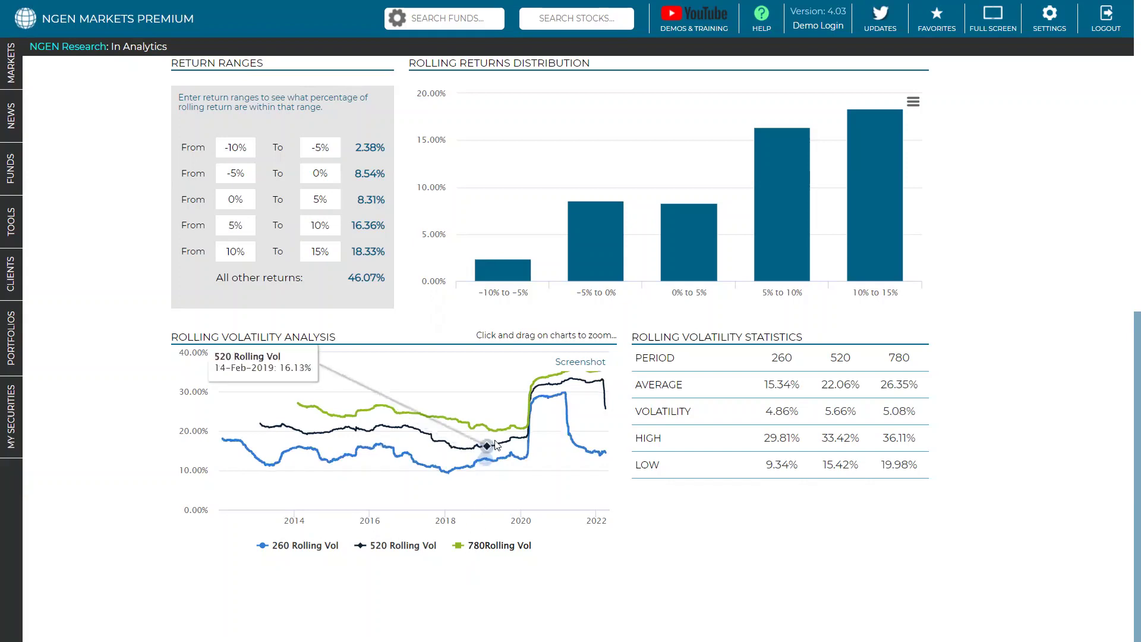
mouse_move(529, 418)
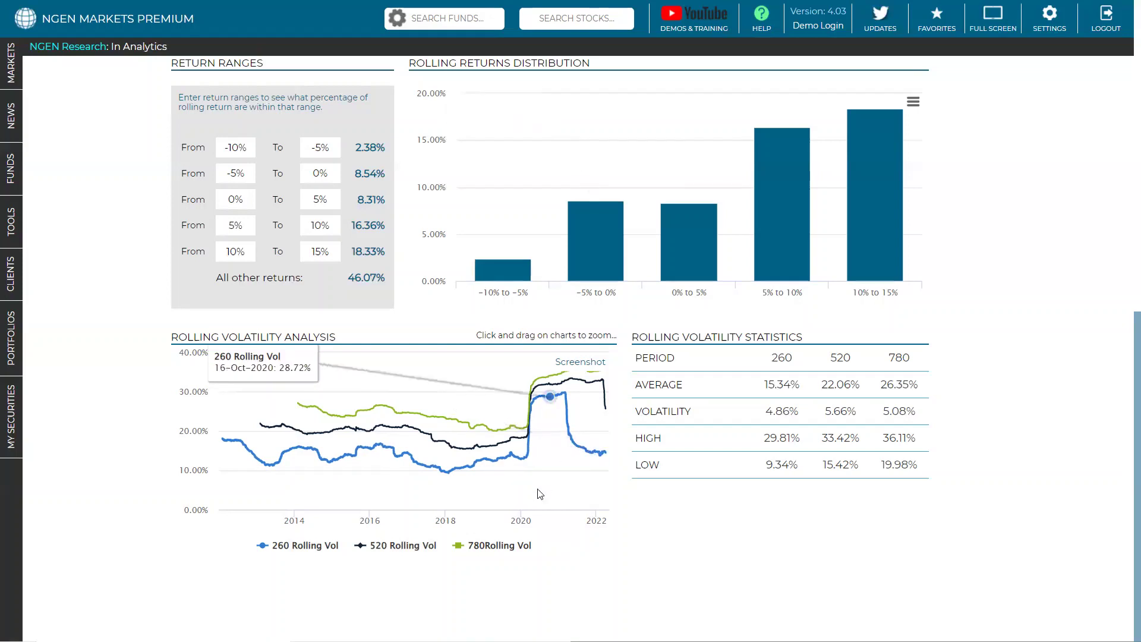
Step: Return to the mid cap fund comparison and sort the rolling returns table by volatility in ascending order
left_click(22, 185)
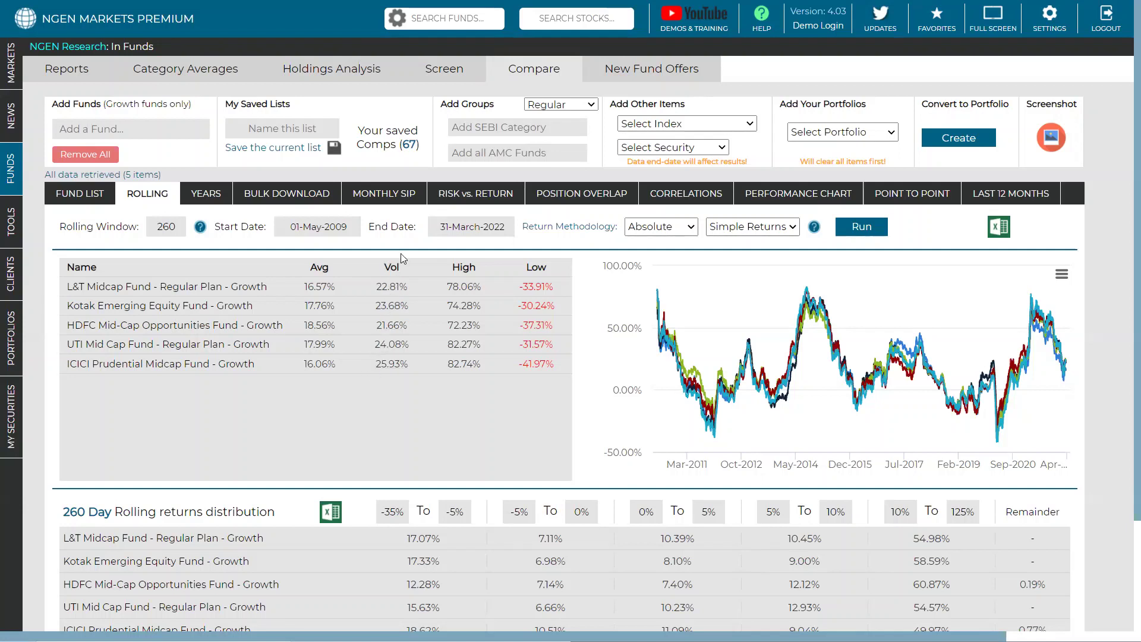
left_click(393, 268)
left_click(393, 269)
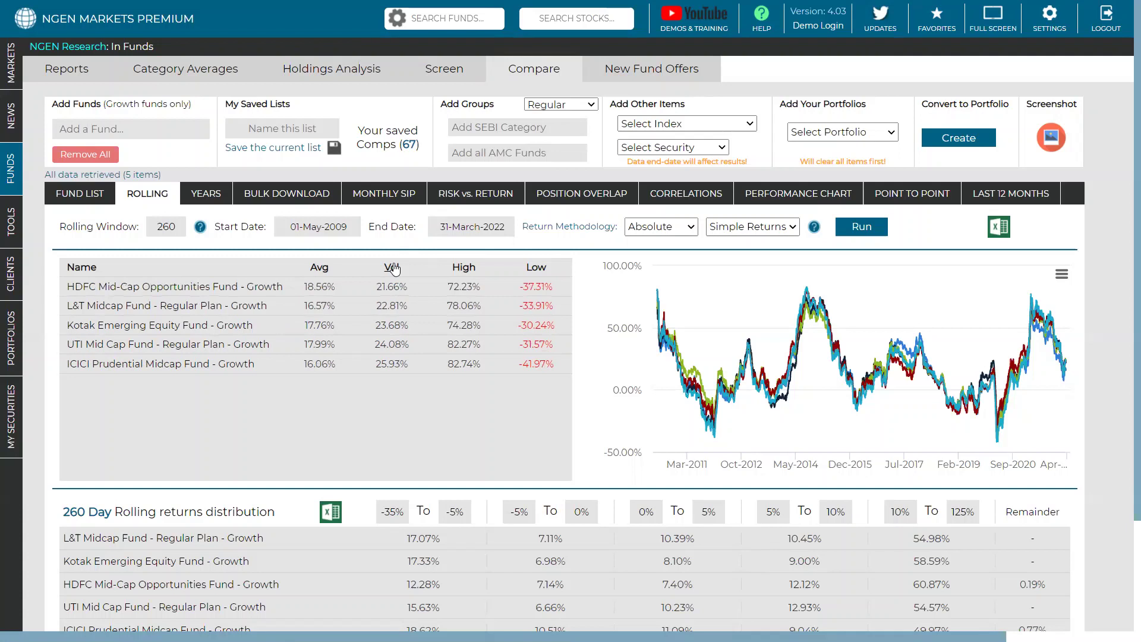